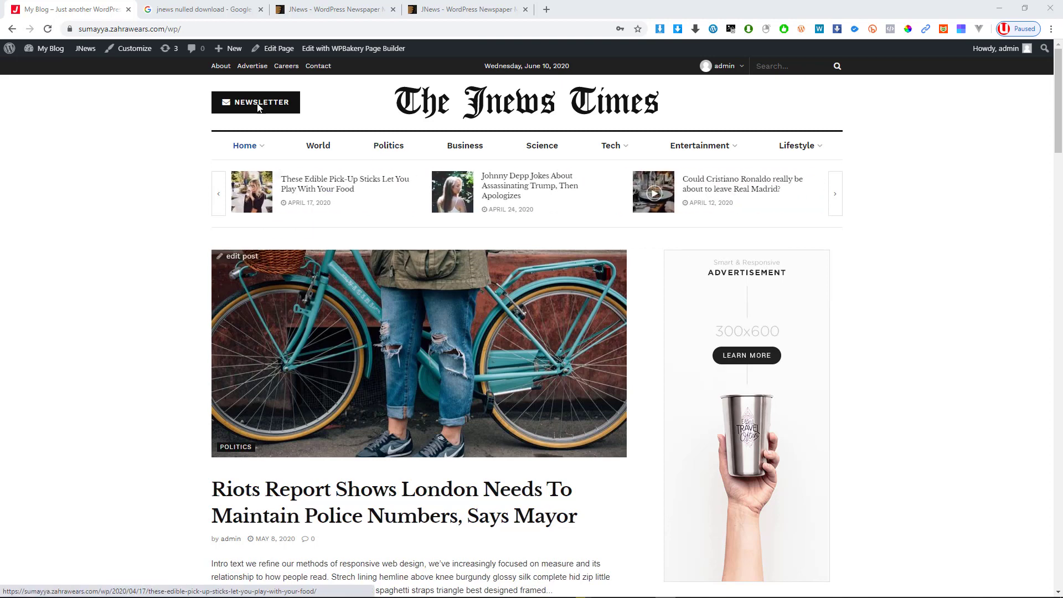
# Step: Search Google for "jnews" and open the ThemeForest ad result for the JNews WordPress theme
pyautogui.click(226, 5)
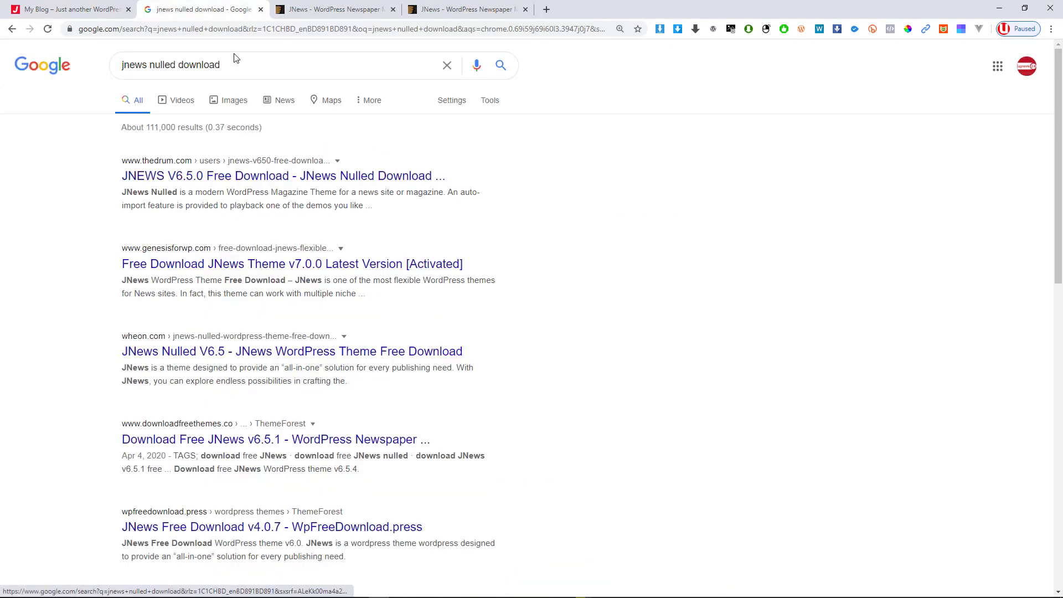
pyautogui.moveTo(233, 59); pyautogui.dragTo(3, 119)
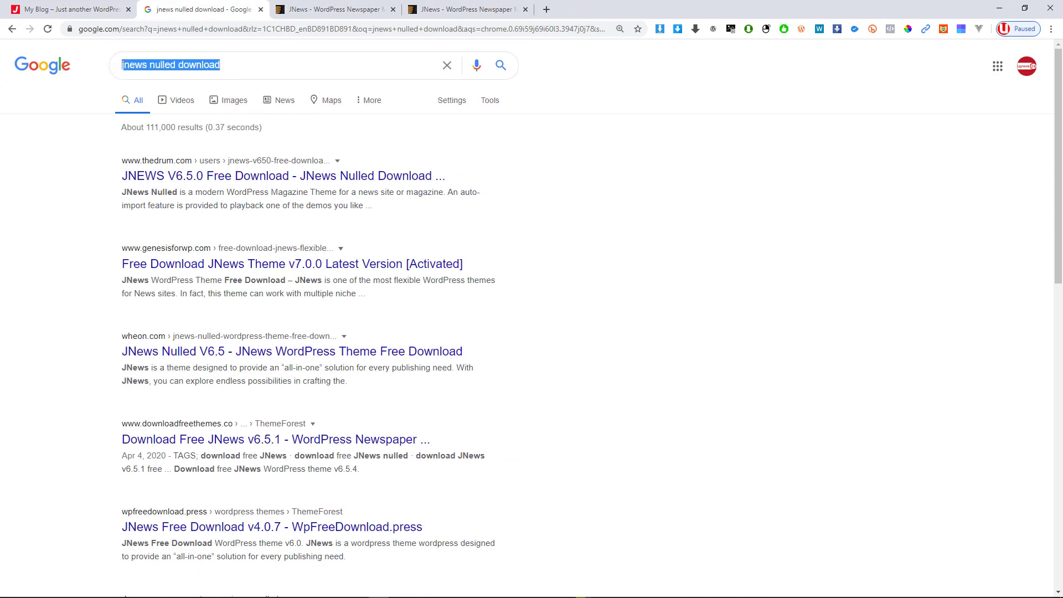
pyautogui.write('j')
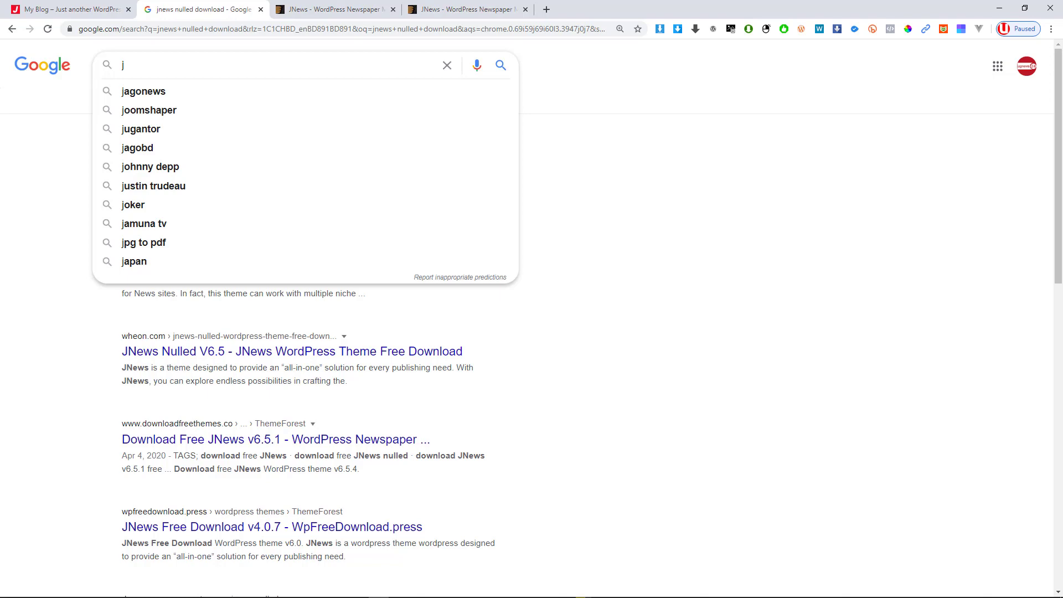
pyautogui.write('news')
pyautogui.press('Return')
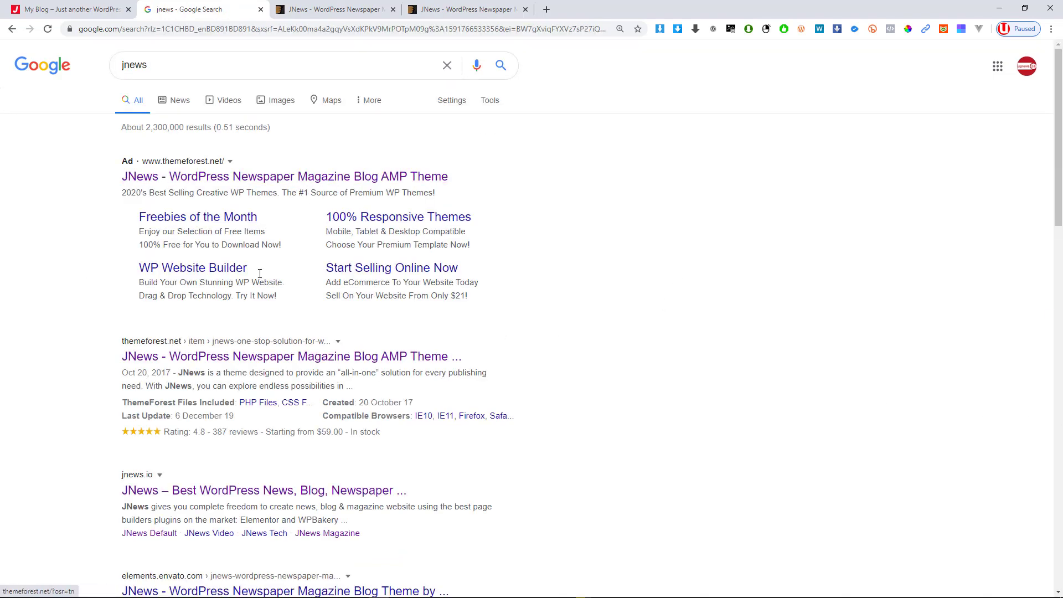
pyautogui.click(195, 180)
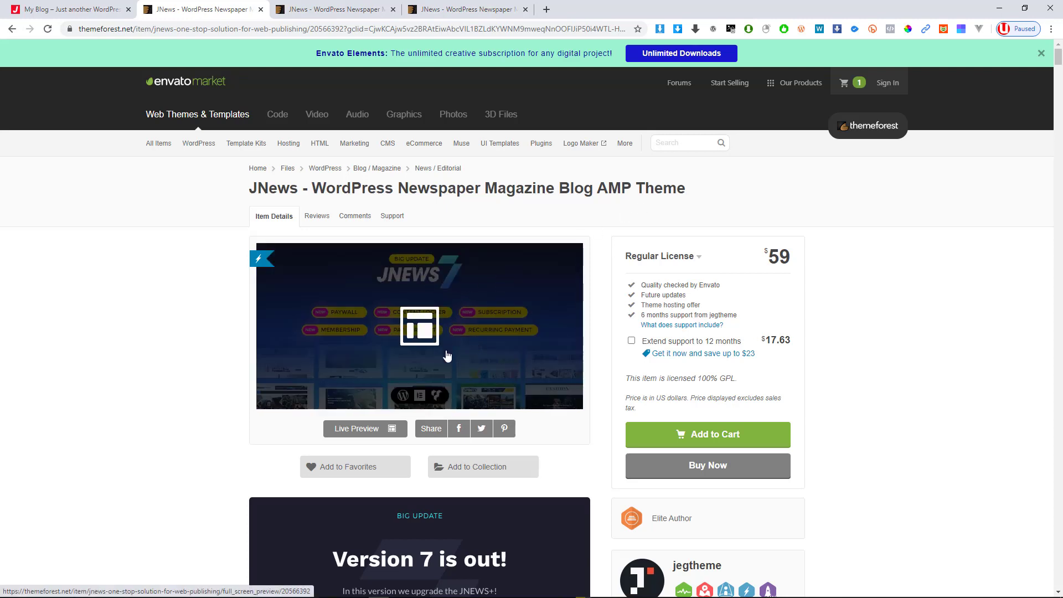
# Step: Examine the JNews item's price, sales, rating and update and creation dates on its ThemeForest page
pyautogui.scroll(-4, 445, 359)
pyautogui.scroll(4, 444, 359)
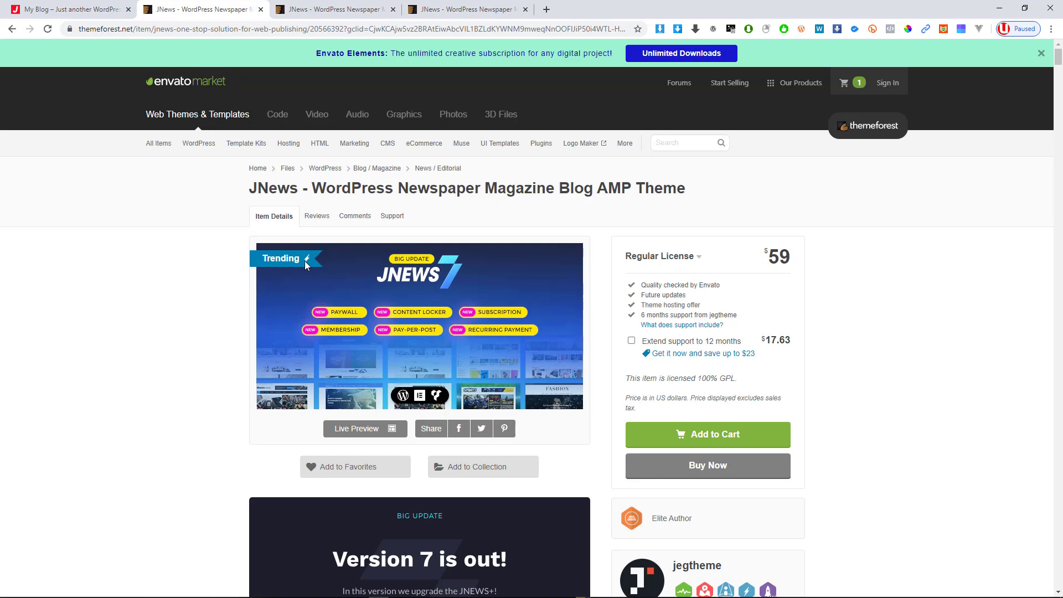
pyautogui.scroll(-3, 382, 228)
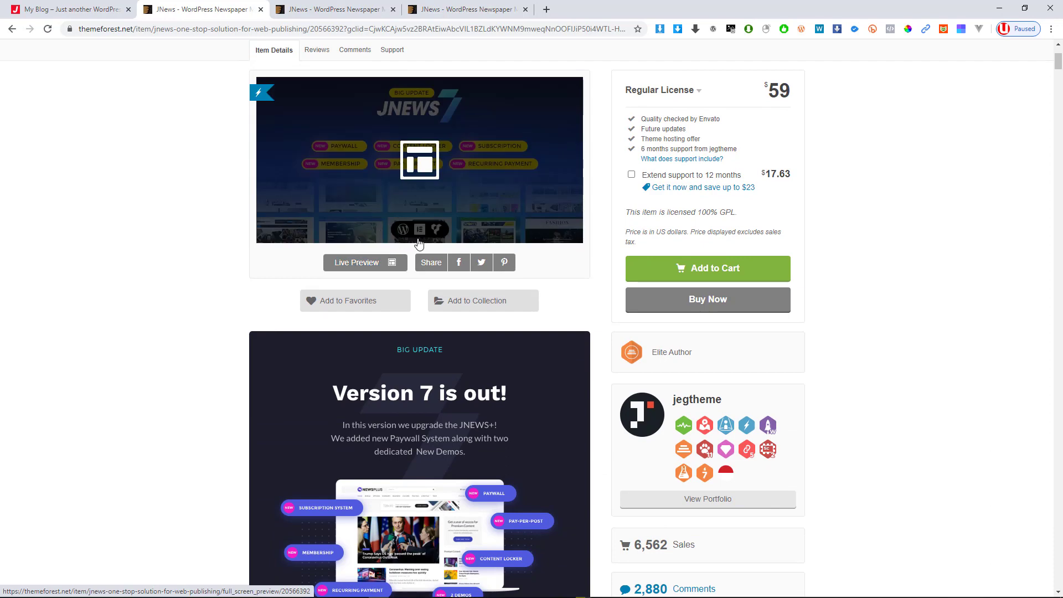
pyautogui.scroll(2, 429, 245)
pyautogui.scroll(-7, 748, 285)
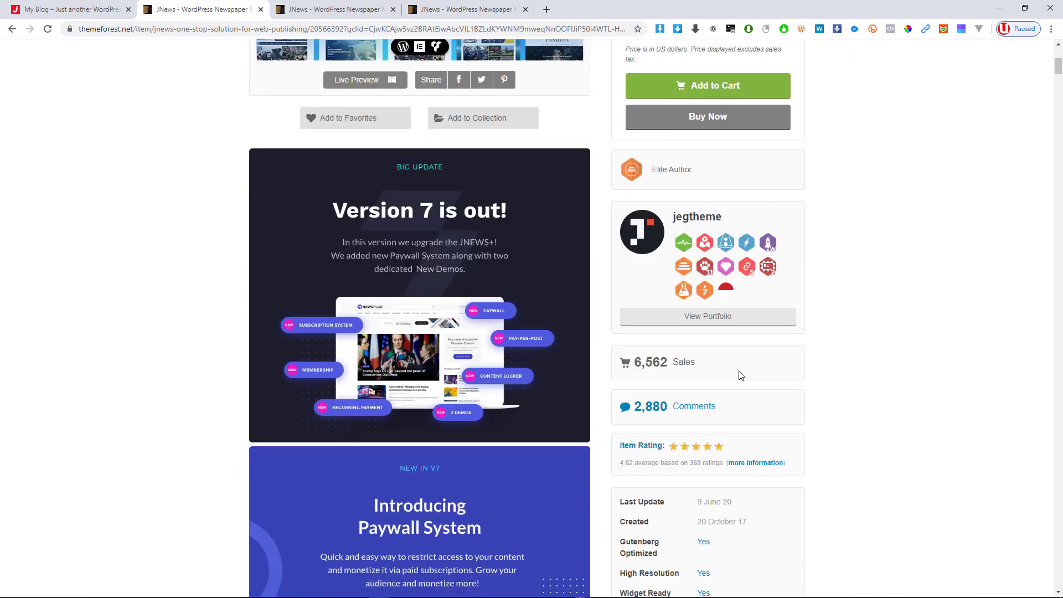
pyautogui.scroll(-1, 673, 438)
pyautogui.moveTo(722, 372); pyautogui.dragTo(757, 378)
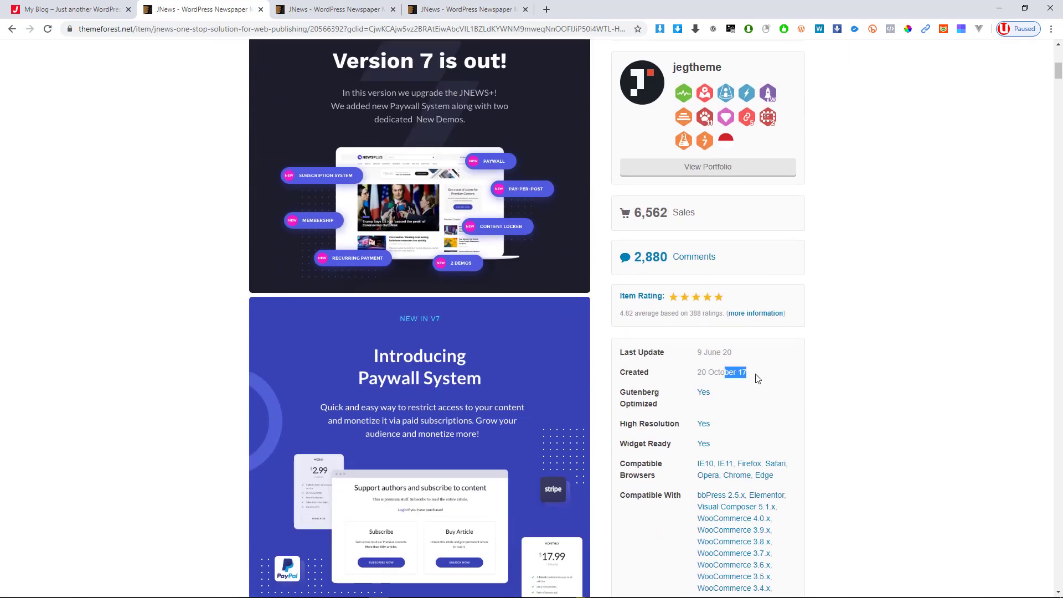
pyautogui.scroll(5, 382, 388)
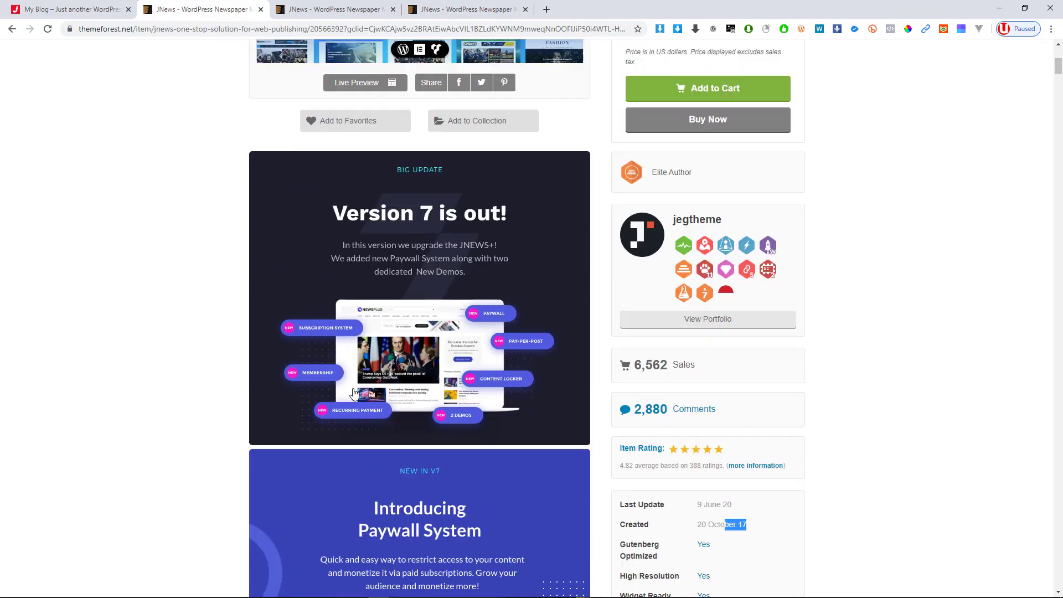
pyautogui.scroll(-1, 386, 382)
# Step: Review the theme's feature descriptions, from the version updates and demo import to the page builders and reading tools
pyautogui.scroll(-20, 386, 381)
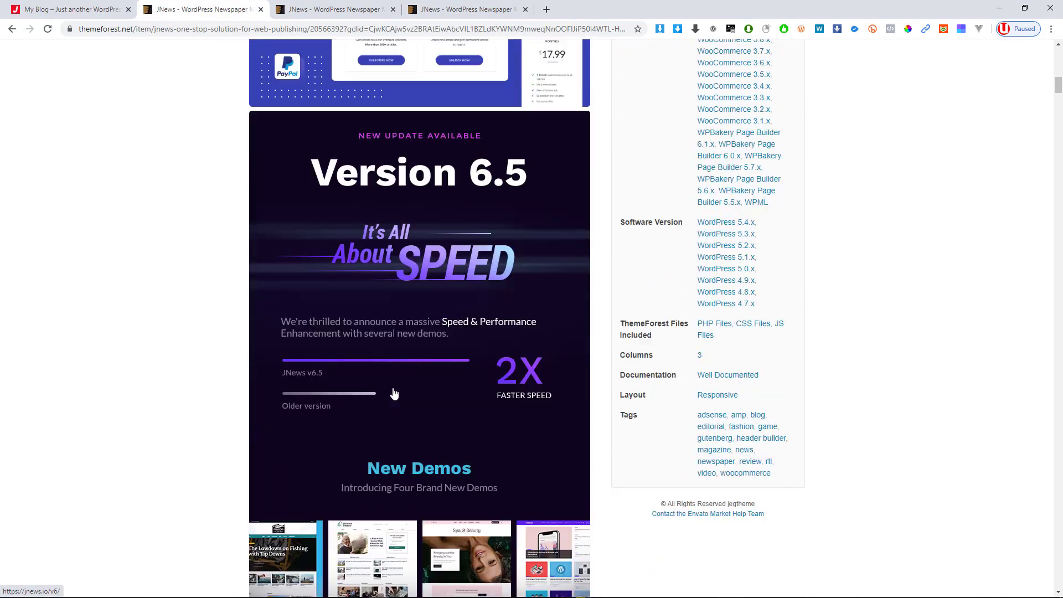
pyautogui.scroll(7, 390, 369)
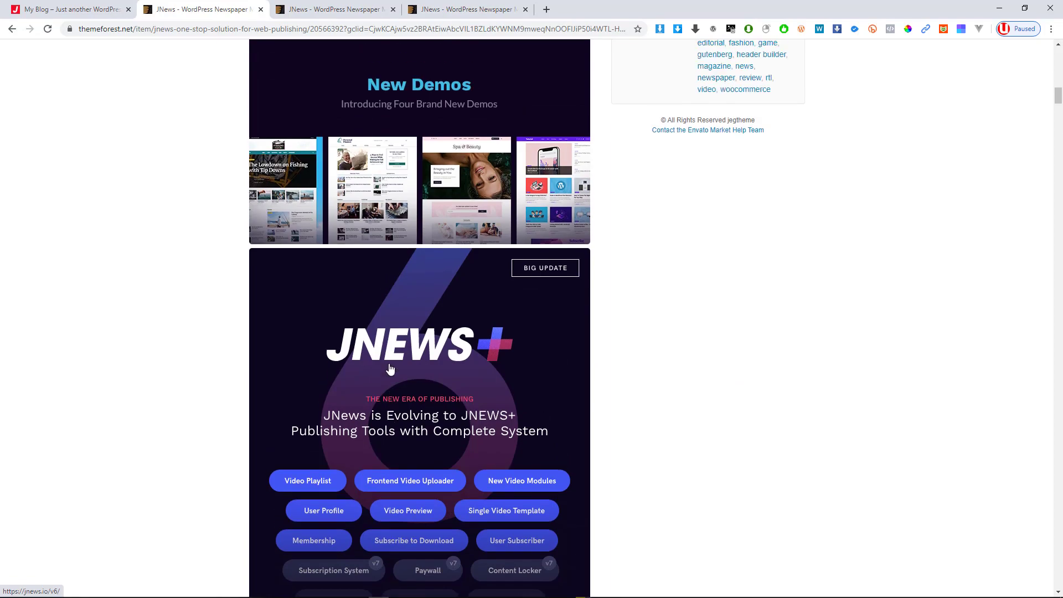
pyautogui.scroll(-15, 395, 377)
pyautogui.scroll(-15, 404, 381)
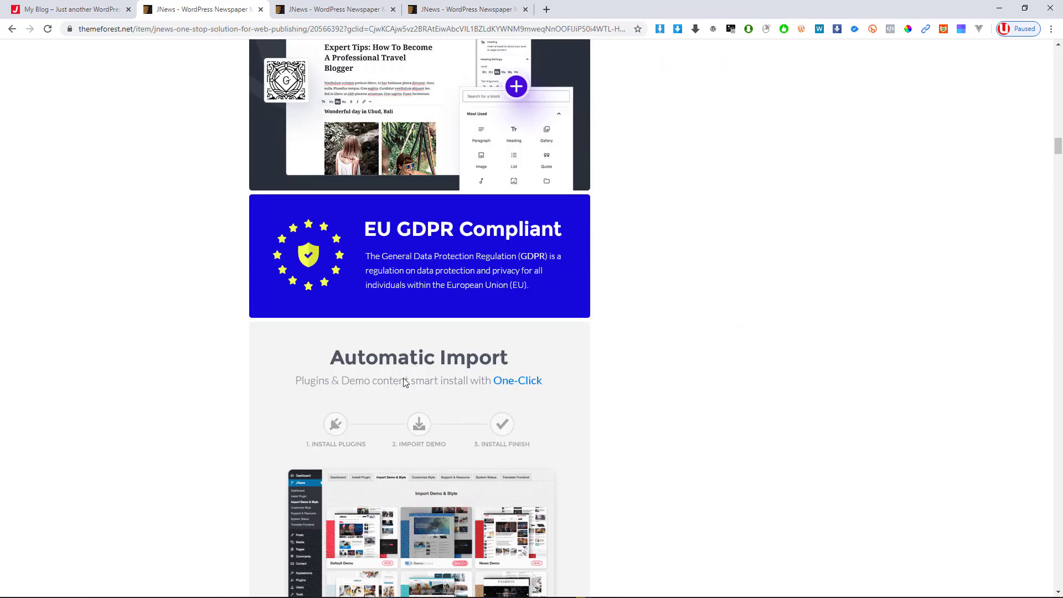
pyautogui.scroll(-15, 404, 380)
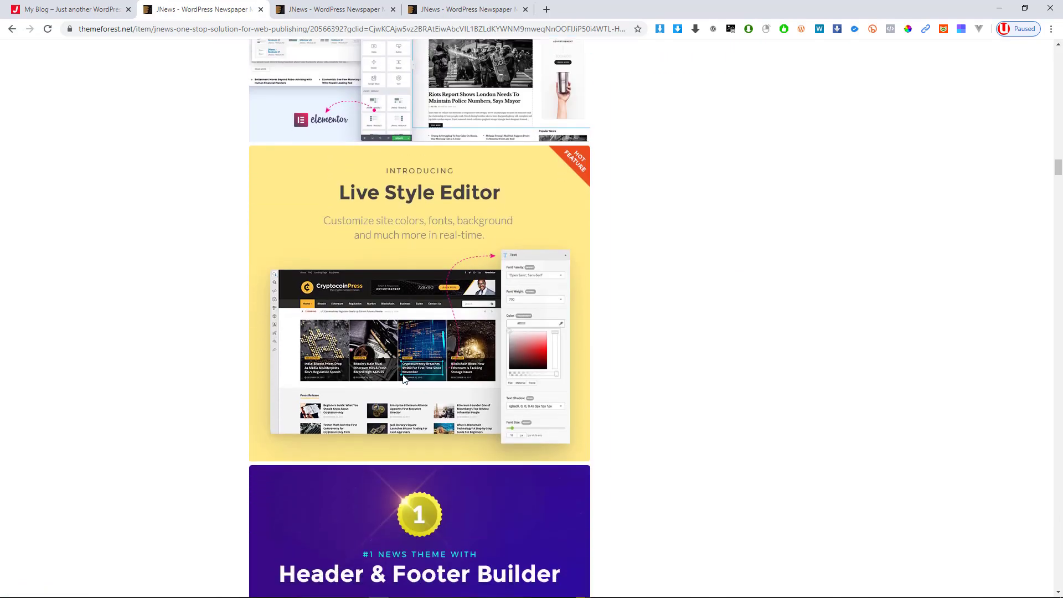
pyautogui.scroll(-20, 403, 378)
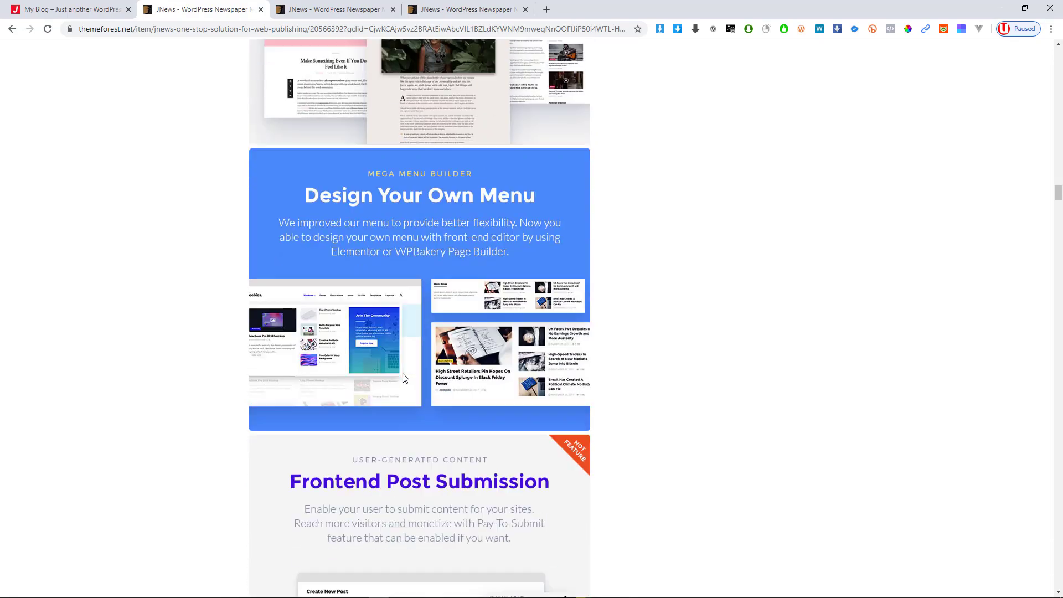
pyautogui.scroll(-20, 404, 378)
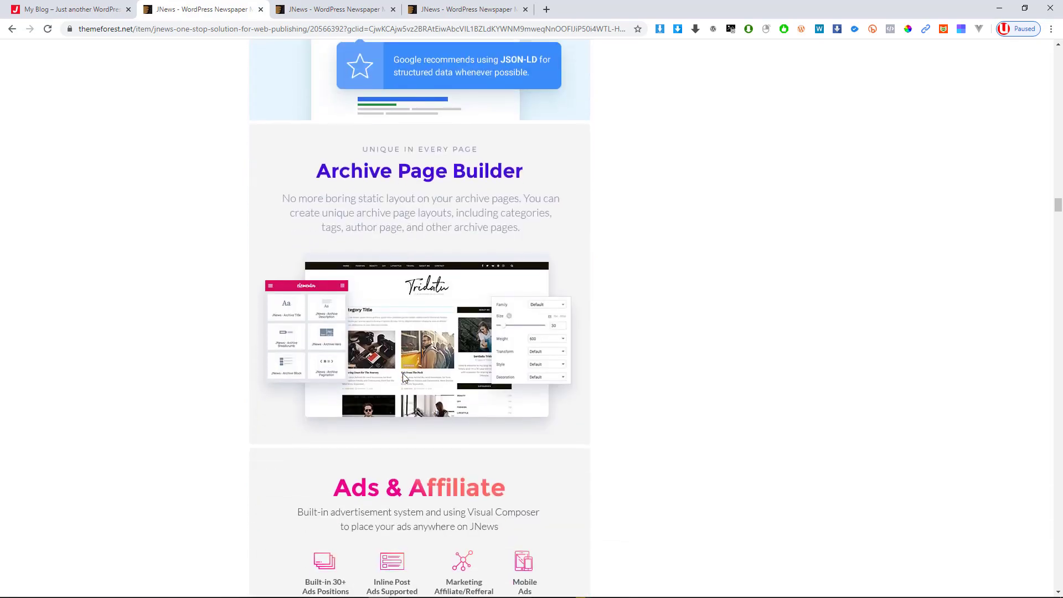
pyautogui.scroll(-17, 407, 379)
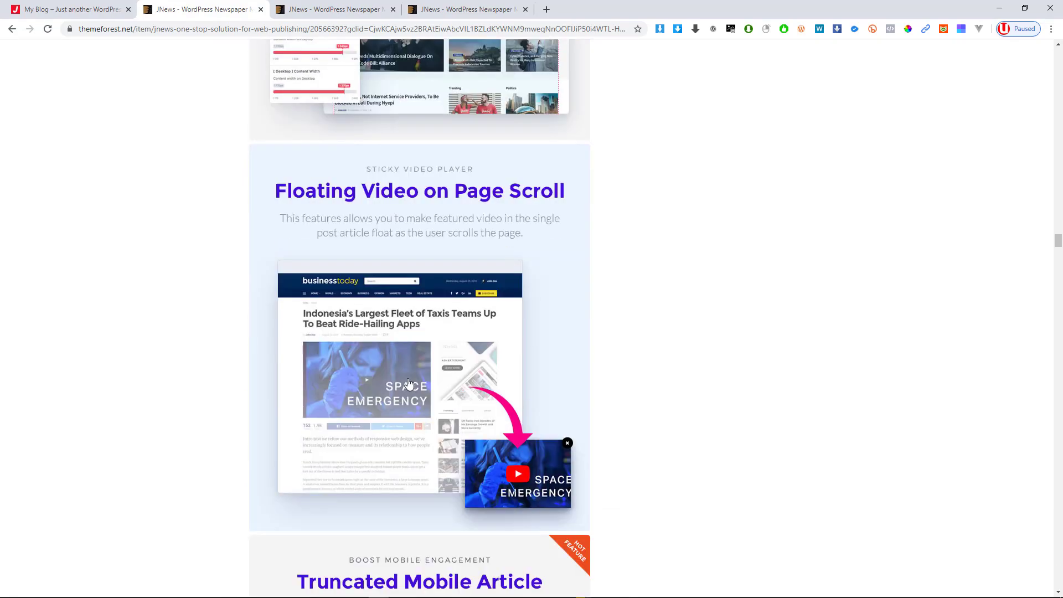
pyautogui.scroll(9, 451, 400)
pyautogui.scroll(15, 748, 409)
pyautogui.scroll(-9, 714, 413)
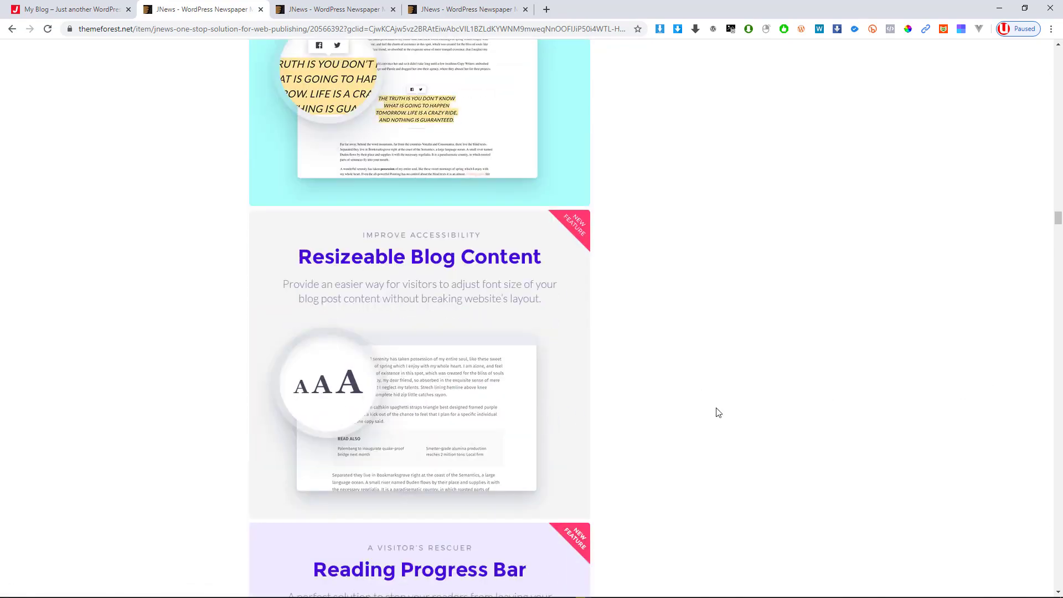
# Step: Open the live preview of the JNews theme from its ThemeForest item page
pyautogui.moveTo(1058, 222); pyautogui.dragTo(1051, 101)
pyautogui.scroll(20, 482, 335)
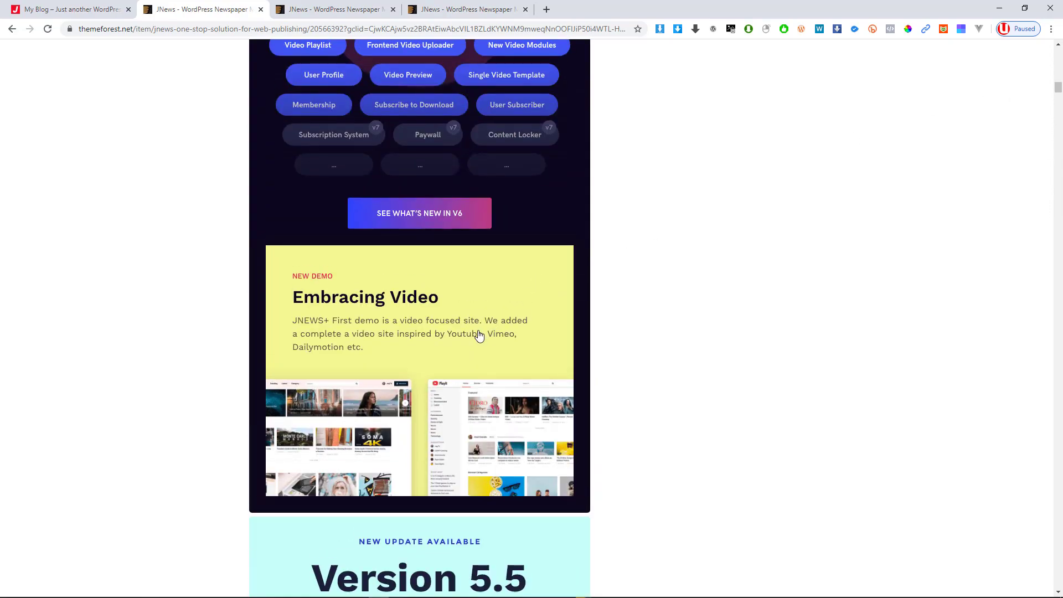
pyautogui.scroll(10, 484, 314)
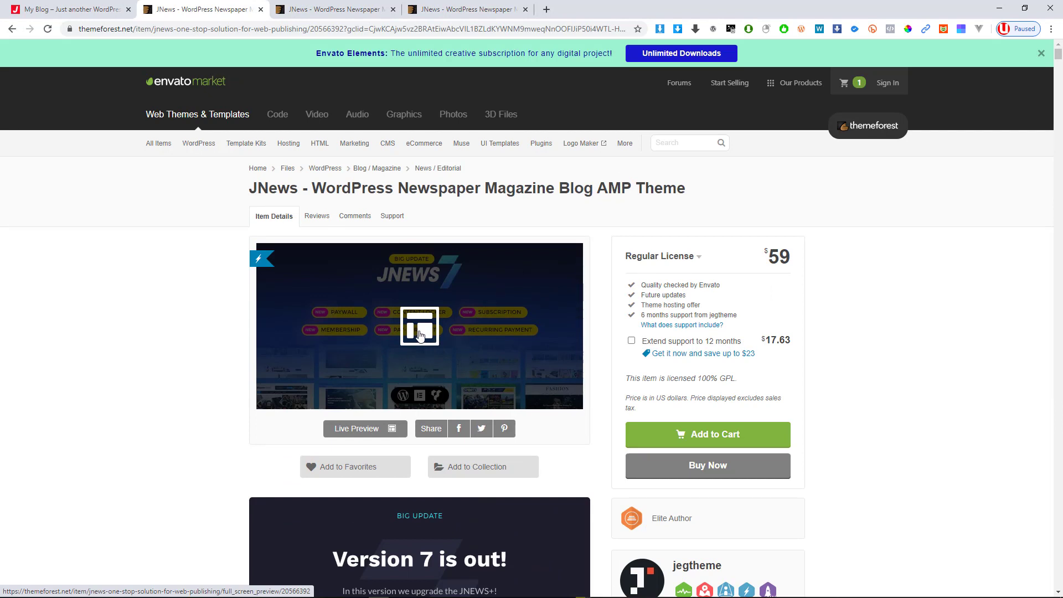
pyautogui.click(419, 333)
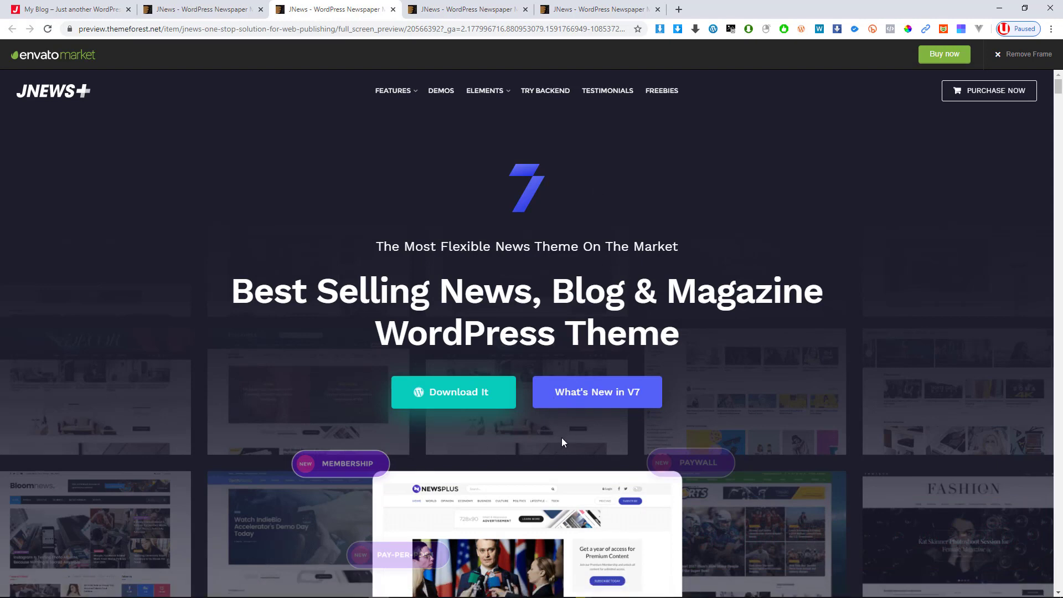
# Step: Browse the Ready To Use Demos gallery in the JNews preview through to the one-click import note
pyautogui.scroll(-2, 494, 341)
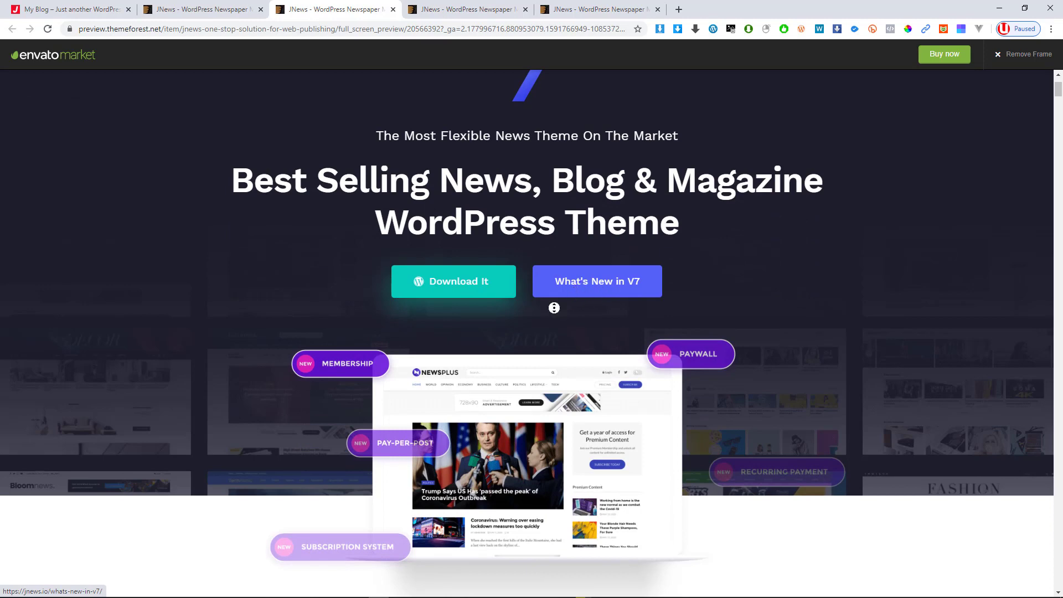
pyautogui.scroll(-15, 465, 327)
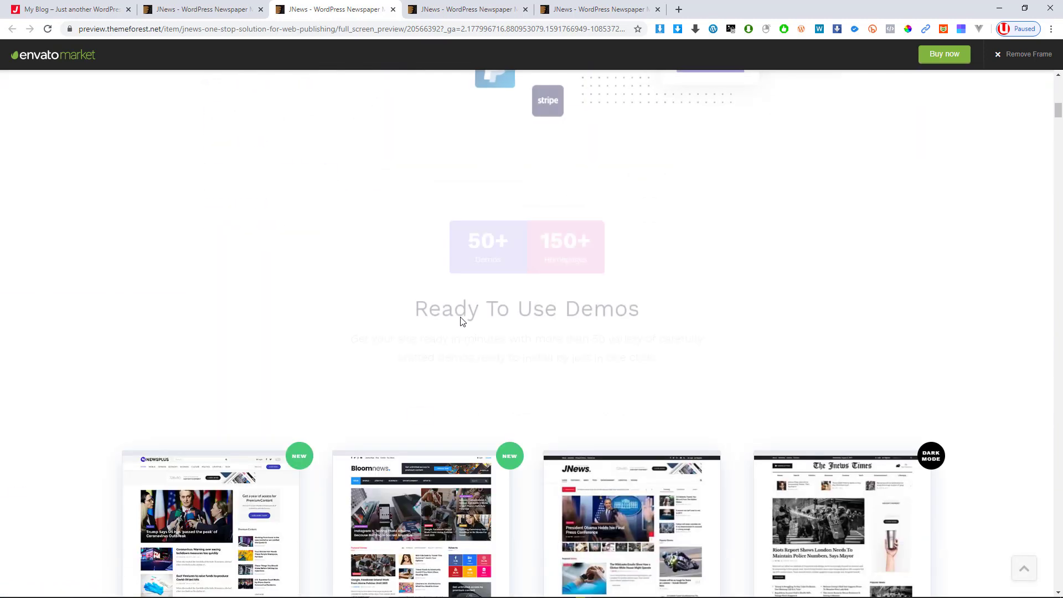
pyautogui.scroll(4, 463, 321)
pyautogui.scroll(-8, 487, 333)
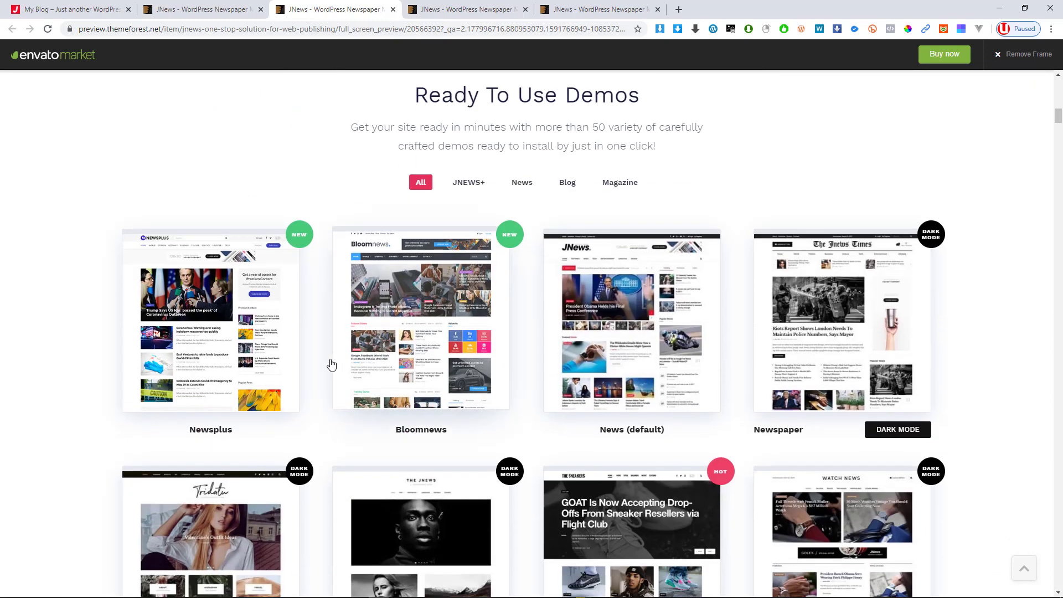
pyautogui.scroll(-4, 720, 340)
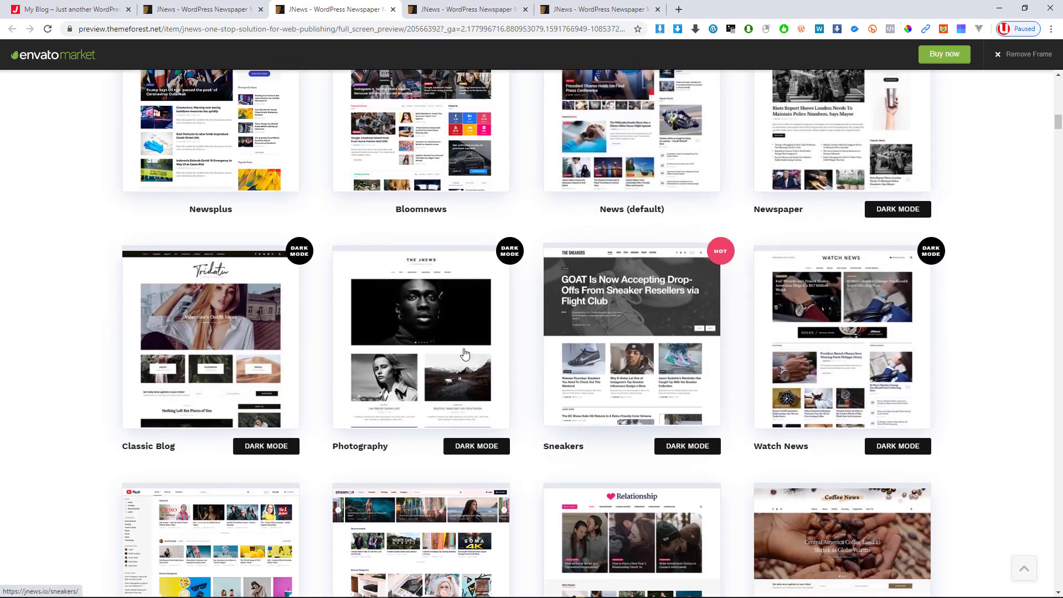
pyautogui.scroll(-2, 306, 355)
pyautogui.scroll(1, 309, 355)
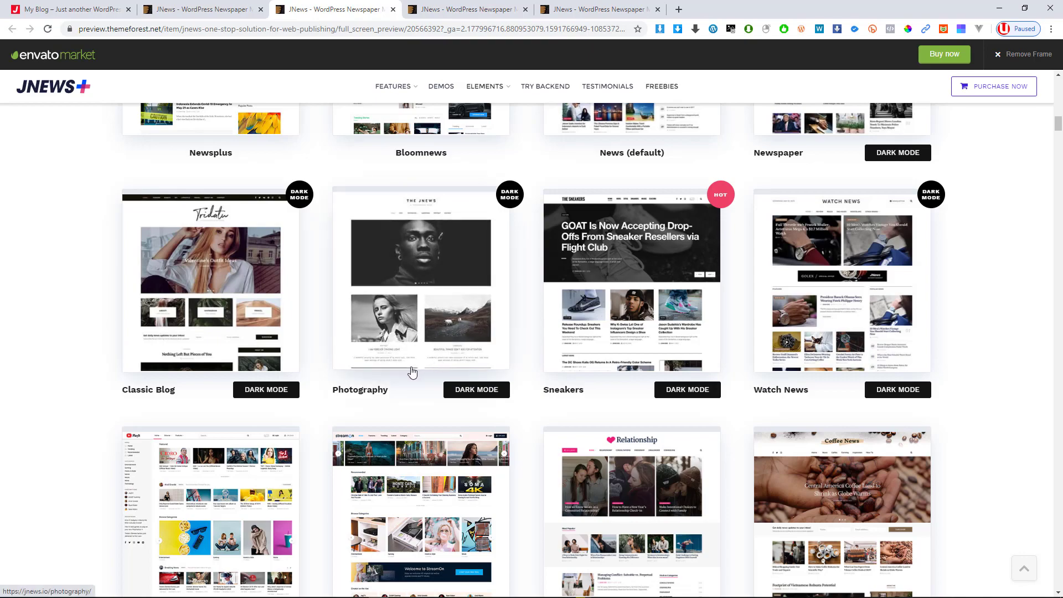
pyautogui.scroll(-14, 412, 371)
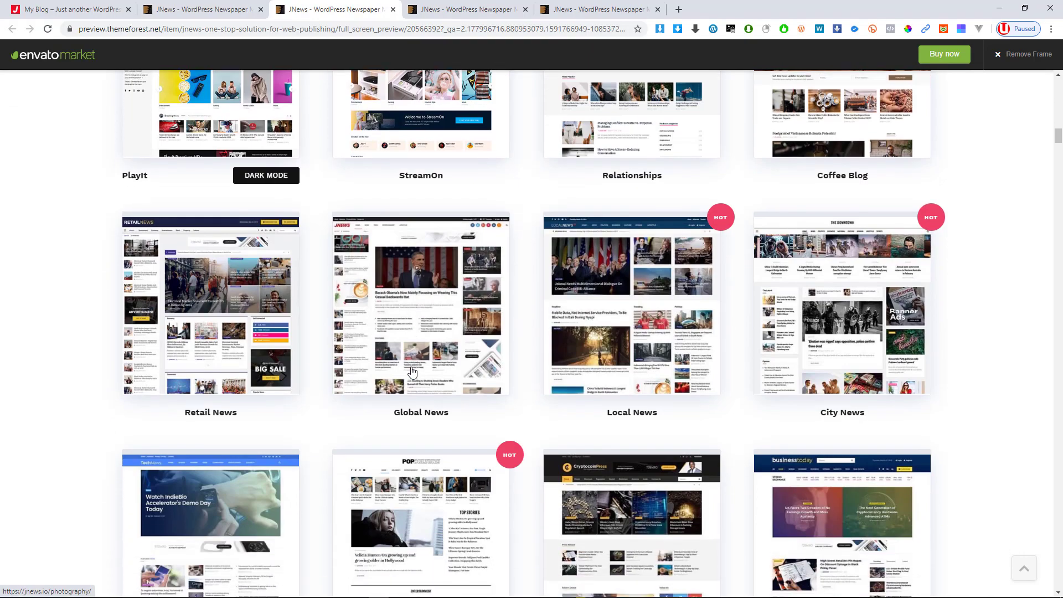
pyautogui.scroll(-20, 411, 367)
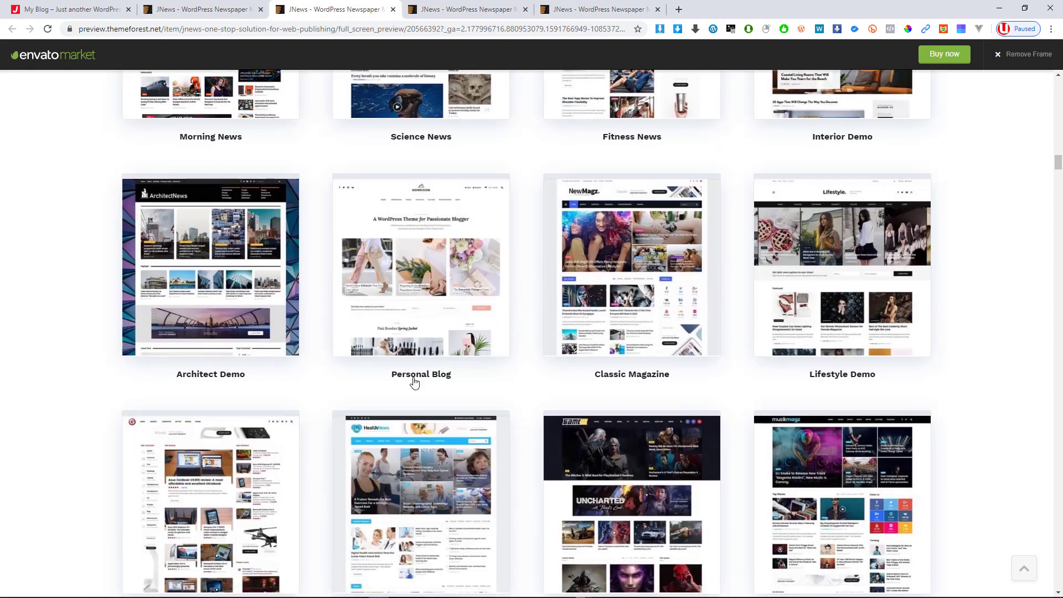
pyautogui.scroll(-20, 414, 380)
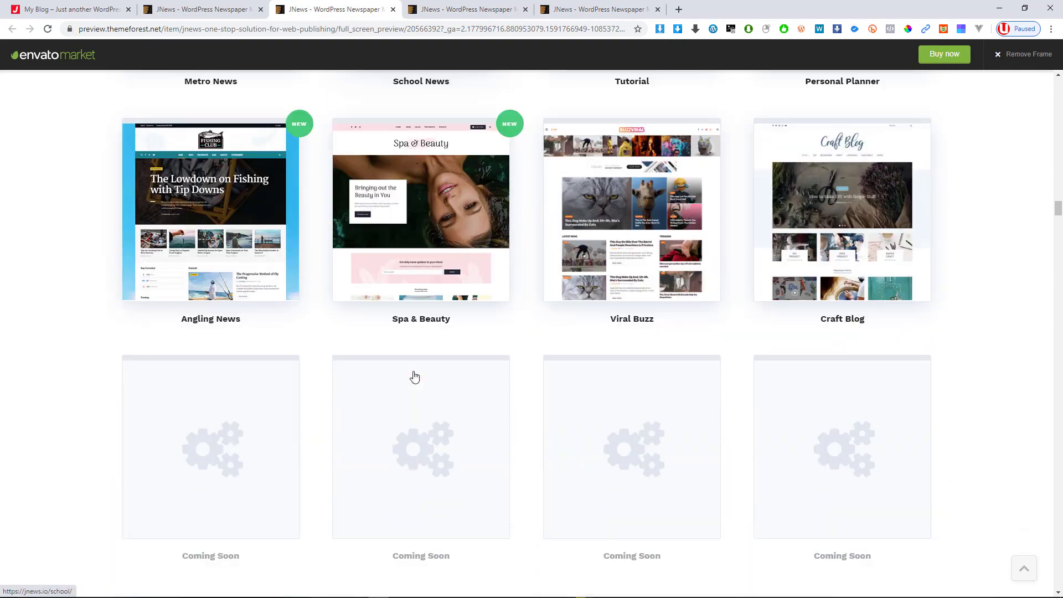
pyautogui.scroll(-14, 416, 376)
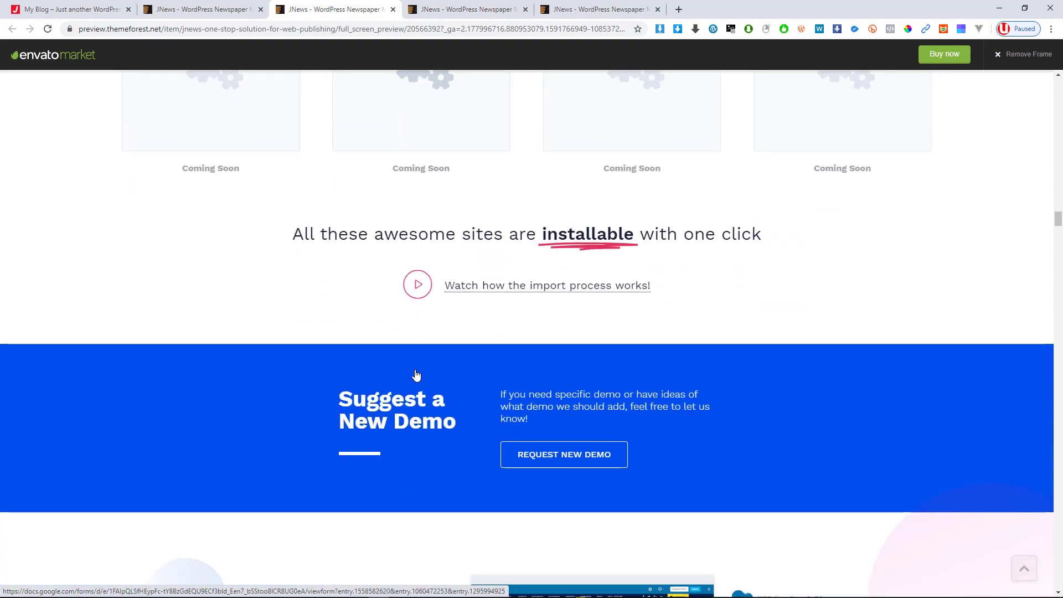
# Step: Examine the preview's sections on page builders, style customization, Gutenberg support, performance and Google AMP, down to the customer reviews
pyautogui.scroll(-15, 416, 376)
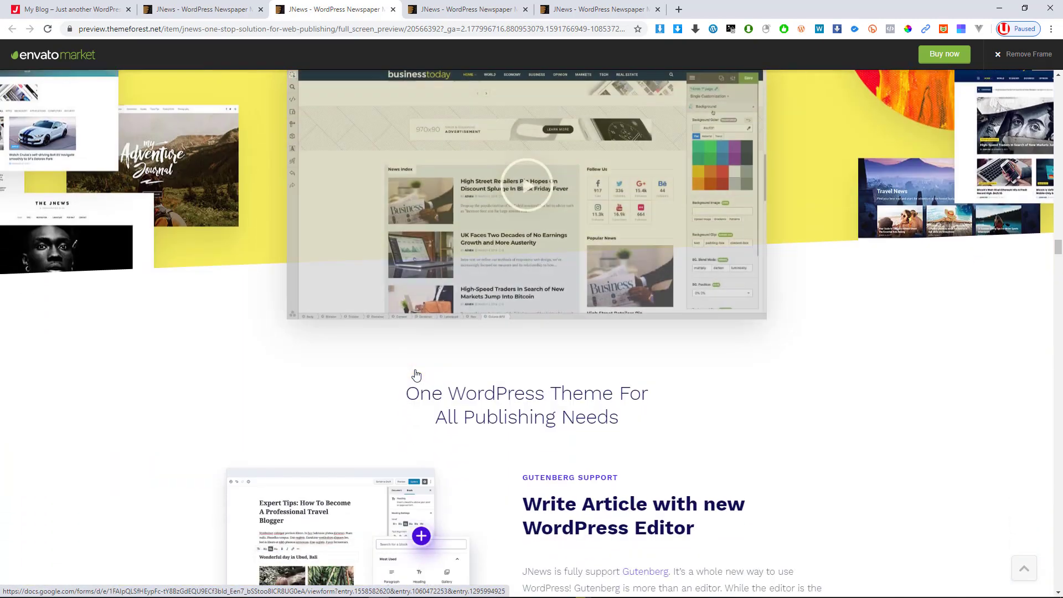
pyautogui.scroll(-14, 417, 375)
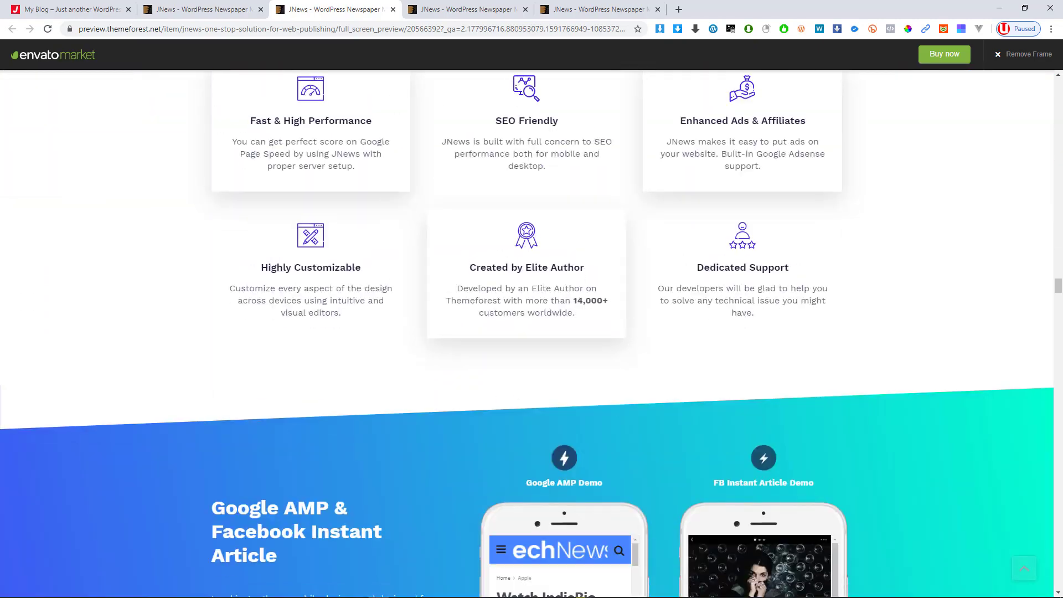
pyautogui.scroll(20, 567, 363)
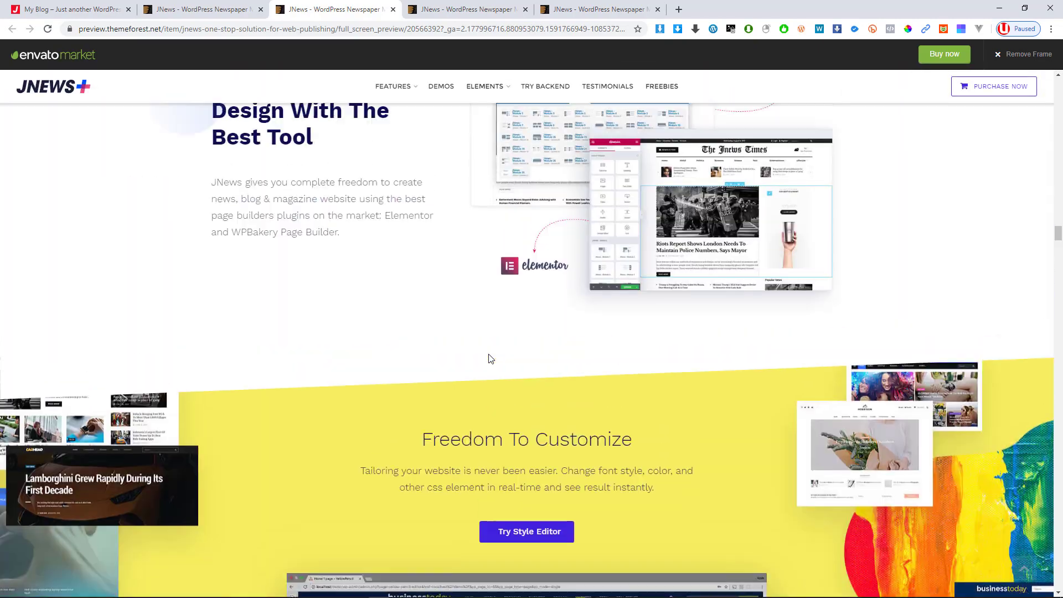
pyautogui.scroll(10, 498, 360)
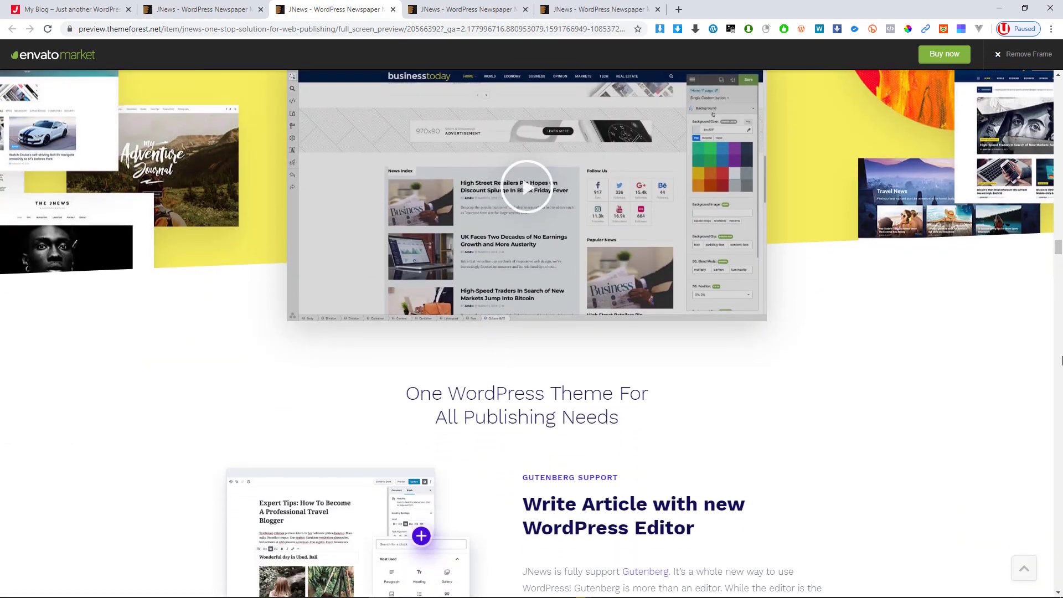
pyautogui.scroll(-7, 1062, 360)
pyautogui.moveTo(1058, 257); pyautogui.dragTo(1056, 302)
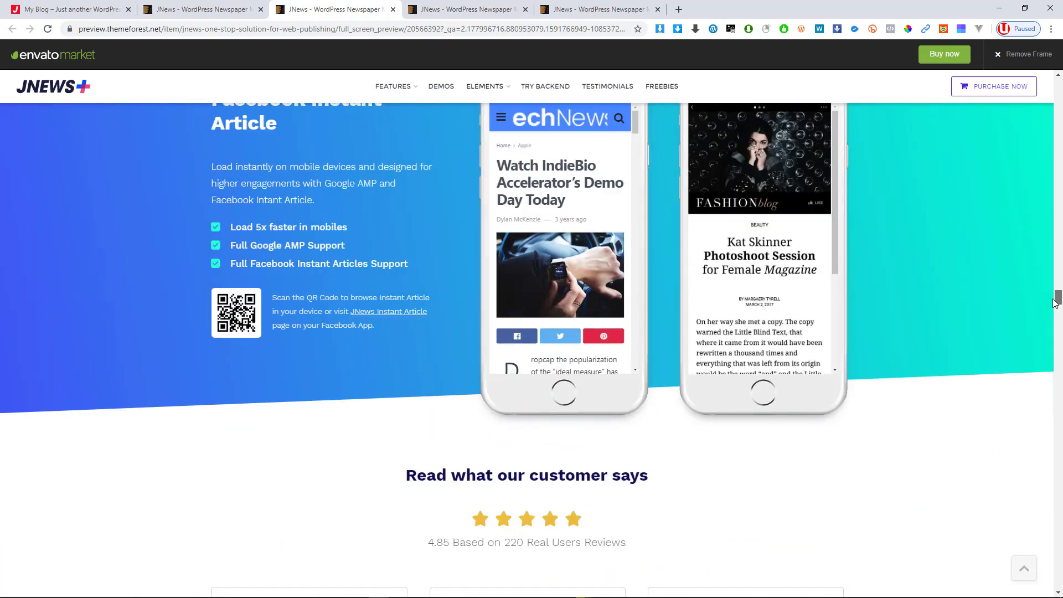
# Step: Examine the Google AMP and Facebook Instant Article phone demos, reading through the sample articles
pyautogui.scroll(3, 641, 318)
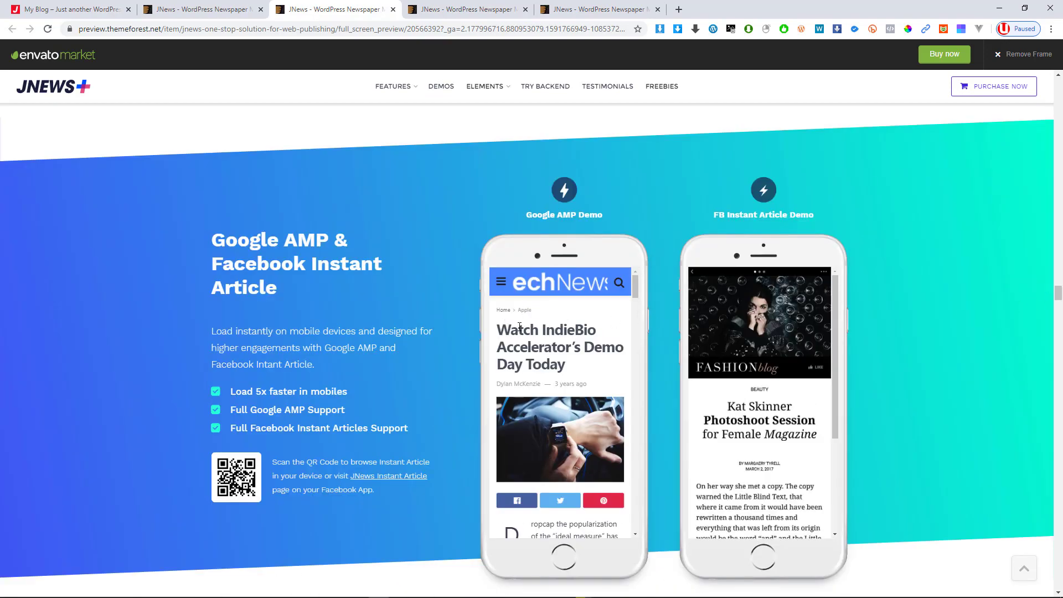
pyautogui.scroll(-10, 597, 402)
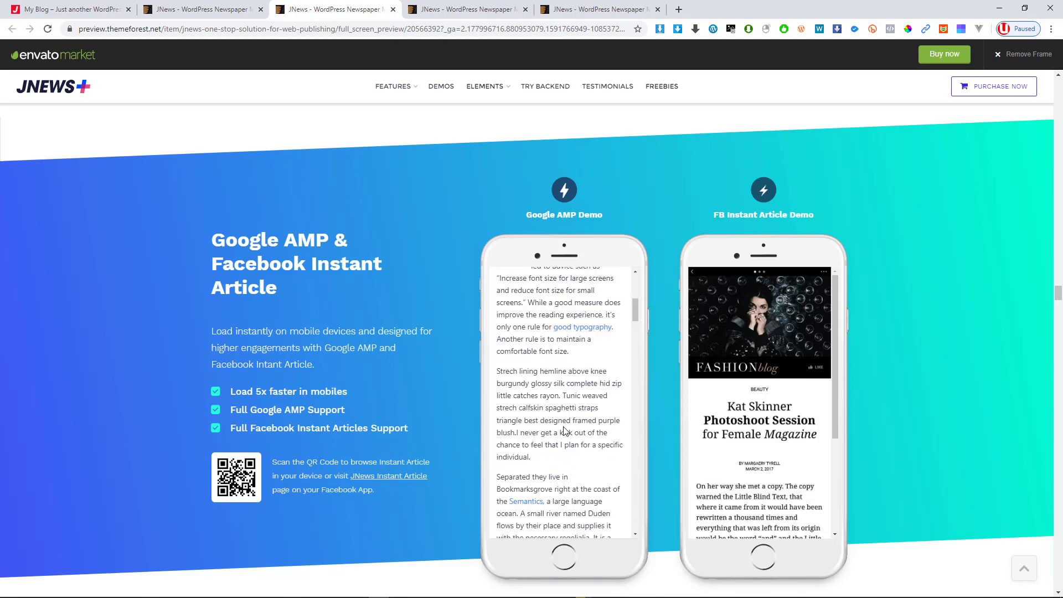
pyautogui.scroll(-5, 785, 396)
pyautogui.scroll(-1, 913, 387)
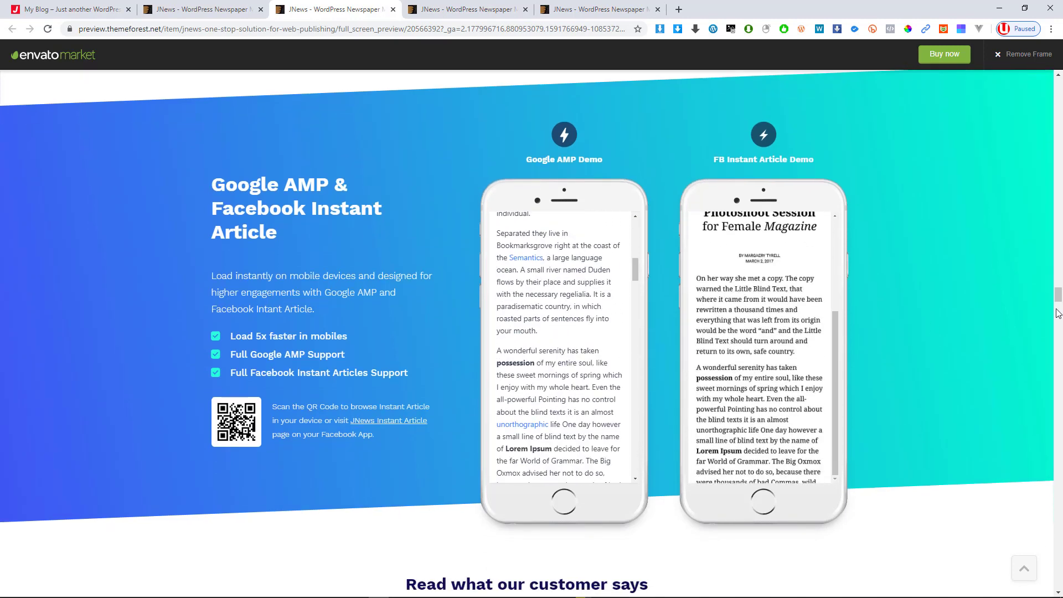
# Step: Return to the Ready To Use Demos gallery and look over its first rows of demos, starting with Newsplus and Bloomnews
pyautogui.scroll(5, 940, 382)
pyautogui.scroll(2, 1061, 271)
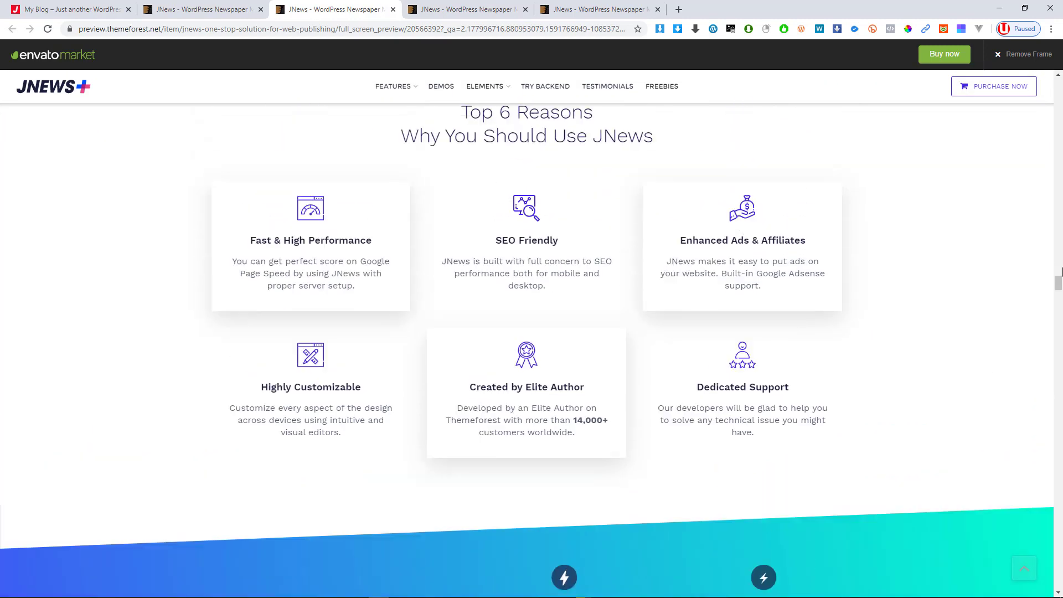
pyautogui.moveTo(1059, 282); pyautogui.dragTo(1058, 145)
pyautogui.scroll(6, 294, 239)
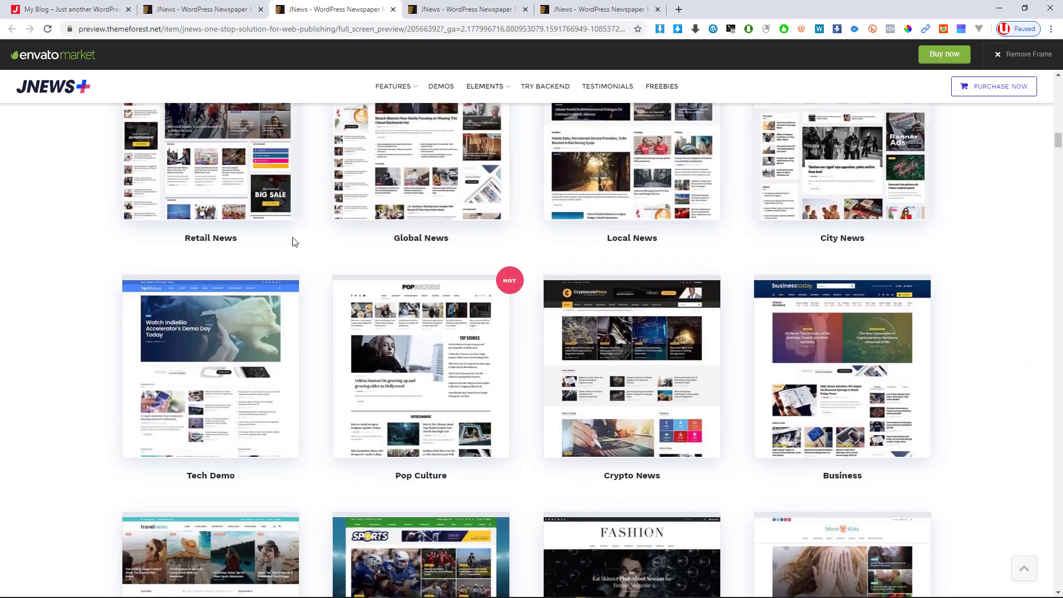
pyautogui.scroll(10, 258, 253)
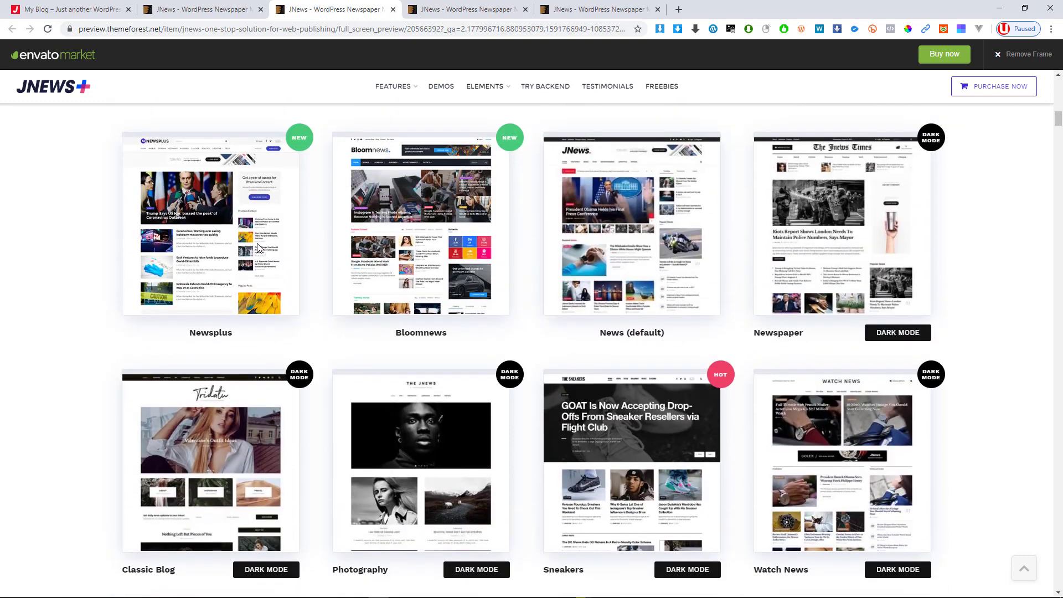
pyautogui.scroll(3, 257, 250)
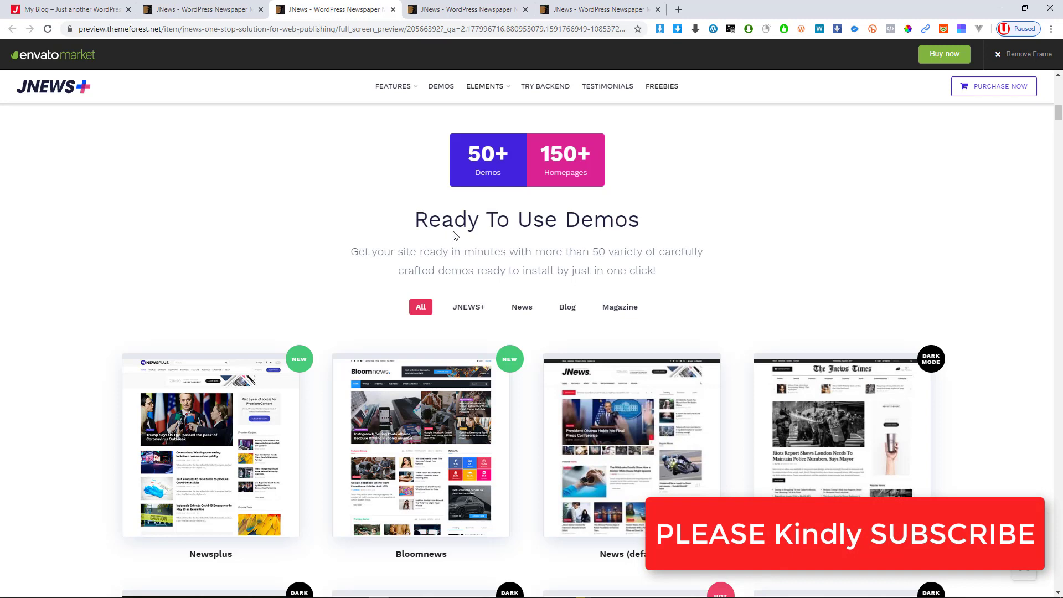
pyautogui.scroll(-1, 454, 232)
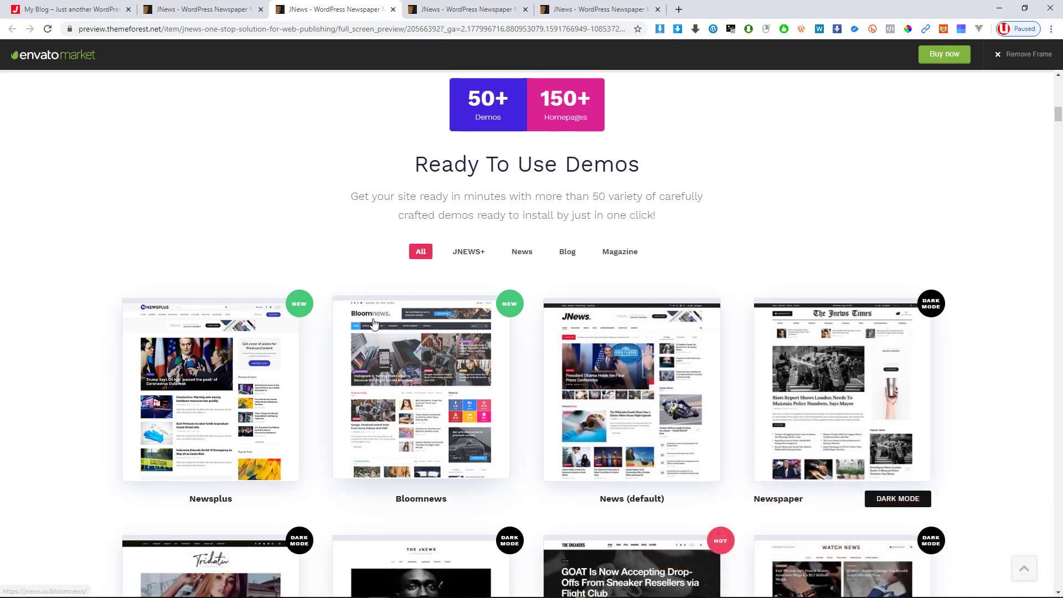
pyautogui.scroll(-1, 213, 384)
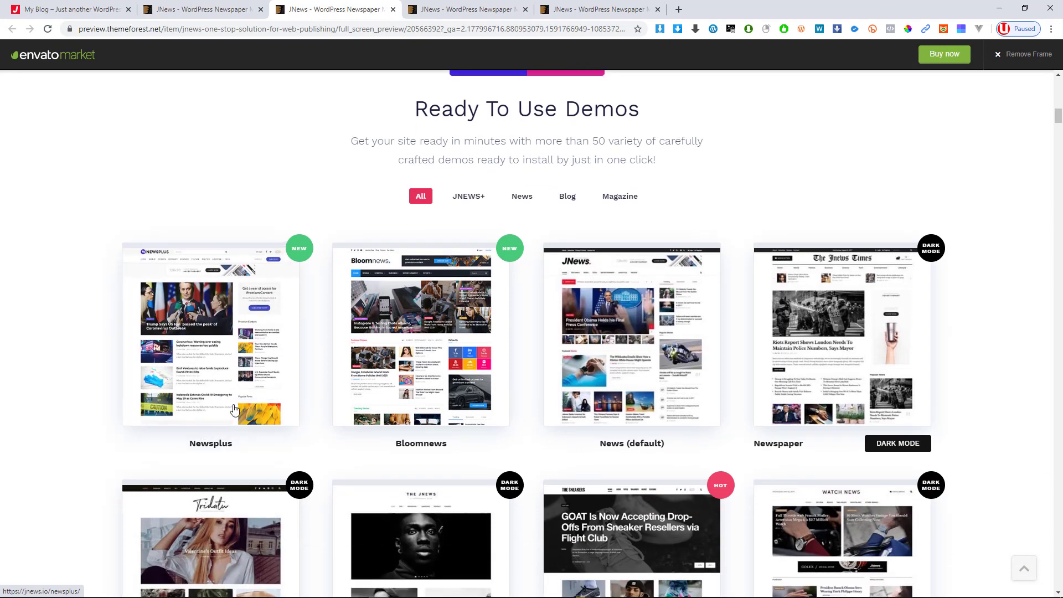
pyautogui.scroll(-1, 219, 376)
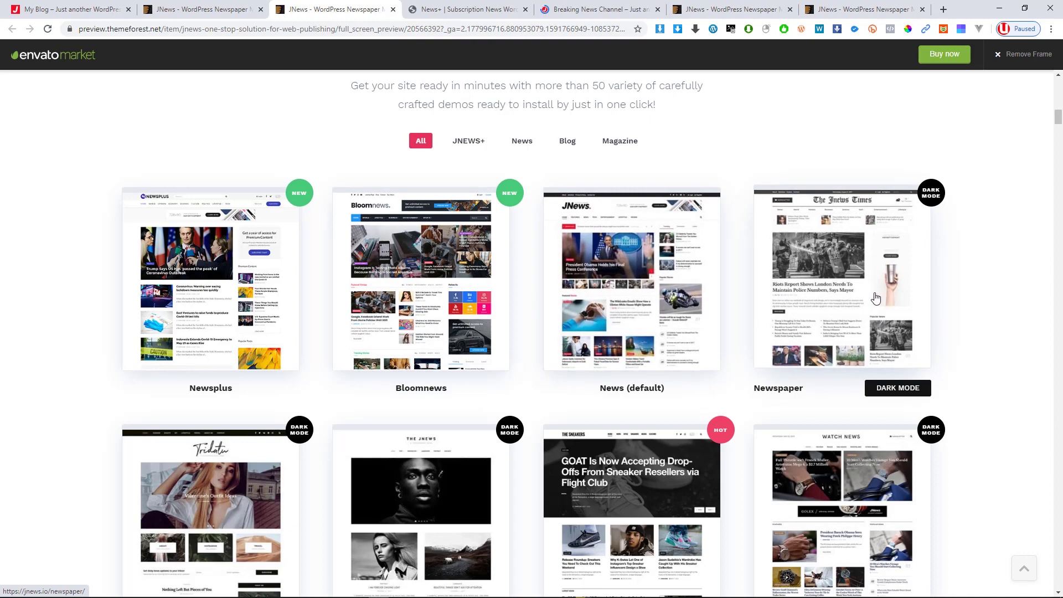
# Step: Open the Newspaper, Classic Blog and Photography demos from the gallery in separate browser tabs
pyautogui.middleClick(875, 299)
pyautogui.scroll(-3, 256, 299)
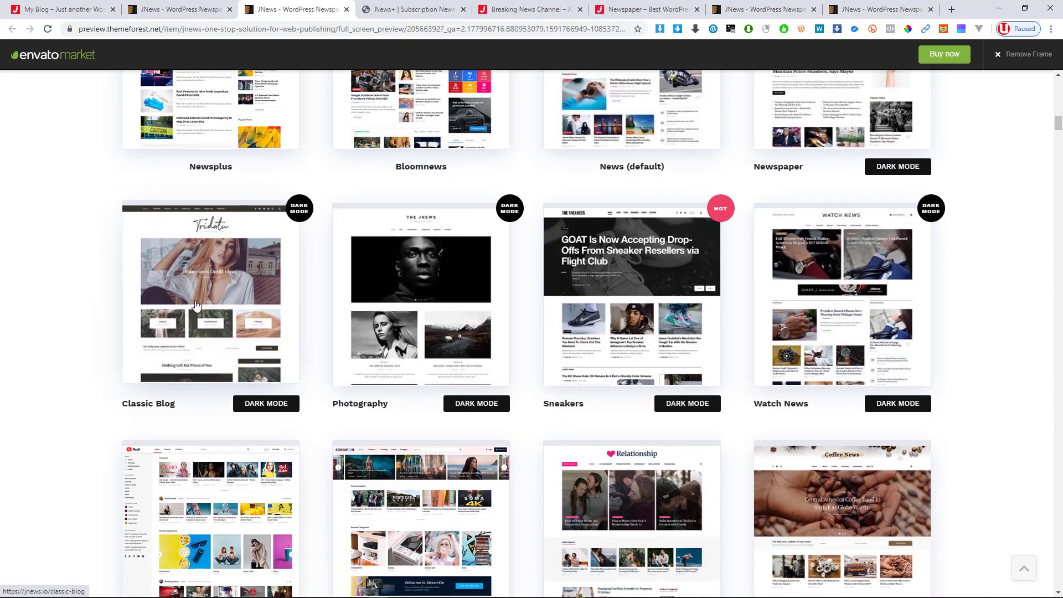
pyautogui.middleClick(213, 313)
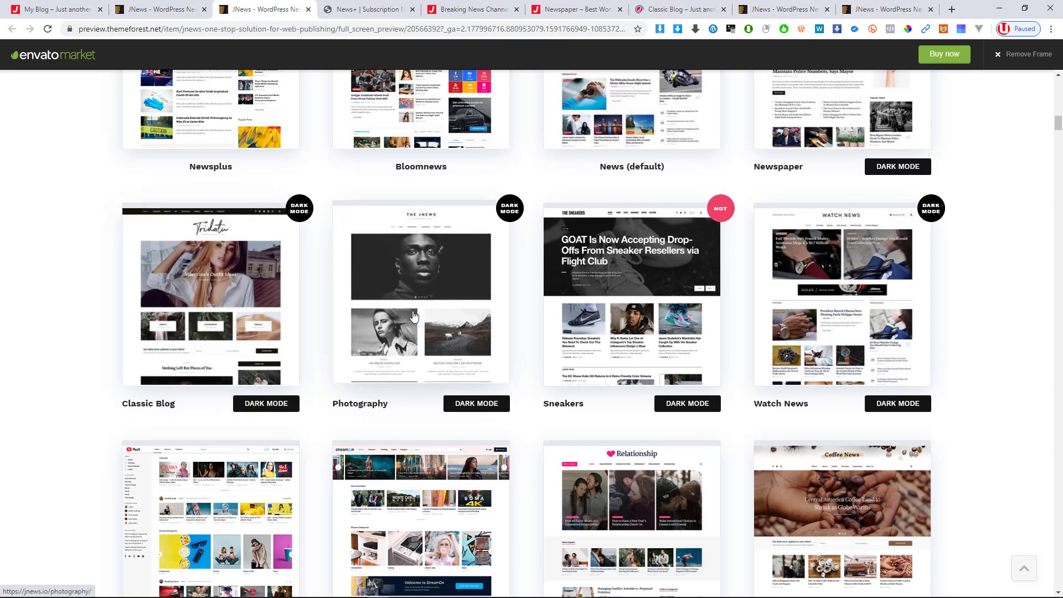
pyautogui.middleClick(414, 315)
pyautogui.middleClick(413, 316)
# Step: Open the PlayIt and Fashion Blog demos from the gallery in separate browser tabs
pyautogui.scroll(-2, 702, 305)
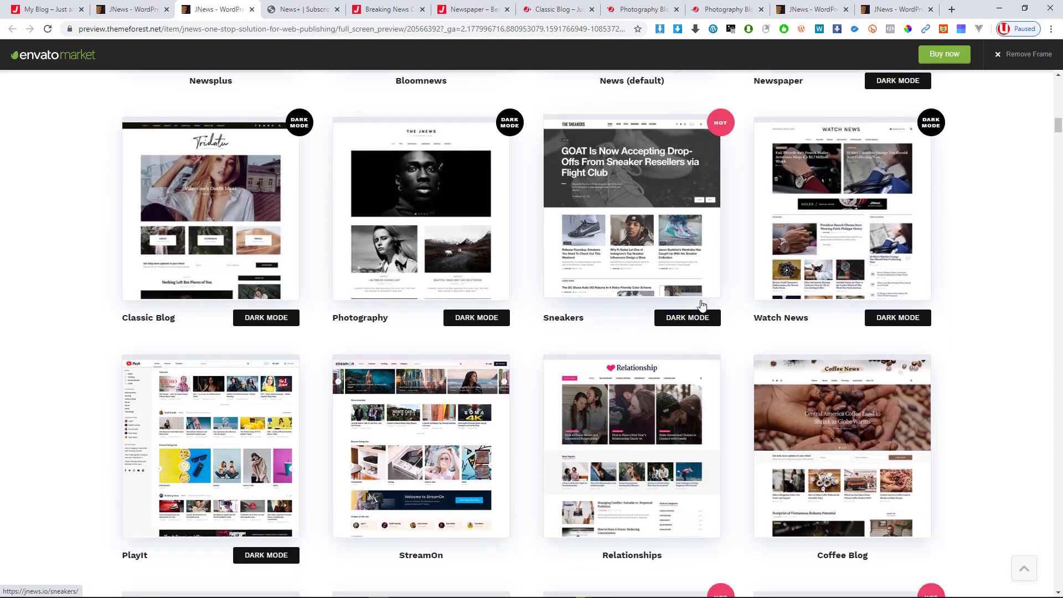
pyautogui.scroll(-3, 702, 306)
pyautogui.scroll(-2, 591, 286)
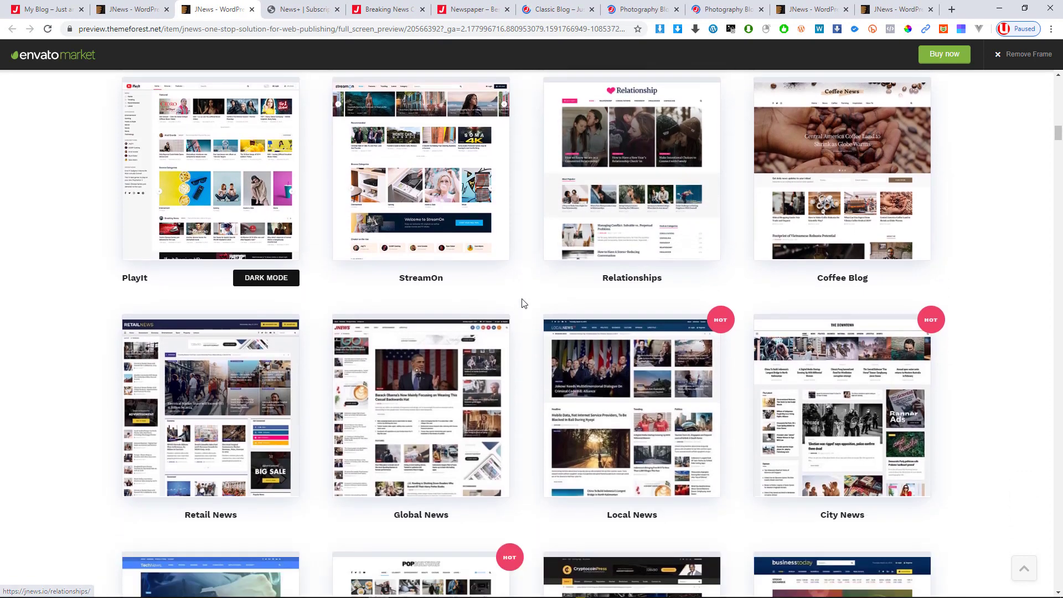
pyautogui.scroll(2, 588, 281)
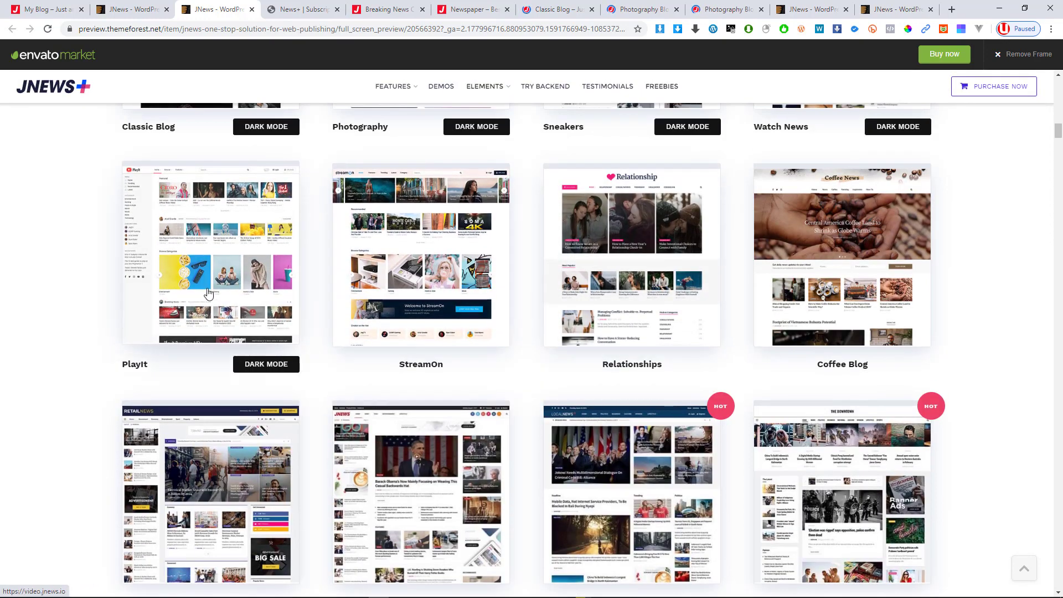
pyautogui.middleClick(208, 293)
pyautogui.scroll(-6, 216, 295)
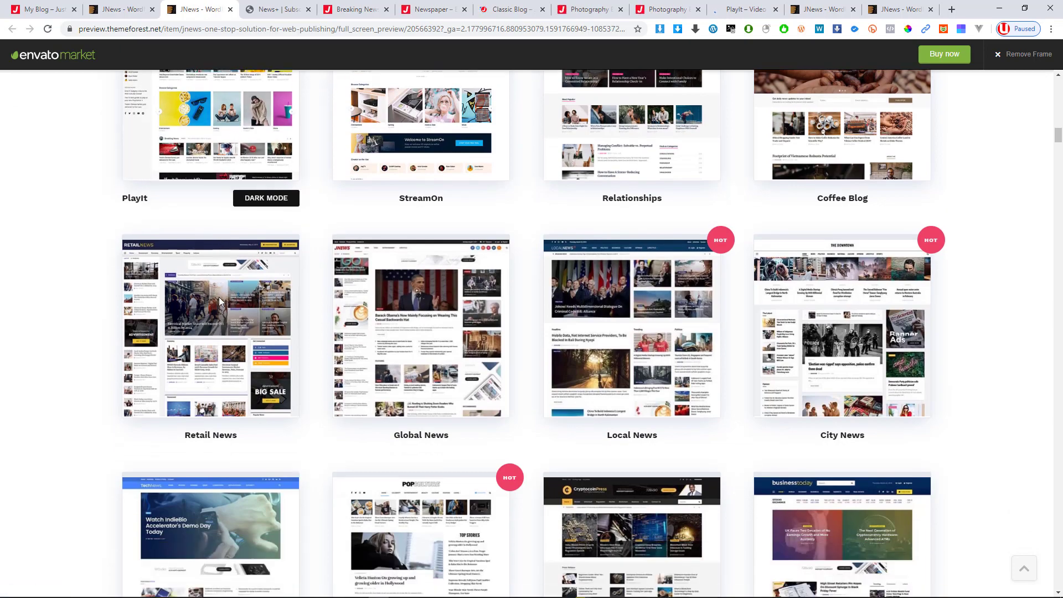
pyautogui.scroll(-2, 221, 299)
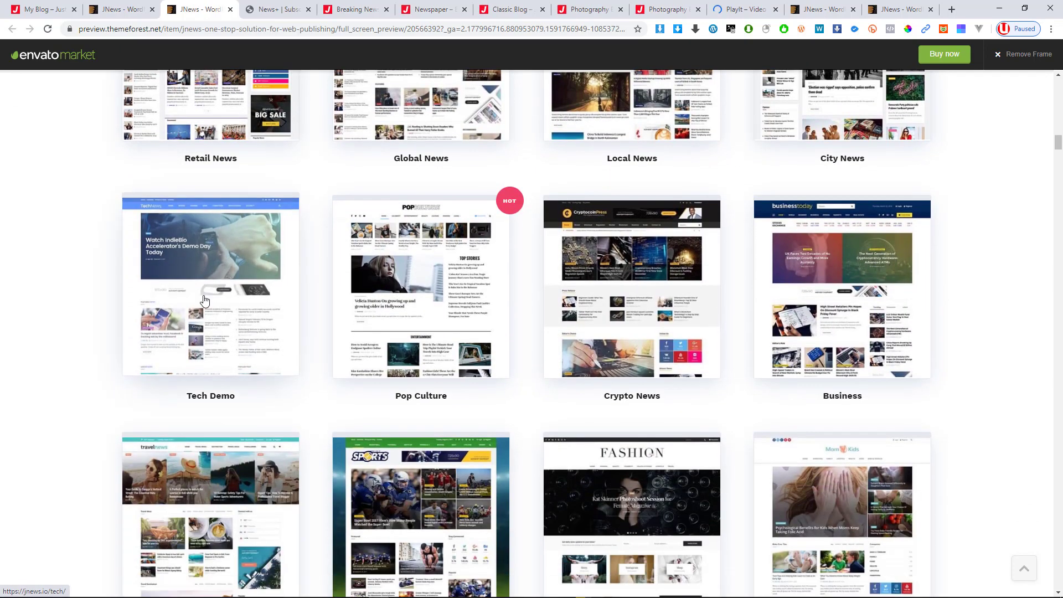
pyautogui.middleClick(203, 298)
pyautogui.scroll(-3, 203, 298)
pyautogui.scroll(-7, 523, 384)
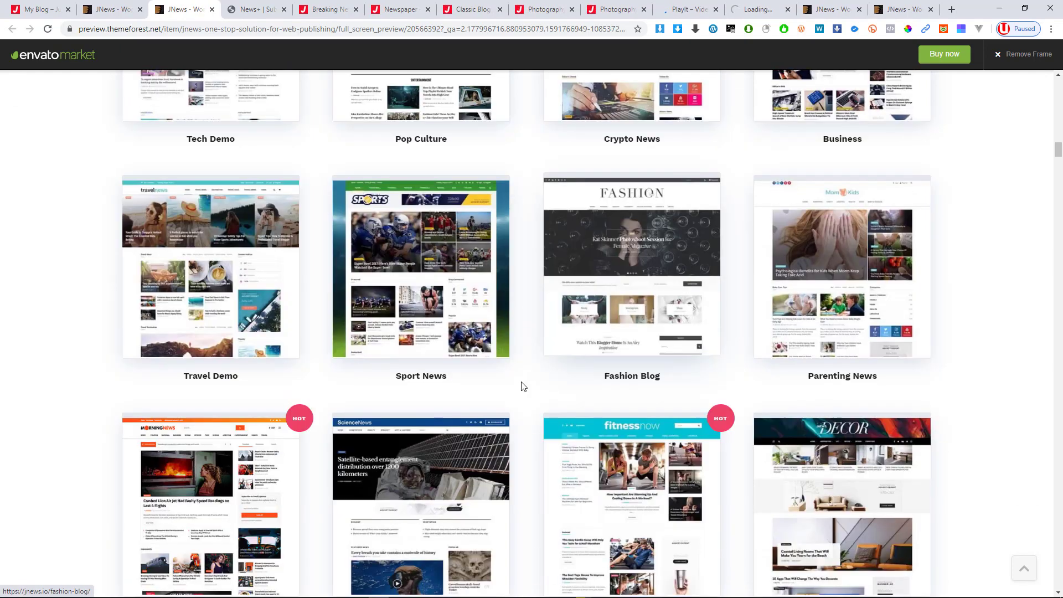
# Step: Browse the remaining gallery demos, from the movie and motorcycle designs down to Tutorial and Personal Planner
pyautogui.scroll(-14, 492, 380)
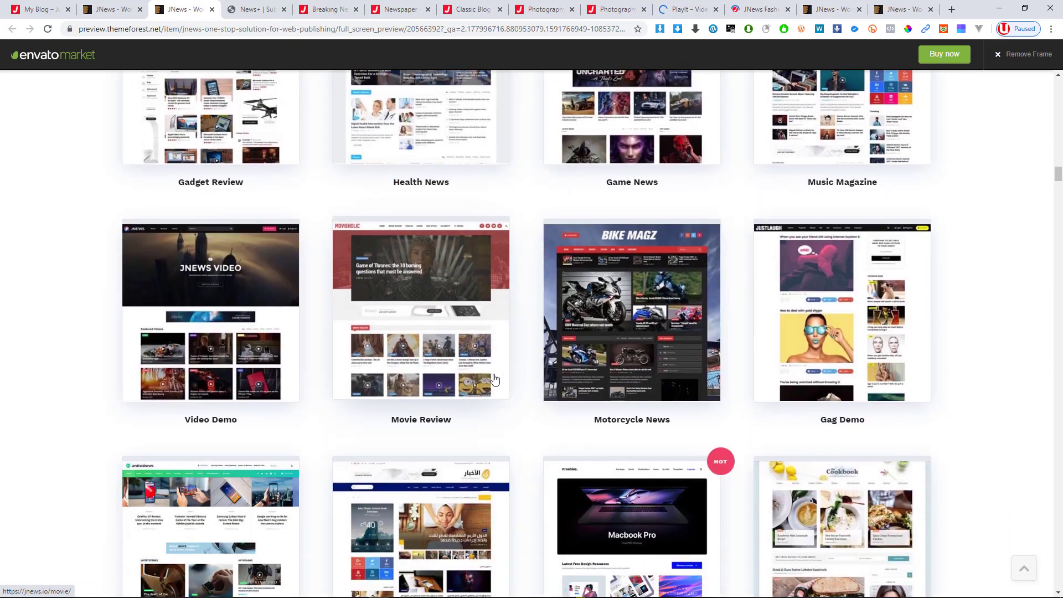
pyautogui.scroll(-8, 495, 379)
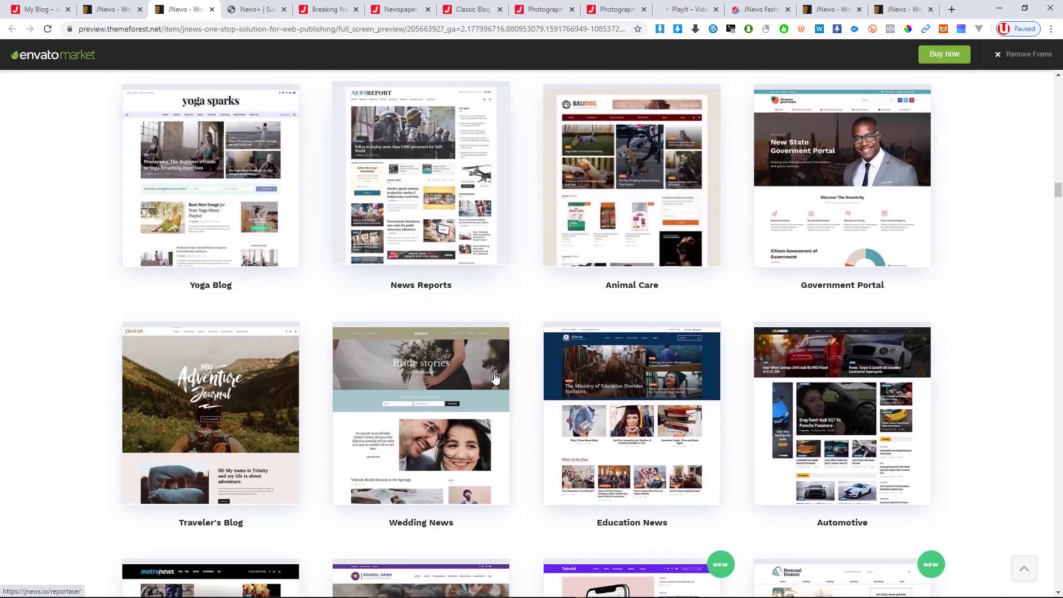
pyautogui.scroll(-6, 495, 378)
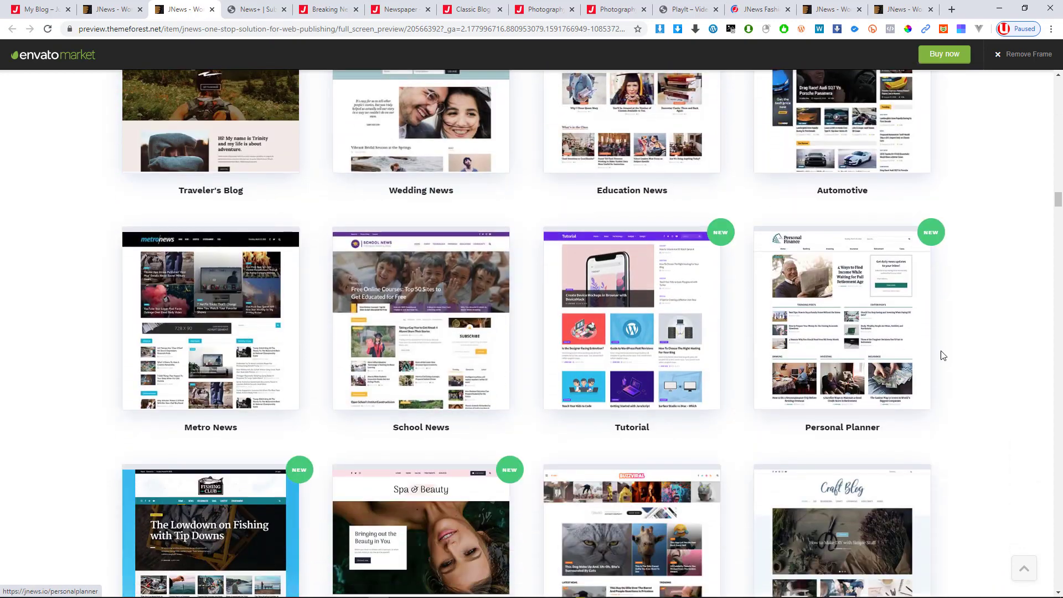
pyautogui.scroll(-4, 720, 410)
pyautogui.scroll(12, 519, 389)
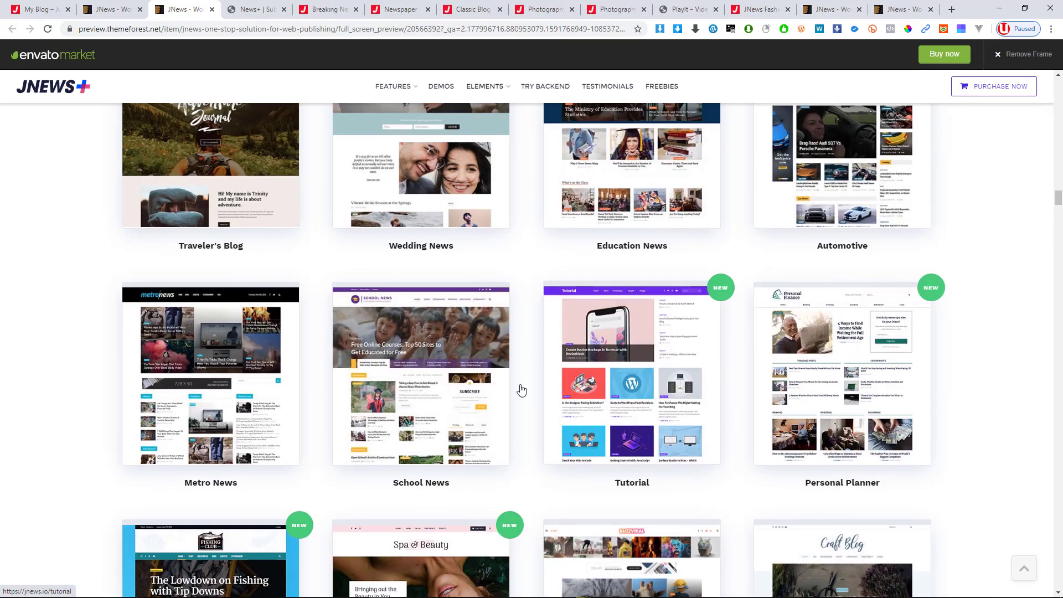
pyautogui.scroll(9, 343, 229)
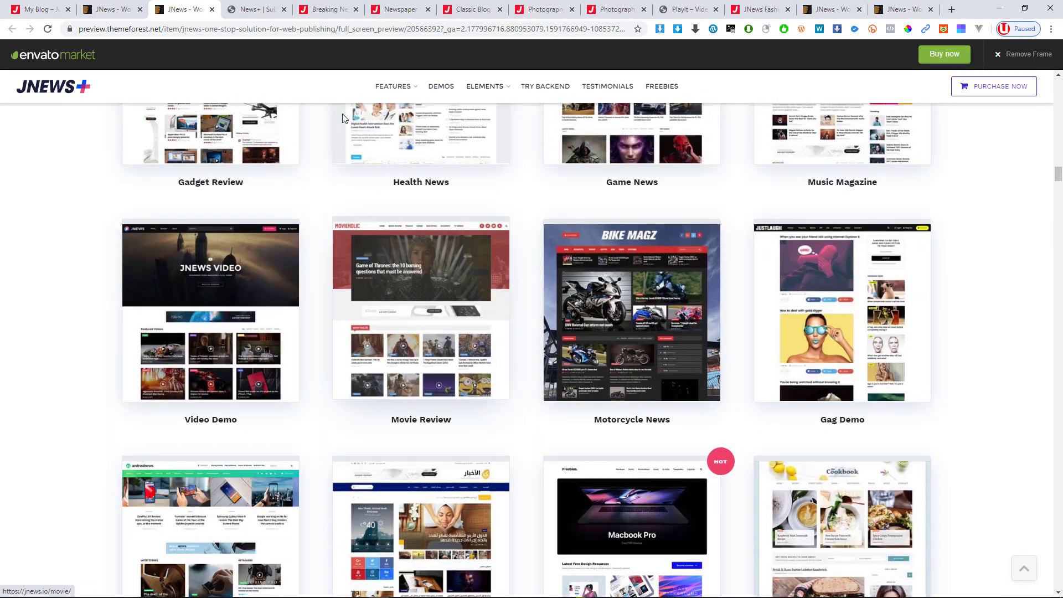
# Step: Switch to the opened Bloomnews demo and inspect its header and category navigation menus
pyautogui.click(306, 7)
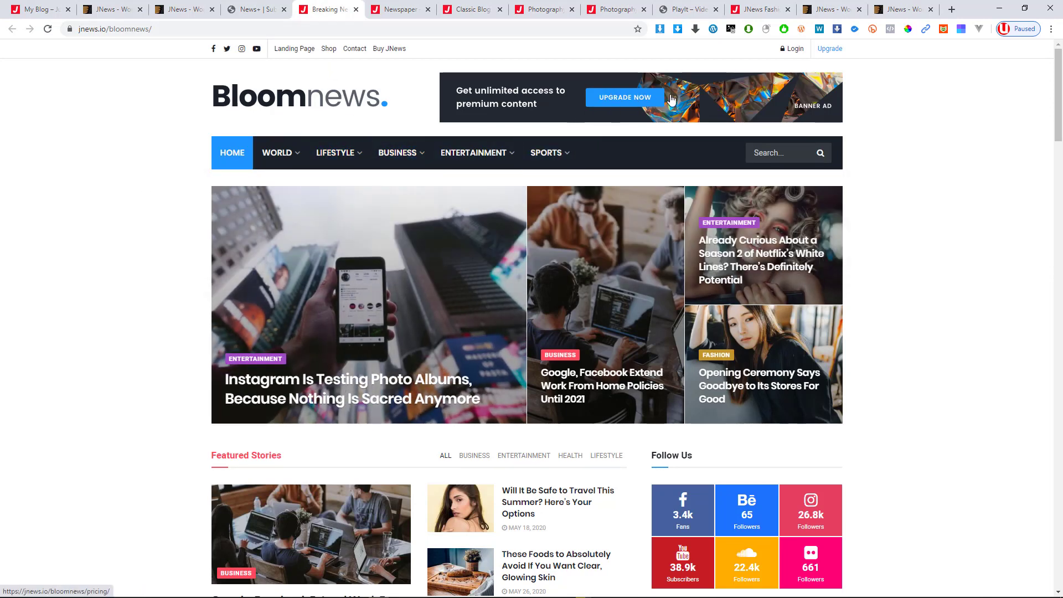
pyautogui.moveTo(312, 158)
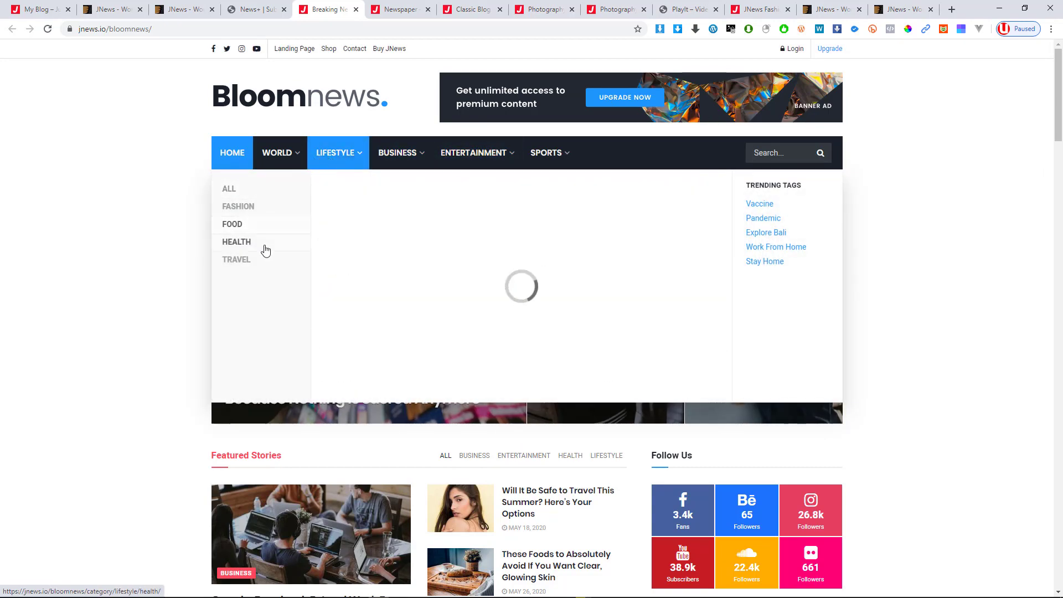
pyautogui.moveTo(382, 161)
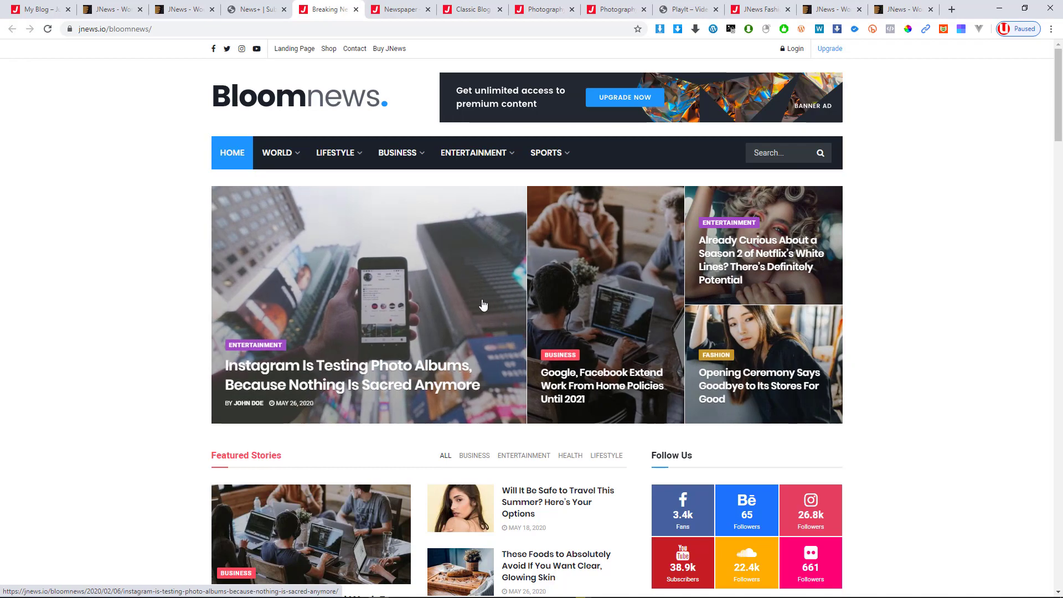
# Step: Examine the Bloomnews homepage layout from the trending stories and sidebar through the premium content and latest posts to the footer
pyautogui.scroll(-8, 550, 411)
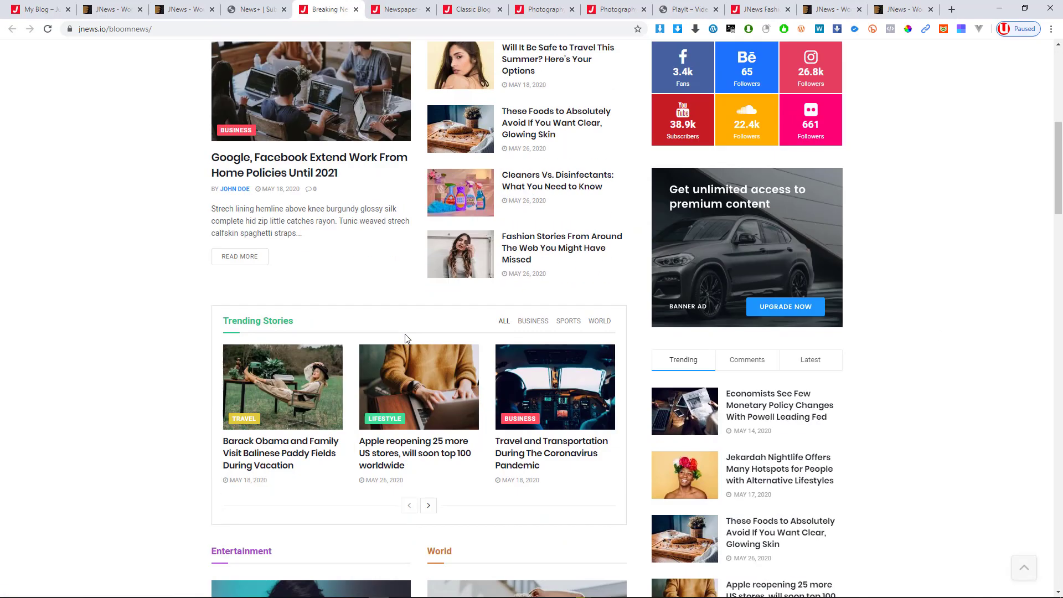
pyautogui.scroll(-7, 406, 339)
pyautogui.scroll(-4, 399, 364)
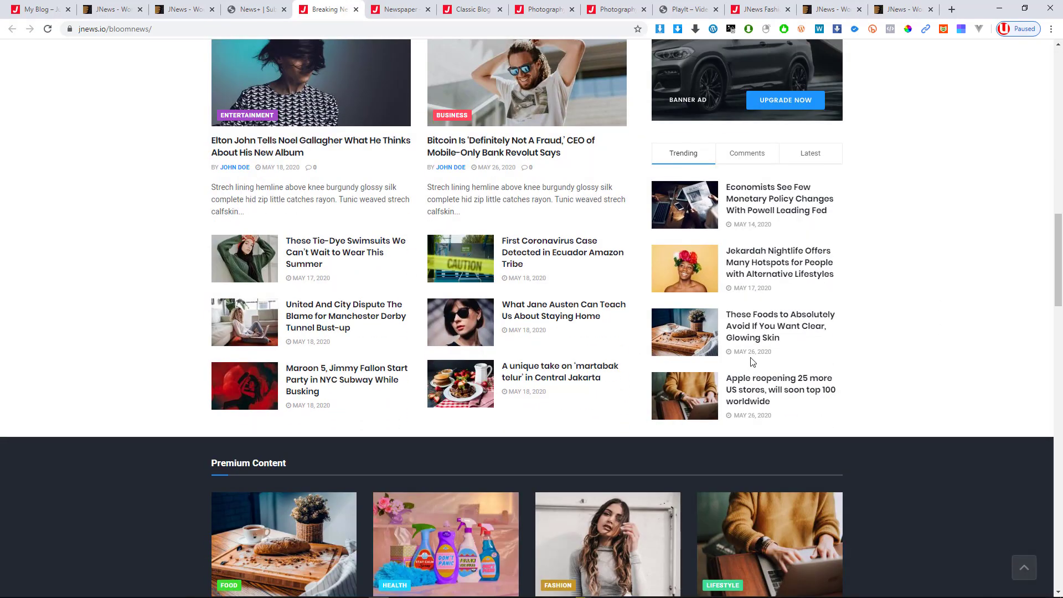
pyautogui.scroll(7, 739, 153)
pyautogui.scroll(-5, 724, 315)
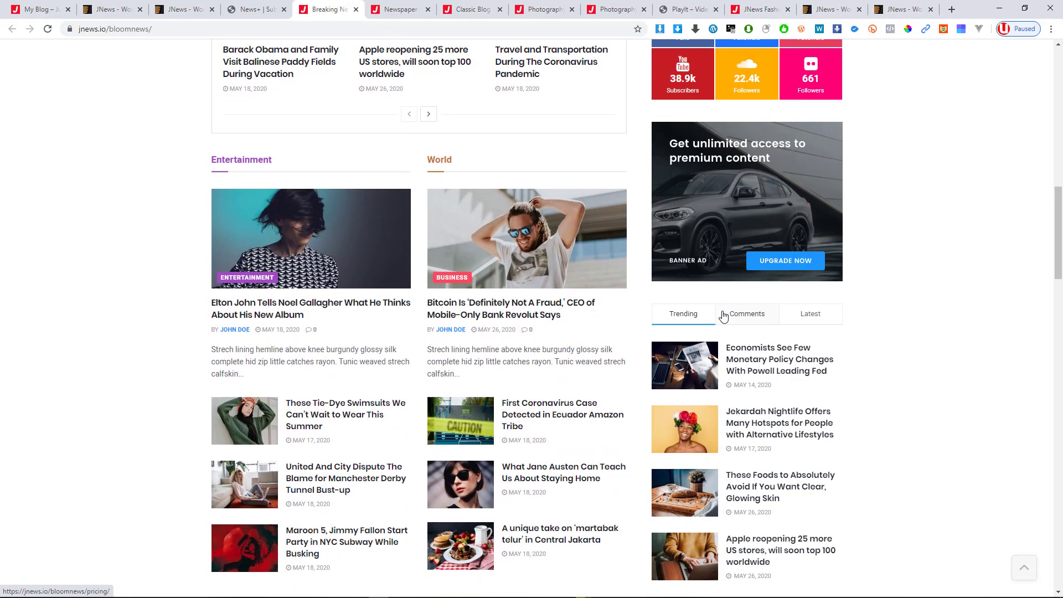
pyautogui.scroll(5, 627, 282)
pyautogui.scroll(-3, 553, 294)
pyautogui.scroll(-10, 481, 303)
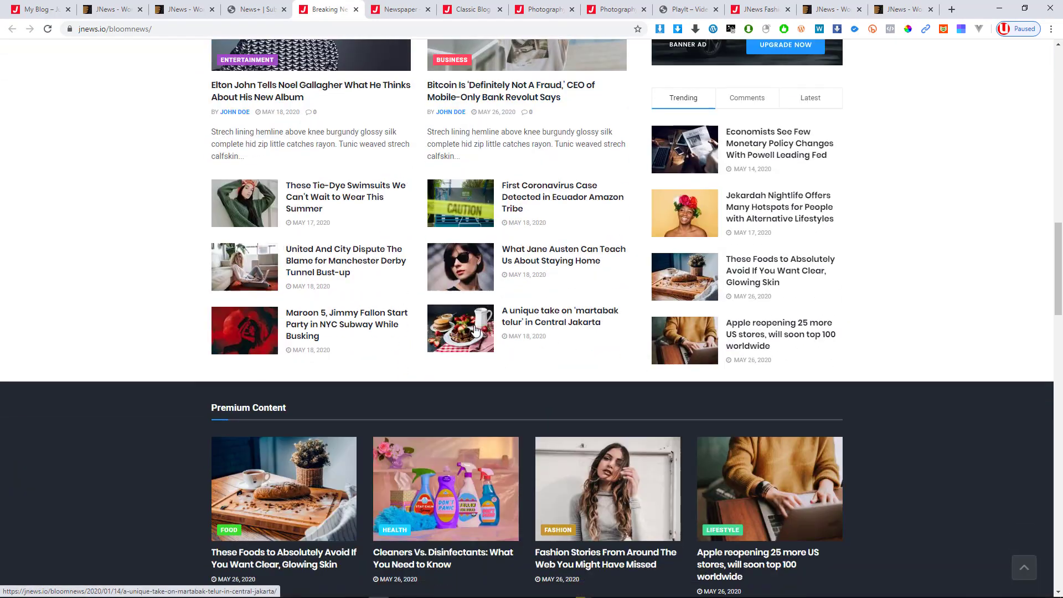
pyautogui.scroll(-7, 520, 271)
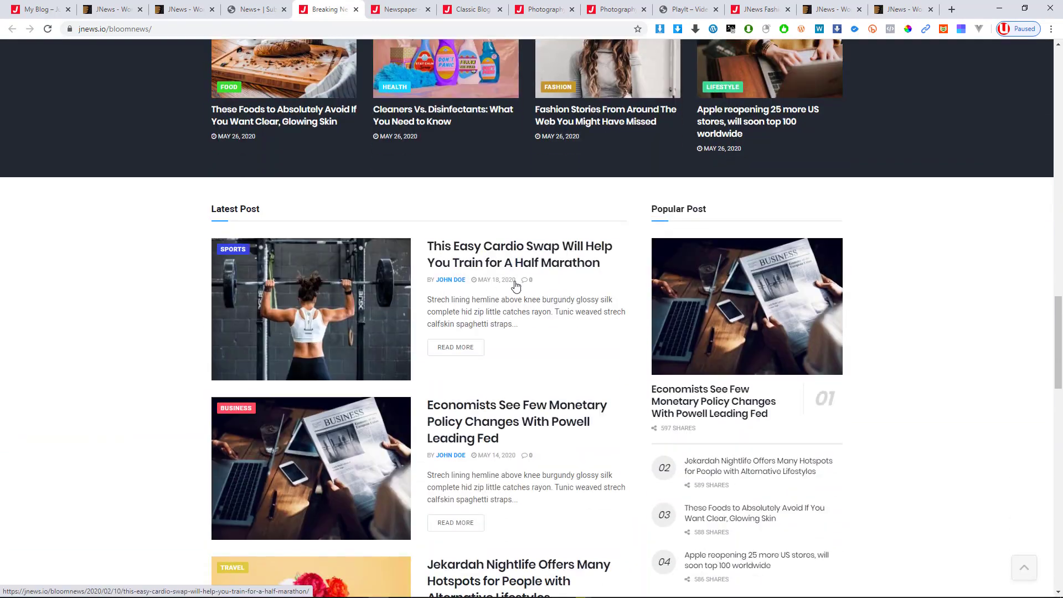
pyautogui.scroll(-17, 515, 293)
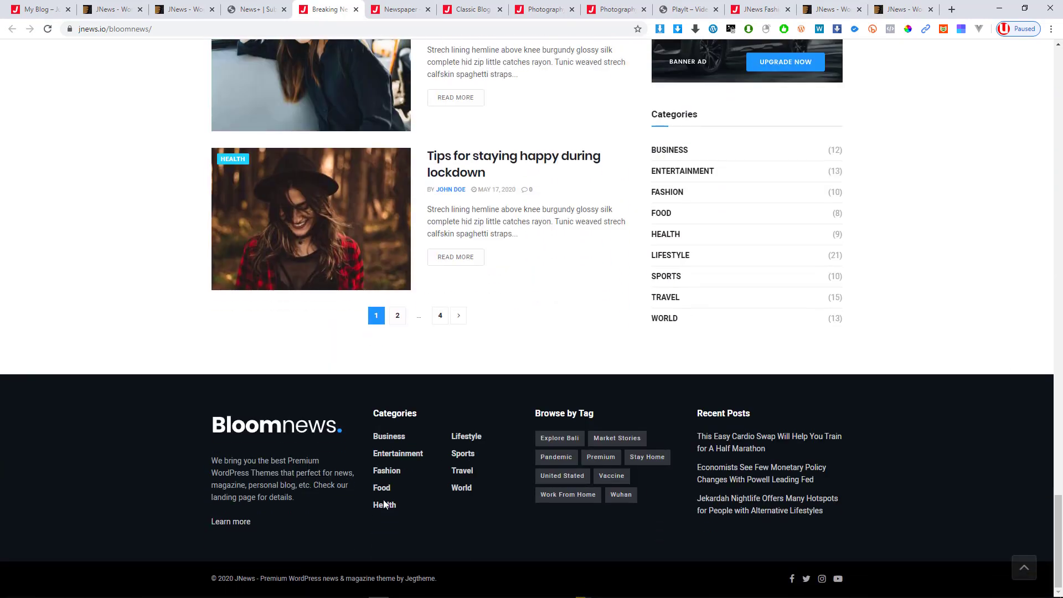
pyautogui.scroll(20, 475, 495)
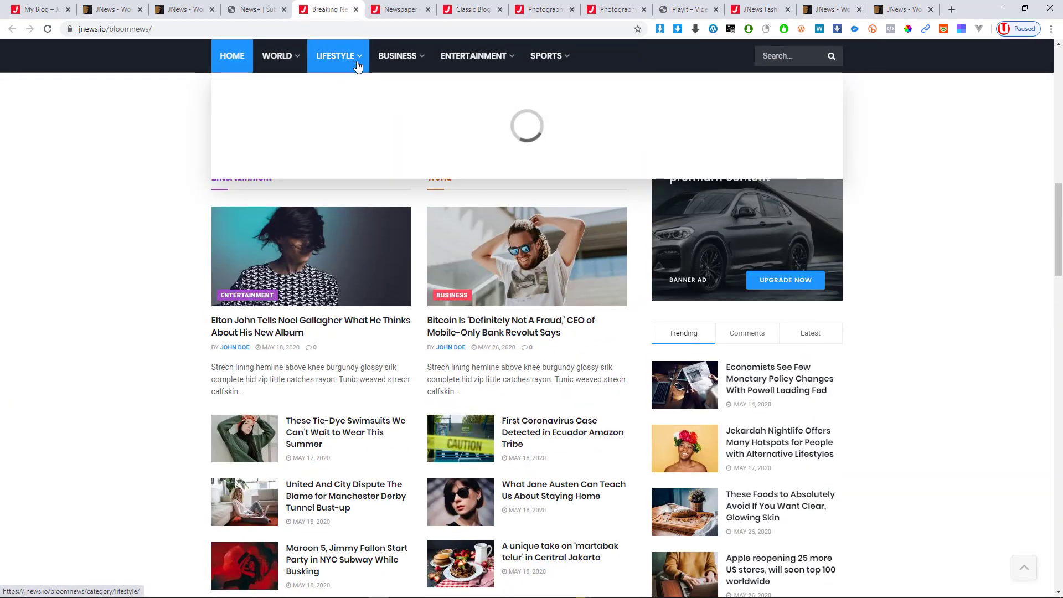
# Step: Close the Bloomnews demo and examine the Newspaper demo's homepage from the lead story and popular news through the video channel to the footer
pyautogui.click(356, 9)
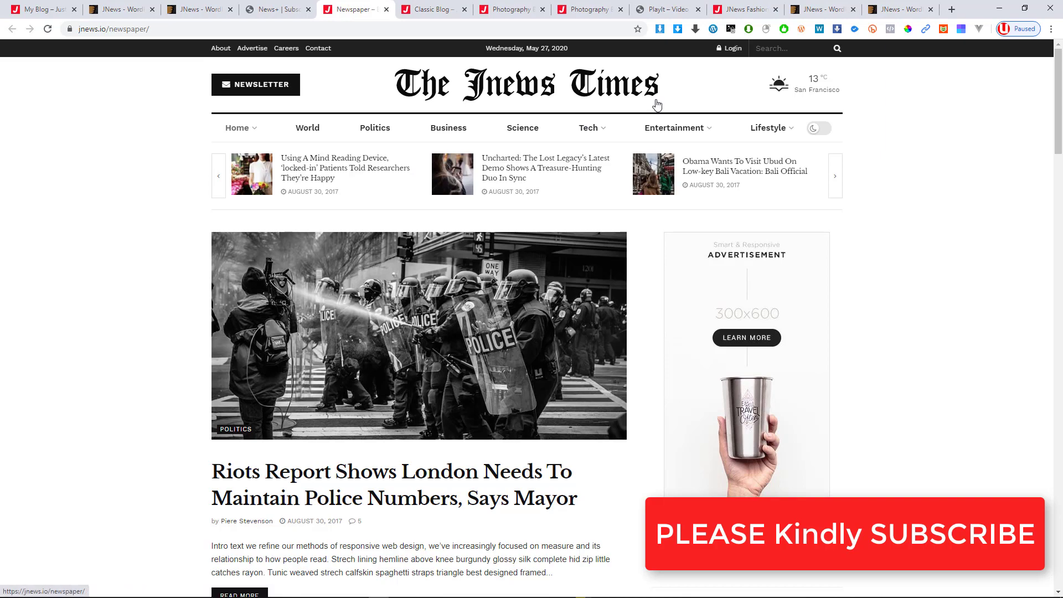
pyautogui.scroll(-7, 506, 117)
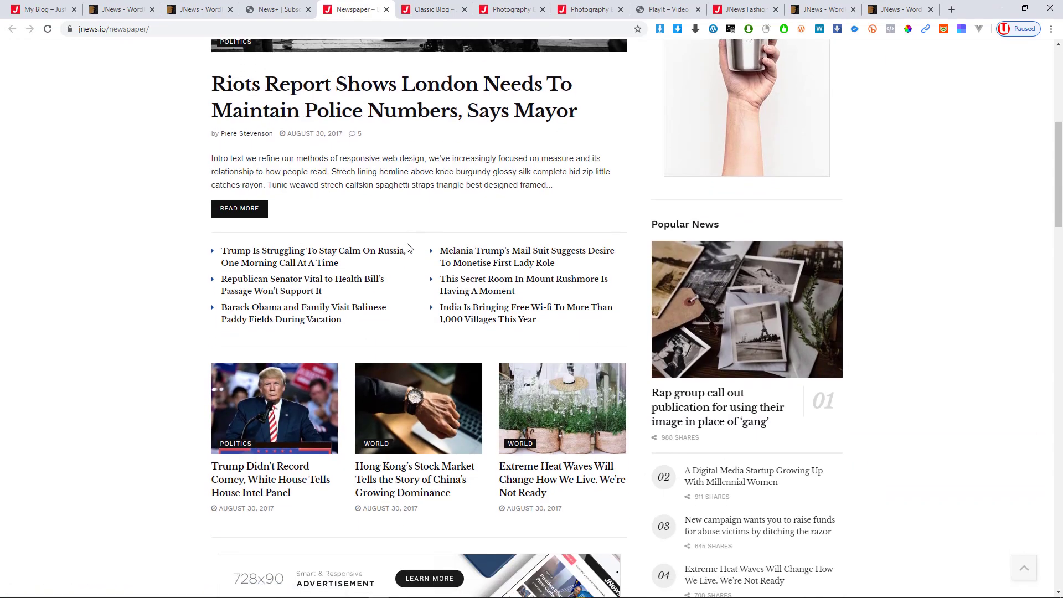
pyautogui.scroll(7, 408, 247)
pyautogui.scroll(-7, 506, 305)
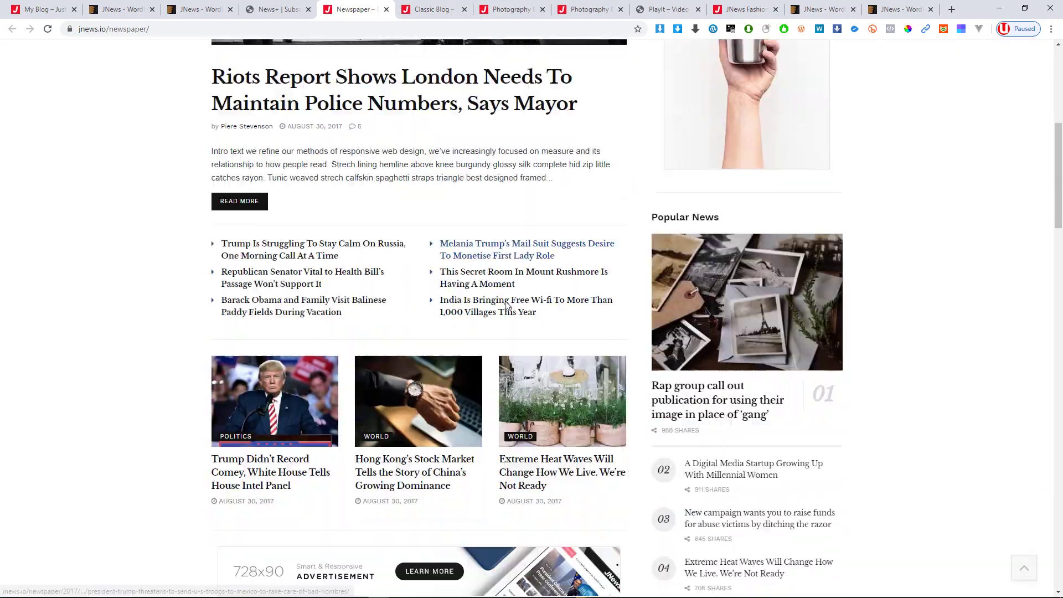
pyautogui.scroll(-20, 505, 305)
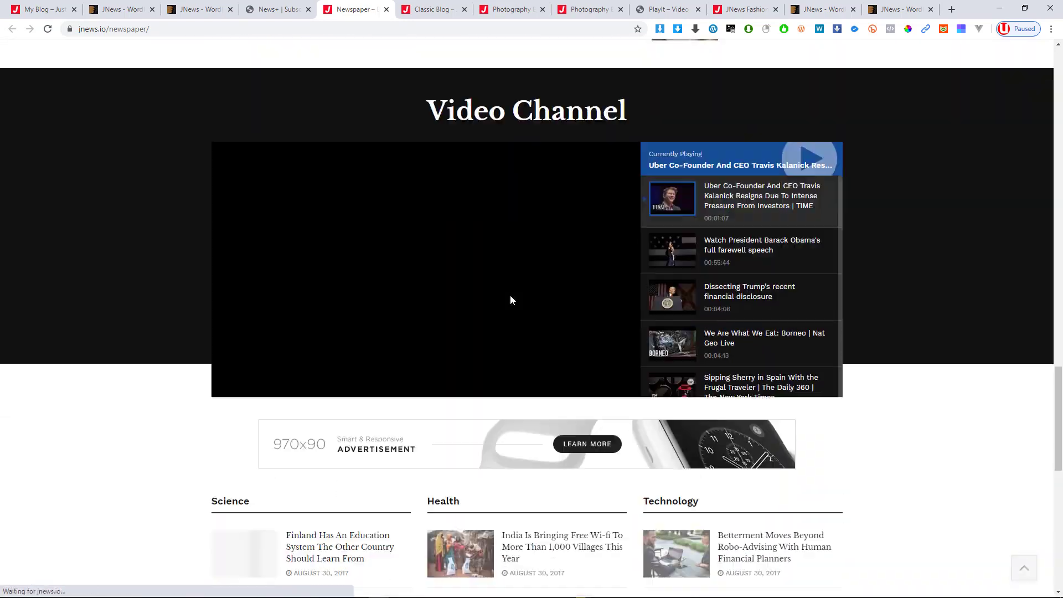
pyautogui.scroll(-11, 511, 296)
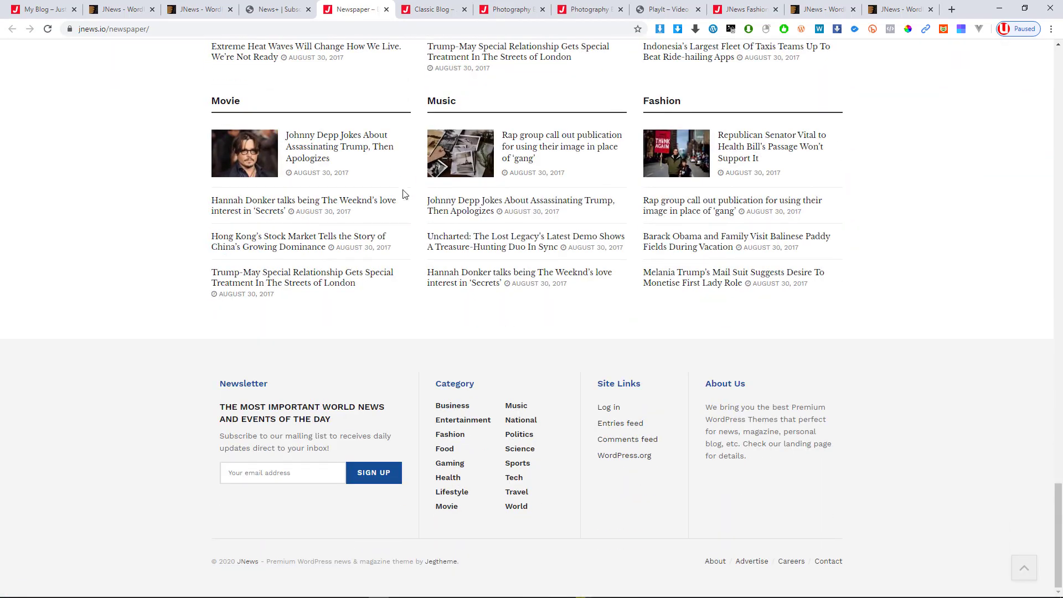
pyautogui.scroll(4, 404, 194)
# Step: Close the Newspaper demo and examine the Classic Blog homepage, including its featured slider, post grid, sidebar widgets and footer
pyautogui.click(388, 8)
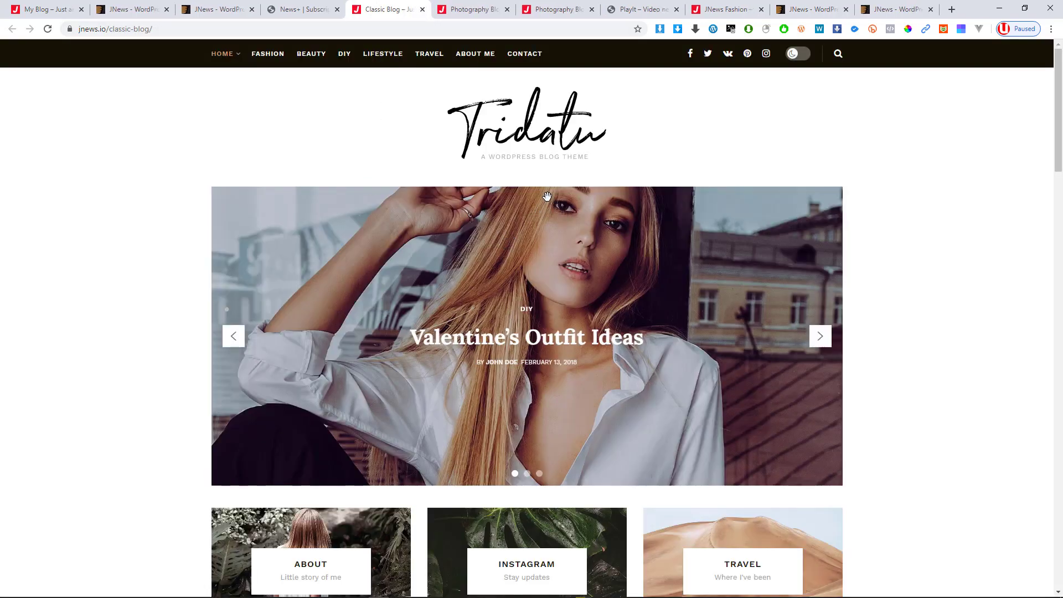
pyautogui.scroll(-10, 547, 196)
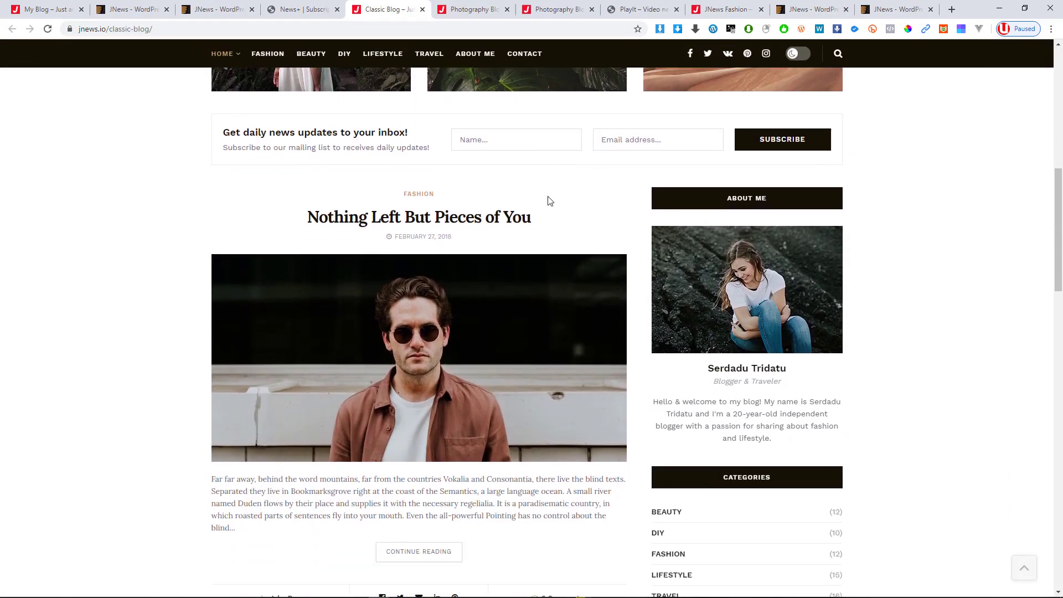
pyautogui.scroll(-10, 548, 201)
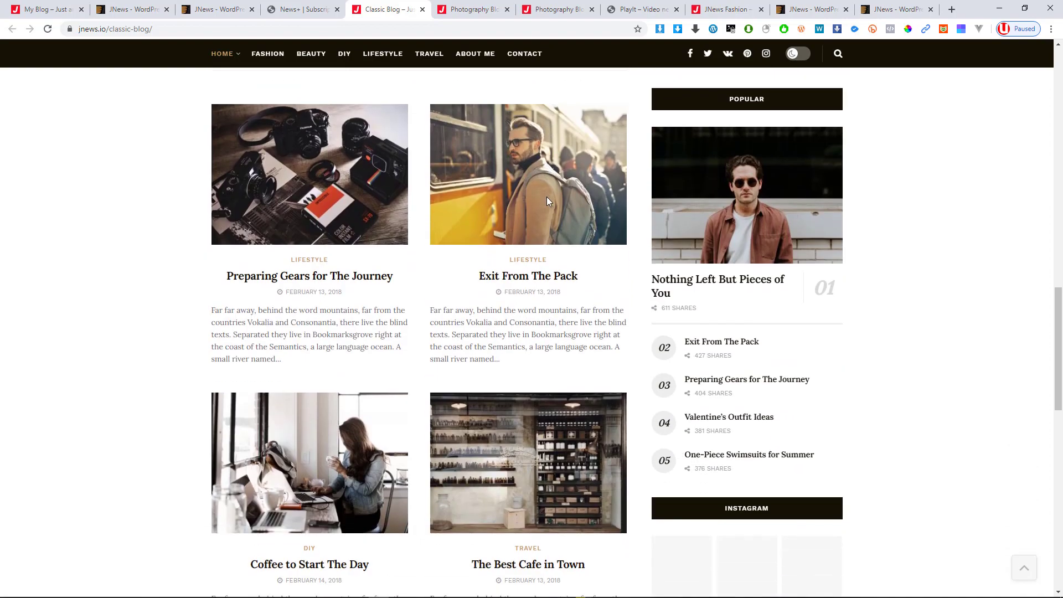
pyautogui.scroll(-15, 547, 197)
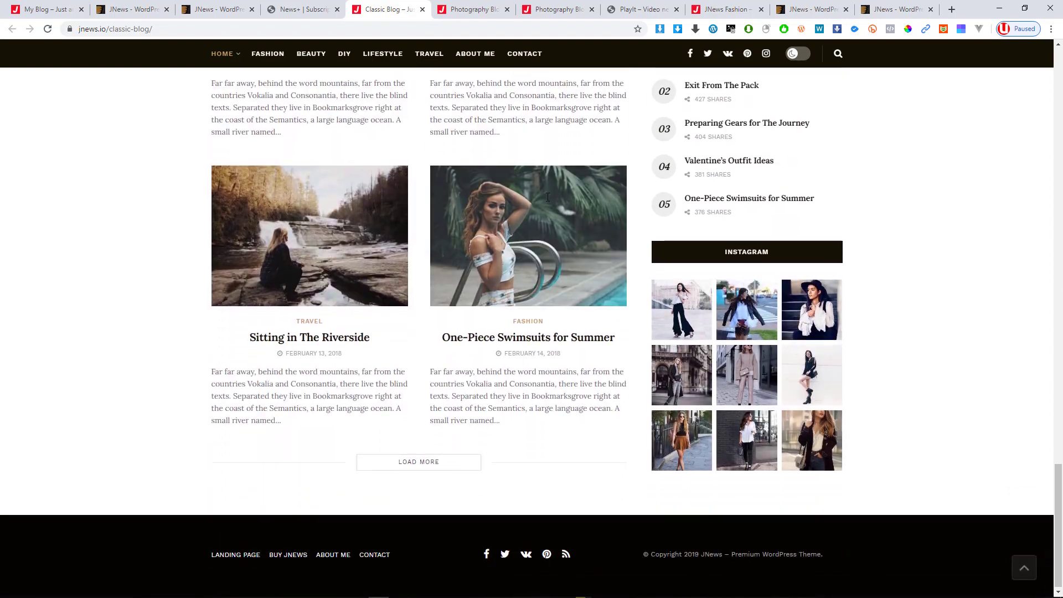
pyautogui.scroll(14, 543, 210)
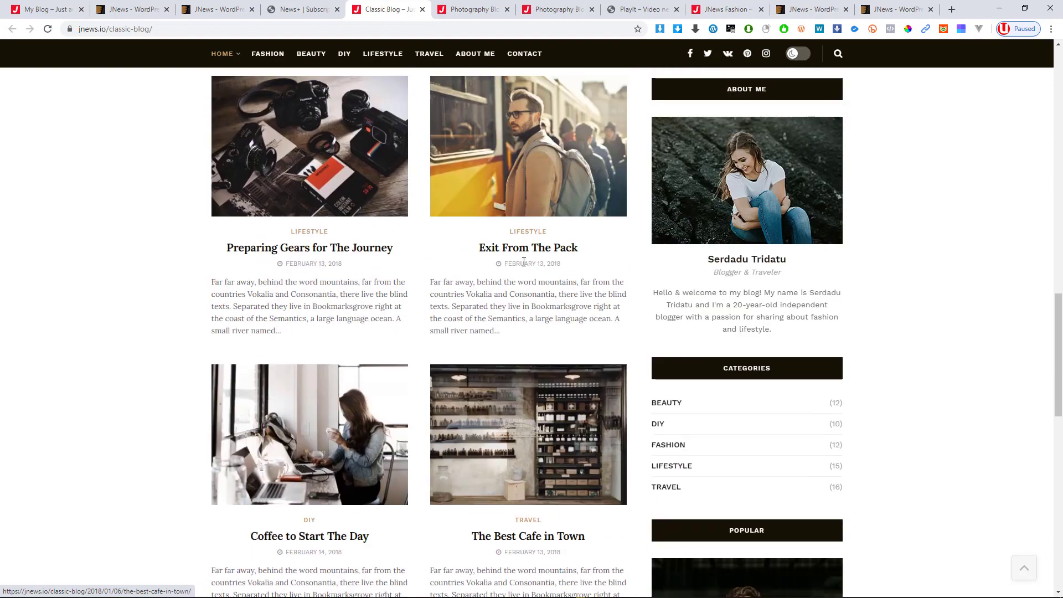
pyautogui.scroll(5, 524, 262)
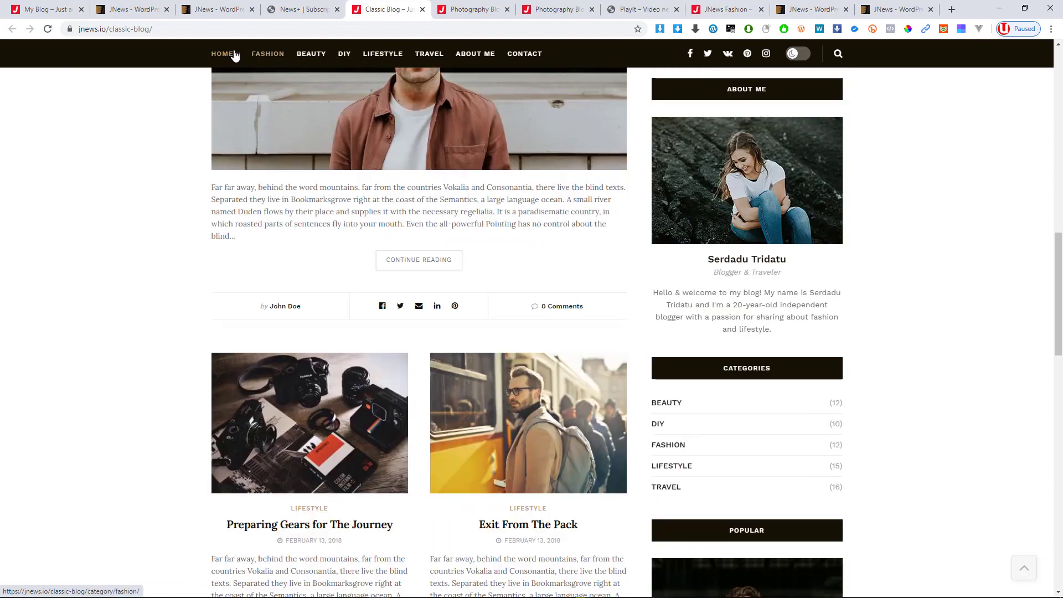
# Step: Close the Classic Blog demo, then browse the Photography demo's featured slider backwards and look through its post grid
pyautogui.hotkey('ctrl', 'w')
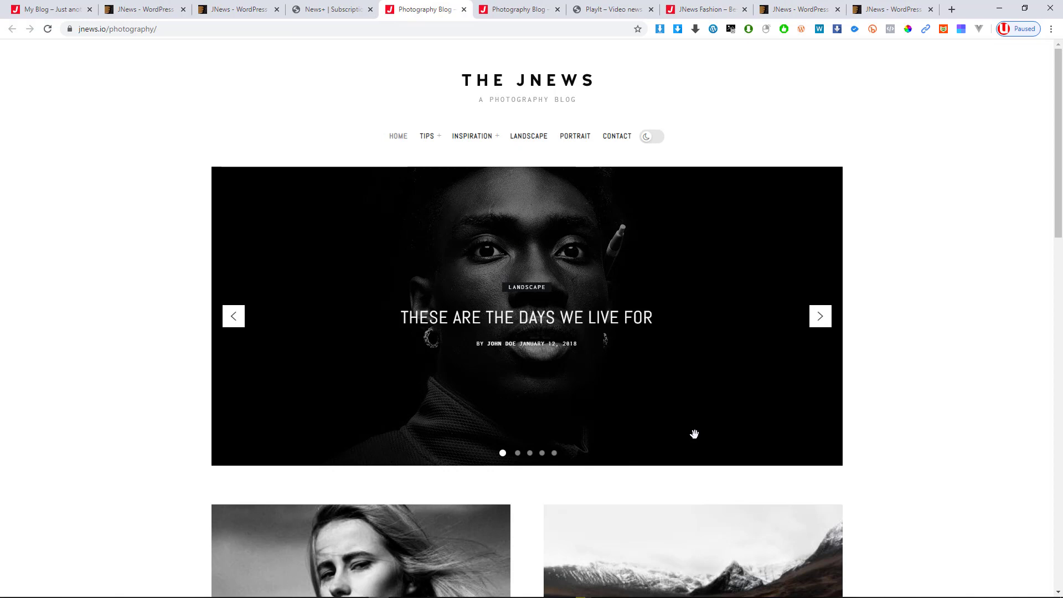
pyautogui.click(239, 321)
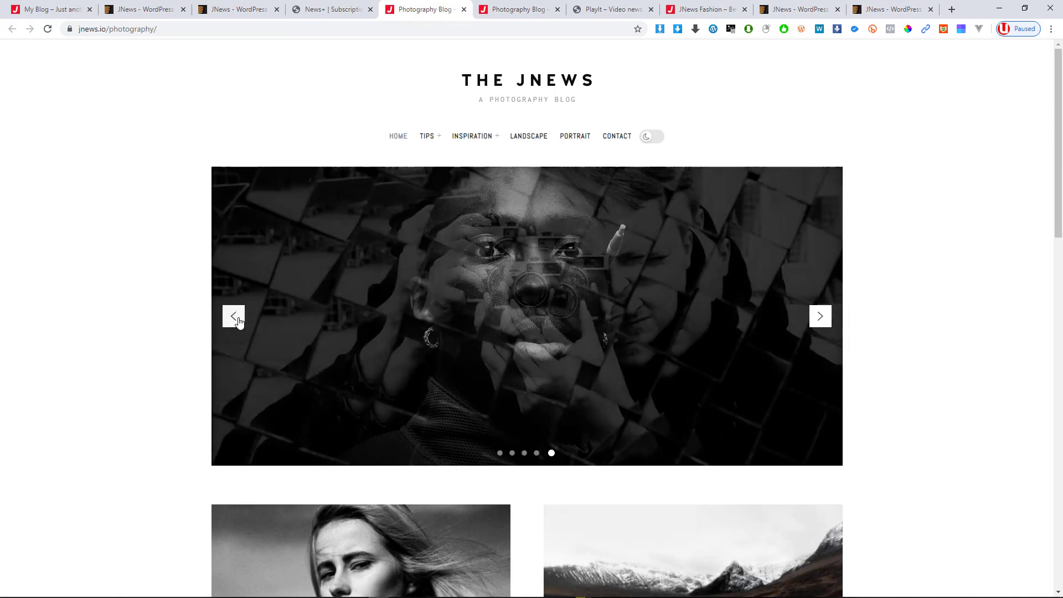
pyautogui.click(238, 322)
pyautogui.scroll(-18, 466, 347)
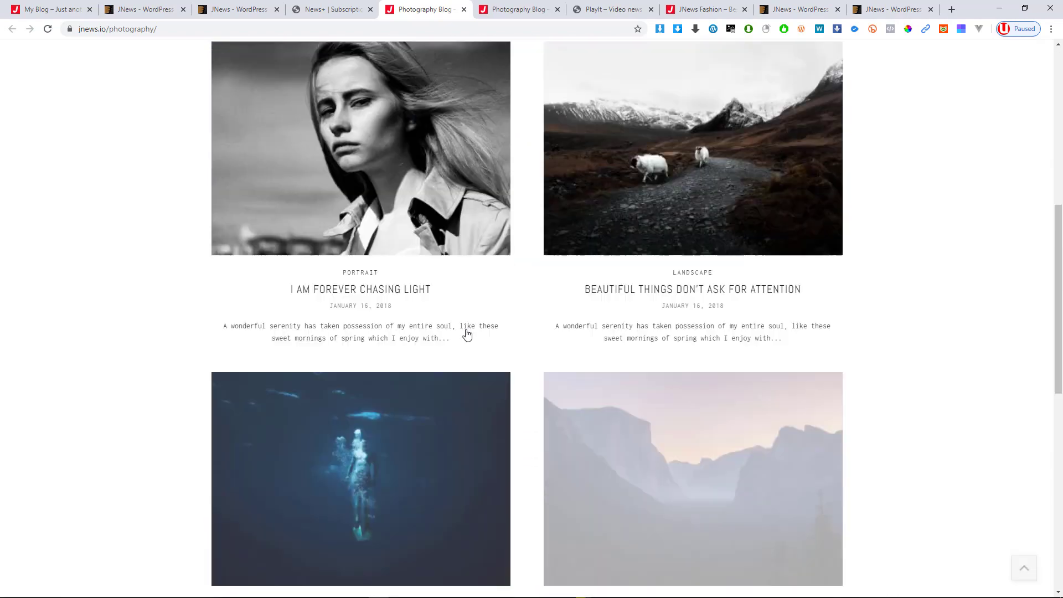
pyautogui.scroll(-7, 468, 336)
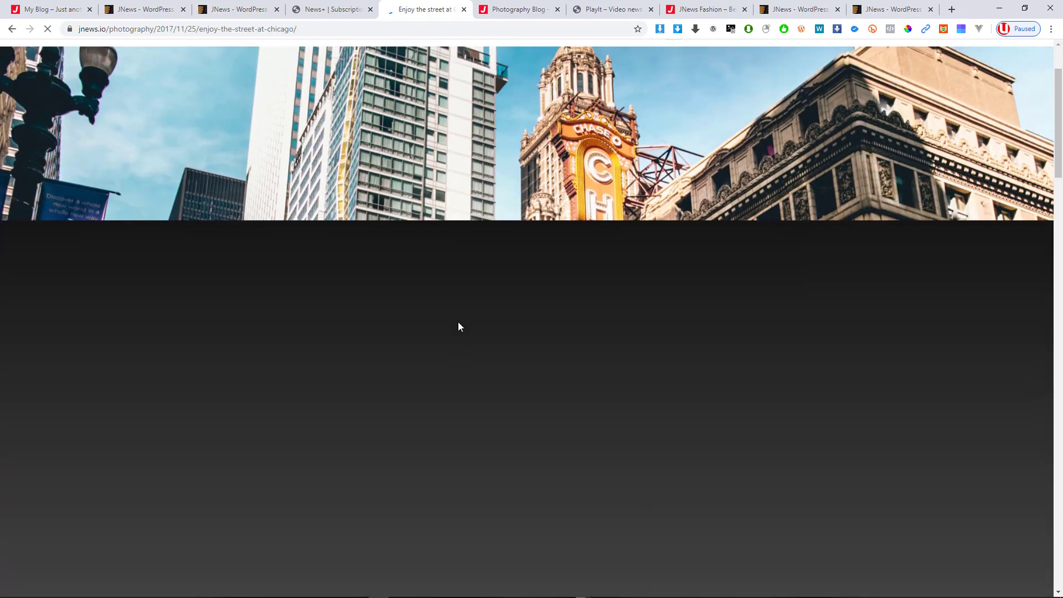
# Step: Examine the "Enjoy the Street at Chicago" article from its full-width image through the text and author box to the related posts
pyautogui.scroll(-5, 464, 314)
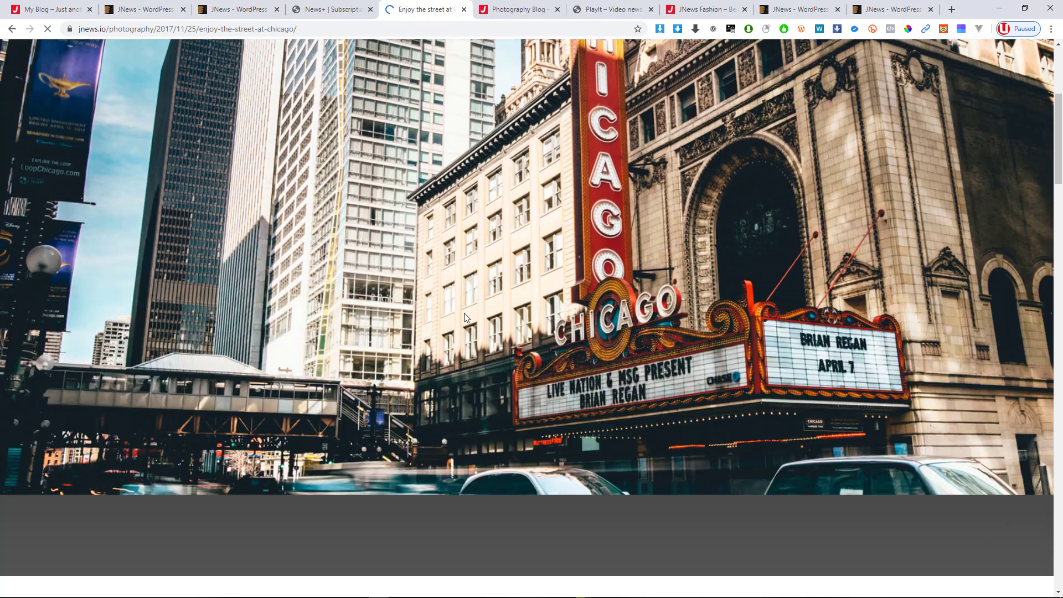
pyautogui.scroll(5, 466, 314)
pyautogui.scroll(-5, 465, 314)
pyautogui.scroll(-15, 466, 314)
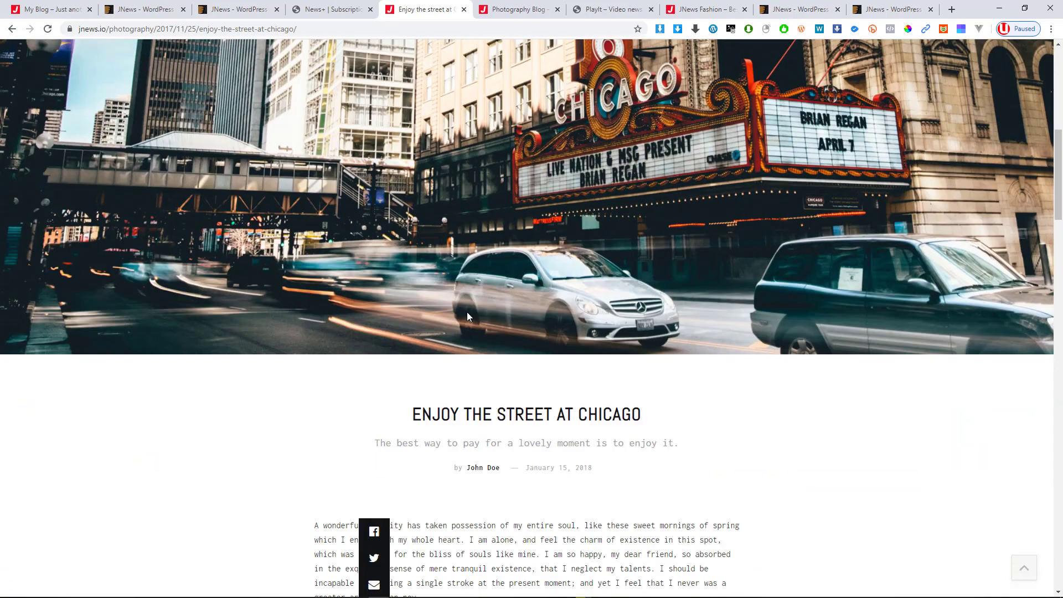
pyautogui.scroll(-15, 488, 394)
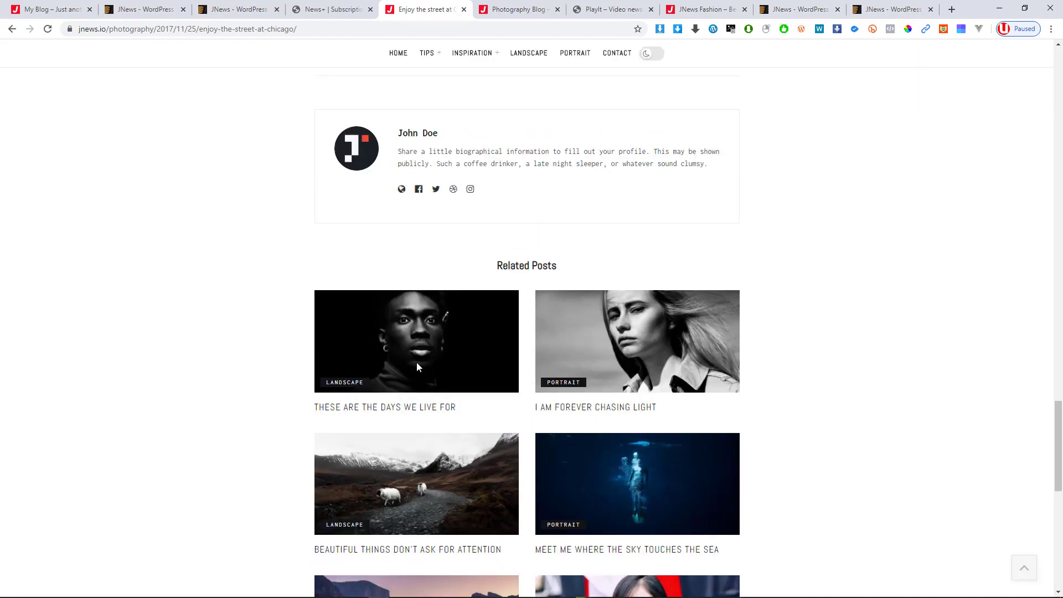
pyautogui.scroll(3, 417, 363)
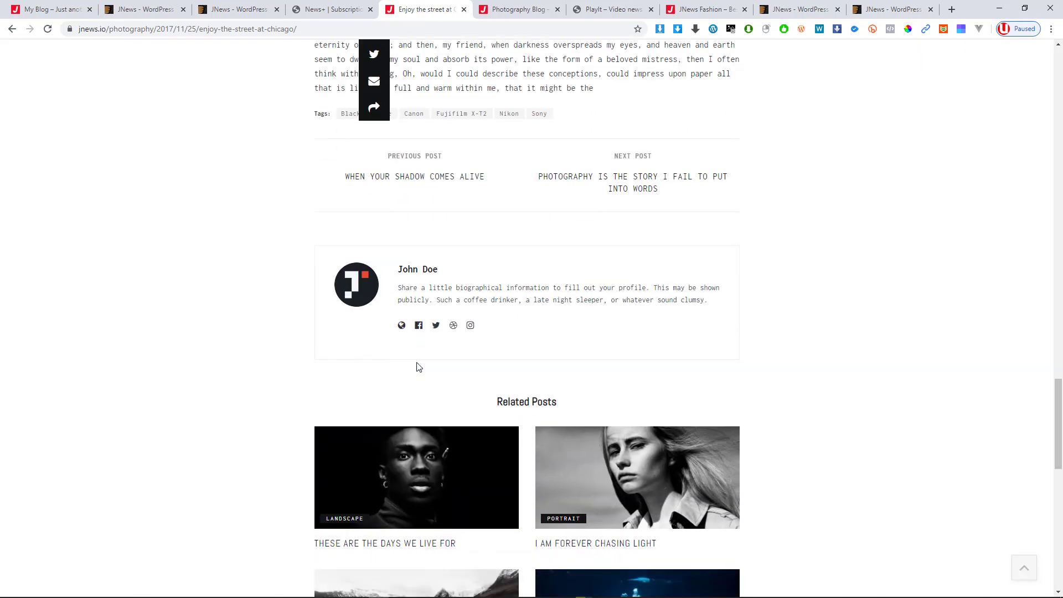
pyautogui.scroll(-6, 417, 365)
pyautogui.scroll(10, 418, 365)
pyautogui.scroll(12, 417, 362)
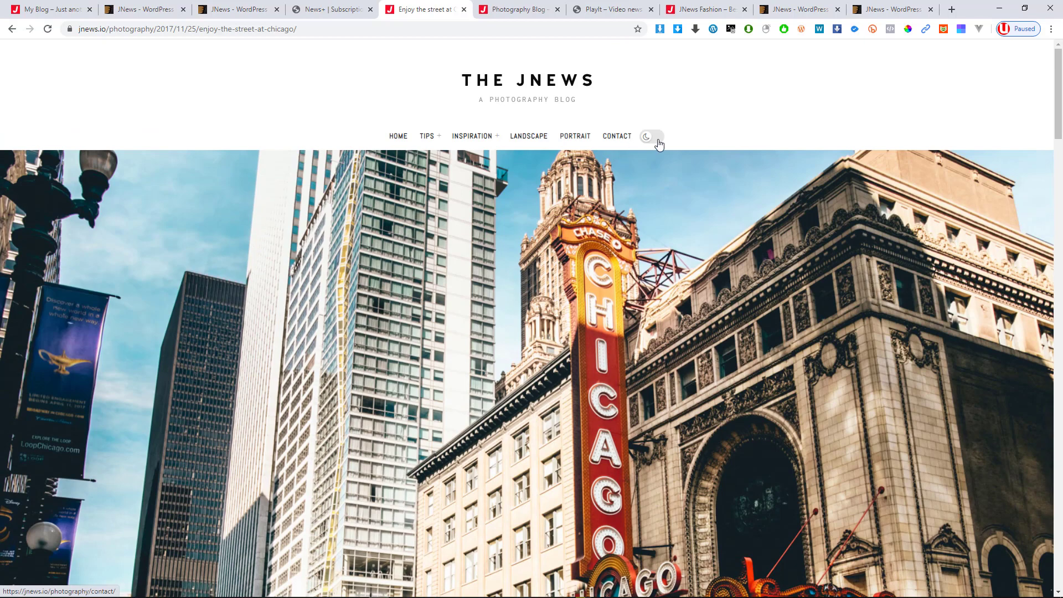
# Step: Preview the Chicago article in dark mode down to the related posts and reply form, and restore light mode
pyautogui.click(657, 139)
pyautogui.scroll(-15, 548, 283)
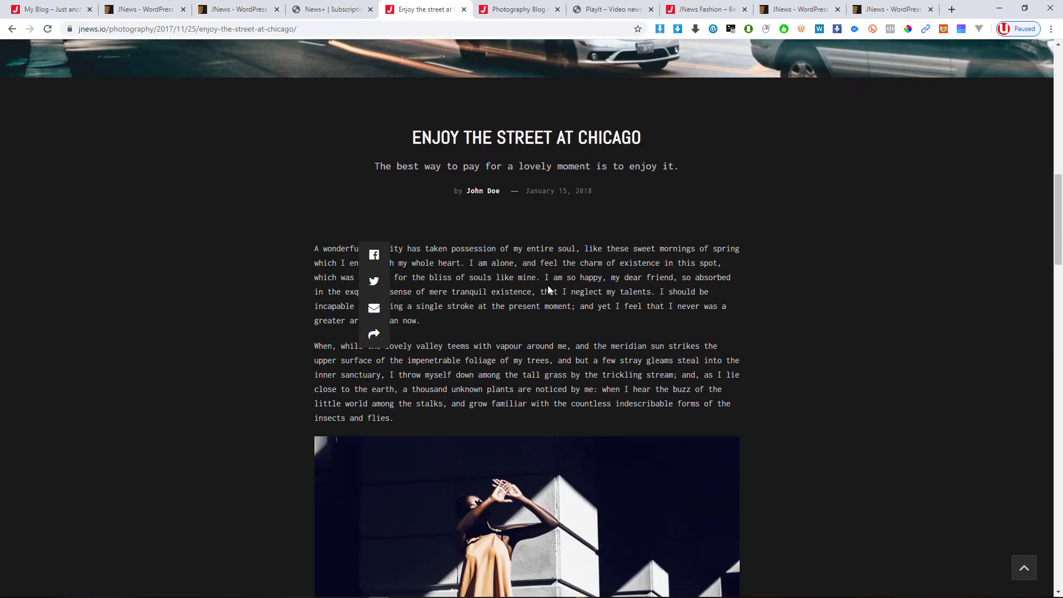
pyautogui.scroll(-20, 548, 297)
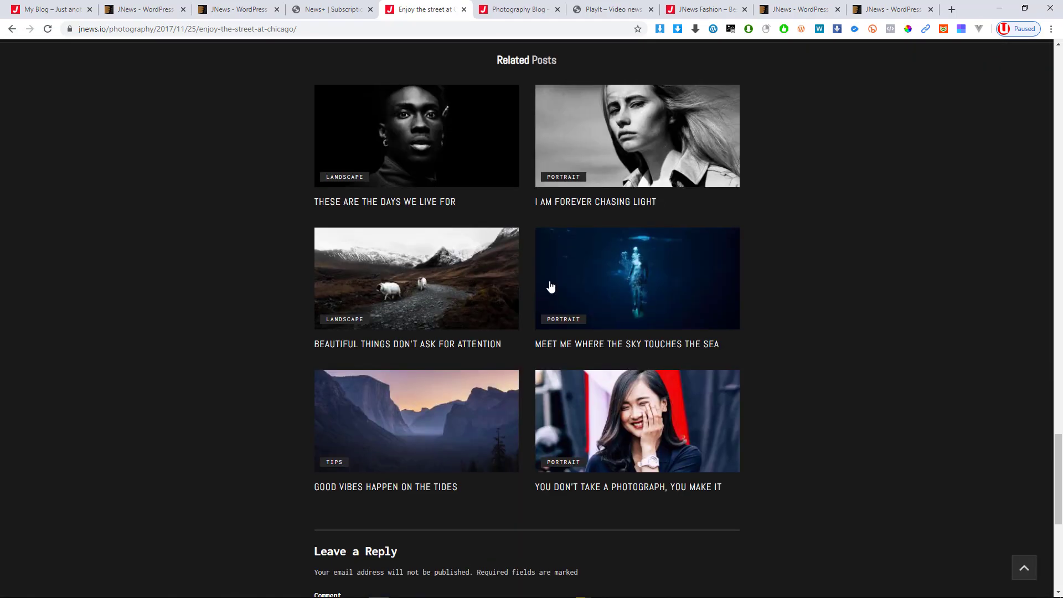
pyautogui.scroll(8, 550, 284)
pyautogui.scroll(-10, 548, 281)
pyautogui.scroll(10, 546, 288)
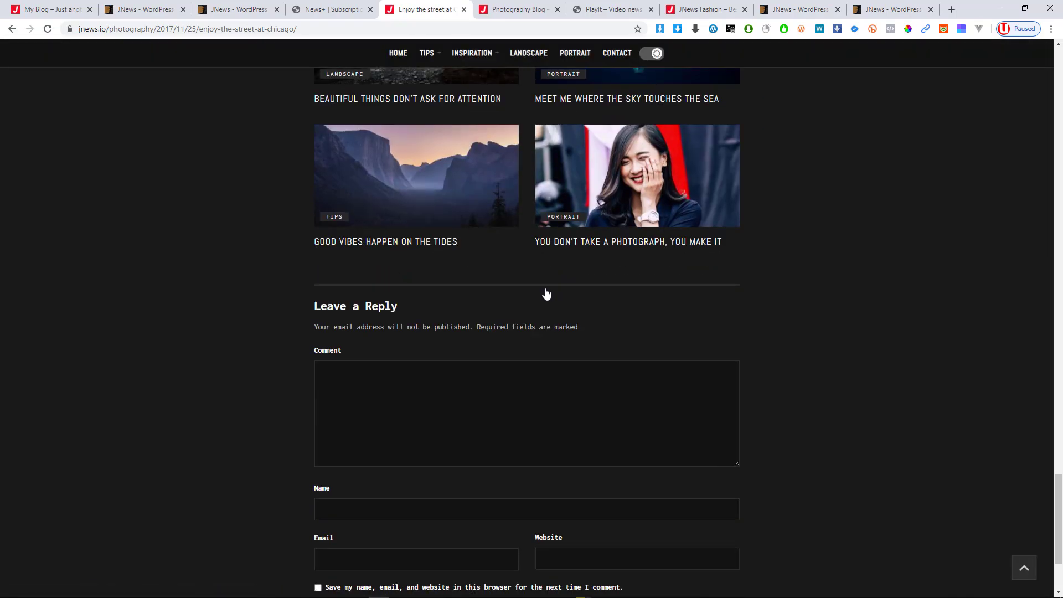
pyautogui.scroll(8, 437, 270)
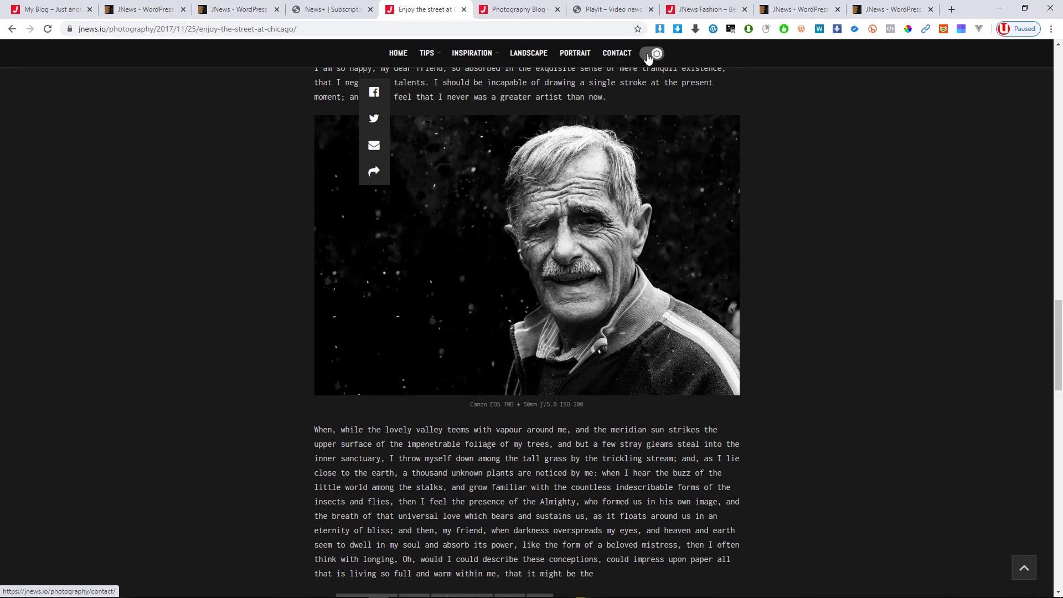
pyautogui.scroll(7, 576, 89)
pyautogui.click(652, 55)
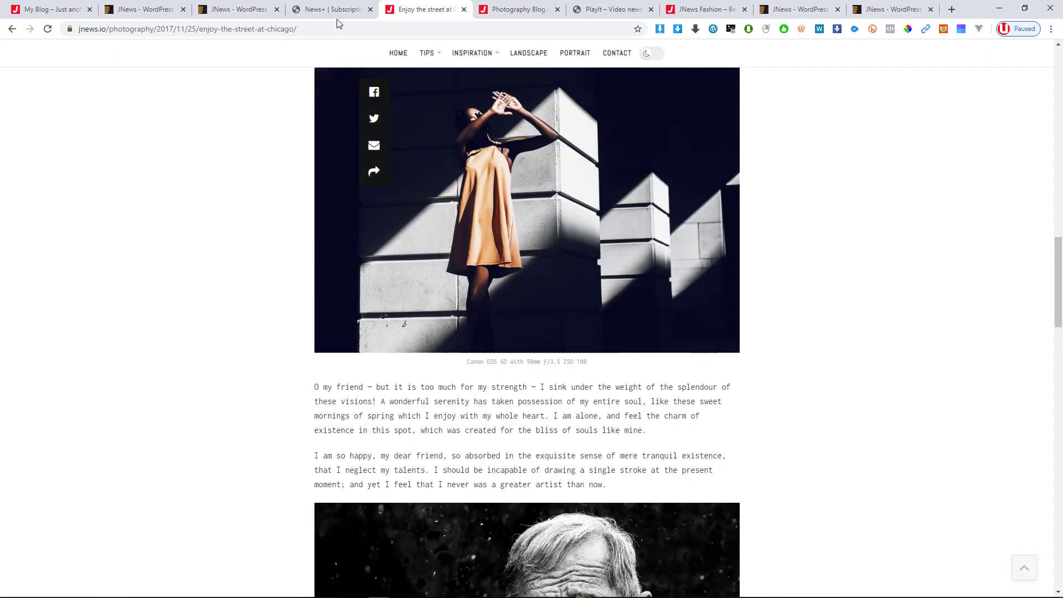
# Step: Close the Chicago article's tab and look over the homepage of the other open Photography demo
pyautogui.click(464, 9)
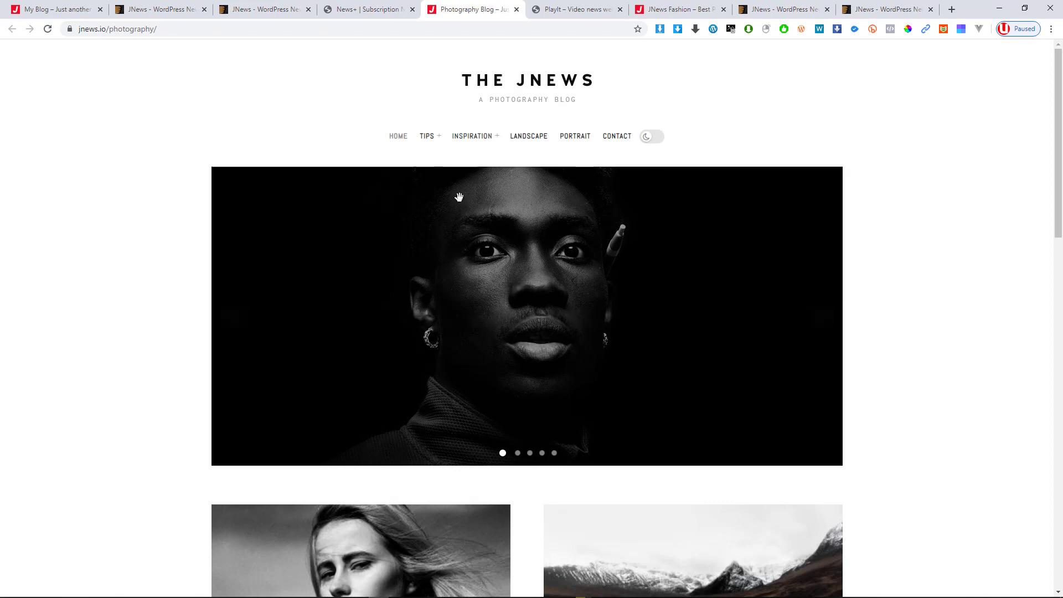
pyautogui.scroll(-8, 459, 199)
pyautogui.scroll(7, 469, 129)
pyautogui.scroll(1, 469, 129)
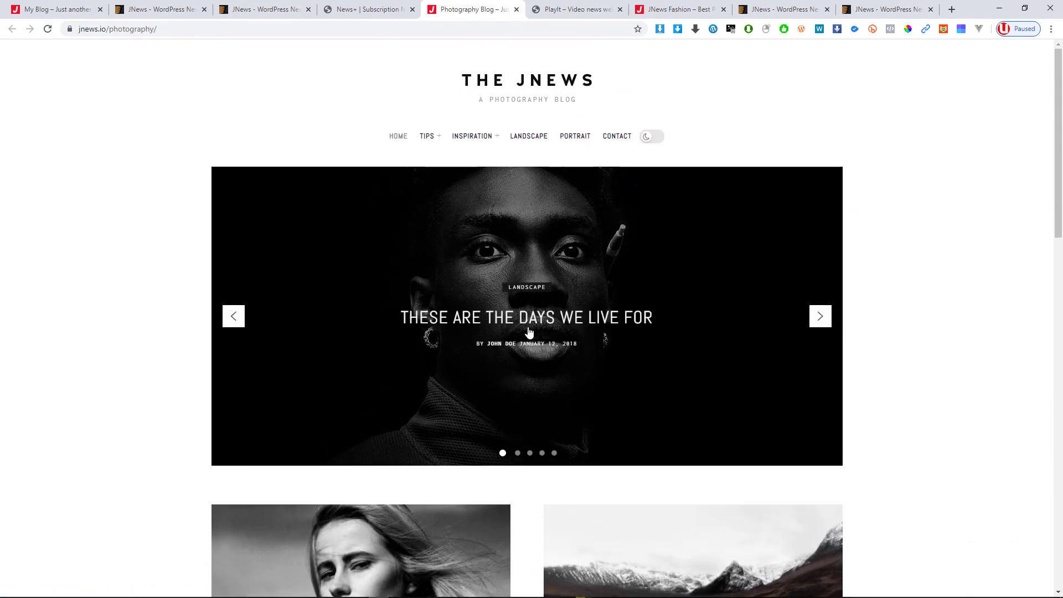
# Step: Open the featured post "These Are the Days We Live For", switch it to dark mode and inspect it down to the related posts
pyautogui.click(529, 331)
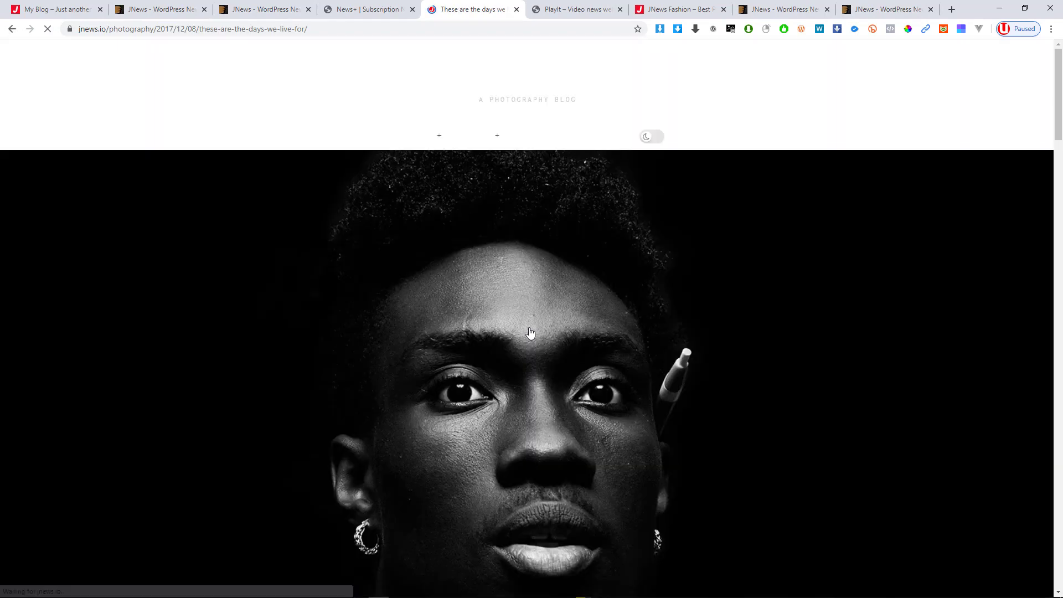
pyautogui.click(650, 136)
pyautogui.scroll(-4, 480, 251)
pyautogui.scroll(-15, 478, 251)
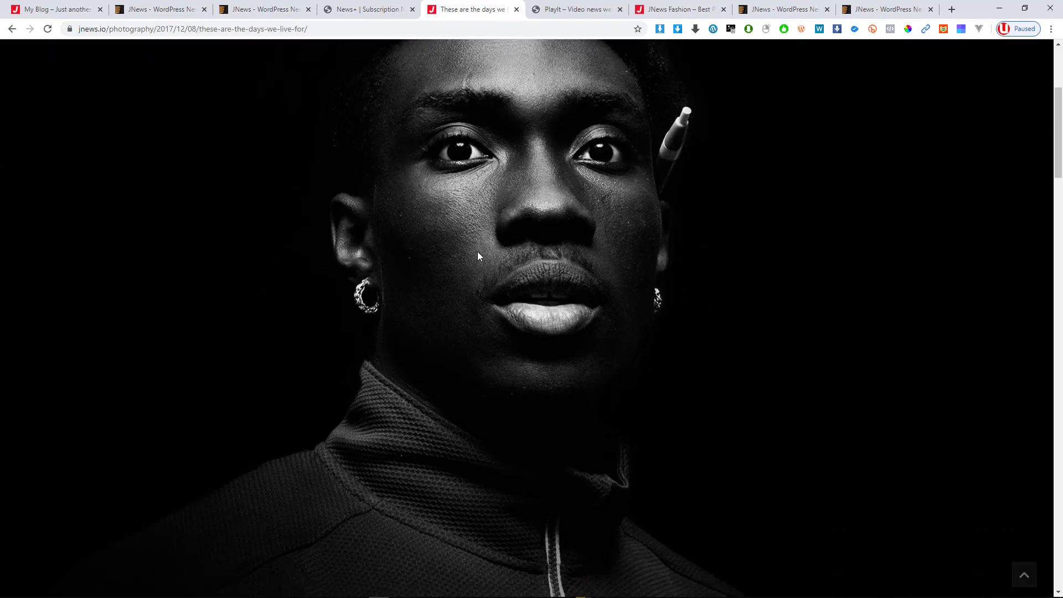
pyautogui.scroll(-15, 478, 252)
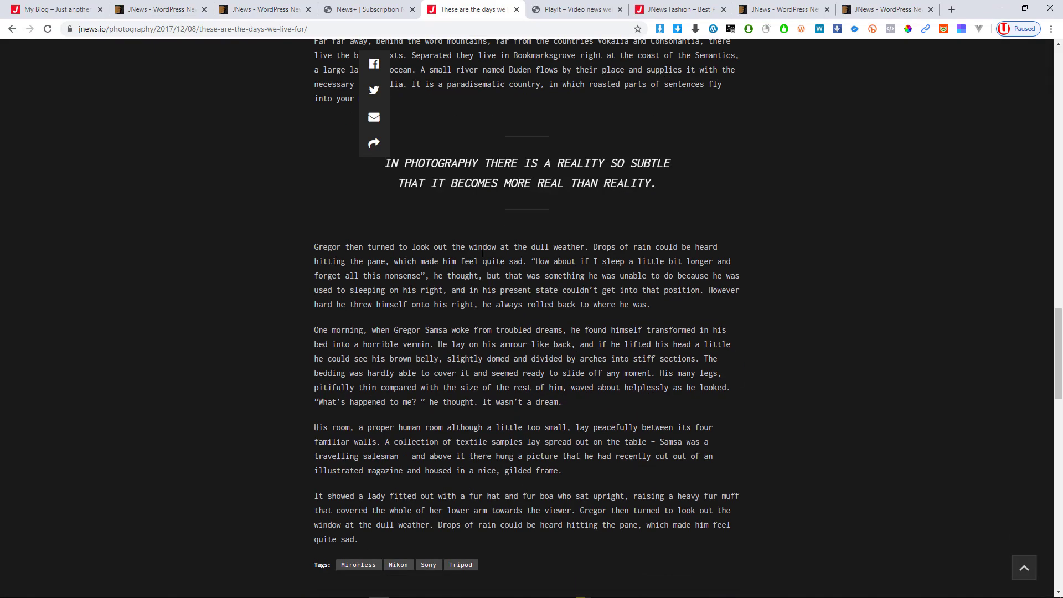
pyautogui.scroll(-8, 504, 296)
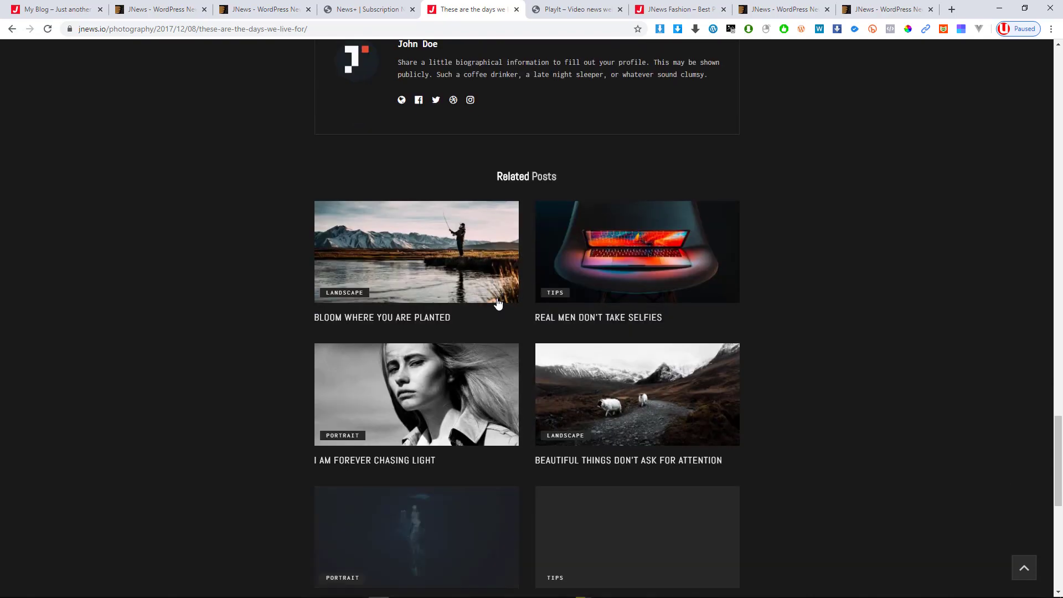
# Step: Close the Photography demo and examine the PlayIt video homepage from the featured videos and categories to the latest videos and footer
pyautogui.click(516, 10)
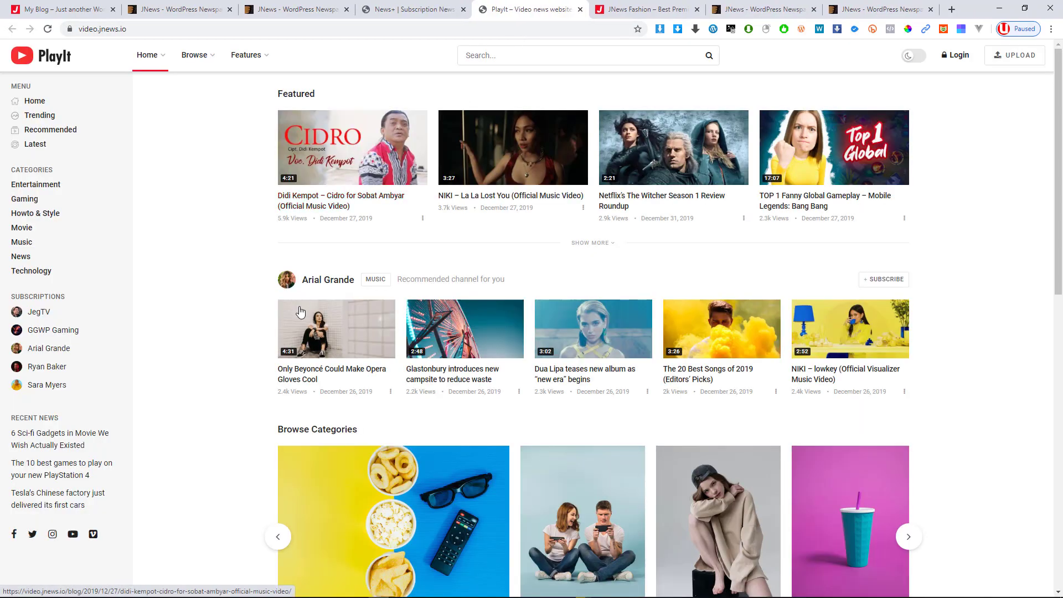
pyautogui.scroll(-1, 301, 299)
pyautogui.scroll(-4, 192, 307)
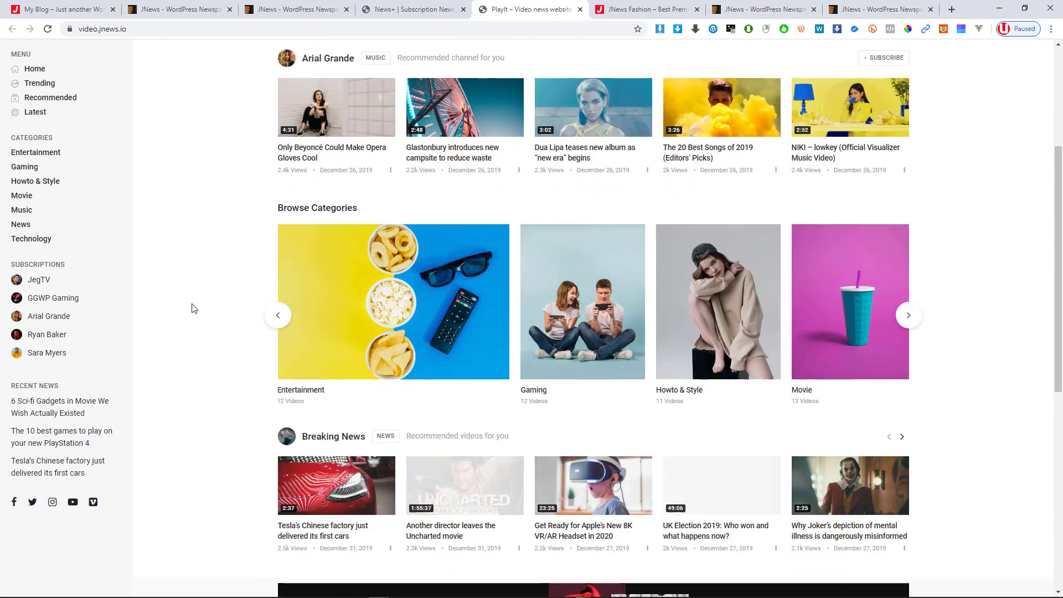
pyautogui.scroll(5, 222, 277)
pyautogui.click(591, 57)
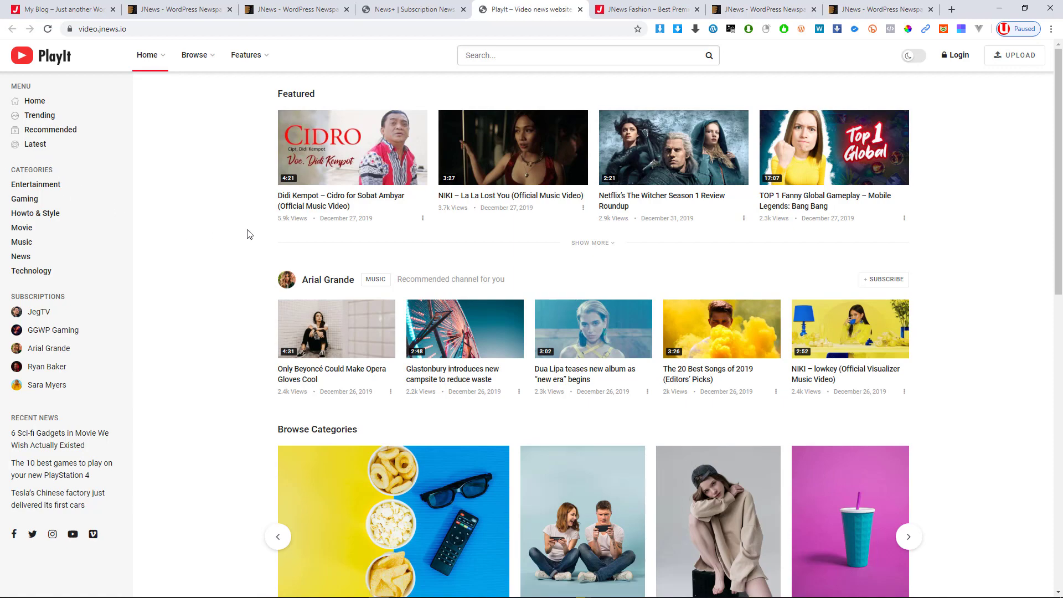
pyautogui.scroll(-10, 248, 234)
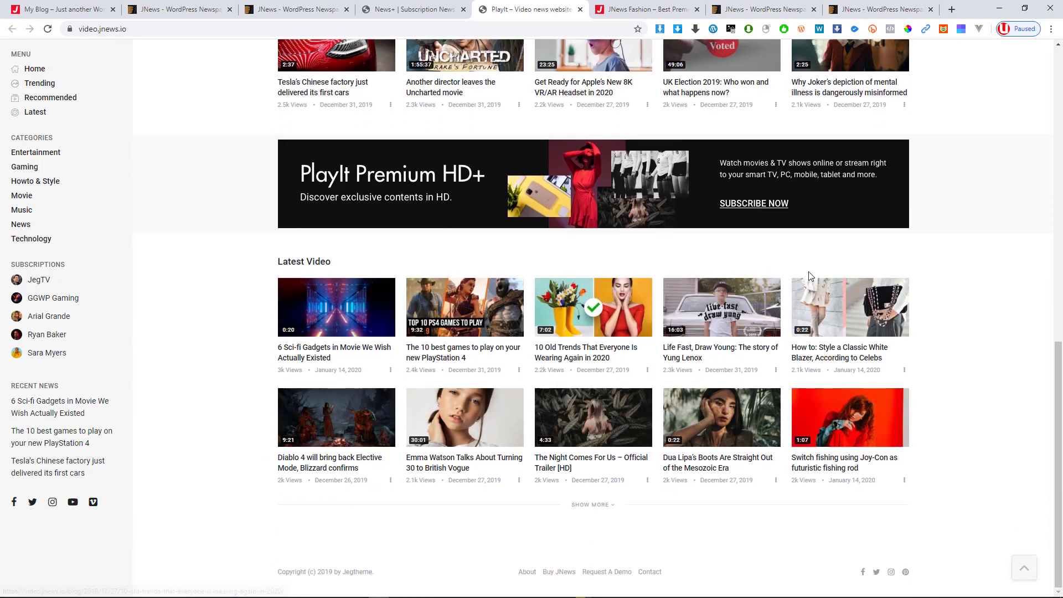
# Step: Load more entries in the PlayIt homepage's Latest Video section and look over the extended list
pyautogui.click(593, 506)
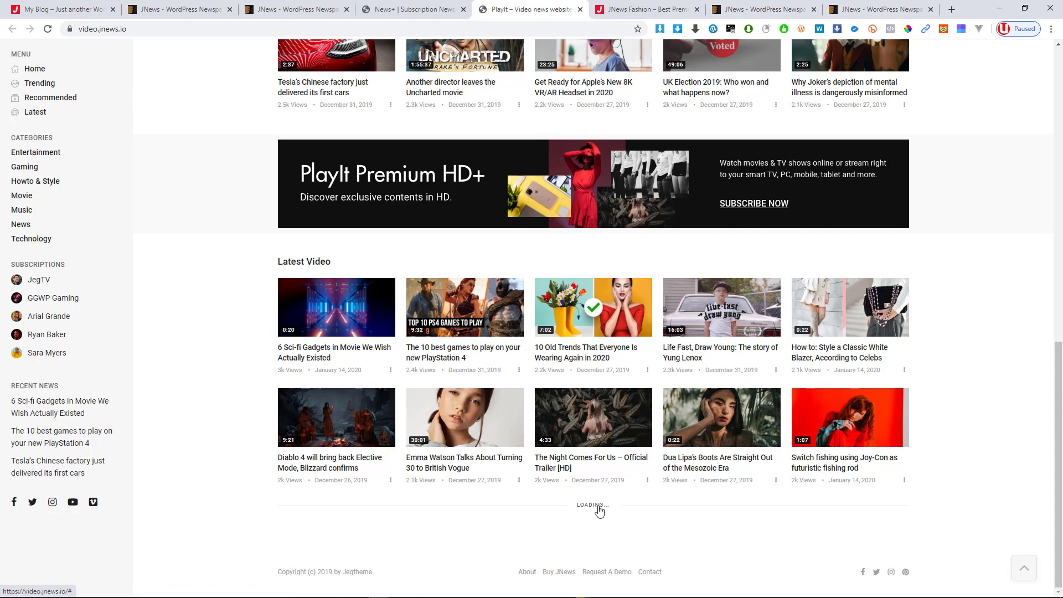
pyautogui.scroll(-2, 595, 508)
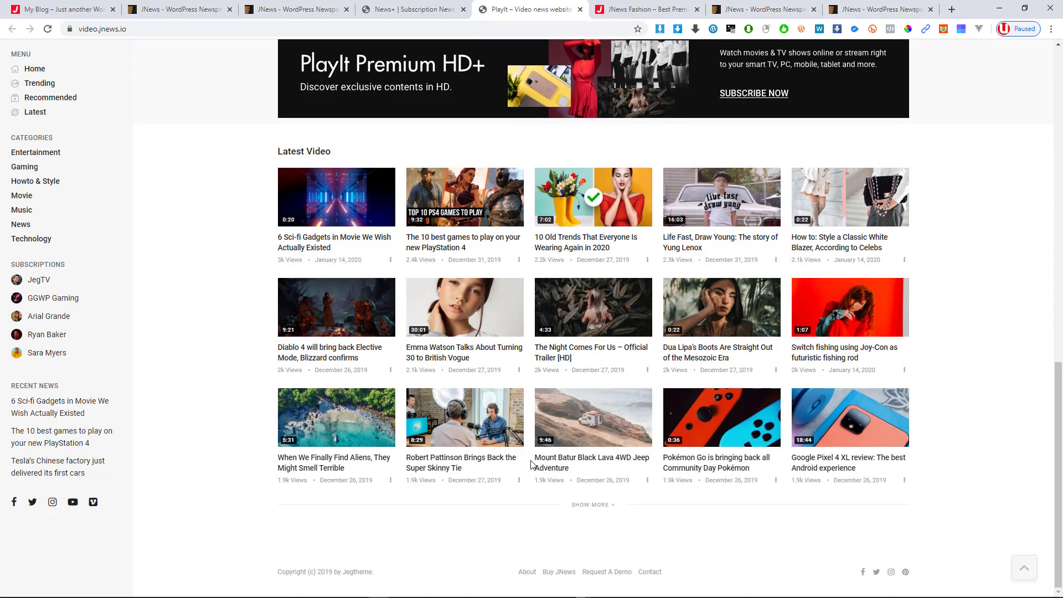
pyautogui.scroll(20, 829, 349)
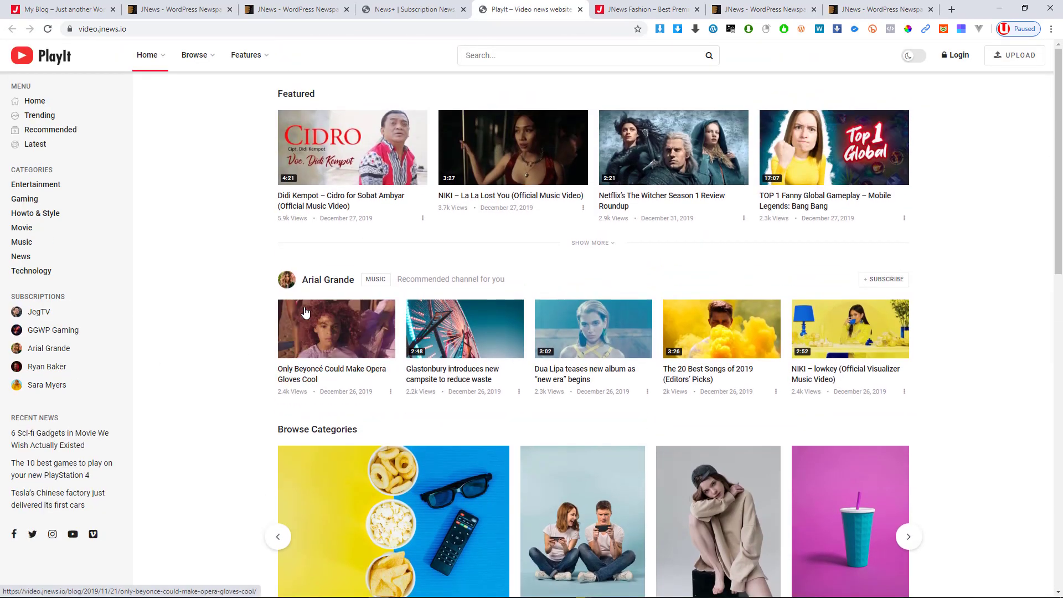
# Step: Preview the PlayIt homepage in dark mode down to the latest videos, restore light mode and view the Browse categories
pyautogui.moveTo(195, 55)
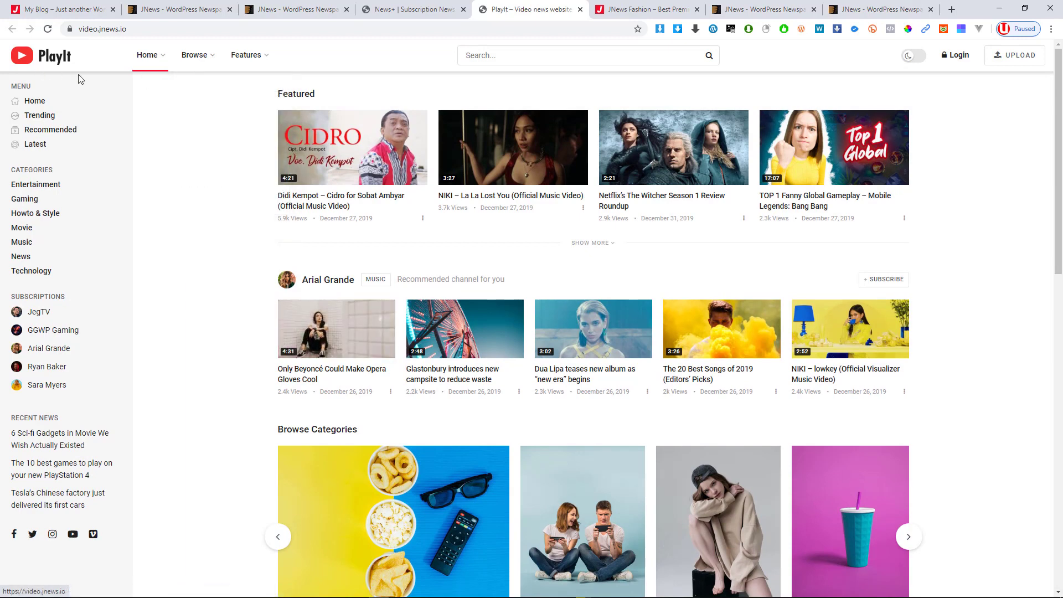
pyautogui.click(913, 55)
pyautogui.scroll(-5, 485, 292)
pyautogui.scroll(-5, 581, 277)
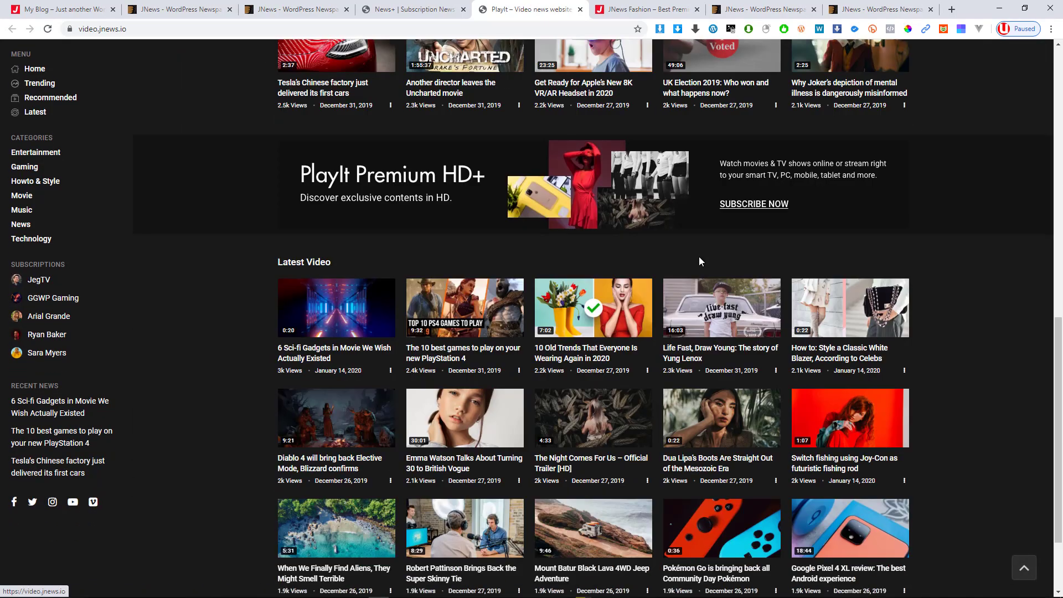
pyautogui.scroll(12, 700, 255)
pyautogui.click(912, 58)
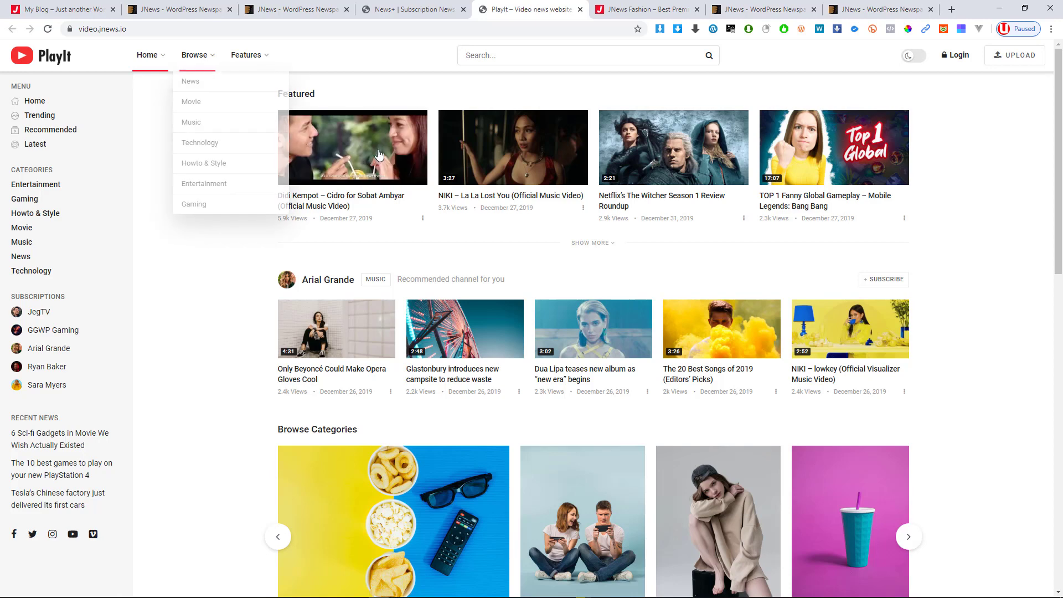
# Step: Open the featured video "NIKI – La La Lost You (Official Music Video)" and examine its page, recommended videos and comments
pyautogui.click(521, 176)
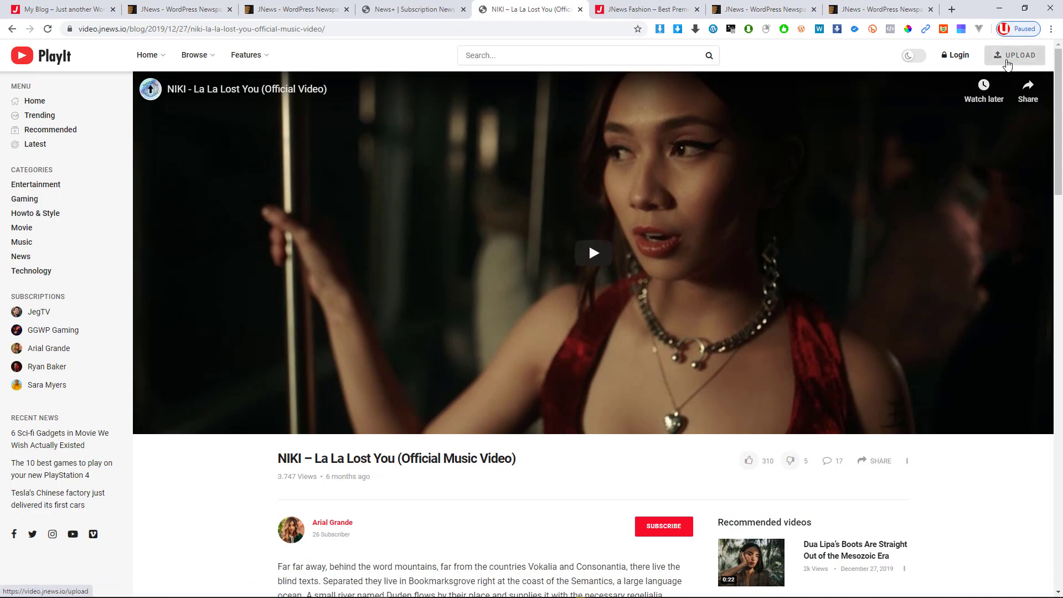
pyautogui.scroll(-8, 554, 285)
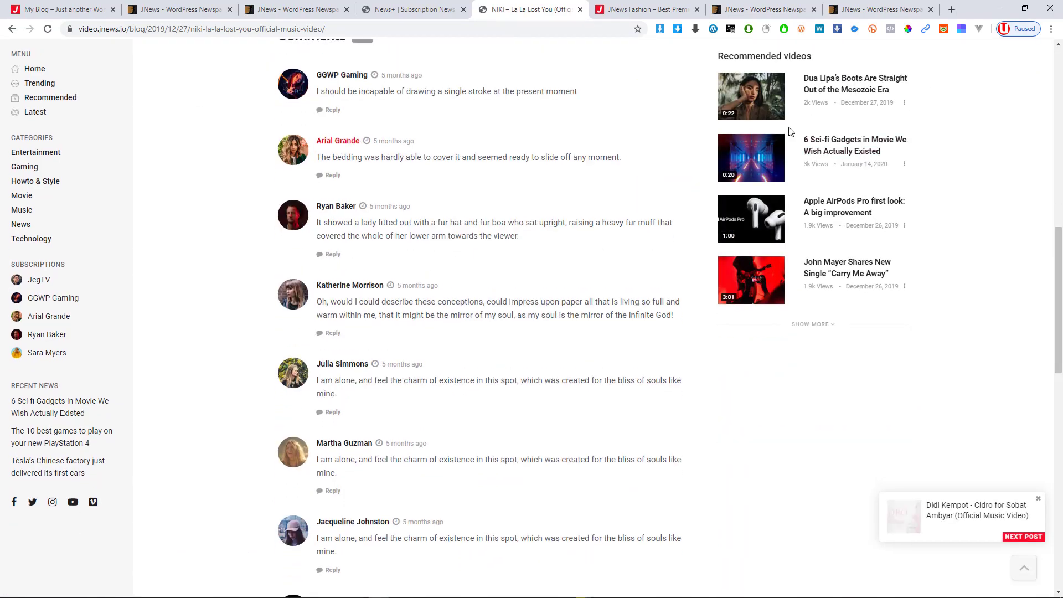
pyautogui.scroll(-15, 493, 316)
pyautogui.scroll(8, 509, 320)
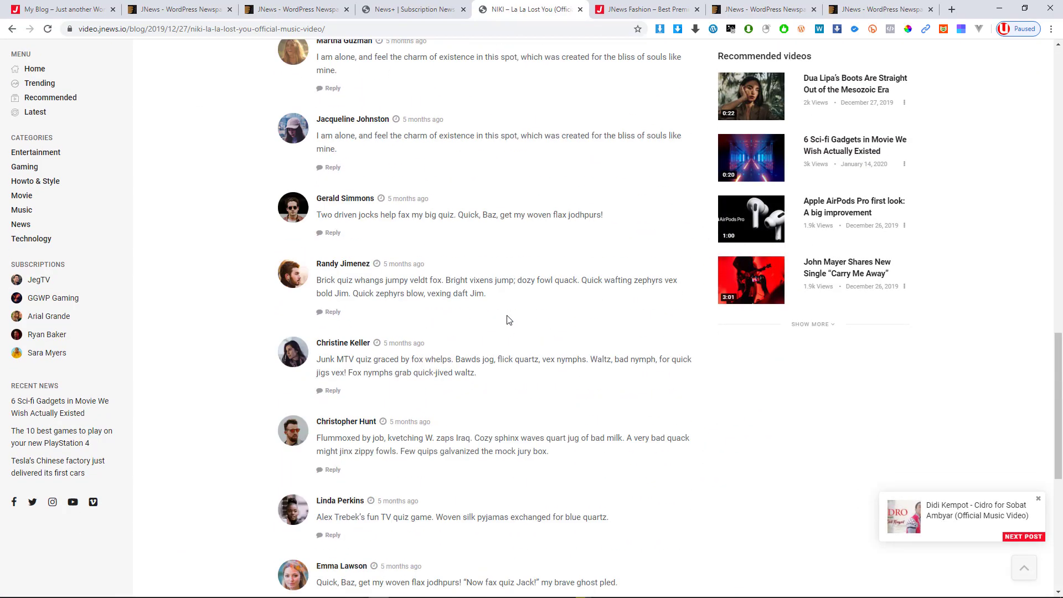
pyautogui.scroll(12, 509, 320)
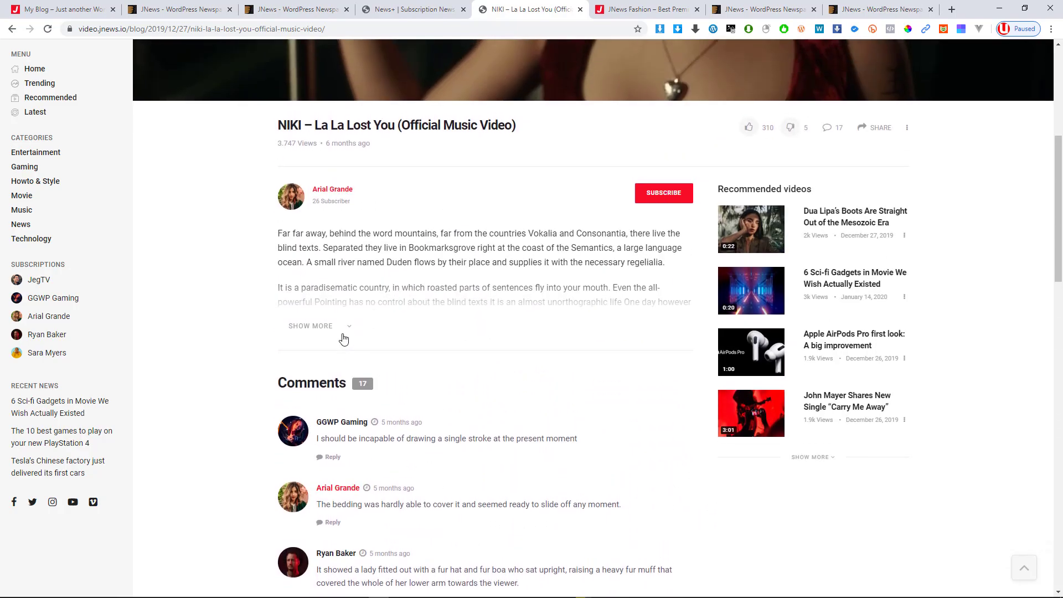
# Step: Expand the video's full description and review the page down to the last comment and back to the player
pyautogui.click(343, 338)
pyautogui.scroll(-8, 382, 388)
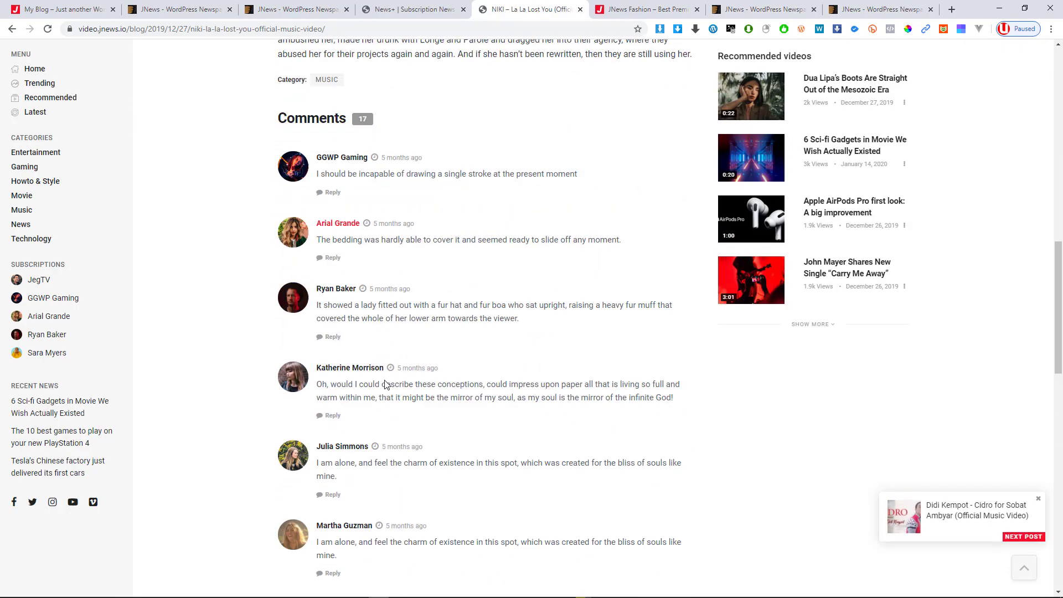
pyautogui.scroll(-15, 386, 384)
pyautogui.scroll(20, 408, 490)
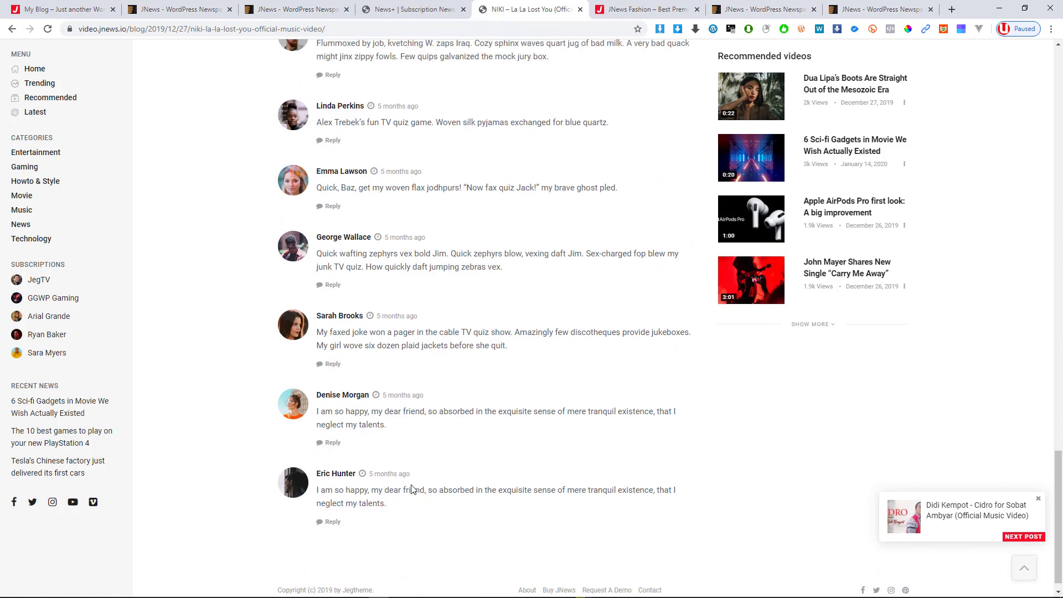
pyautogui.scroll(8, 60, 271)
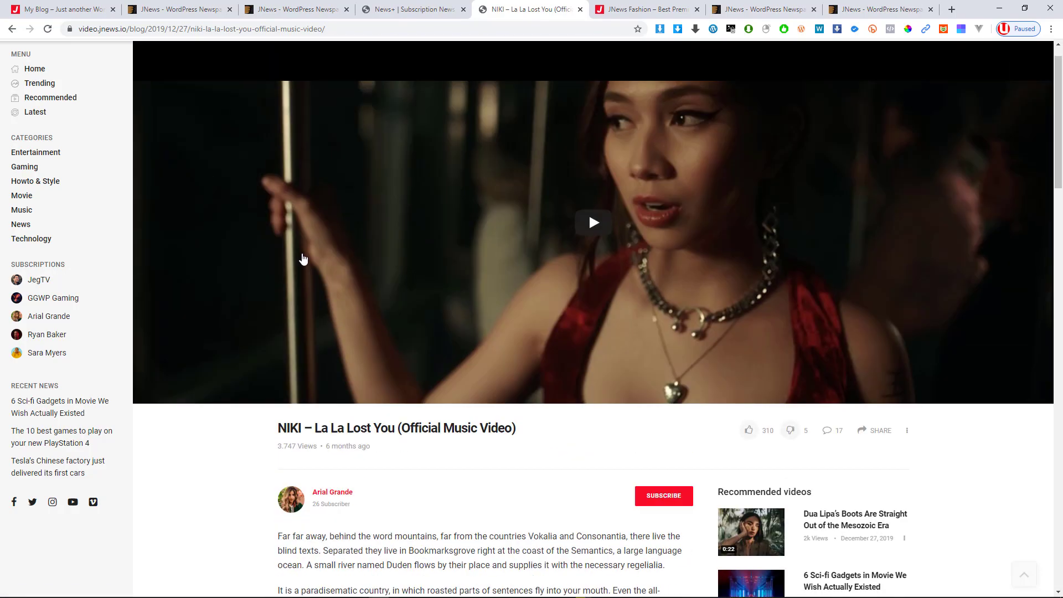
# Step: Close the PlayIt demo and view the Fashion demo's Beauty submenu and Home layout options
pyautogui.click(580, 10)
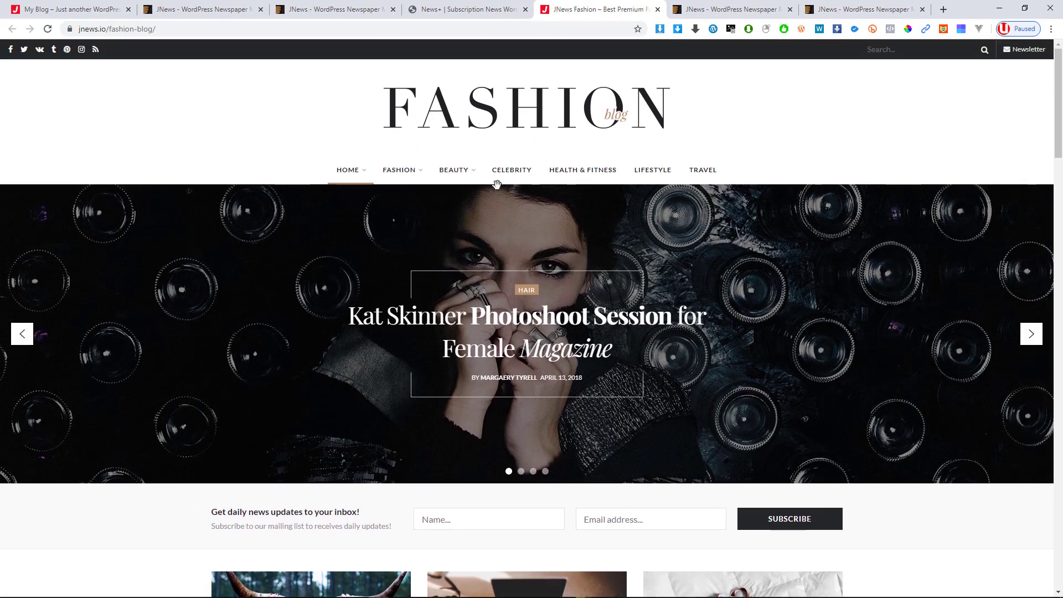
pyautogui.moveTo(459, 181)
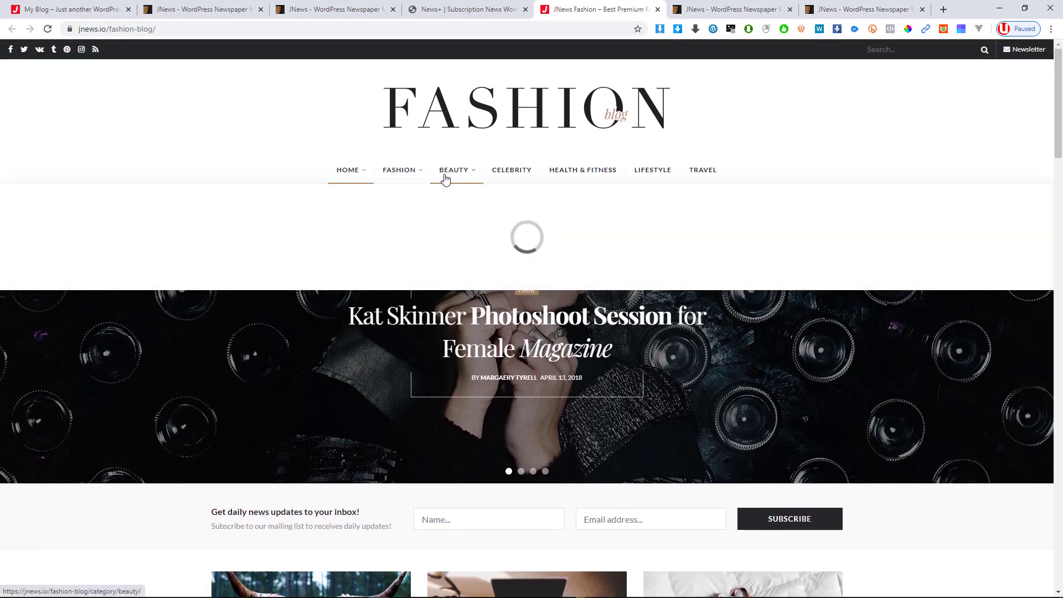
pyautogui.moveTo(370, 179)
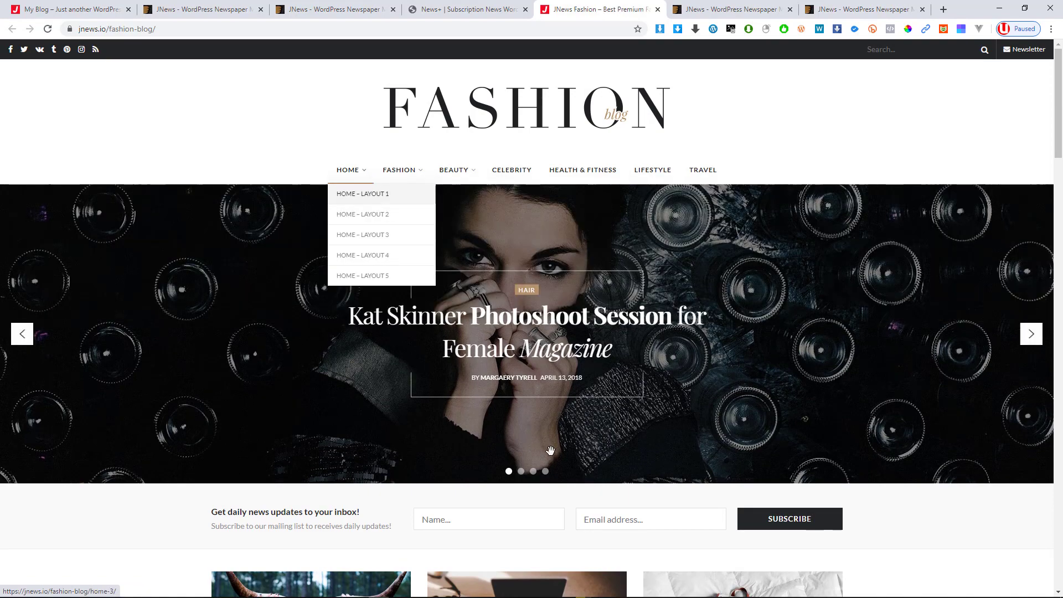
# Step: Advance the Fashion homepage's featured slider and examine the posts and sidebar down to the Instagram strip
pyautogui.click(1034, 336)
pyautogui.scroll(-9, 455, 458)
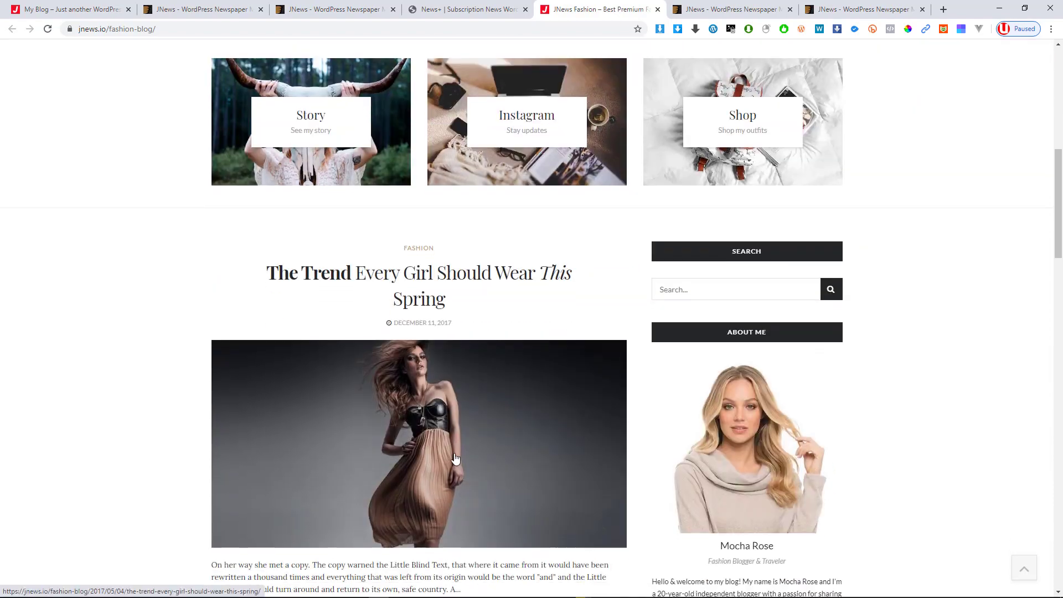
pyautogui.scroll(-10, 455, 458)
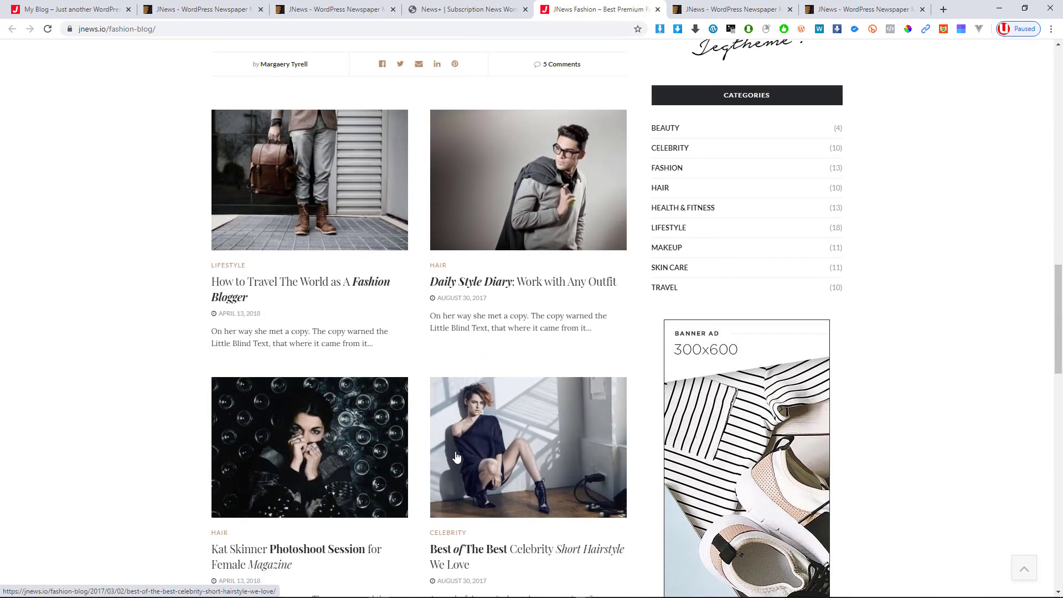
pyautogui.scroll(-10, 456, 457)
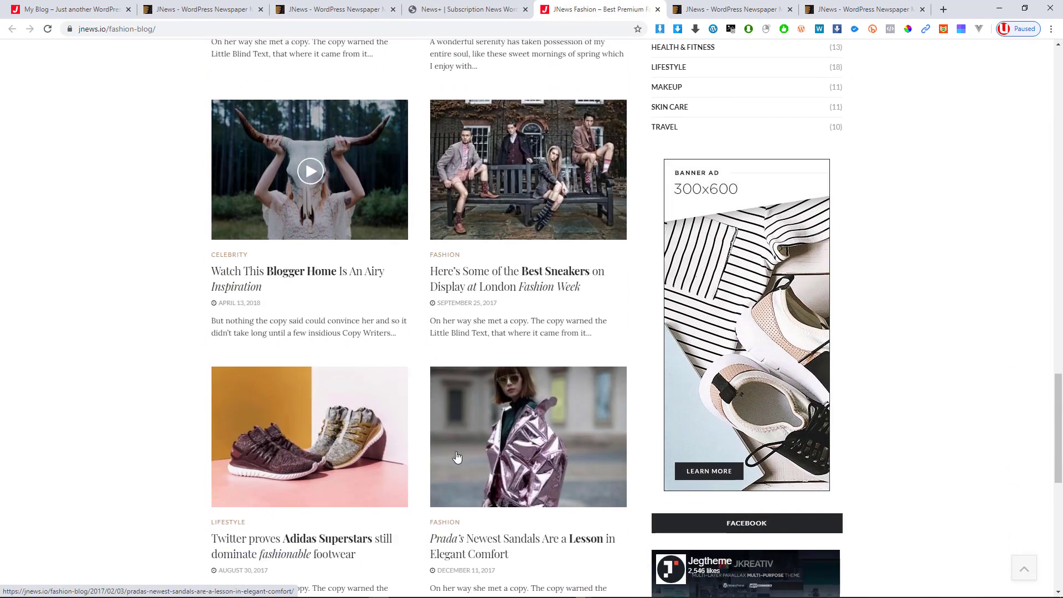
pyautogui.scroll(-4, 457, 457)
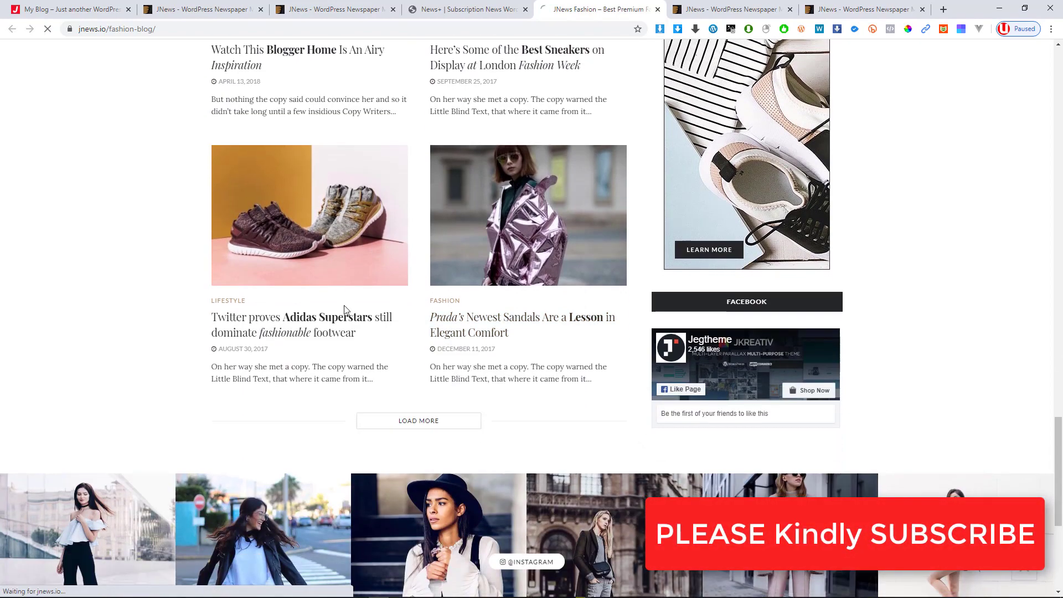
# Step: Open the article "Twitter proves Adidas Superstars still dominate fashionable footwear" and inspect it down to the comment form and footer
pyautogui.scroll(-6, 344, 309)
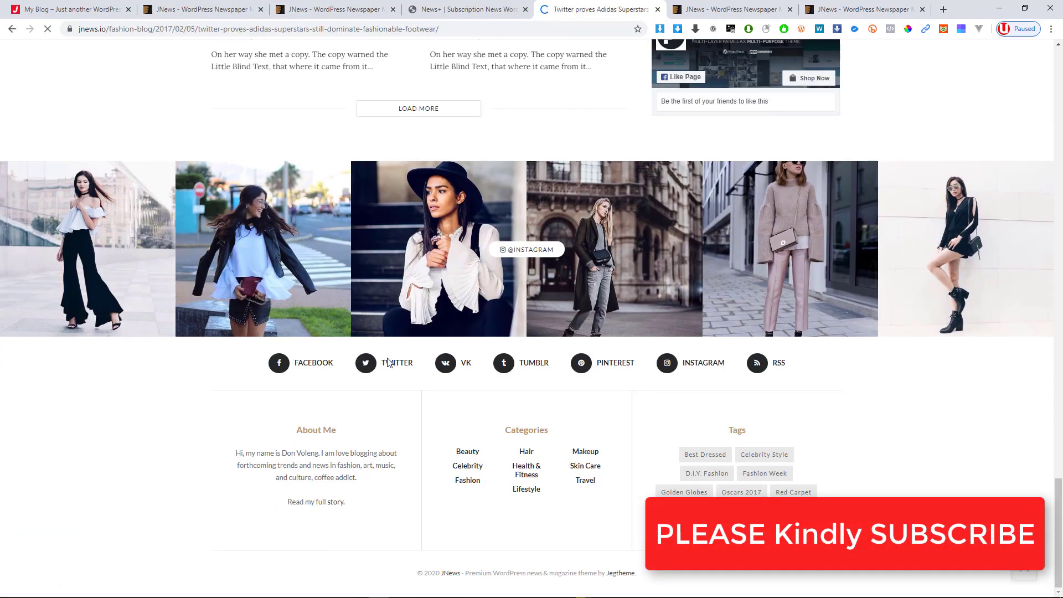
pyautogui.scroll(-3, 388, 358)
pyautogui.scroll(-10, 388, 358)
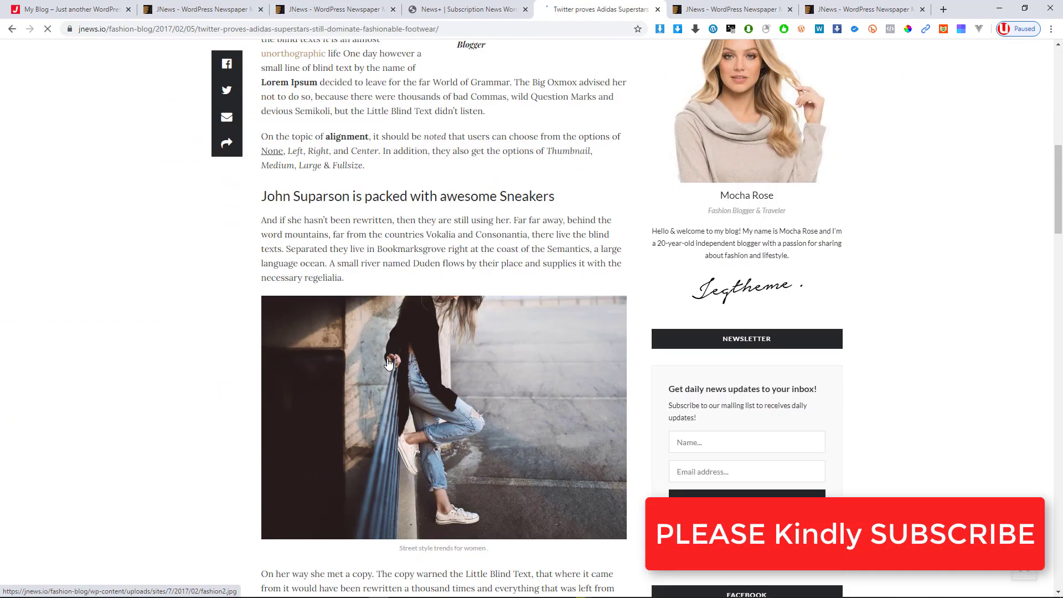
pyautogui.scroll(13, 381, 356)
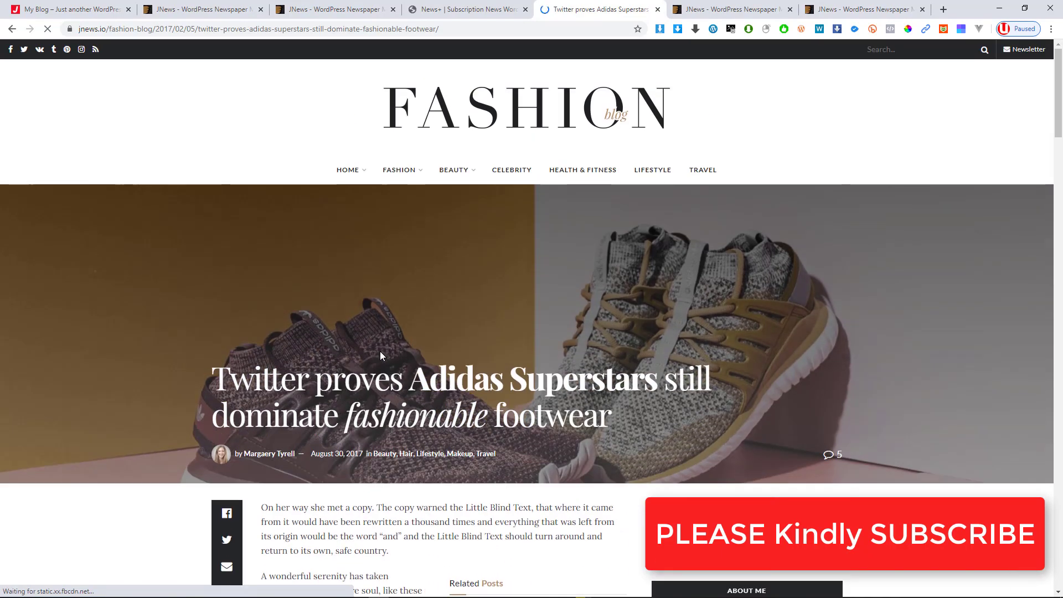
pyautogui.scroll(-15, 388, 351)
pyautogui.scroll(-20, 462, 257)
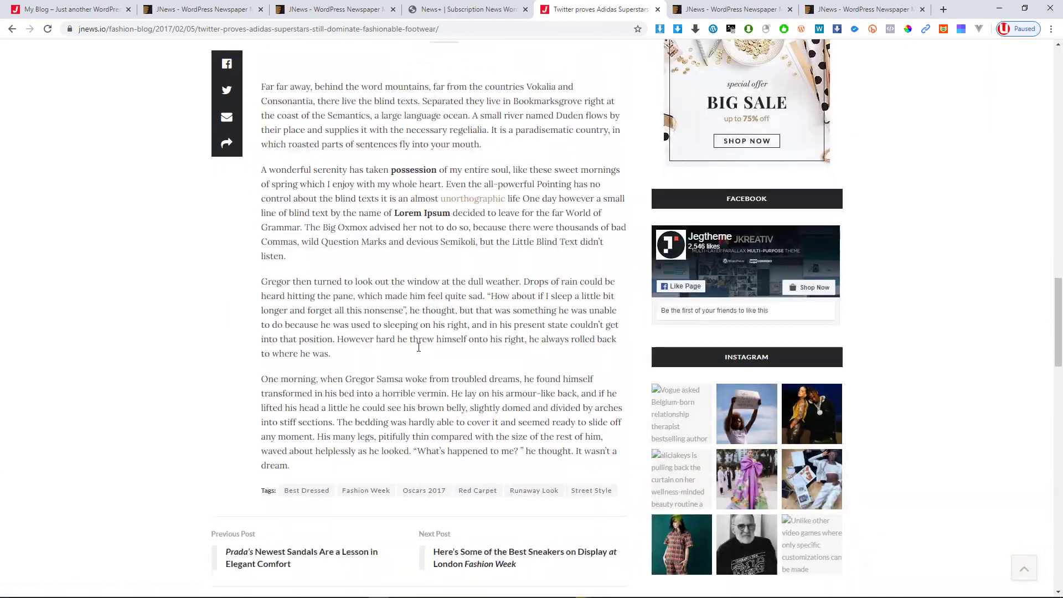
pyautogui.scroll(-7, 540, 466)
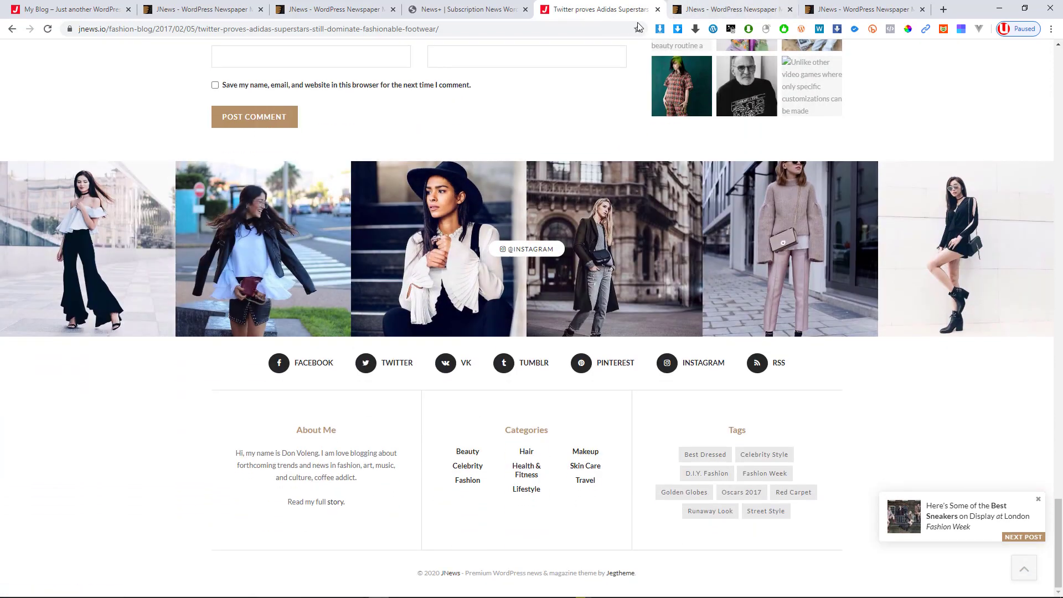
# Step: Return to the JNews item page on ThemeForest and search the marketplace for "news"
pyautogui.click(331, 9)
pyautogui.click(205, 10)
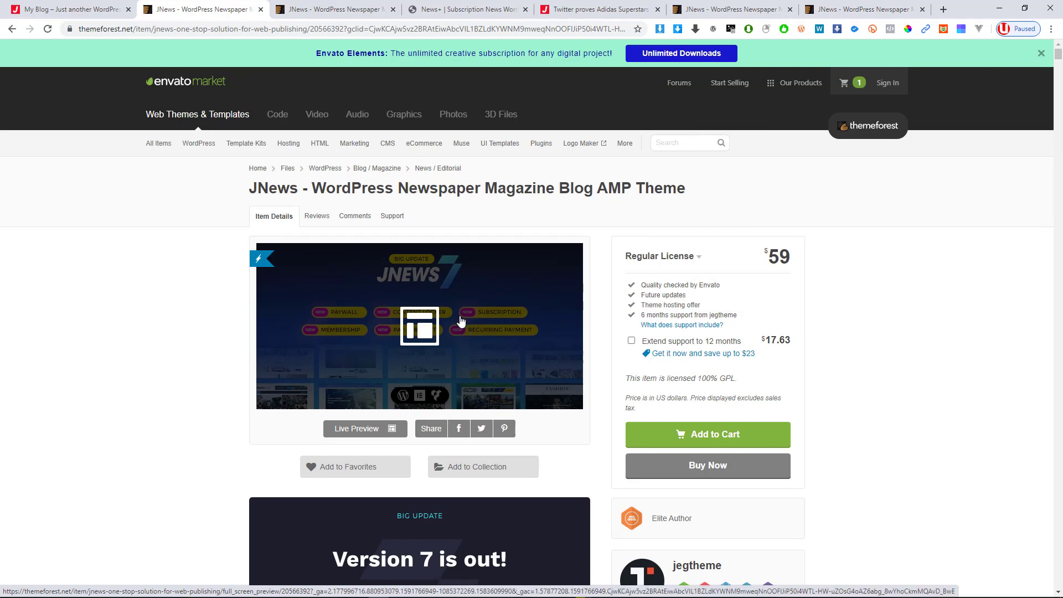
pyautogui.click(664, 142)
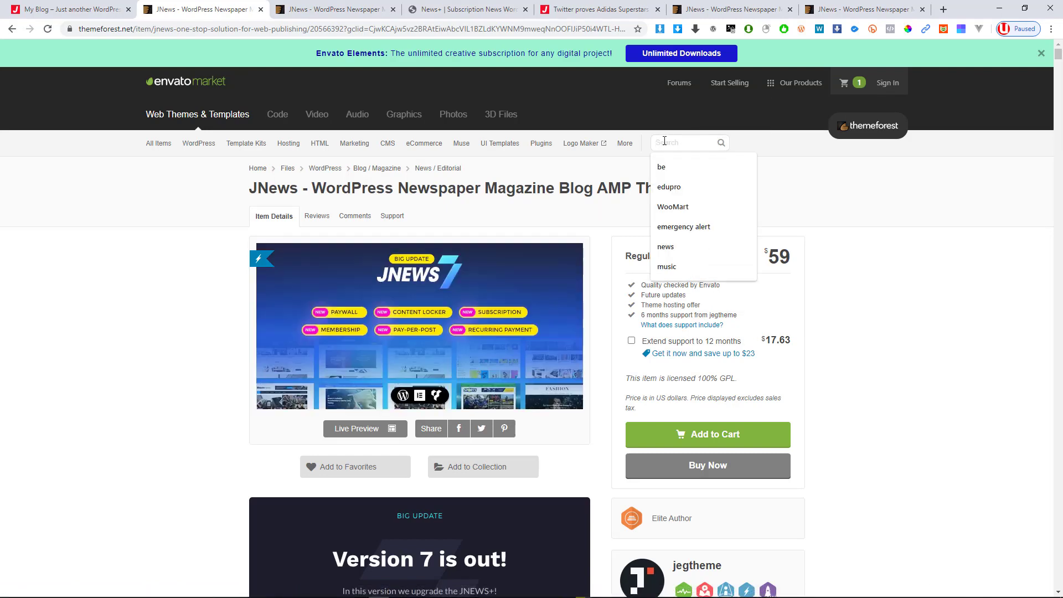
pyautogui.write('ne')
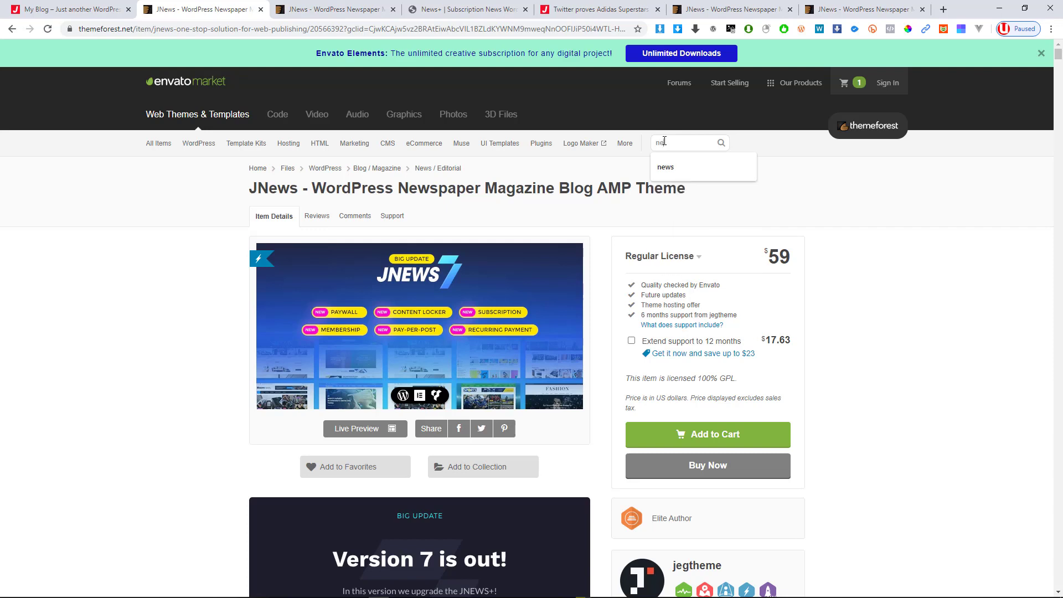
pyautogui.write('ws')
pyautogui.press('Return')
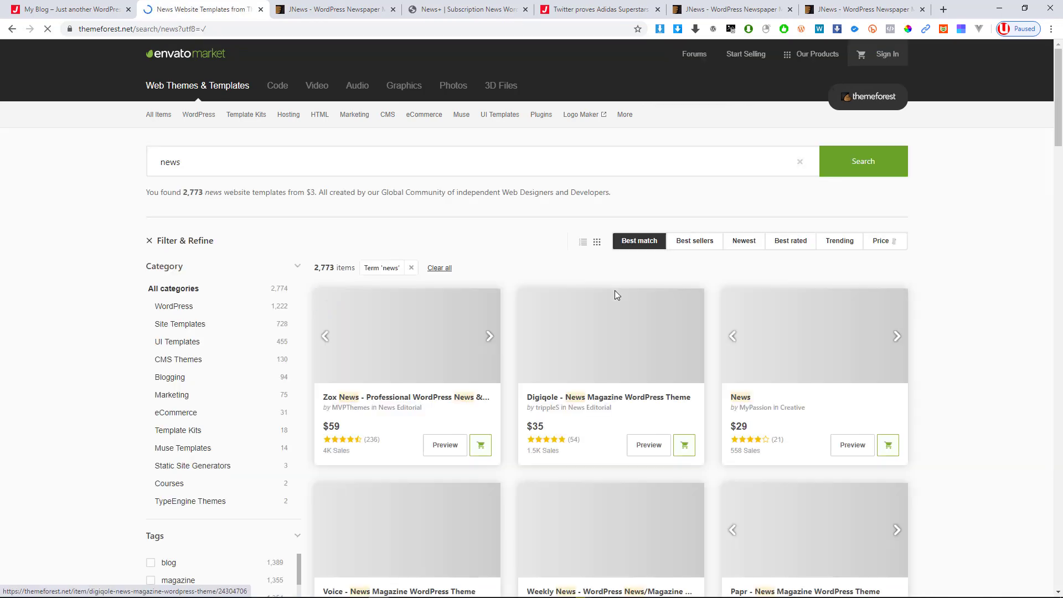
# Step: Examine the news theme search results down to the page numbers and back up to the first listings
pyautogui.scroll(-10, 605, 383)
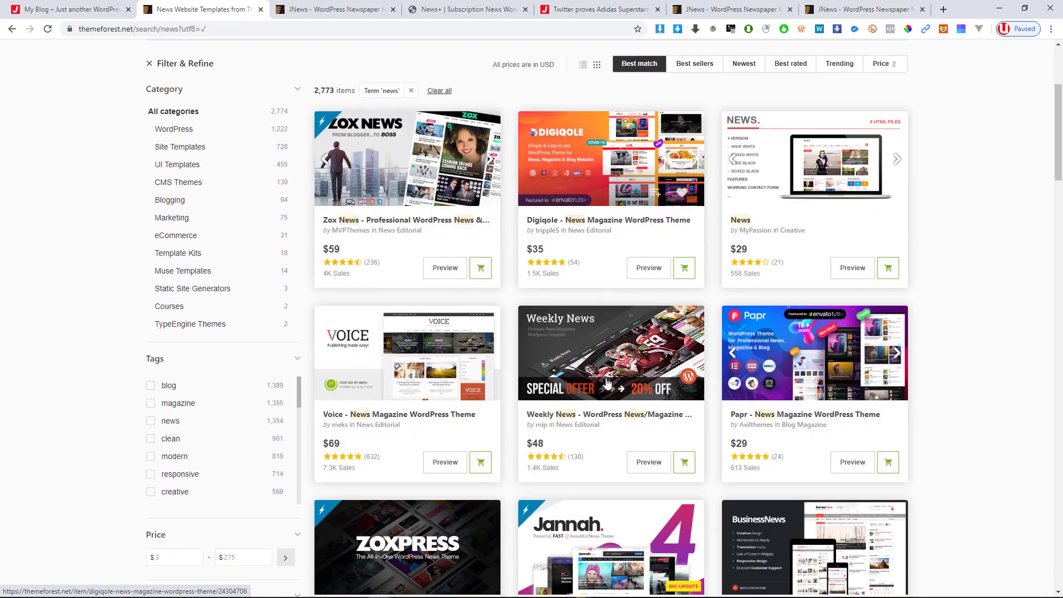
pyautogui.scroll(-13, 608, 372)
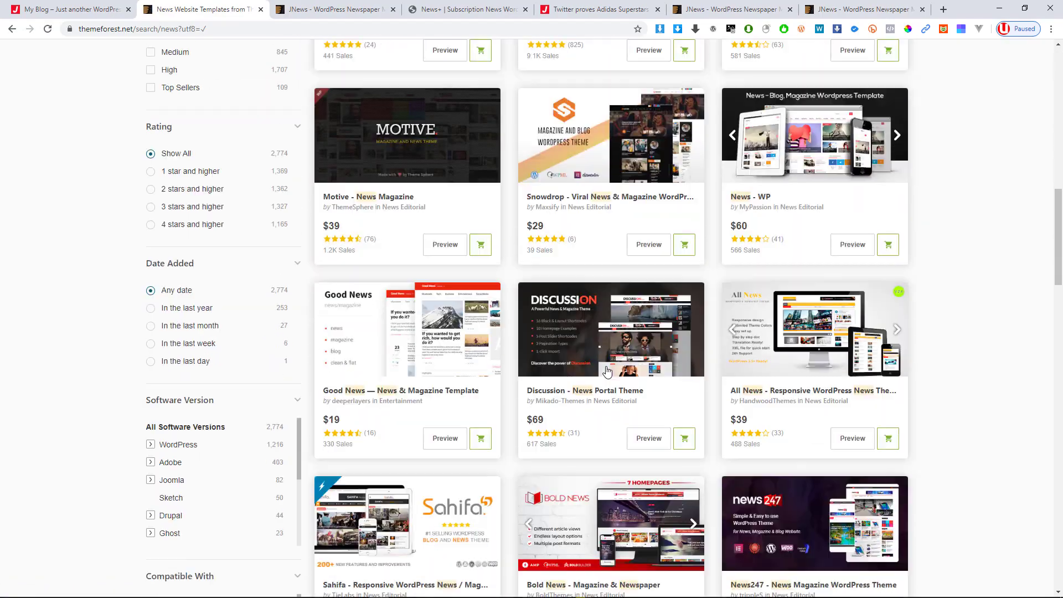
pyautogui.scroll(-7, 608, 368)
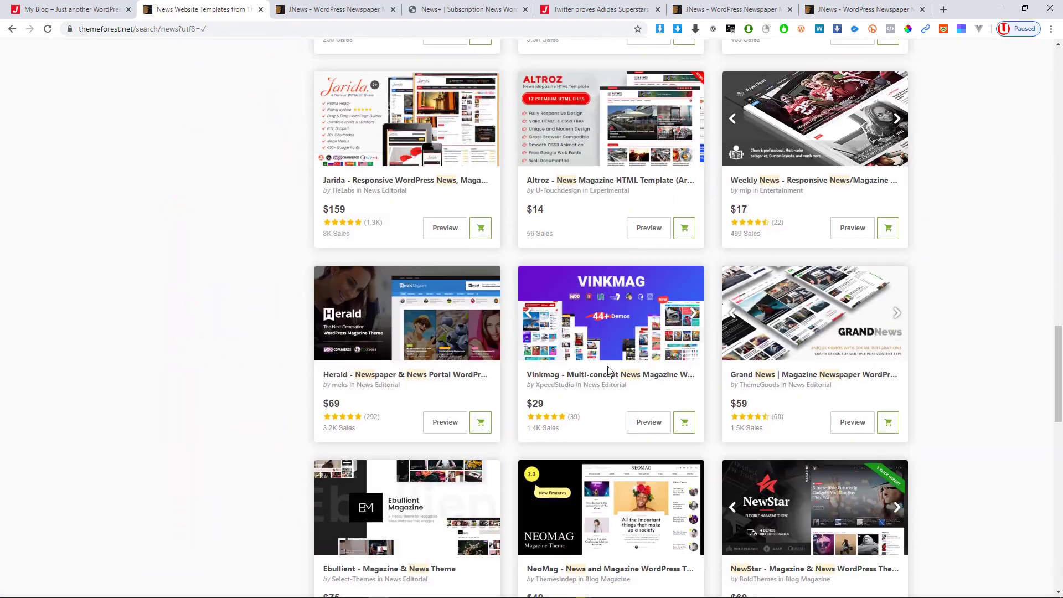
pyautogui.scroll(-8, 610, 366)
pyautogui.scroll(17, 614, 365)
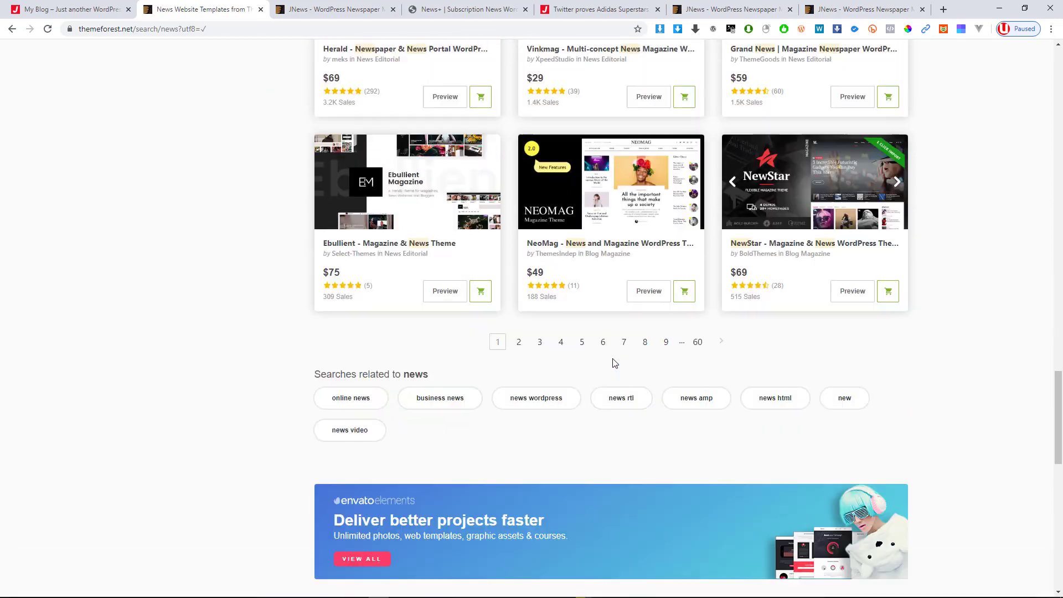
pyautogui.scroll(16, 438, 308)
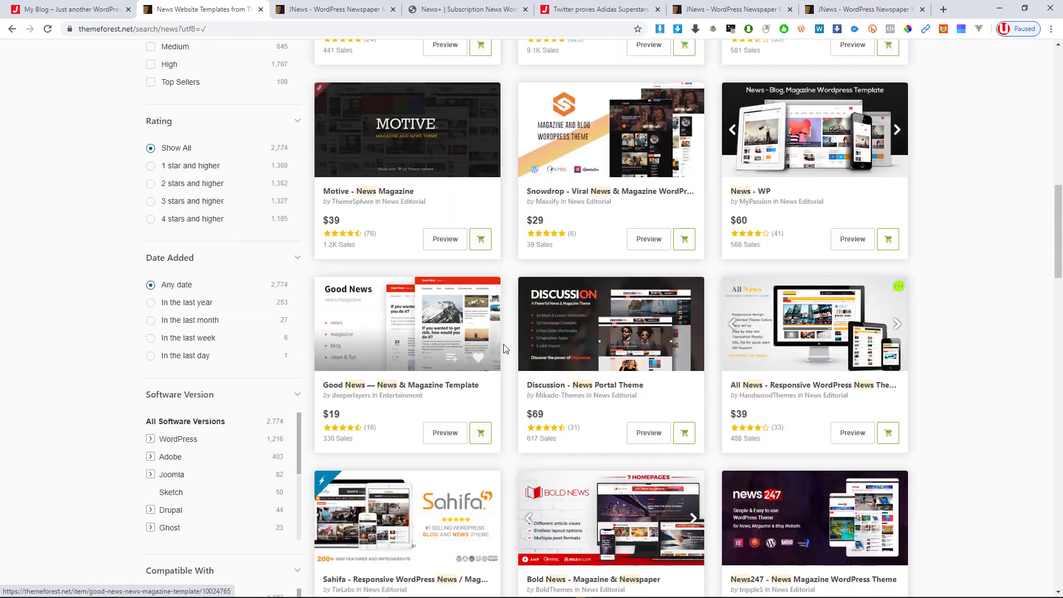
pyautogui.scroll(-7, 599, 237)
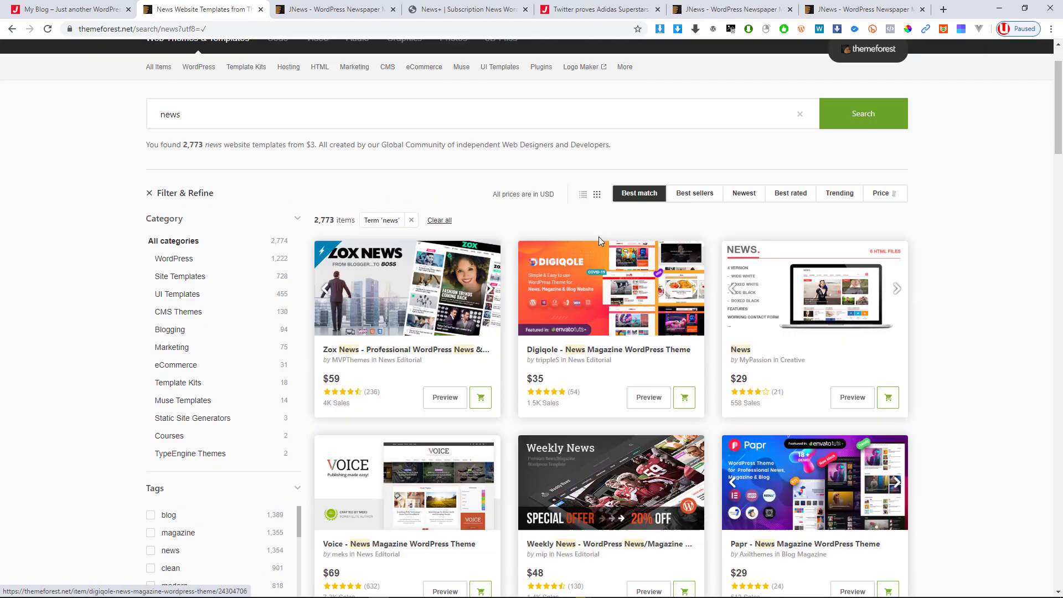
# Step: Run a Google search for "jnews theme nulled"
pyautogui.scroll(8, 467, 260)
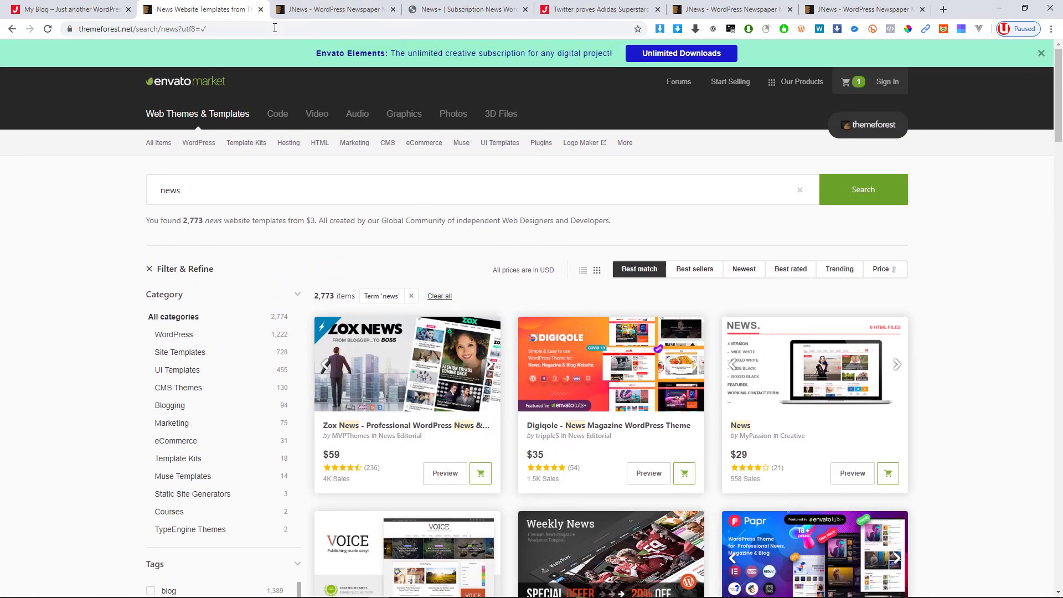
pyautogui.click(246, 27)
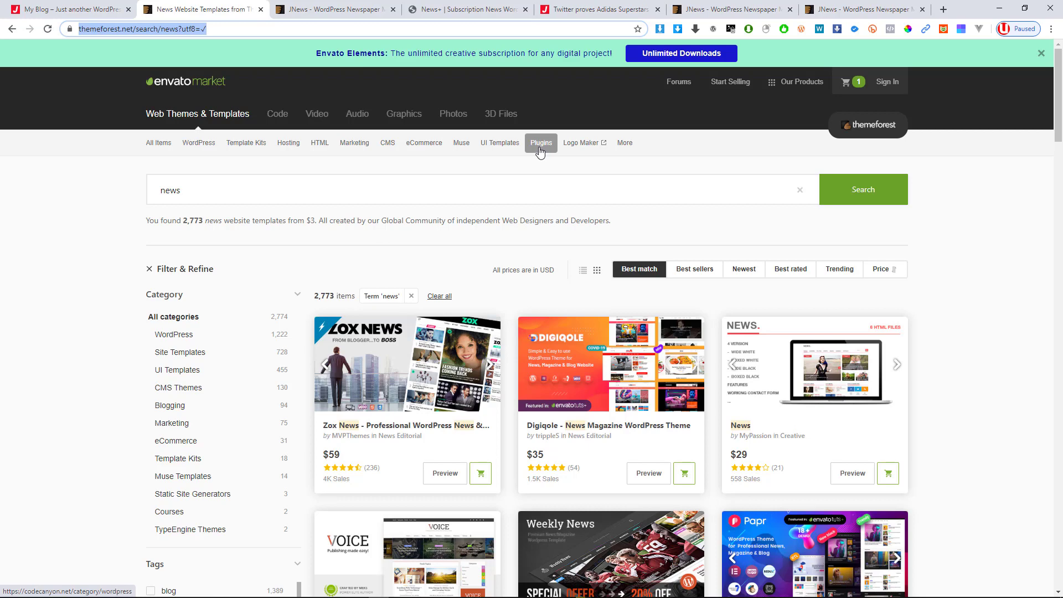
pyautogui.write('jsnews')
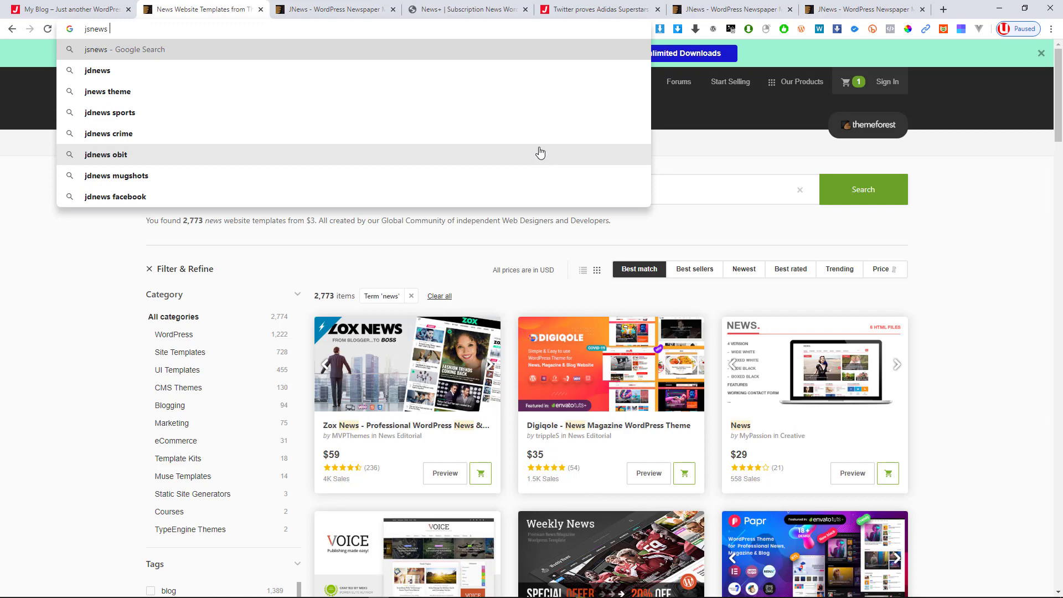
pyautogui.write(' theme nu')
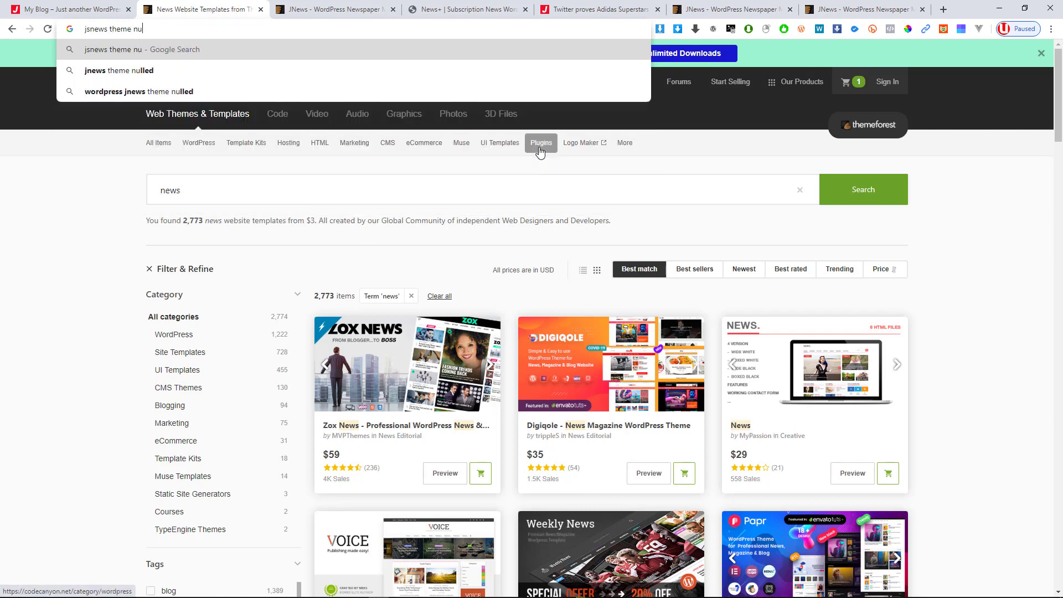
pyautogui.press('Down')
pyautogui.press('Return')
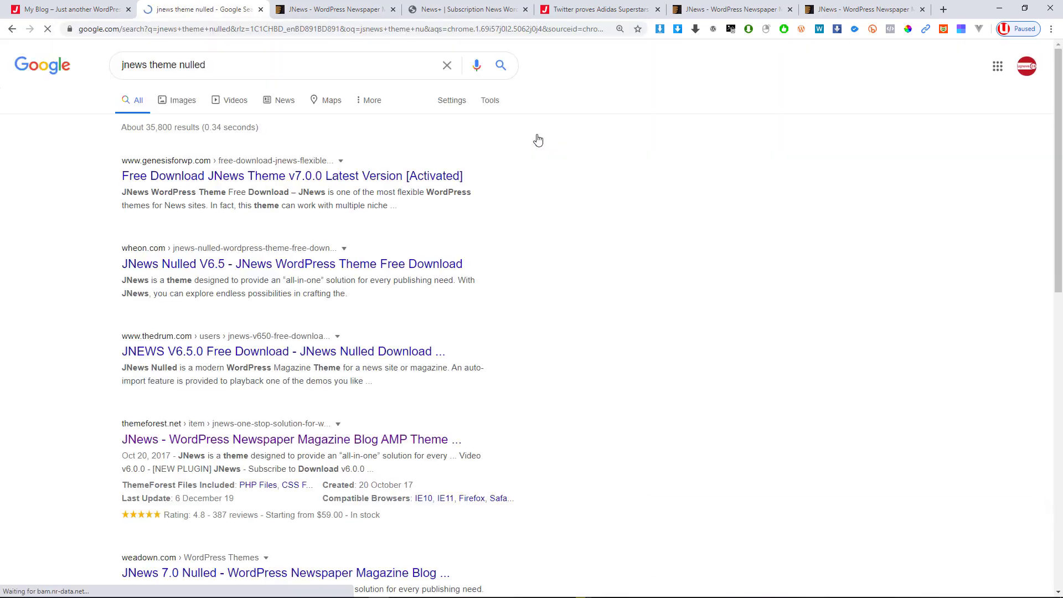
# Step: Examine the "jnews theme nulled" results, including the removal notice and related searches at the end of the page
pyautogui.scroll(-14, 191, 251)
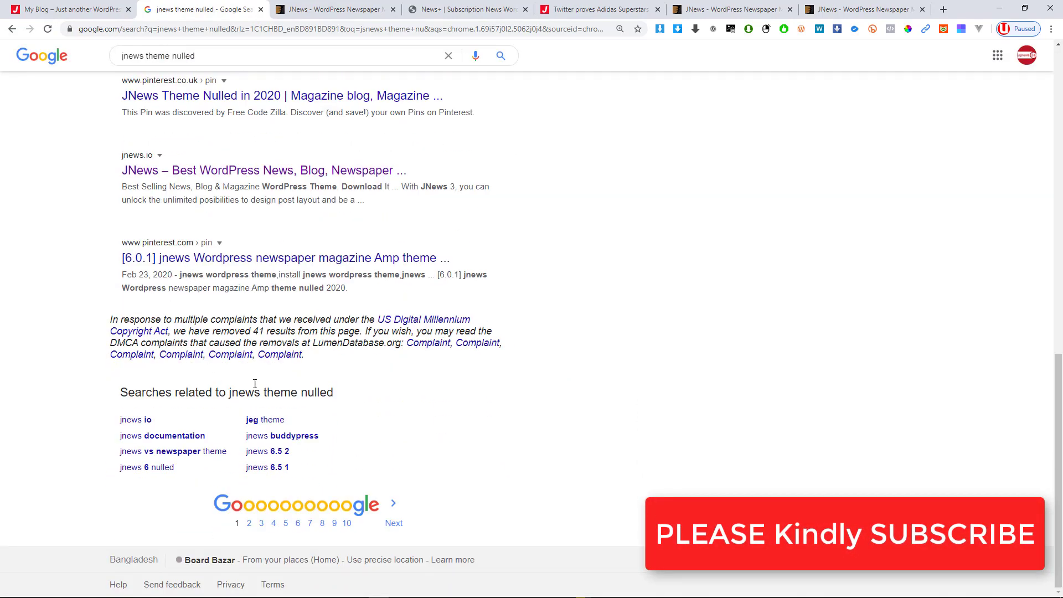
pyautogui.scroll(8, 254, 383)
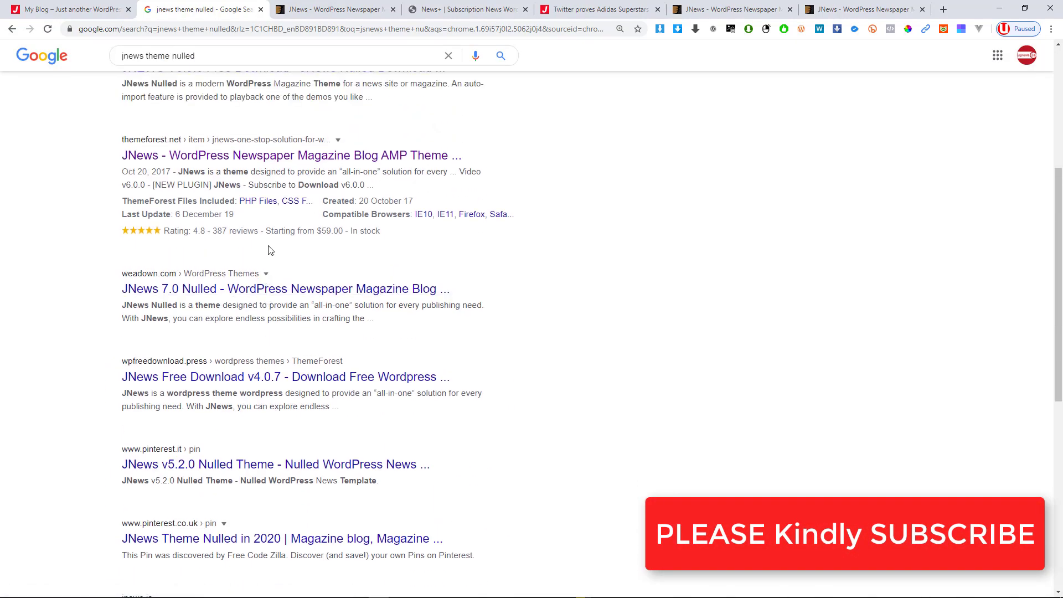
pyautogui.scroll(5, 268, 250)
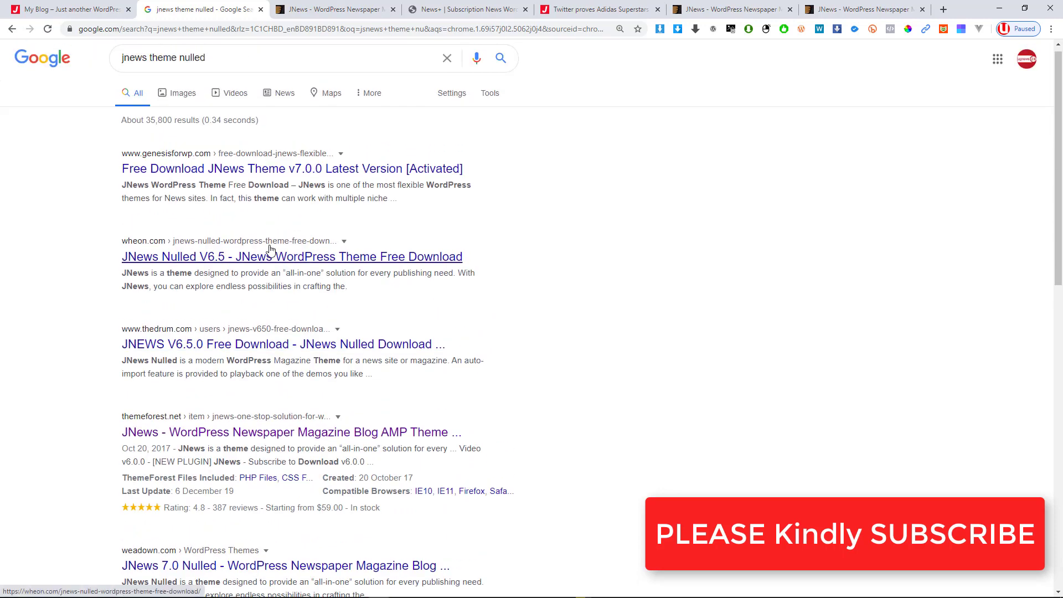
pyautogui.scroll(-2, 271, 249)
pyautogui.scroll(-1, 262, 282)
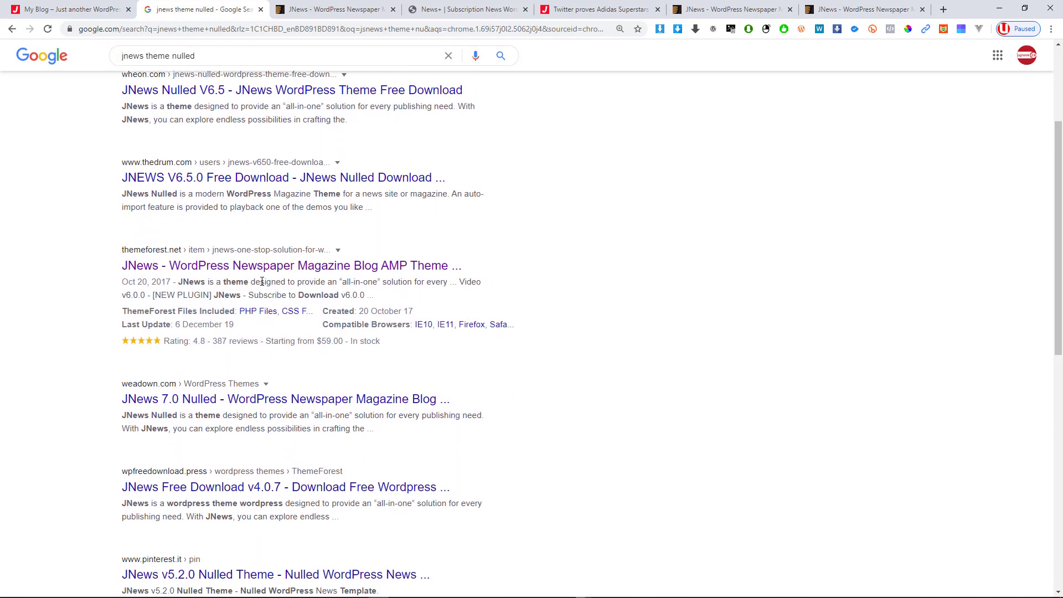
pyautogui.scroll(-4, 262, 281)
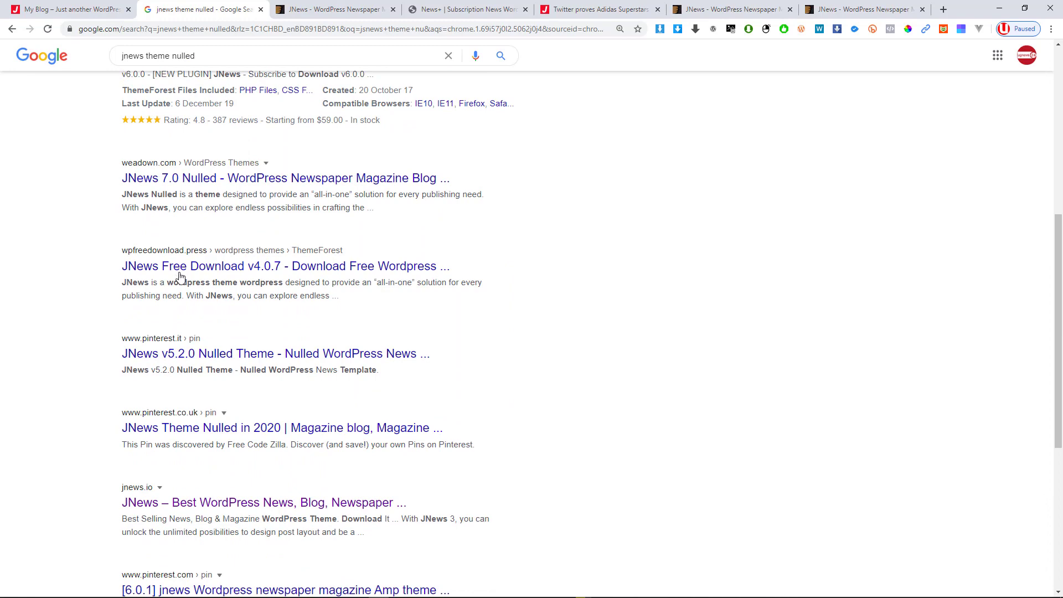
pyautogui.scroll(-3, 233, 363)
pyautogui.scroll(-2, 235, 354)
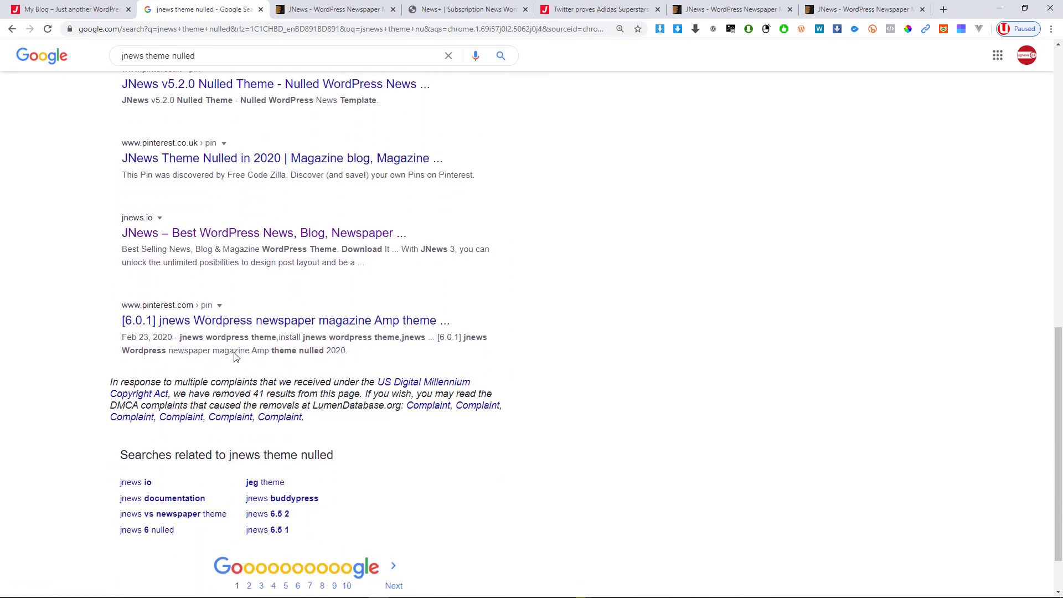
pyautogui.scroll(6, 236, 346)
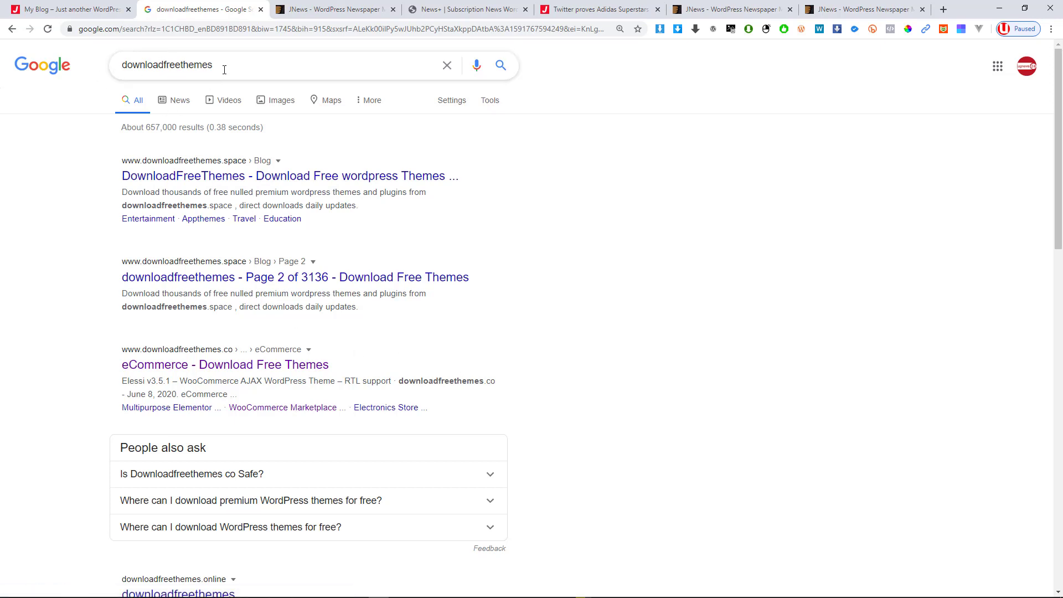
# Step: Open the first downloadfreethemes.space result in a single new tab and the downloadfreethemes.co eCommerce result in the current one
pyautogui.moveTo(224, 69); pyautogui.dragTo(1, 41)
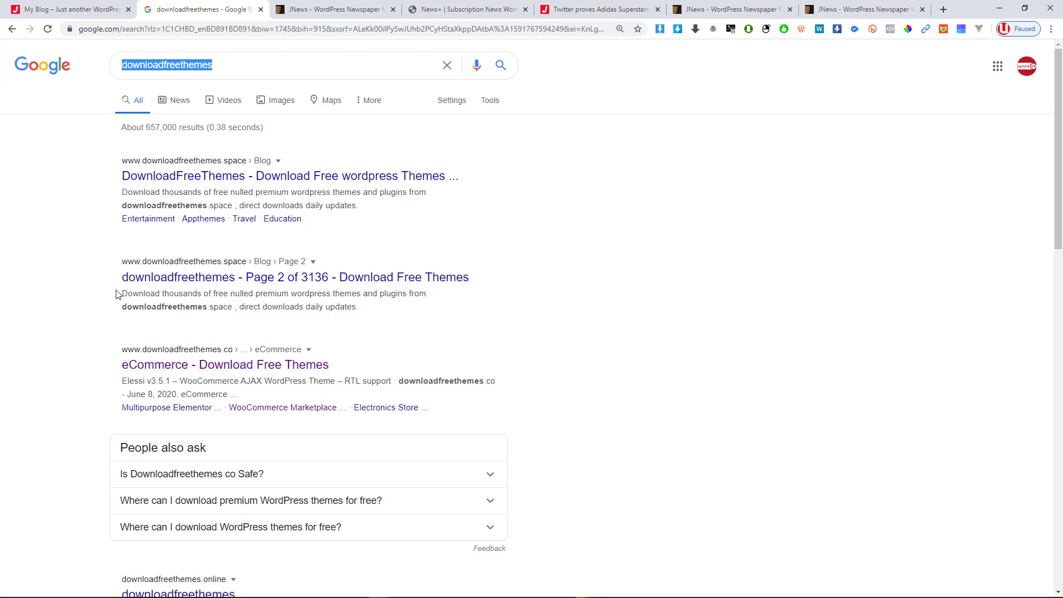
pyautogui.middleClick(159, 177)
pyautogui.middleClick(159, 177)
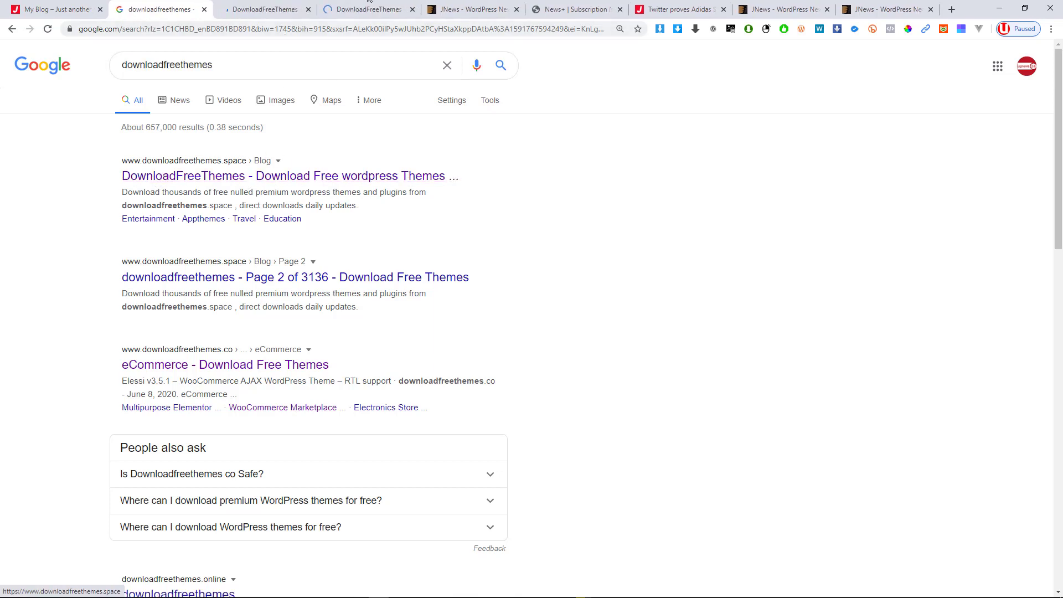
pyautogui.click(413, 9)
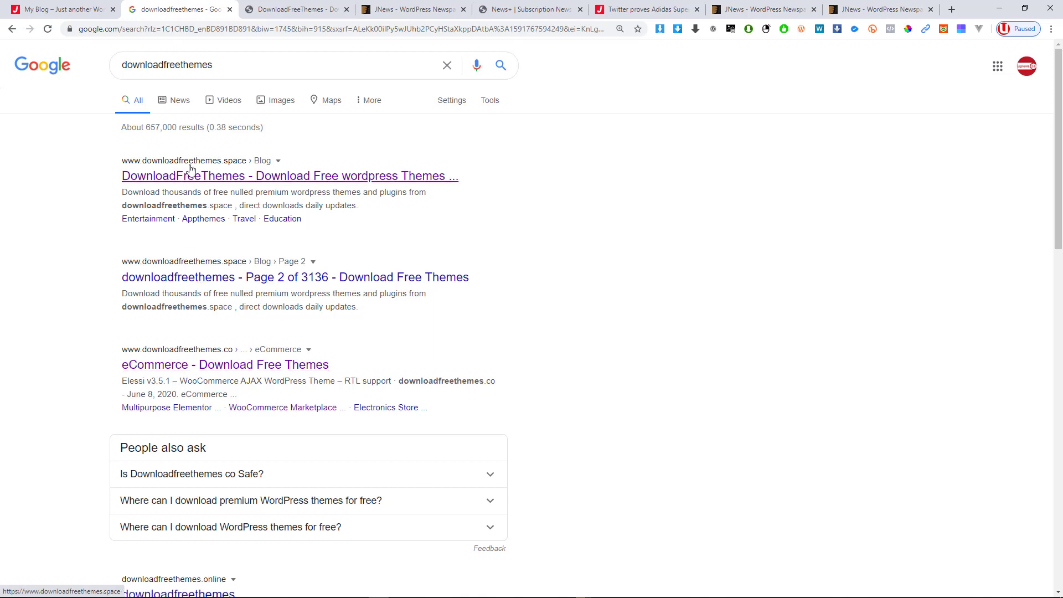
pyautogui.click(206, 371)
# Step: Compare the downloadfreethemes.space homepage with the downloadfreethemes.co eCommerce page and examine the eCommerce theme listings
pyautogui.click(263, 8)
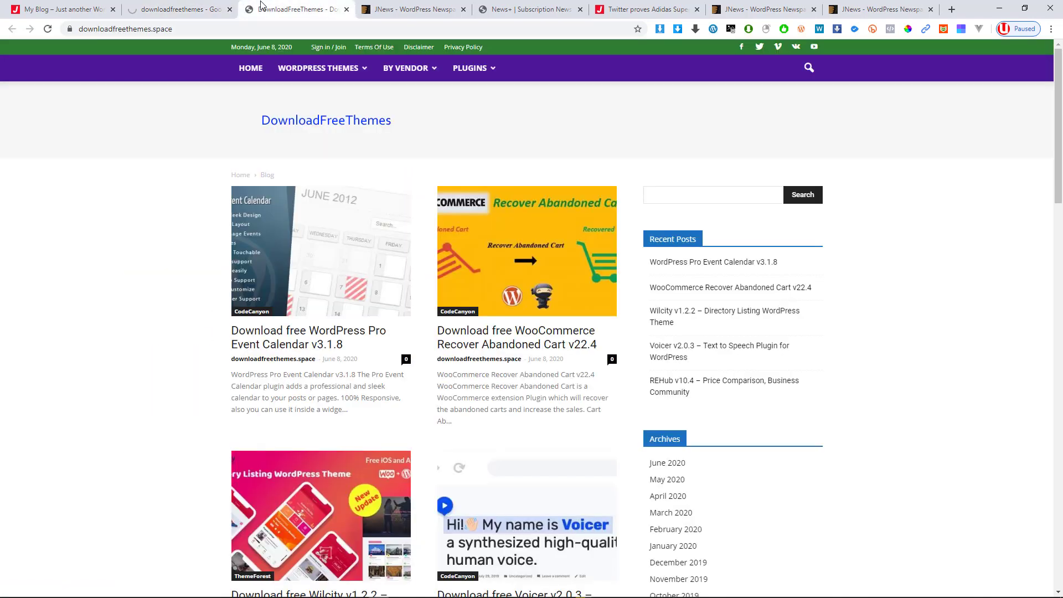
pyautogui.click(214, 7)
pyautogui.click(288, 3)
pyautogui.click(213, 7)
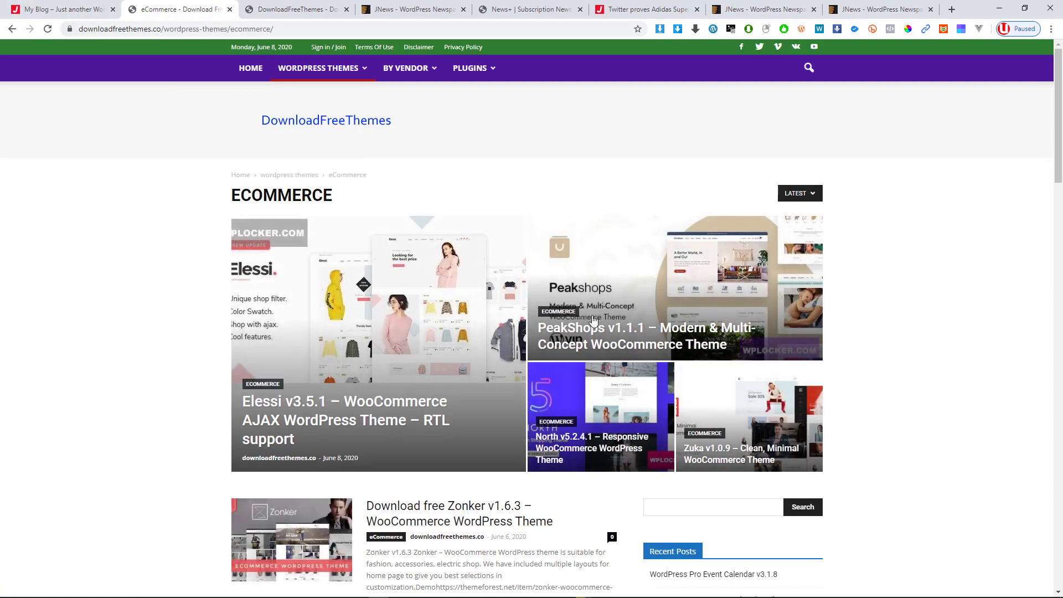
pyautogui.scroll(-20, 641, 332)
pyautogui.scroll(7, 641, 333)
pyautogui.scroll(13, 641, 333)
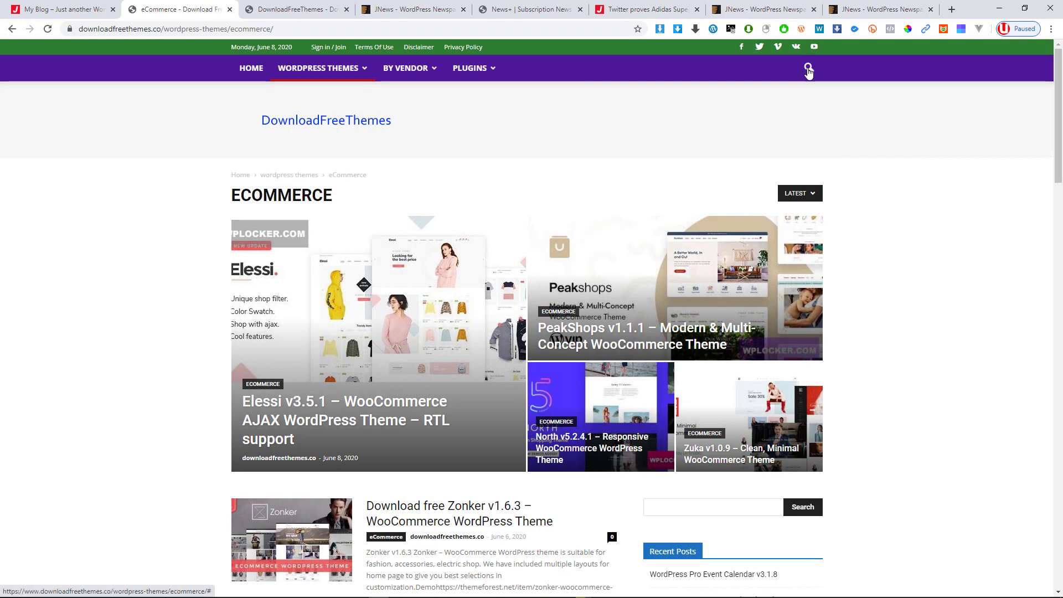
# Step: Search downloadfreethemes.co for "jnews" and open the JNews v7.0 post from the results
pyautogui.click(809, 69)
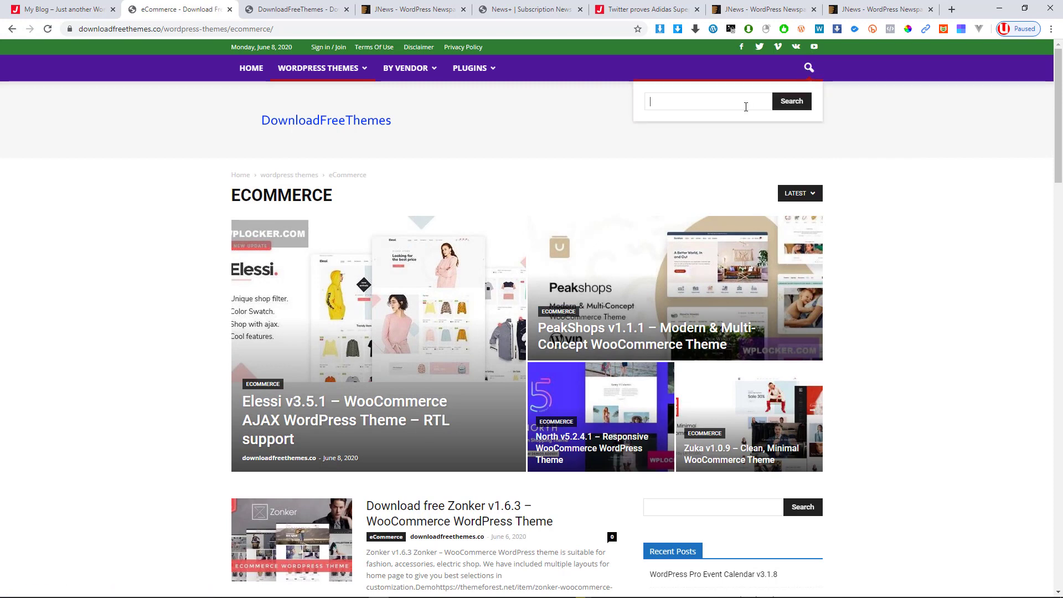
pyautogui.write('jnews')
pyautogui.press('Return')
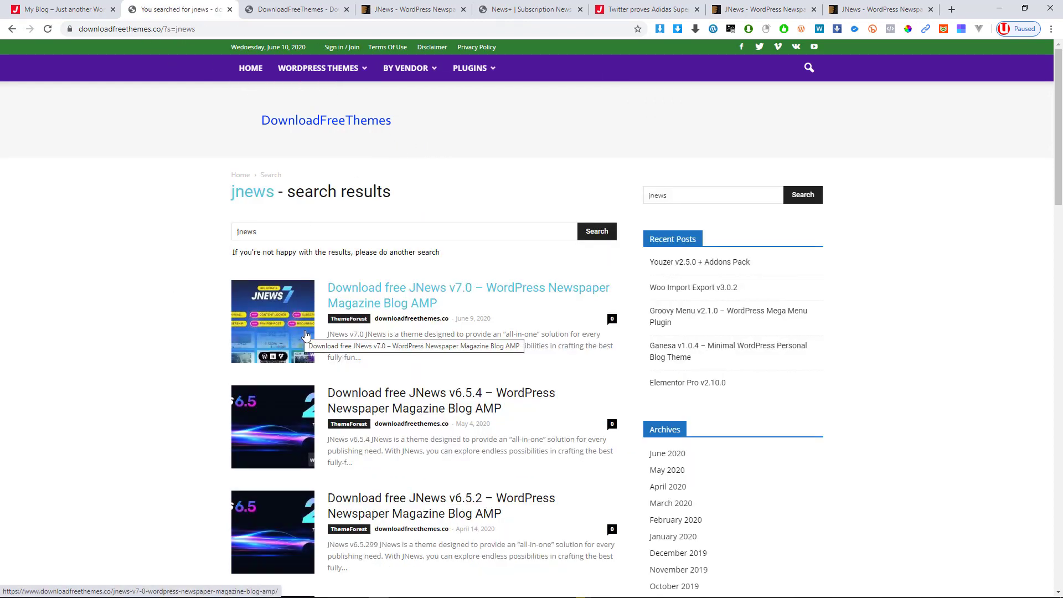
pyautogui.click(387, 303)
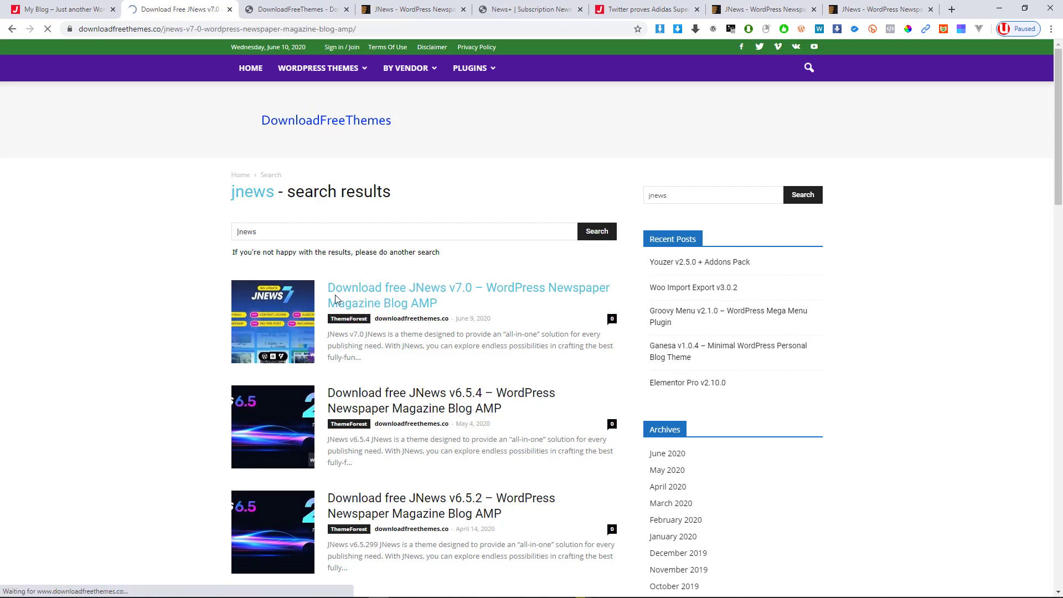
# Step: Switch to the downloadfreethemes.space homepage and search the site for "jnews"
pyautogui.click(271, 8)
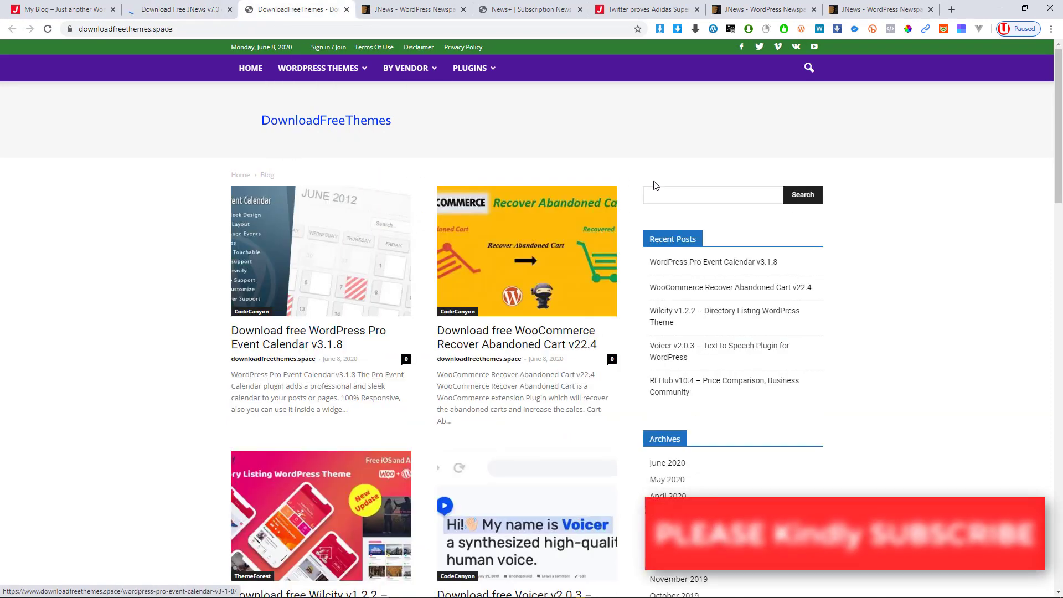
pyautogui.click(744, 191)
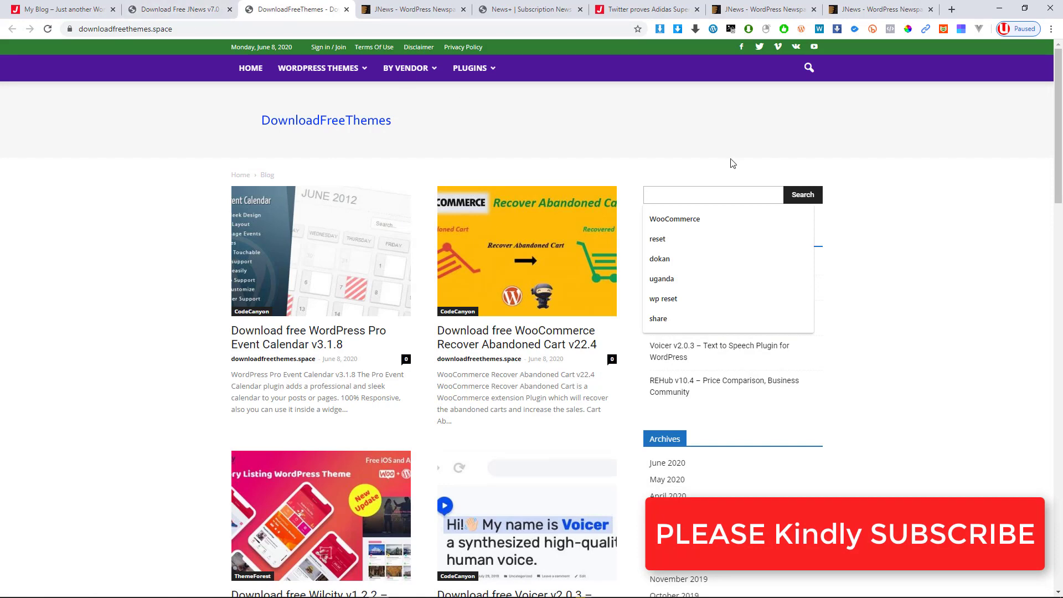
pyautogui.write('jnews')
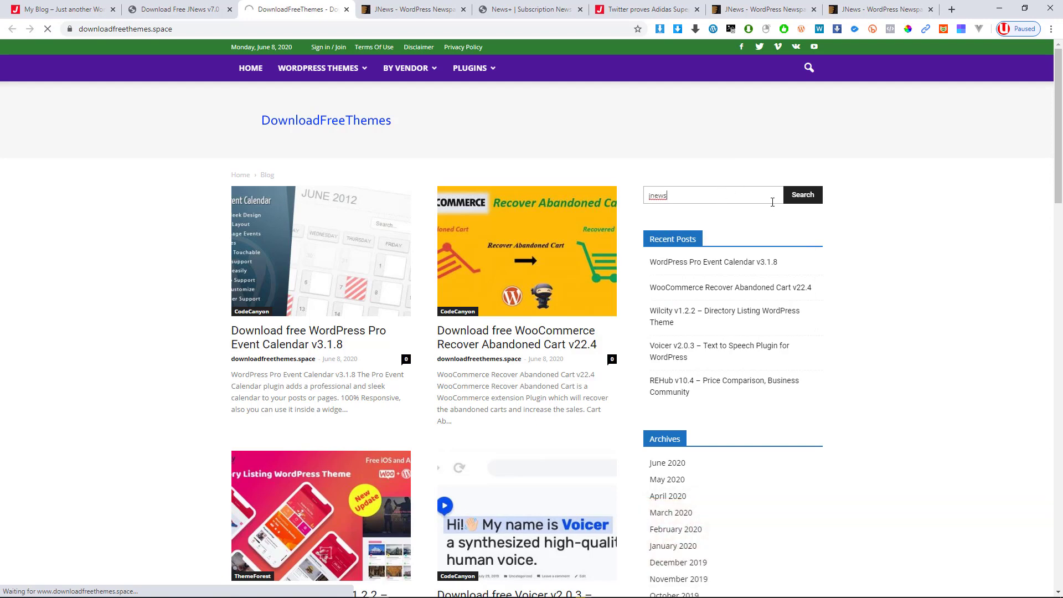
# Step: Return to the JNews v7.0 post on downloadfreethemes.co and inspect its description, older versions, share options and related articles
pyautogui.click(180, 9)
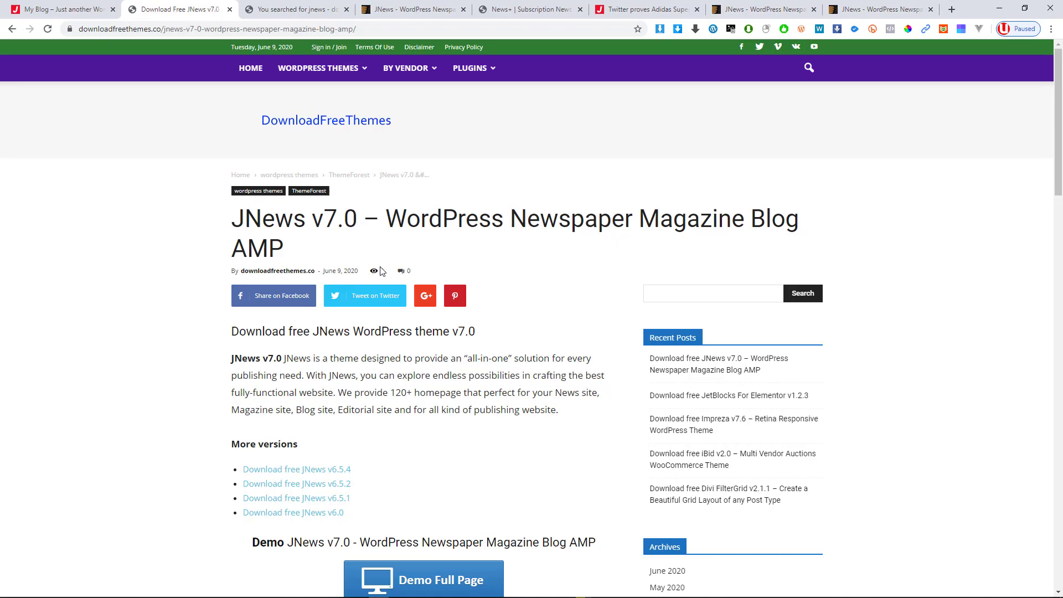
pyautogui.scroll(-11, 614, 359)
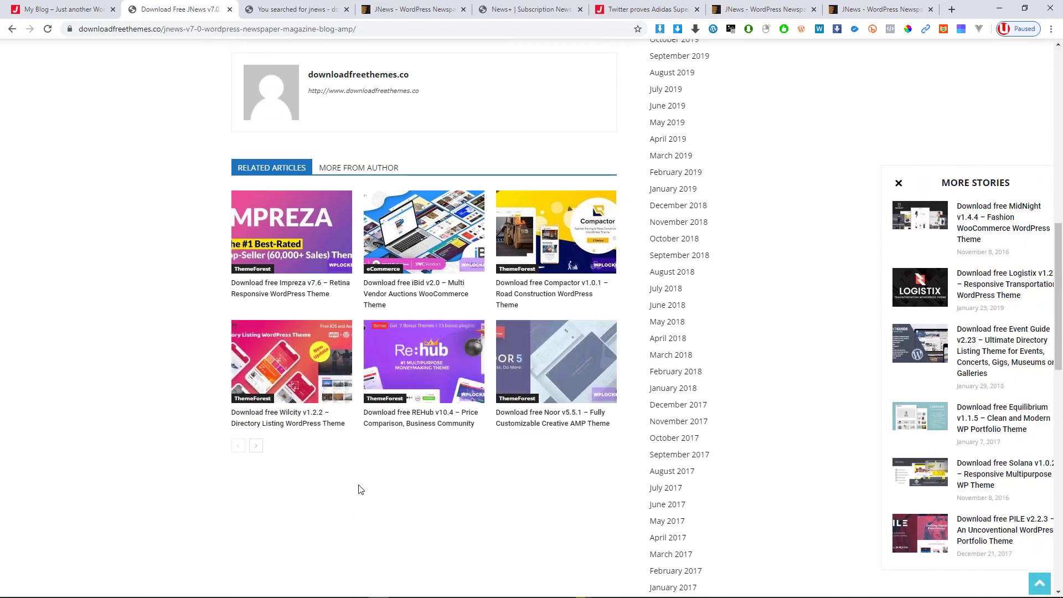
pyautogui.scroll(6, 348, 445)
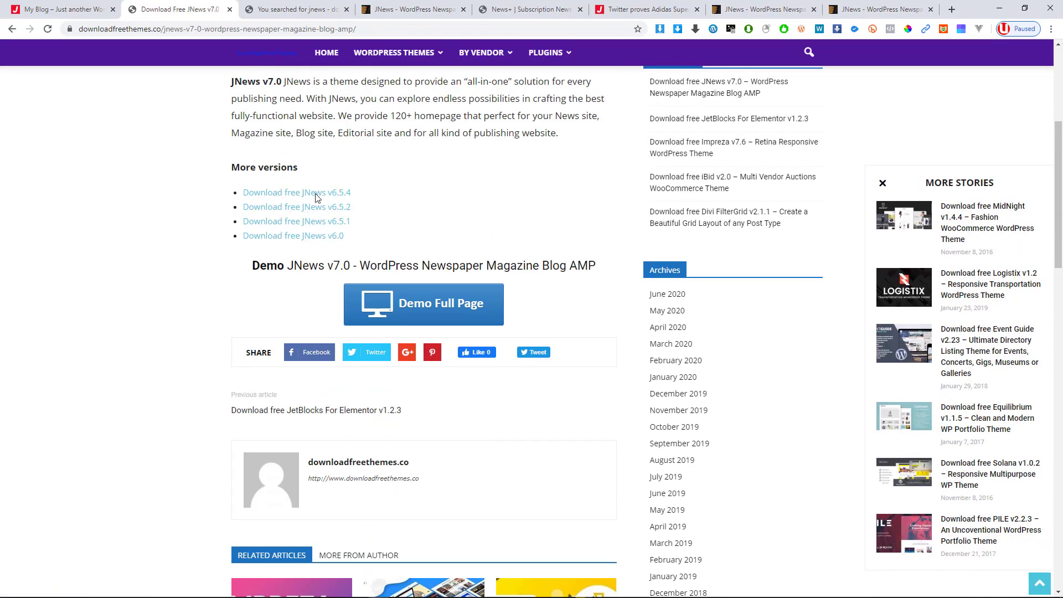
pyautogui.scroll(5, 338, 354)
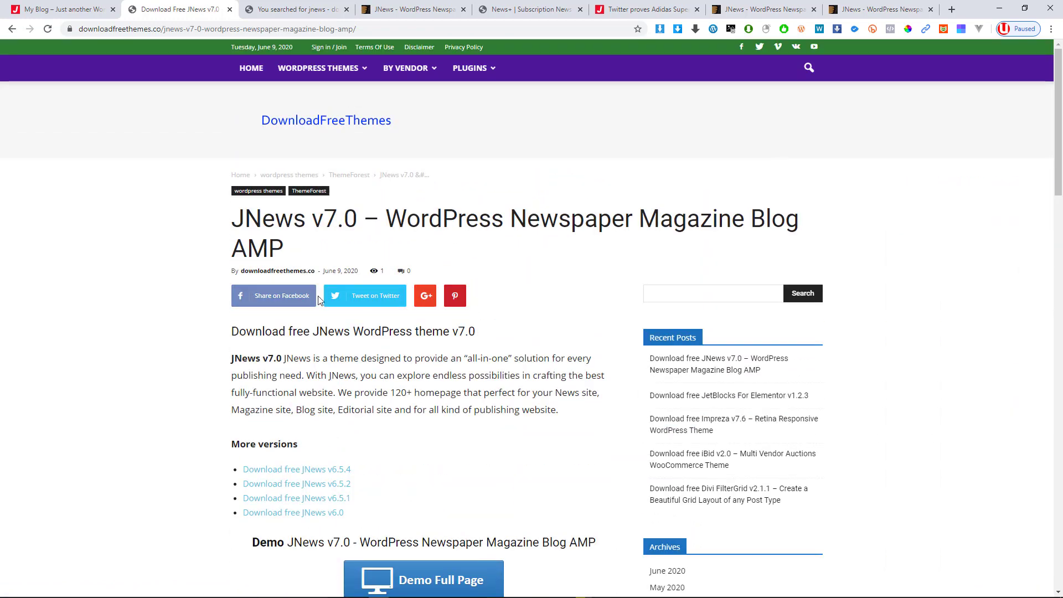
pyautogui.scroll(-6, 389, 370)
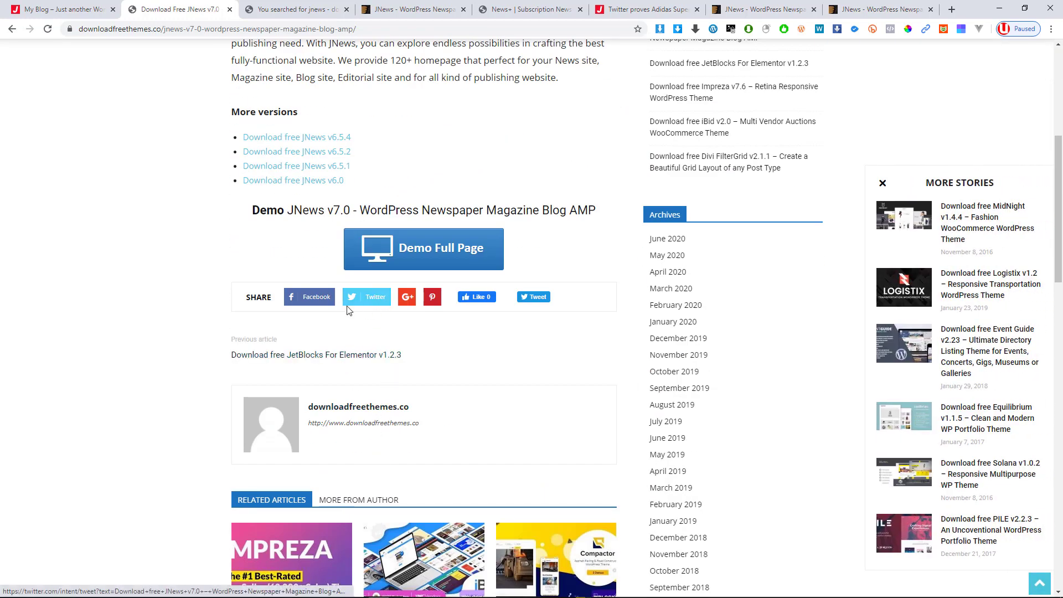
# Step: Try the Facebook share on the downloadfreethemes.co JNews v7.0 post and the Twitter share on the downloadfreethemes.space one, dismissing the share window
pyautogui.click(306, 299)
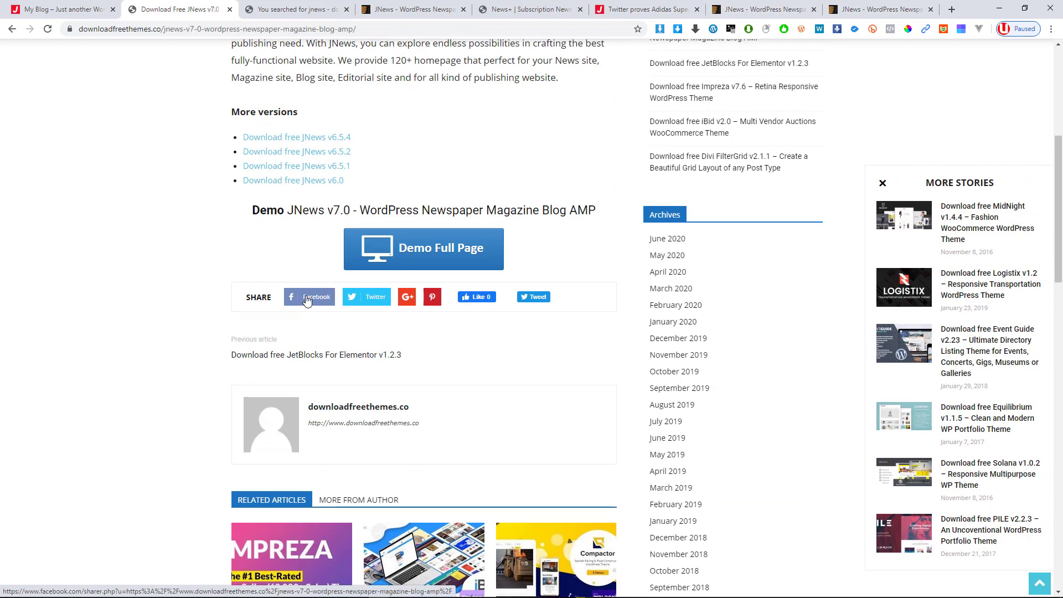
pyautogui.click(351, 37)
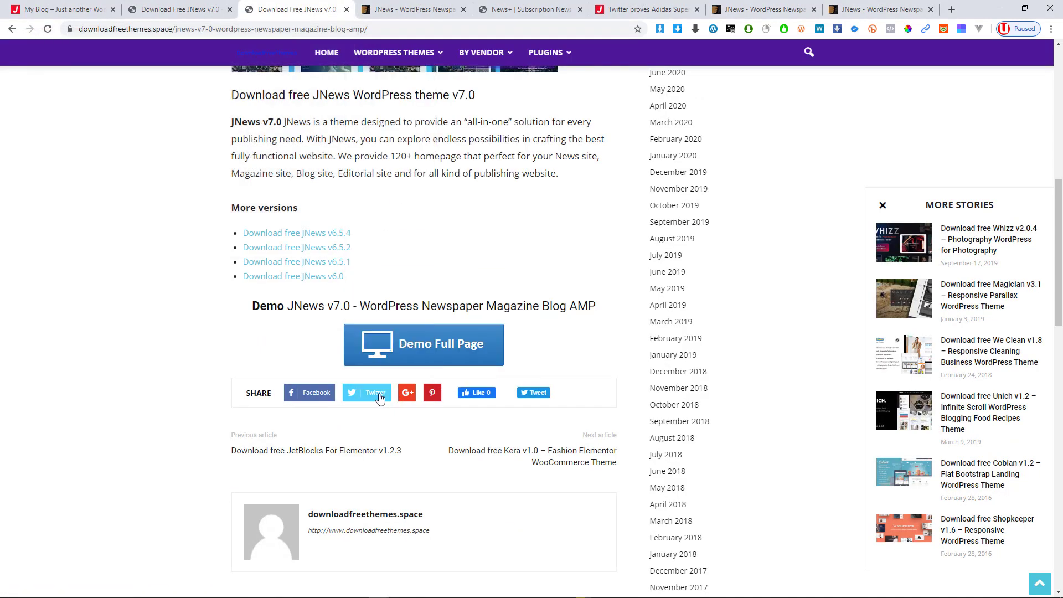
pyautogui.click(373, 394)
pyautogui.click(674, 165)
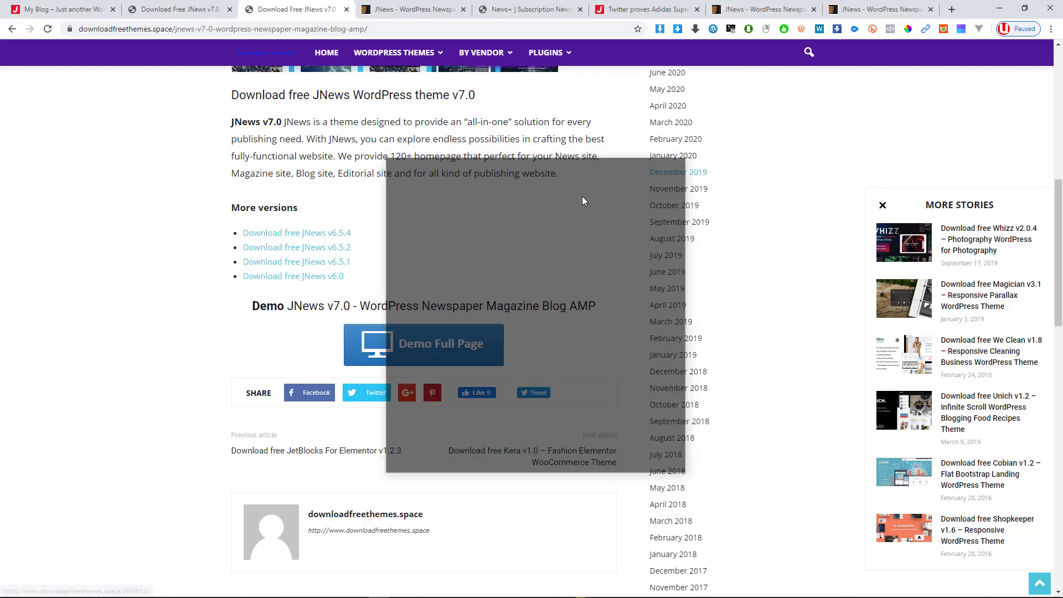
# Step: Examine the JNews v7.0 post on downloadfreethemes.space from its title and tags down to the share options
pyautogui.scroll(4, 418, 282)
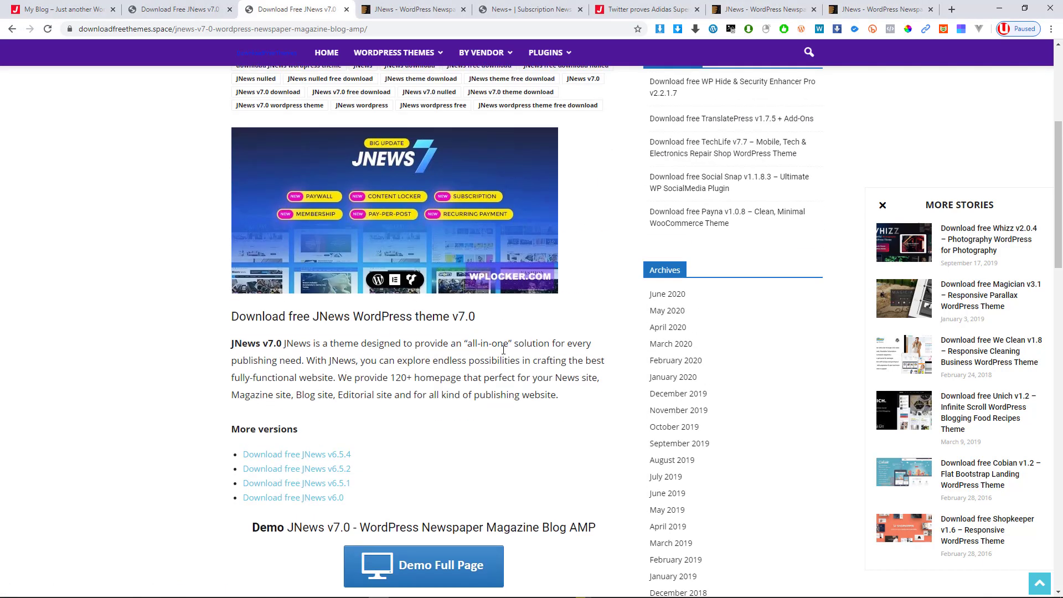
pyautogui.scroll(3, 503, 350)
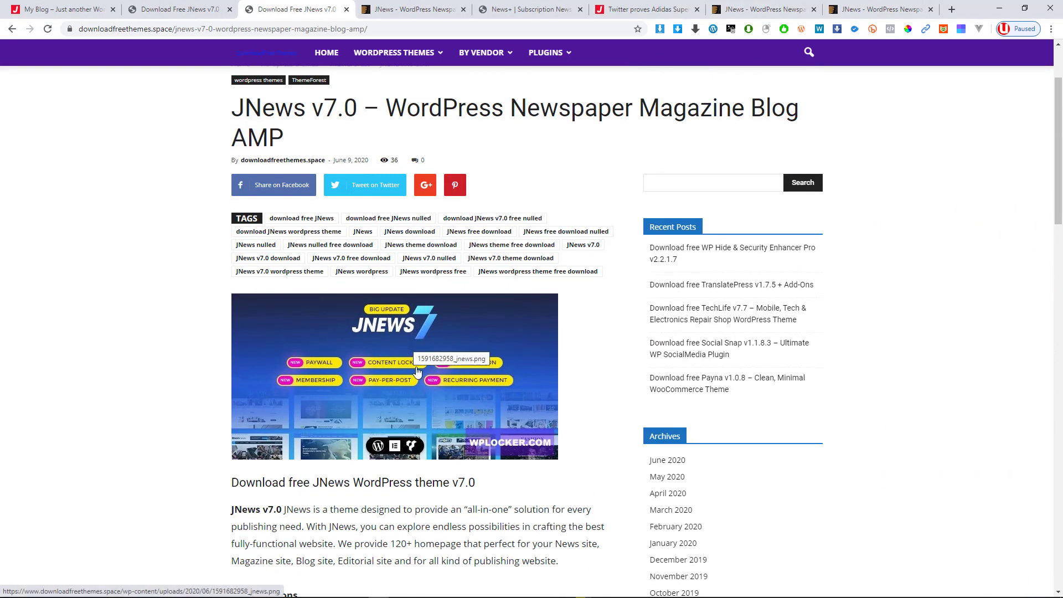
pyautogui.scroll(-7, 479, 419)
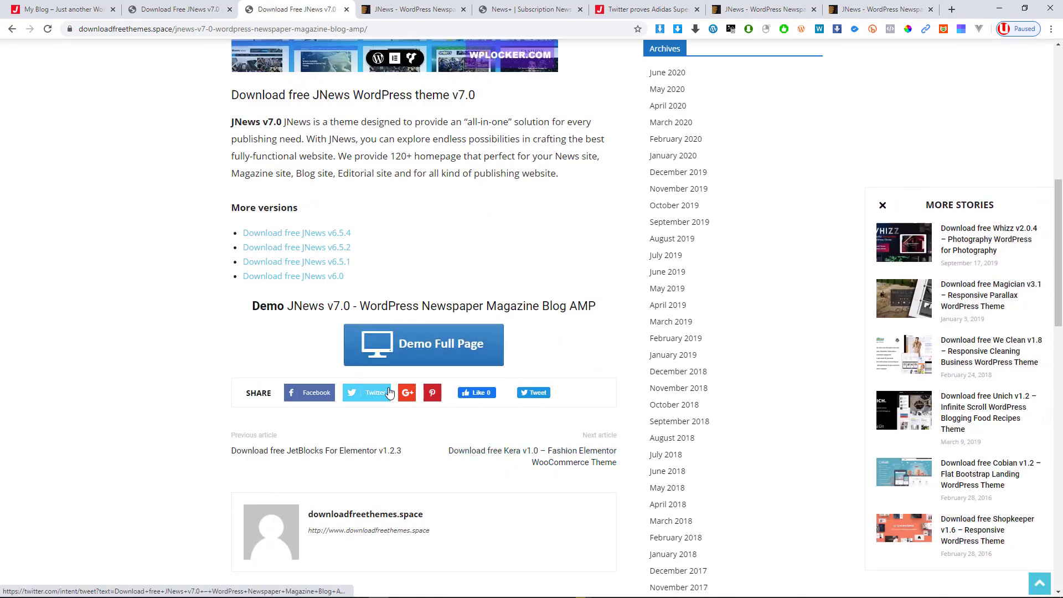
# Step: Examine the JNews v7.0 post on downloadfreethemes.space for a download link, trying the next article's link along the way
pyautogui.scroll(-15, 390, 294)
pyautogui.scroll(8, 332, 266)
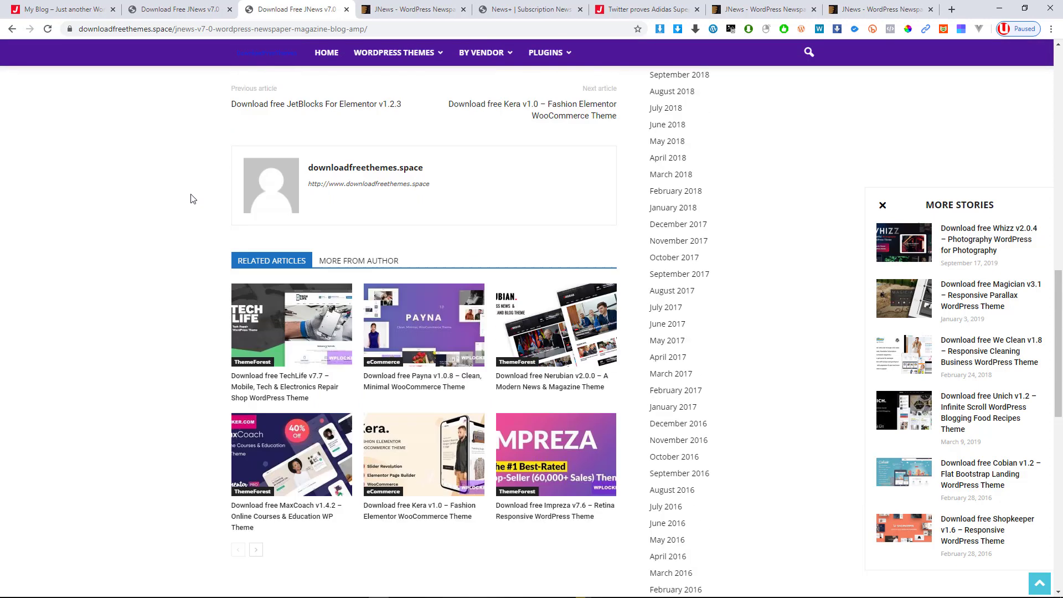
pyautogui.click(543, 119)
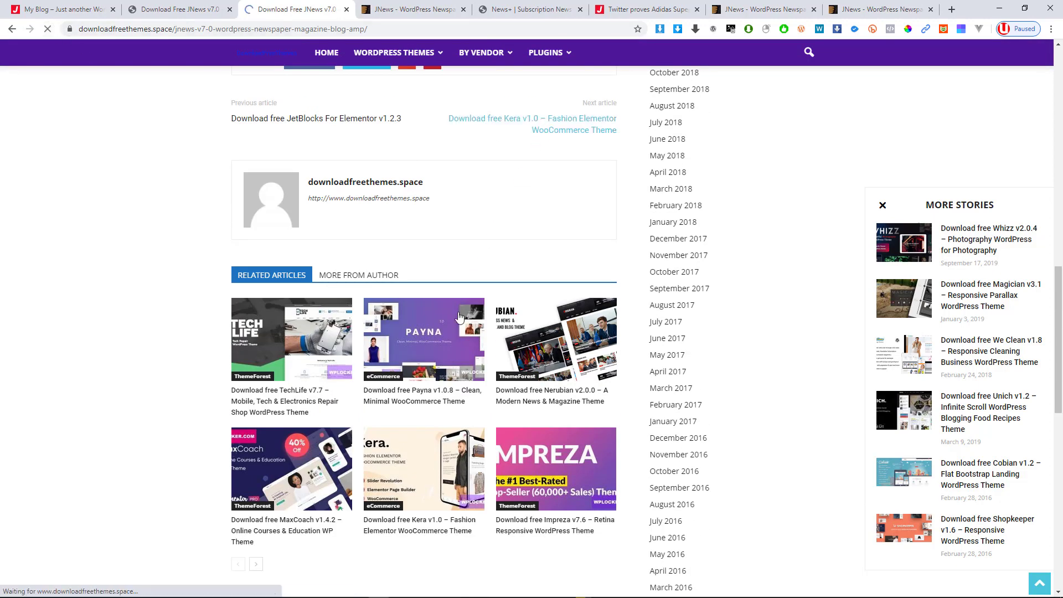
pyautogui.scroll(4, 461, 310)
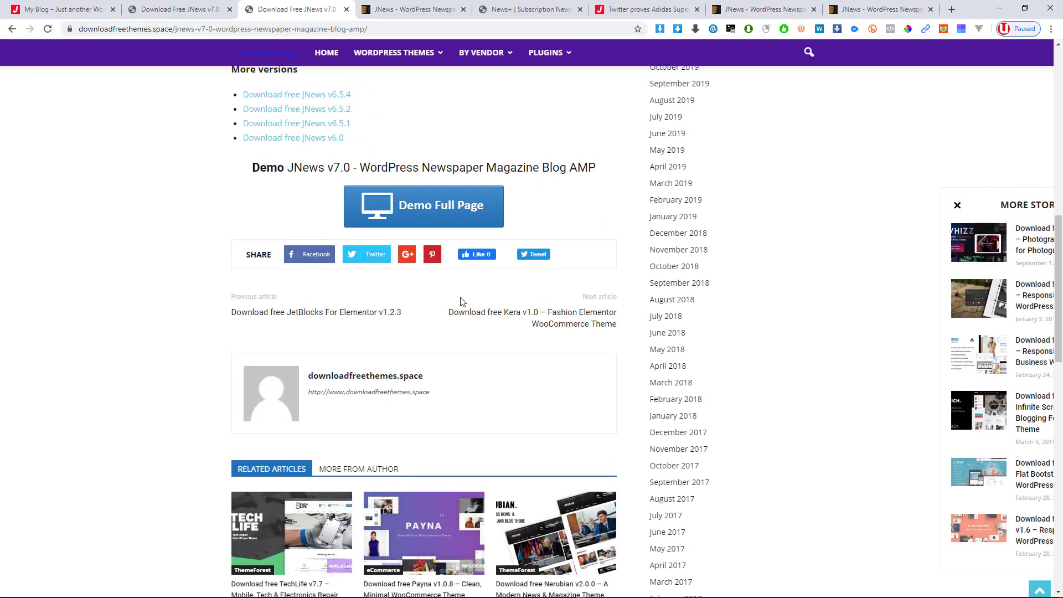
pyautogui.scroll(1, 398, 310)
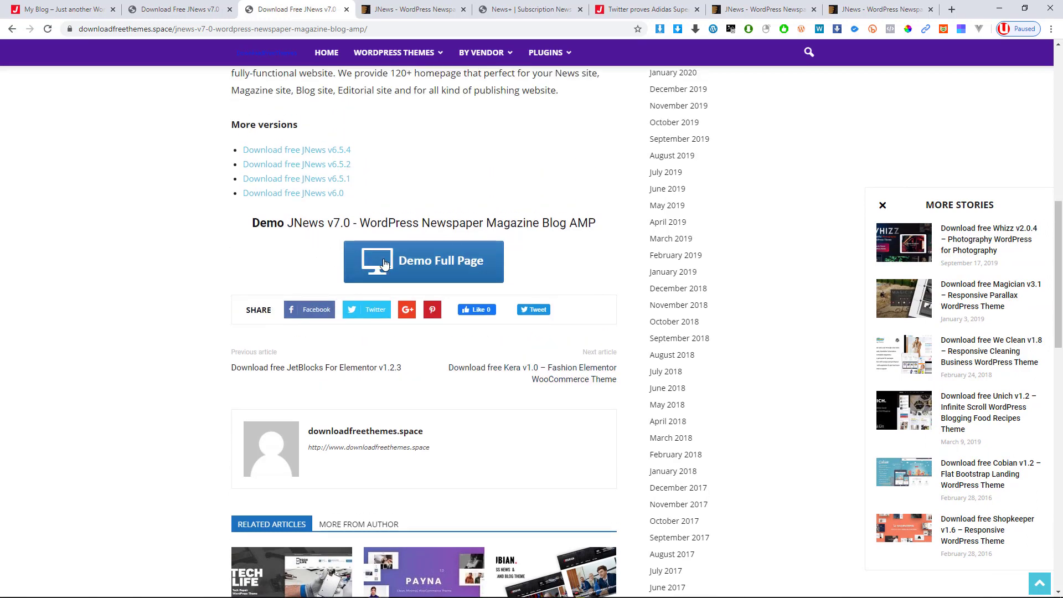
pyautogui.scroll(9, 402, 510)
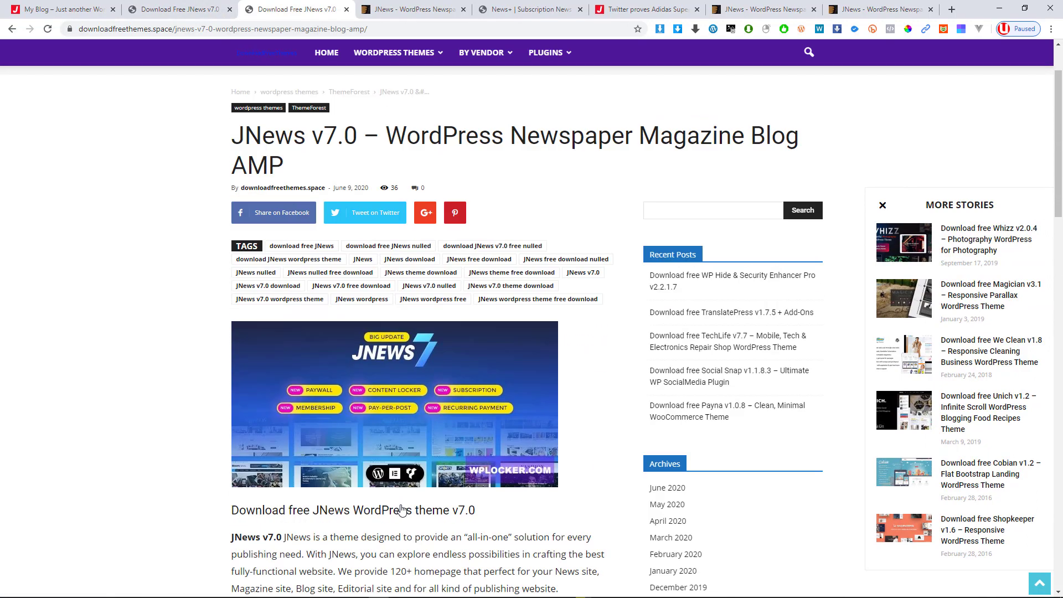
# Step: Open the JNews v6.5.4 post from the older versions and download the theme archive 121211_jnews654.zip through its direct link
pyautogui.scroll(-5, 403, 510)
pyautogui.click(346, 385)
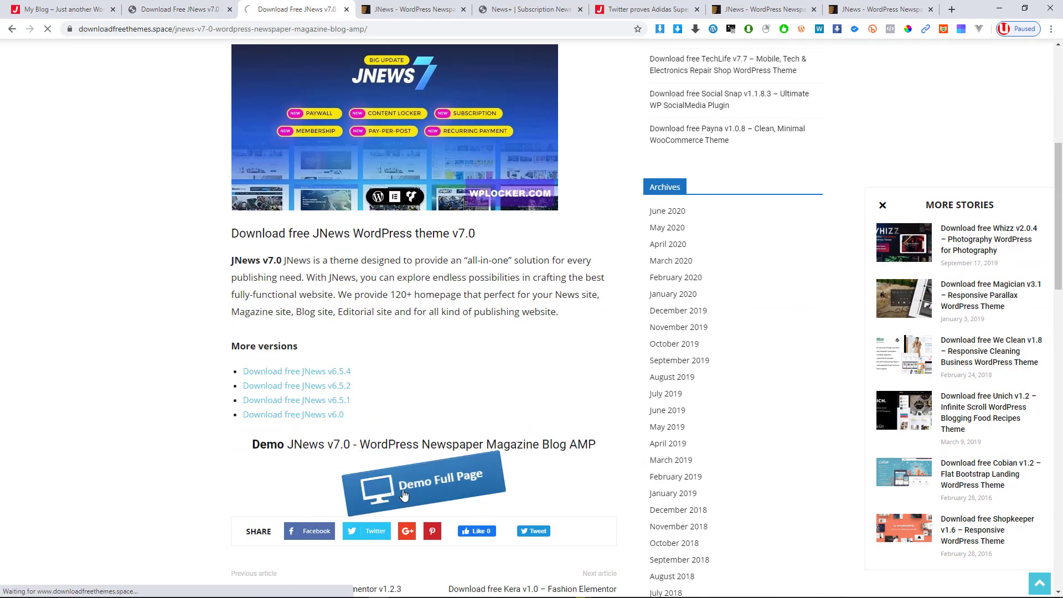
pyautogui.scroll(-12, 463, 444)
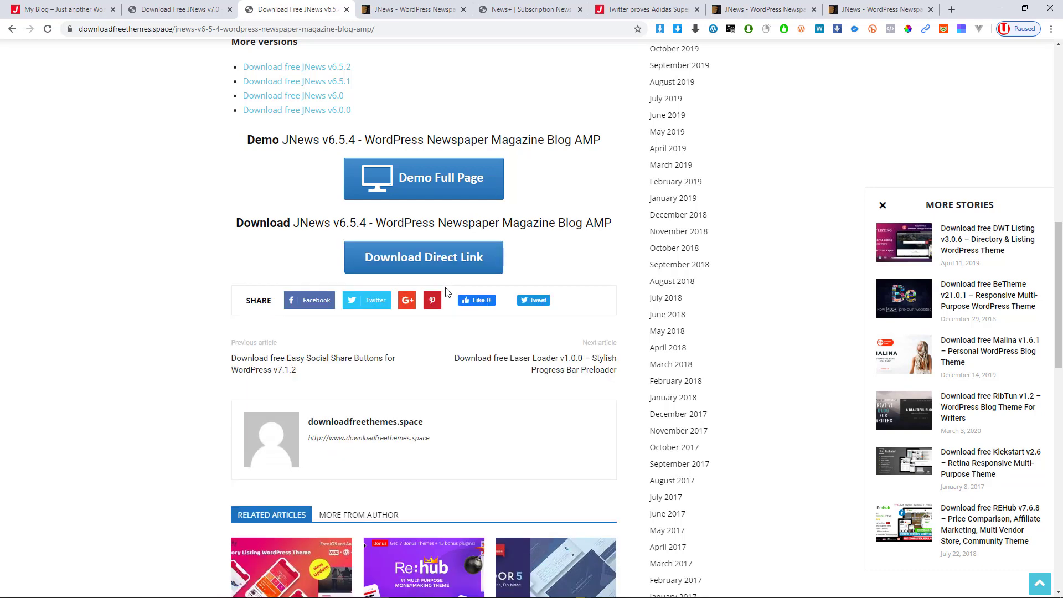
pyautogui.click(419, 265)
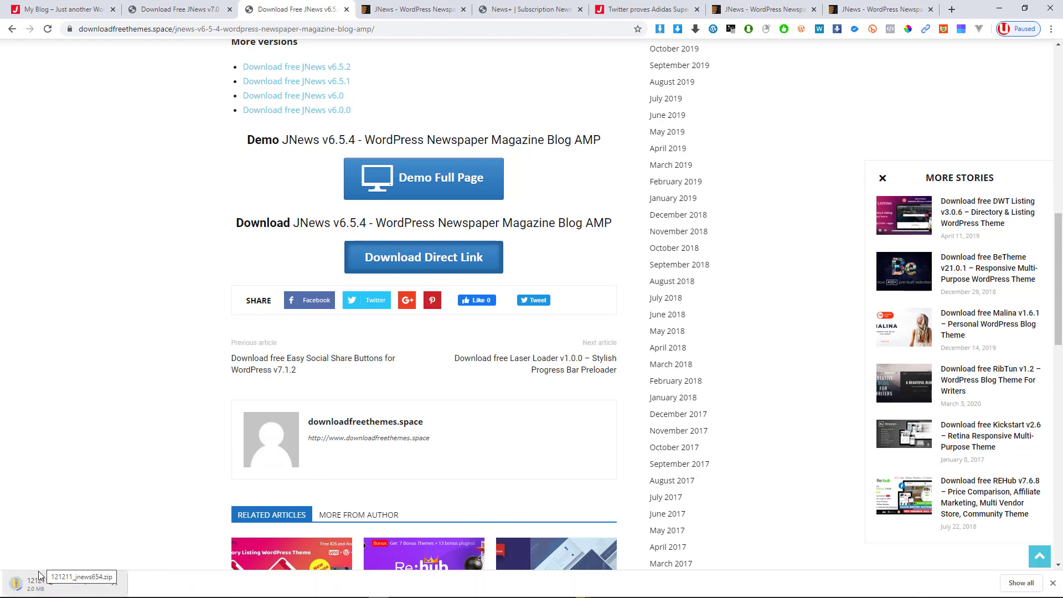
pyautogui.scroll(2, 36, 531)
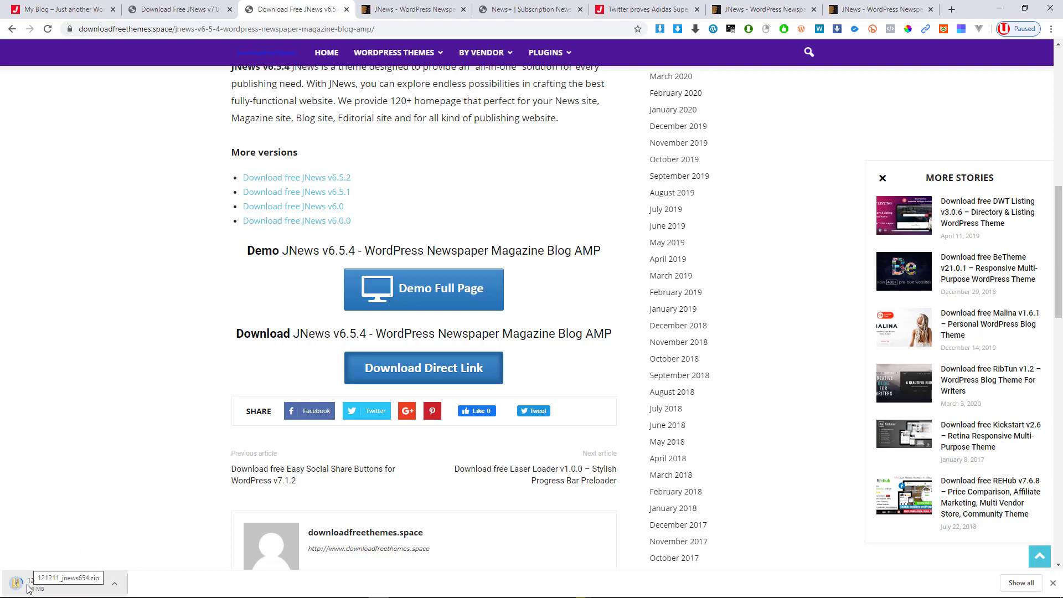
# Step: Load sumayya.zahrawears.com/wp/ in place of the ThemeForest preview and look over the site's homepage
pyautogui.click(292, 27)
pyautogui.click(370, 4)
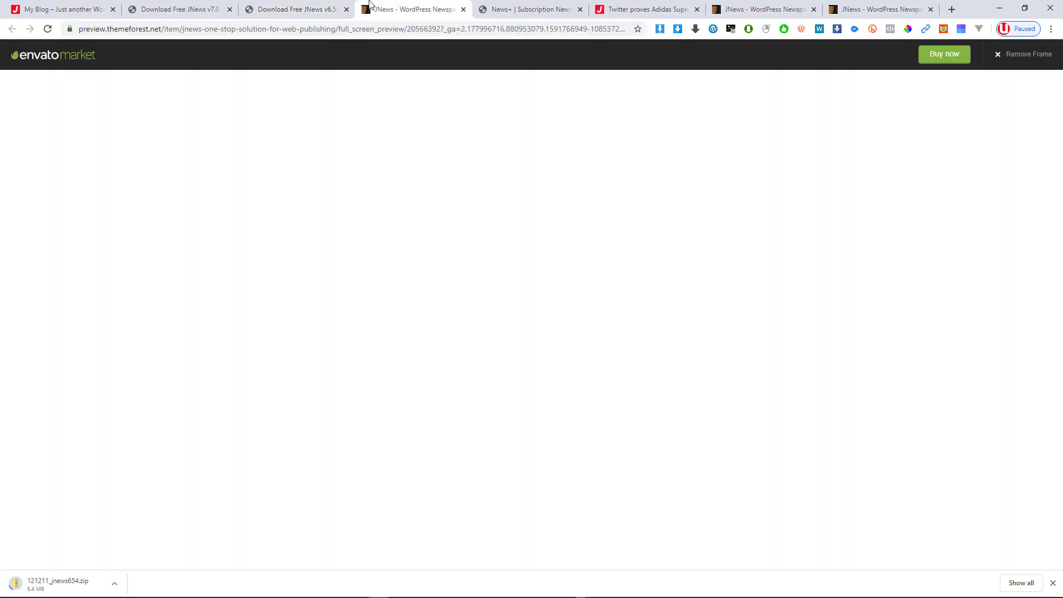
pyautogui.click(351, 29)
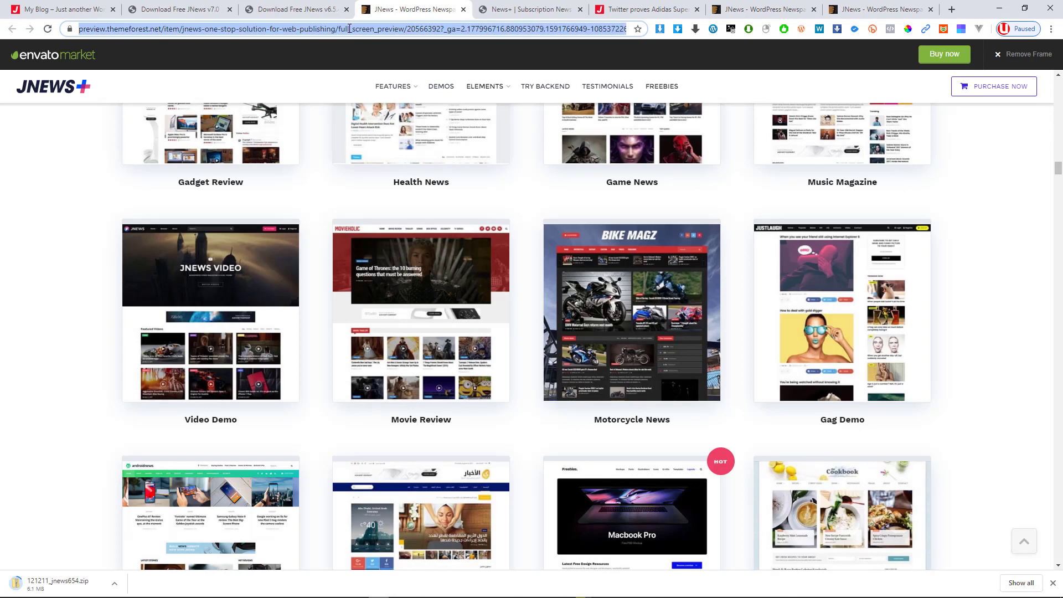
pyautogui.write('sumayya.zahrawears.com/wp/')
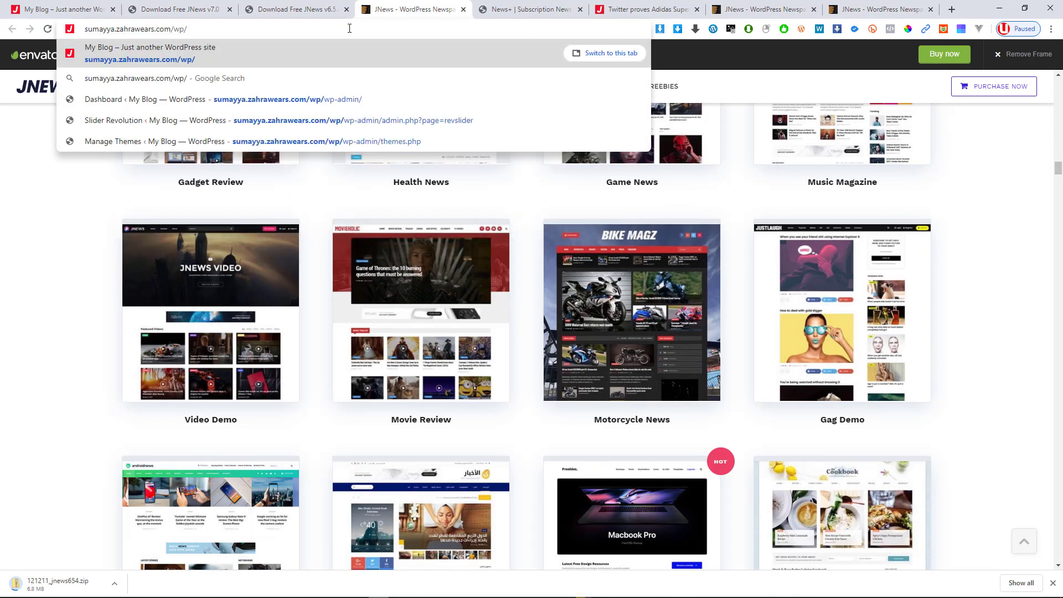
pyautogui.press('Return')
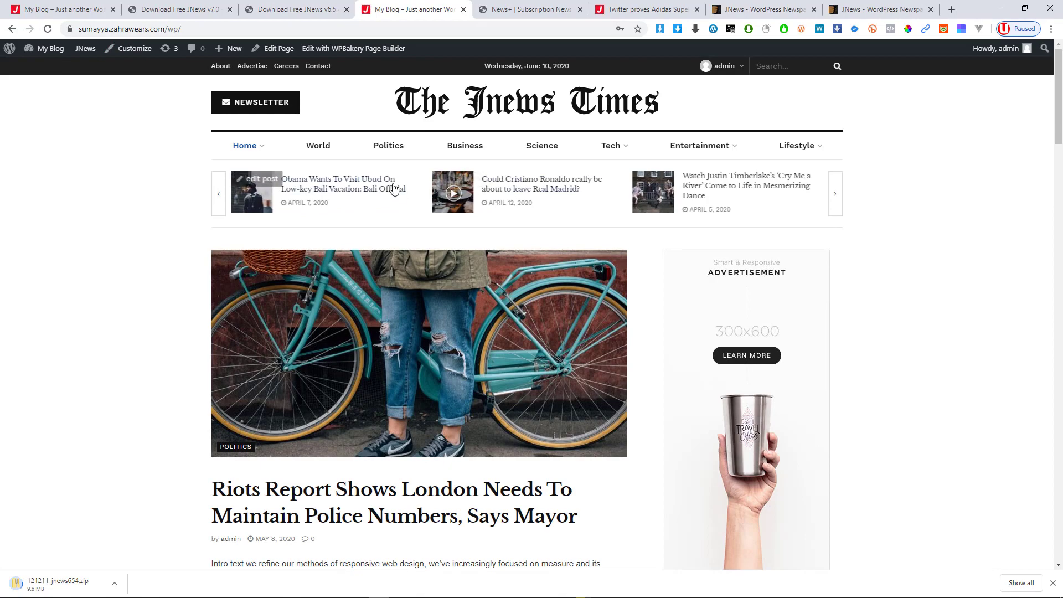
pyautogui.scroll(-6, 460, 255)
pyautogui.scroll(-5, 460, 254)
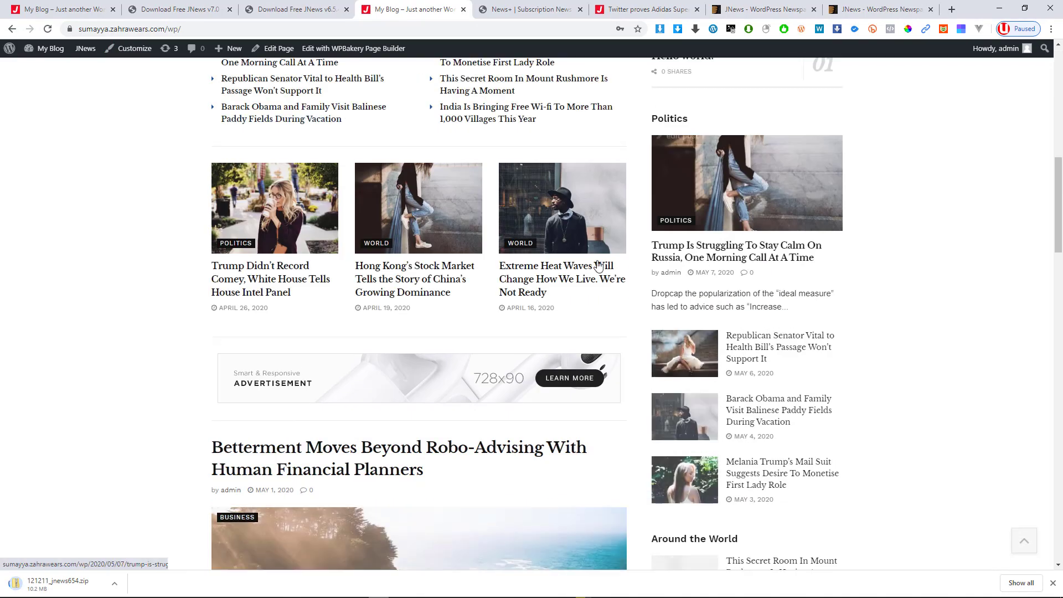
pyautogui.scroll(7, 460, 255)
# Step: Open the WordPress admin dashboard of My Blog and display its installed themes
pyautogui.click(43, 49)
pyautogui.scroll(-10, 796, 289)
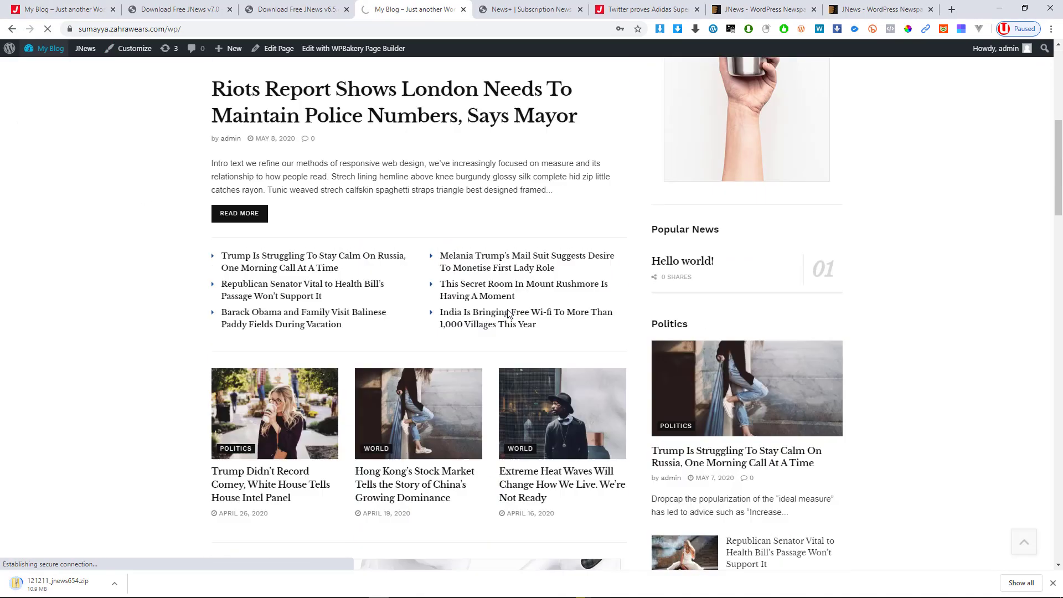
pyautogui.scroll(8, 193, 310)
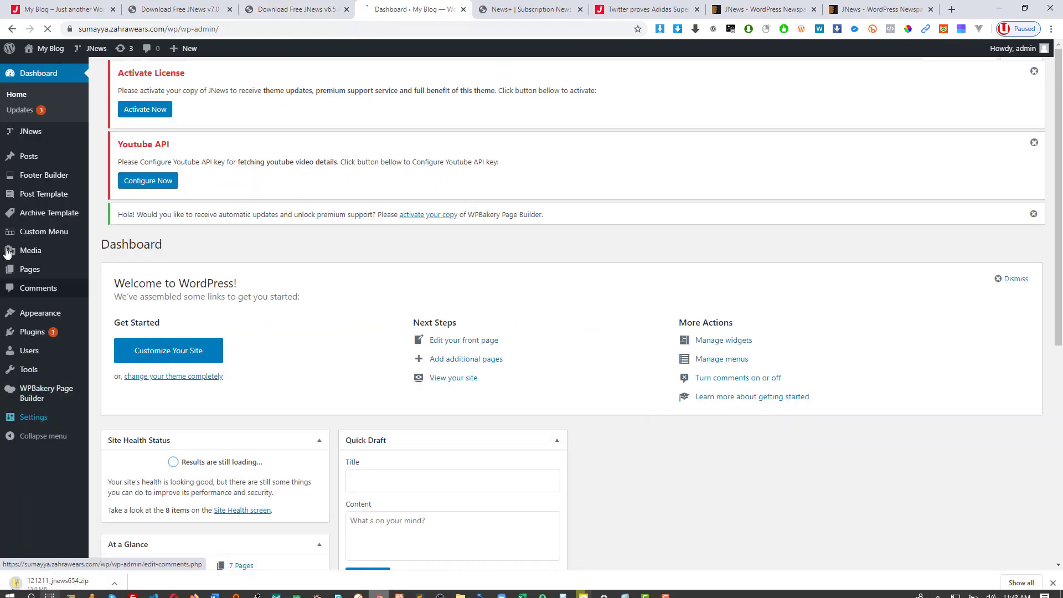
pyautogui.moveTo(31, 320)
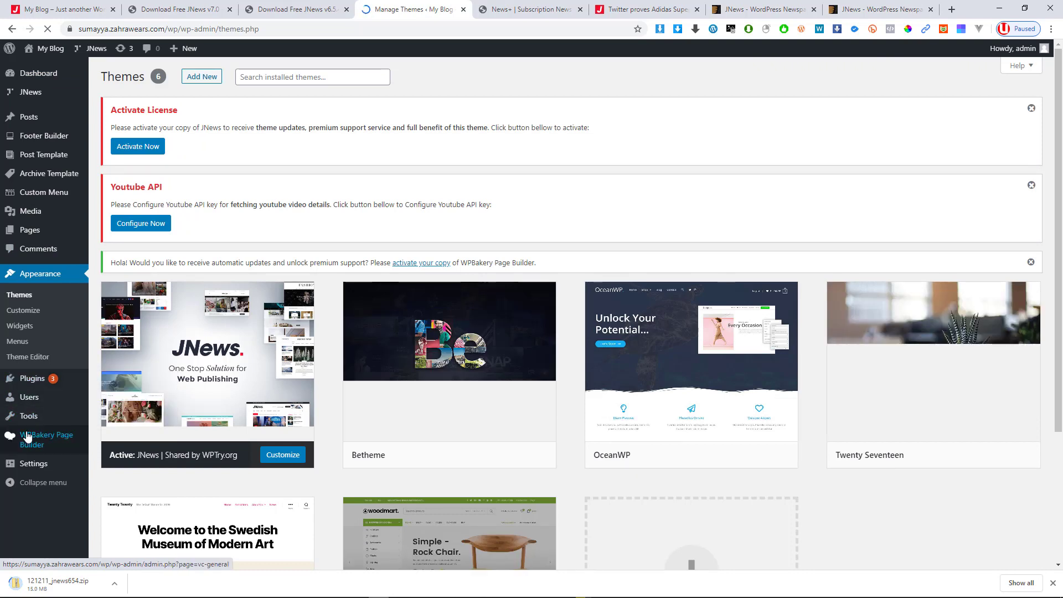
# Step: Reset the WordPress site with the WP Reset tool, reactivating only the WP Reset plugin and confirming with "reset"
pyautogui.moveTo(27, 418)
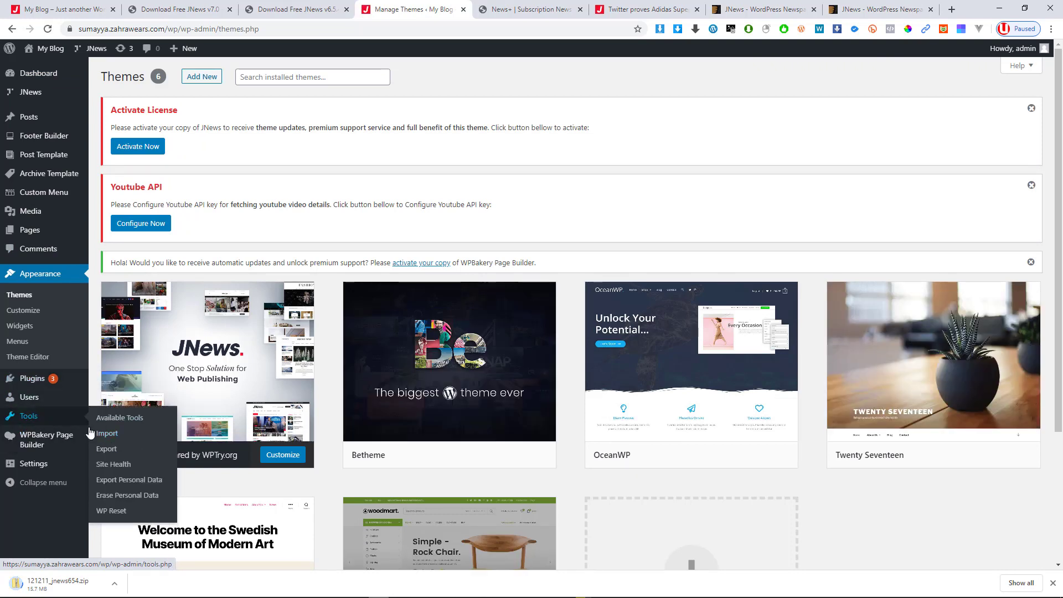
pyautogui.click(118, 511)
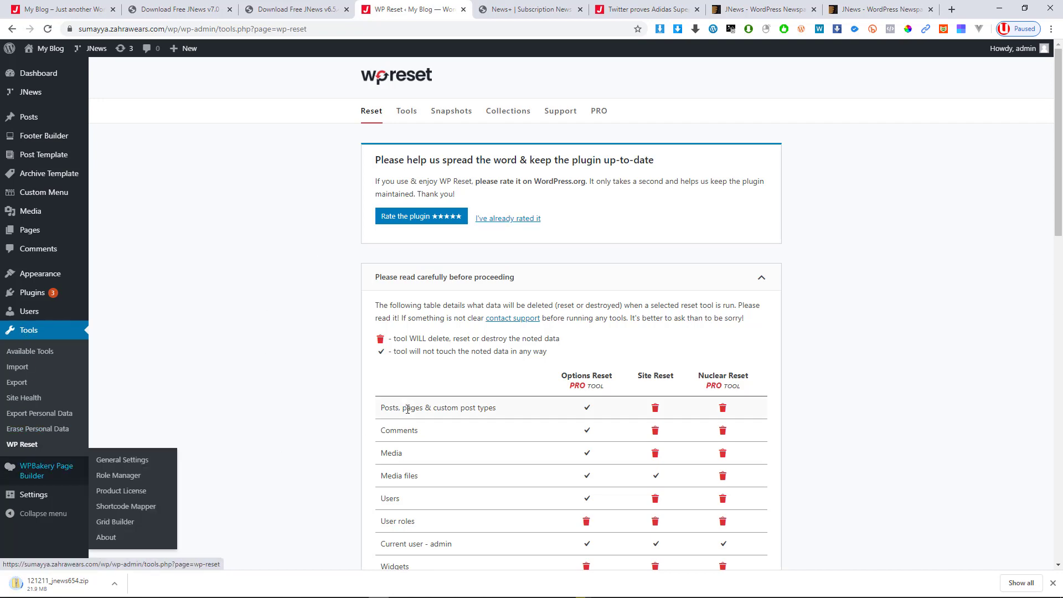
pyautogui.scroll(-10, 430, 409)
pyautogui.scroll(-6, 581, 469)
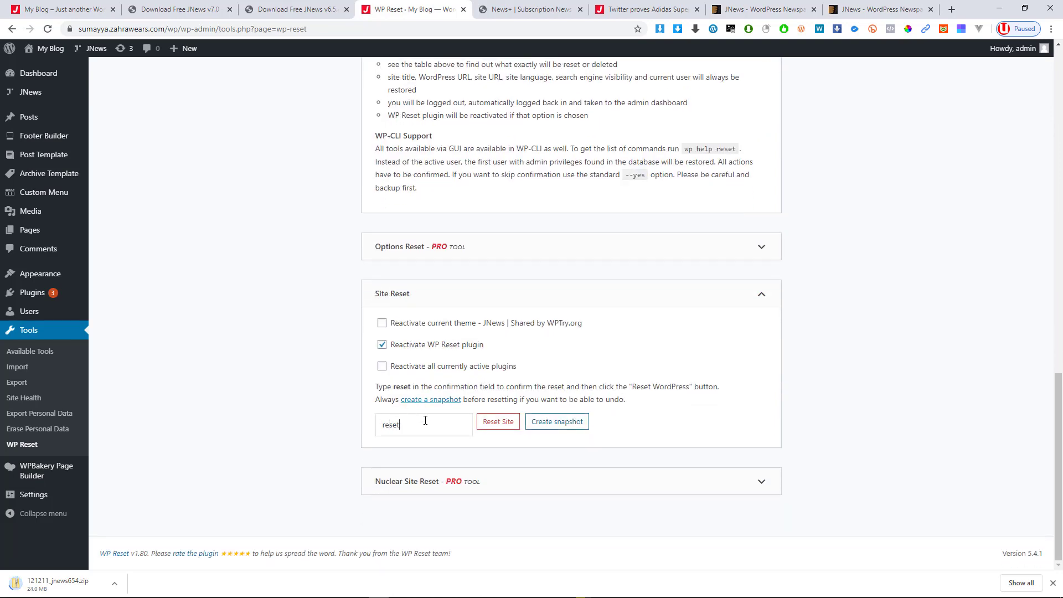
pyautogui.click(506, 424)
pyautogui.click(514, 389)
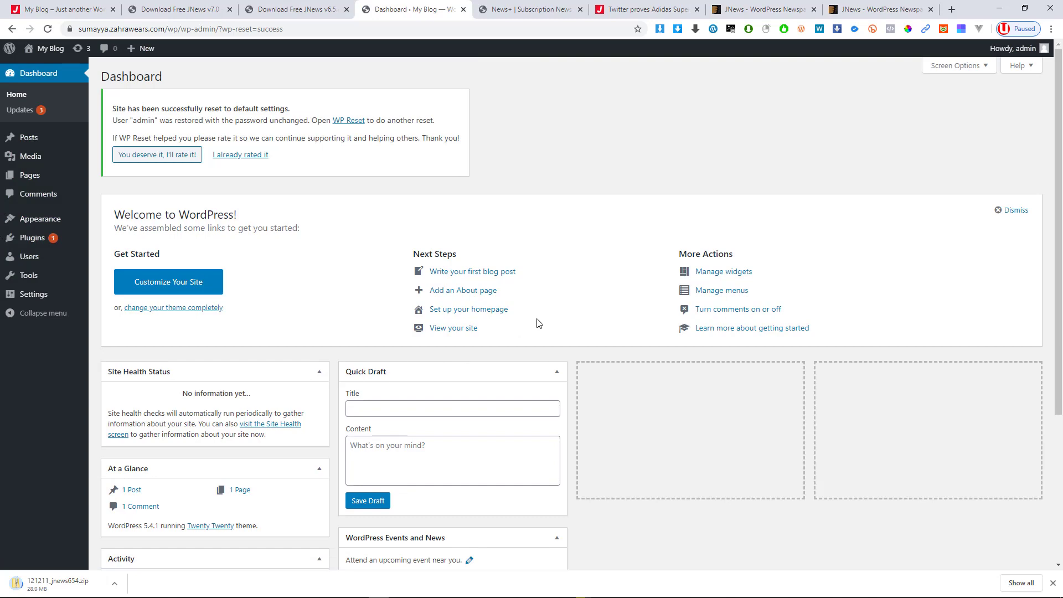
# Step: Check the dashboard and front page of the reset site, and return to the dashboard
pyautogui.scroll(-5, 436, 294)
pyautogui.scroll(5, 430, 288)
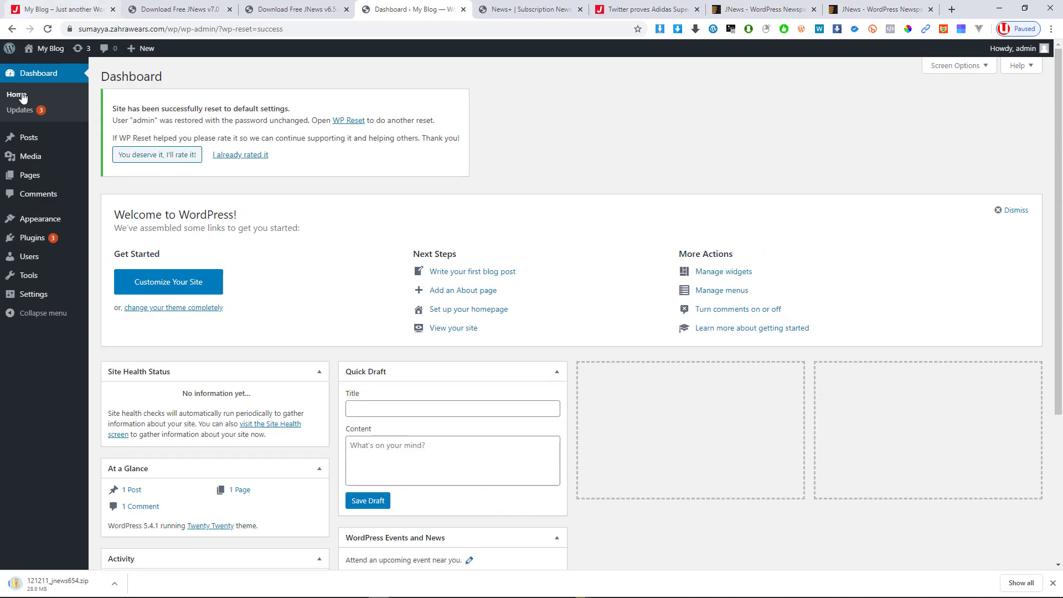
pyautogui.click(47, 48)
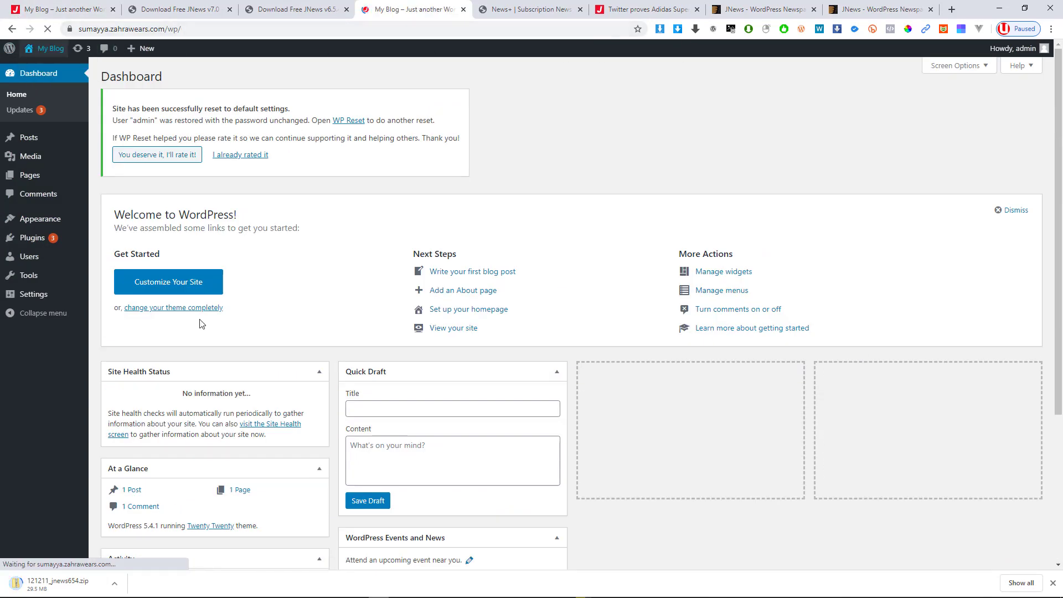
pyautogui.scroll(-5, 151, 415)
pyautogui.scroll(5, 269, 330)
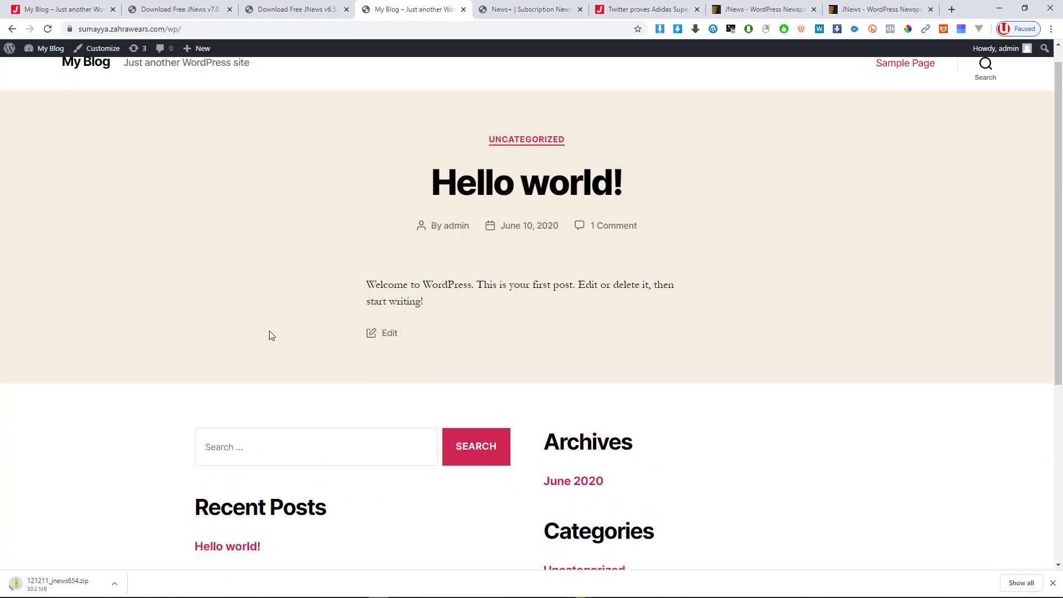
pyautogui.scroll(1, 271, 327)
pyautogui.moveTo(40, 62)
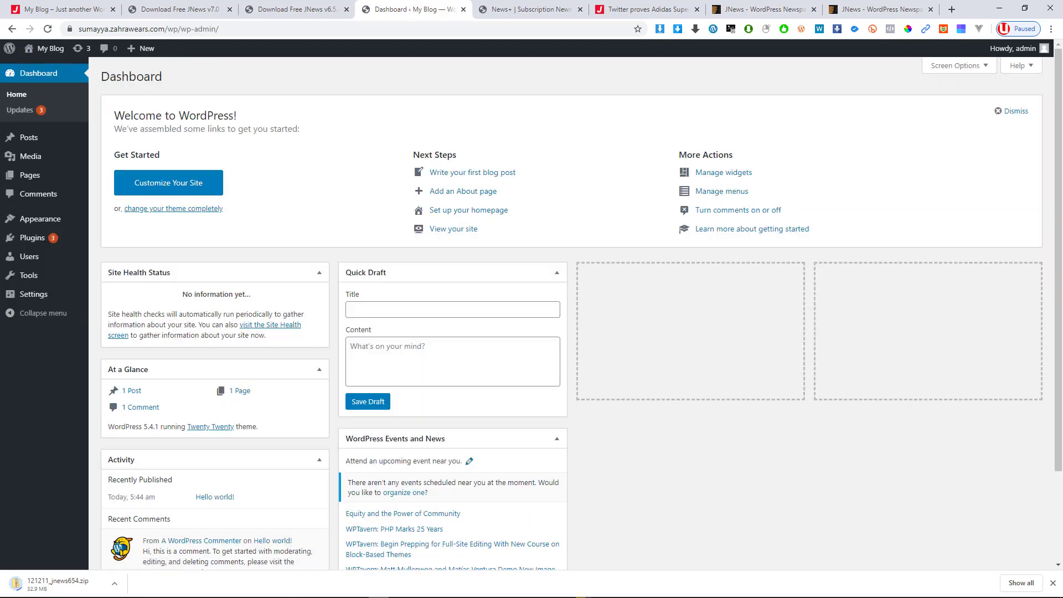
# Step: Switch to the File Explorer window showing the jNews folder in My Themes and maximize it
pyautogui.moveTo(236, 597)
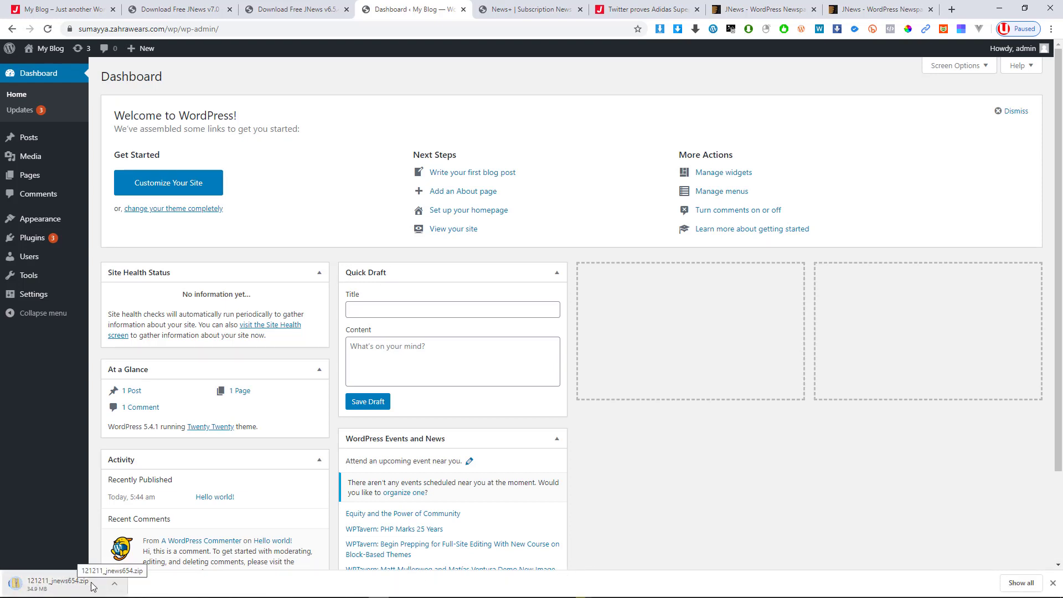
pyautogui.hotkey('alt', 'Tab')
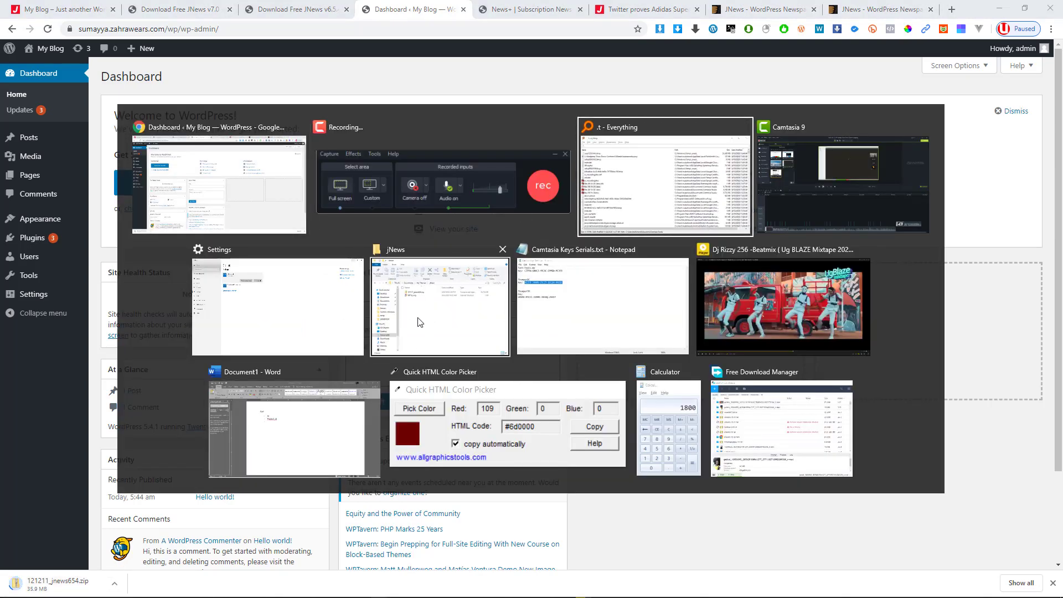
pyautogui.click(411, 281)
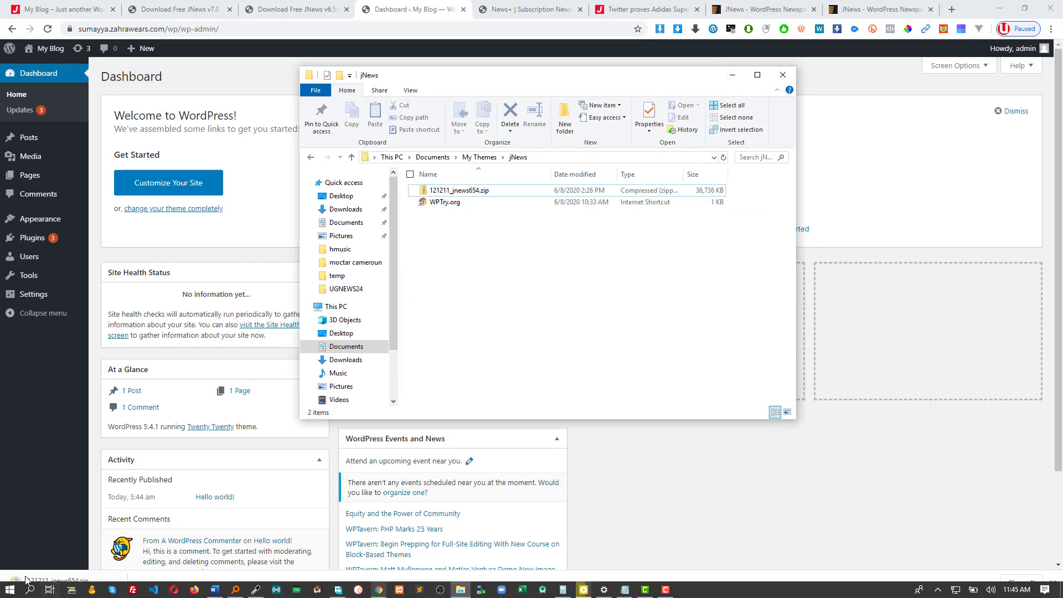
pyautogui.click(758, 74)
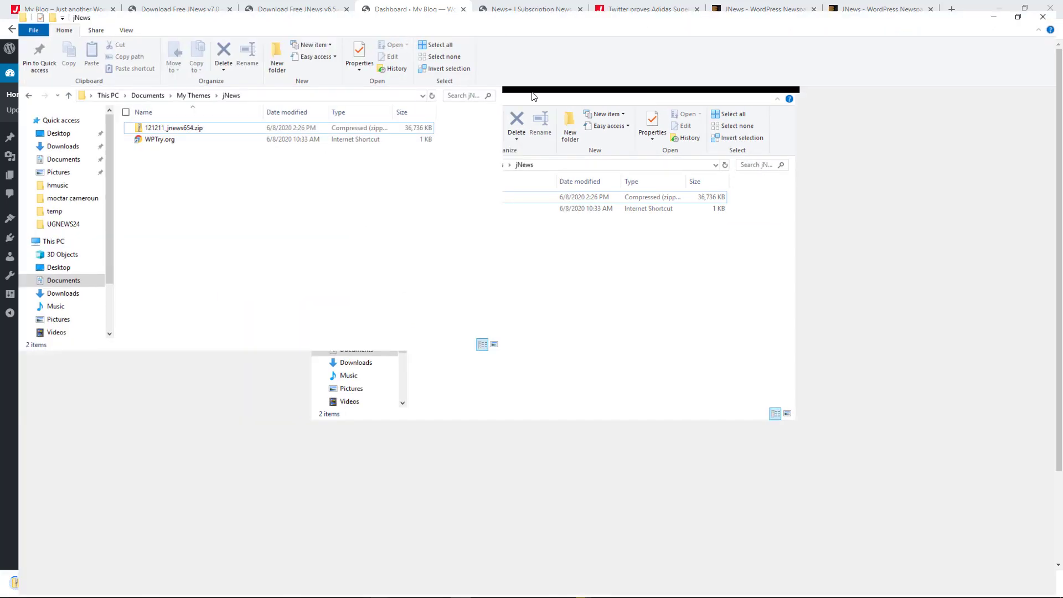
# Step: Extract 121211_jnews654.zip with 7-Zip into a 121211_jnews654 subfolder and open that folder
pyautogui.click(174, 121)
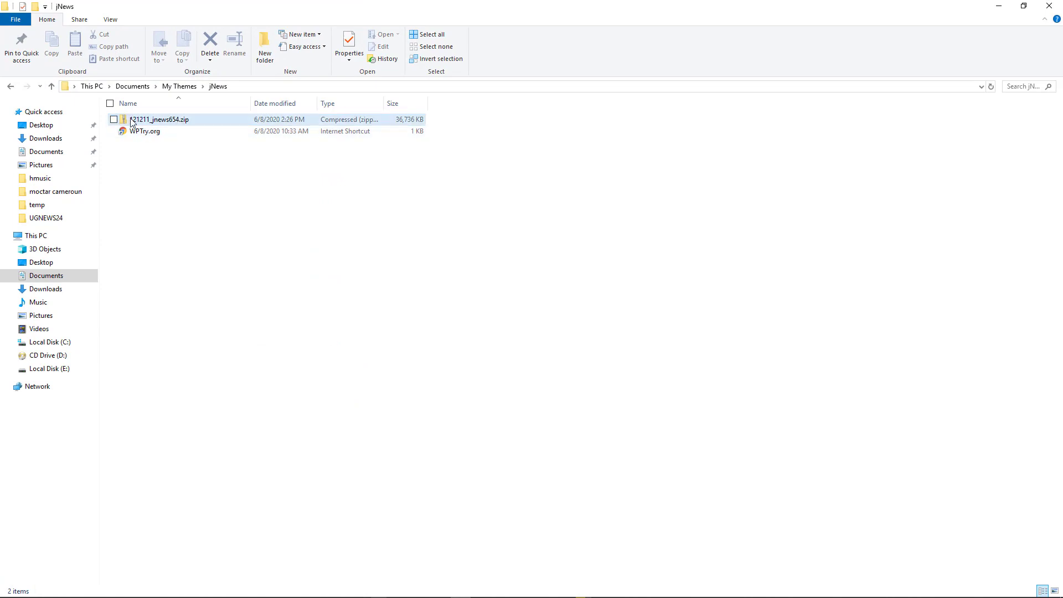
pyautogui.rightClick(153, 124)
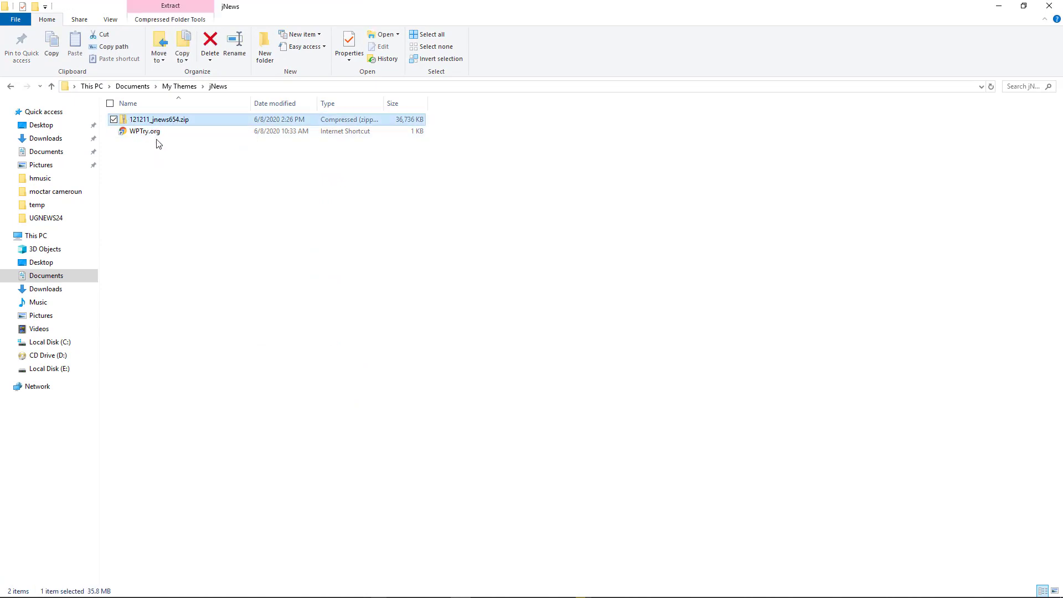
pyautogui.moveTo(79, 177)
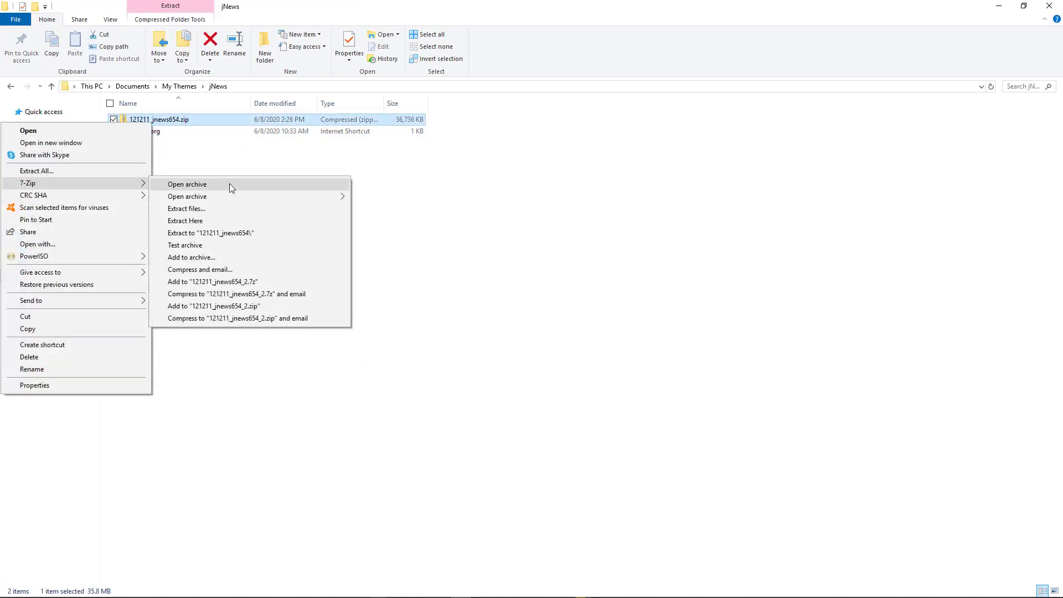
pyautogui.click(204, 210)
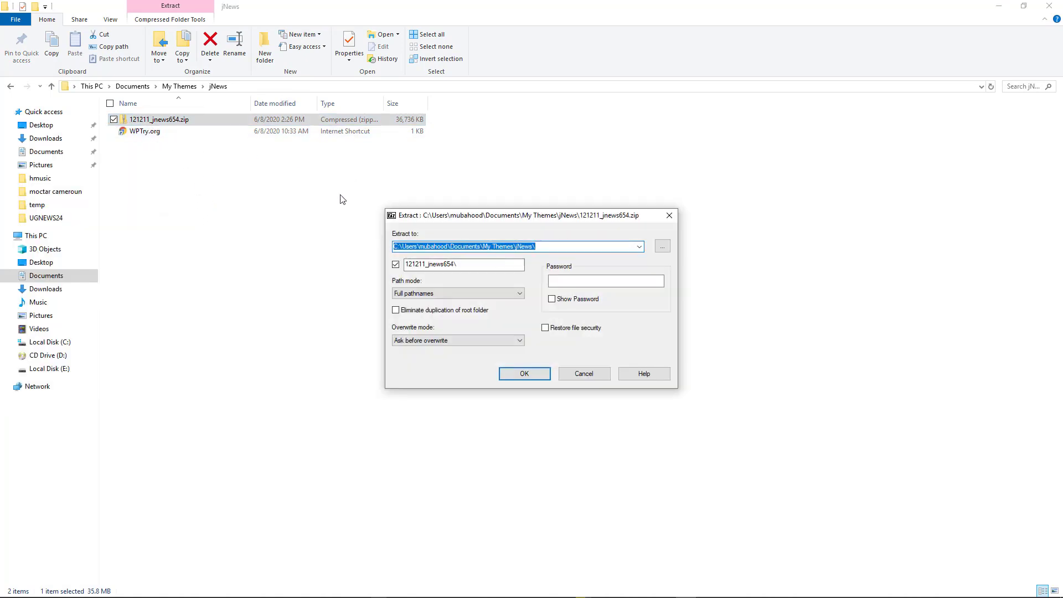
pyautogui.click(516, 373)
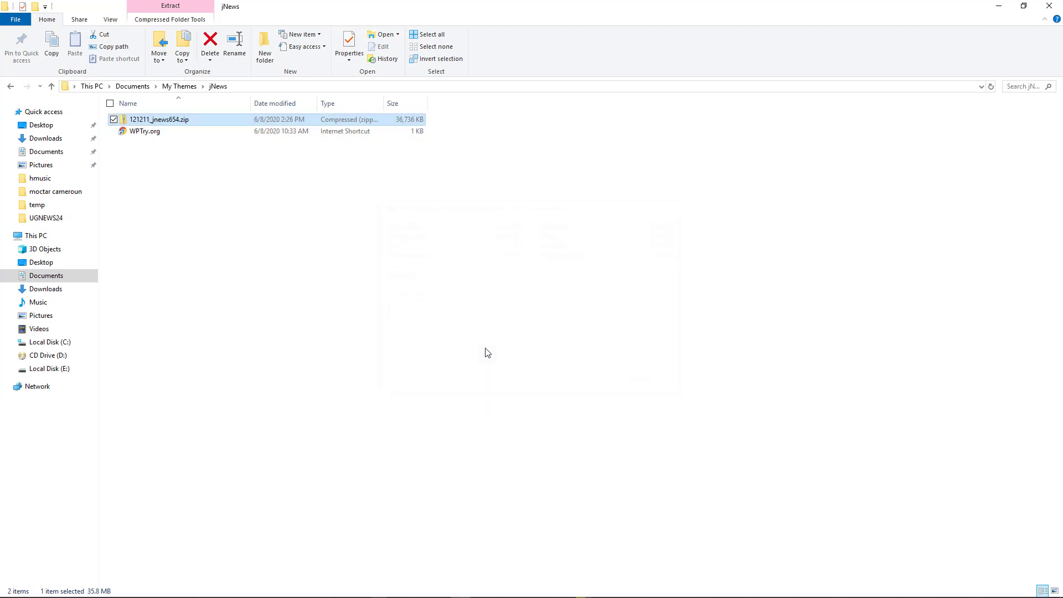
pyautogui.doubleClick(148, 142)
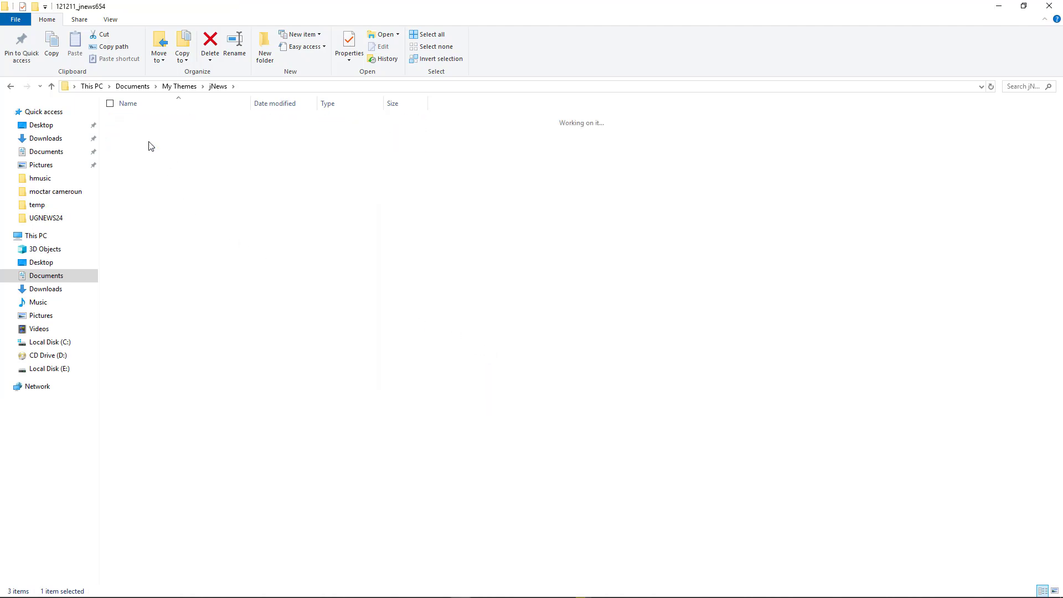
# Step: Open the jnews654 folder inside 121211_jnews654 and select jnews-theme.zip
pyautogui.doubleClick(142, 121)
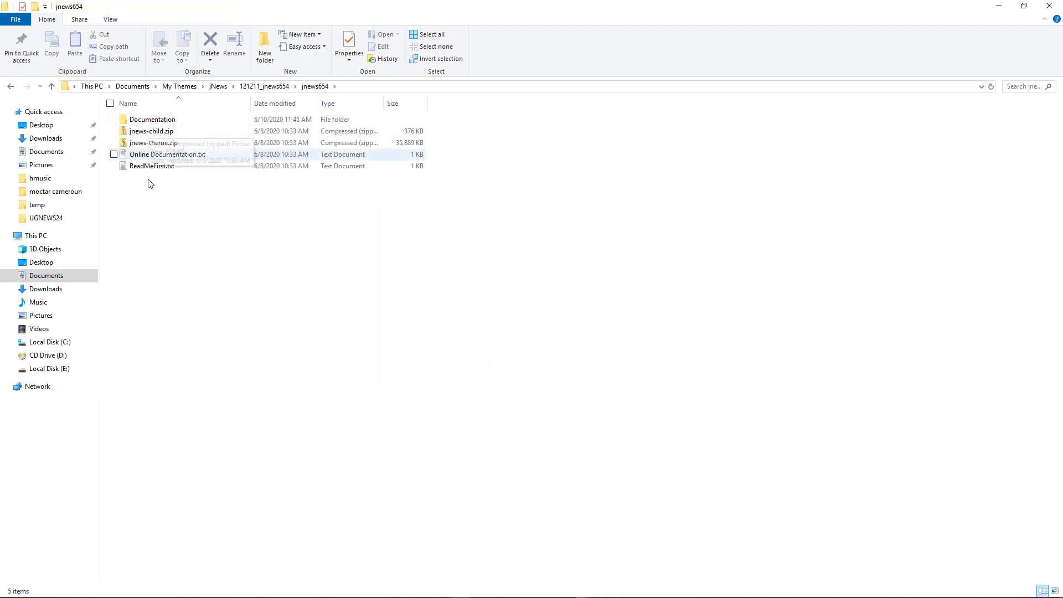
pyautogui.click(145, 133)
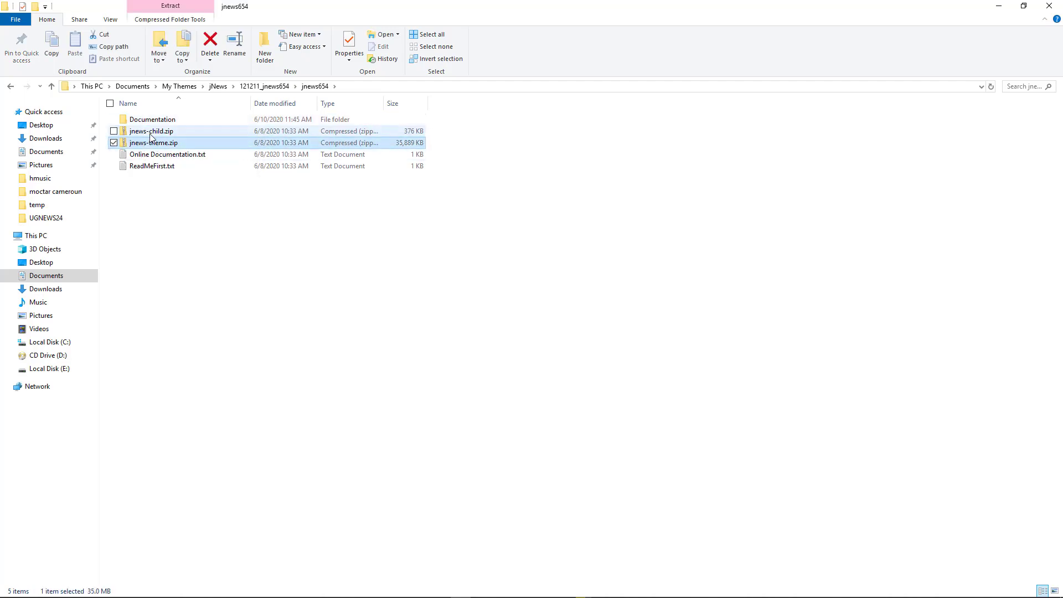
pyautogui.click(165, 145)
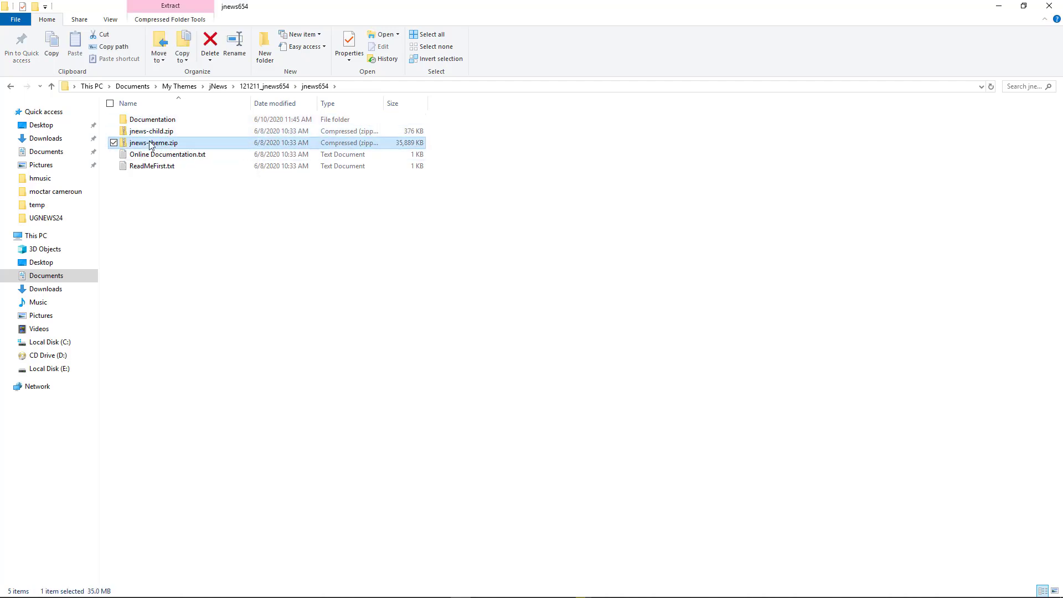
# Step: Switch to the Chrome window with the WordPress dashboard and open the installed themes page
pyautogui.hotkey('alt', 'Tab')
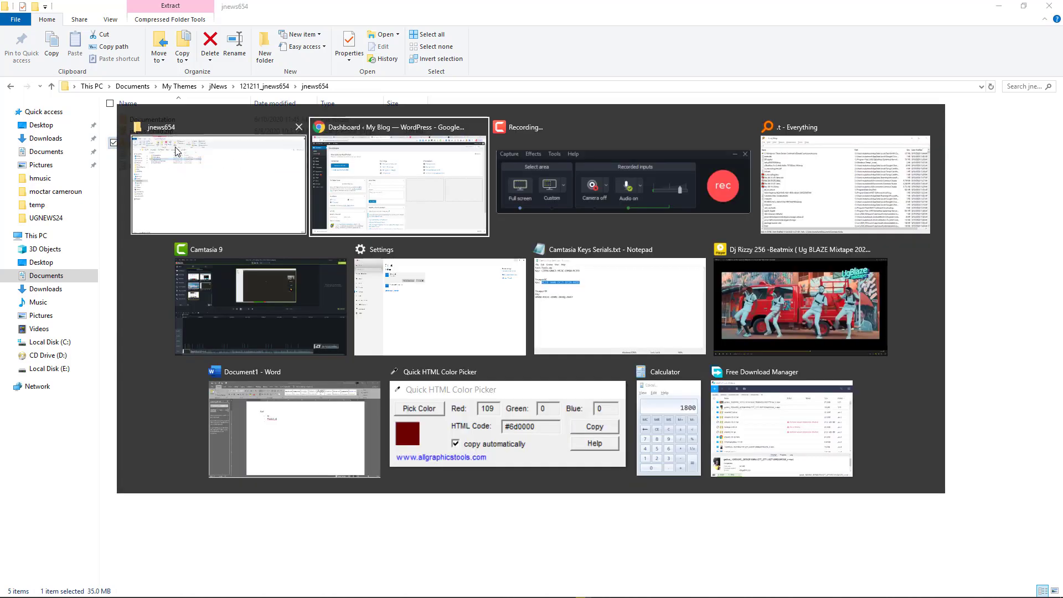
pyautogui.click(221, 165)
pyautogui.hotkey('alt', 'Tab')
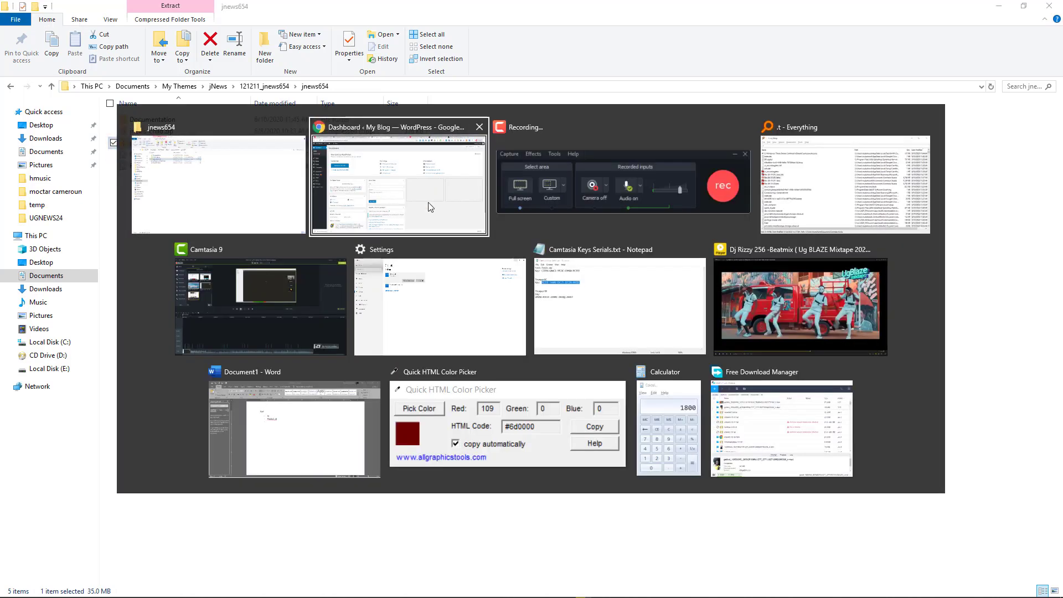
pyautogui.click(422, 177)
pyautogui.click(36, 226)
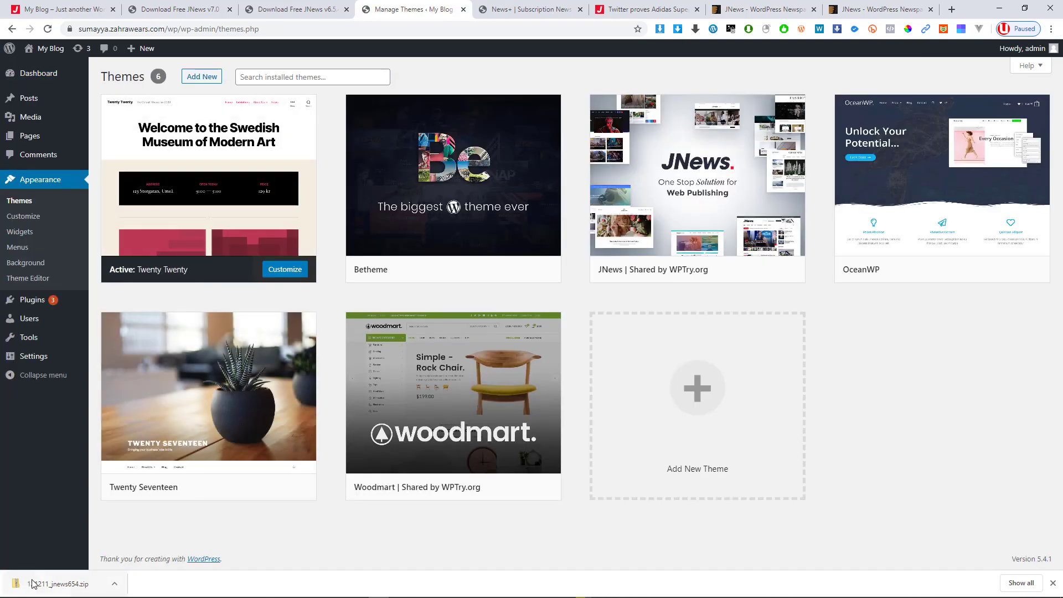
# Step: Show the downloaded 121211_jnews654.zip in its folder, compare it with the extracted jnews654 folder, and return to the WordPress themes page
pyautogui.rightClick(34, 581)
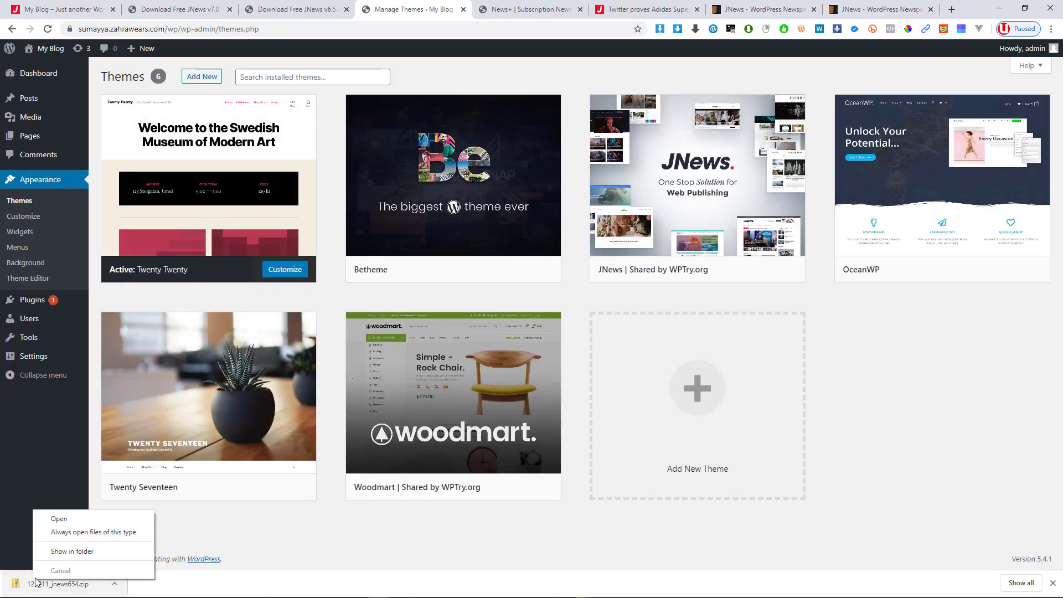
pyautogui.click(66, 552)
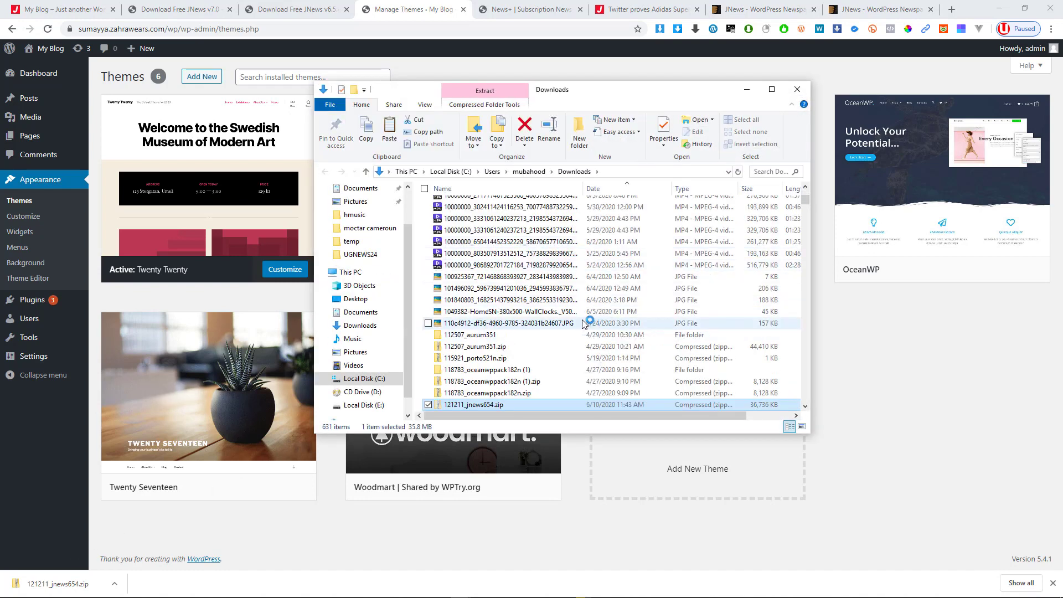
pyautogui.hotkey('alt', 'Tab')
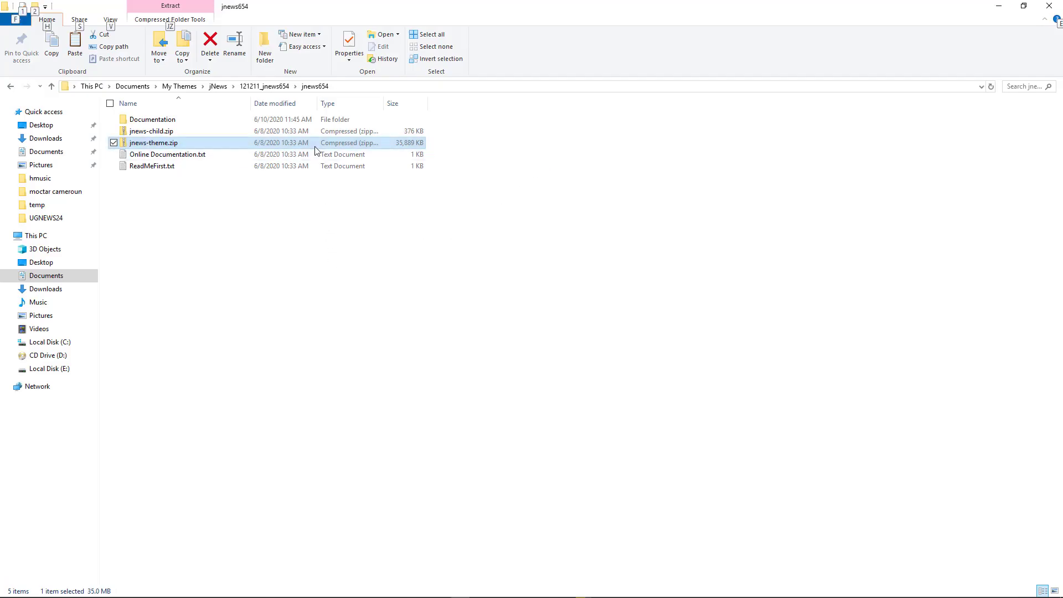
pyautogui.click(292, 271)
pyautogui.hotkey('alt', 'Tab')
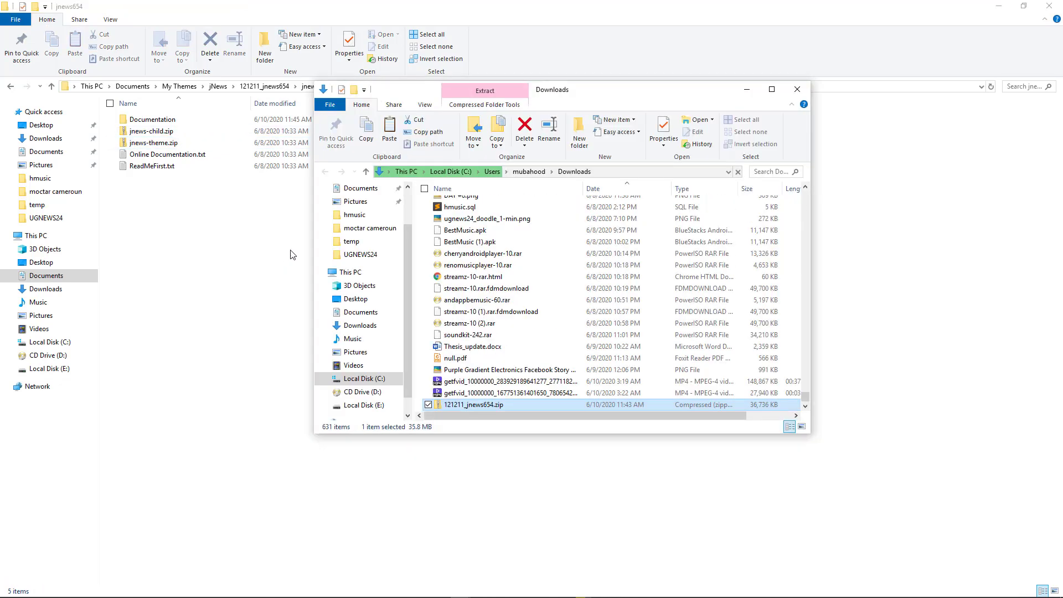
pyautogui.hotkey('ctrl', 'v')
pyautogui.click(564, 230)
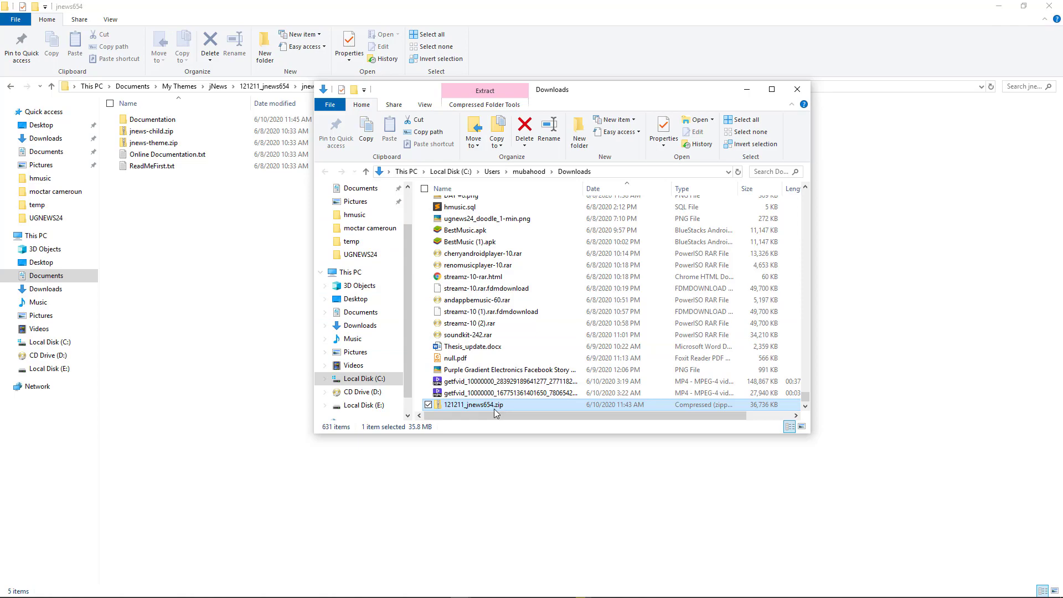
pyautogui.hotkey('alt', 'Tab')
pyautogui.hotkey('alt', 'Tab')
pyautogui.hotkey('alt', 'Tab')
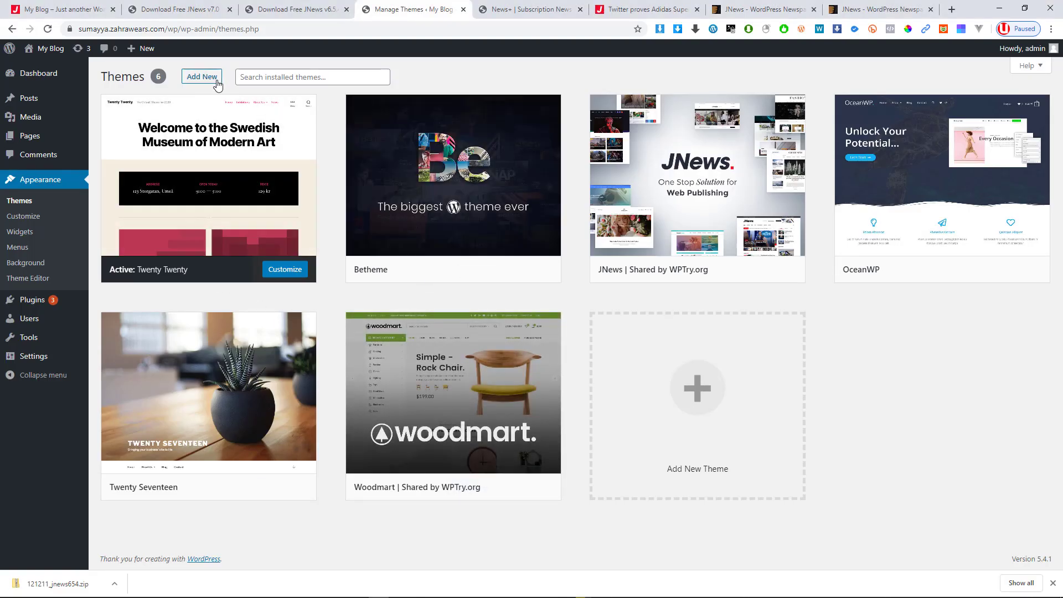
# Step: Start a new theme upload and supply jnews-theme.zip from the jnews654 folder as the file to install
pyautogui.click(200, 78)
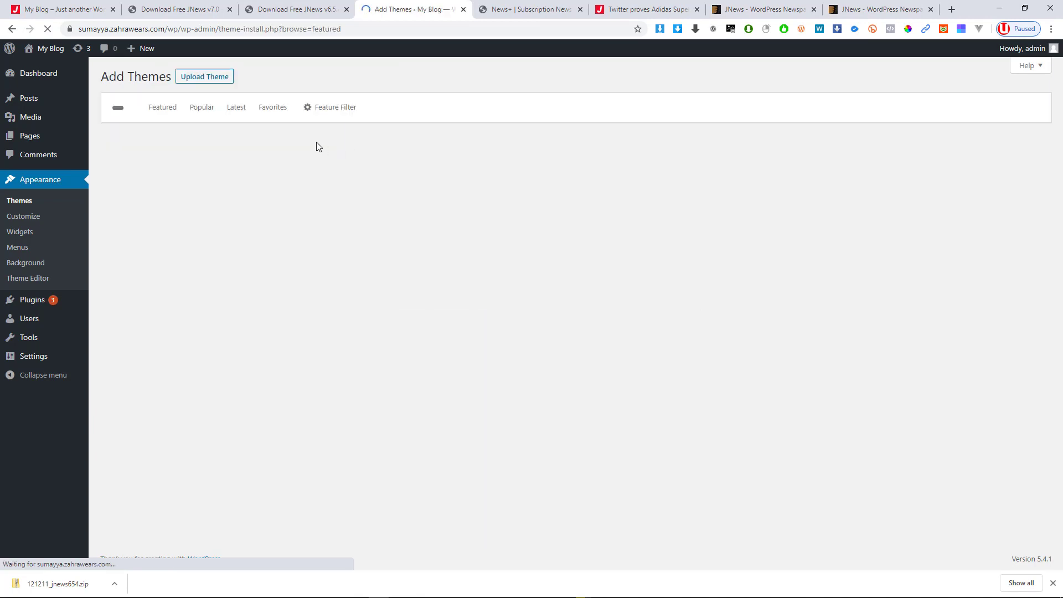
pyautogui.click(191, 76)
pyautogui.hotkey('alt', 'Tab')
pyautogui.press('Tab')
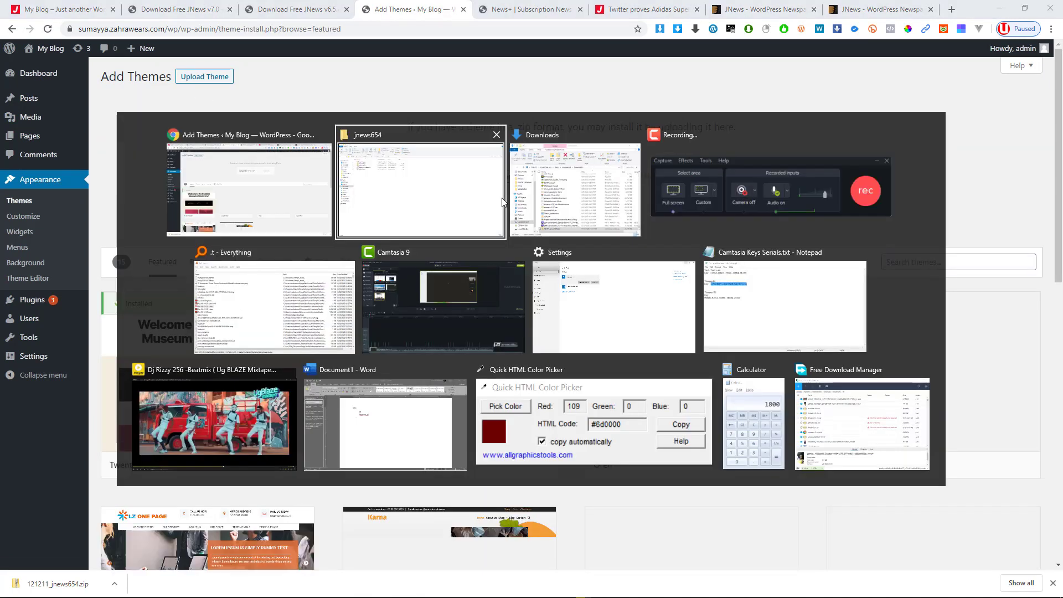
pyautogui.click(419, 188)
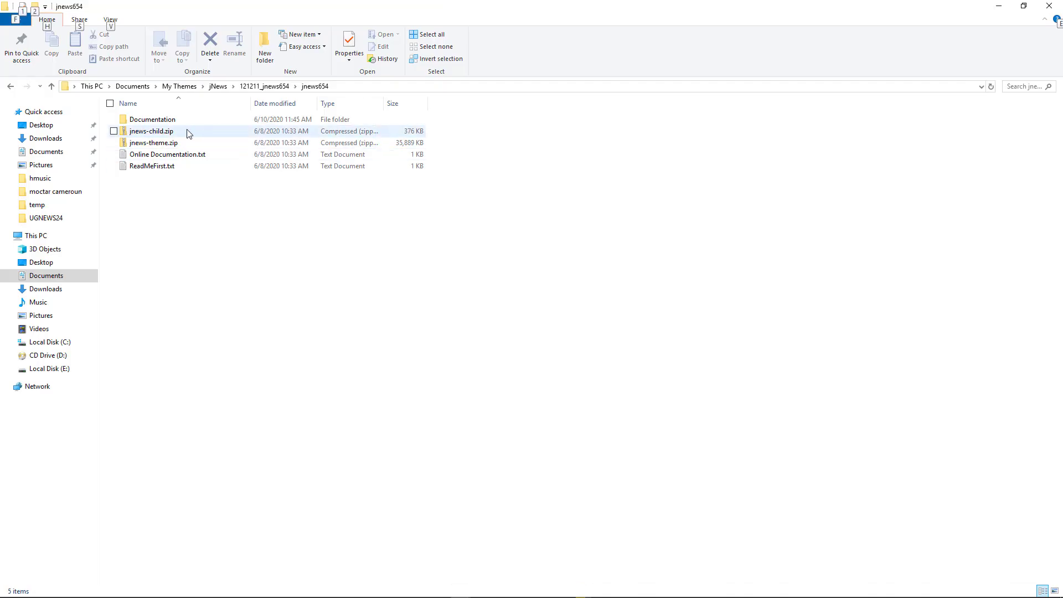
pyautogui.click(166, 132)
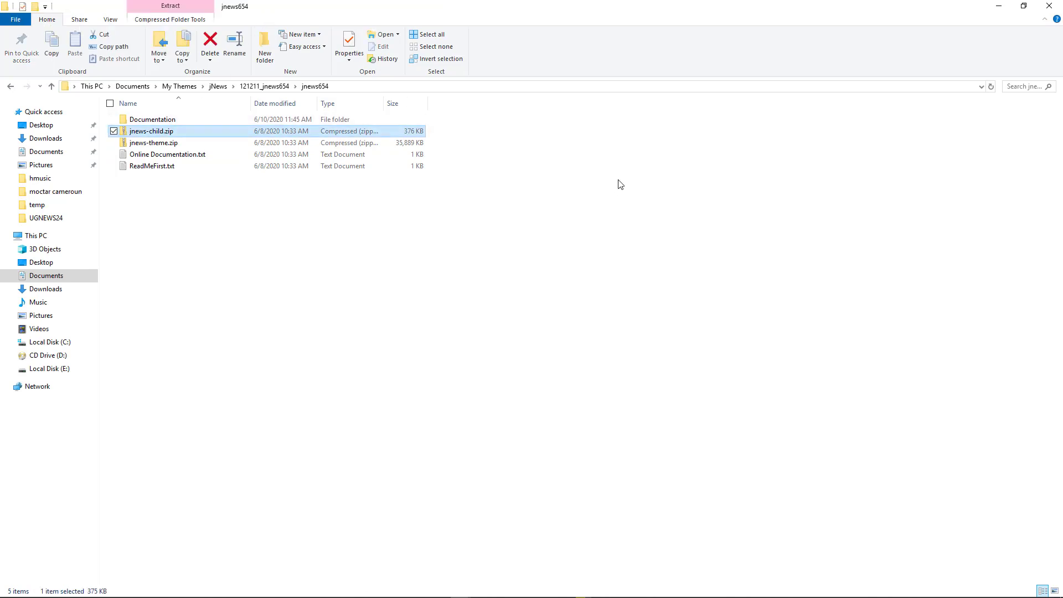
pyautogui.moveTo(302, 5); pyautogui.dragTo(686, 139)
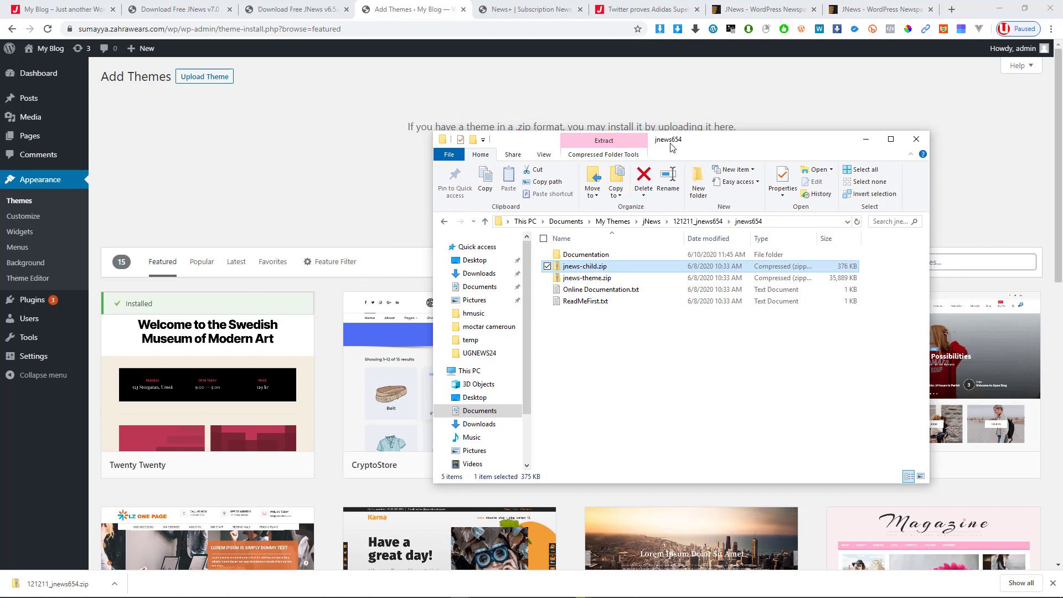
pyautogui.moveTo(671, 146); pyautogui.dragTo(957, 141)
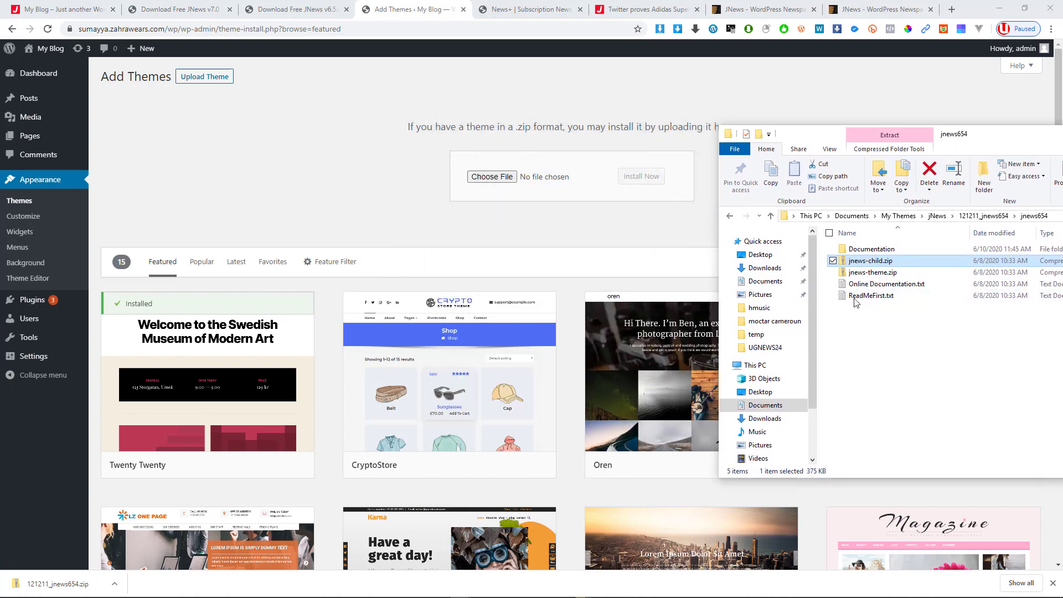
pyautogui.click(875, 276)
pyautogui.moveTo(875, 277); pyautogui.dragTo(492, 178)
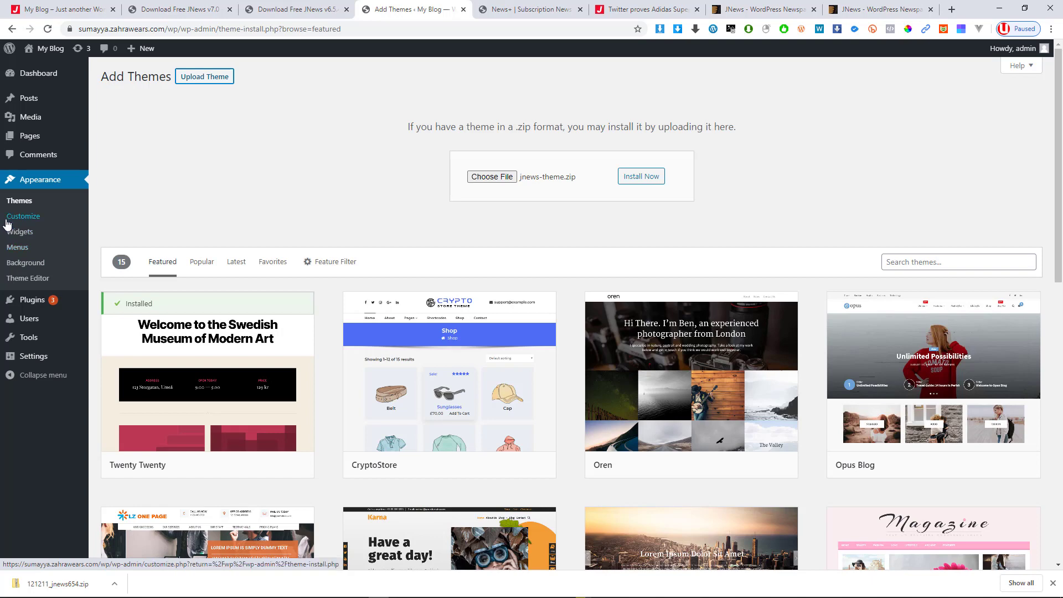
# Step: Return to the installed themes, view the details of the JNews theme and activate it
pyautogui.click(16, 203)
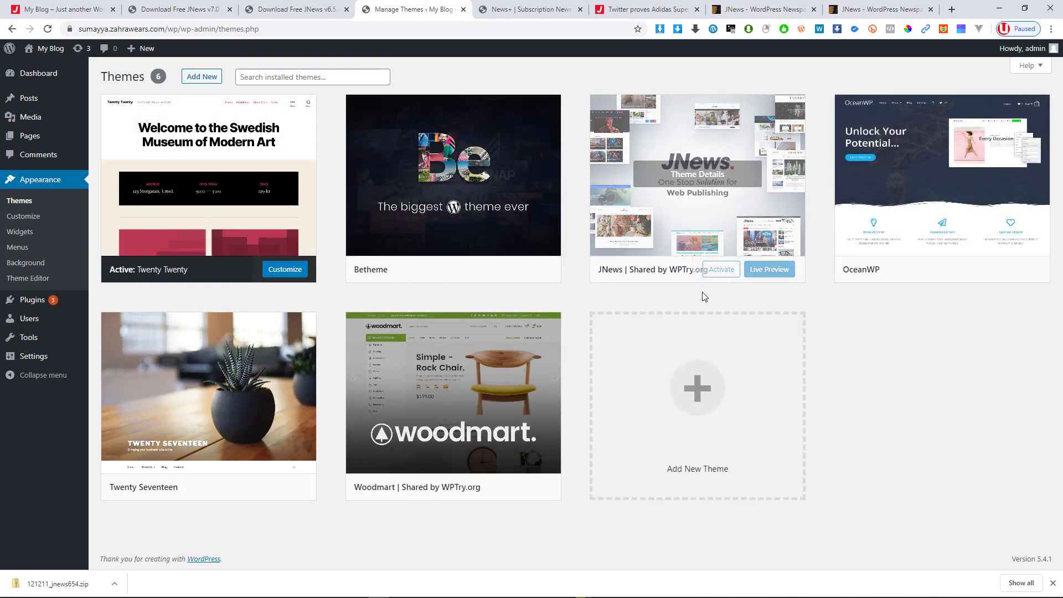
pyautogui.click(701, 220)
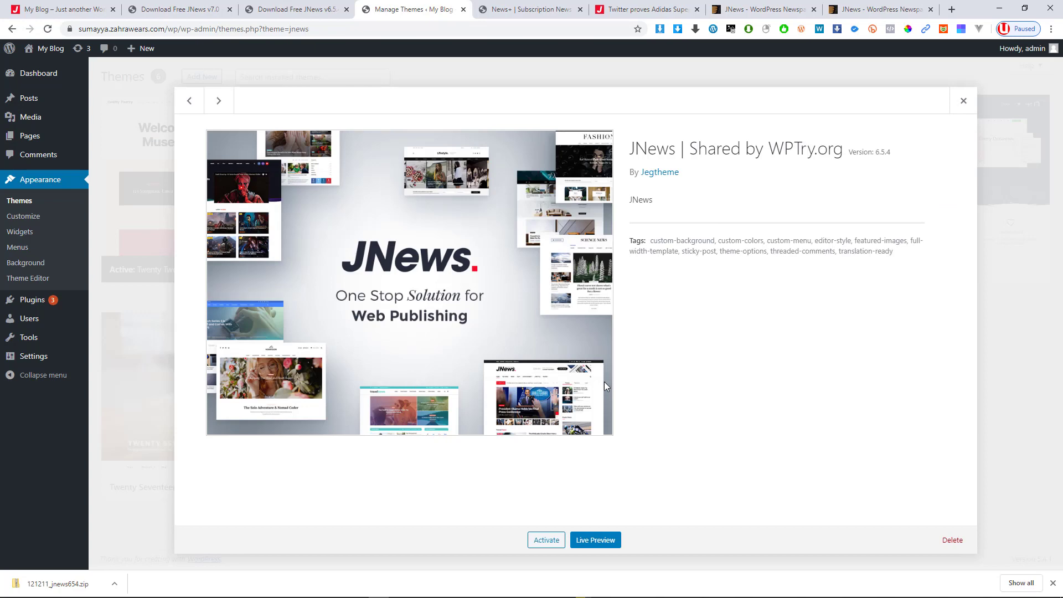
pyautogui.click(543, 540)
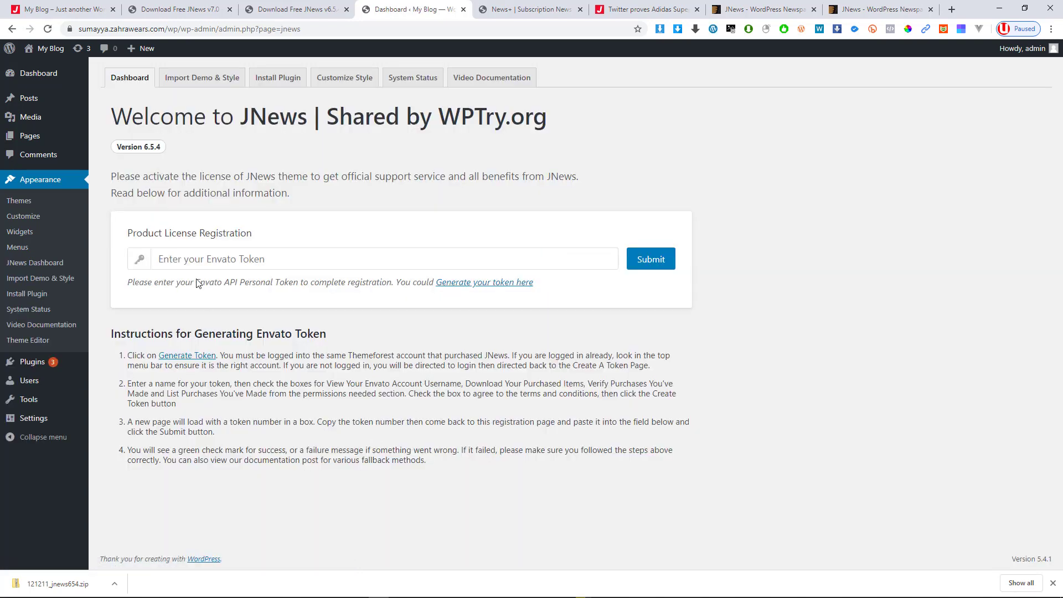
# Step: Open the site's front page in a new tab and examine its JNews layout down to the footer
pyautogui.middleClick(49, 66)
pyautogui.click(442, 4)
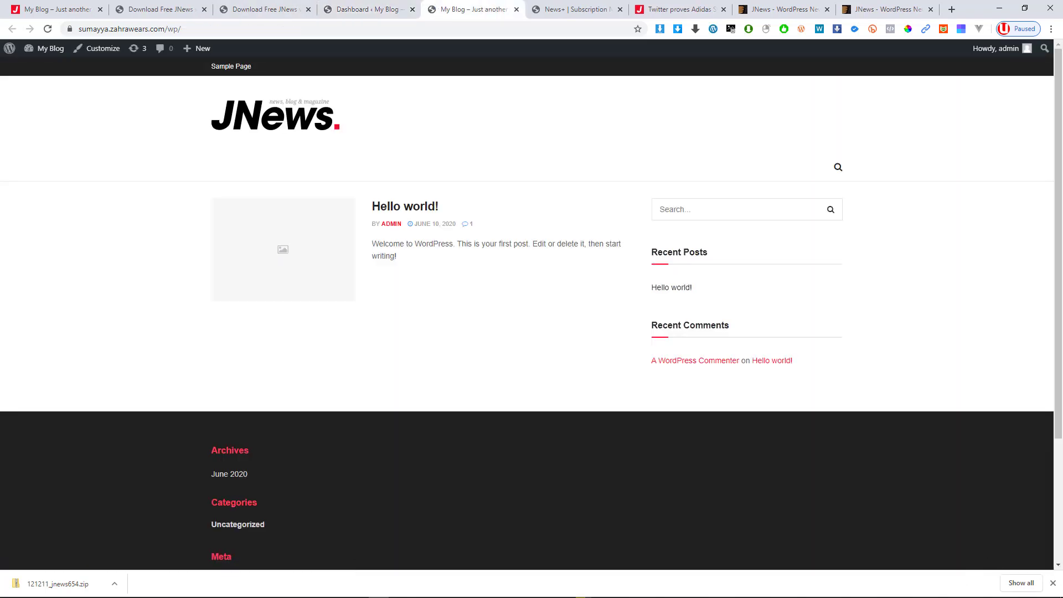
pyautogui.scroll(-1, 201, 476)
pyautogui.scroll(-2, 203, 432)
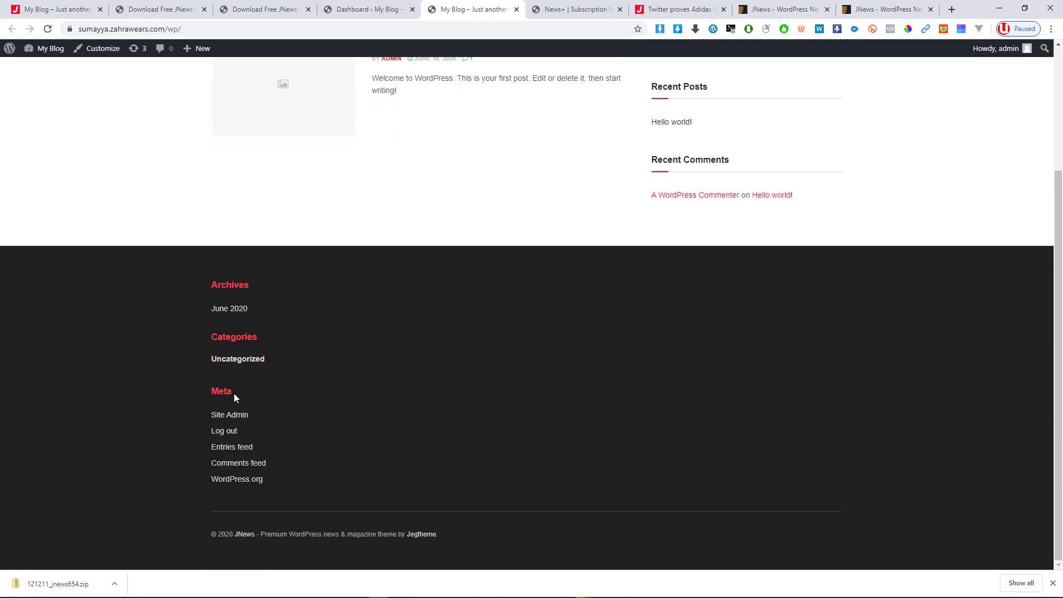
pyautogui.scroll(3, 233, 396)
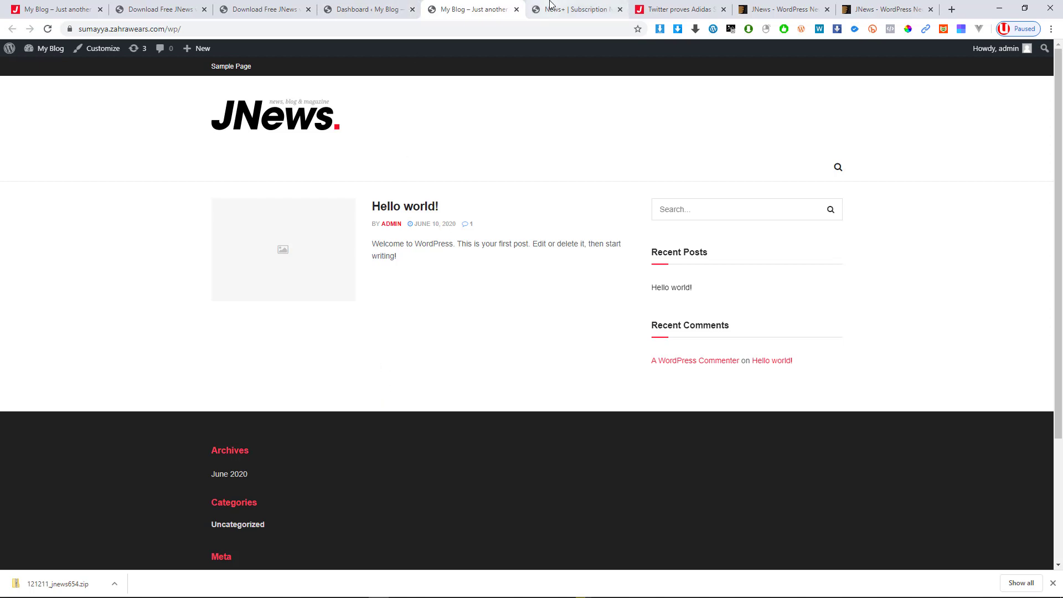
# Step: Return to the JNews dashboard and examine the demo import page and the required, recommended and optional plugins
pyautogui.click(355, 8)
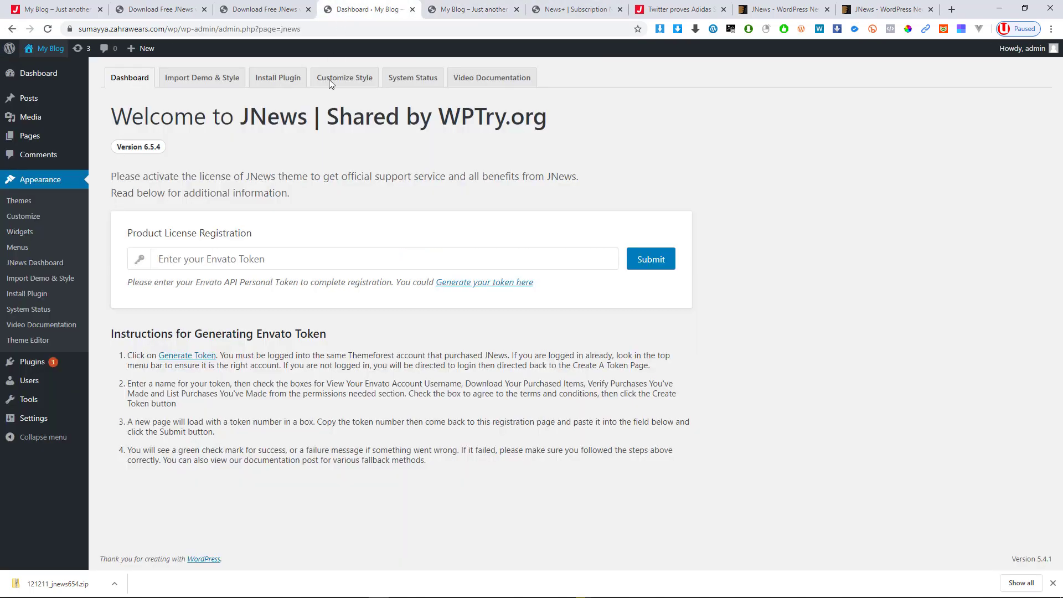
pyautogui.click(184, 82)
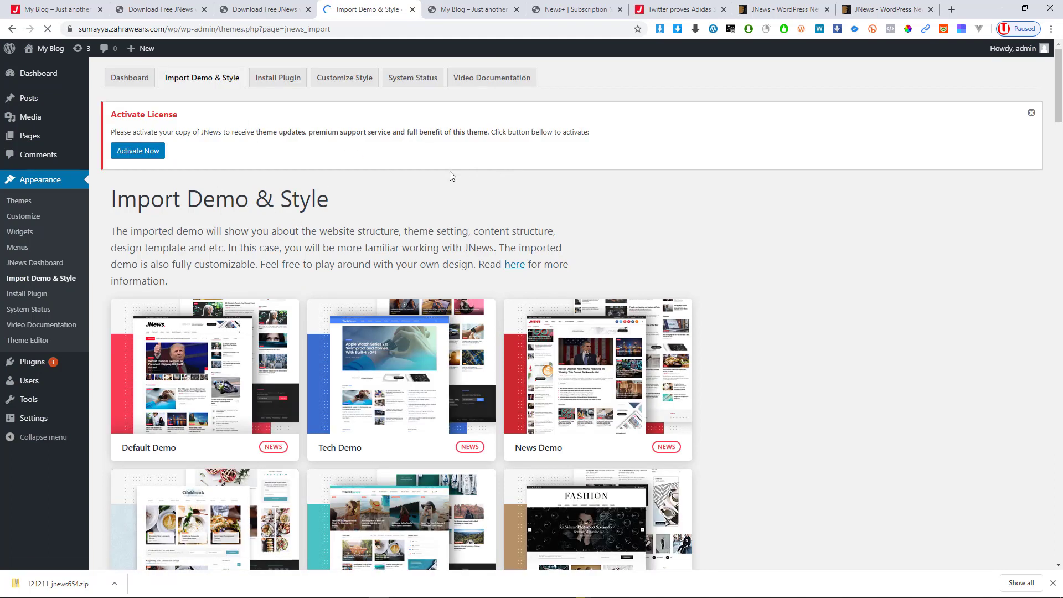
pyautogui.click(273, 88)
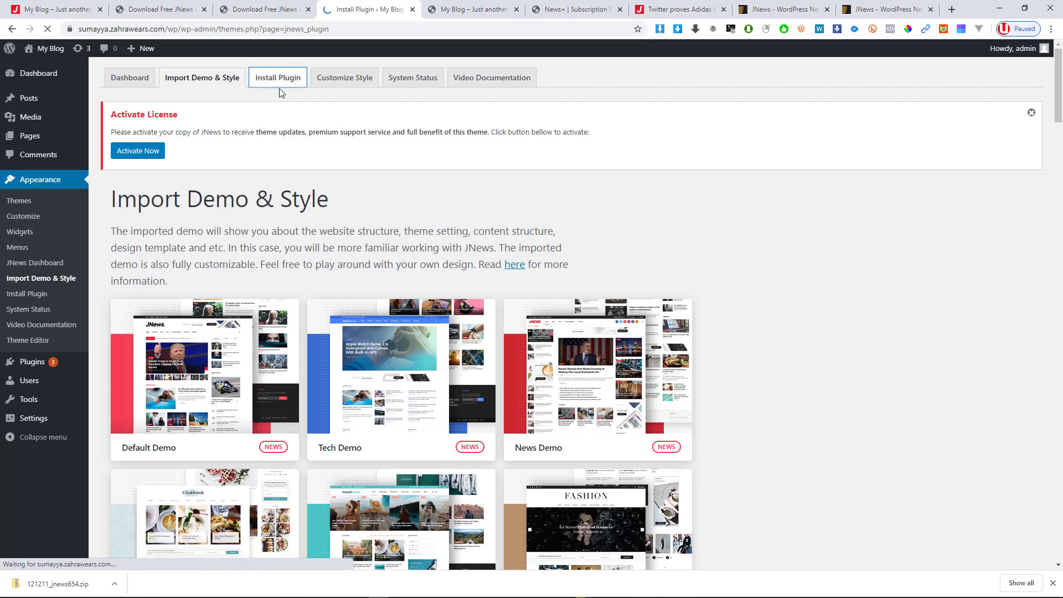
pyautogui.scroll(-1, 488, 339)
pyautogui.scroll(-1, 481, 345)
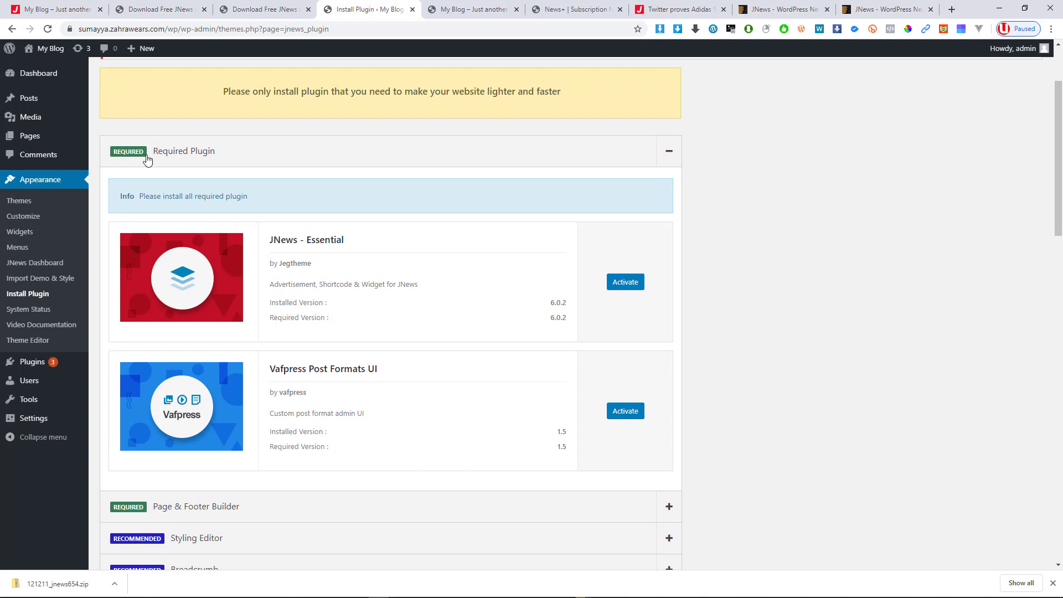
pyautogui.scroll(-4, 215, 336)
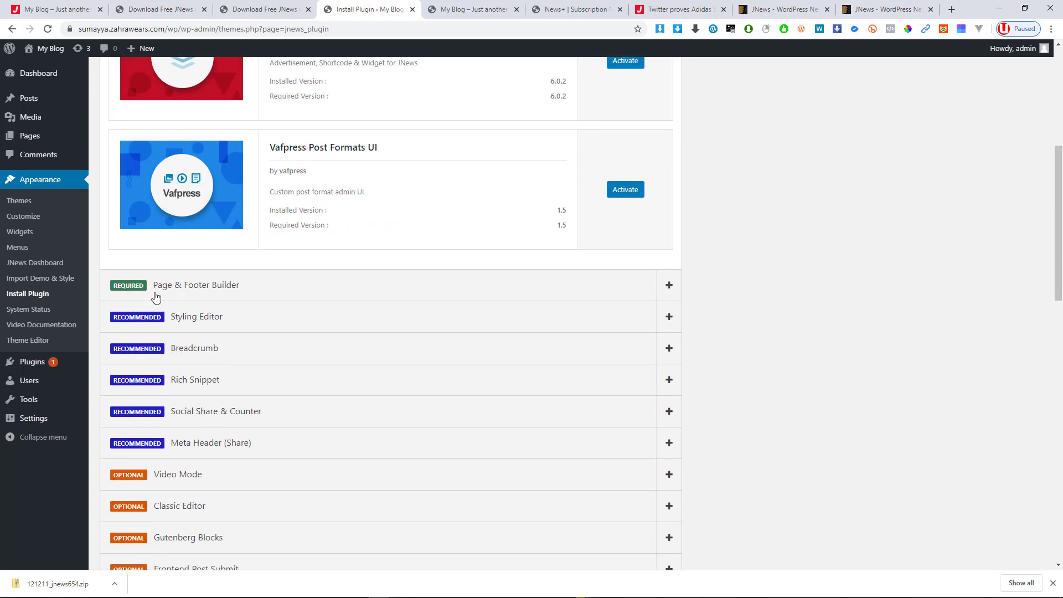
pyautogui.scroll(-1, 197, 344)
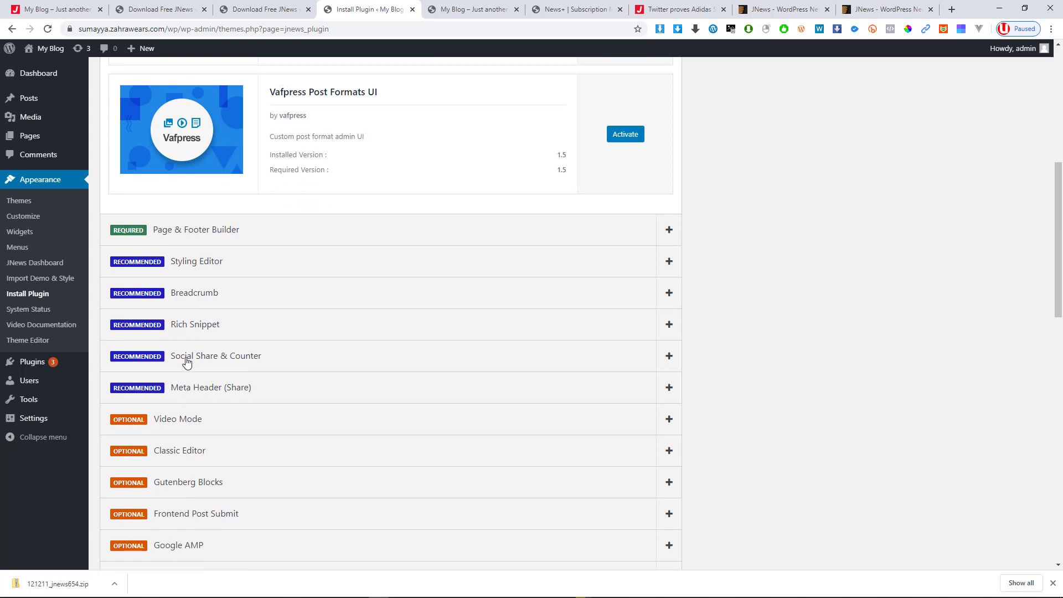
pyautogui.scroll(5, 186, 362)
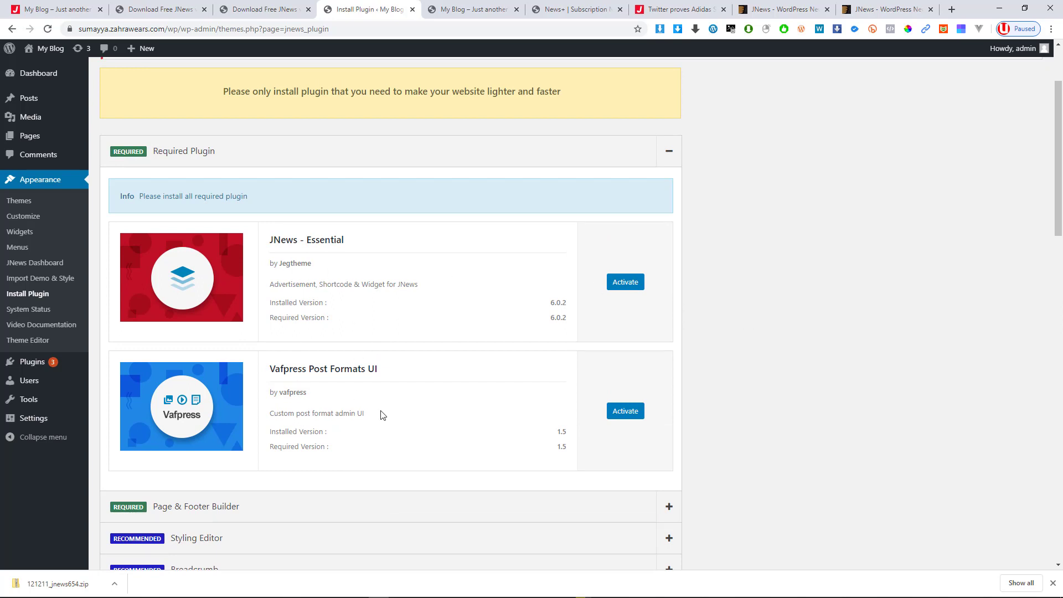
# Step: Activate the required plugins JNews - Essential and Vafpress Post Formats UI
pyautogui.click(619, 285)
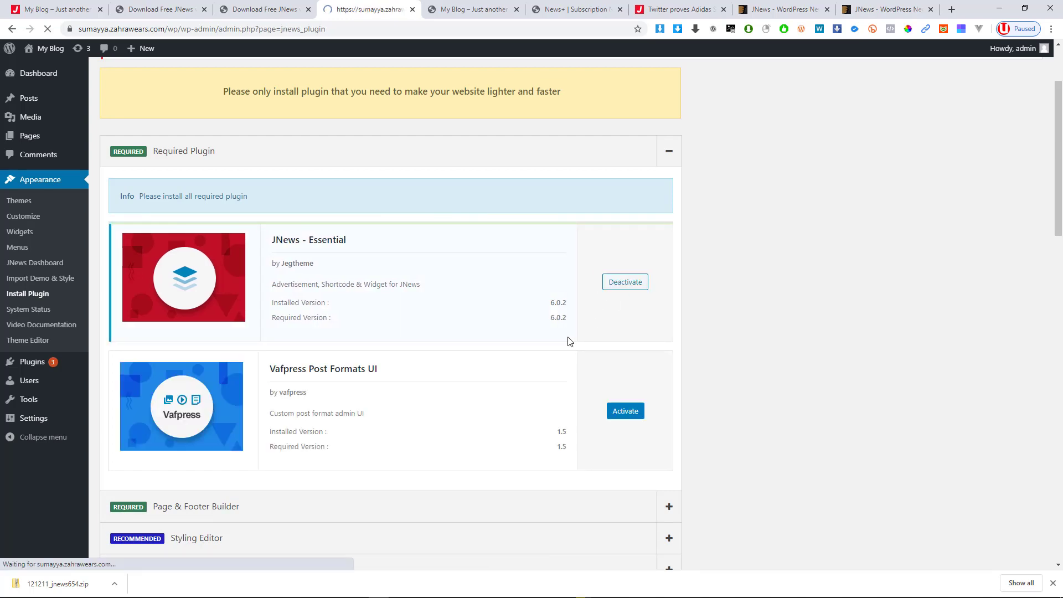
pyautogui.scroll(-3, 416, 376)
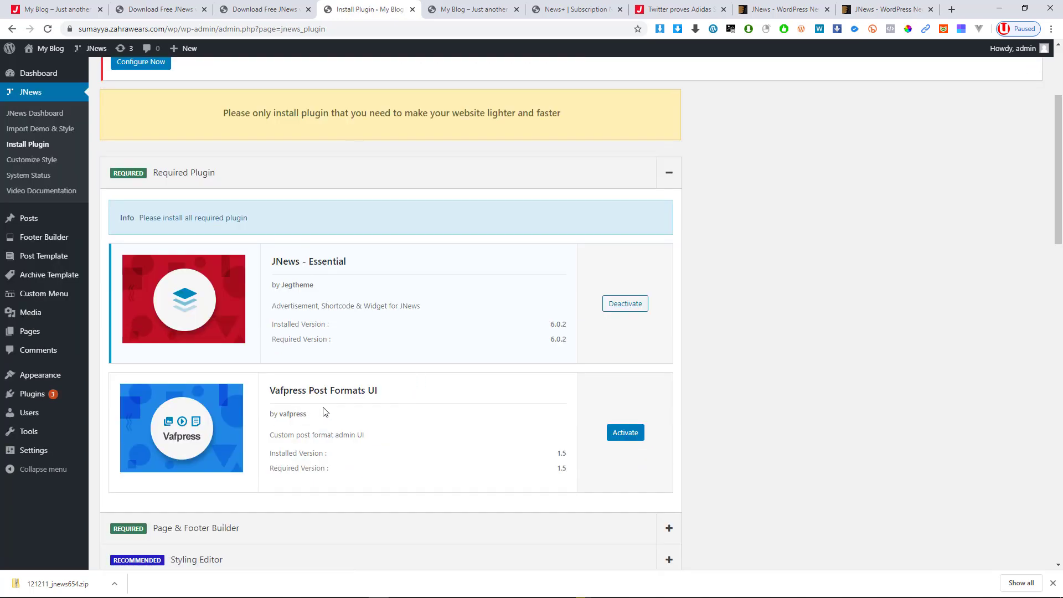
pyautogui.click(612, 437)
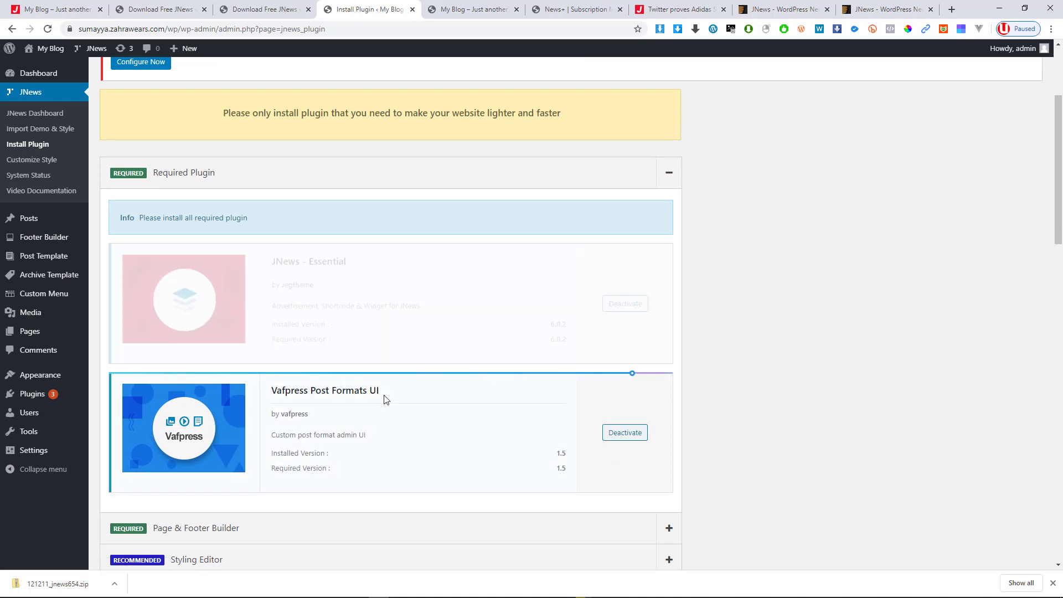
# Step: Activate the WPBakery Visual Composer plugin in the required Page & Footer Builder group
pyautogui.scroll(-4, 288, 405)
pyautogui.click(200, 311)
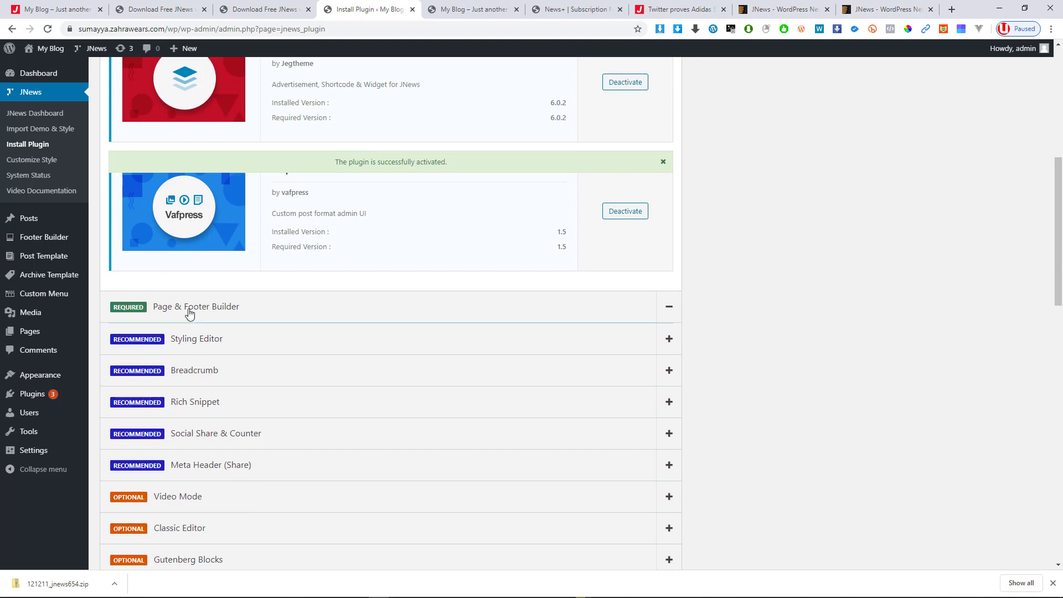
pyautogui.scroll(-2, 268, 309)
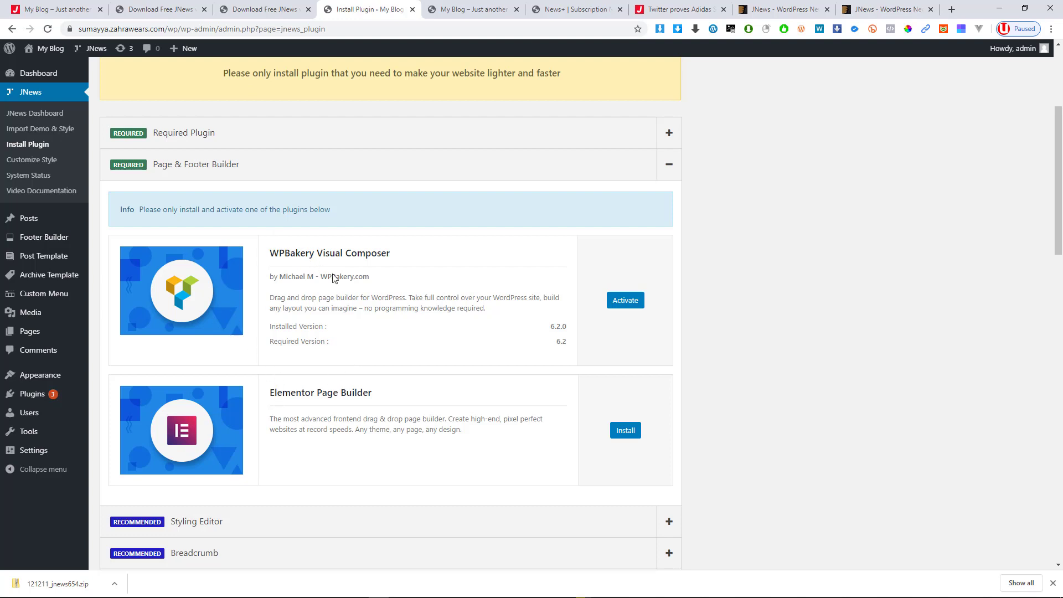
pyautogui.click(613, 301)
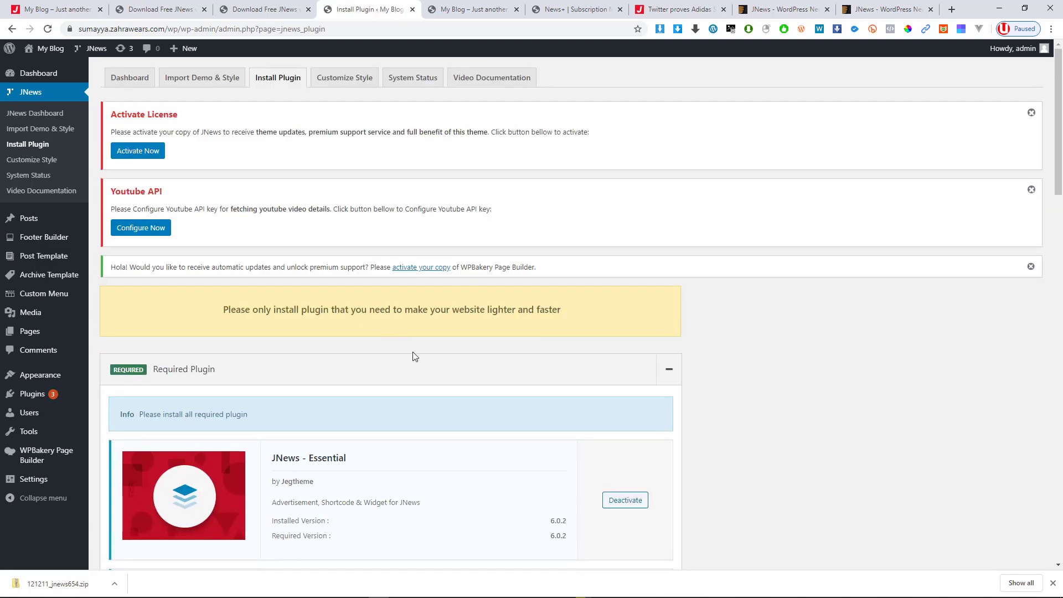
# Step: Examine the Page & Footer Builder group and the recommended Styling Editor, Breadcrumb, Rich Snippet and Social Share & Counter plugins
pyautogui.scroll(-5, 418, 344)
pyautogui.scroll(-5, 416, 342)
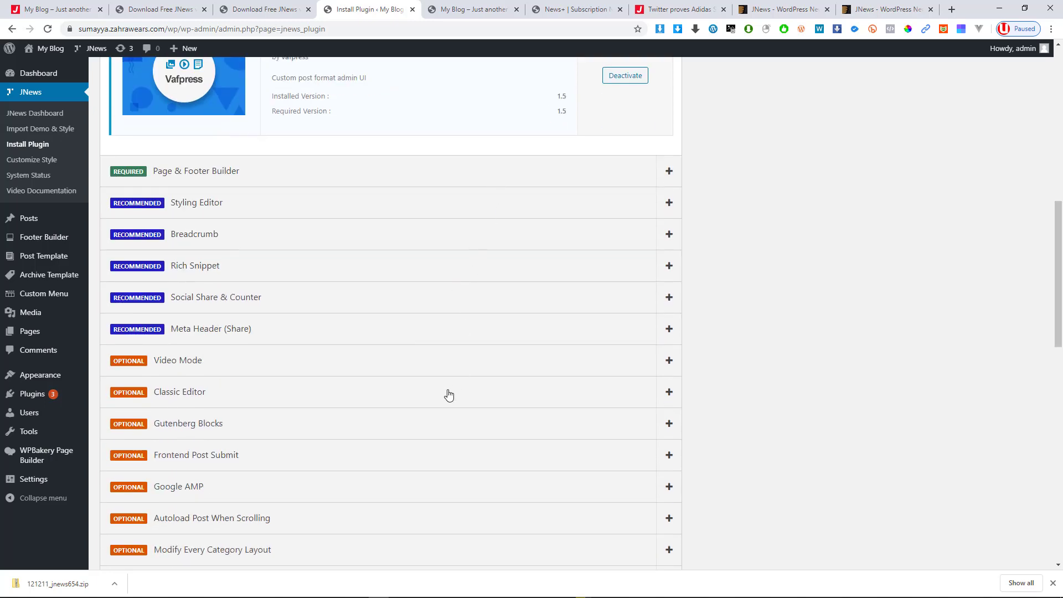
pyautogui.click(669, 170)
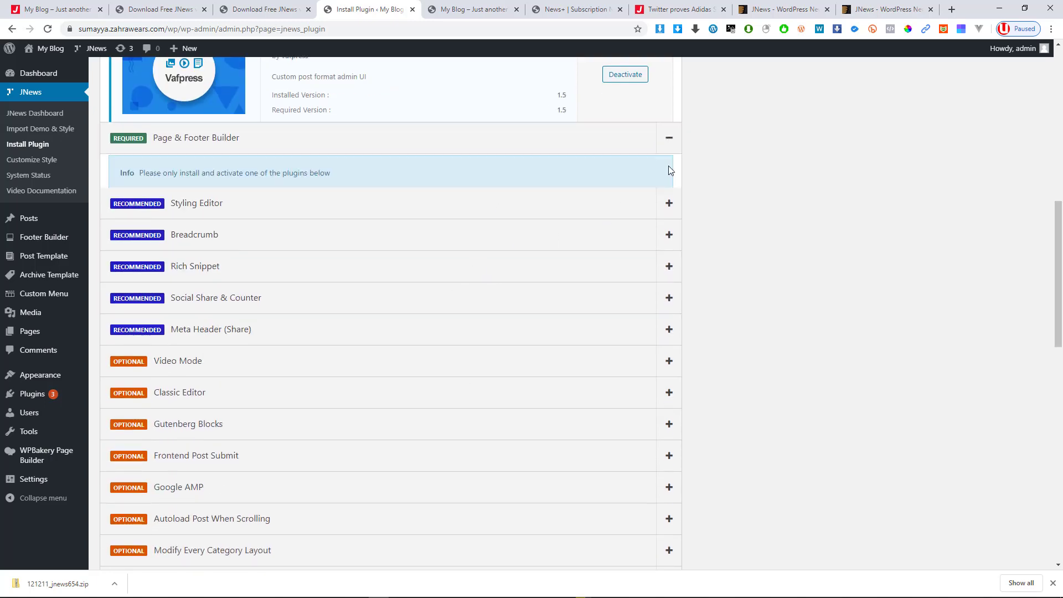
pyautogui.scroll(-2, 455, 230)
pyautogui.scroll(-4, 434, 368)
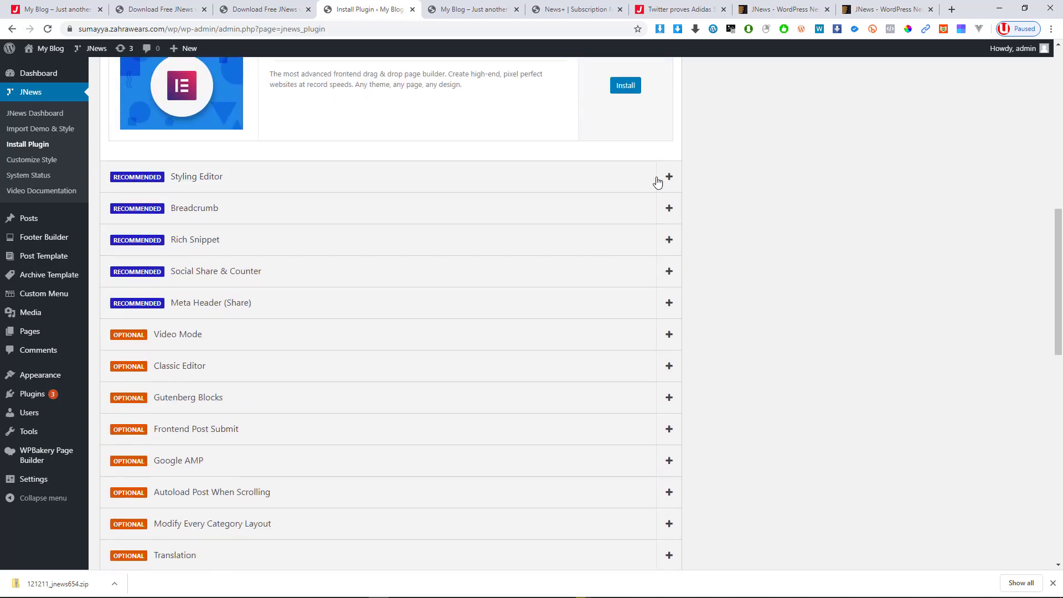
pyautogui.click(659, 182)
pyautogui.scroll(-2, 97, 272)
pyautogui.scroll(1, 333, 168)
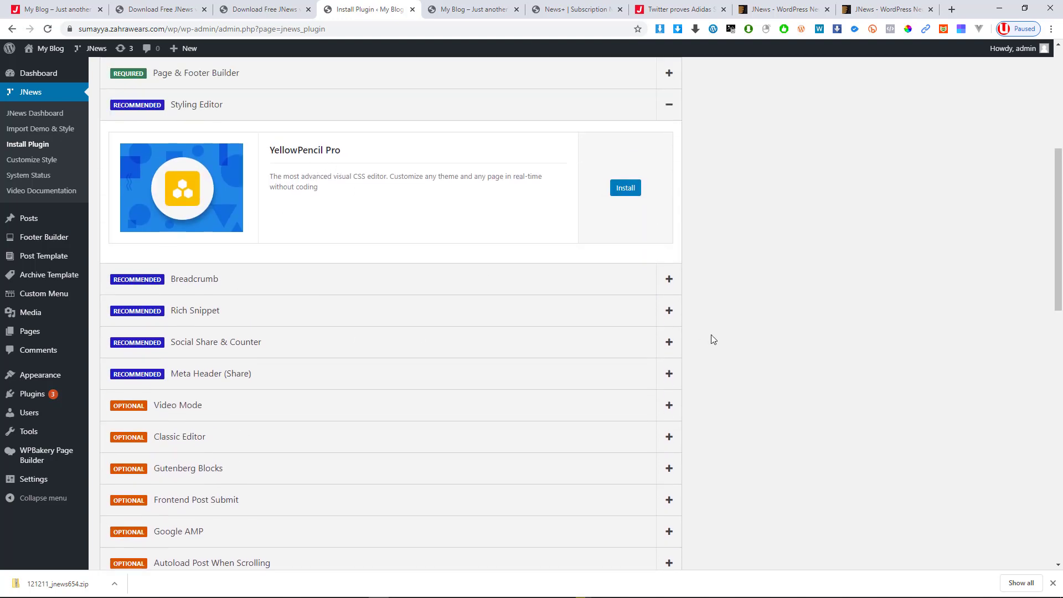
pyautogui.click(668, 280)
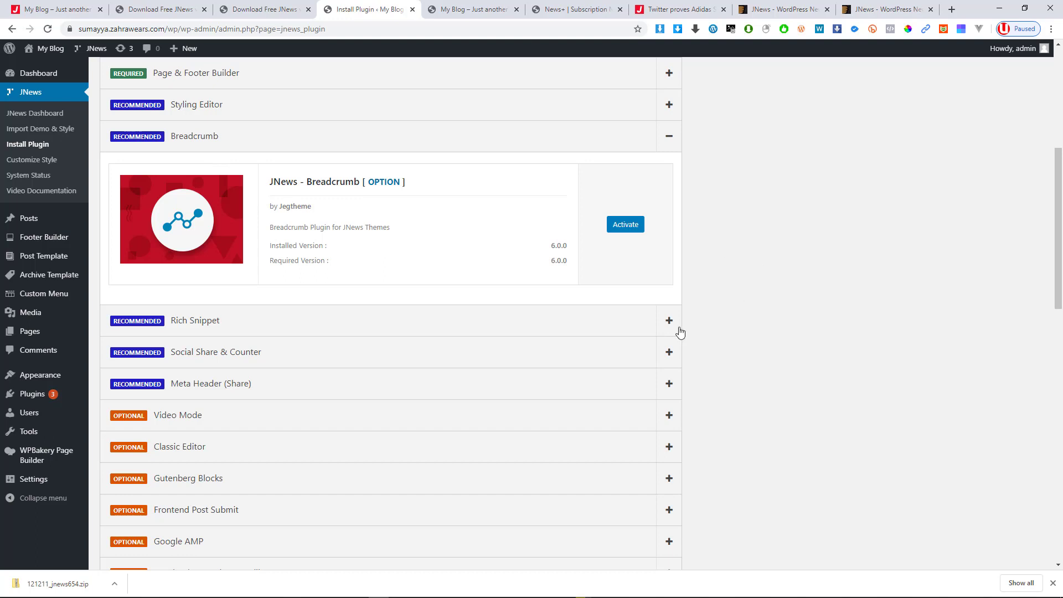
pyautogui.click(662, 326)
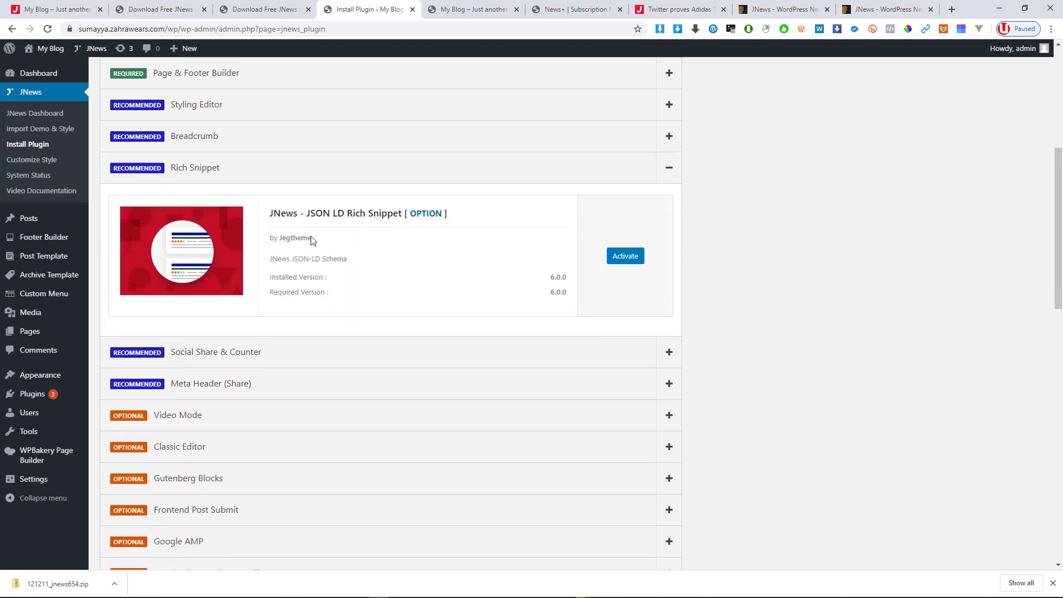
pyautogui.click(671, 356)
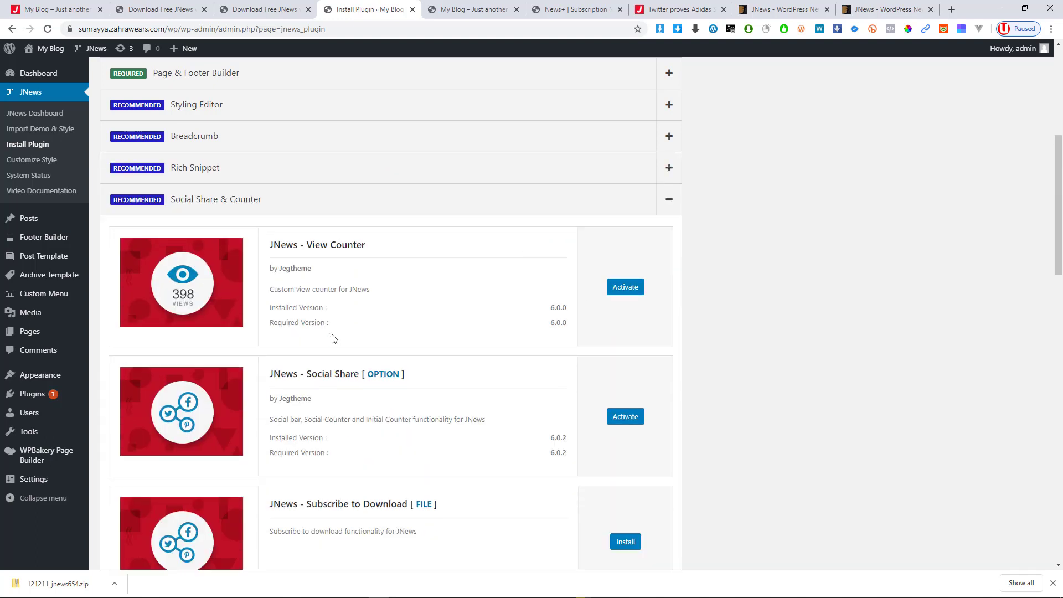
pyautogui.scroll(-3, 297, 280)
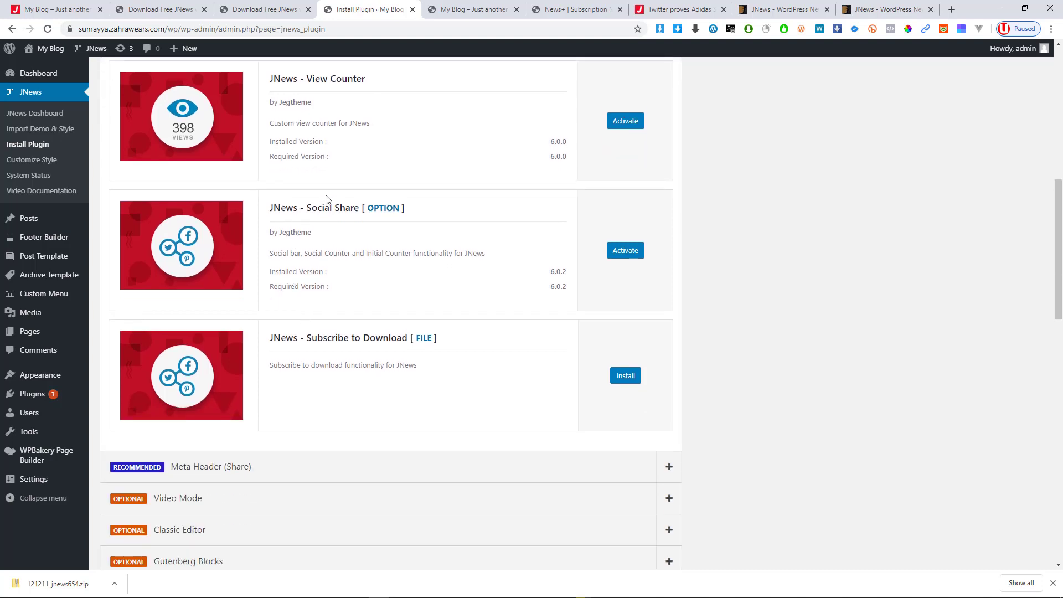
pyautogui.scroll(2, 350, 362)
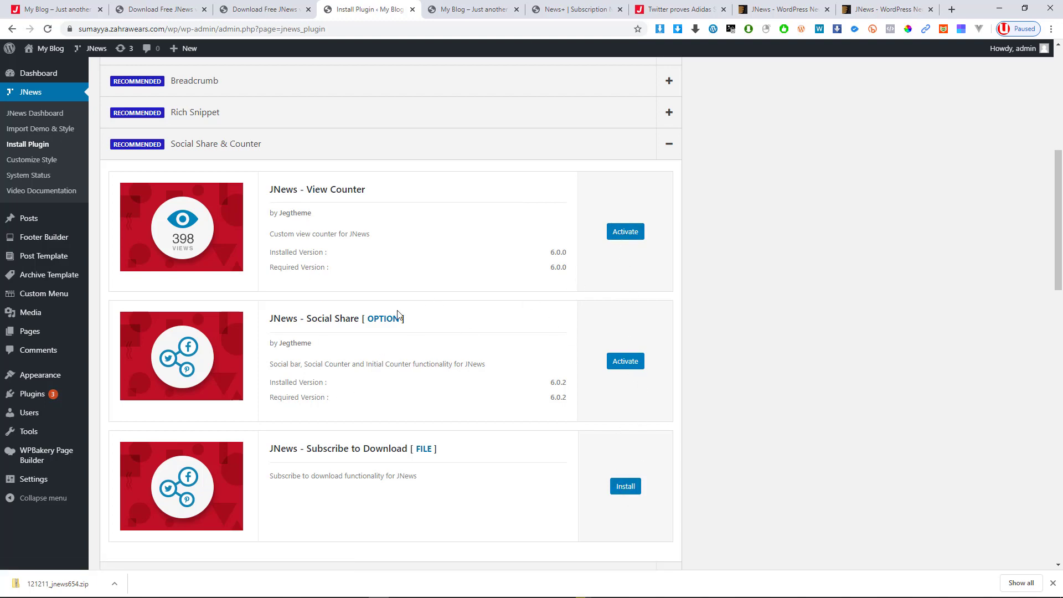
# Step: Examine the optional plugins, including those in the Google AMP group, and return to the start of the plugin page
pyautogui.scroll(-10, 336, 324)
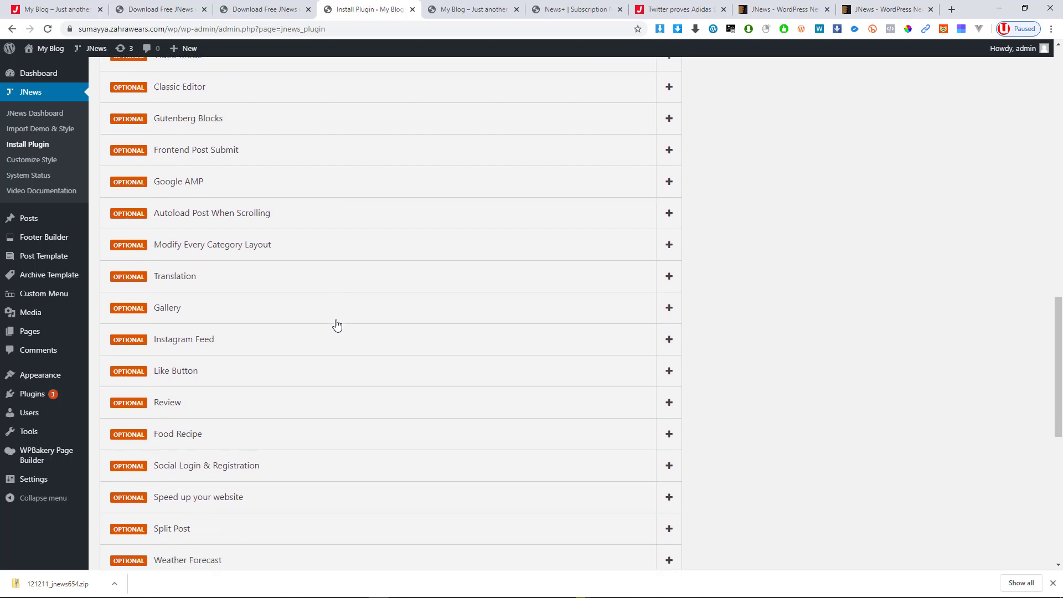
pyautogui.click(226, 182)
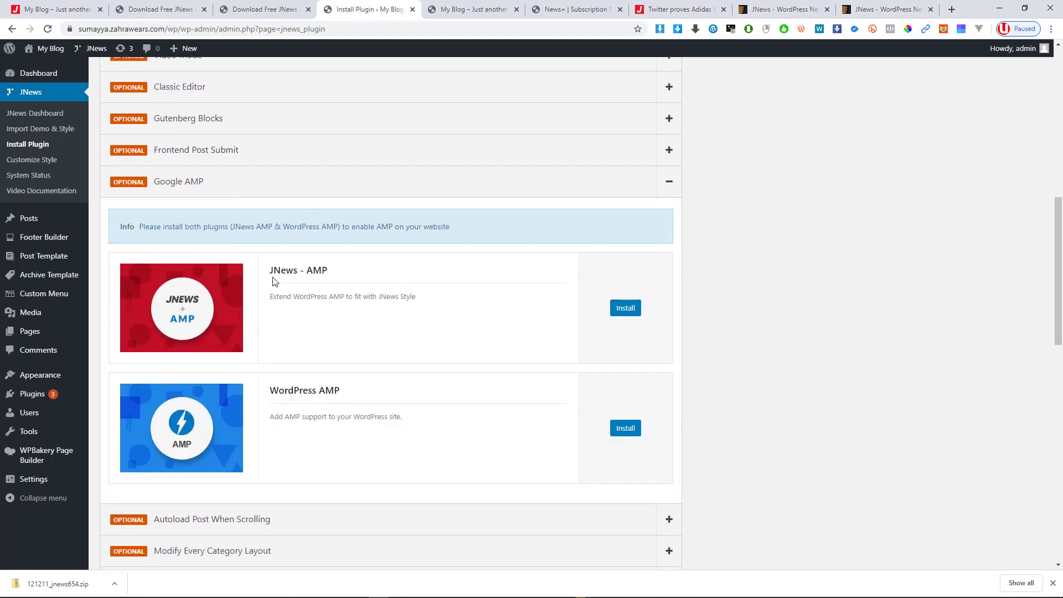
pyautogui.scroll(-5, 320, 428)
pyautogui.scroll(4, 295, 376)
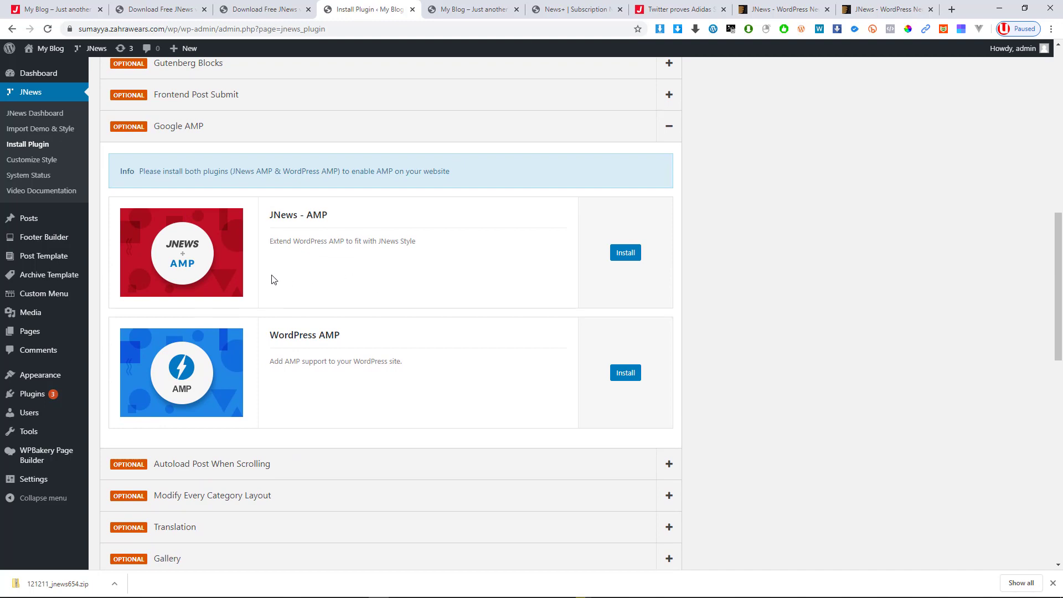
pyautogui.scroll(10, 273, 279)
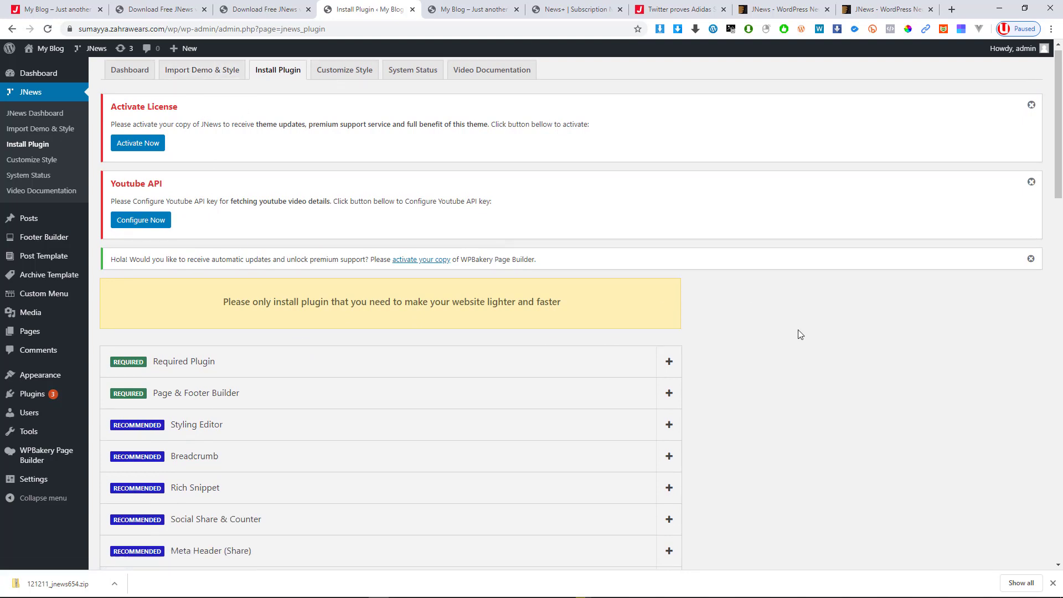
pyautogui.scroll(-2, 543, 468)
pyautogui.scroll(2, 107, 183)
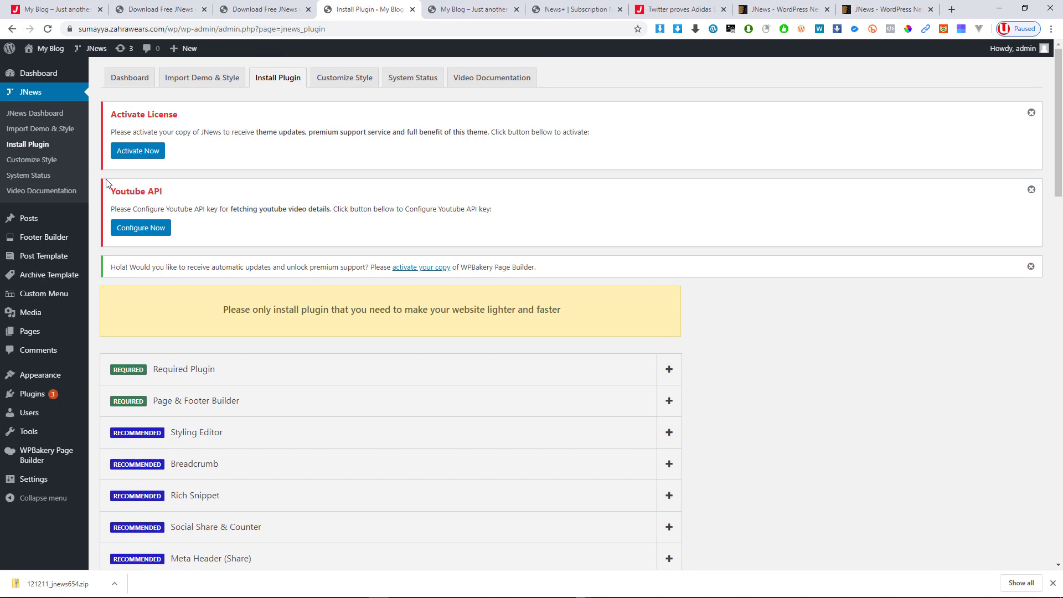
# Step: Go to the Import Demo & Style page and look through the available JNews demos as far as the Gag Demo
pyautogui.click(186, 83)
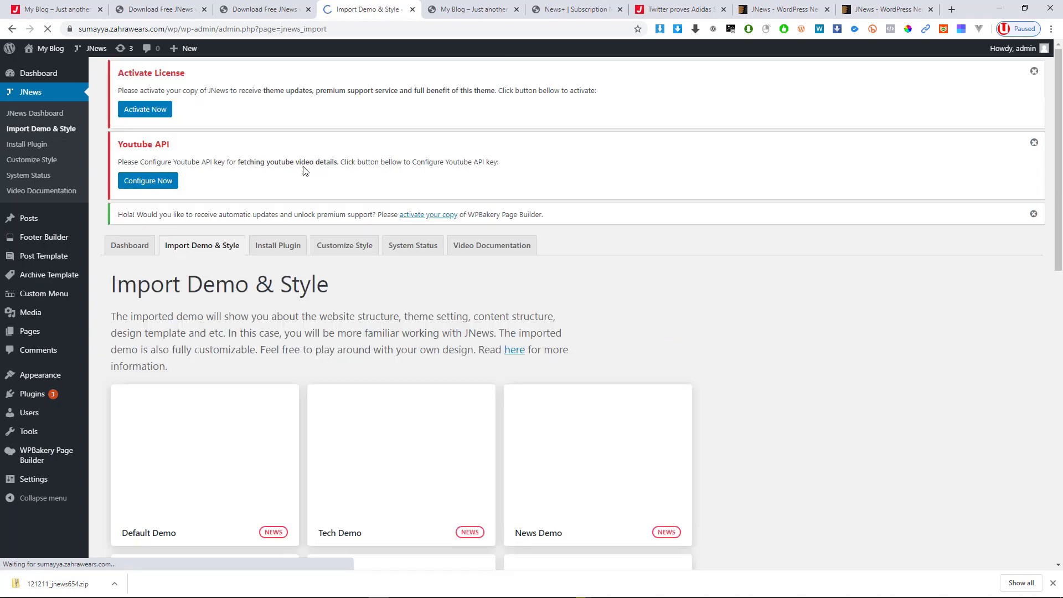
pyautogui.scroll(-2, 438, 306)
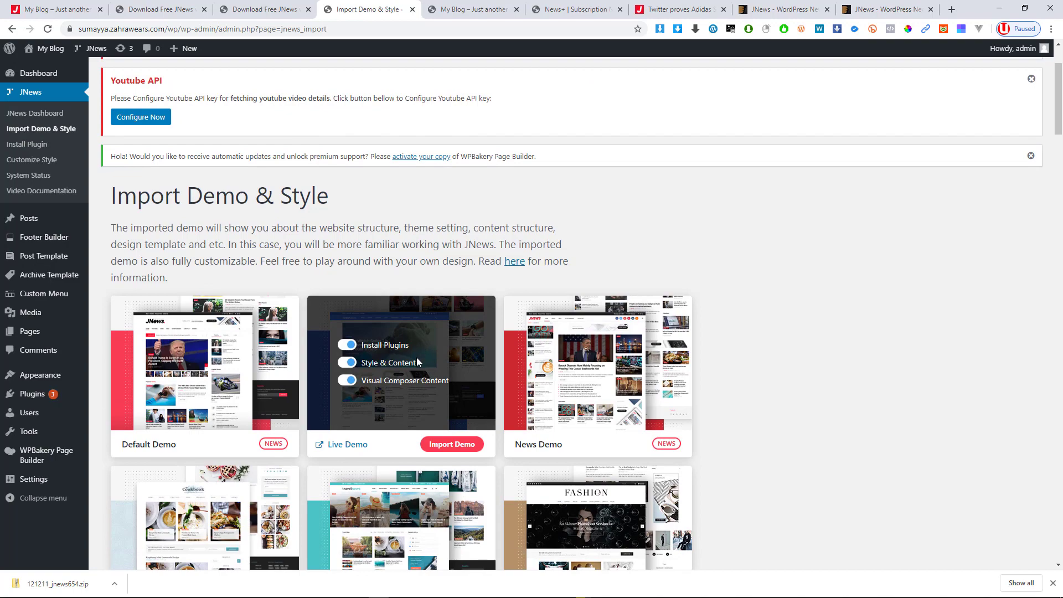
pyautogui.scroll(-3, 417, 354)
pyautogui.scroll(-3, 414, 351)
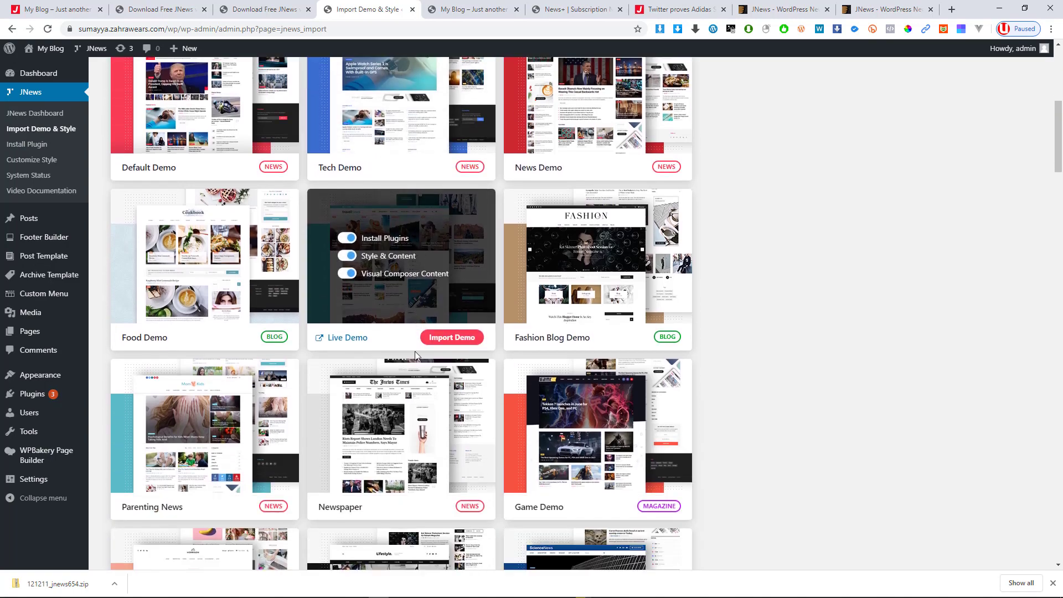
pyautogui.scroll(-1, 427, 348)
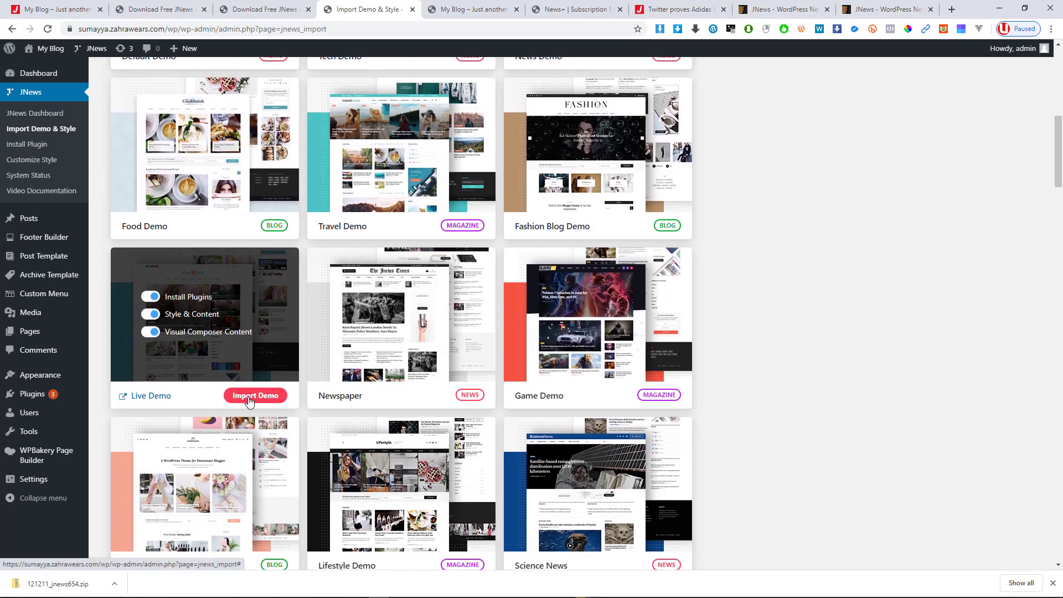
pyautogui.scroll(-6, 288, 360)
pyautogui.scroll(-6, 288, 360)
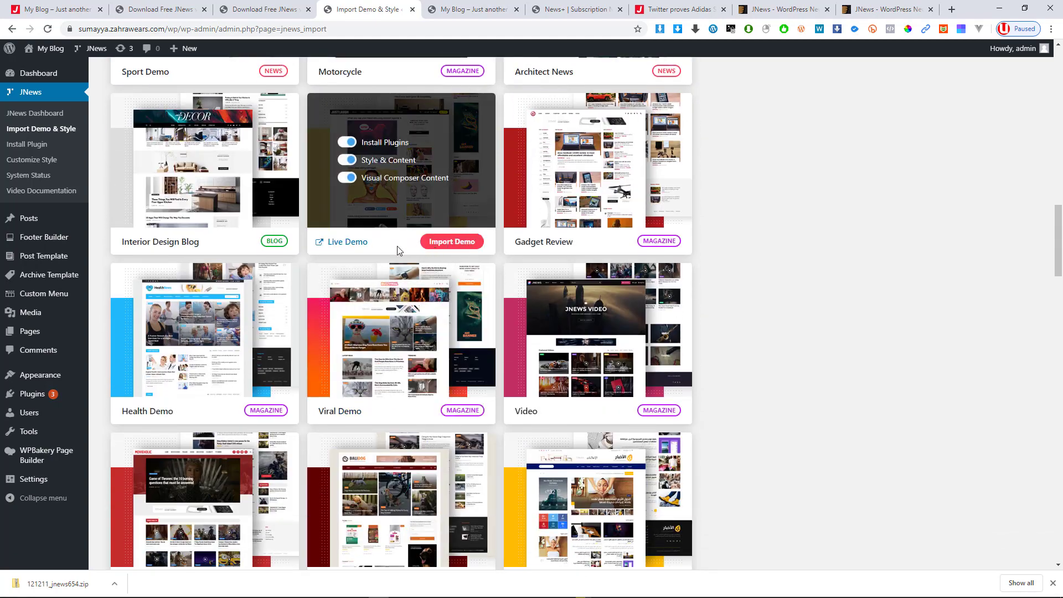
# Step: View the live preview of the Gag Demo, examine its page layout and return to the demo list
pyautogui.click(340, 247)
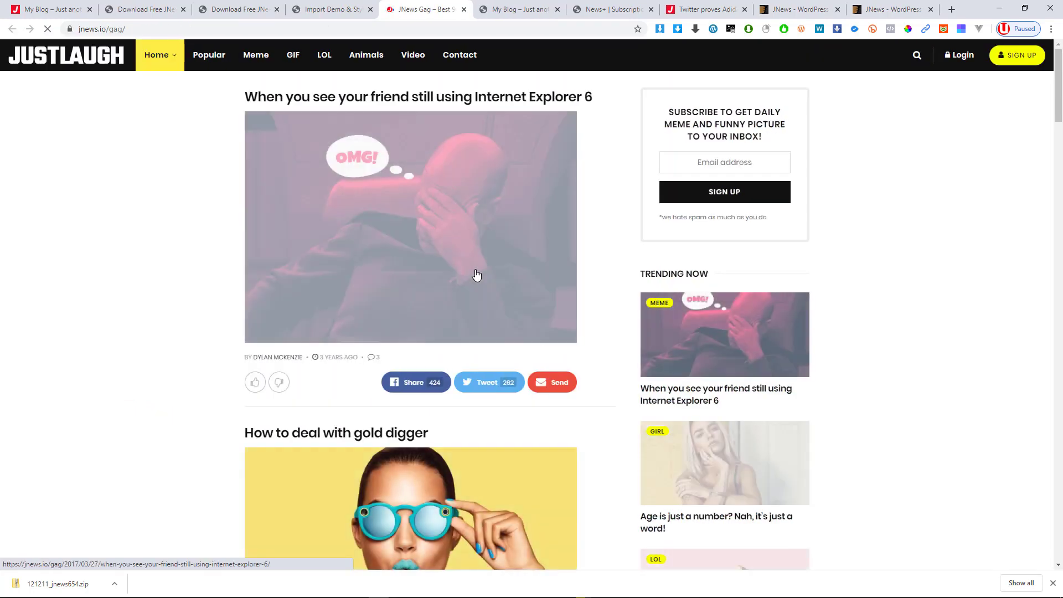
pyautogui.scroll(-13, 348, 211)
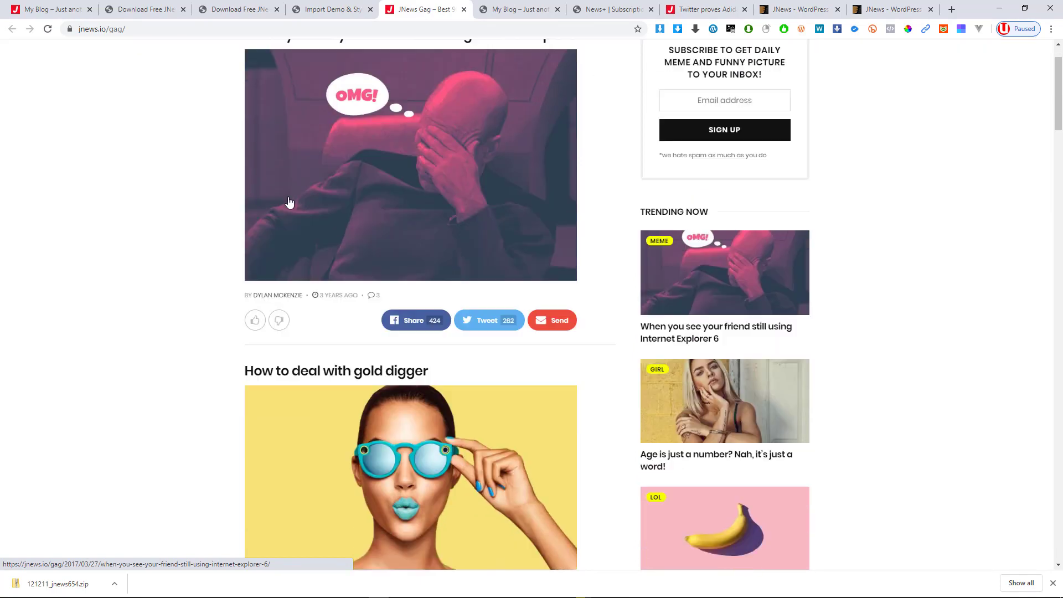
pyautogui.scroll(-1, 338, 229)
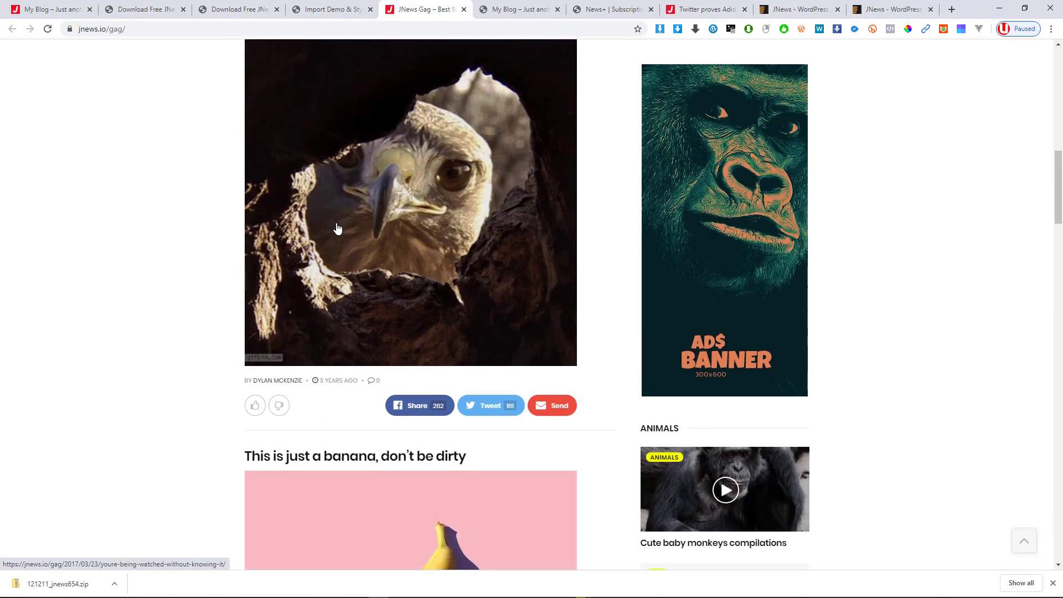
pyautogui.scroll(1, 338, 229)
pyautogui.click(333, 9)
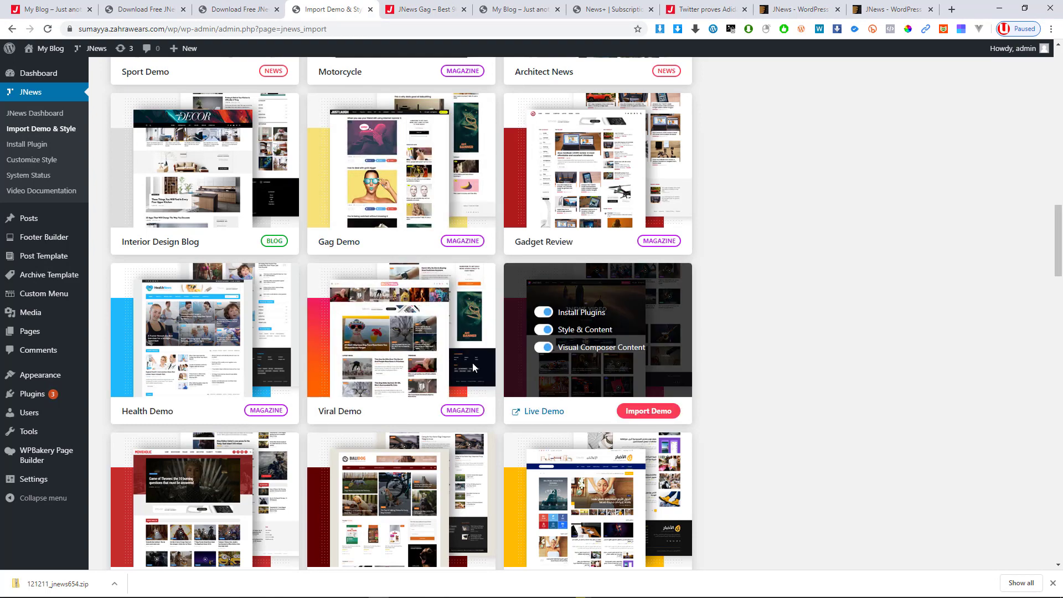
# Step: View the live preview of the Viral Demo down to its footer, closing both demo previews and returning to the demo list
pyautogui.click(357, 416)
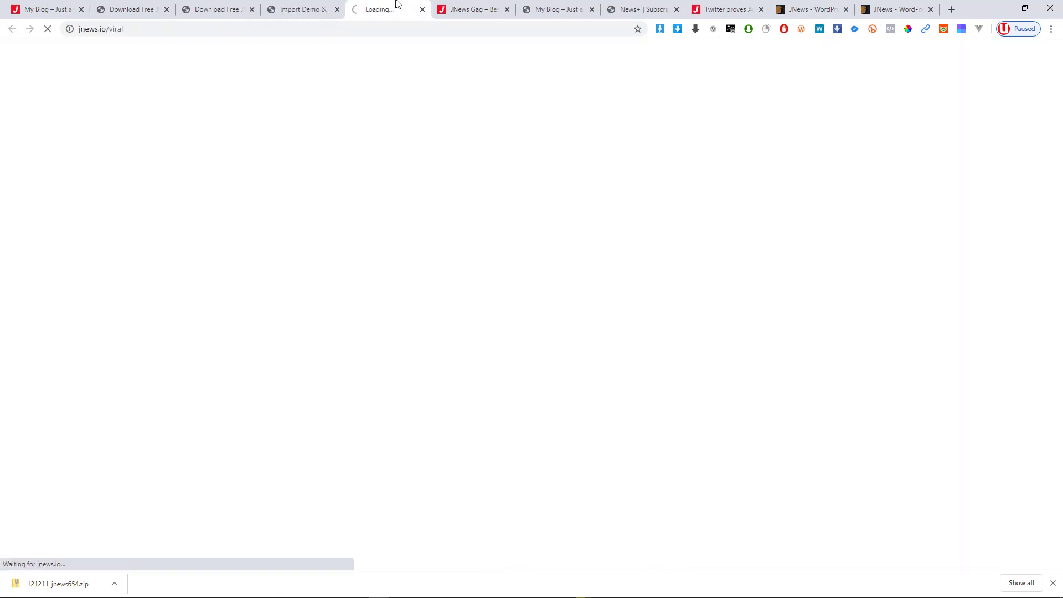
pyautogui.click(472, 7)
pyautogui.click(508, 10)
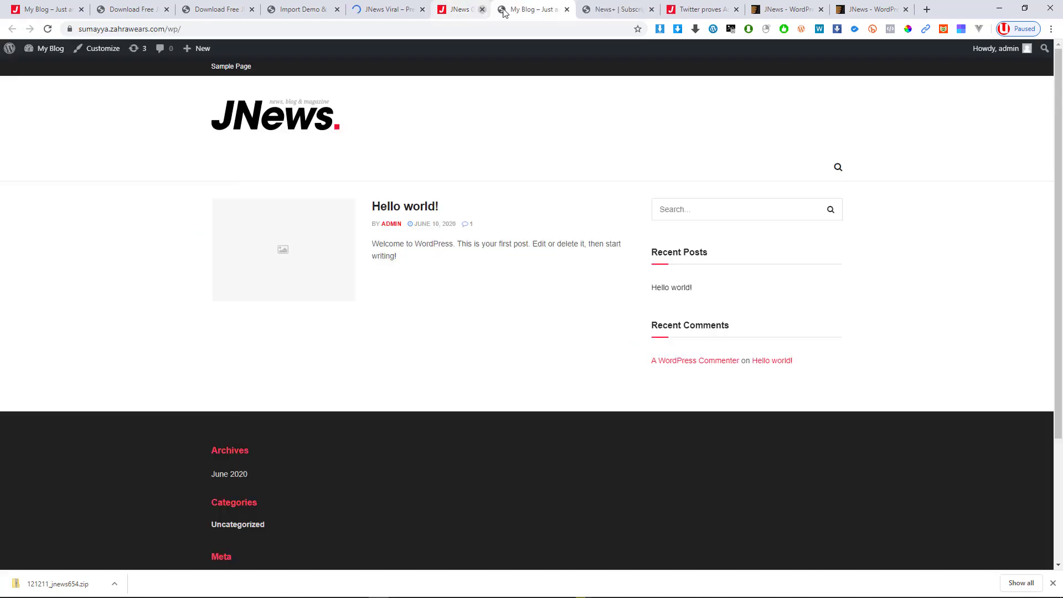
pyautogui.click(377, 3)
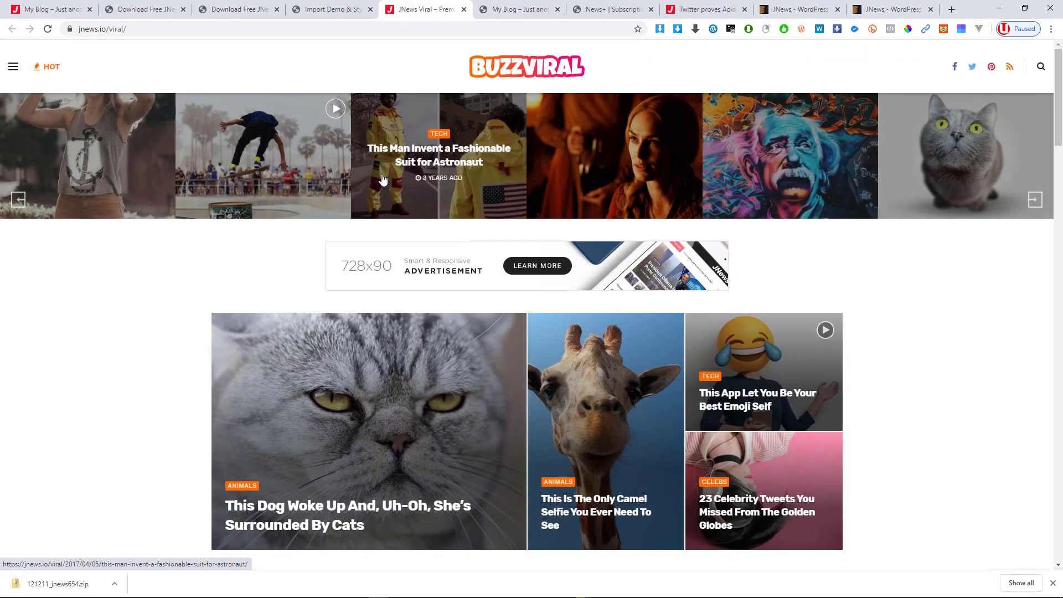
pyautogui.scroll(-15, 432, 232)
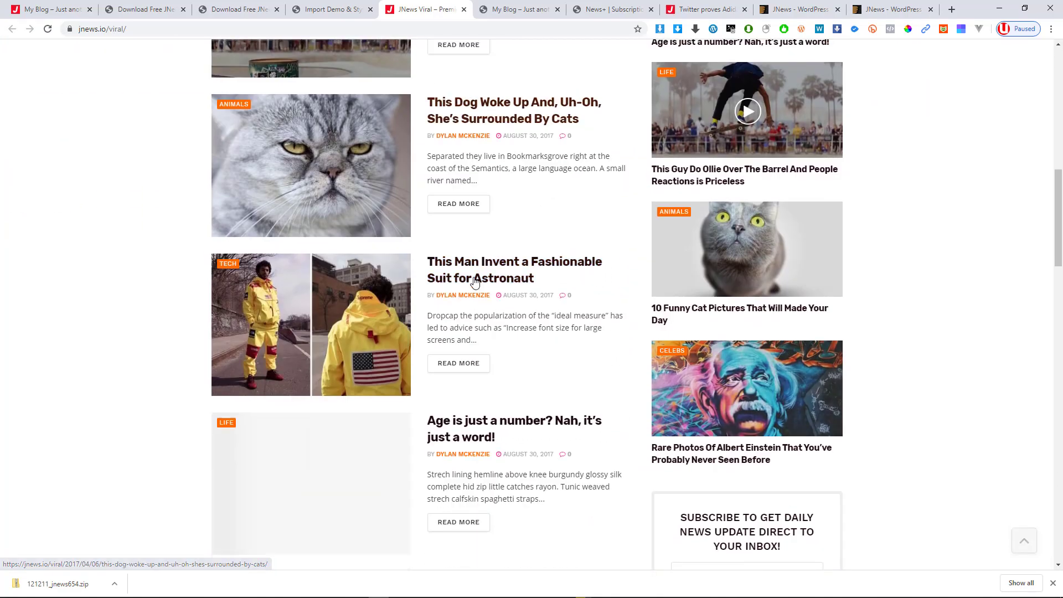
pyautogui.scroll(-20, 451, 285)
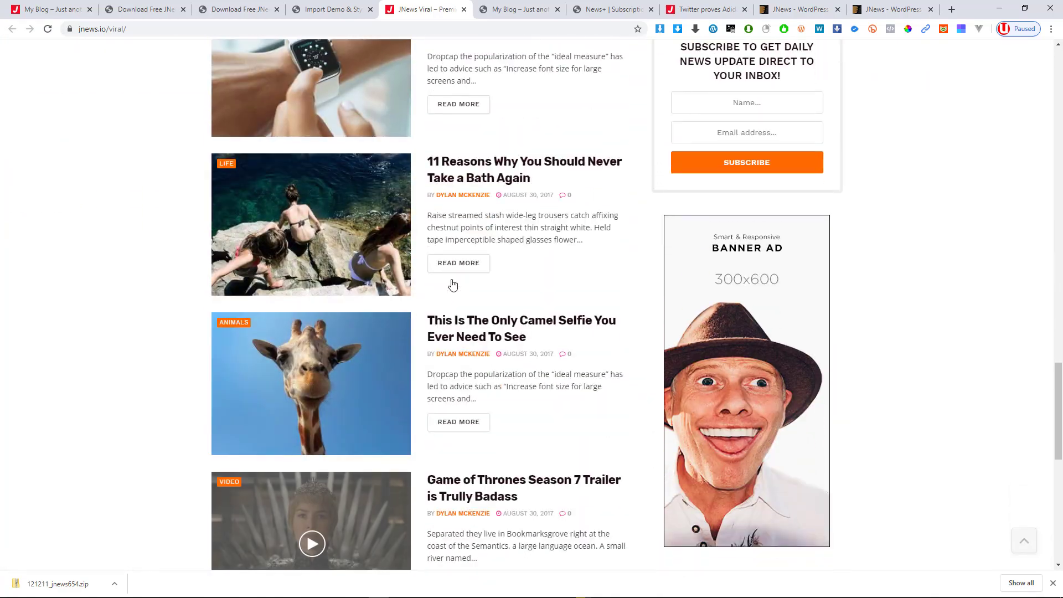
pyautogui.scroll(-5, 453, 280)
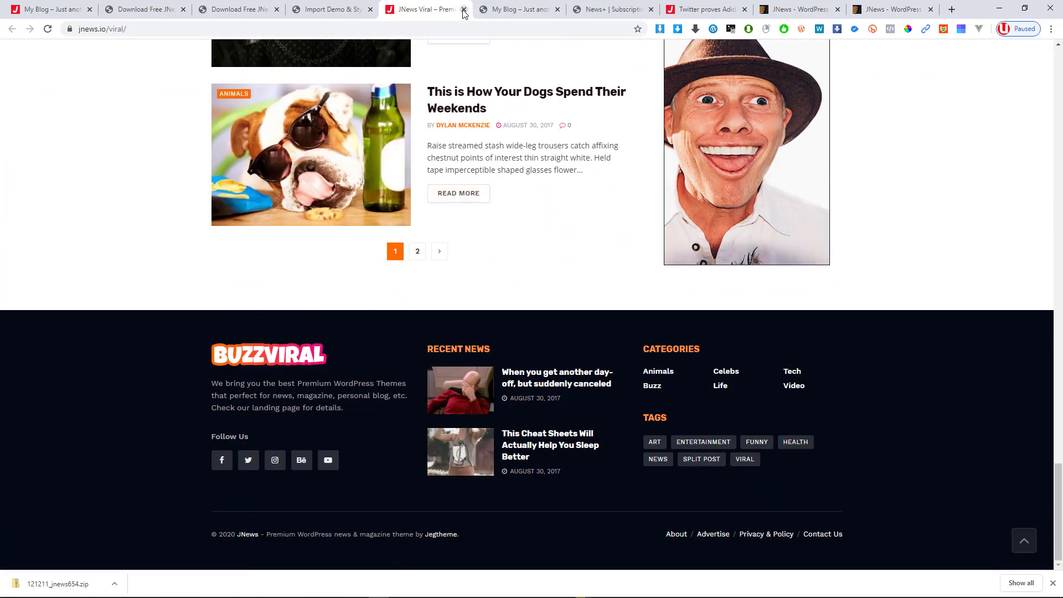
pyautogui.click(464, 9)
pyautogui.click(347, 7)
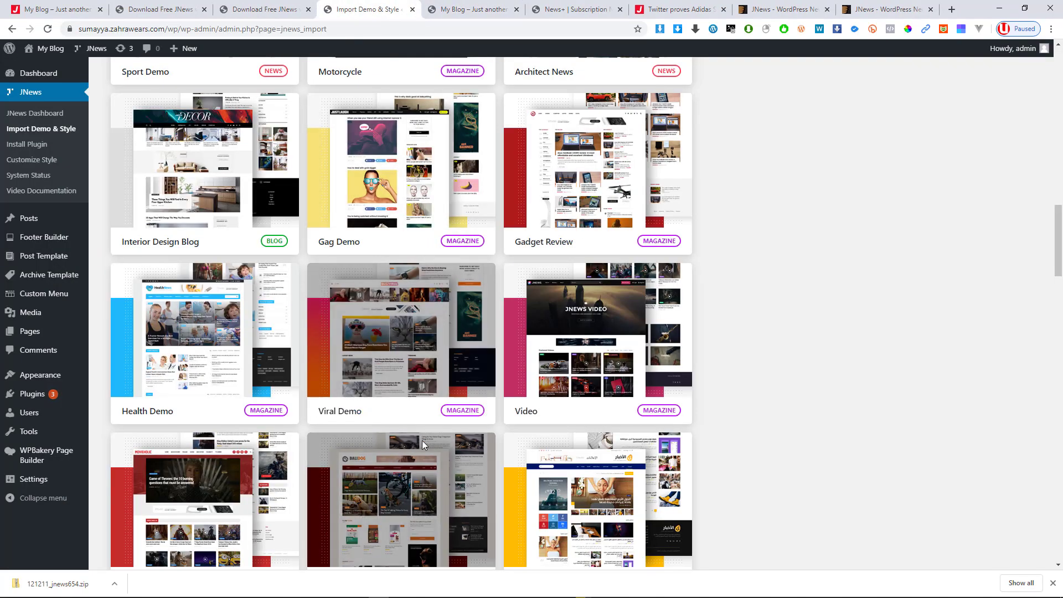
# Step: Look through the remaining JNews demos to the end of the list and return to the first ones
pyautogui.scroll(-5, 426, 438)
pyautogui.scroll(-13, 505, 404)
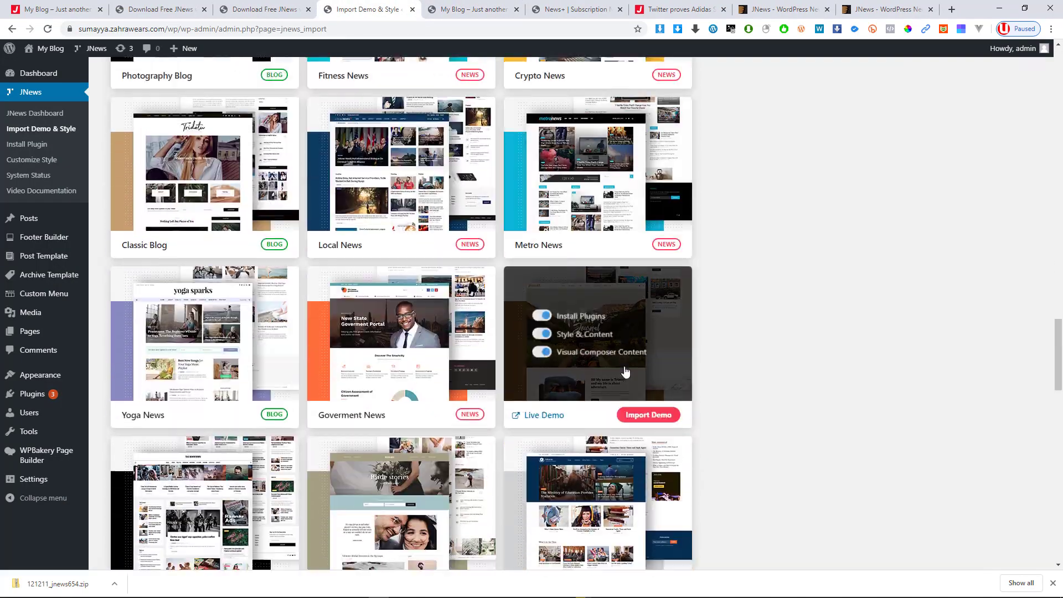
pyautogui.scroll(-6, 626, 370)
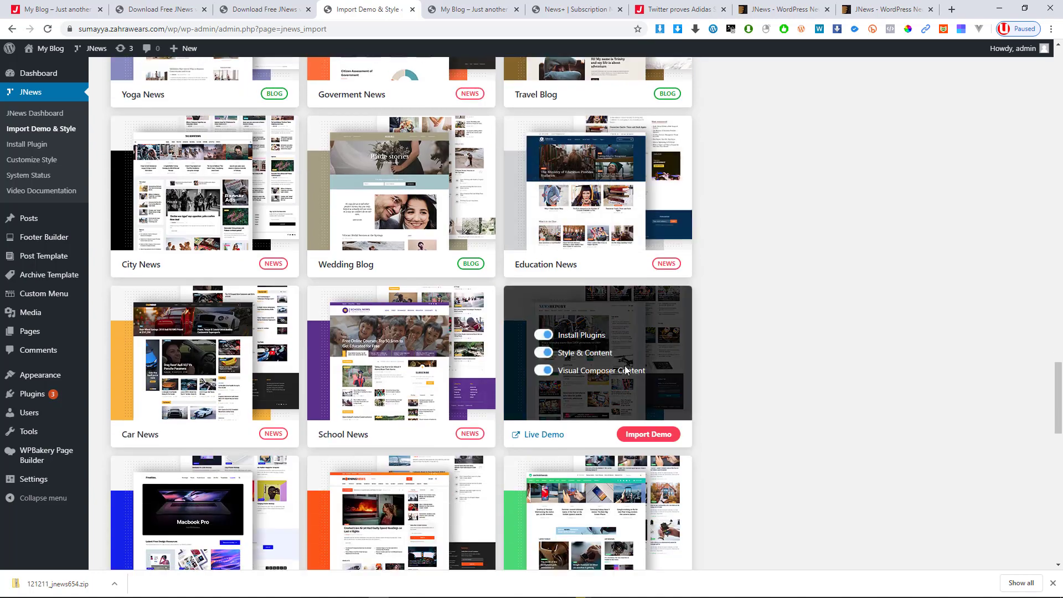
pyautogui.scroll(-12, 625, 370)
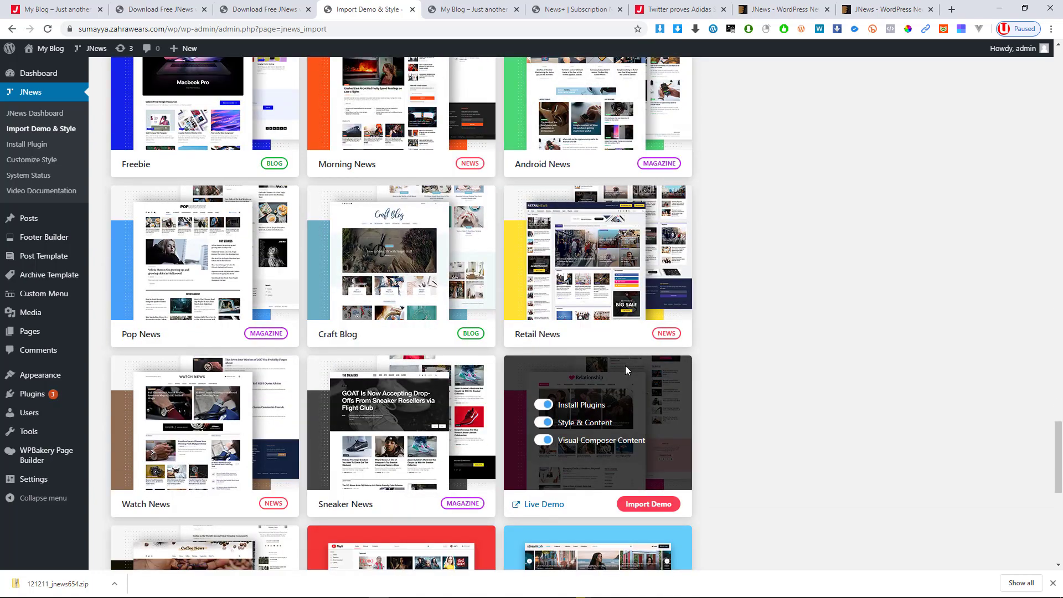
pyautogui.scroll(-3, 626, 365)
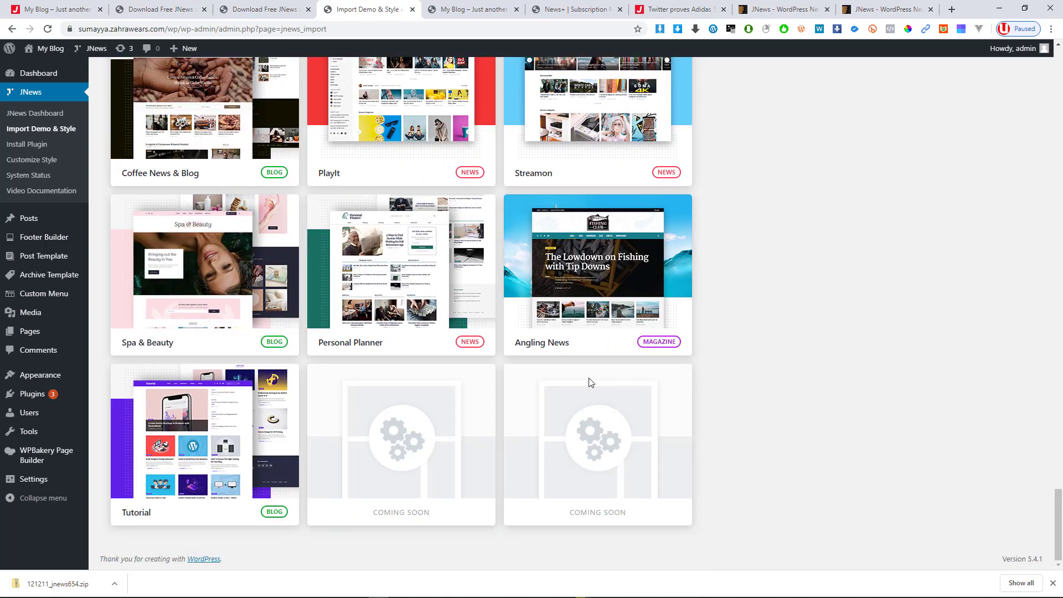
pyautogui.scroll(20, 333, 360)
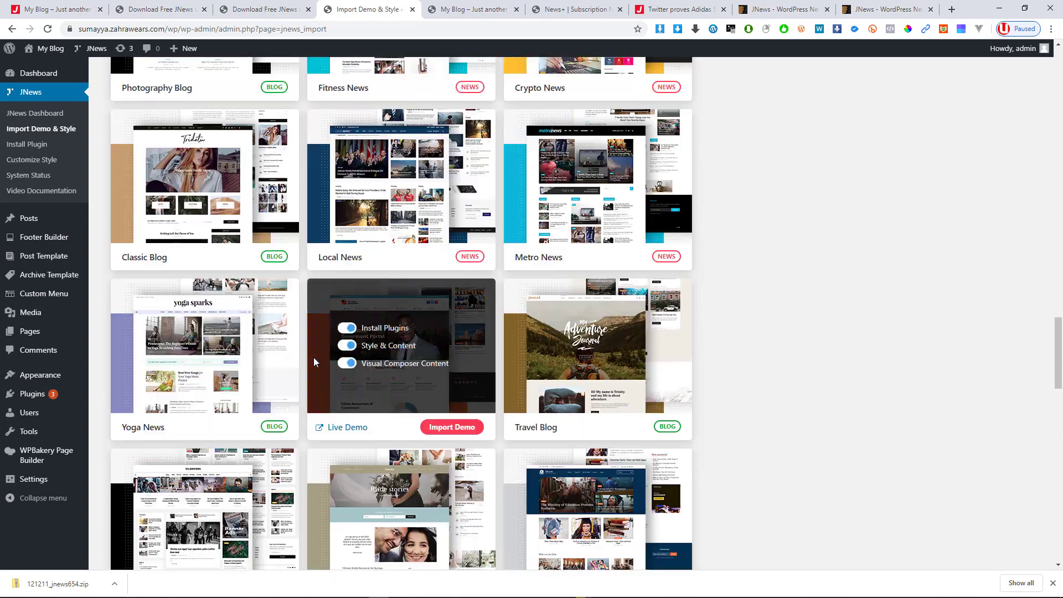
pyautogui.scroll(20, 329, 349)
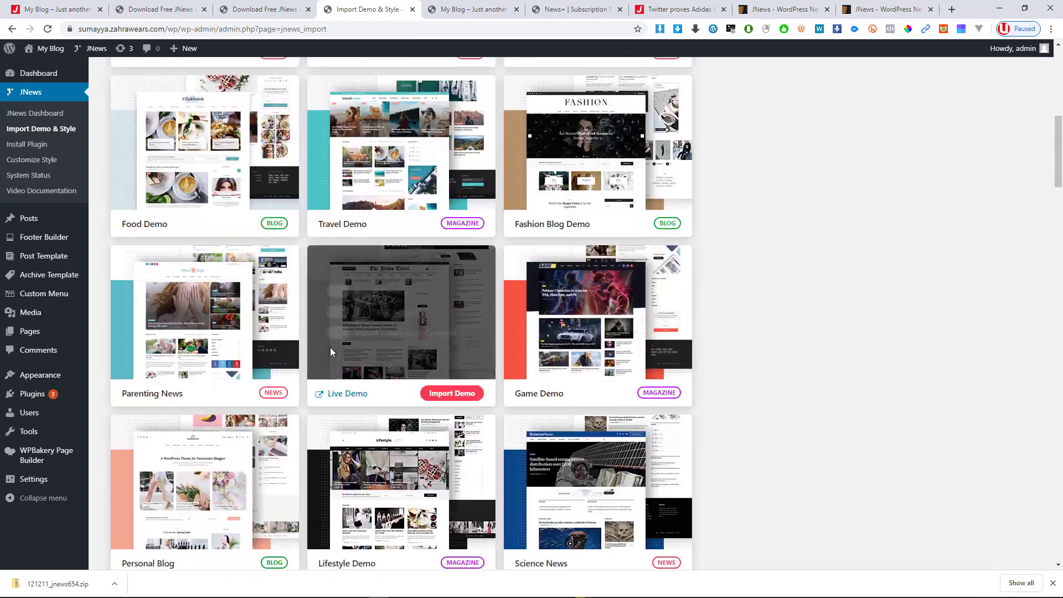
pyautogui.scroll(4, 330, 347)
pyautogui.scroll(-3, 364, 342)
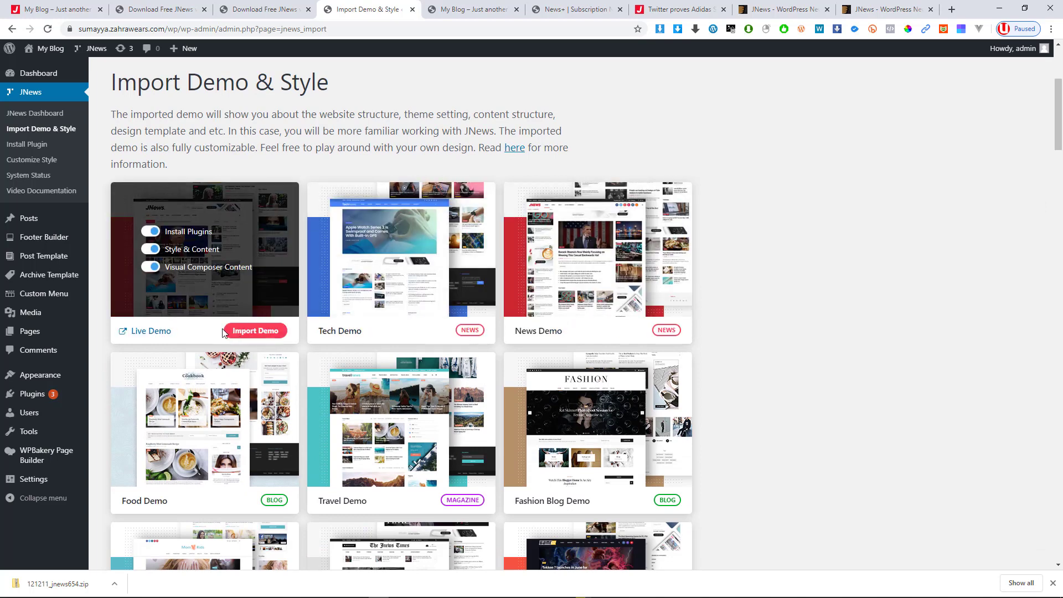
# Step: Import the Fashion Blog Demo with plugins, style and content, and Visual Composer content, accepting the import notice
pyautogui.scroll(-2, 228, 331)
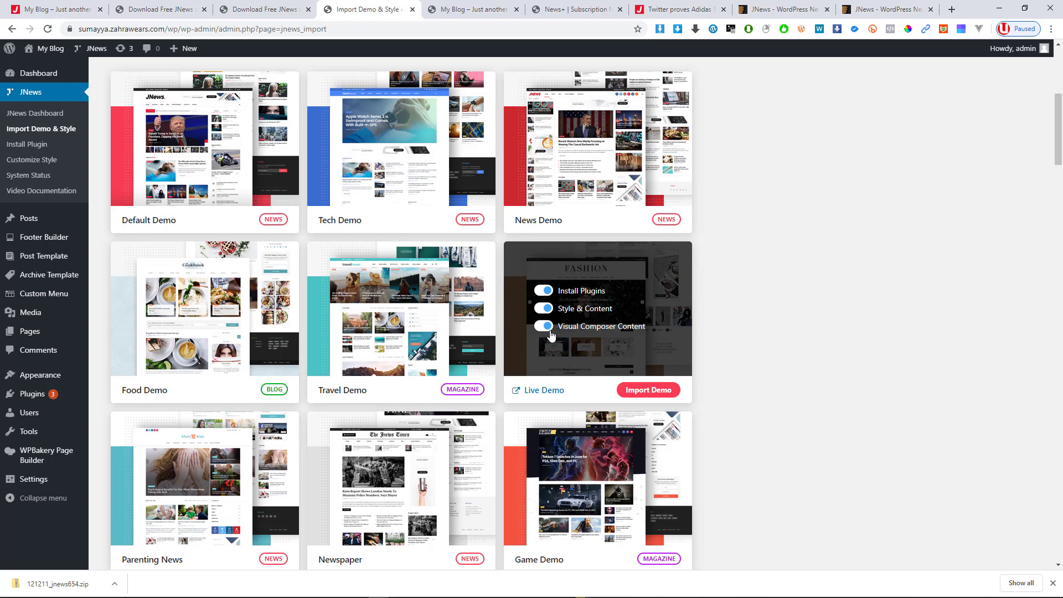
pyautogui.click(645, 392)
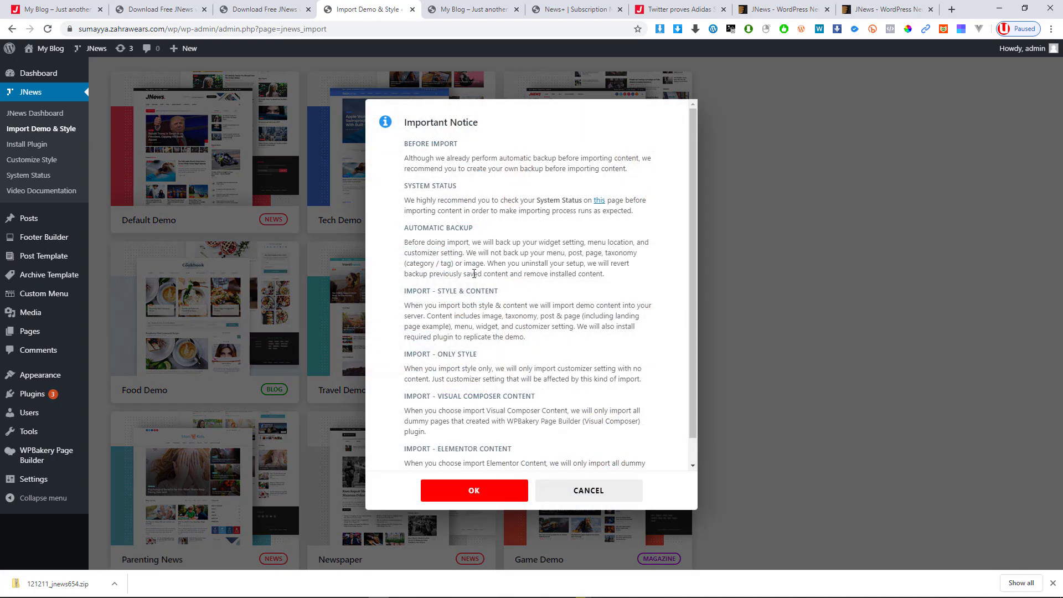
pyautogui.scroll(-2, 477, 310)
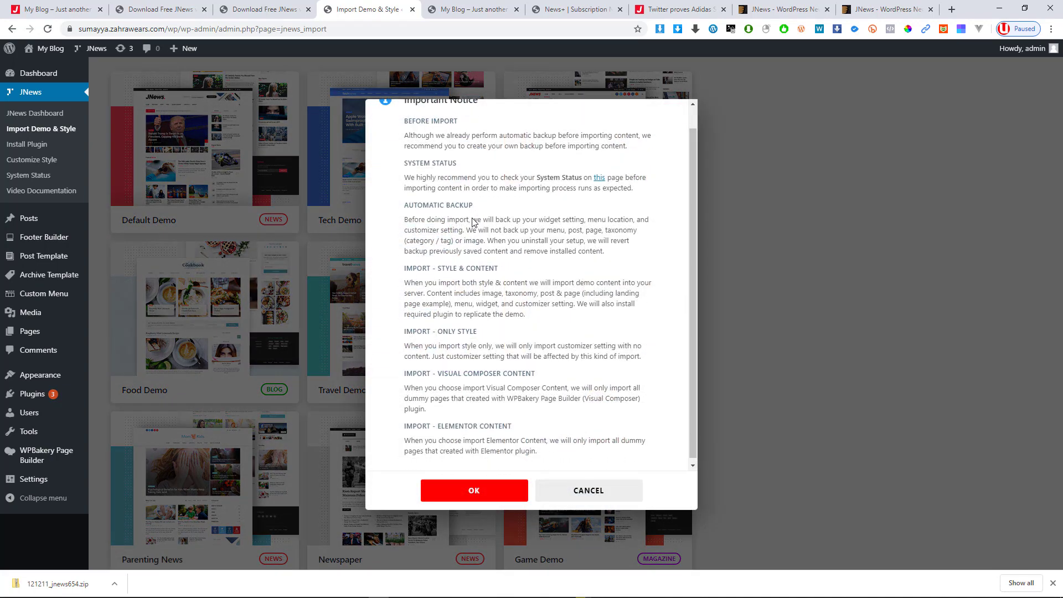
pyautogui.click(485, 492)
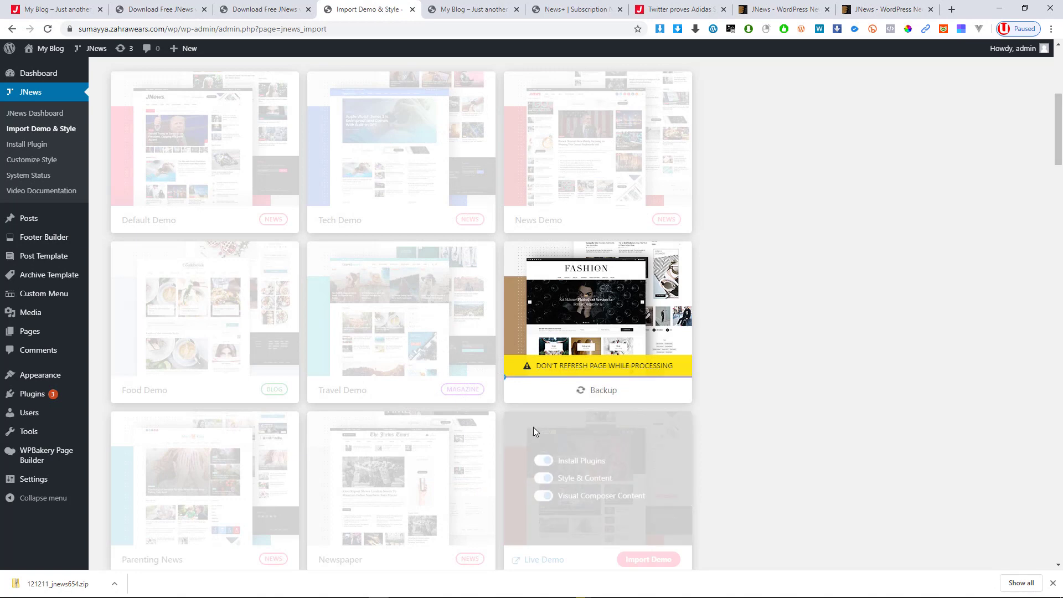
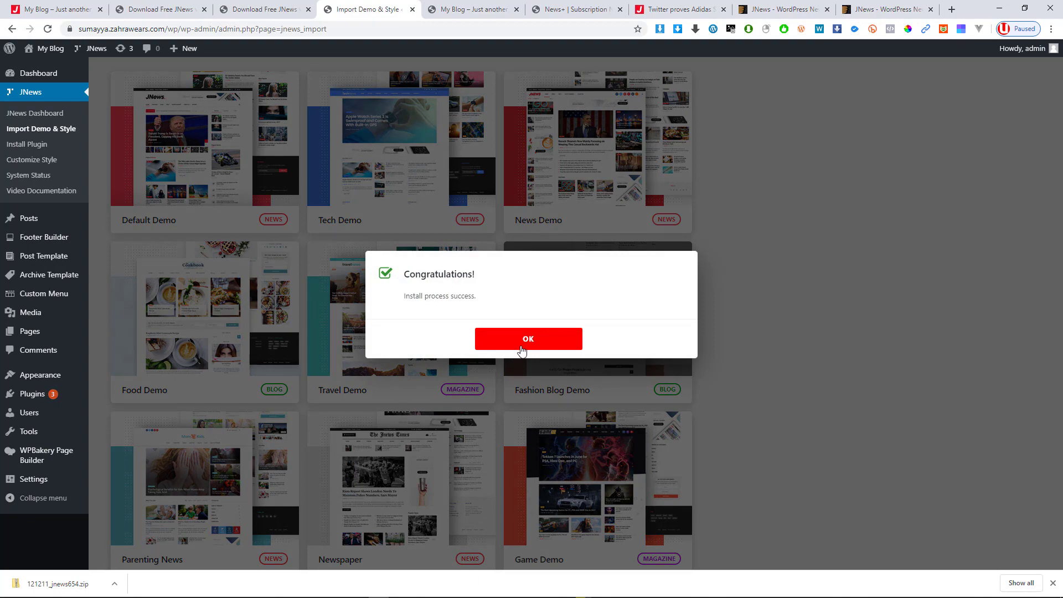
pyautogui.click(522, 346)
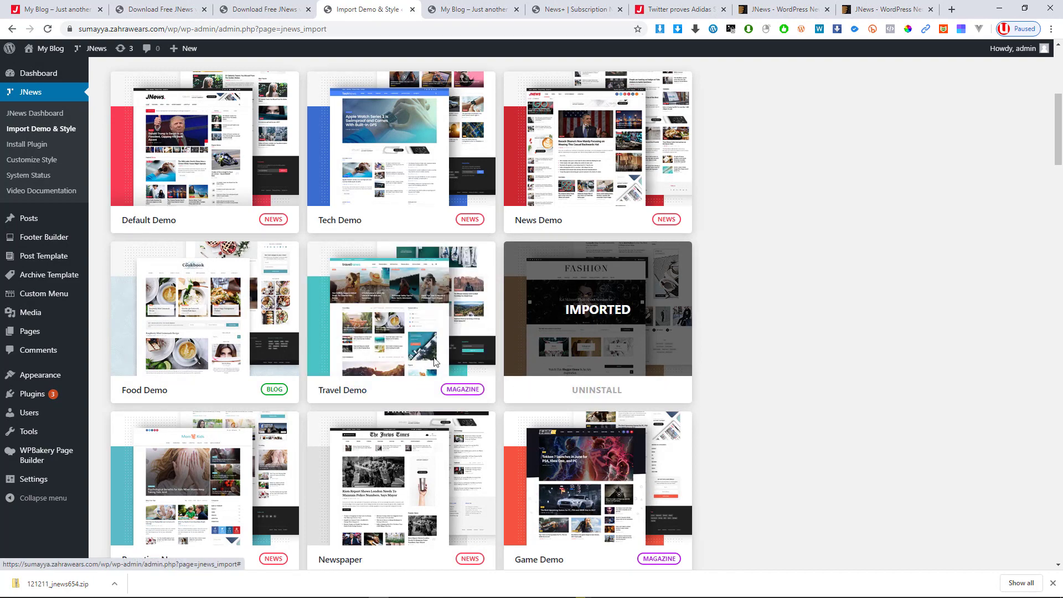
# Step: Visit the blog's front end, browse the slider backwards and examine the homepage down to its footer
pyautogui.scroll(-10, 343, 345)
pyautogui.scroll(-8, 818, 377)
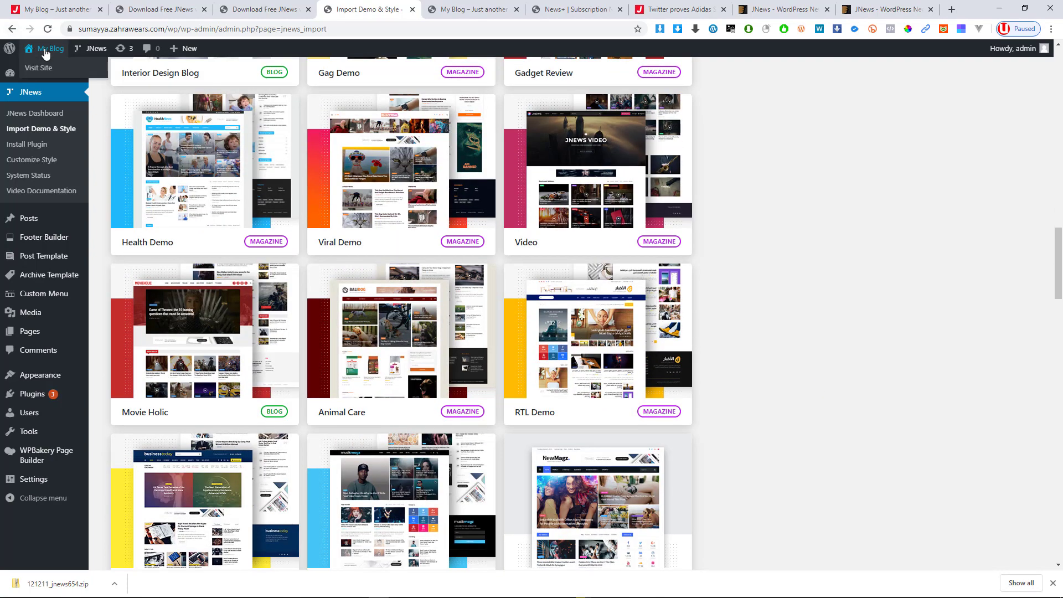
pyautogui.click(46, 50)
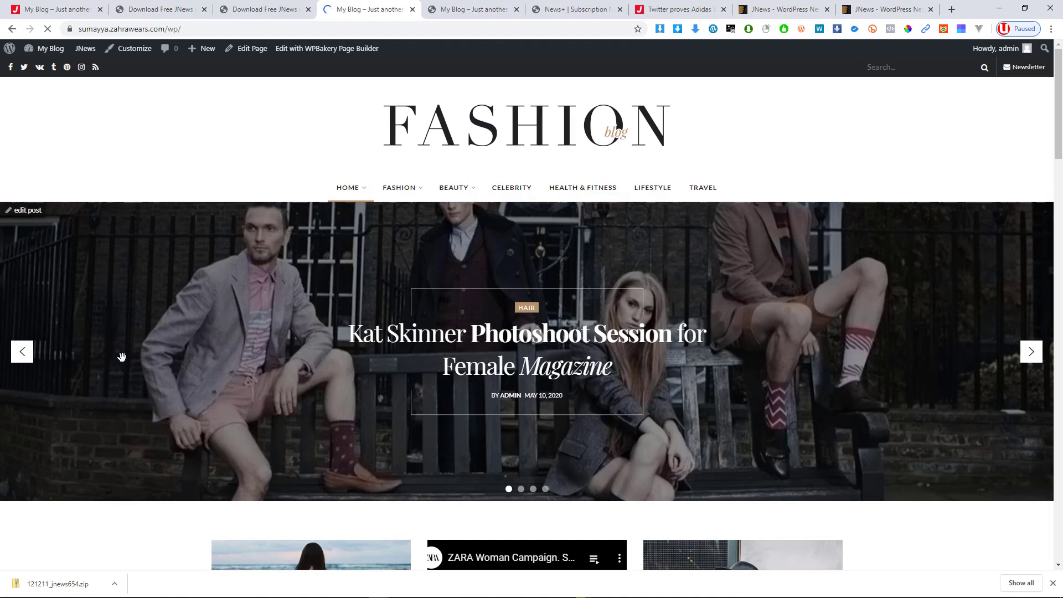
pyautogui.click(17, 363)
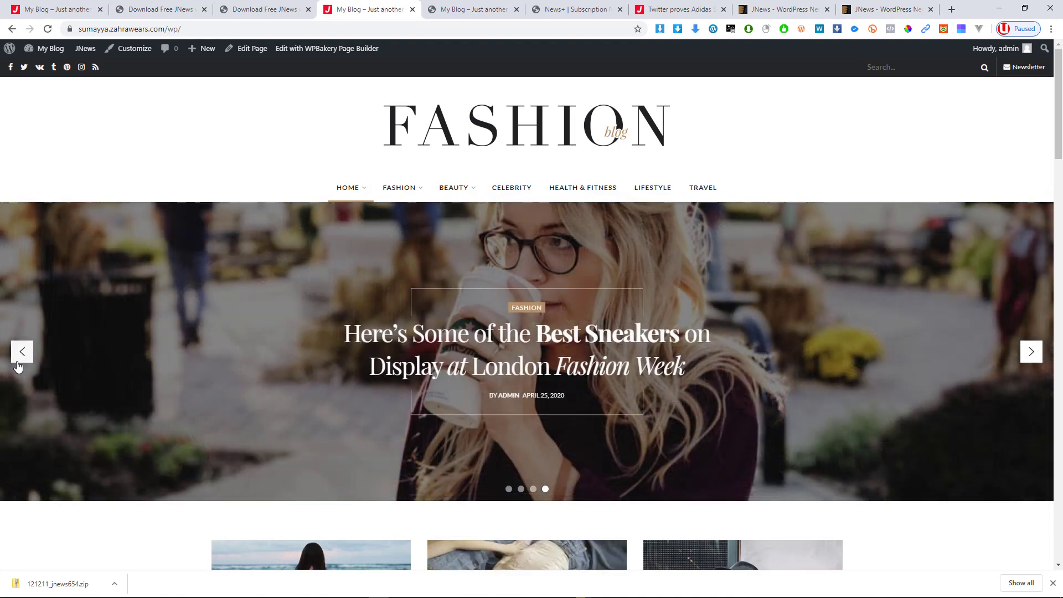
pyautogui.click(18, 363)
pyautogui.click(18, 365)
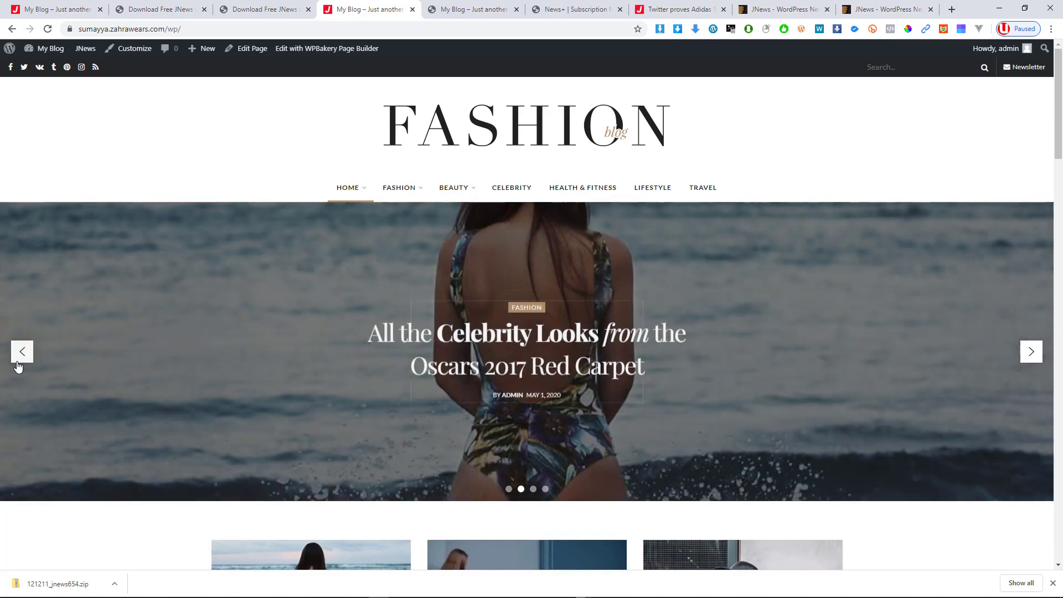
pyautogui.scroll(-12, 176, 342)
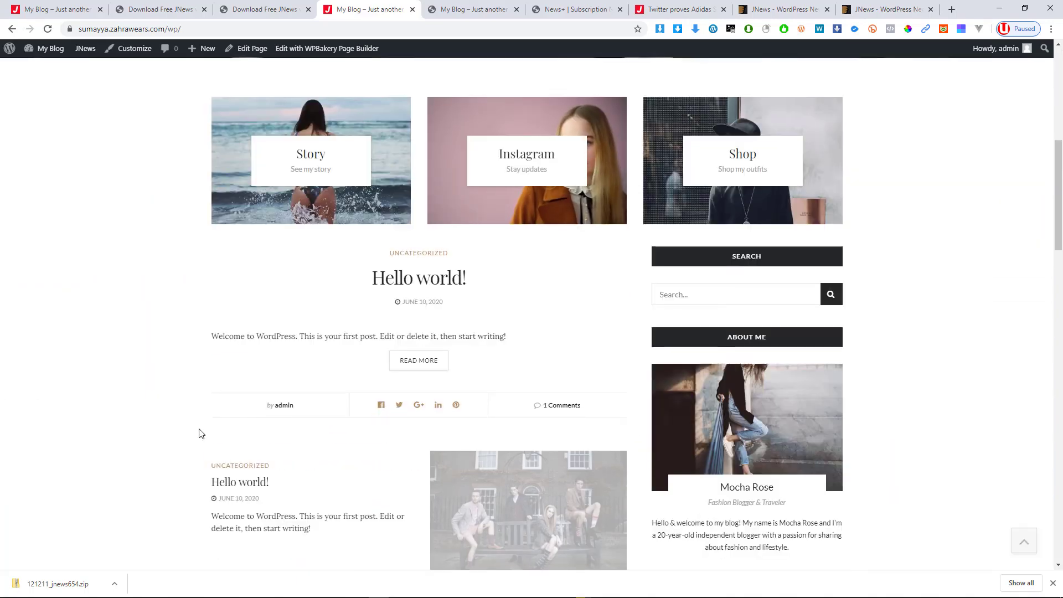
pyautogui.scroll(-15, 468, 382)
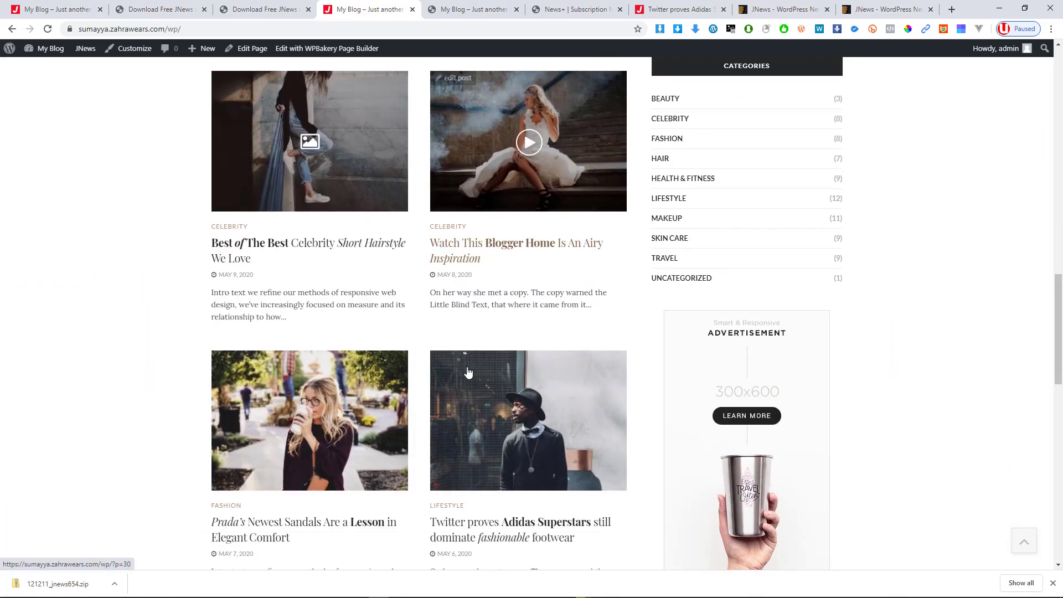
pyautogui.scroll(-9, 468, 371)
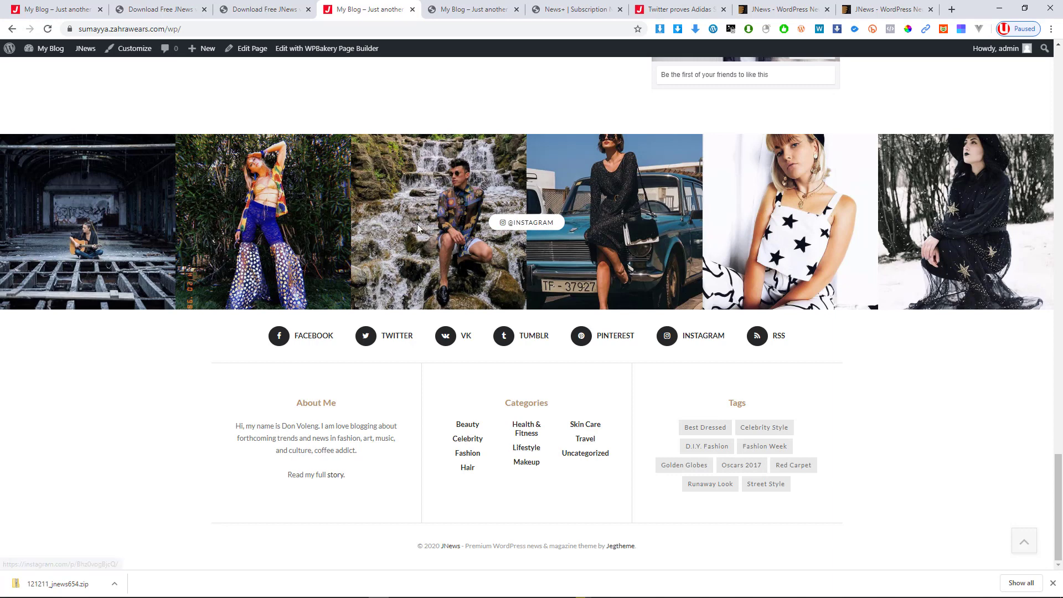
# Step: Open the second photo of the Instagram feed in its own tab and look over the homepage slider and posts again
pyautogui.click(337, 222)
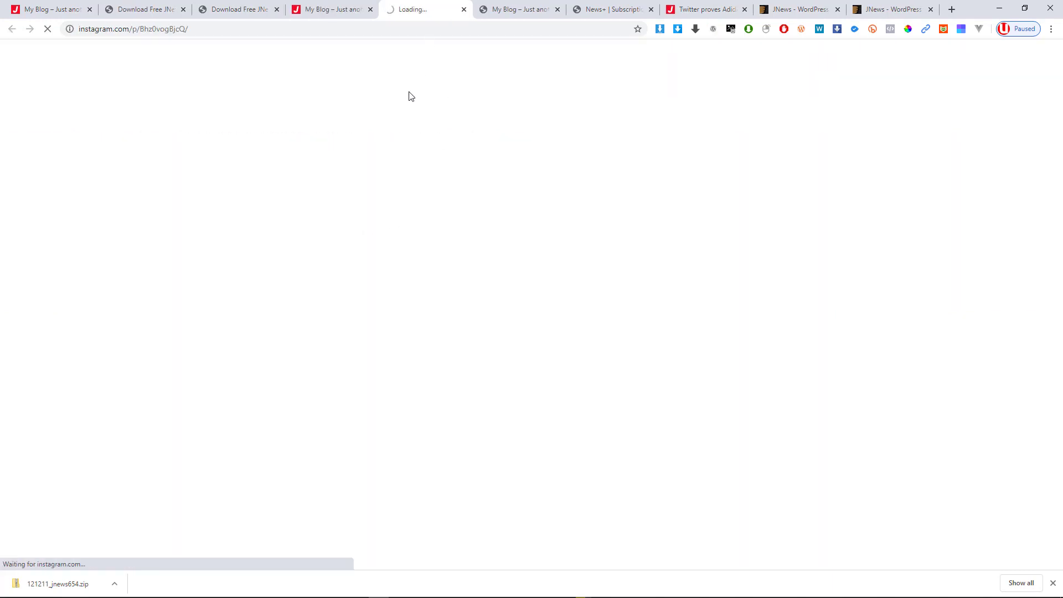
pyautogui.click(356, 8)
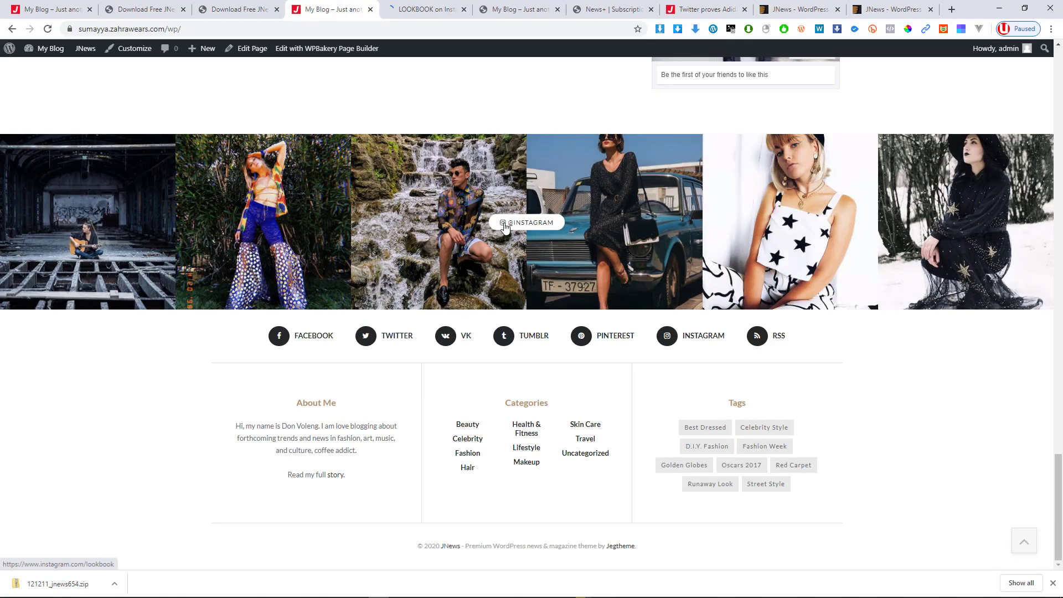
pyautogui.scroll(15, 505, 251)
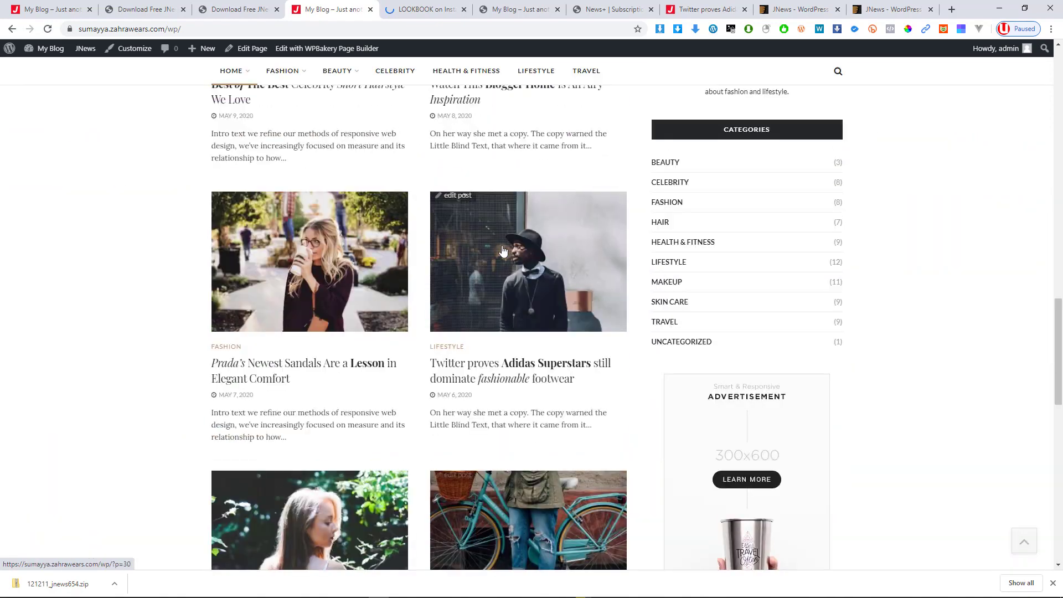
pyautogui.scroll(10, 506, 251)
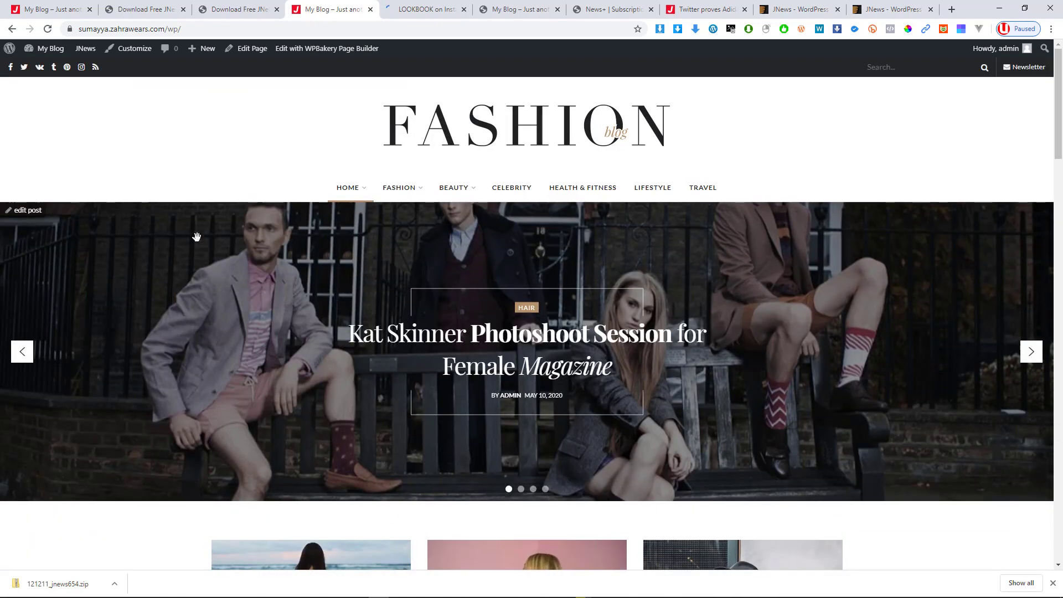
pyautogui.click(22, 352)
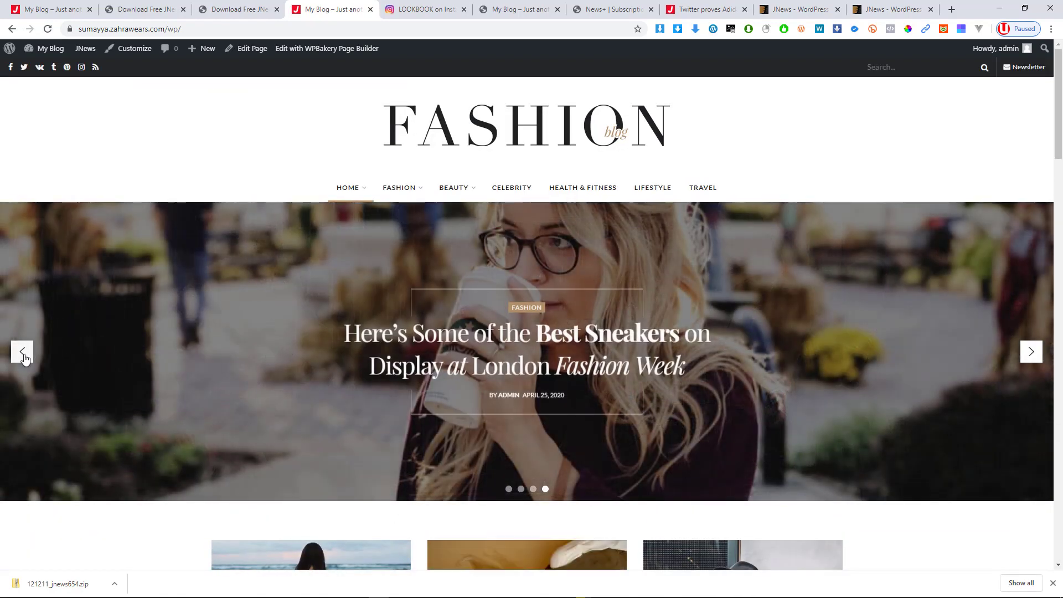
pyautogui.scroll(-1, 374, 285)
pyautogui.scroll(-18, 387, 285)
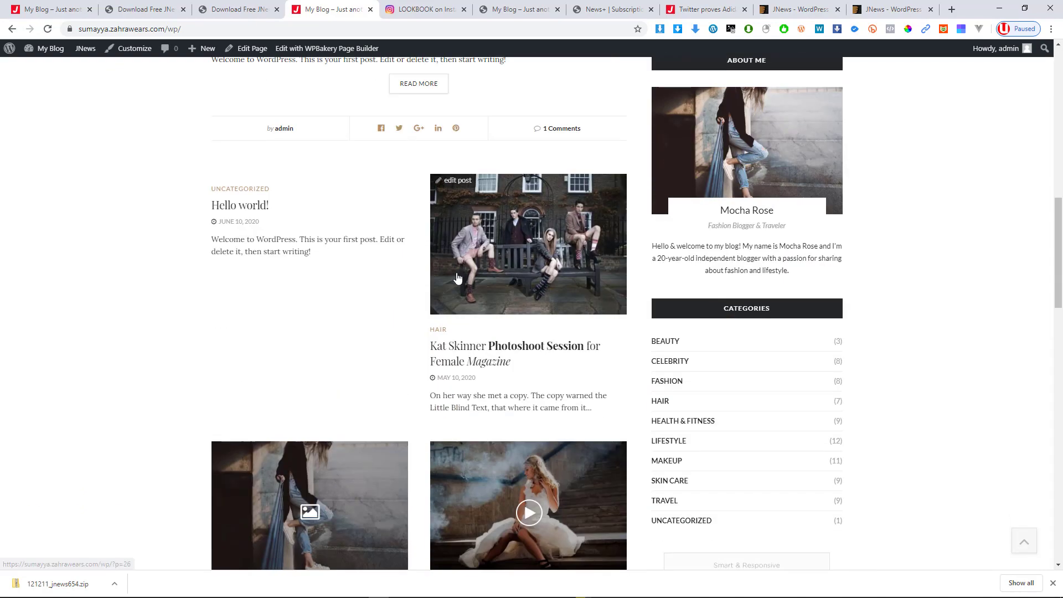
pyautogui.scroll(6, 408, 275)
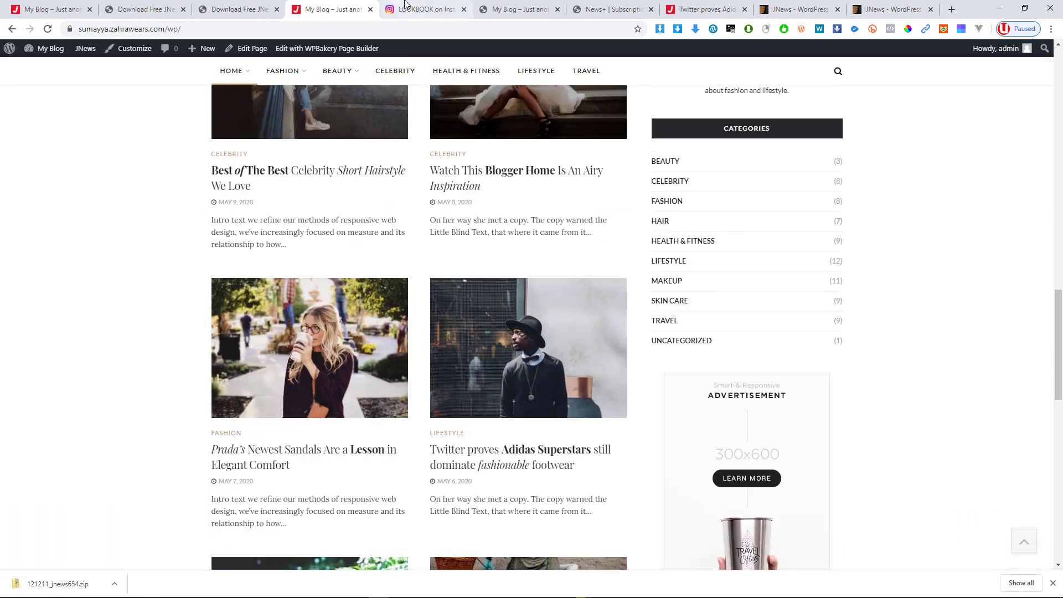
# Step: View the opened Instagram post and return to the blog's homepage
pyautogui.click(414, 9)
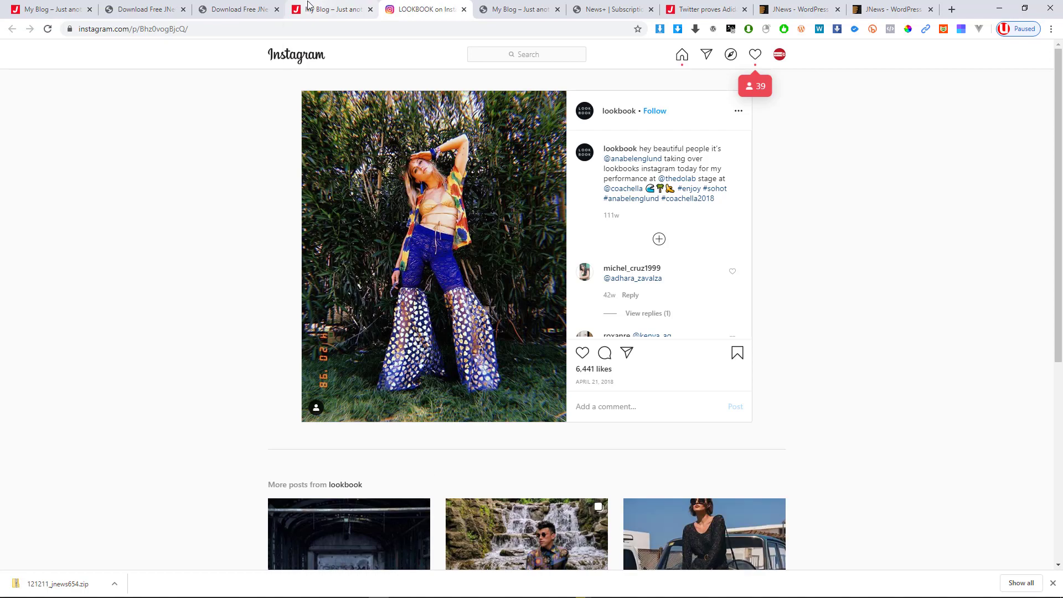
pyautogui.click(311, 5)
pyautogui.scroll(3, 398, 310)
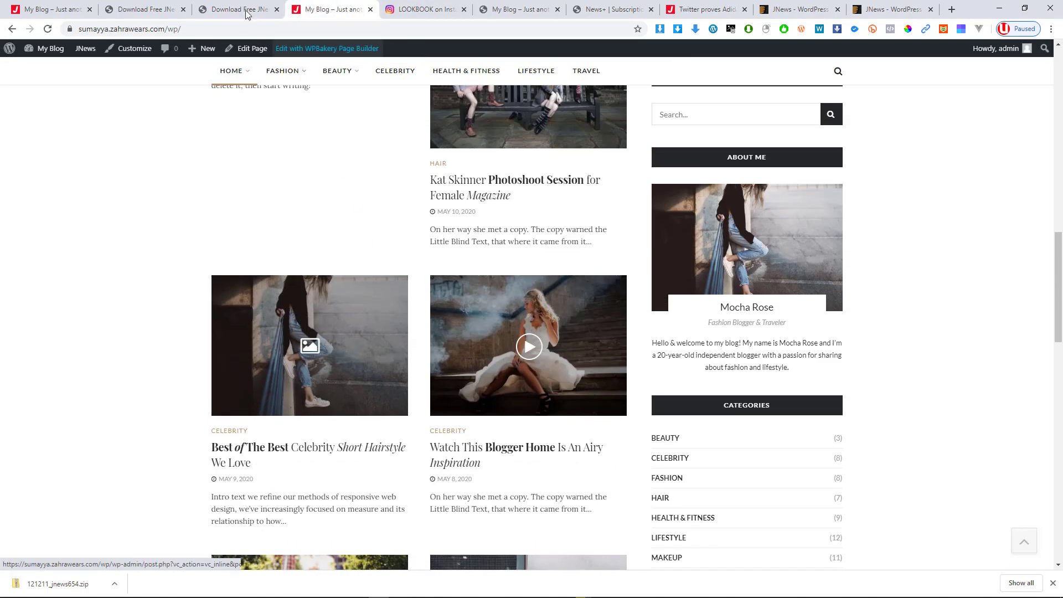
pyautogui.click(246, 5)
pyautogui.click(318, 7)
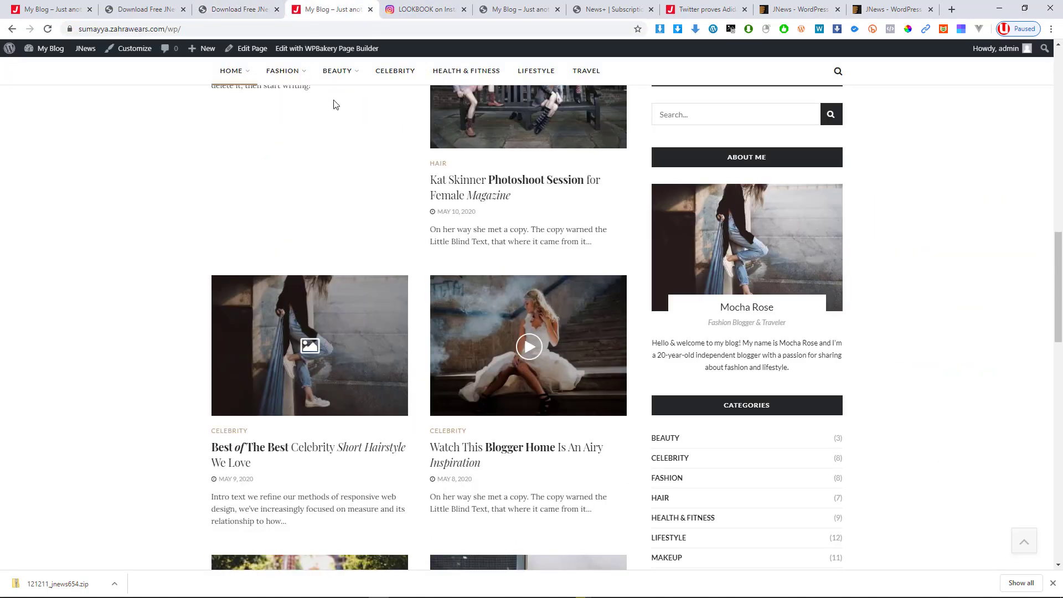
# Step: Go to the WordPress dashboard, open the theme Customizer and look through its JNews option sections
pyautogui.moveTo(39, 56)
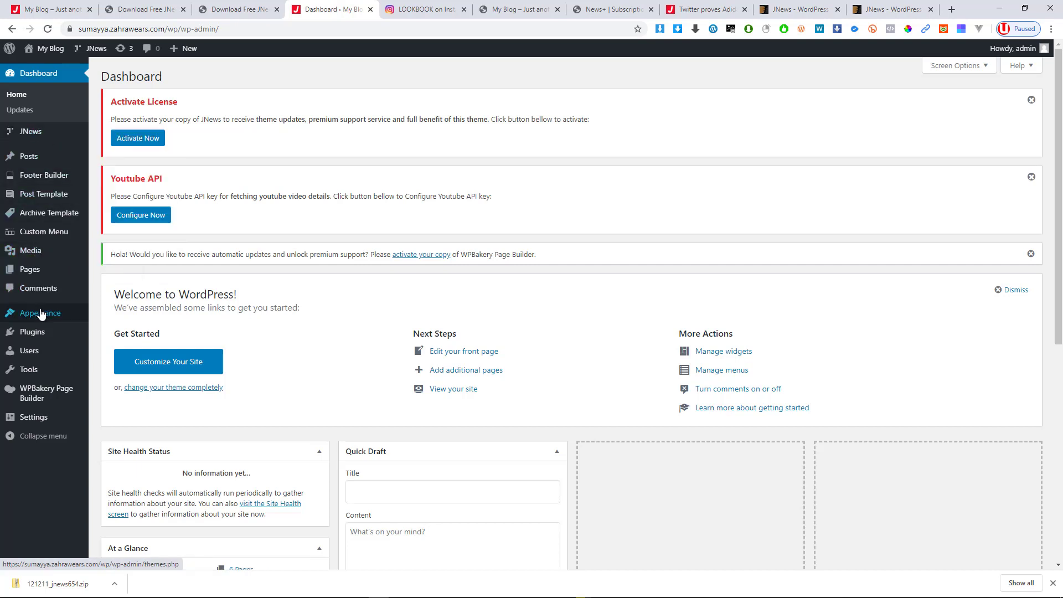
pyautogui.moveTo(41, 316)
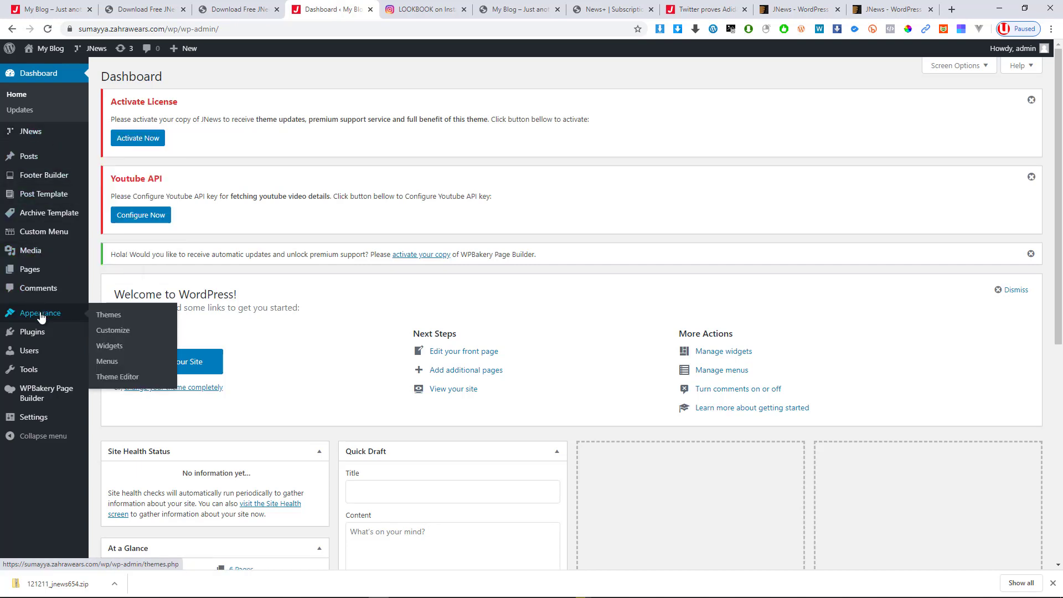
pyautogui.click(116, 335)
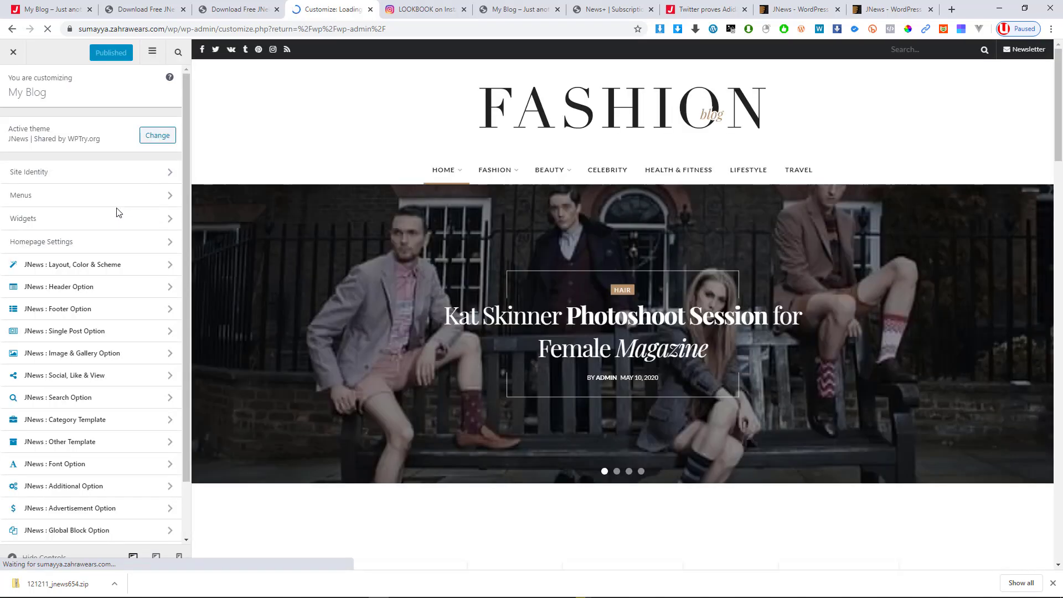
pyautogui.scroll(-1, 48, 268)
pyautogui.scroll(-1, 50, 261)
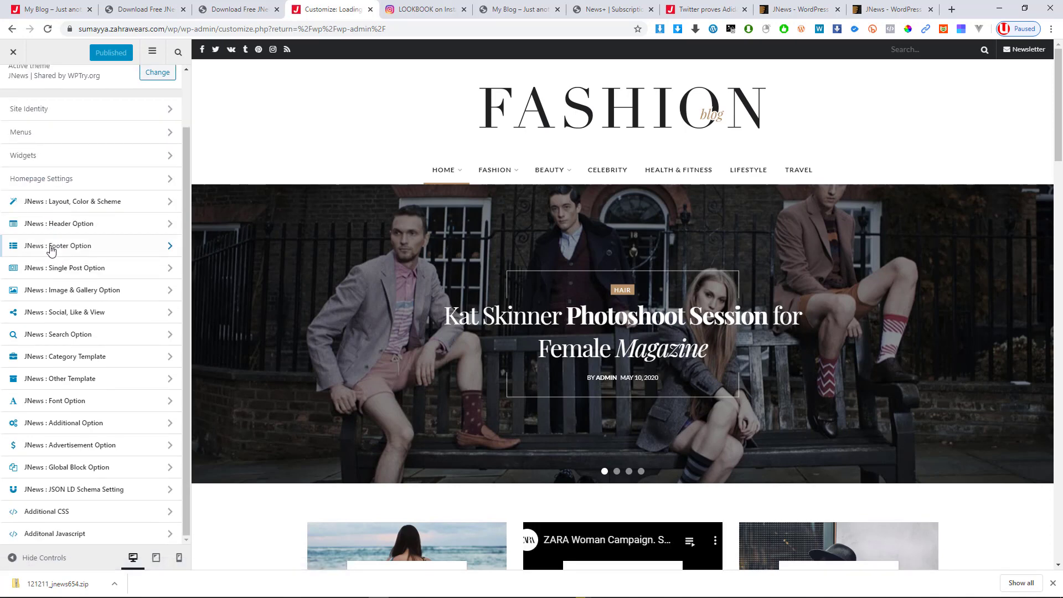
pyautogui.scroll(2, 89, 258)
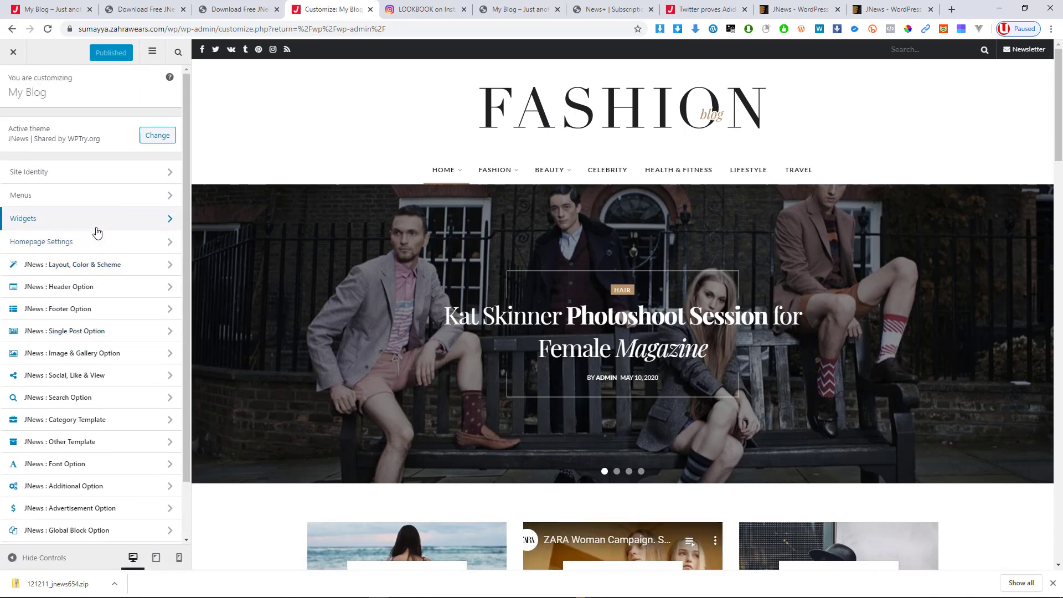
# Step: Look through the Customizer's sections and review the site title, tagline and site icon under Site Identity
pyautogui.scroll(-1, 96, 230)
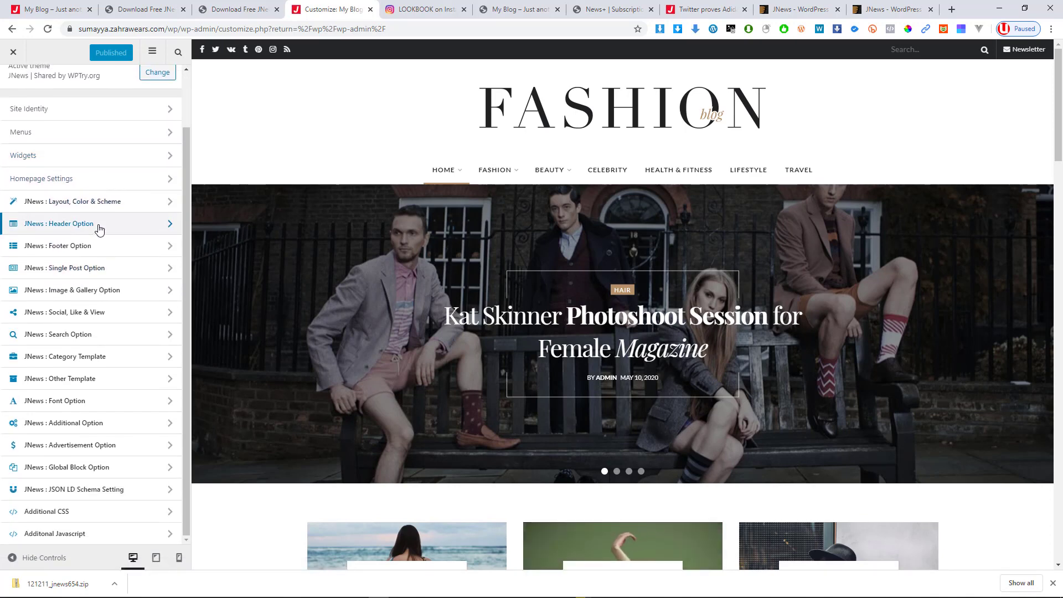
pyautogui.scroll(1, 98, 229)
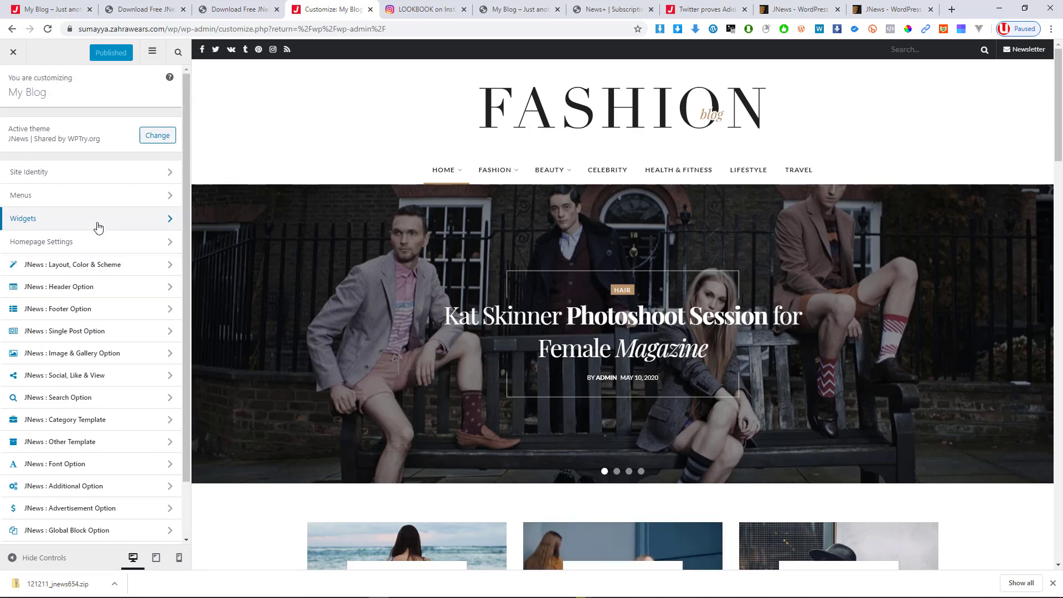
pyautogui.scroll(-1, 98, 225)
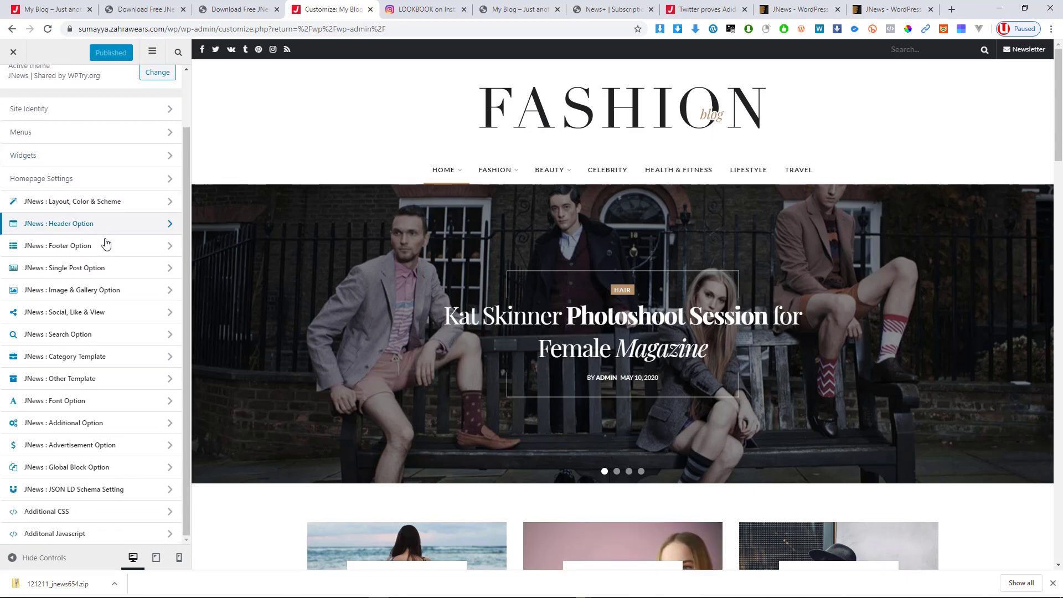
pyautogui.scroll(1, 106, 287)
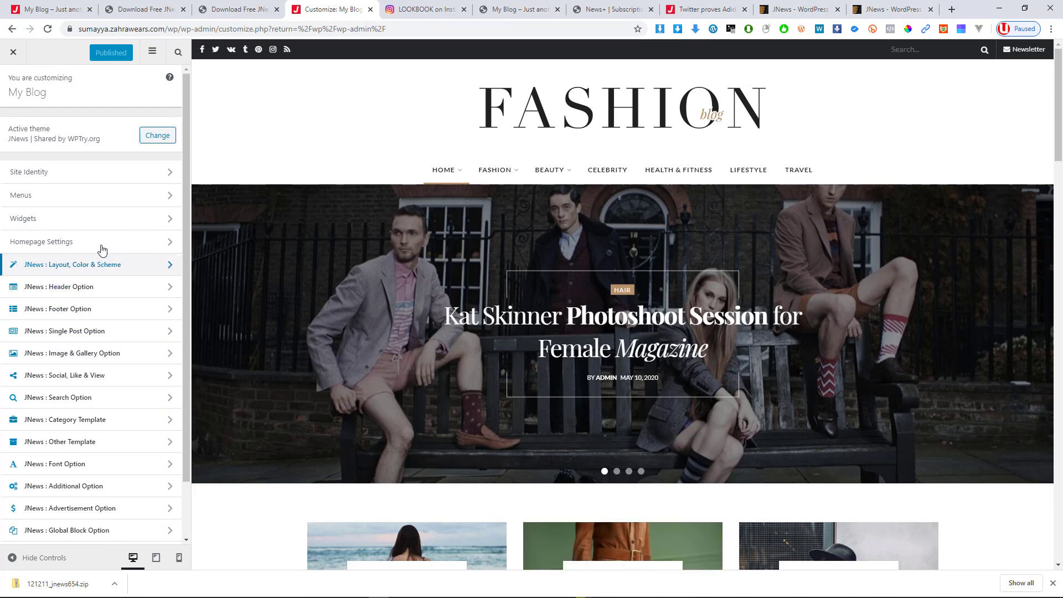
pyautogui.click(83, 175)
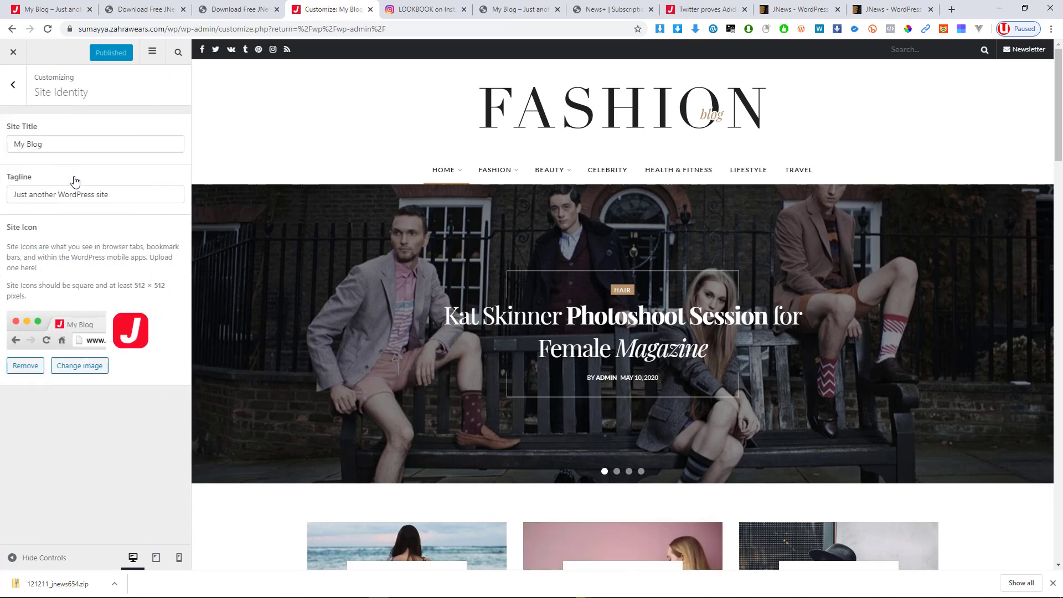
pyautogui.moveTo(72, 137); pyautogui.dragTo(1, 141)
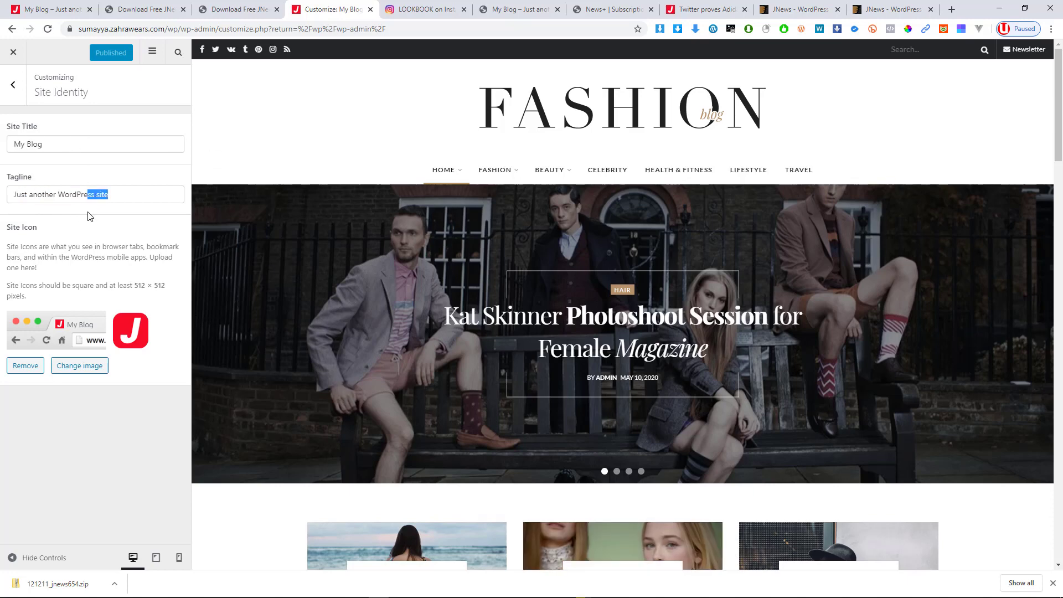
pyautogui.click(135, 196)
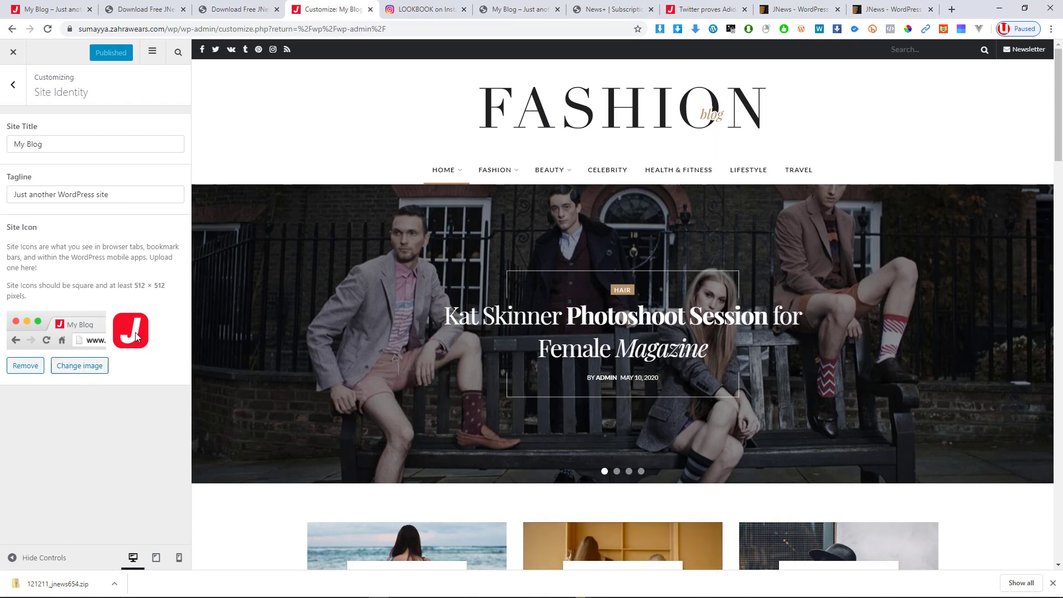
pyautogui.click(13, 88)
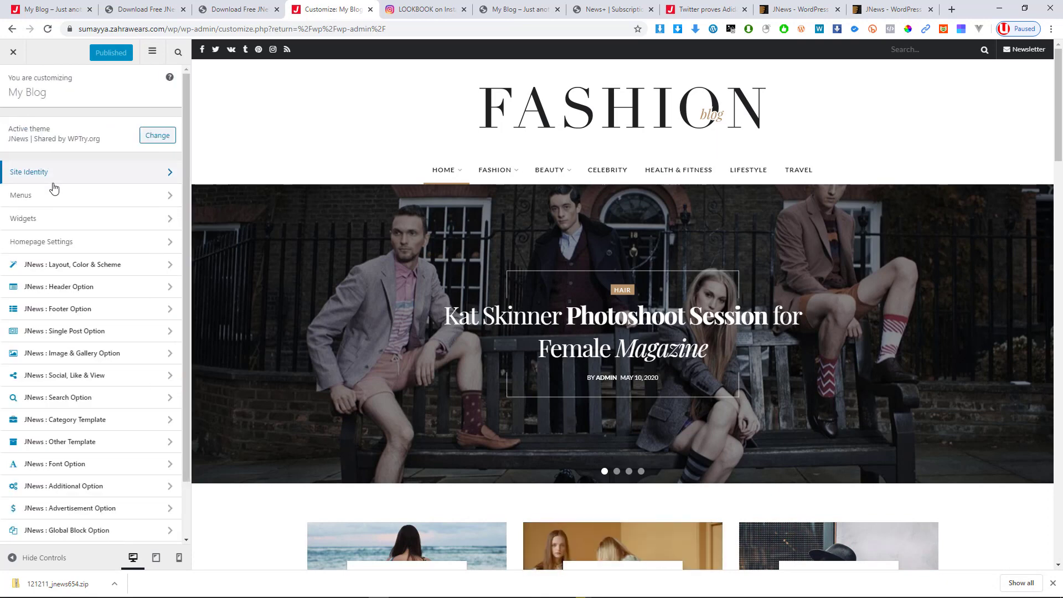
# Step: Open the Customizer's Menus settings and examine all menu locations, including the menu choices for Top Bar Navigation
pyautogui.click(62, 202)
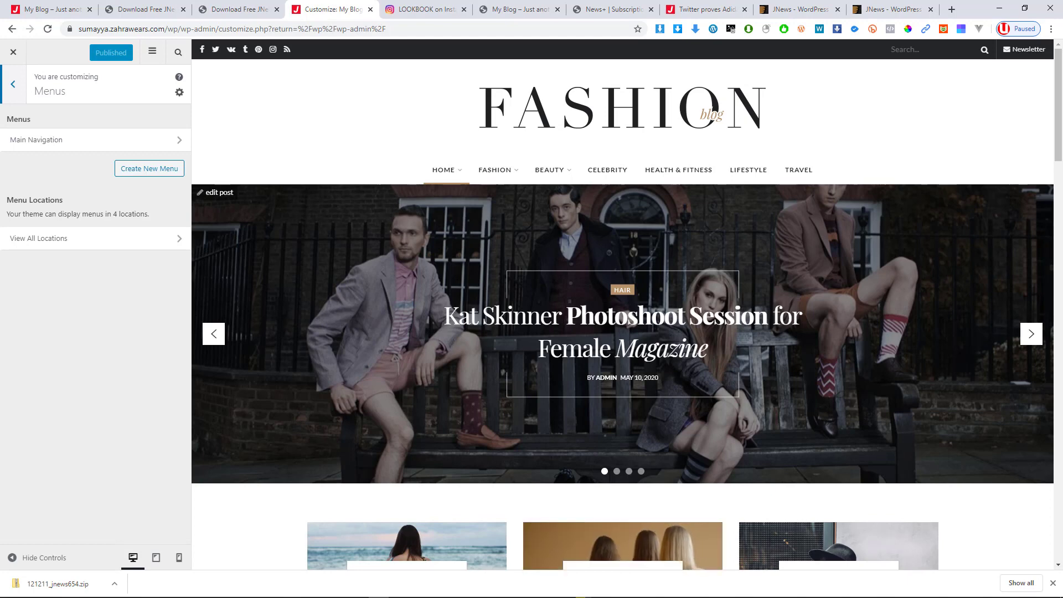
pyautogui.click(1032, 335)
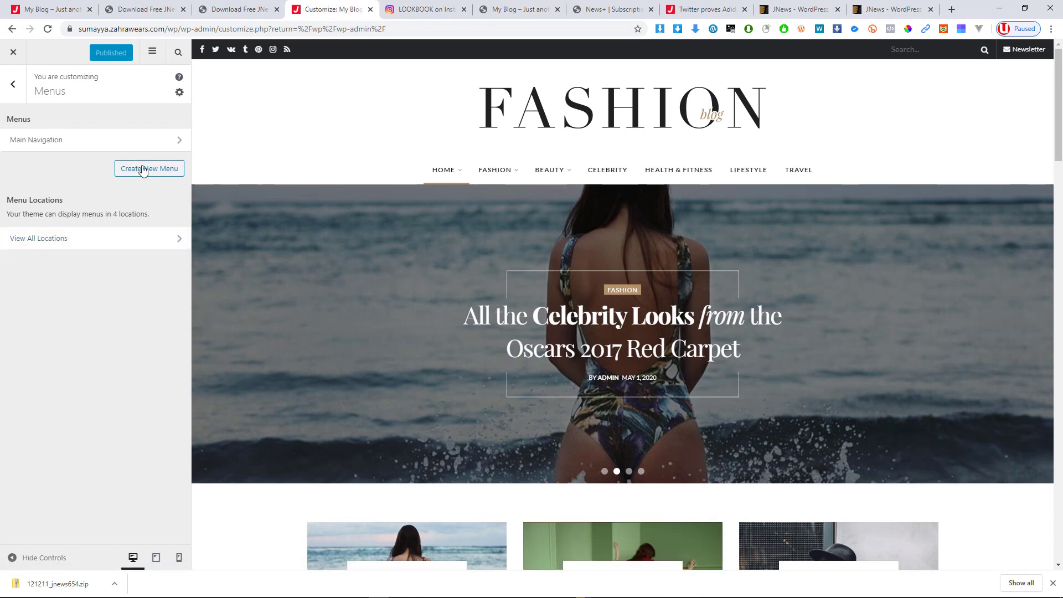
pyautogui.click(153, 244)
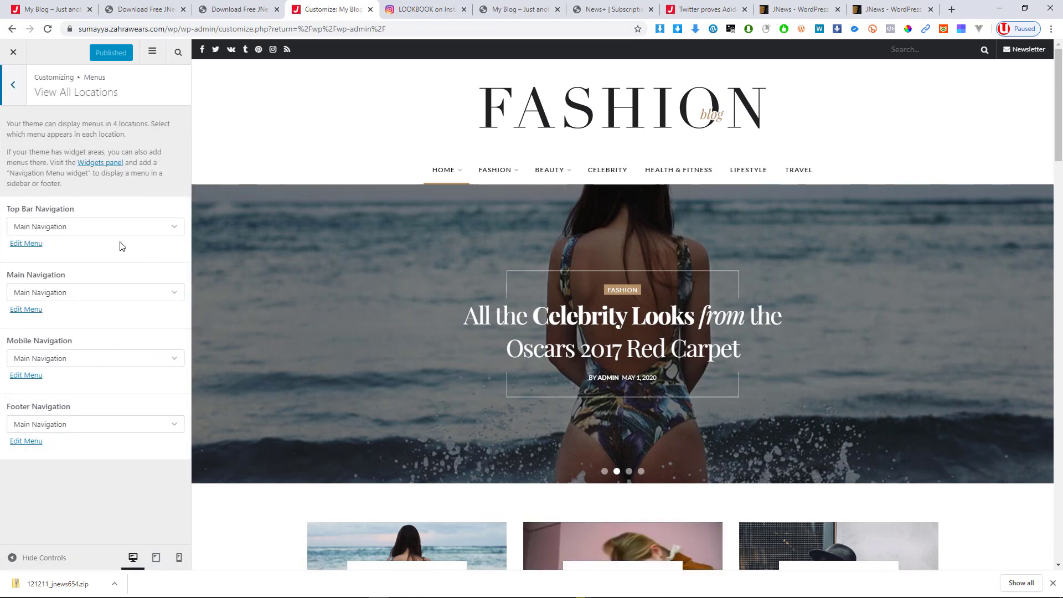
pyautogui.click(13, 88)
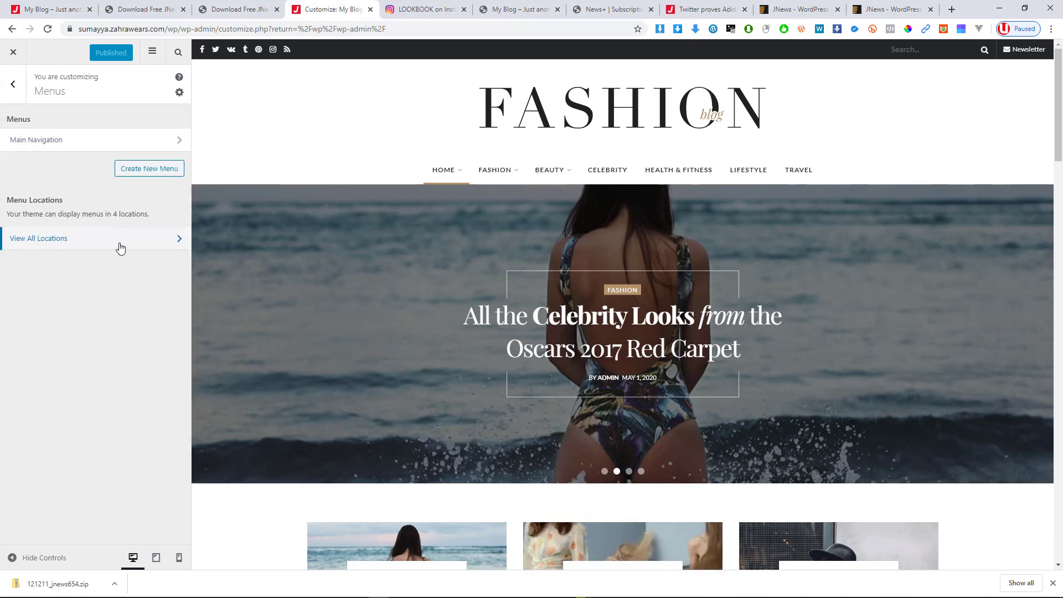
pyautogui.click(123, 242)
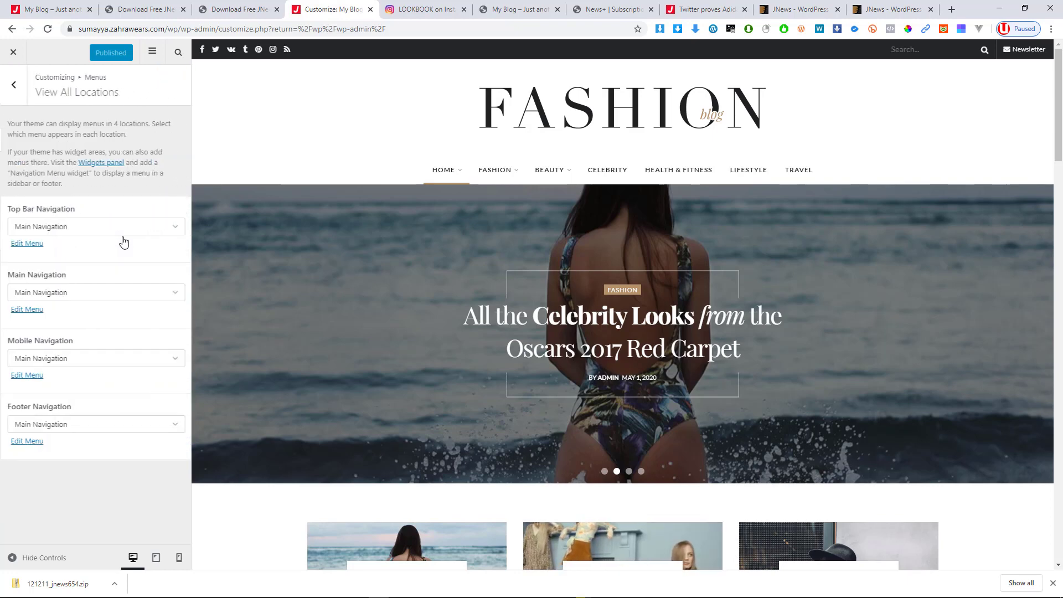
pyautogui.click(100, 228)
pyautogui.click(98, 229)
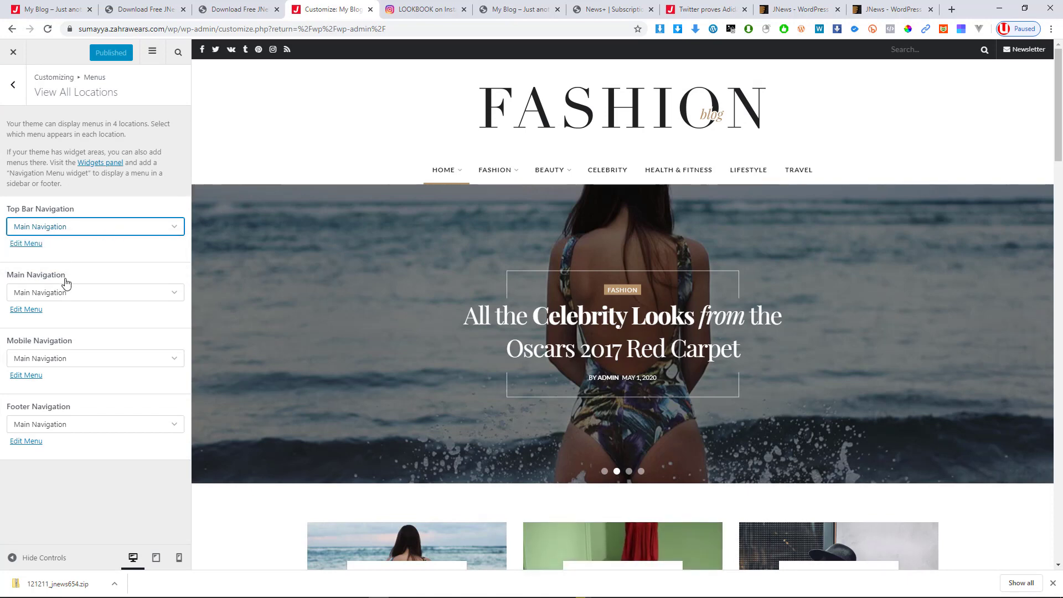
# Step: Check the menu choices available for the Main, Mobile and Footer Navigation locations
pyautogui.click(57, 298)
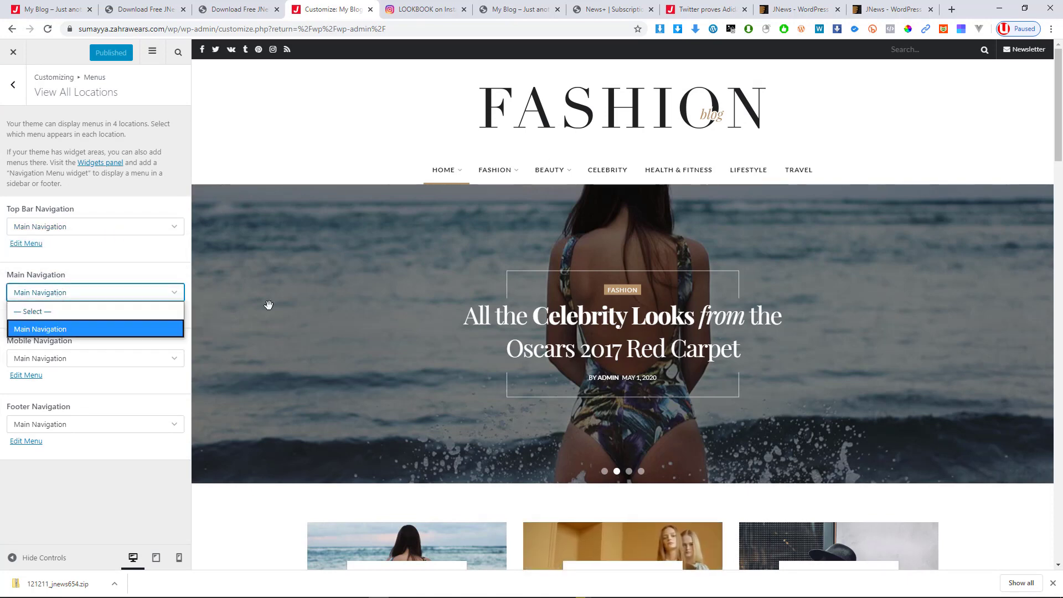
pyautogui.click(95, 358)
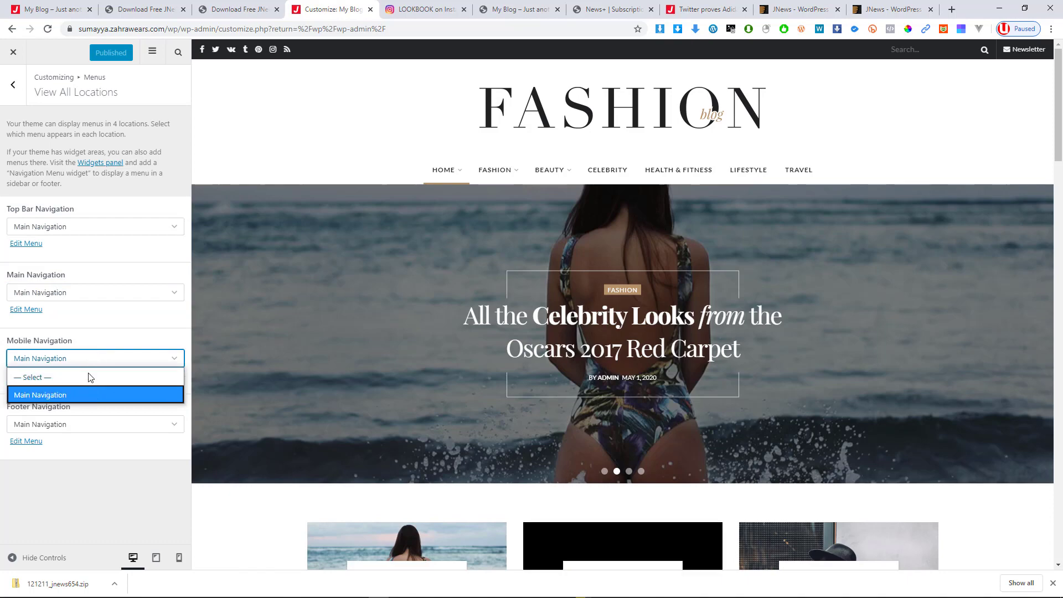
pyautogui.click(86, 358)
pyautogui.click(66, 425)
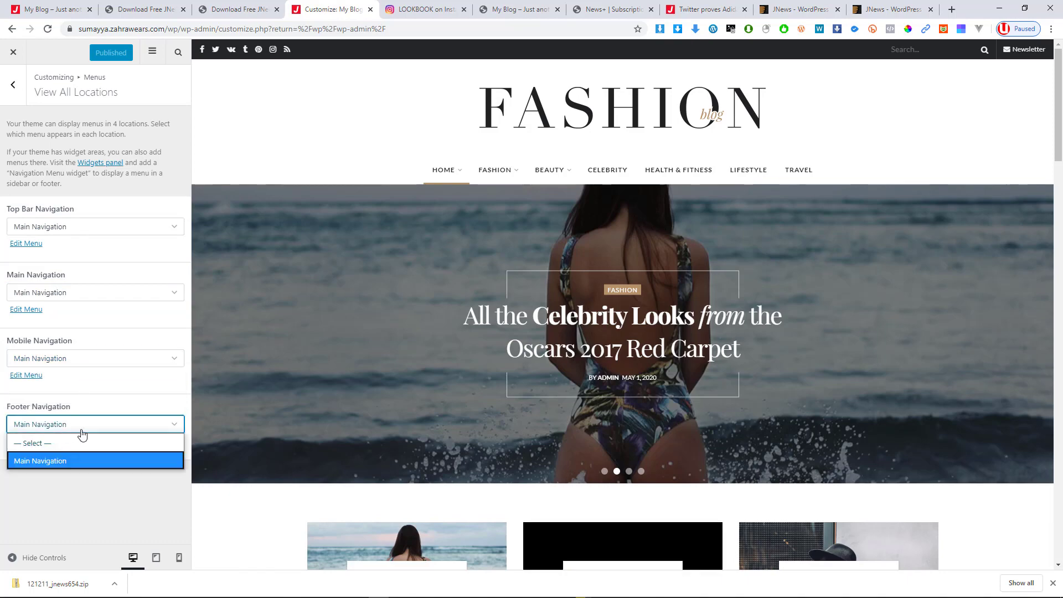
# Step: Look through the homepage preview down to the footer and back up
pyautogui.scroll(-14, 736, 440)
pyautogui.scroll(-13, 736, 440)
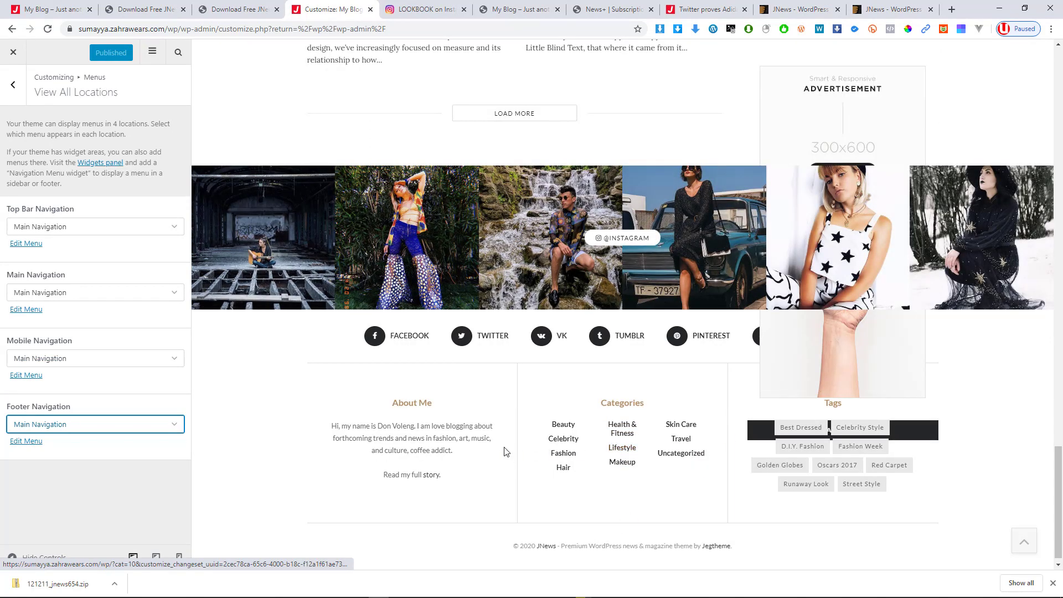
pyautogui.scroll(4, 653, 473)
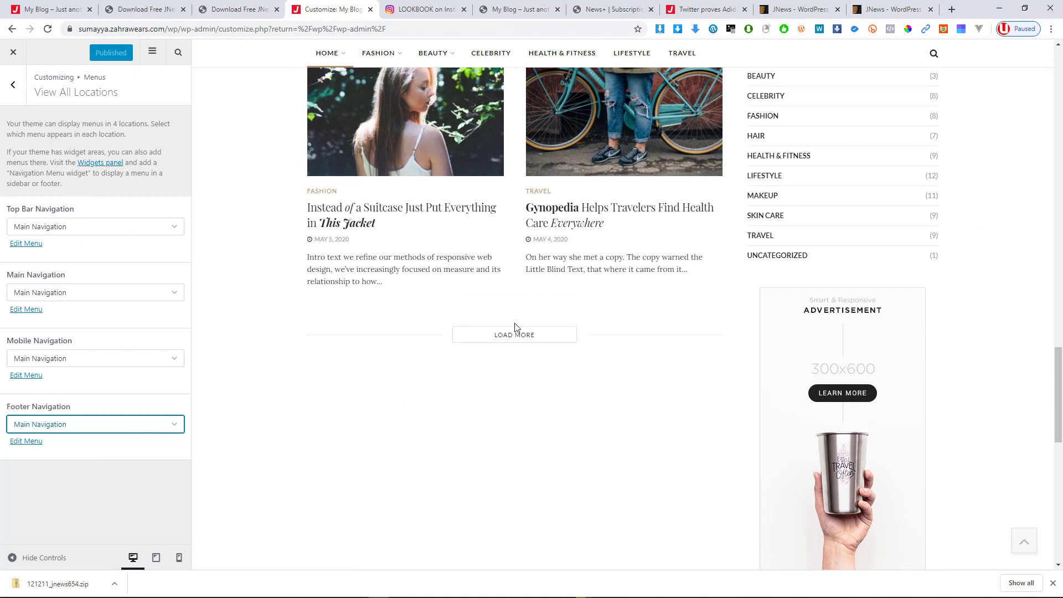
pyautogui.scroll(10, 515, 332)
pyautogui.click(260, 8)
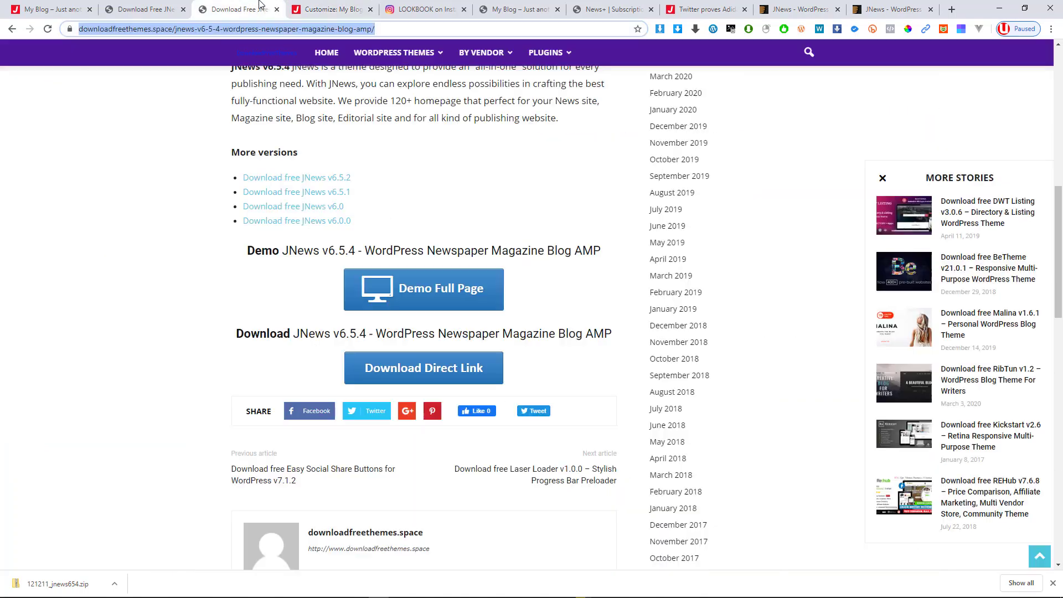
pyautogui.click(318, 7)
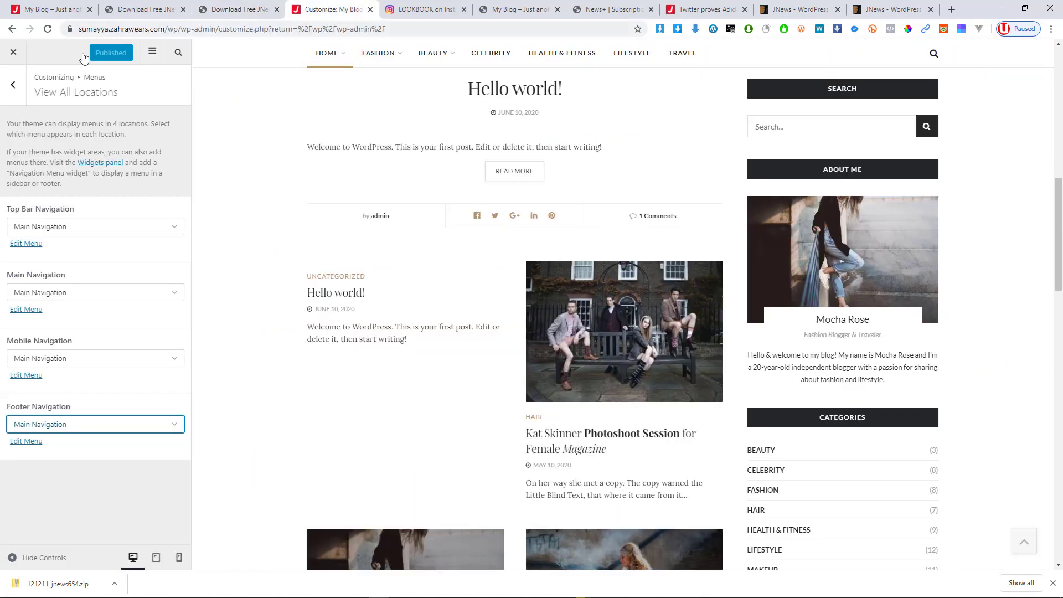
# Step: Leave the menu settings and open the Footer Widget 1 area in the widget settings
pyautogui.click(12, 95)
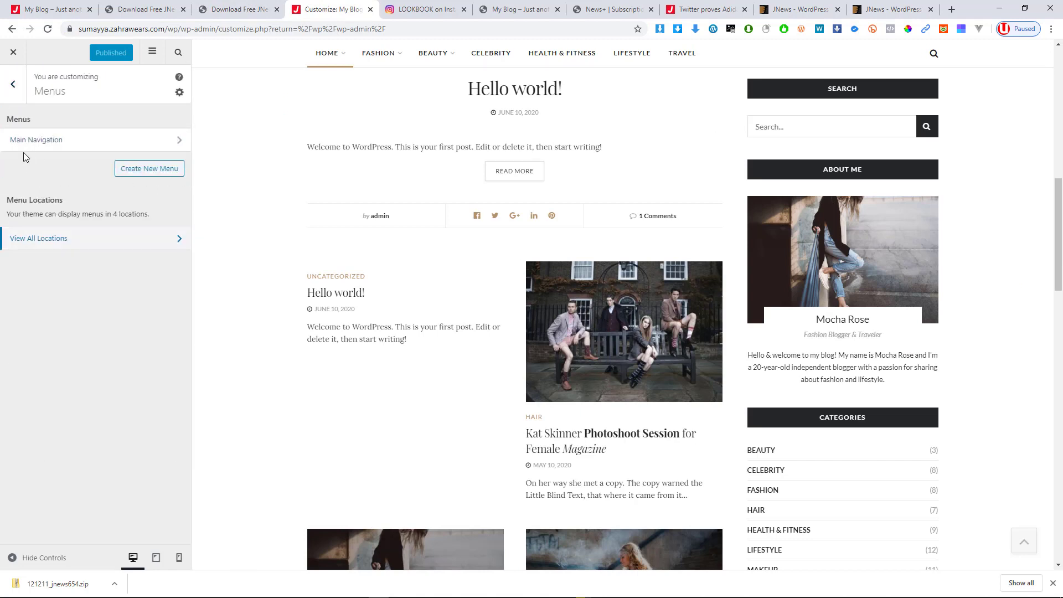
pyautogui.click(14, 95)
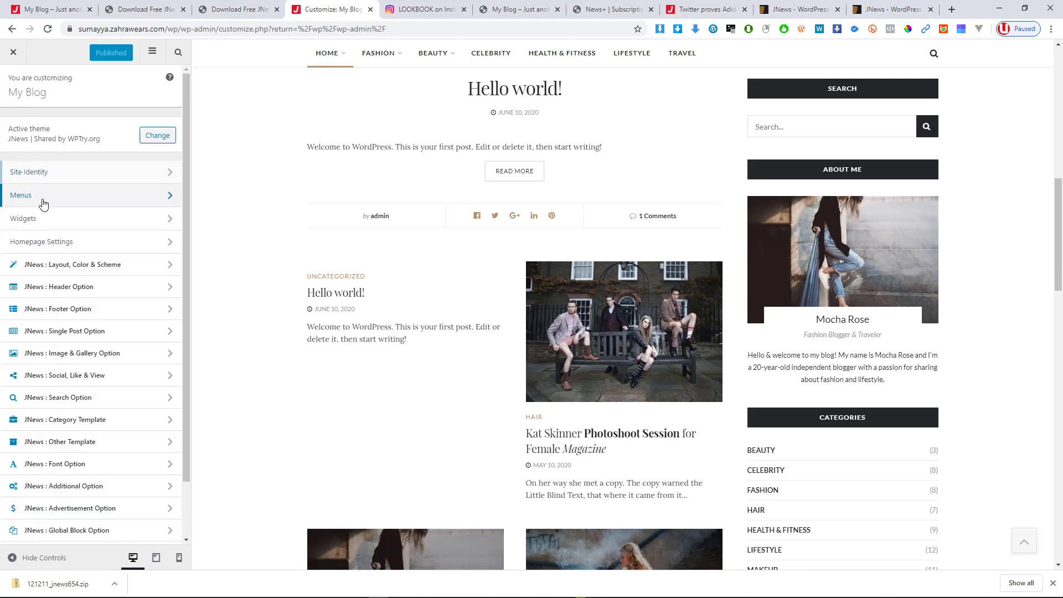
pyautogui.click(38, 221)
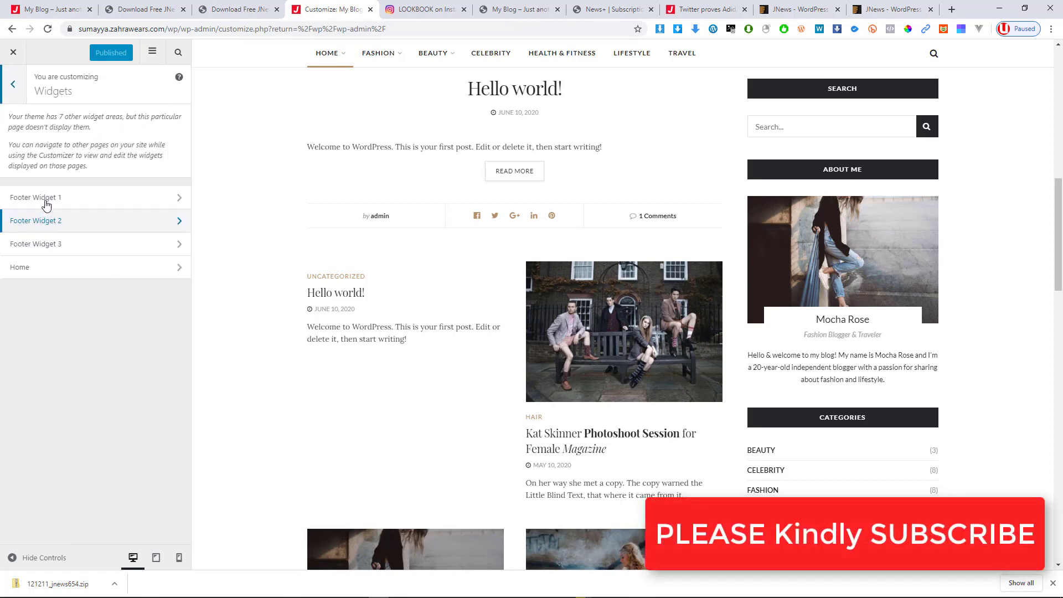
pyautogui.scroll(-5, 703, 361)
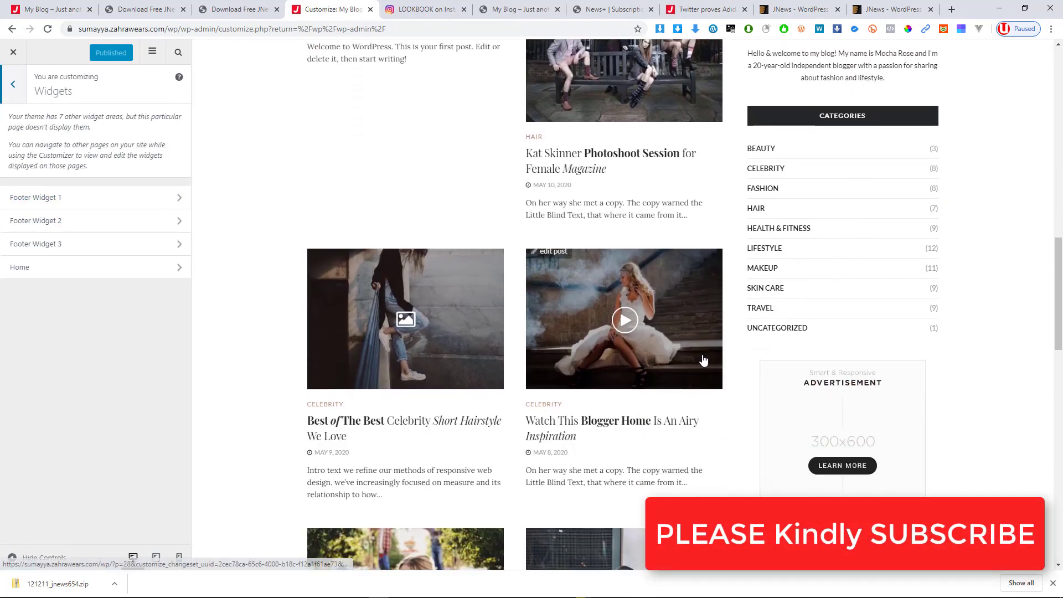
pyautogui.scroll(-4, 703, 361)
pyautogui.scroll(6, 703, 423)
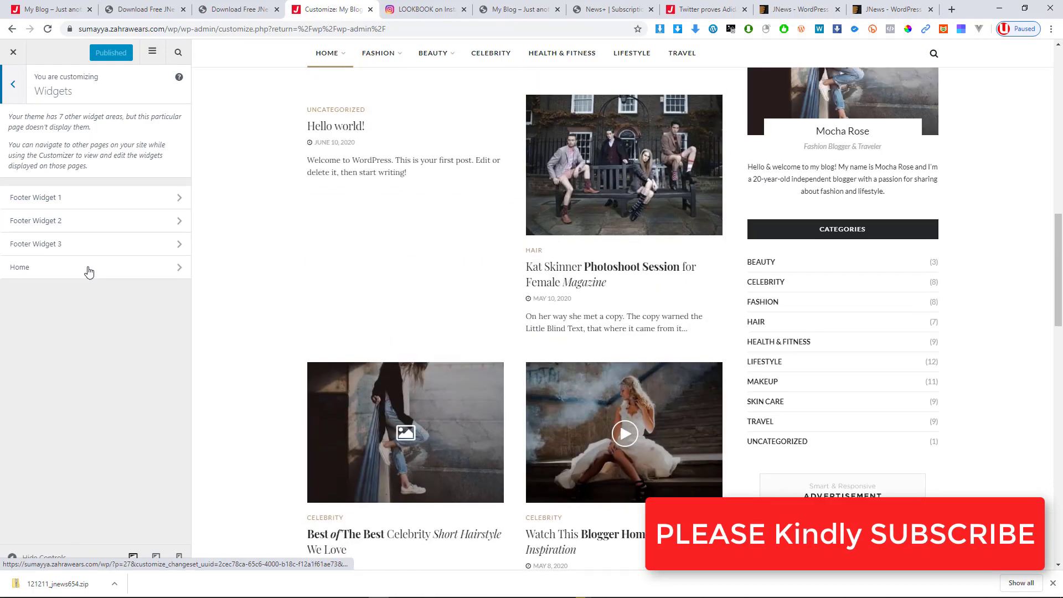
pyautogui.click(52, 206)
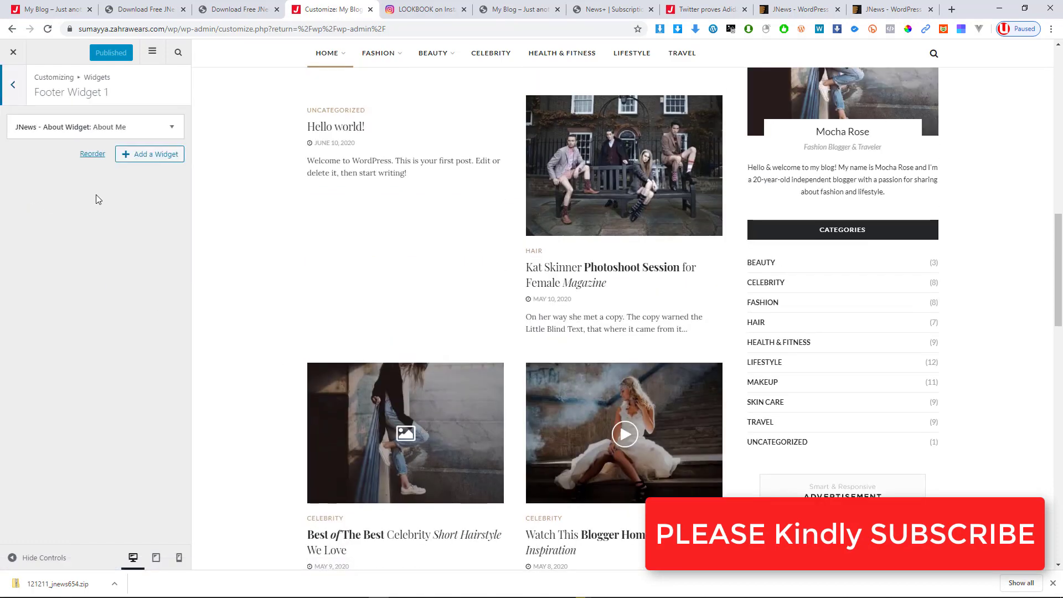
# Step: Examine the site footer in the preview and the options of the About Me widget in Footer Widget 1
pyautogui.scroll(-20, 759, 427)
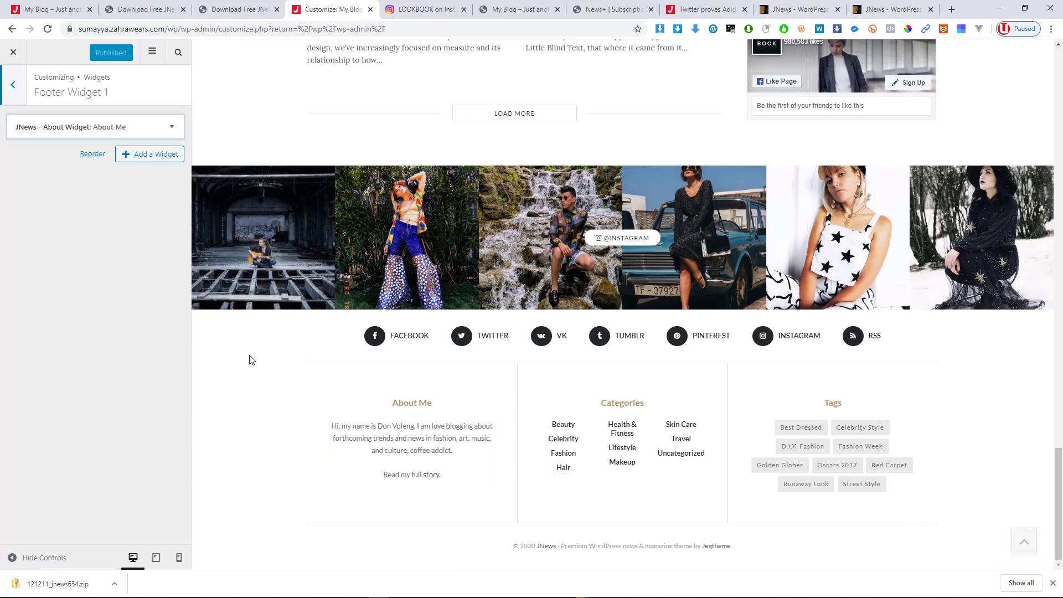
pyautogui.click(169, 127)
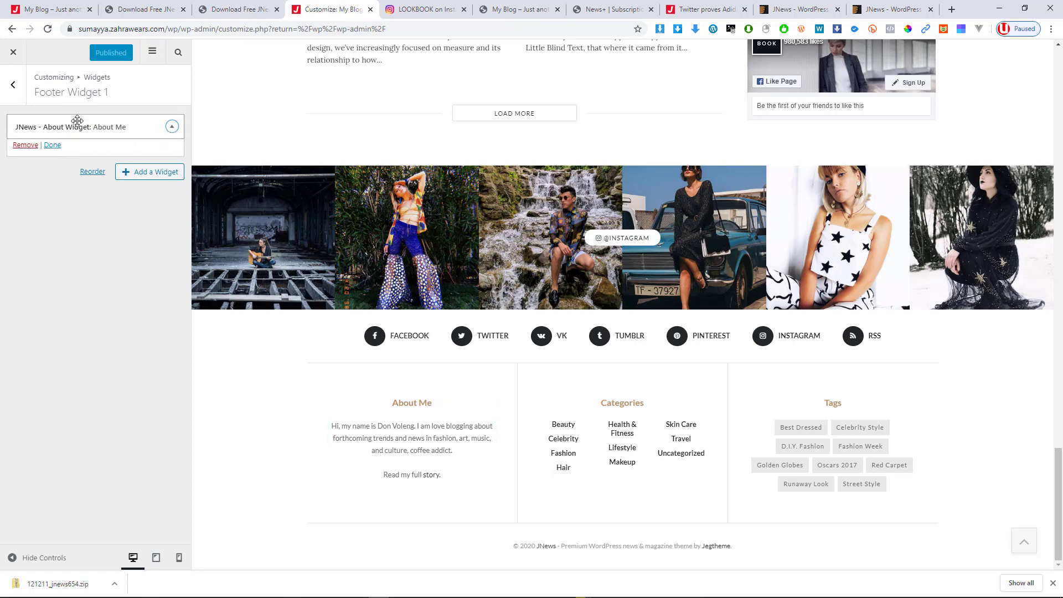
pyautogui.click(173, 129)
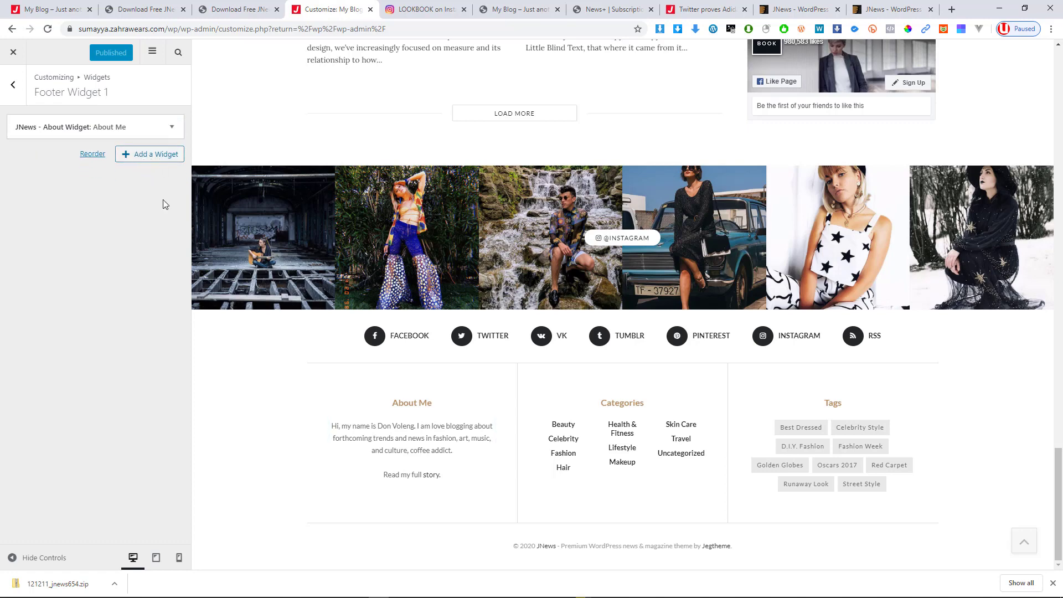
# Step: Add a Custom HTML widget to Footer Widget 1
pyautogui.click(149, 154)
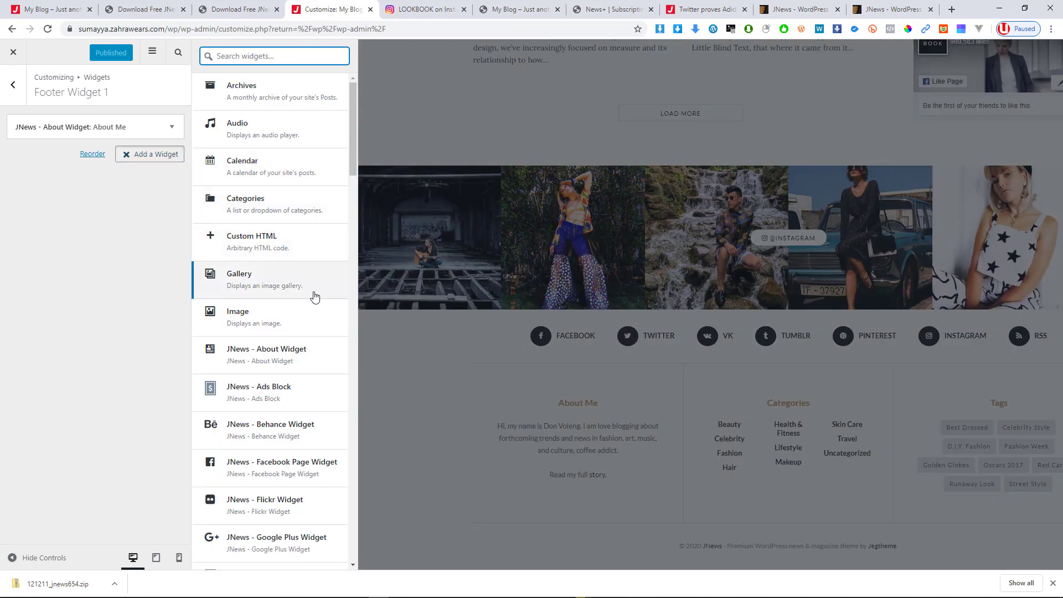
pyautogui.scroll(-7, 315, 298)
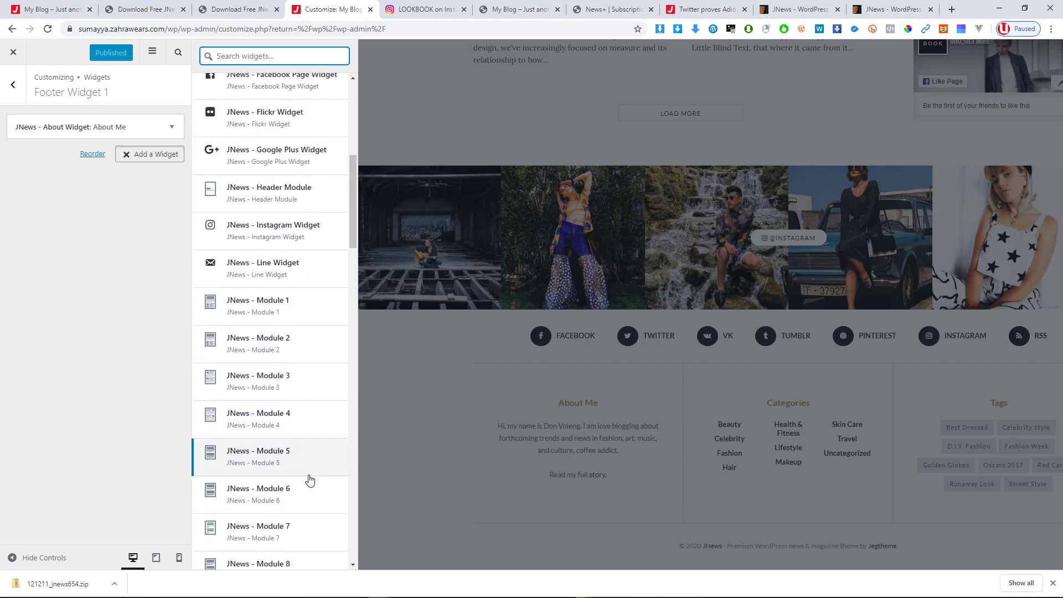
pyautogui.scroll(5, 293, 437)
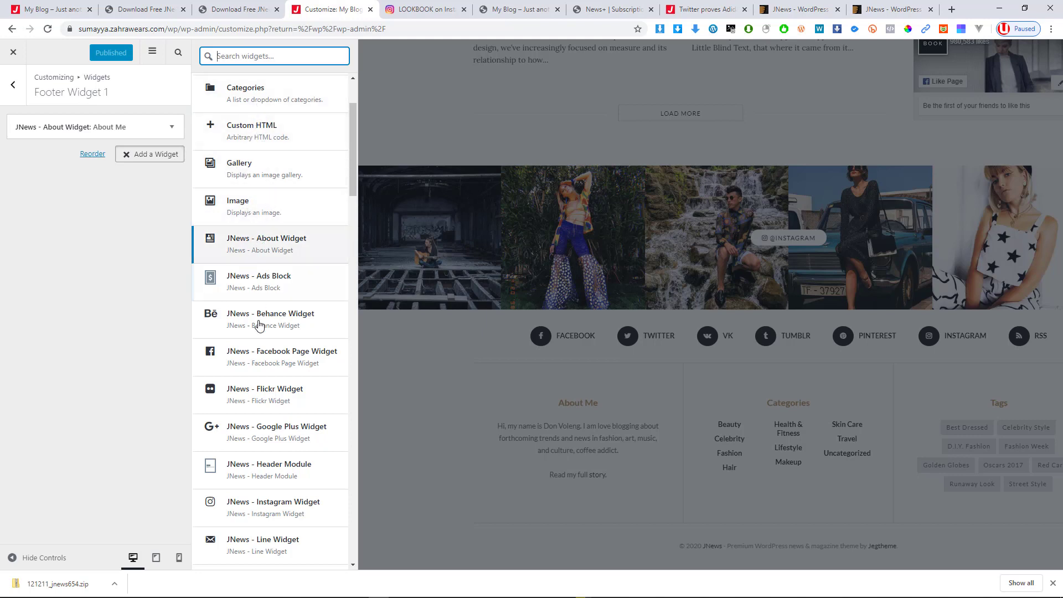
pyautogui.scroll(-1, 264, 343)
pyautogui.scroll(-5, 263, 343)
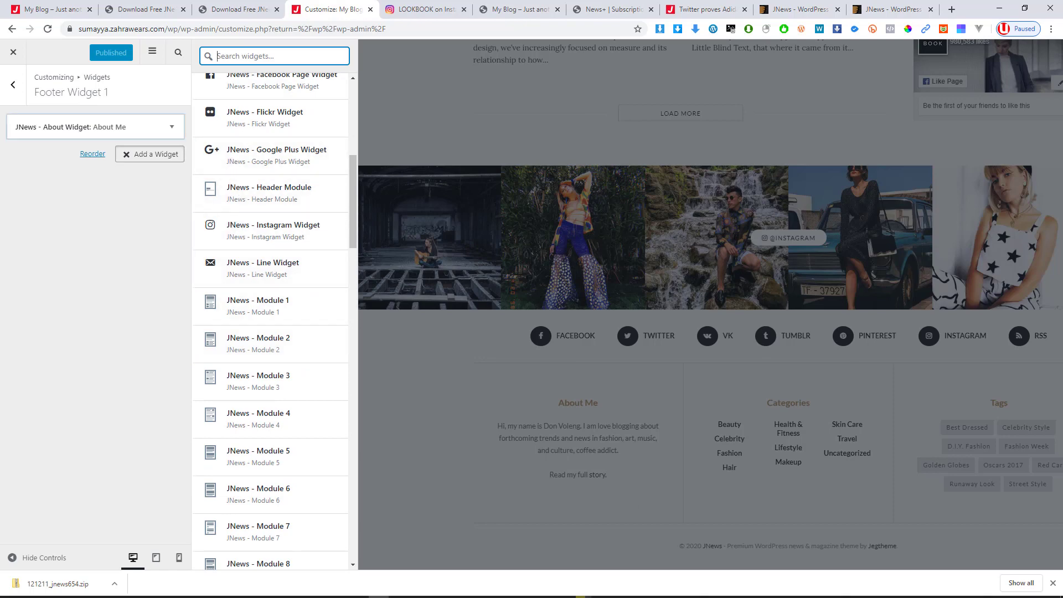
pyautogui.scroll(6, 202, 254)
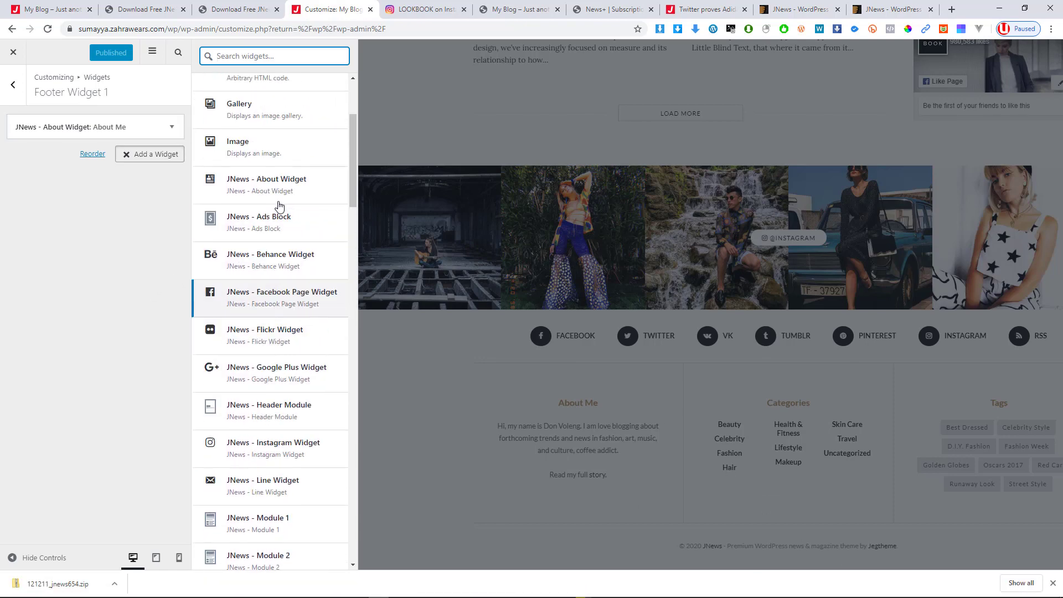
pyautogui.click(231, 241)
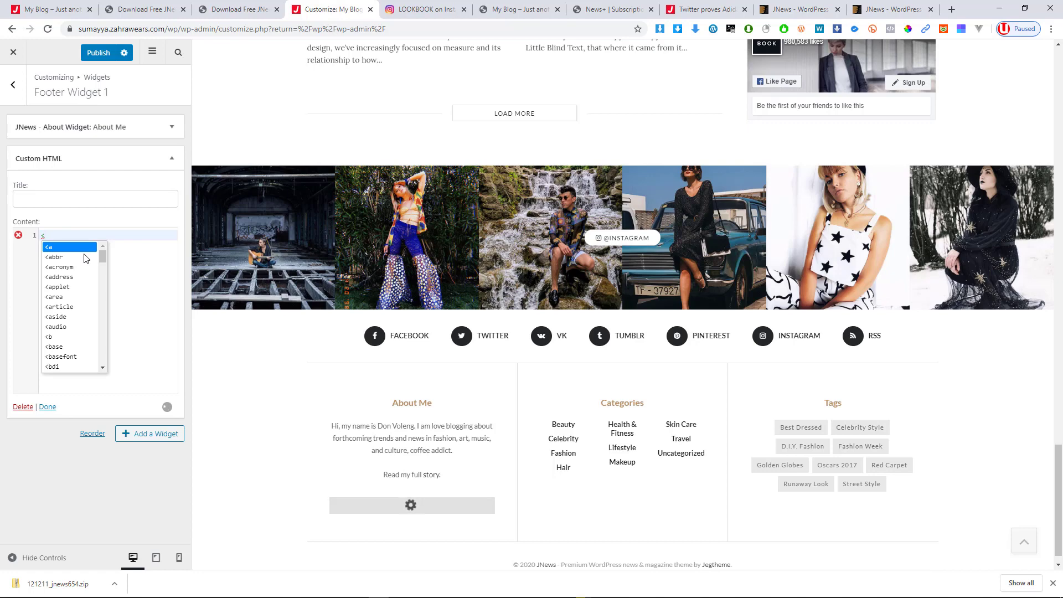
# Step: Enter a <p> paragraph reading "This is simple Htmls" as the Custom HTML widget's content and collapse the widget
pyautogui.press('BackSpace')
pyautogui.write('<')
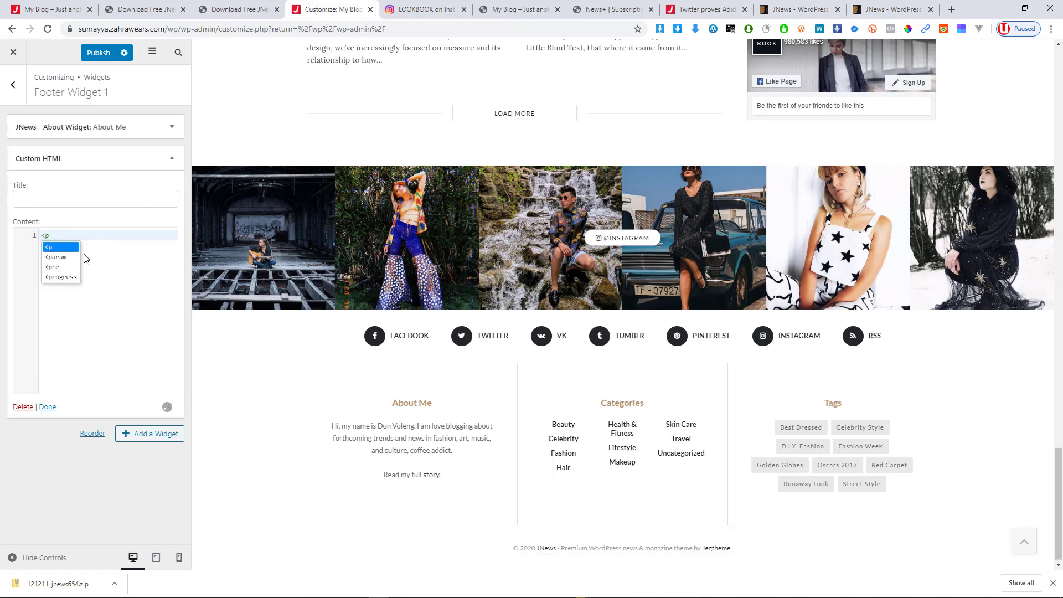
pyautogui.write('p>')
pyautogui.press('Return')
pyautogui.write('T')
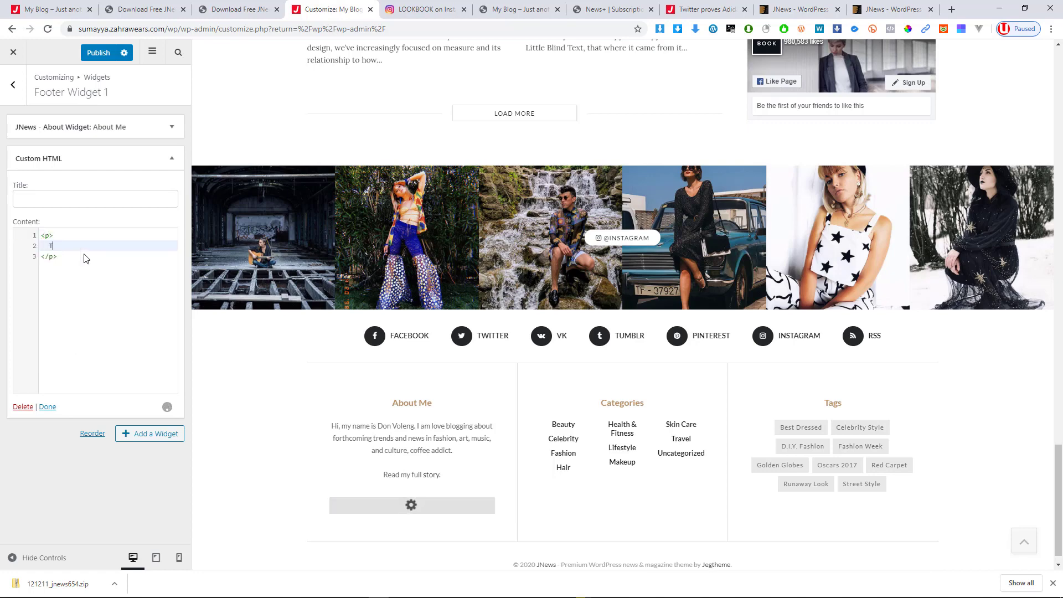
pyautogui.write('his is simp')
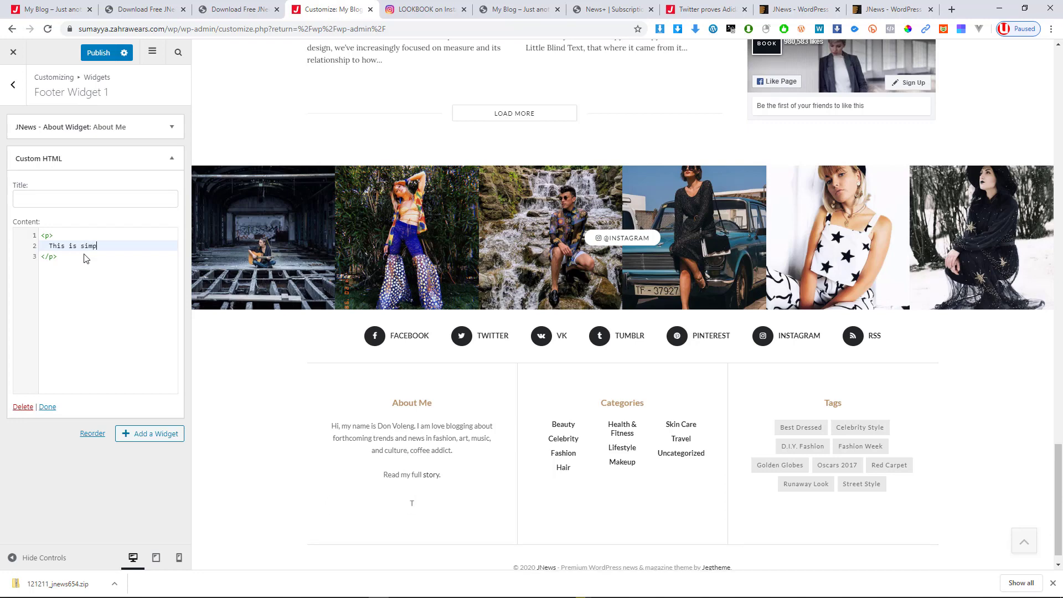
pyautogui.write('le Htmls')
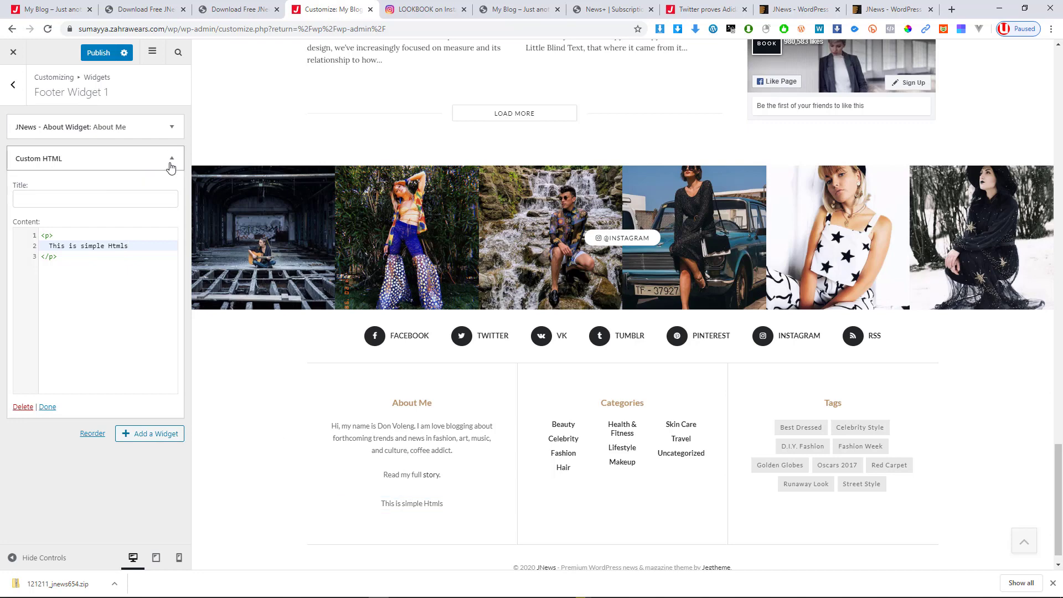
pyautogui.click(171, 165)
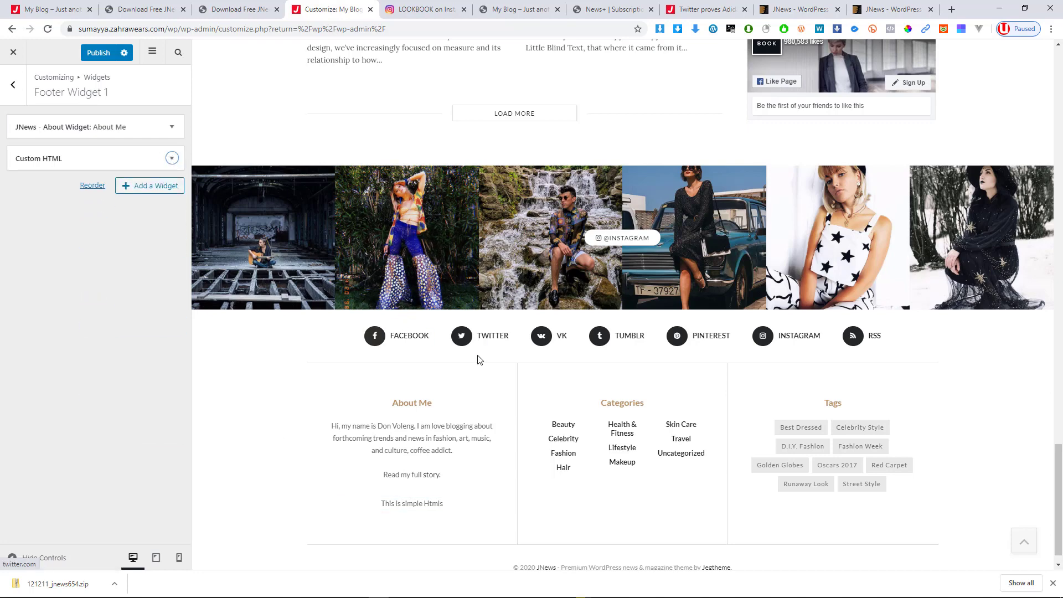
# Step: Recheck the About Me widget's remove and done options above the Custom HTML widget
pyautogui.moveTo(71, 157); pyautogui.dragTo(150, 129)
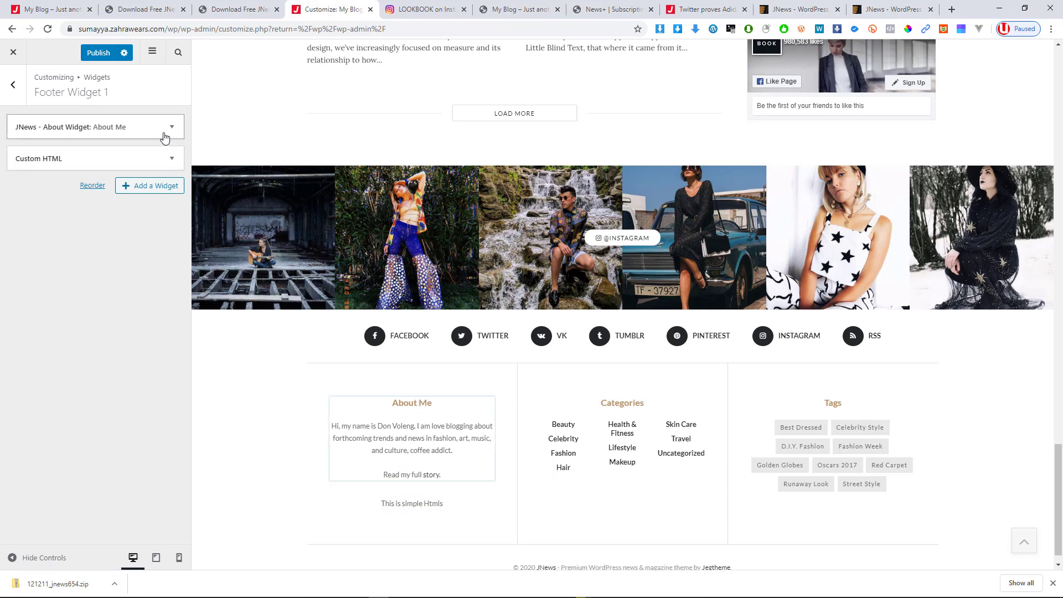
pyautogui.click(171, 126)
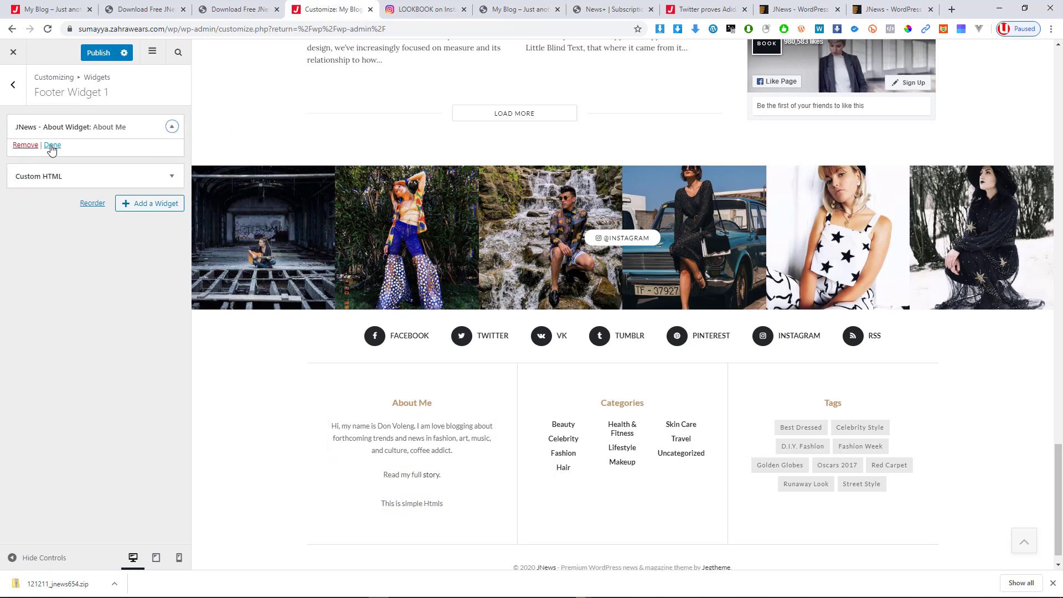
pyautogui.click(72, 127)
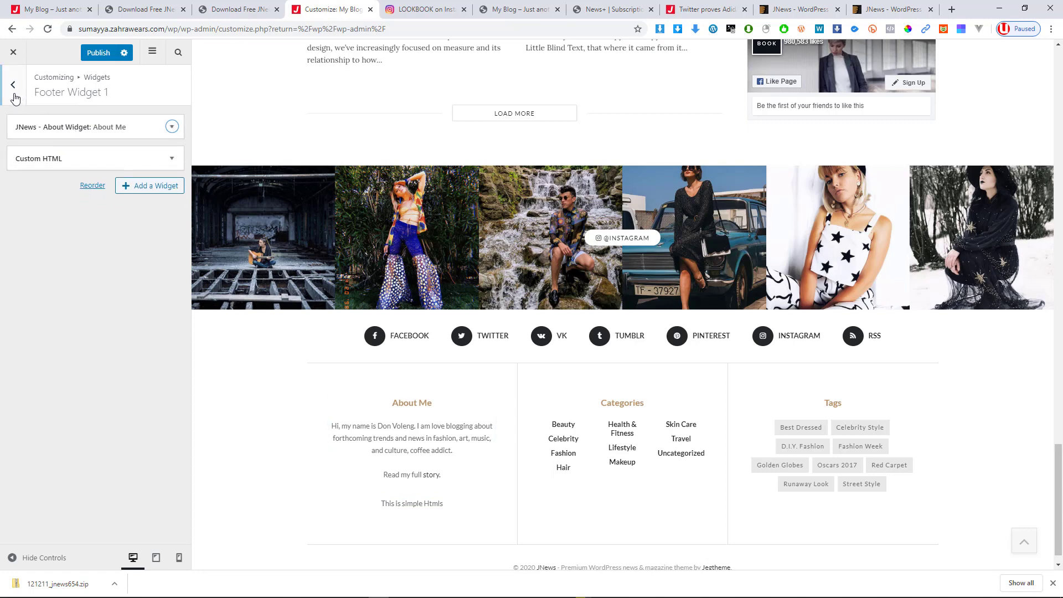
# Step: Inspect the Categories widget's settings in Footer Widget 2, and open the Footer Widget 3 area
pyautogui.click(14, 92)
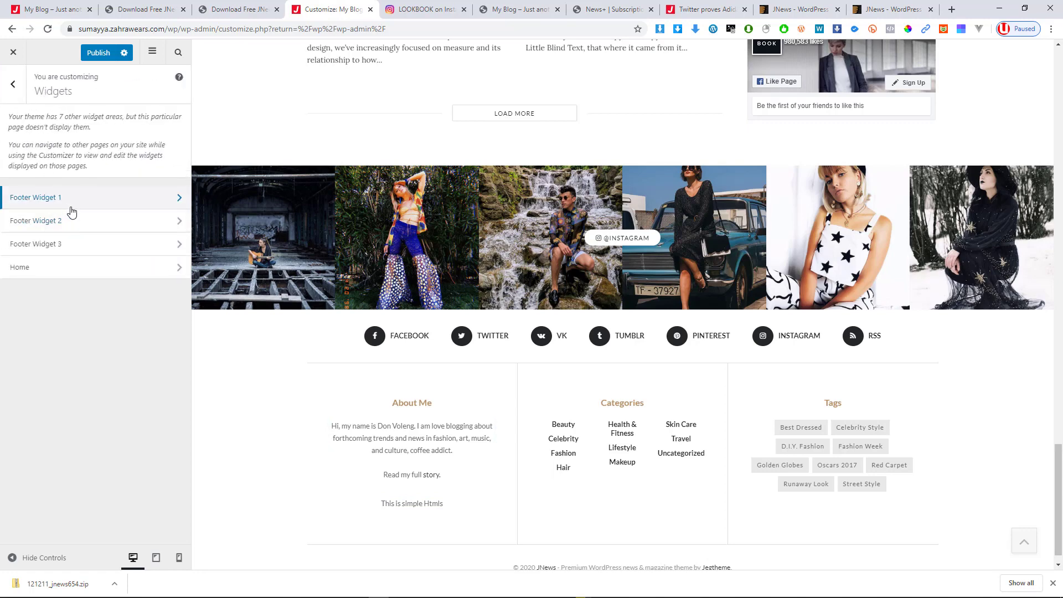
pyautogui.click(80, 221)
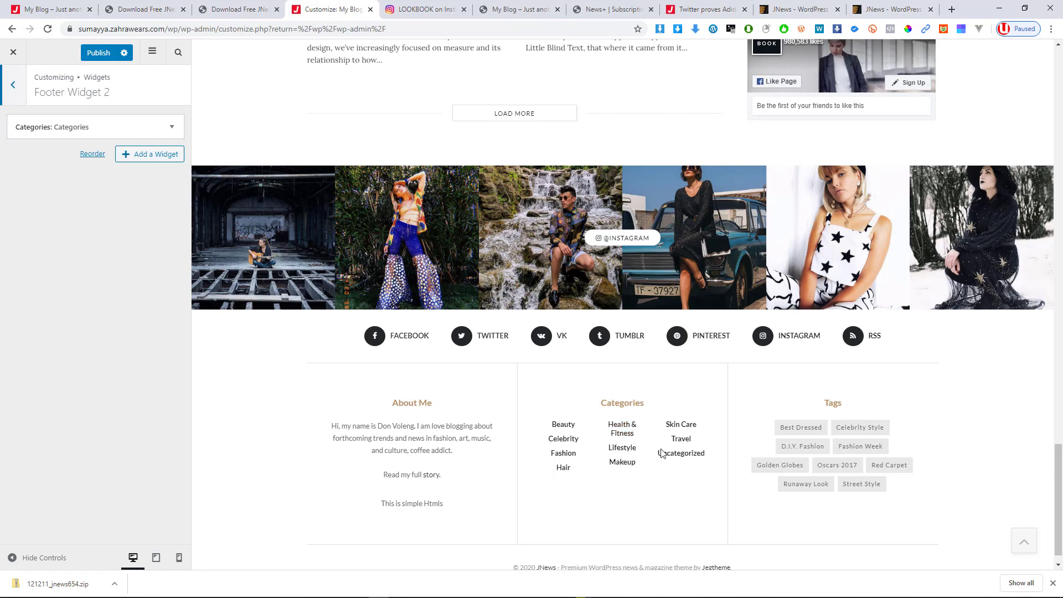
pyautogui.click(147, 126)
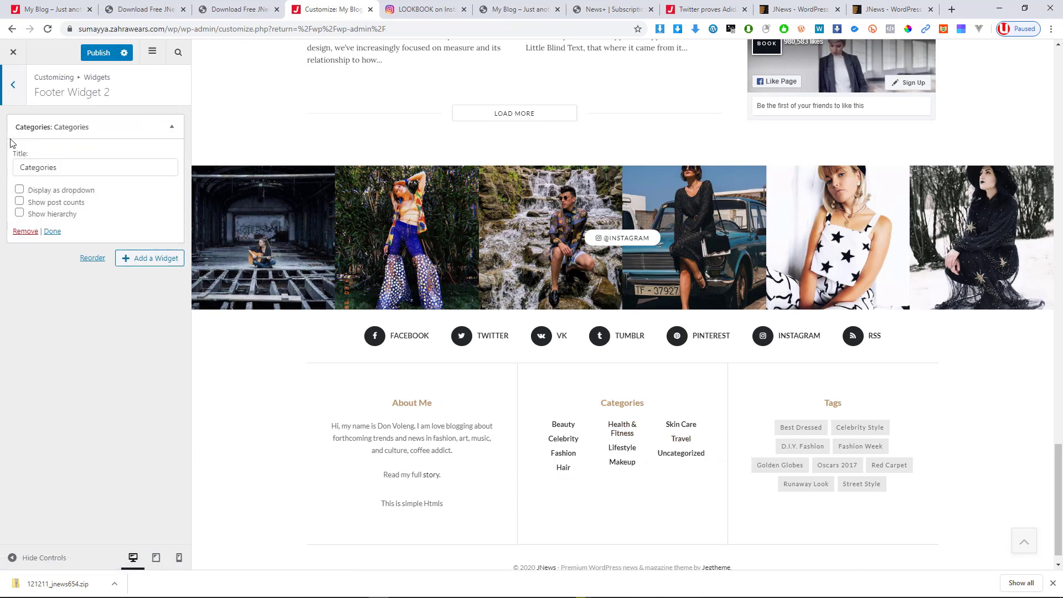
pyautogui.click(13, 87)
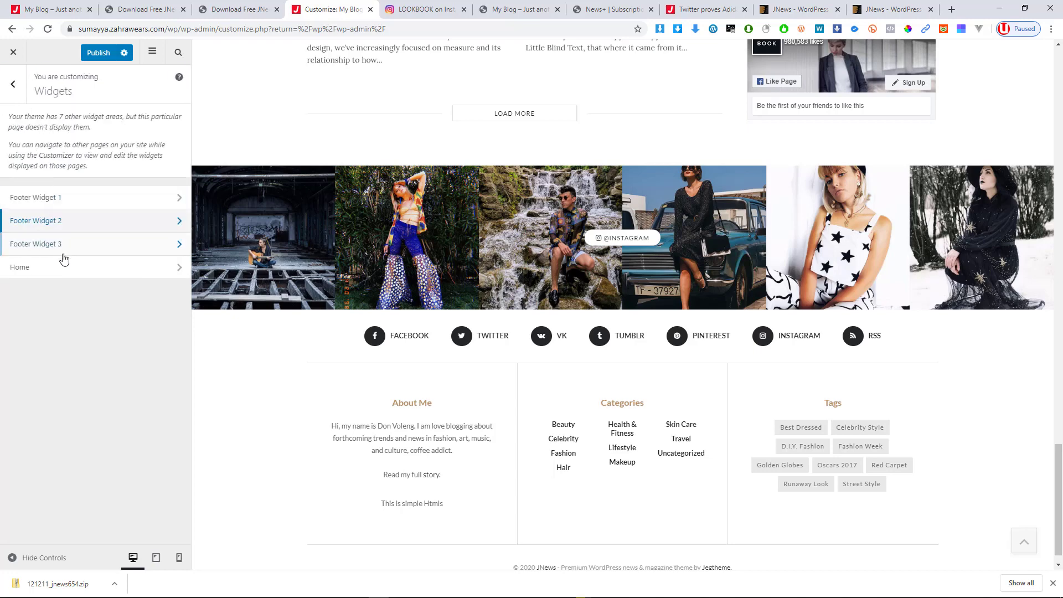
pyautogui.click(62, 252)
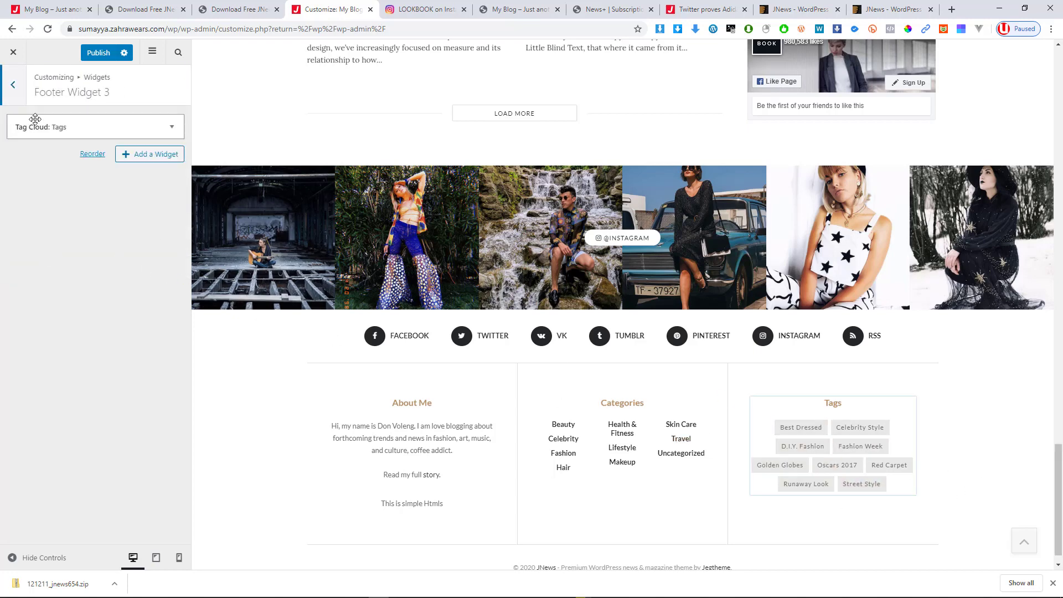
# Step: Set the static homepage to Home 2 in the homepage settings and preview its layout
pyautogui.click(18, 89)
pyautogui.click(20, 89)
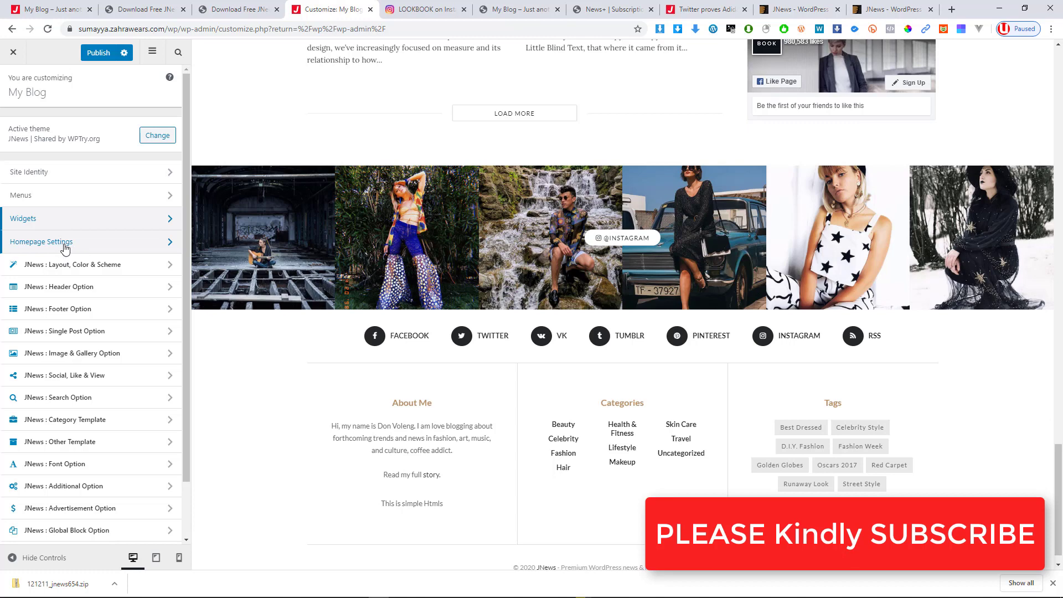
pyautogui.click(65, 243)
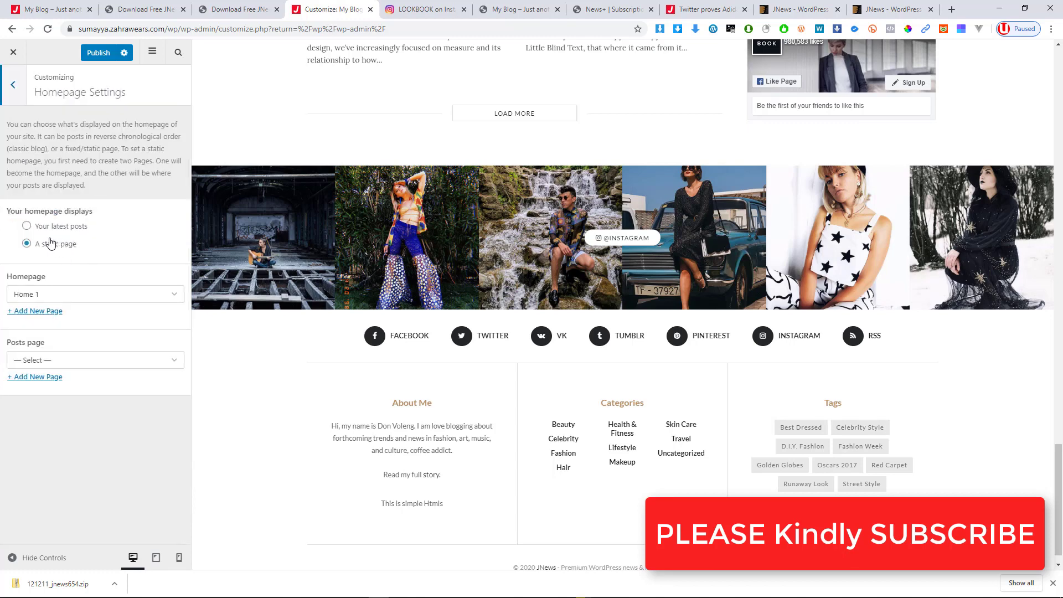
pyautogui.click(98, 294)
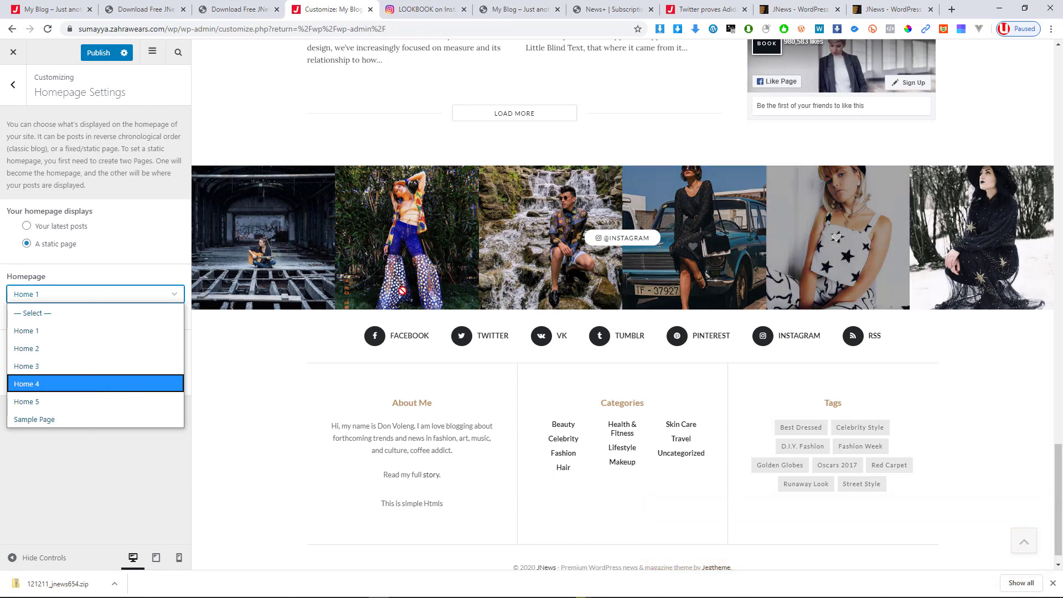
pyautogui.click(42, 351)
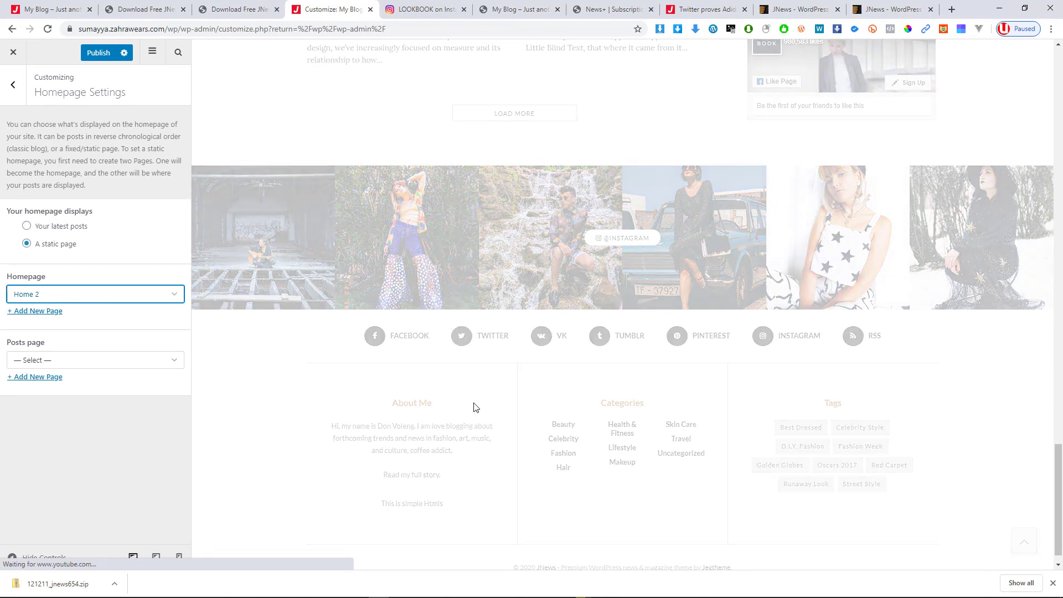
pyautogui.scroll(15, 796, 308)
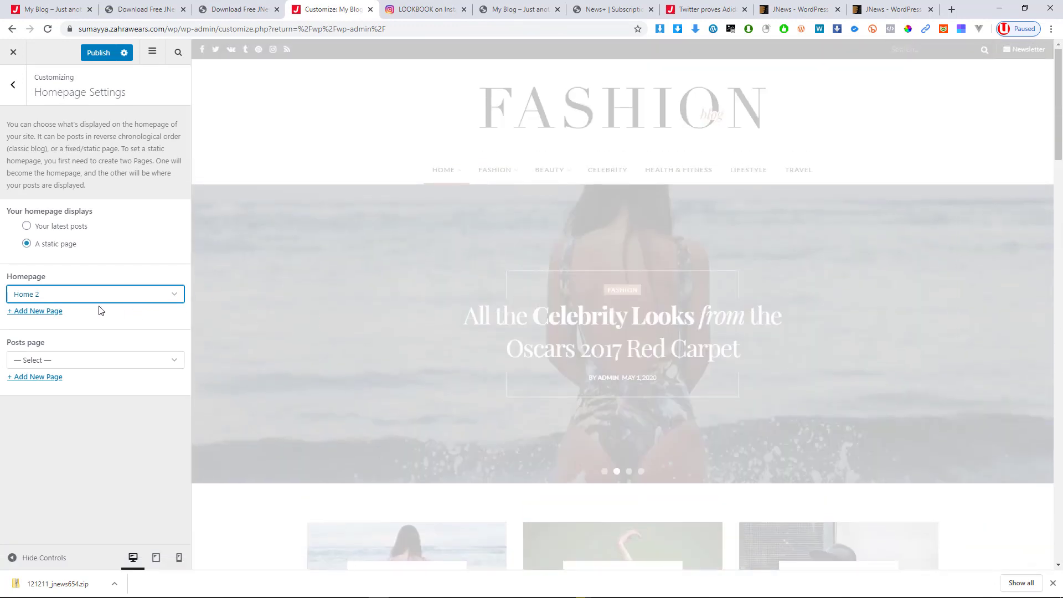
# Step: Try Sample Page as the static homepage and review its post list in the preview
pyautogui.click(42, 311)
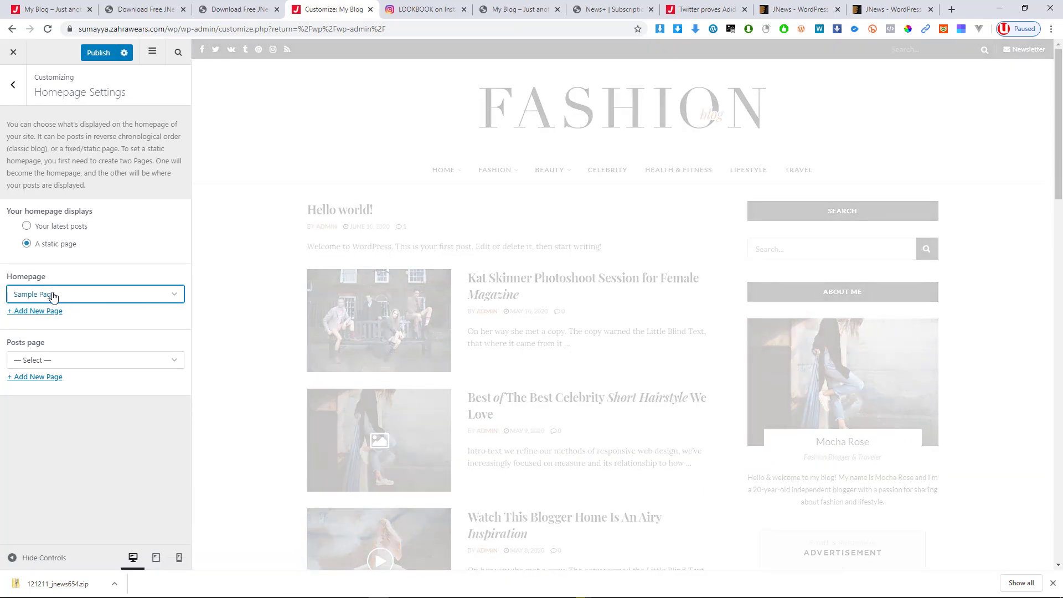
pyautogui.scroll(-5, 468, 317)
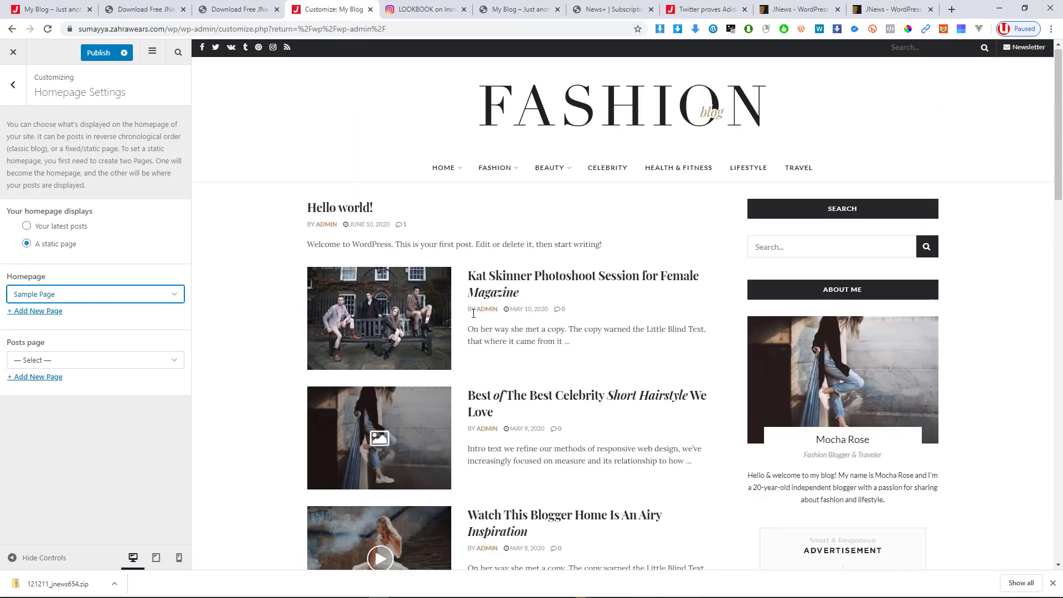
pyautogui.scroll(-9, 473, 313)
pyautogui.scroll(6, 475, 317)
pyautogui.scroll(3, 474, 317)
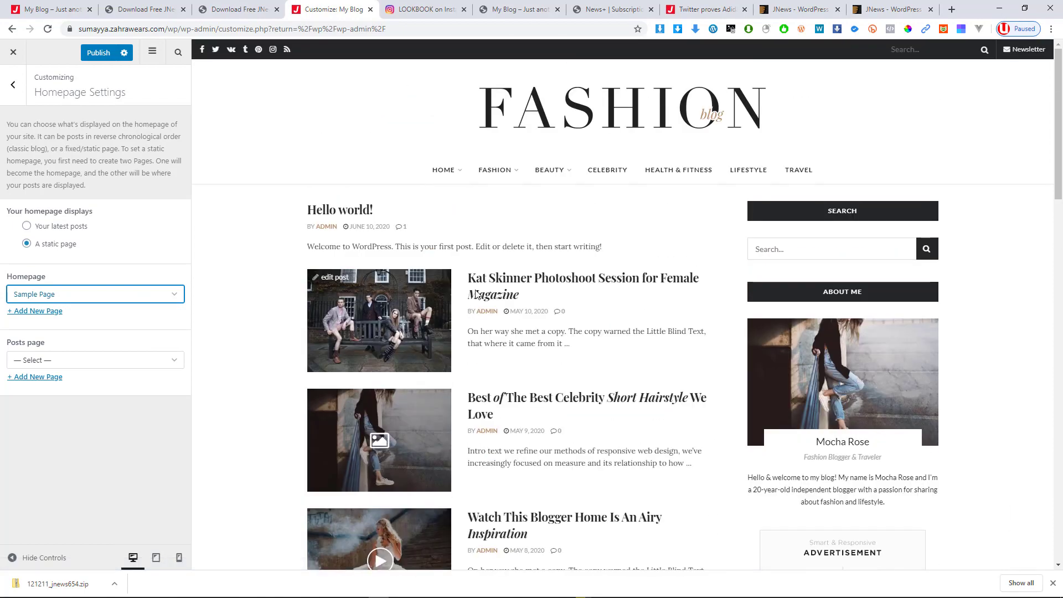
pyautogui.scroll(-4, 459, 283)
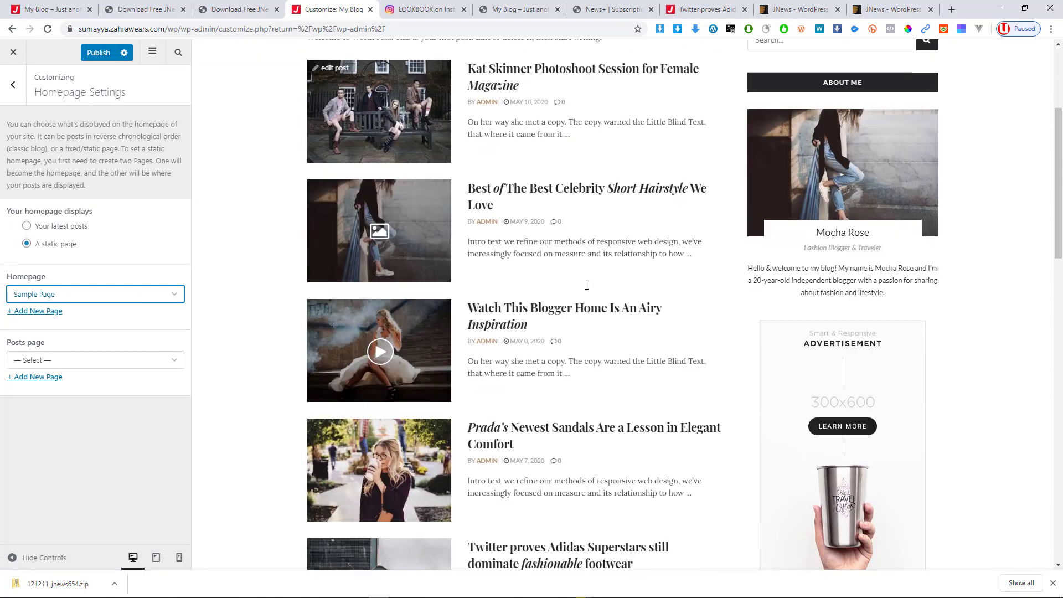
# Step: Try Home 3 as the static homepage, then set it back to Home 1 and reload the preview's front page
pyautogui.click(71, 301)
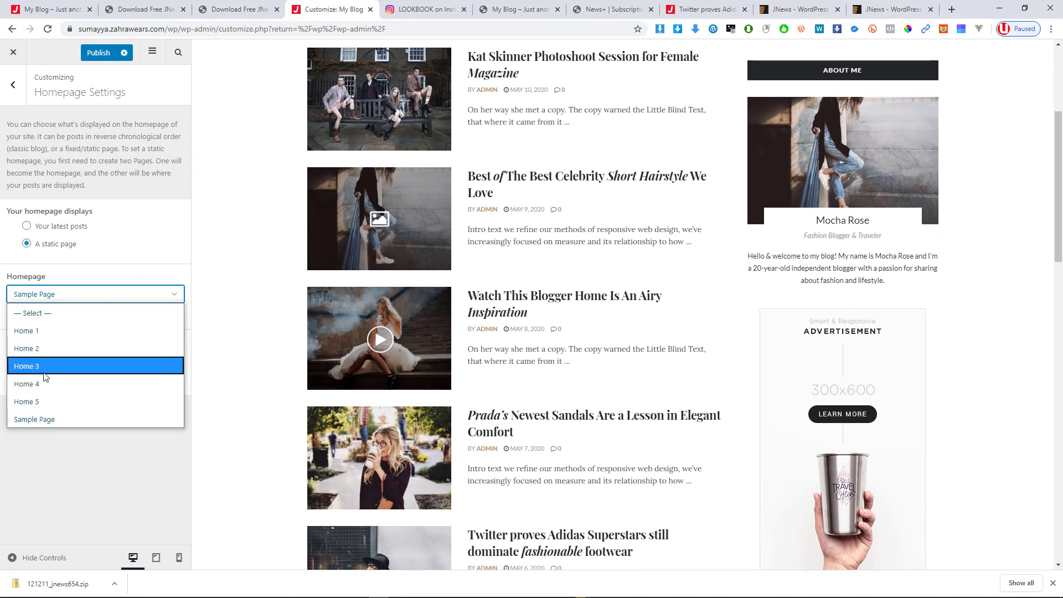
pyautogui.click(44, 368)
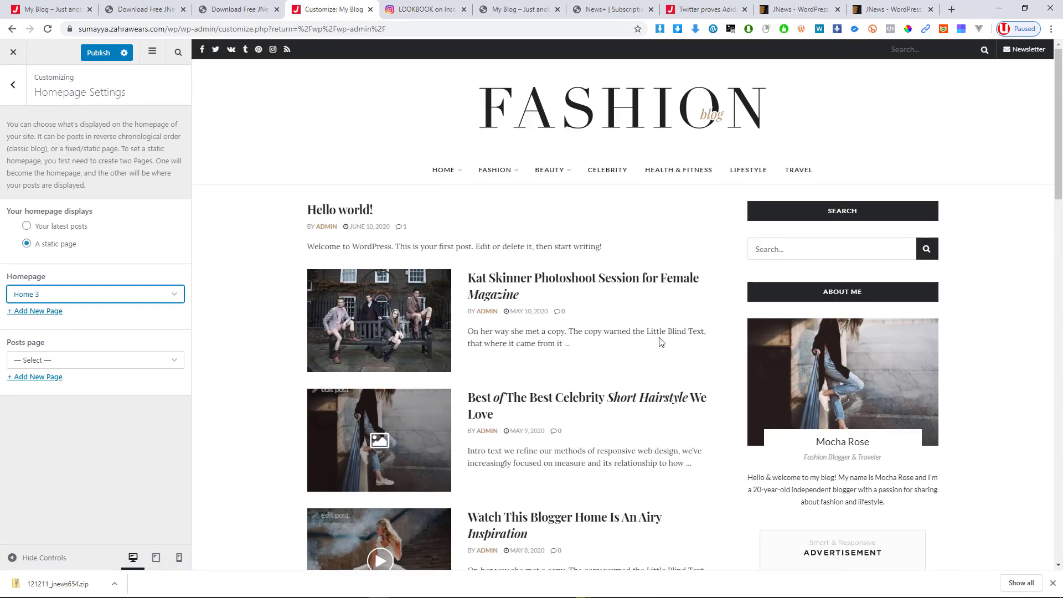
pyautogui.click(79, 296)
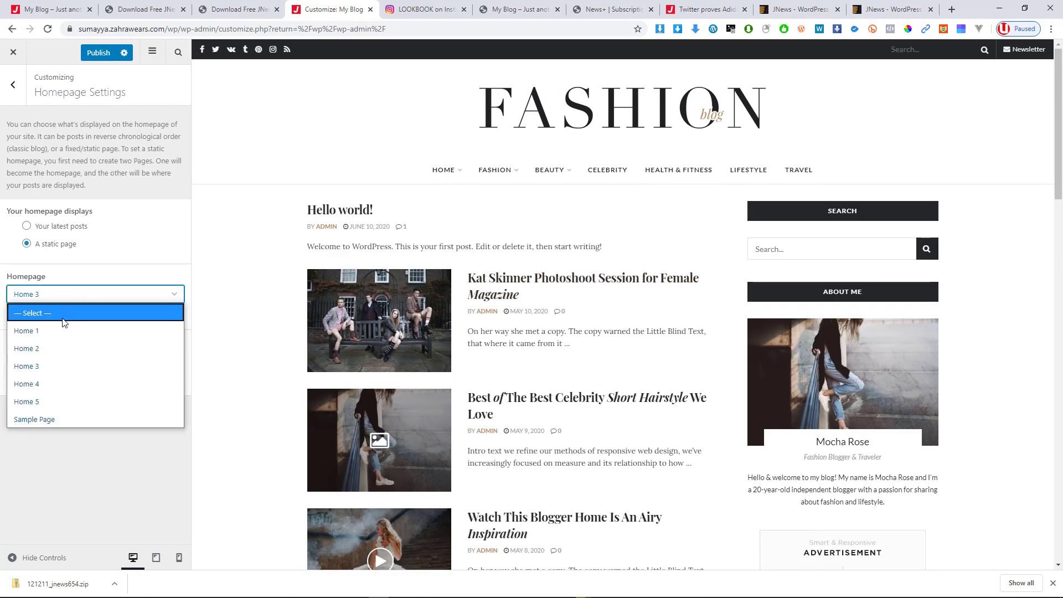
pyautogui.click(46, 335)
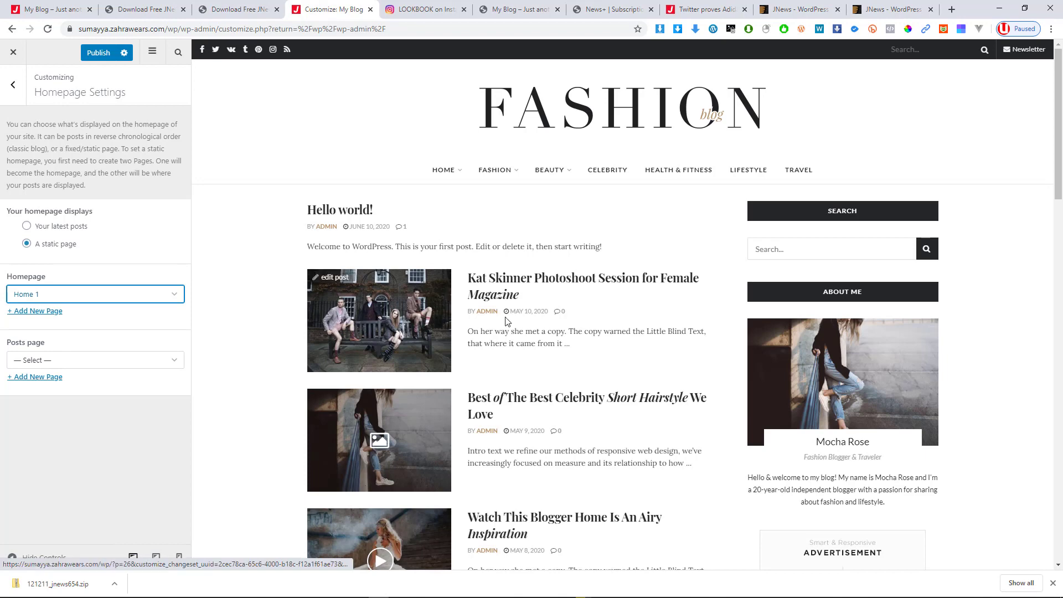
pyautogui.click(645, 101)
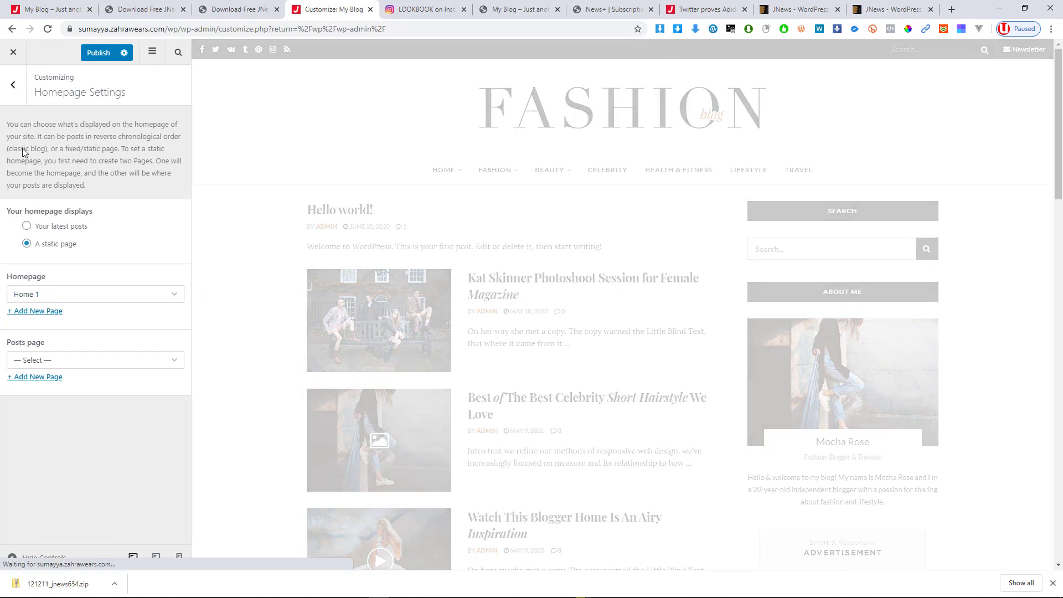
# Step: Review the Layout & Background and Mobile Browser Color options of the JNews layout, color and scheme settings
pyautogui.click(13, 86)
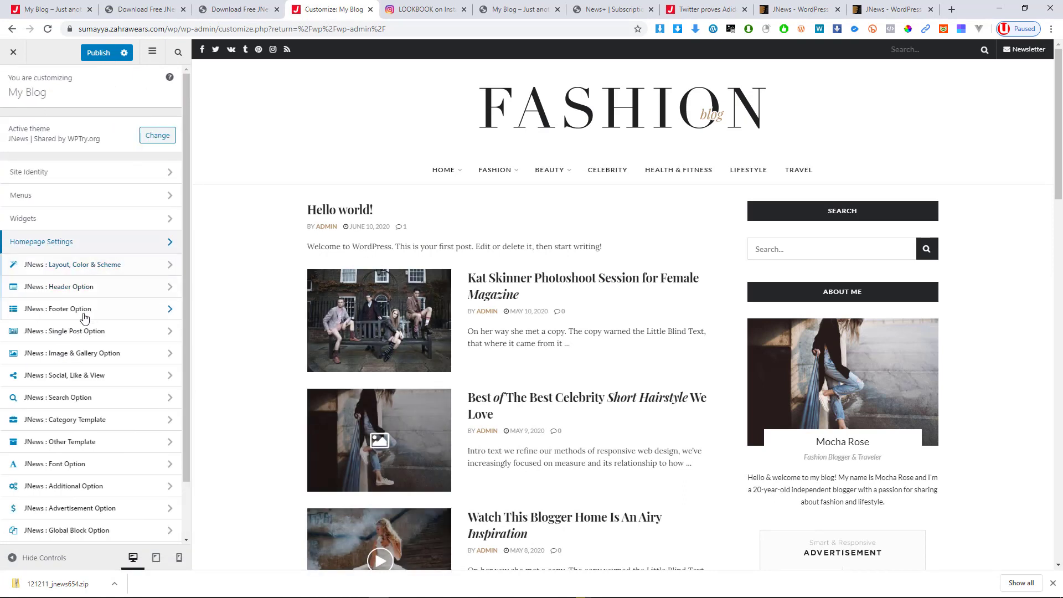
pyautogui.click(93, 268)
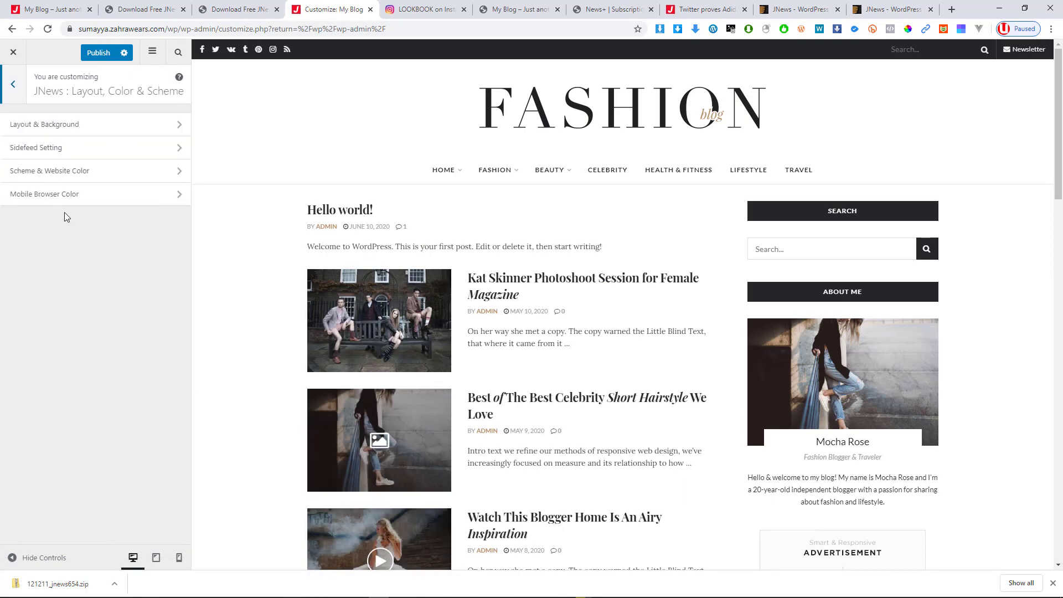
pyautogui.click(75, 131)
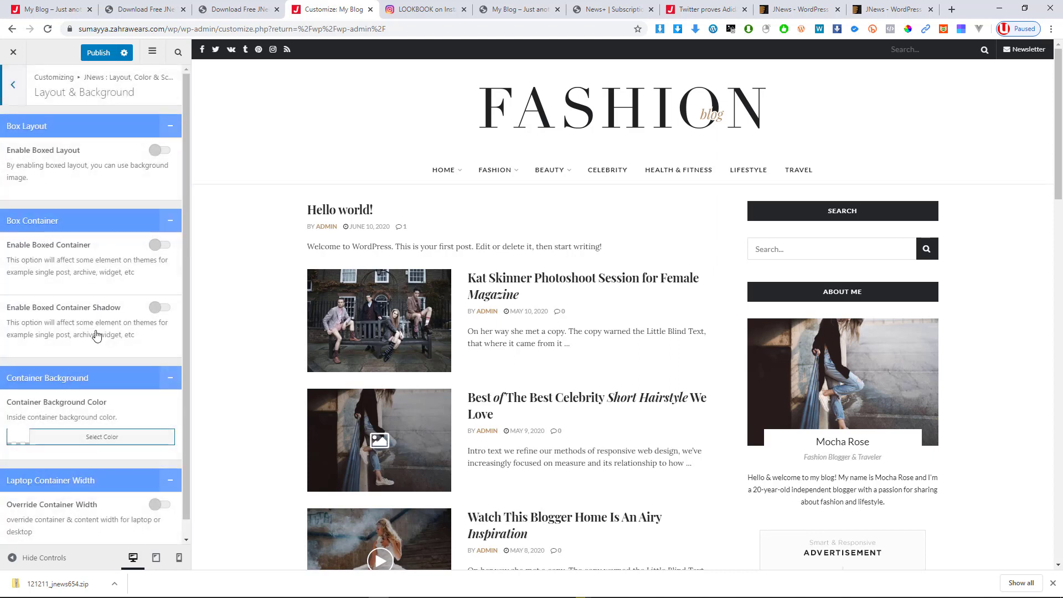
pyautogui.scroll(-1, 89, 444)
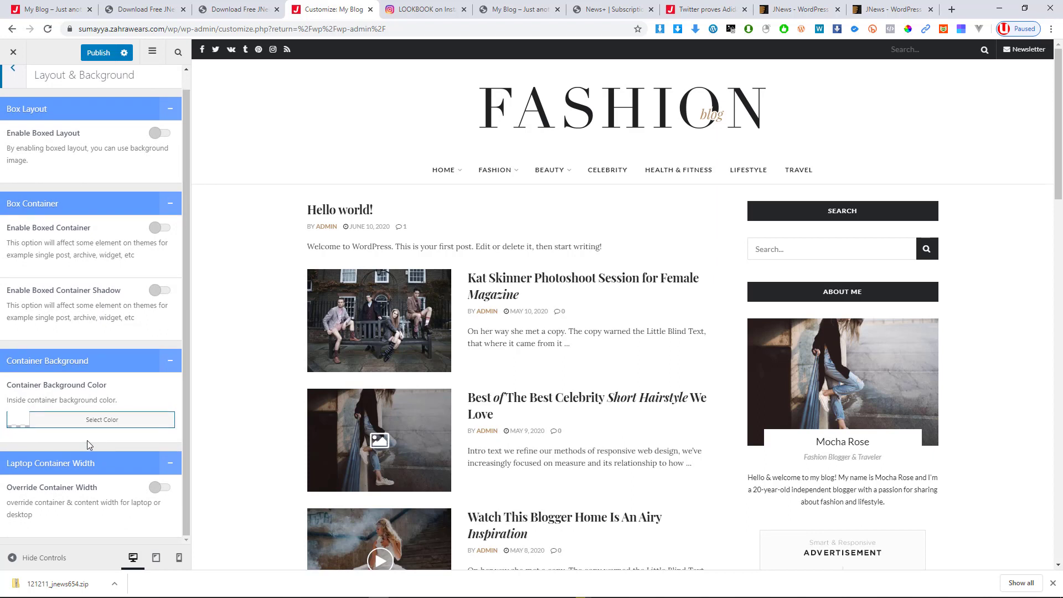
pyautogui.click(11, 89)
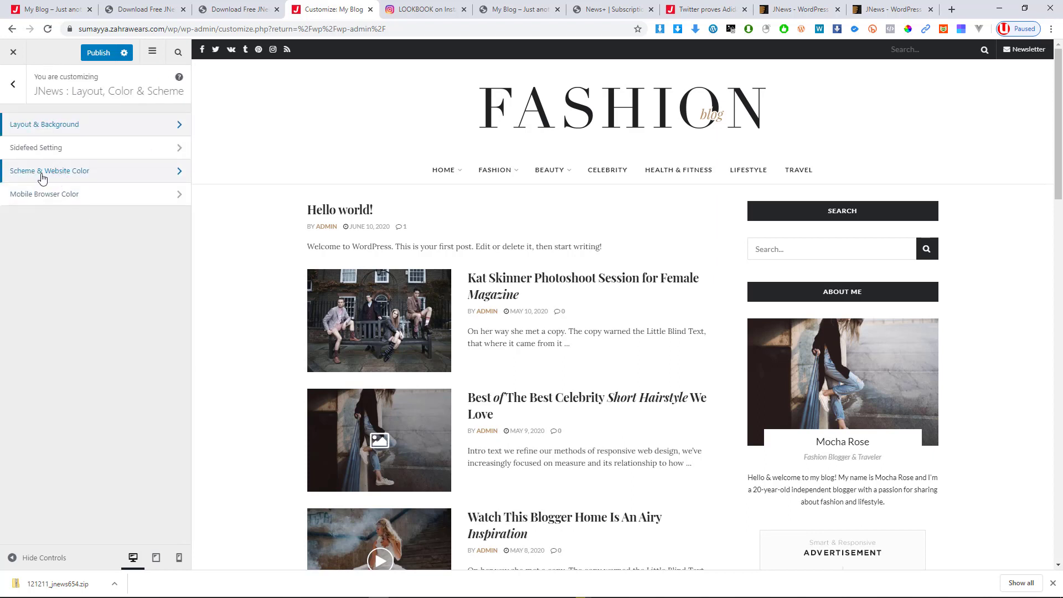
pyautogui.click(71, 204)
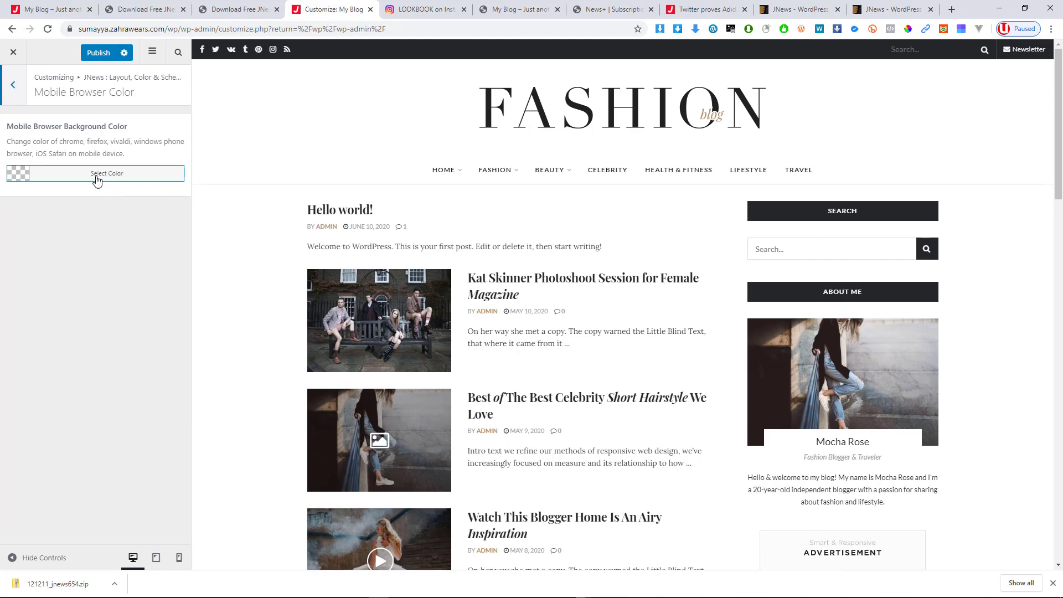
pyautogui.click(13, 88)
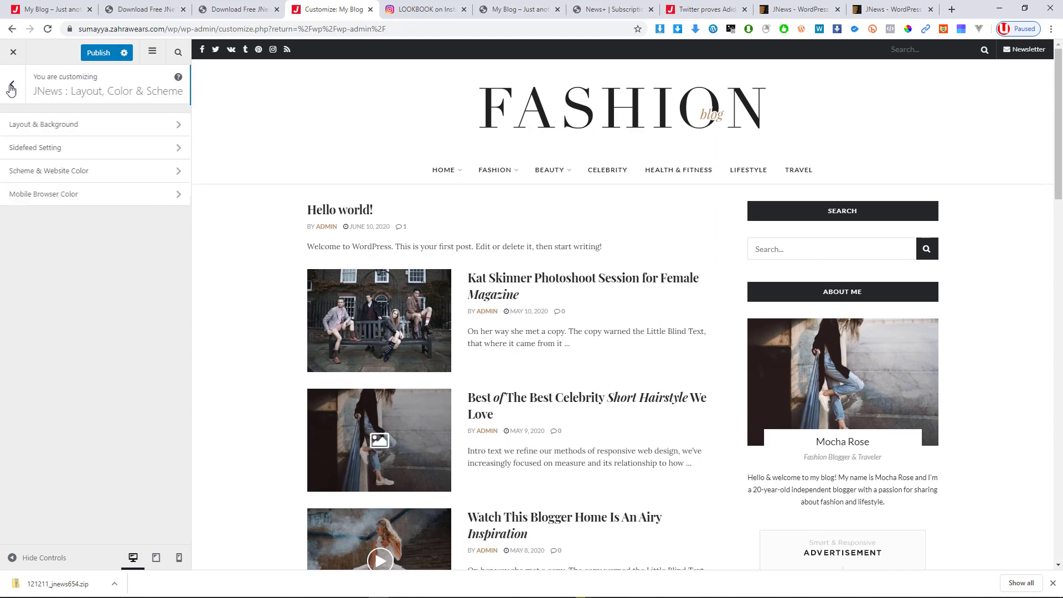
pyautogui.click(14, 90)
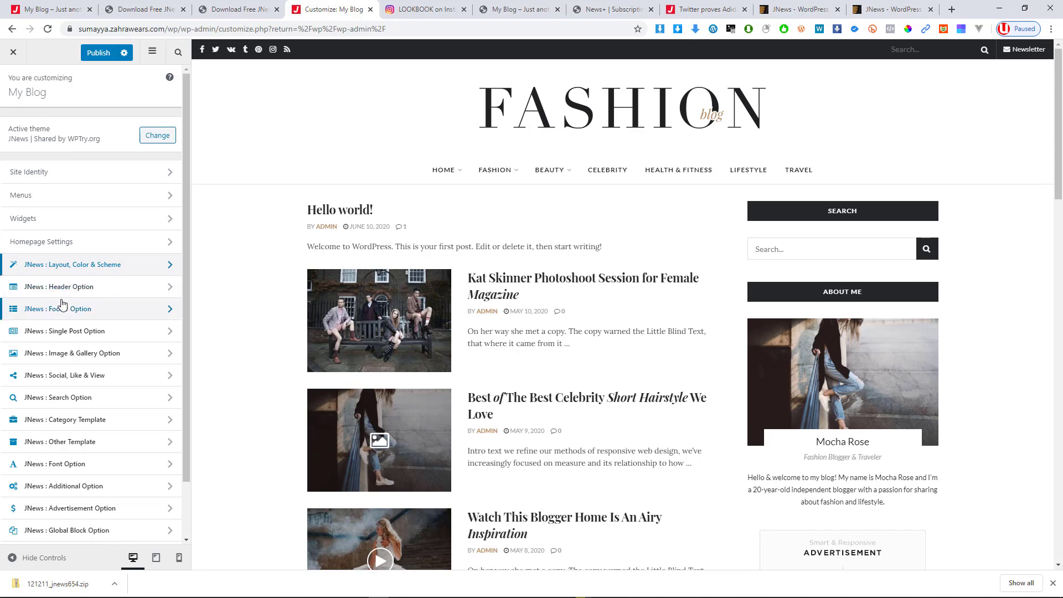
# Step: Open the JNews header options with the header builder and show the Logo element's settings
pyautogui.scroll(-1, 81, 285)
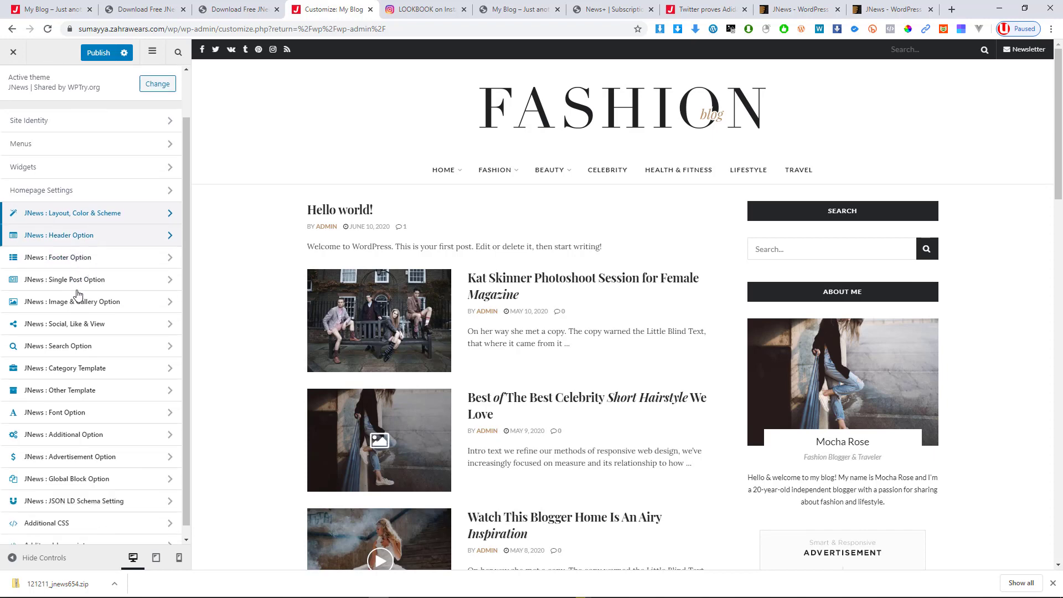
pyautogui.click(79, 237)
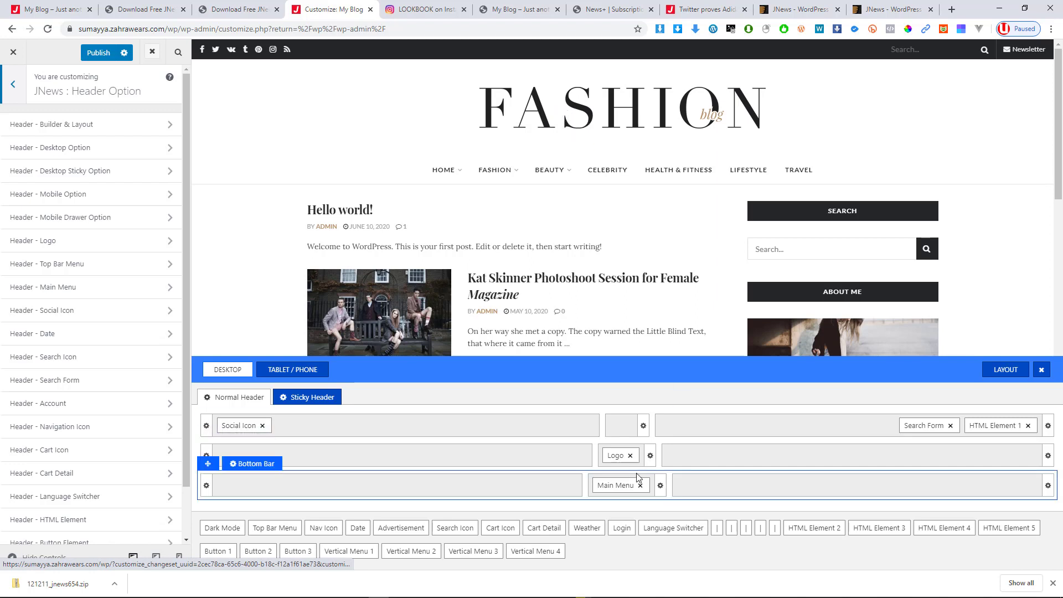
pyautogui.click(617, 460)
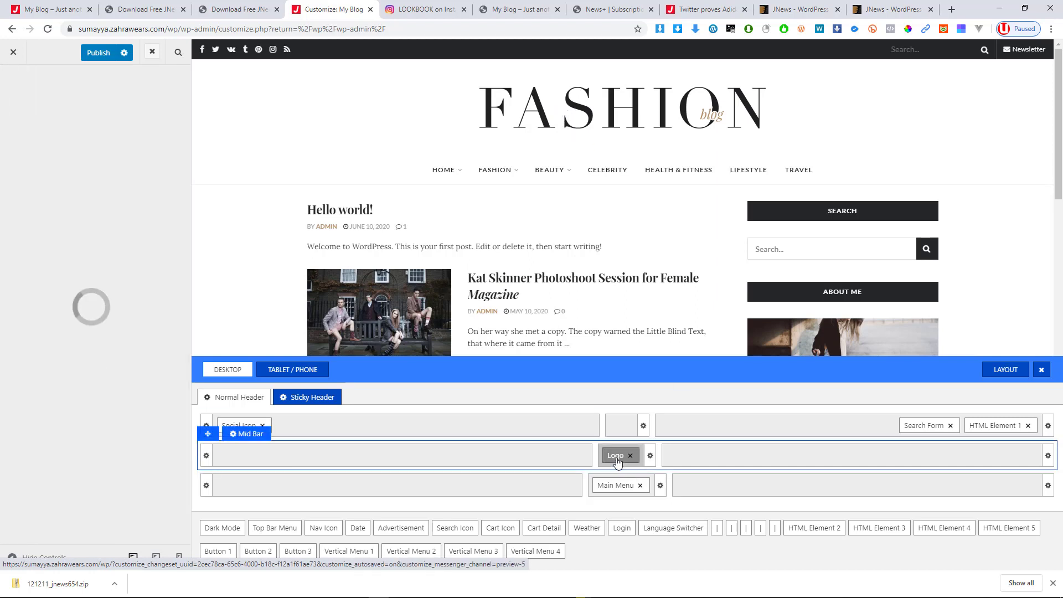
# Step: Try the Logo element in the left column of the header's mid bar and return it to the center column
pyautogui.moveTo(616, 460); pyautogui.dragTo(493, 460)
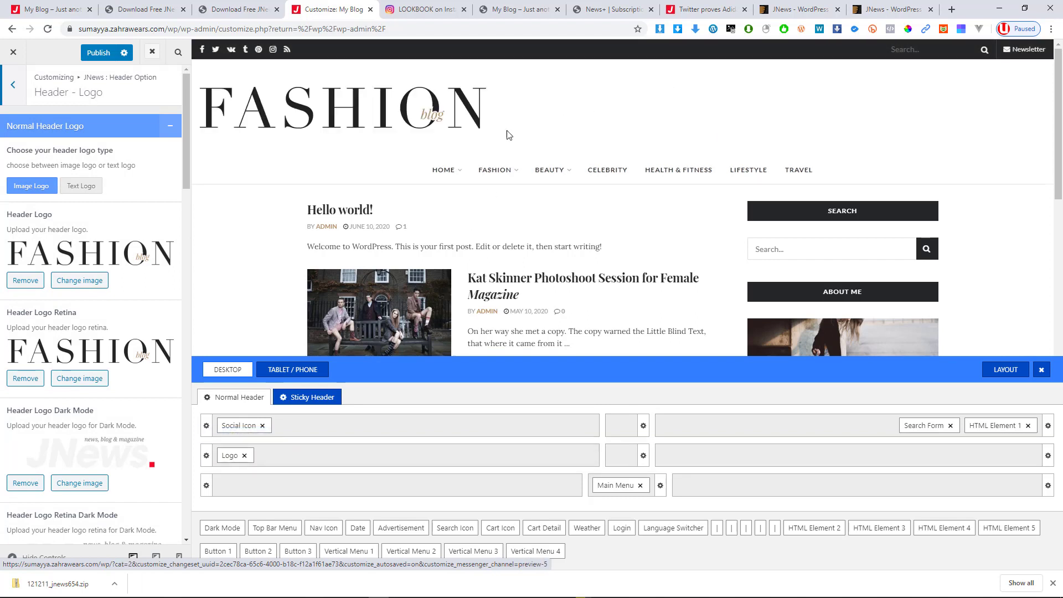
pyautogui.moveTo(230, 455); pyautogui.dragTo(628, 454)
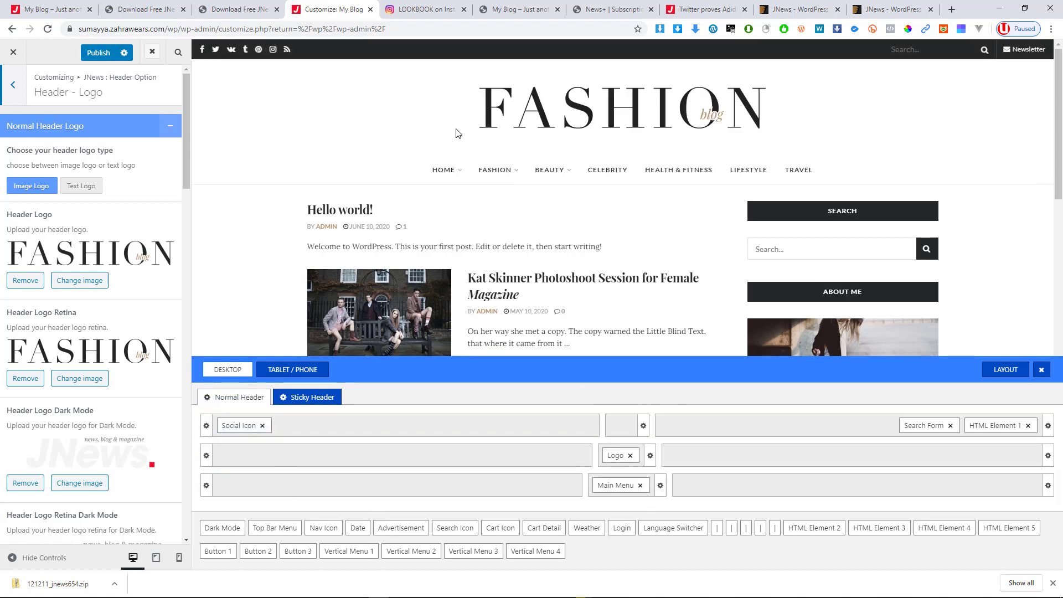
# Step: Add the Dark Mode element to the left column of the header's mid bar and check its toggle and mode options
pyautogui.click(222, 529)
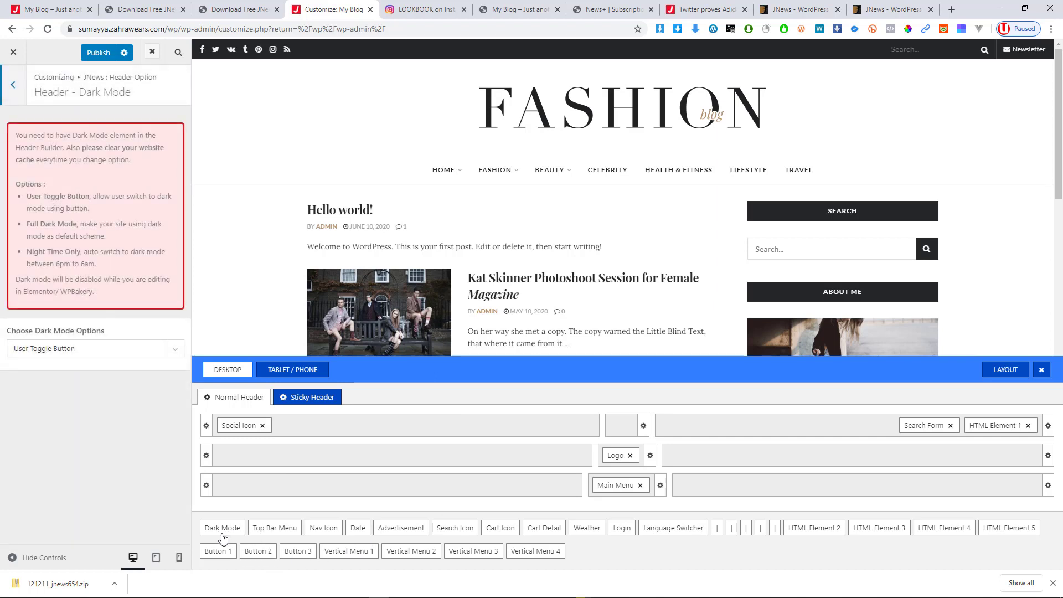
pyautogui.moveTo(229, 537); pyautogui.dragTo(243, 456)
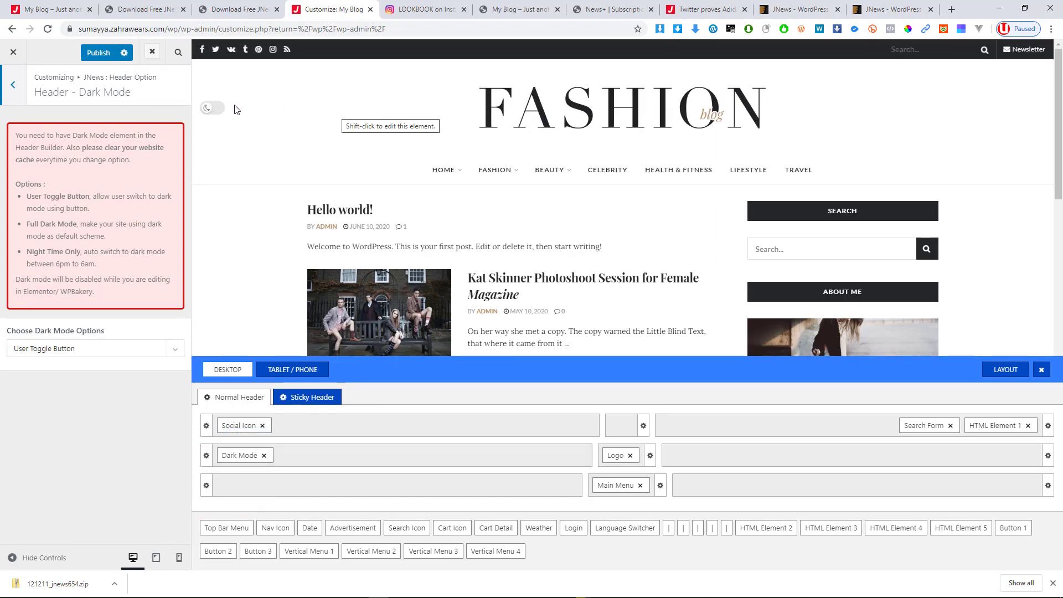
pyautogui.click(211, 111)
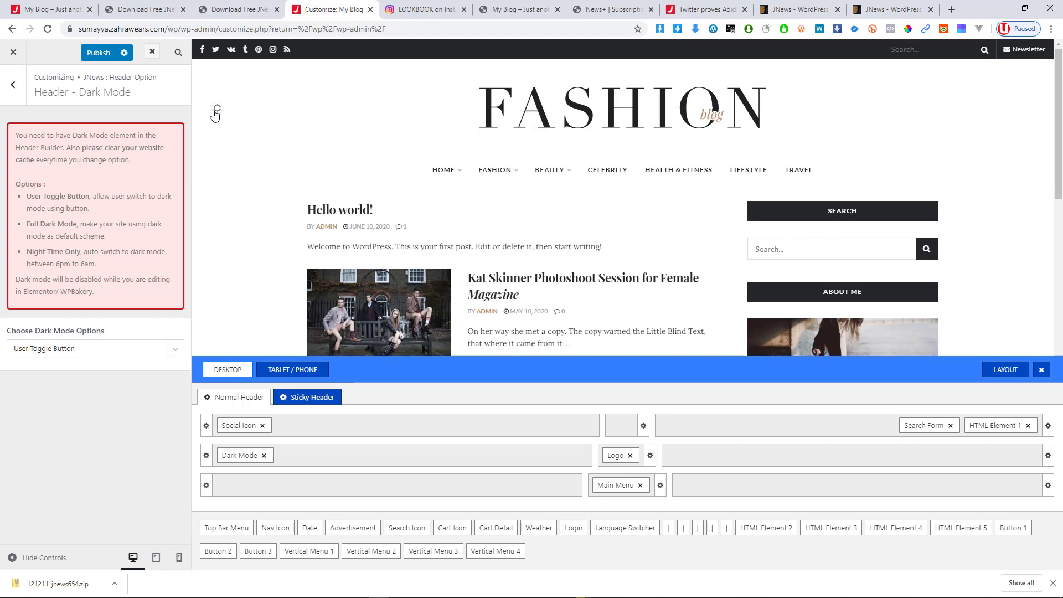
pyautogui.click(76, 355)
pyautogui.click(77, 355)
# Step: Add the Login and Weather elements to the right column of the header's mid bar and close the header builder
pyautogui.moveTo(565, 535); pyautogui.dragTo(712, 459)
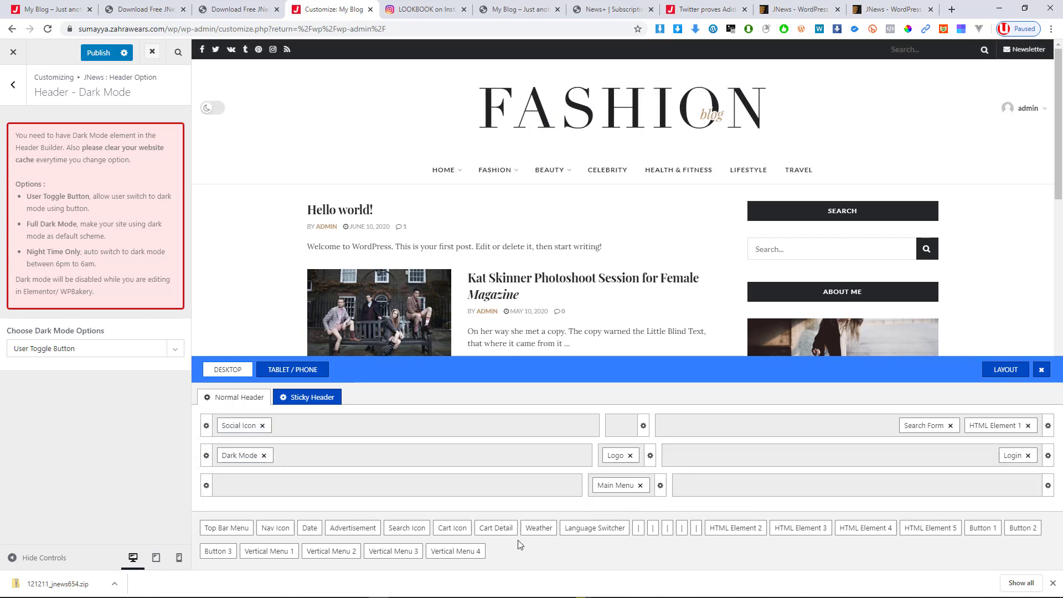
pyautogui.moveTo(539, 528); pyautogui.dragTo(724, 464)
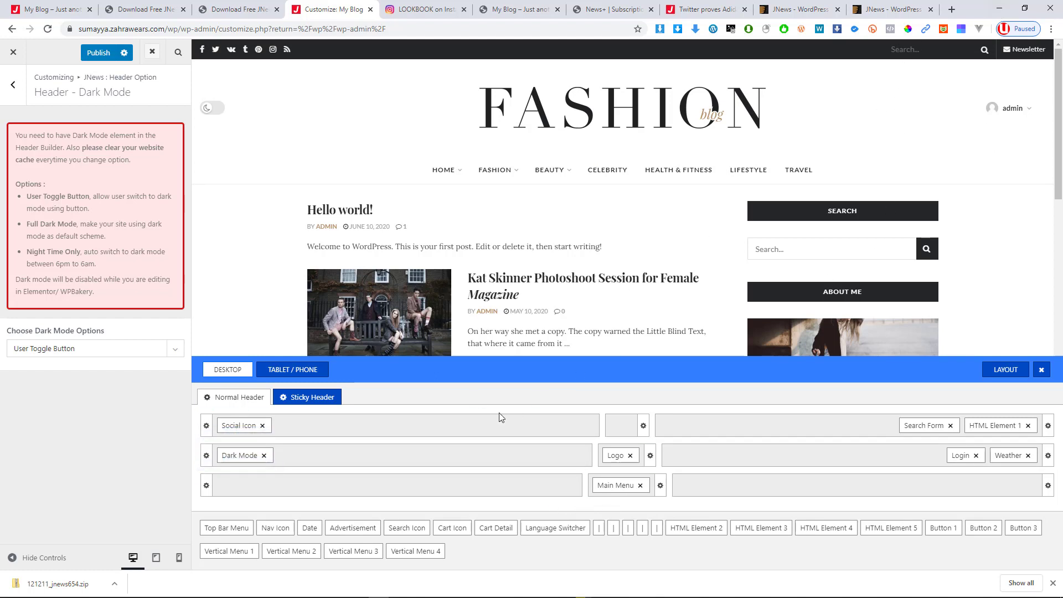
pyautogui.click(13, 84)
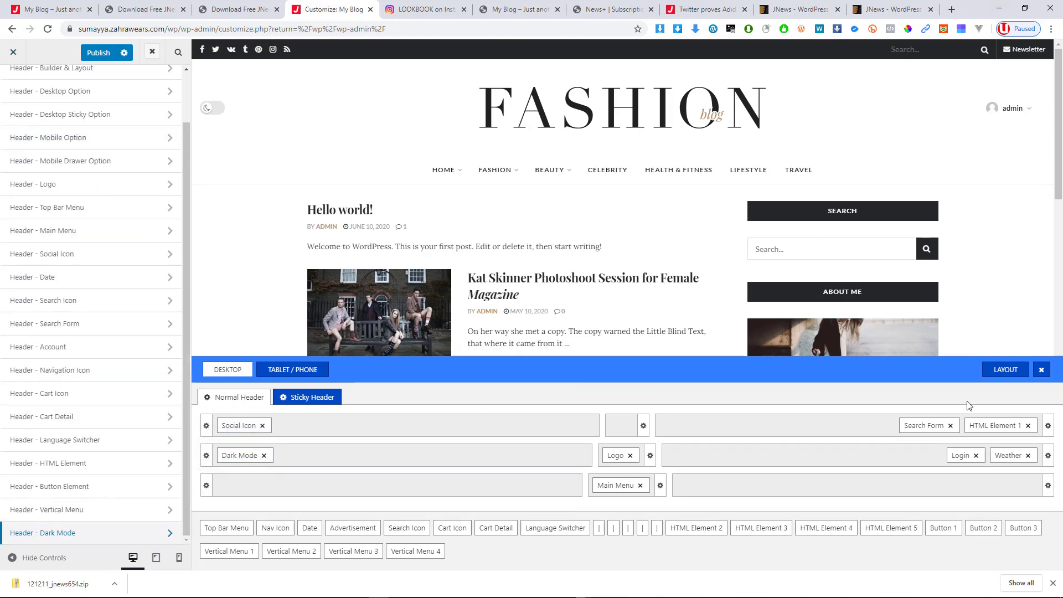
pyautogui.click(1041, 369)
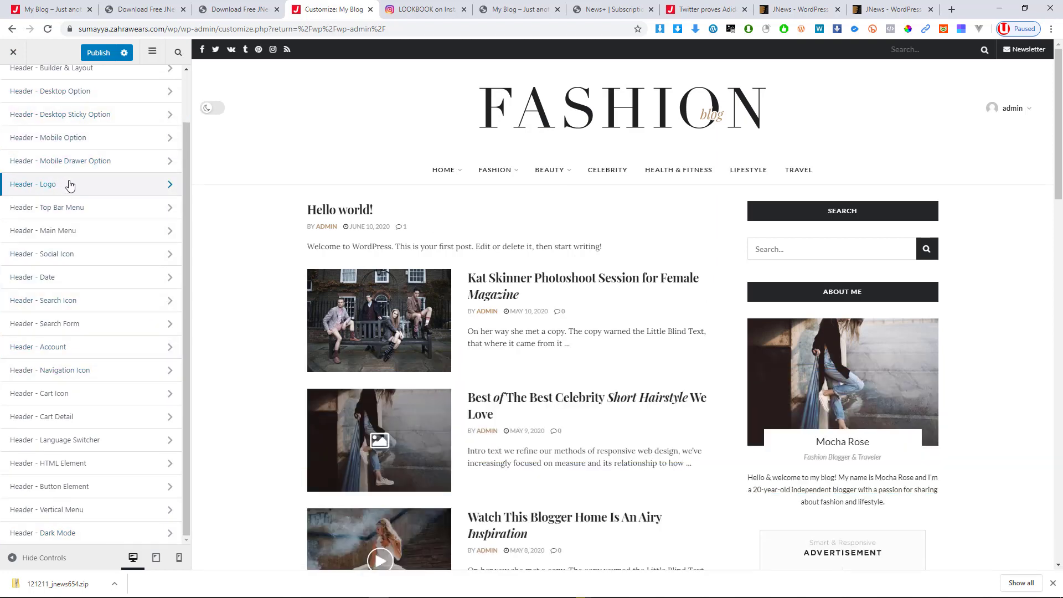
pyautogui.scroll(1, 70, 188)
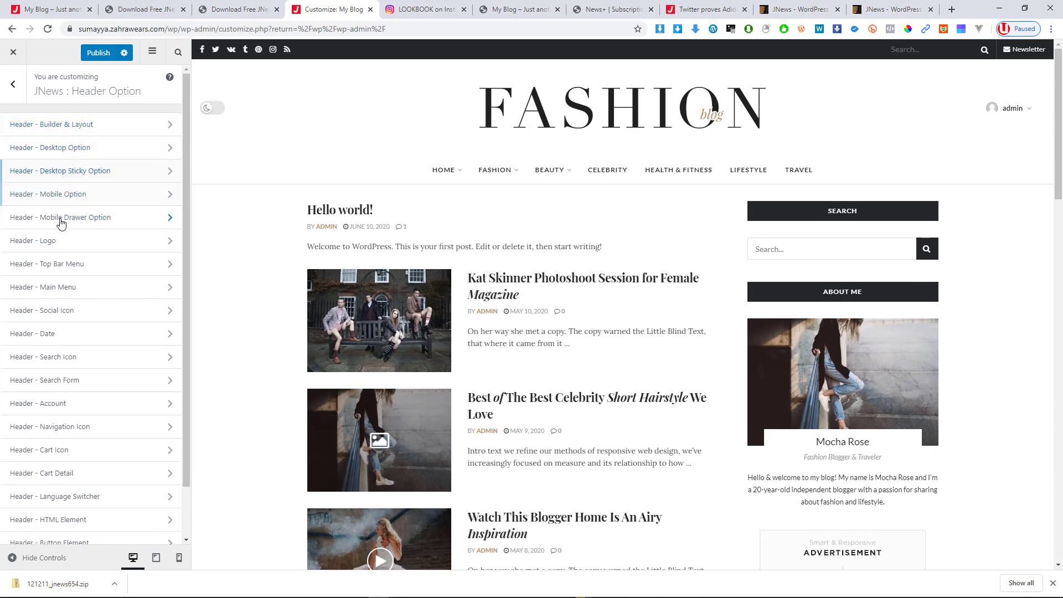
# Step: Check the Header - Logo settings, return to the main customizer list and close the header builder
pyautogui.click(70, 243)
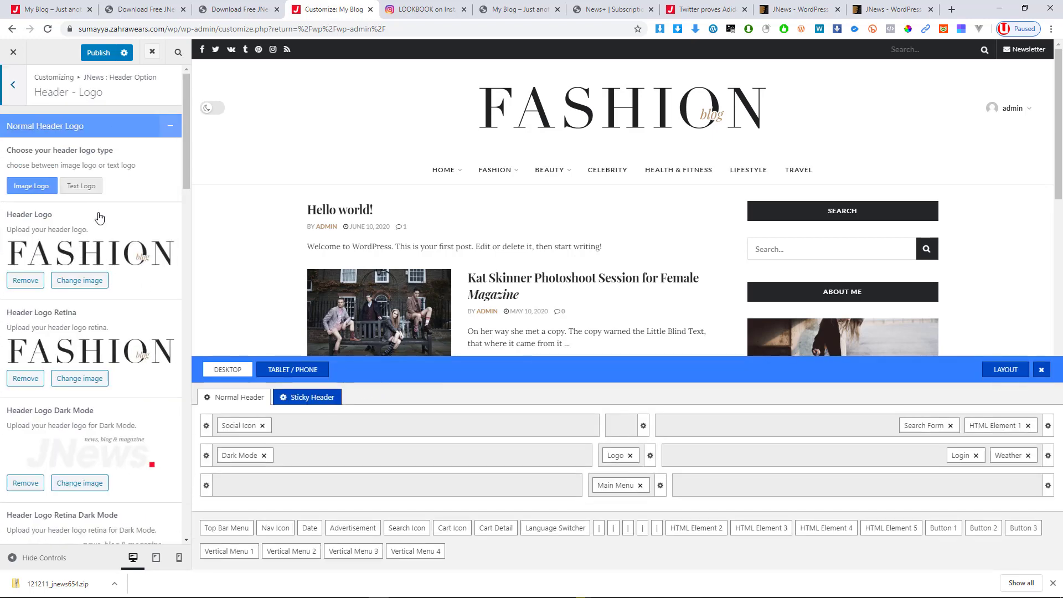
pyautogui.click(12, 86)
pyautogui.click(11, 85)
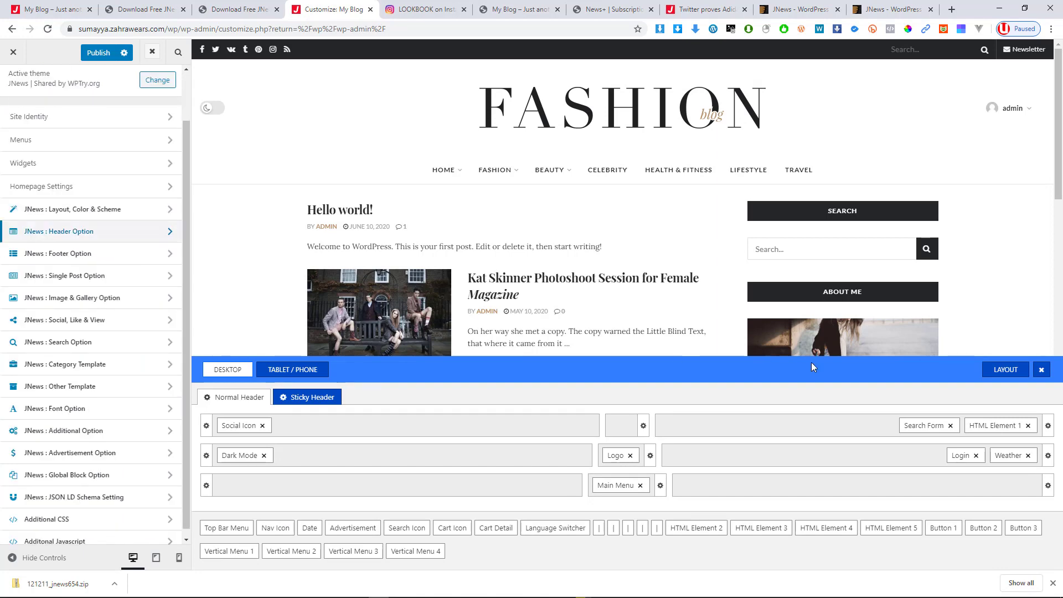
pyautogui.click(1042, 371)
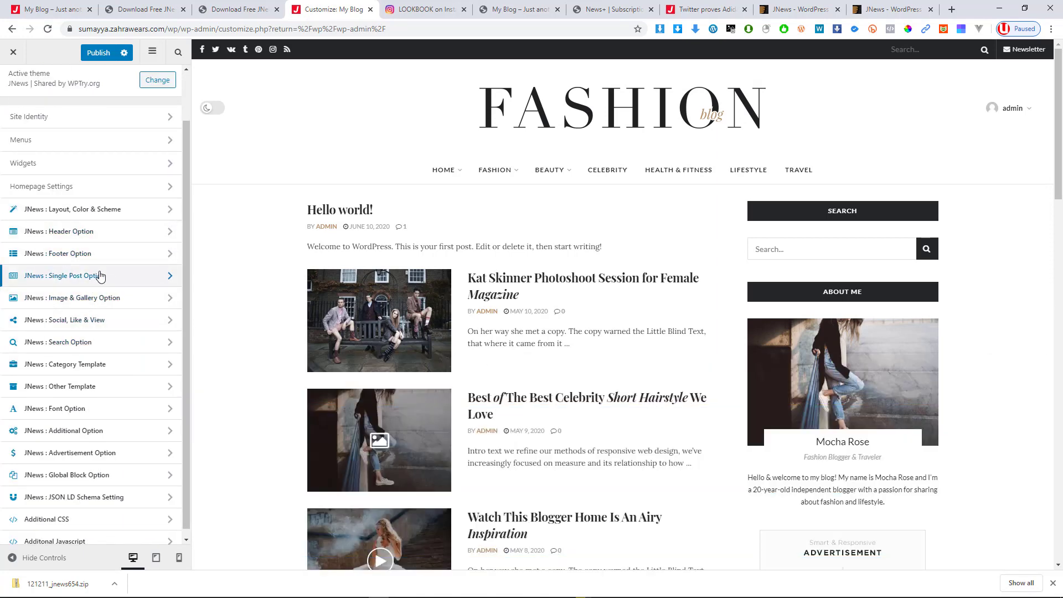
# Step: Open the JNews footer layout settings, try the Style 1 footer and inspect it in the page preview
pyautogui.click(87, 258)
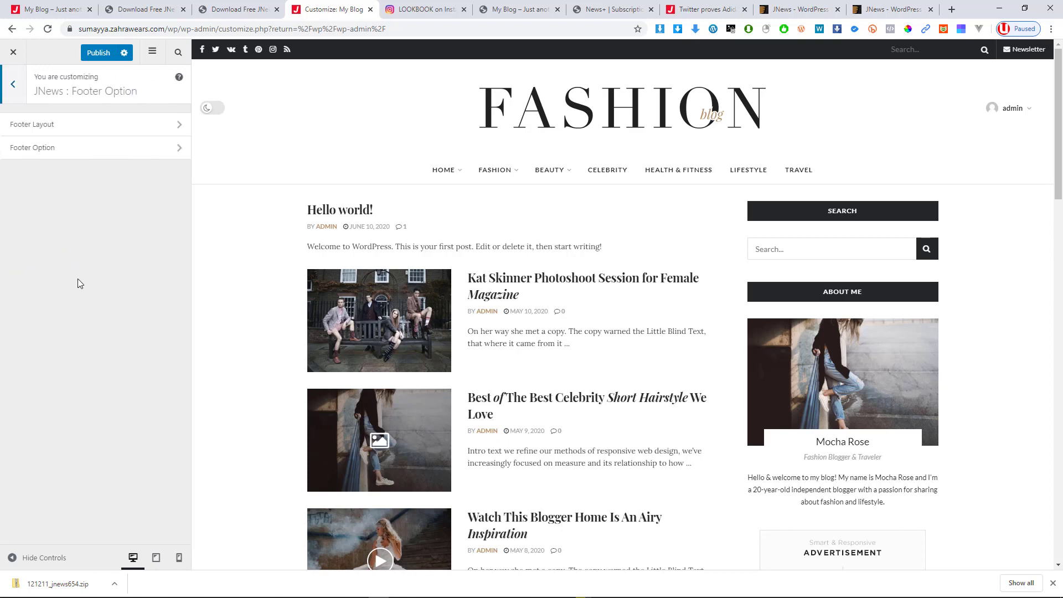
pyautogui.click(94, 123)
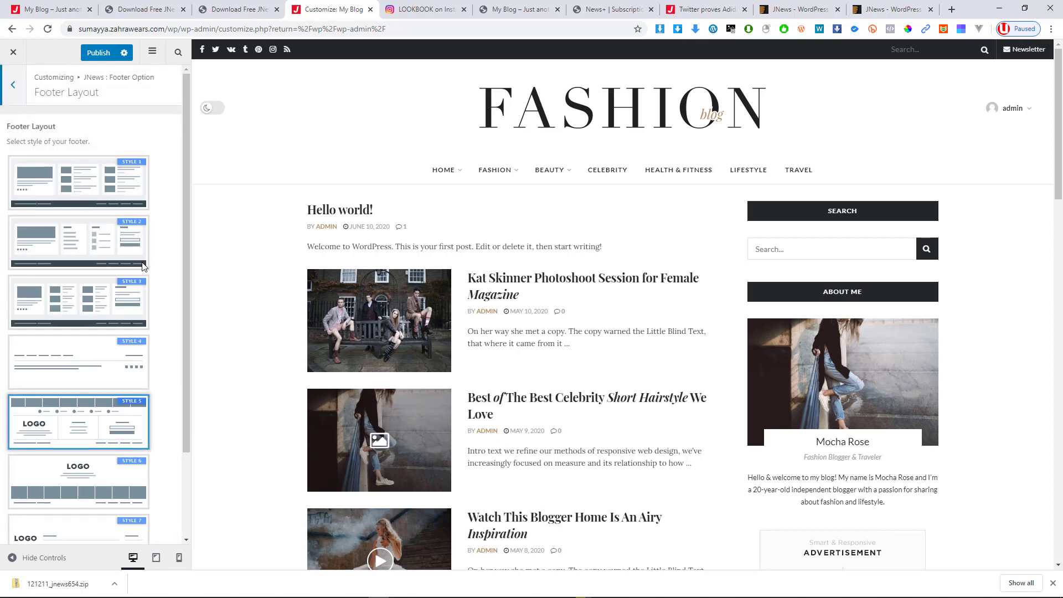
pyautogui.scroll(-20, 416, 423)
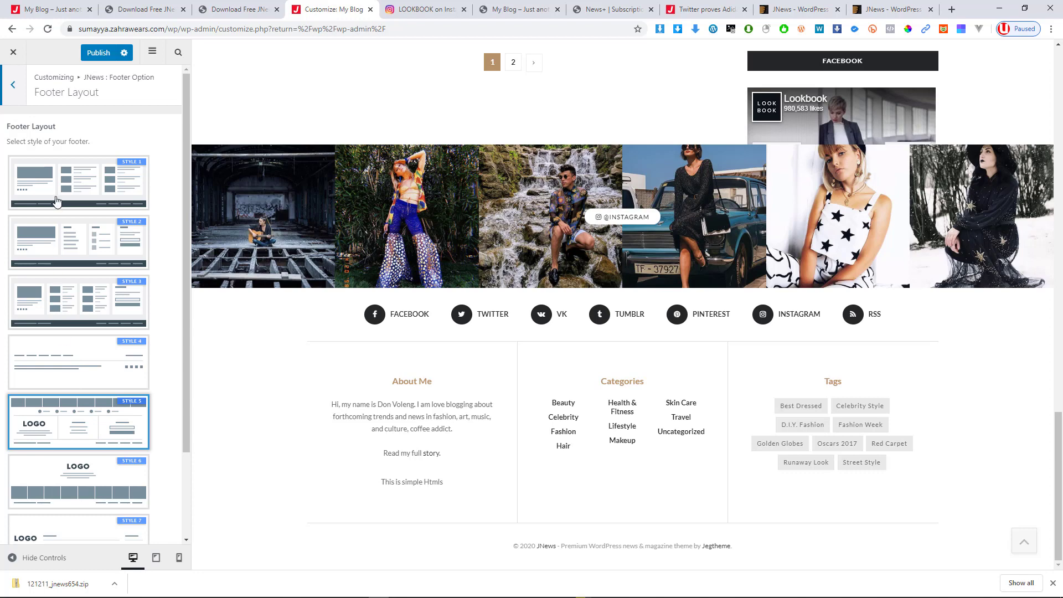
pyautogui.click(62, 194)
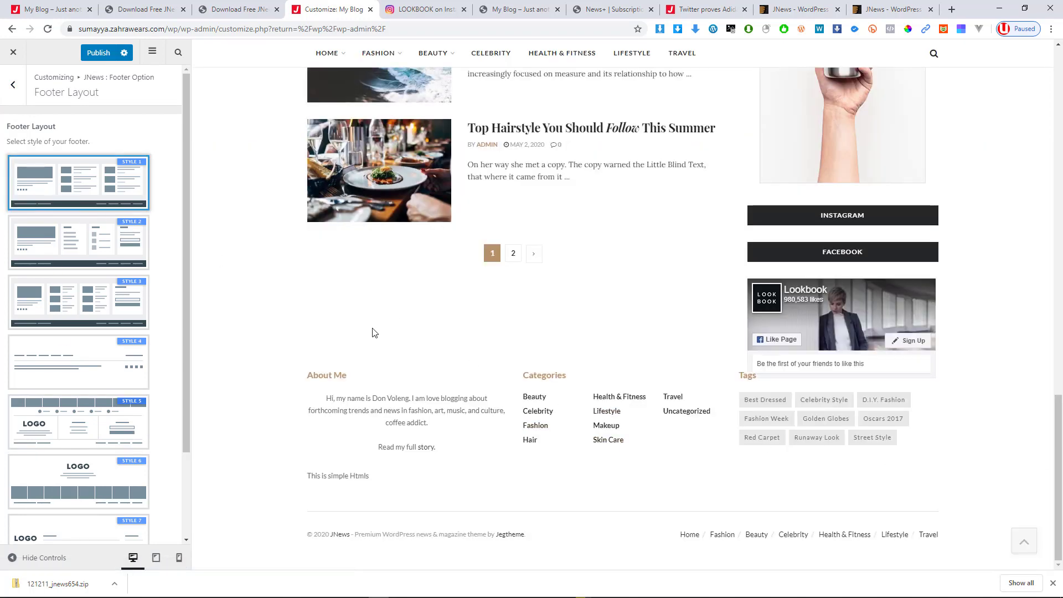
pyautogui.scroll(2, 584, 351)
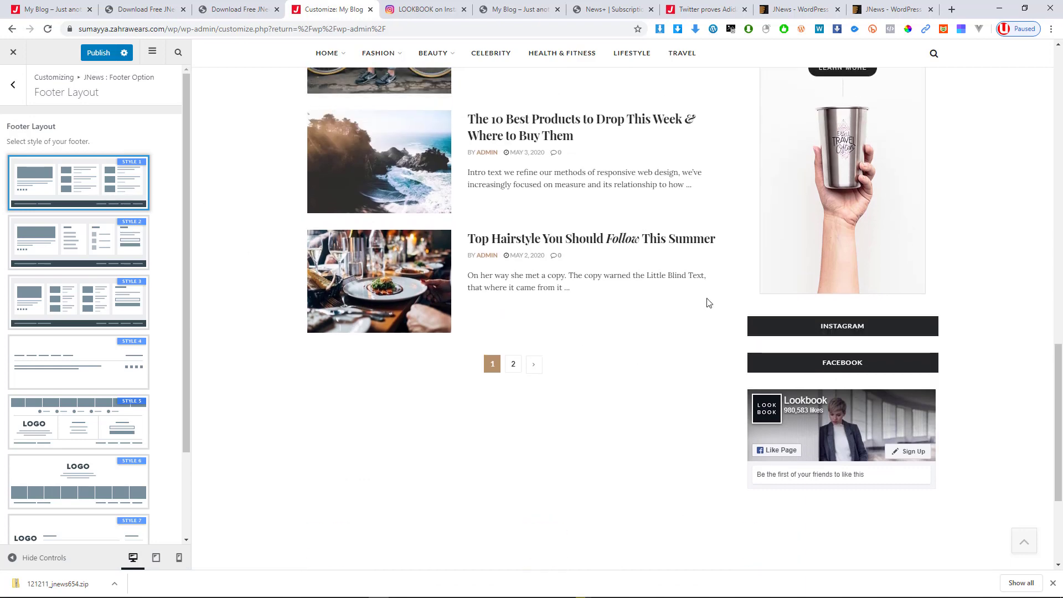
pyautogui.scroll(-3, 821, 383)
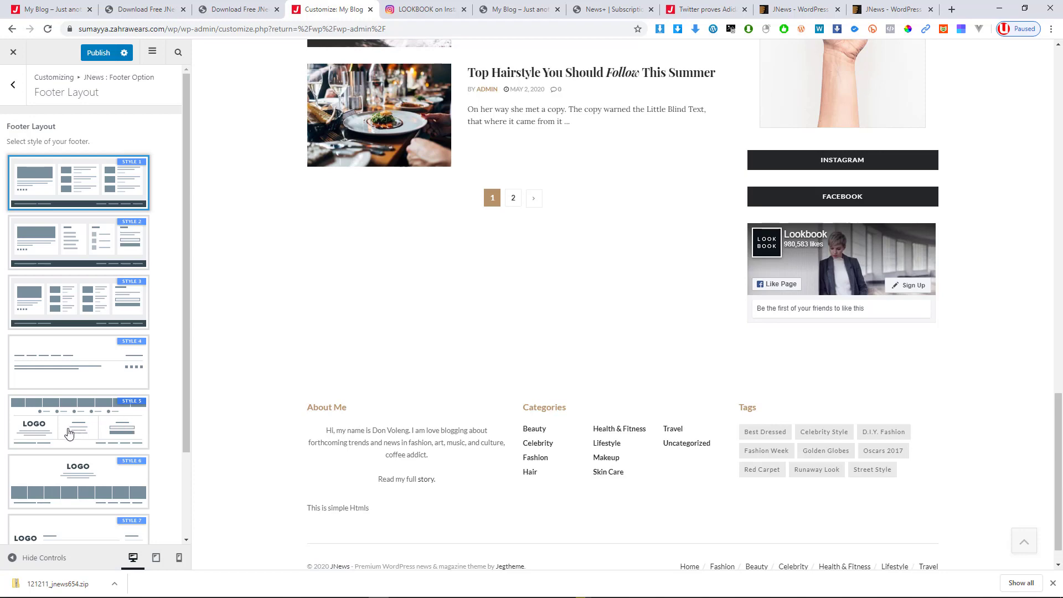
# Step: Restore the Style 5 footer layout, look over the remaining footer styles and leave the layout settings
pyautogui.scroll(-1, 68, 434)
pyautogui.click(52, 376)
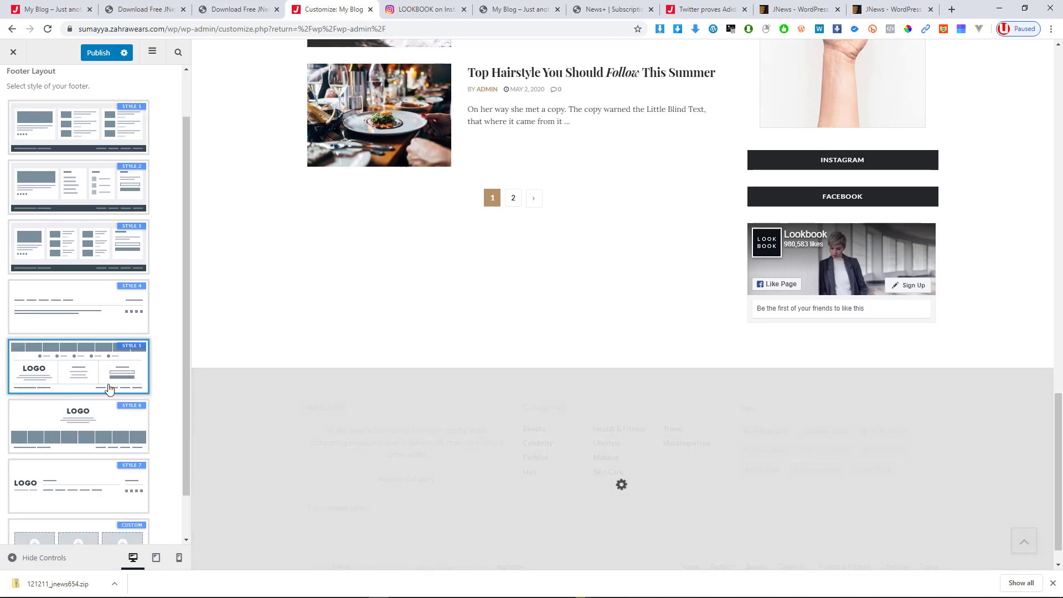
pyautogui.scroll(-4, 723, 410)
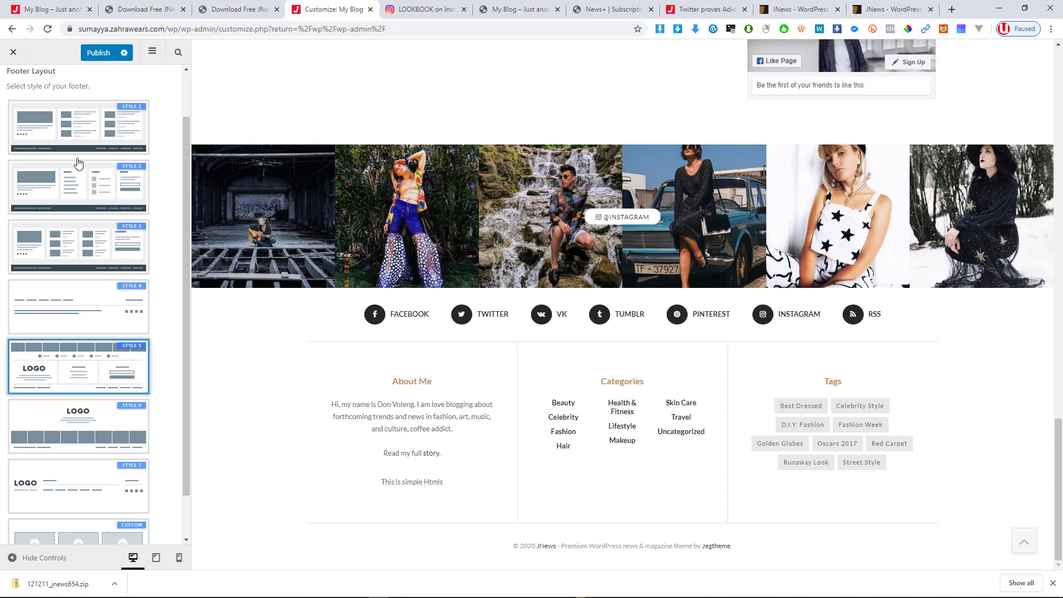
pyautogui.scroll(2, 77, 163)
pyautogui.scroll(-3, 16, 109)
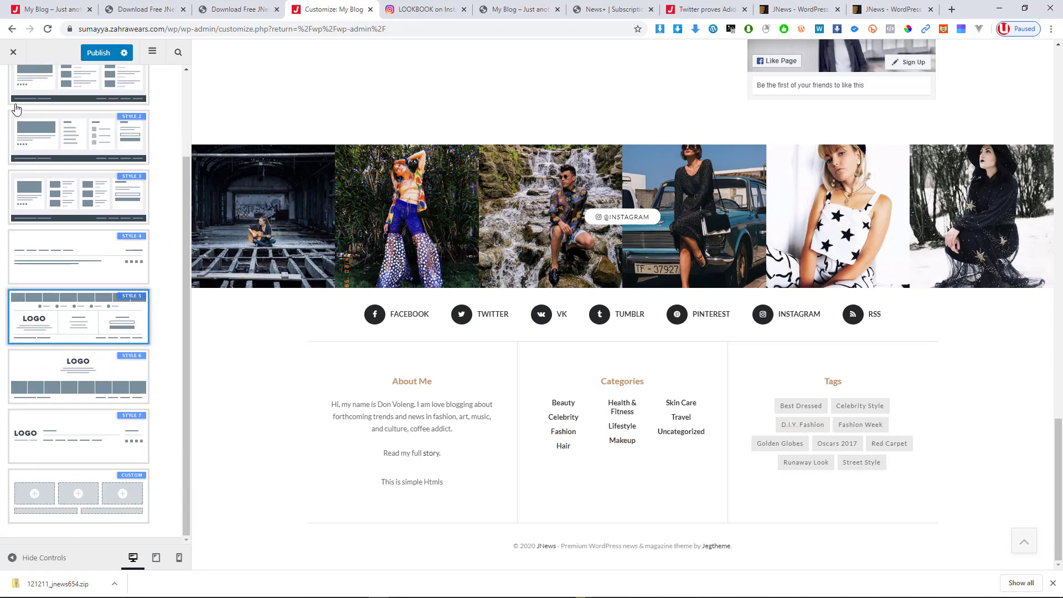
pyautogui.scroll(2, 15, 109)
pyautogui.click(14, 85)
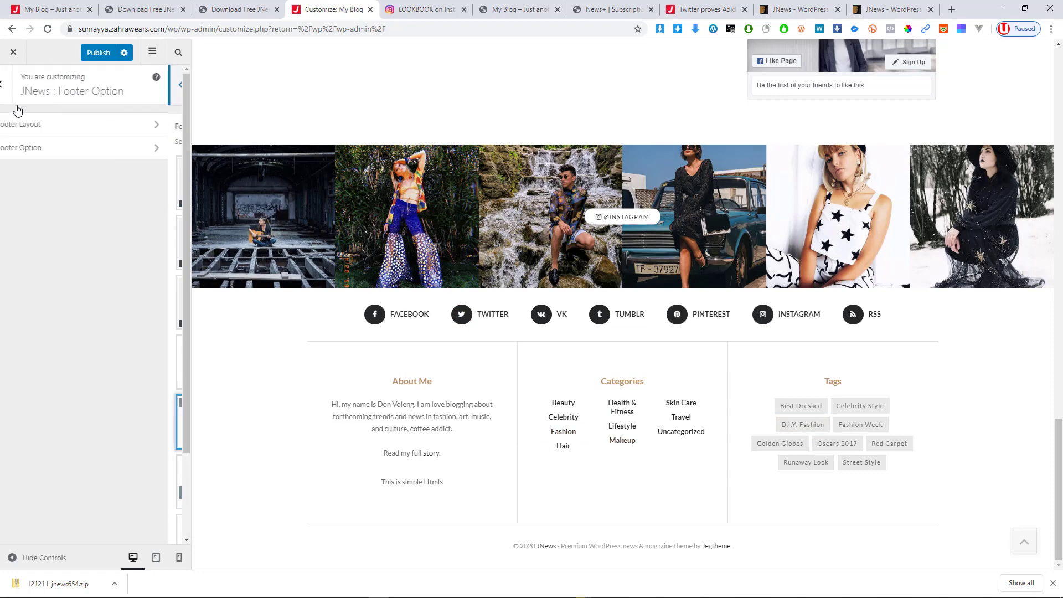
# Step: Examine the Footer Option settings for social icons, secondary footer, scheme and colors, and return to the main customizer list
pyautogui.click(42, 153)
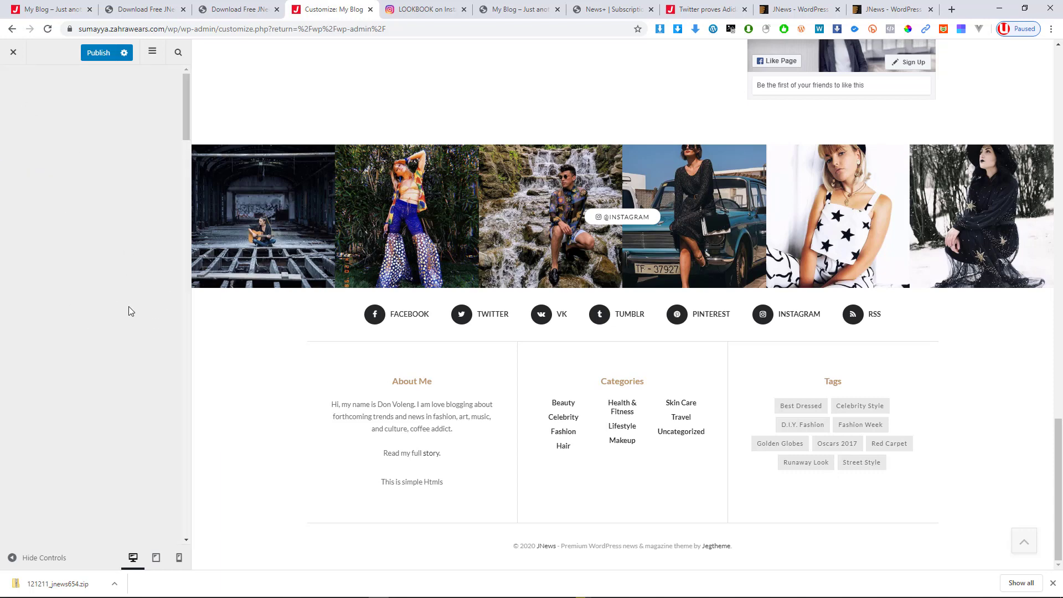
pyautogui.scroll(-3, 109, 319)
pyautogui.scroll(-6, 109, 319)
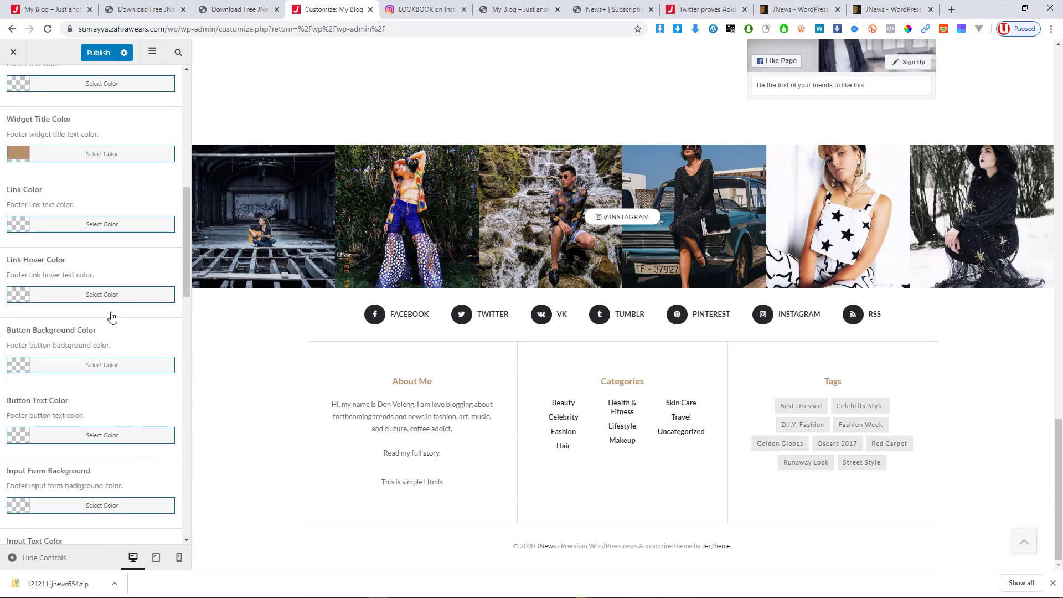
pyautogui.scroll(8, 111, 316)
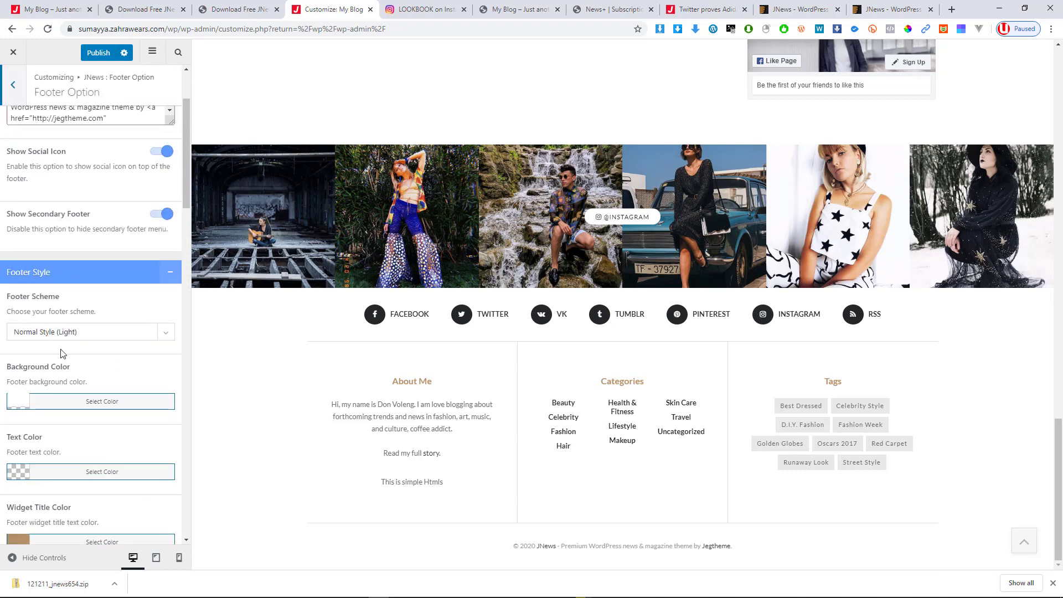
pyautogui.scroll(-6, 61, 354)
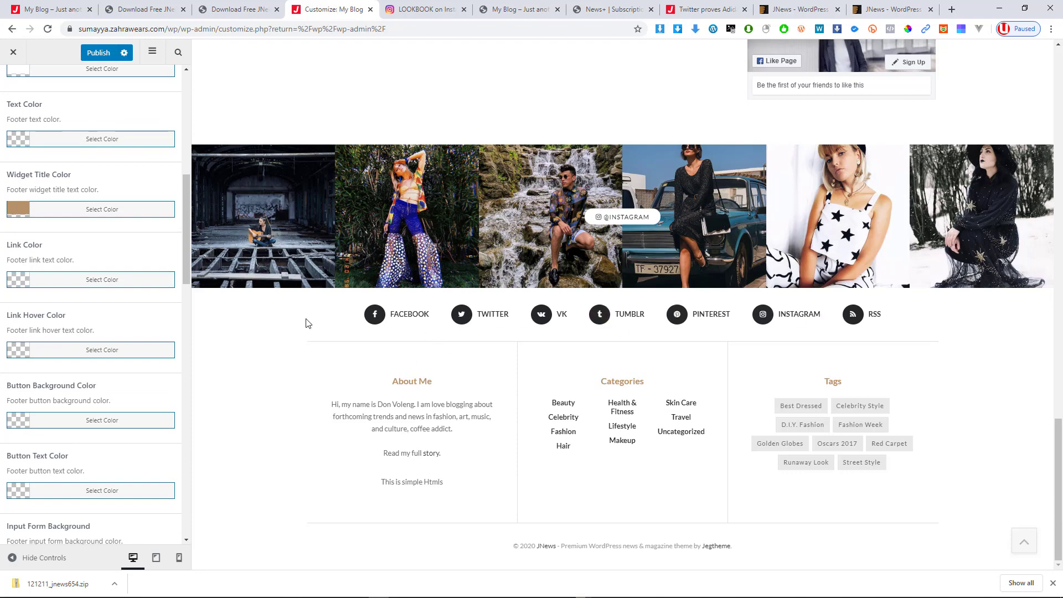
pyautogui.scroll(3, 304, 323)
pyautogui.scroll(4, 2, 100)
pyautogui.click(6, 103)
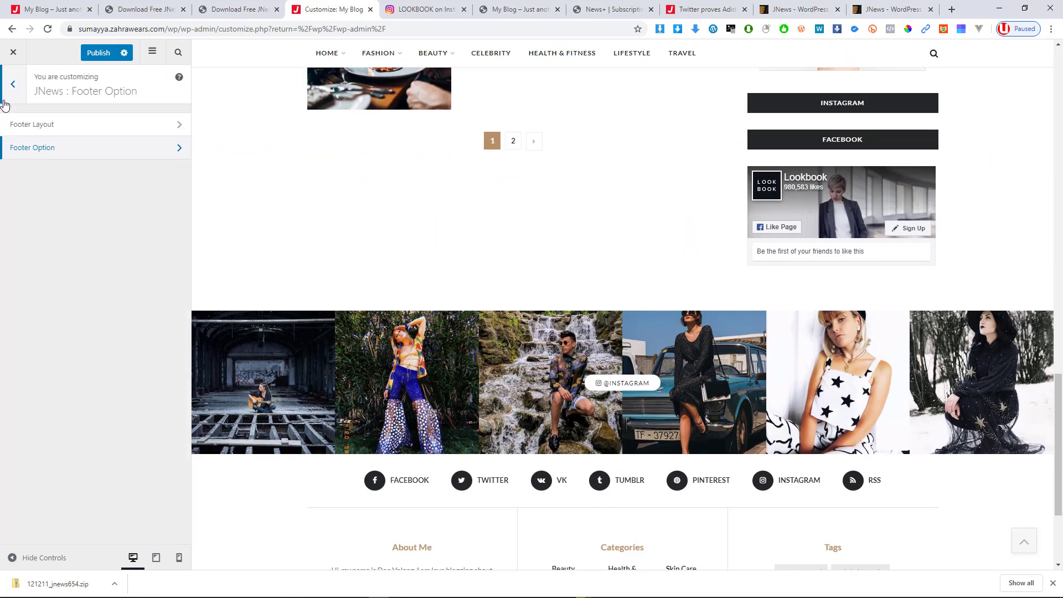
pyautogui.click(10, 88)
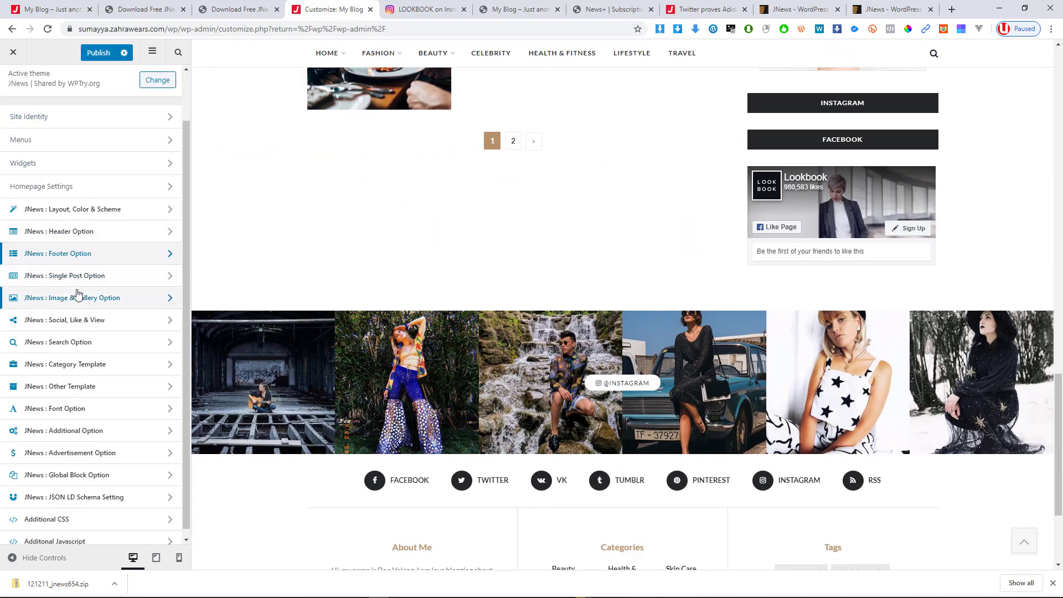
# Step: Open the Single Post Option settings, preview the Gynopedia post and examine the Breadcrumb Setting toggles
pyautogui.click(69, 277)
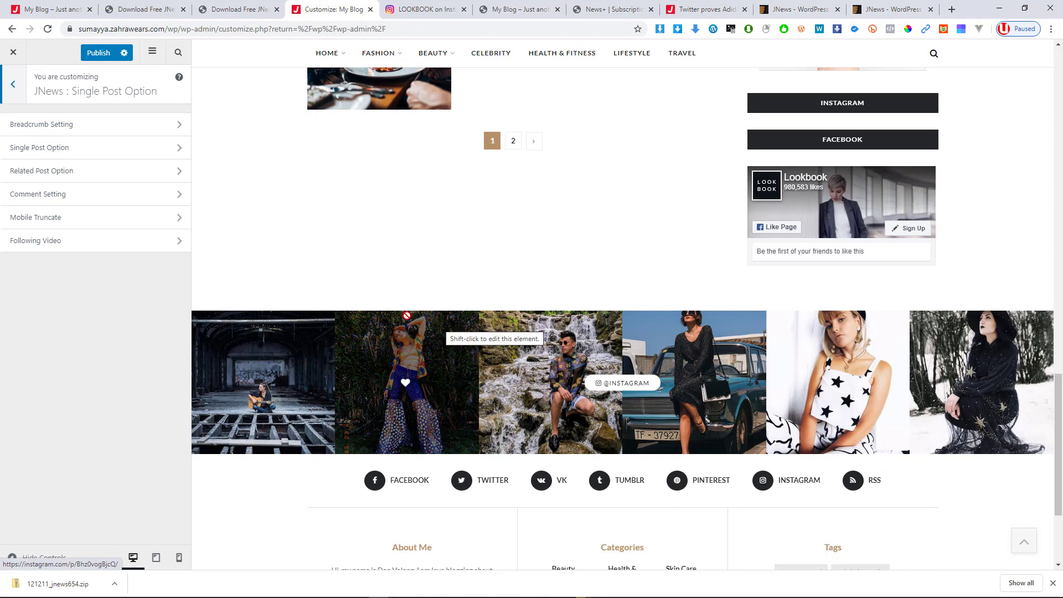
pyautogui.scroll(6, 338, 166)
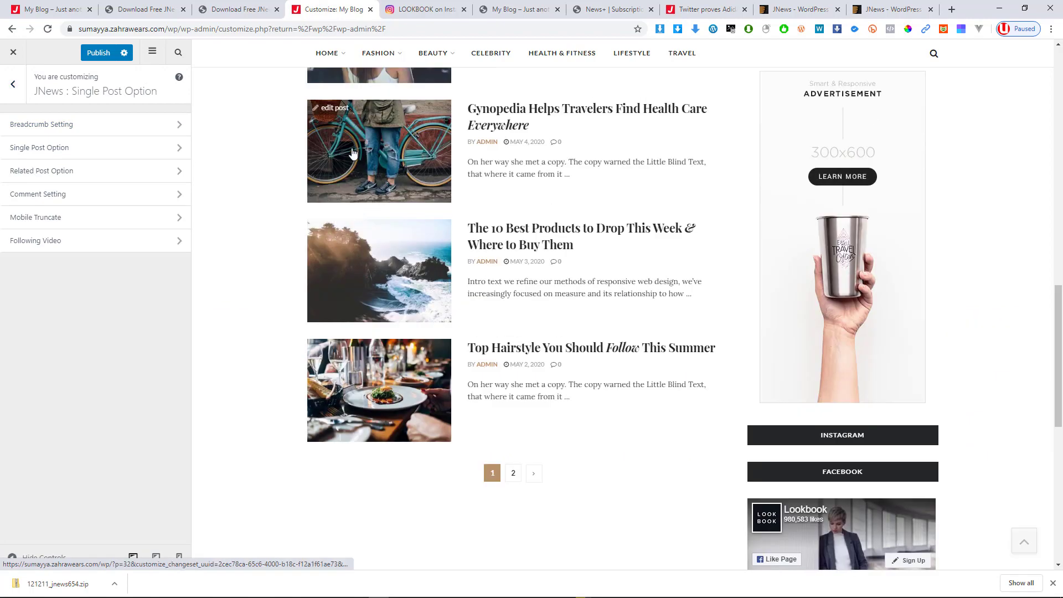
pyautogui.click(91, 128)
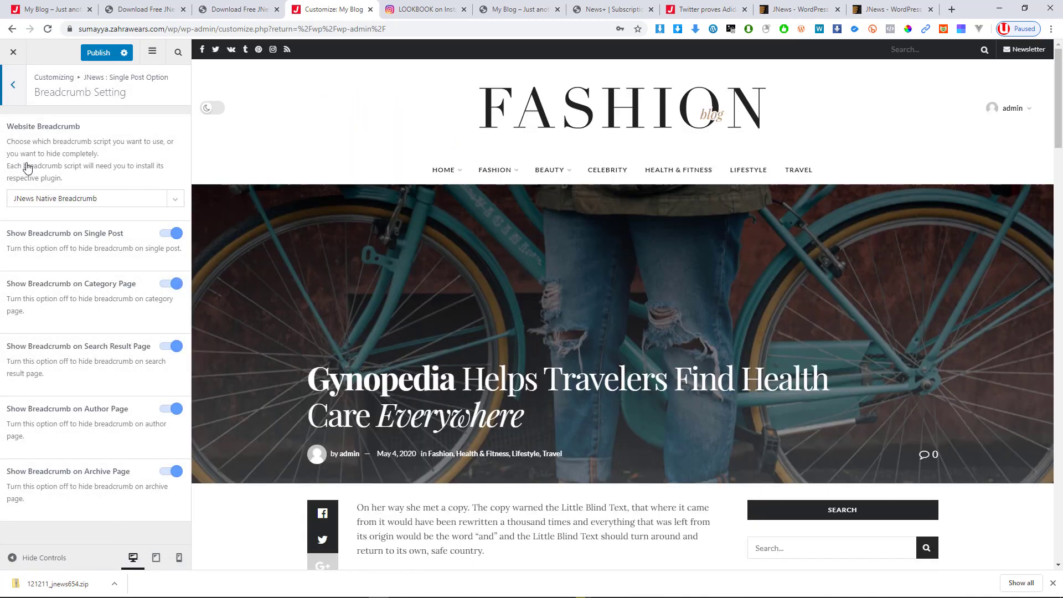
pyautogui.scroll(-3, 393, 325)
pyautogui.scroll(3, 268, 275)
pyautogui.click(20, 95)
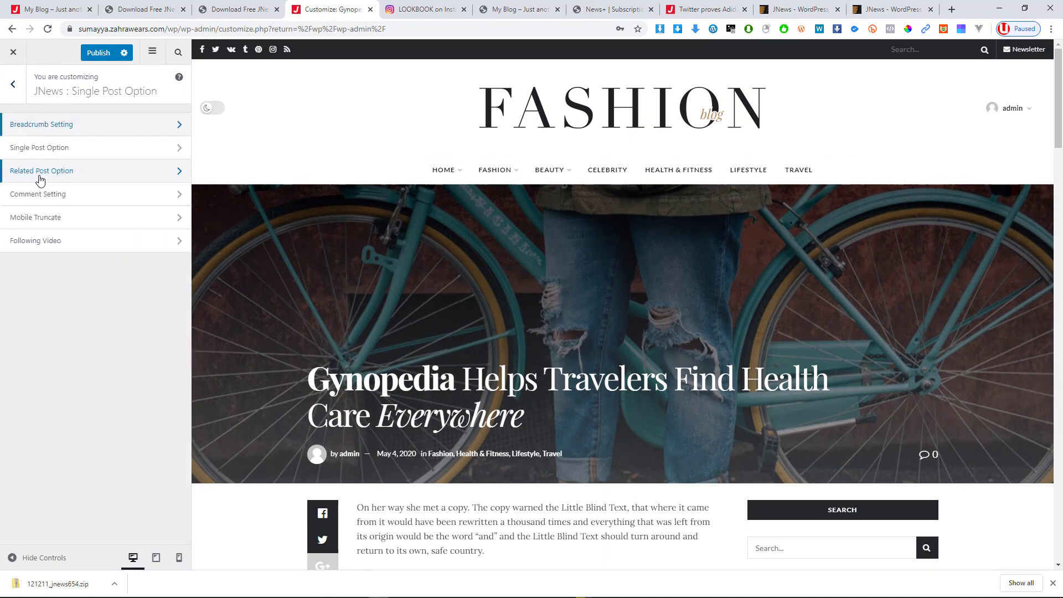
# Step: Look through the previewed post down to its comment form and check the comment type and login form settings
pyautogui.scroll(-15, 556, 381)
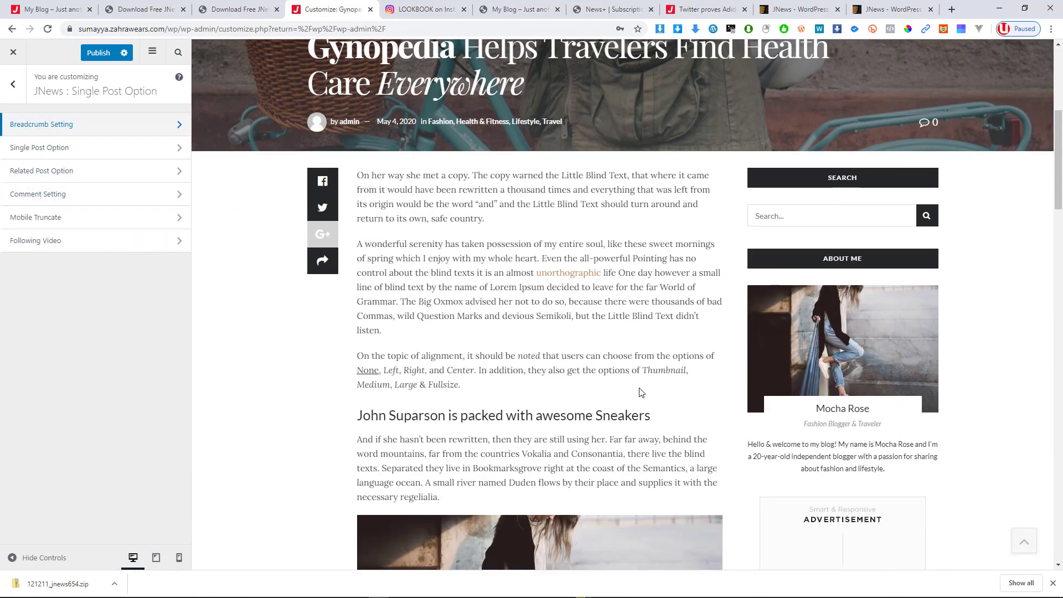
pyautogui.scroll(-18, 555, 380)
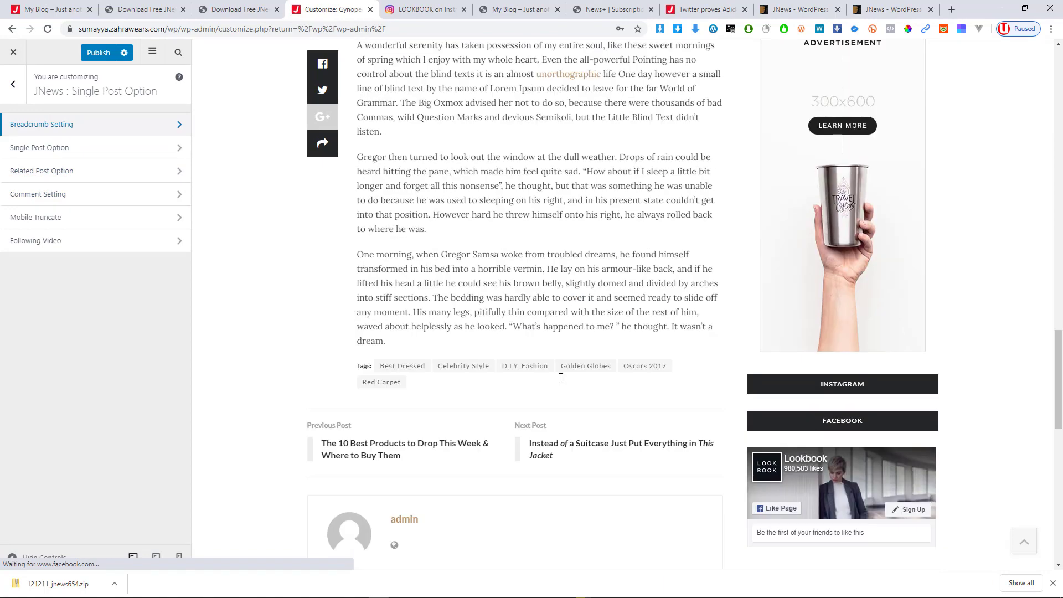
pyautogui.scroll(-3, 424, 382)
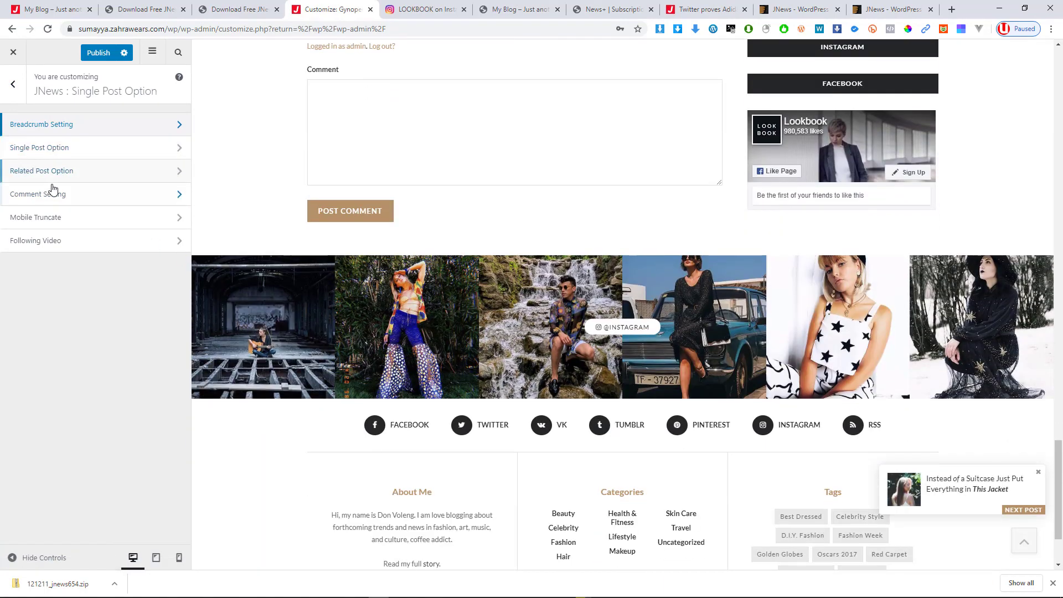
pyautogui.click(78, 199)
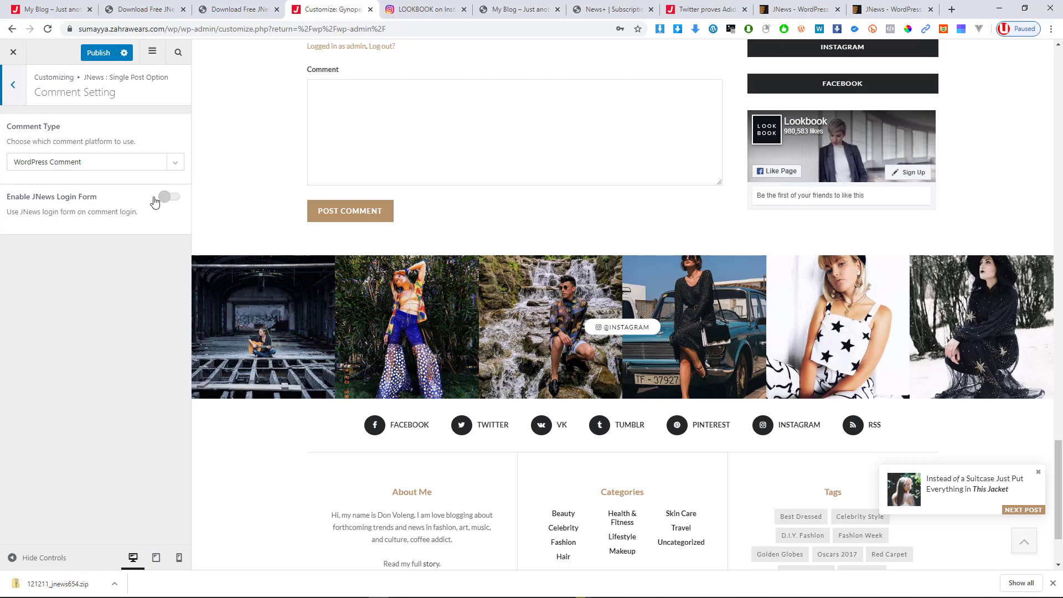
pyautogui.click(13, 85)
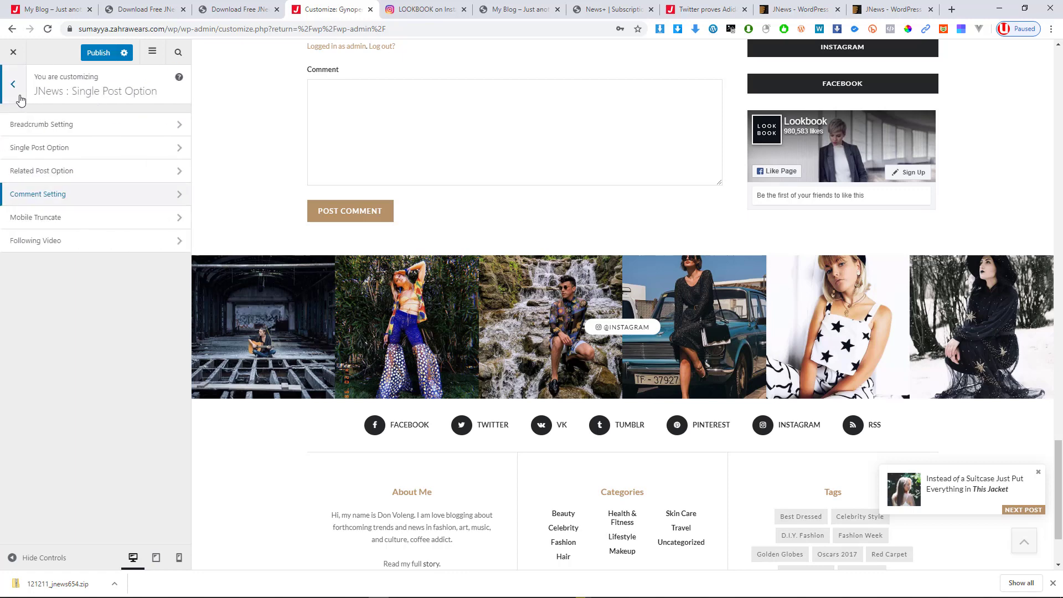
# Step: Open the Social Icon settings under JNews : Social, Like & View and check the icon and URL of Social Icons 1 and 2
pyautogui.click(20, 97)
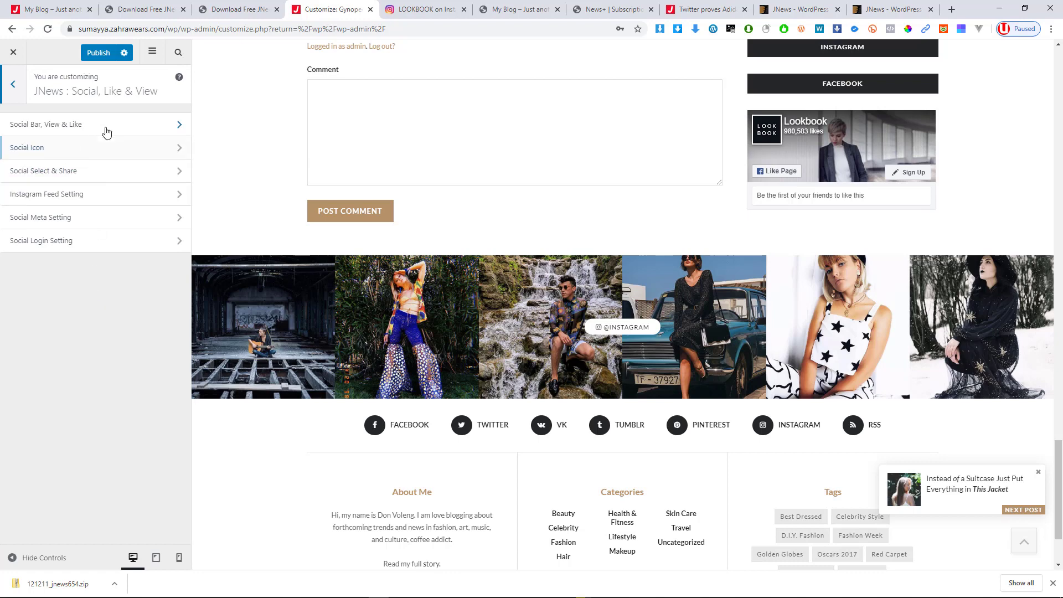
pyautogui.click(103, 148)
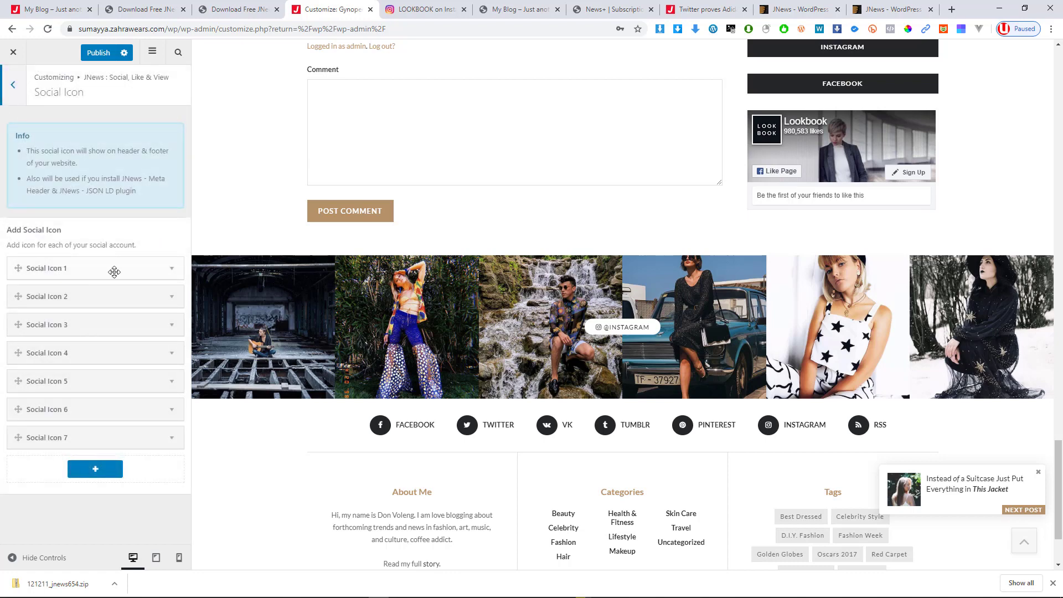
pyautogui.click(166, 269)
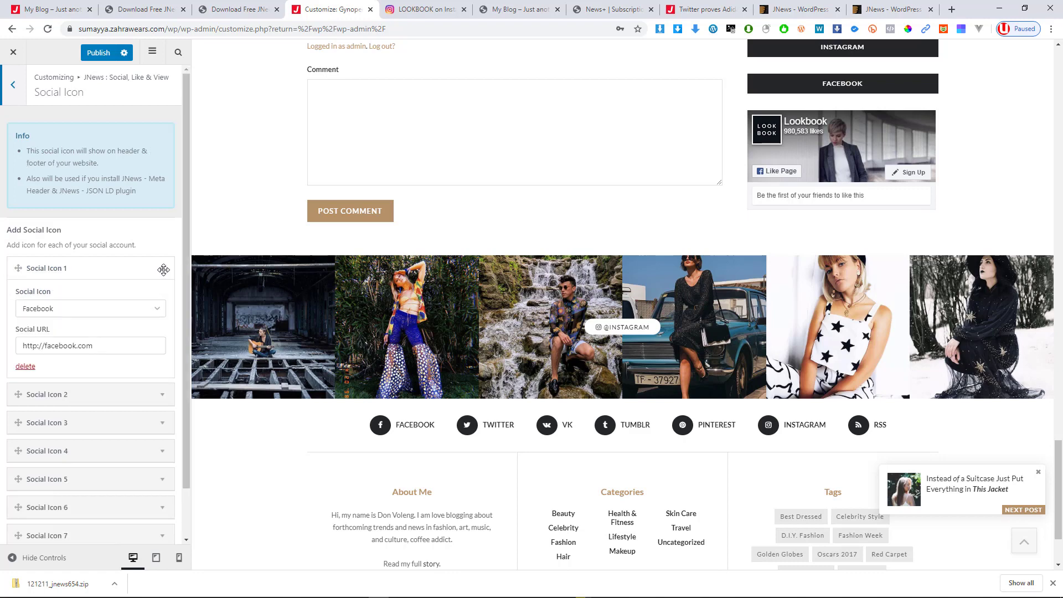
pyautogui.click(163, 270)
pyautogui.click(163, 269)
pyautogui.click(111, 344)
pyautogui.click(164, 271)
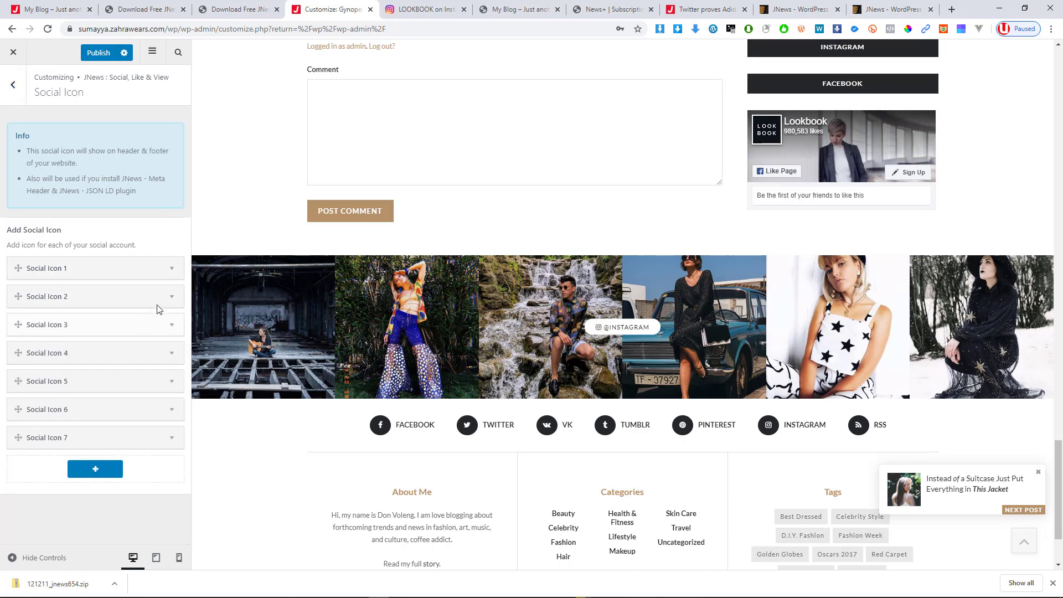
pyautogui.click(173, 299)
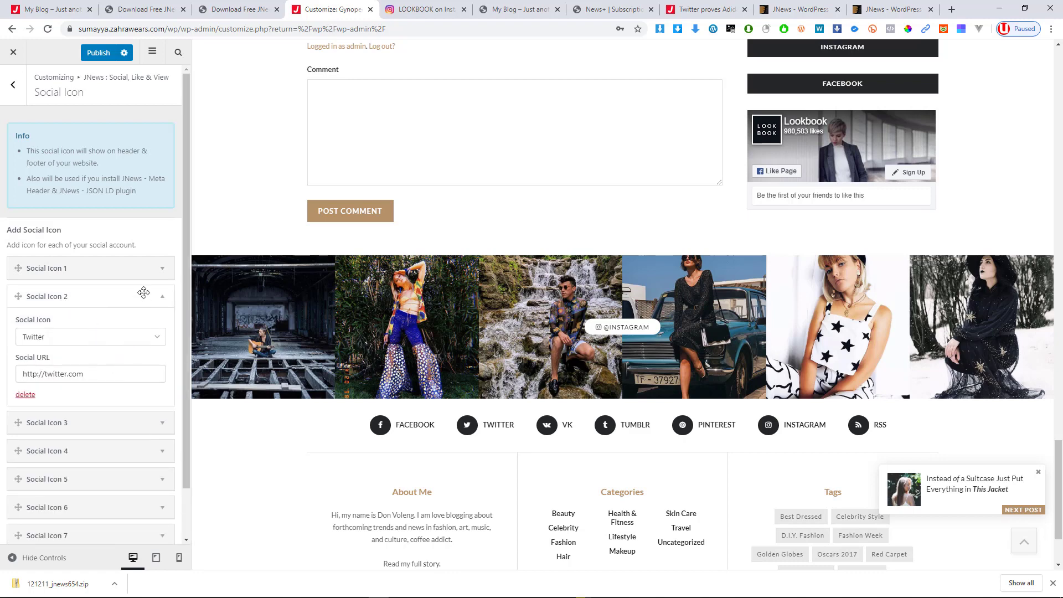
pyautogui.click(162, 294)
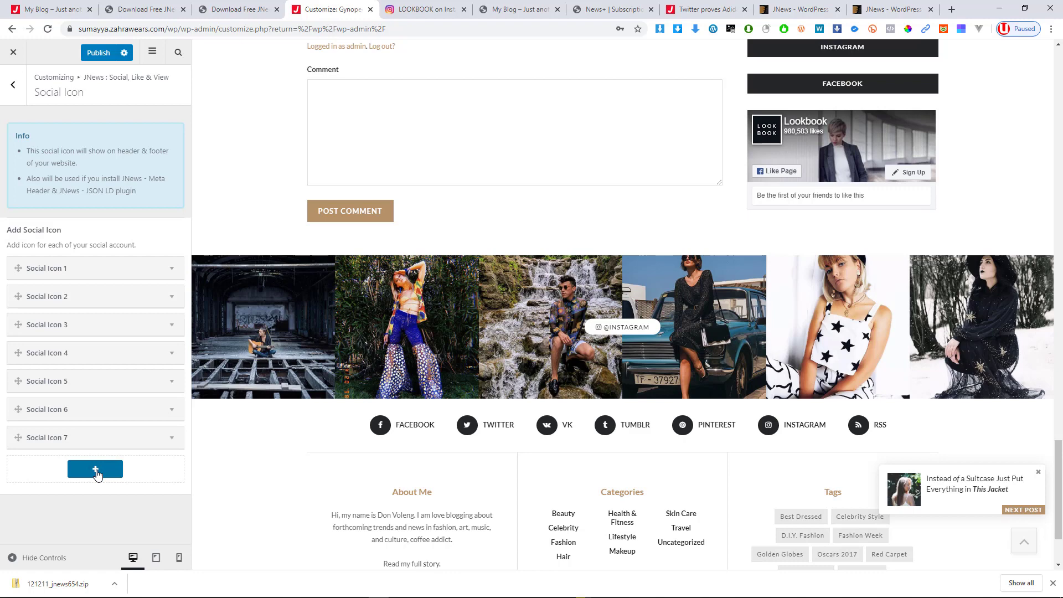
# Step: Add an eighth social icon set to Soundcloud and return to the JNews : Social, Like & View sections
pyautogui.click(96, 472)
pyautogui.scroll(-2, 86, 482)
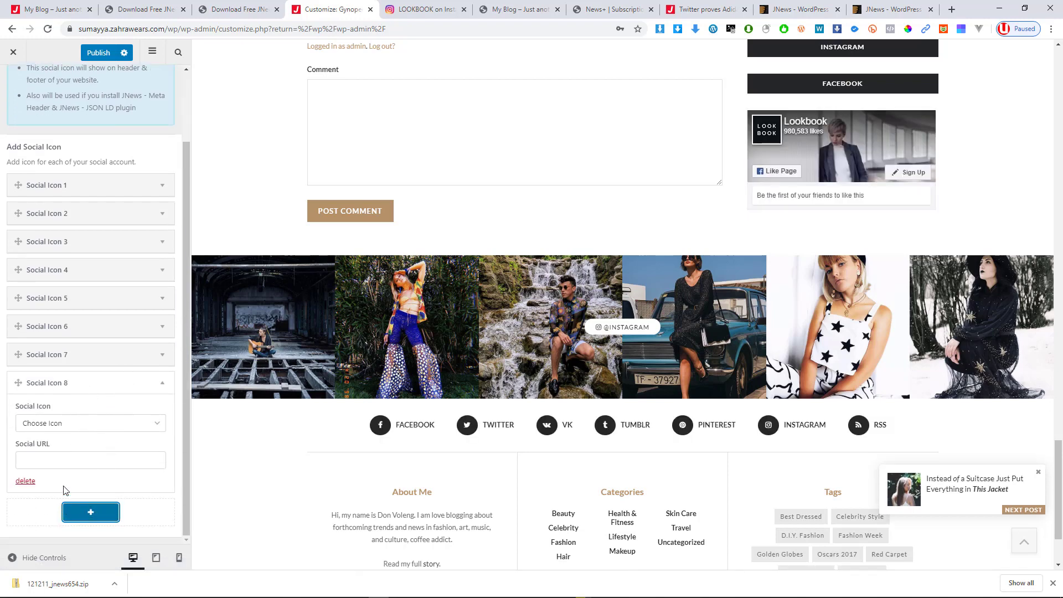
pyautogui.click(150, 421)
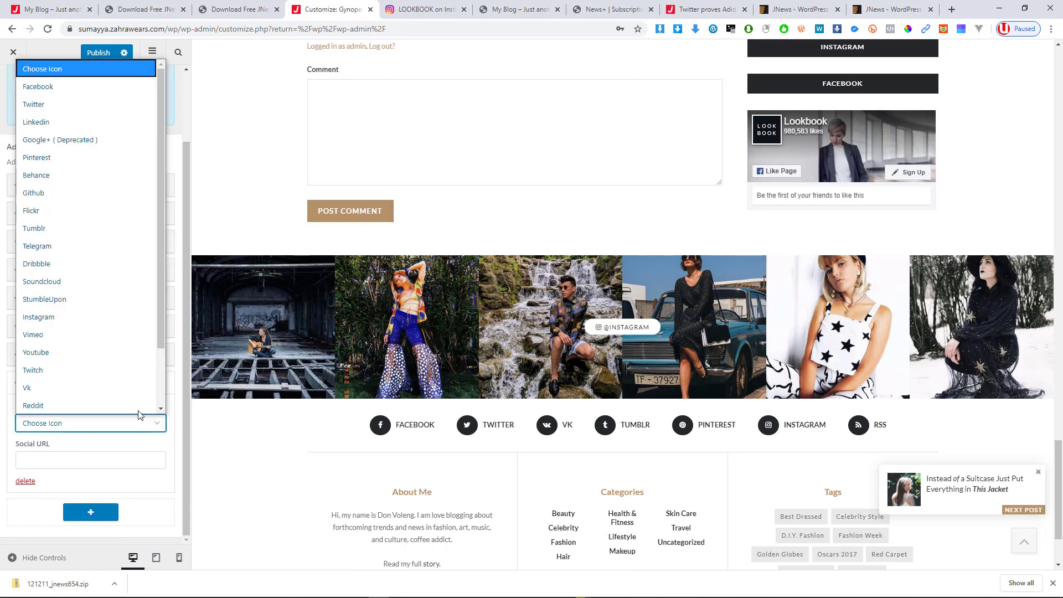
pyautogui.click(69, 282)
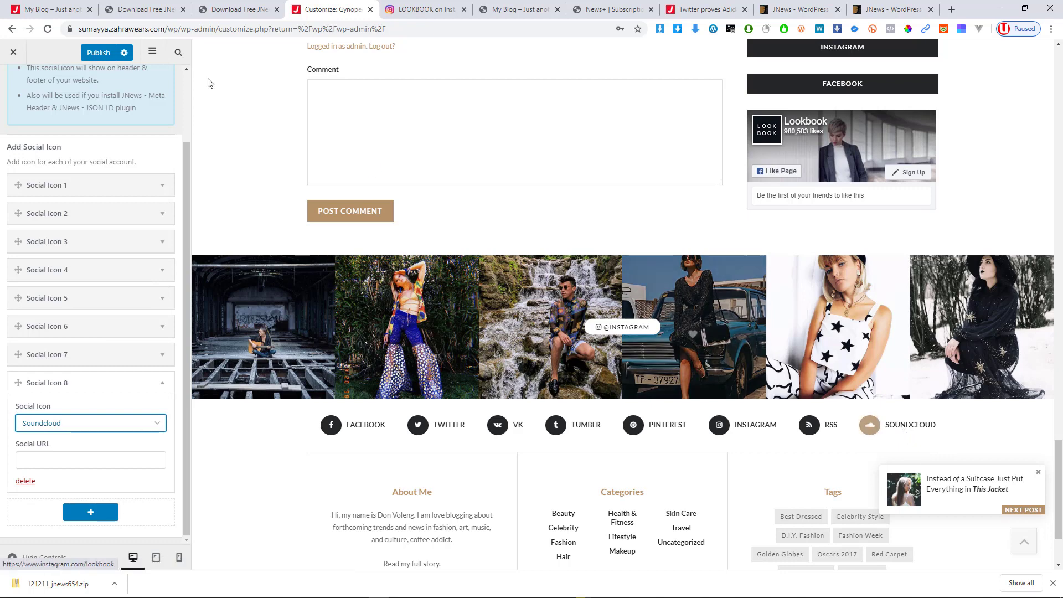
pyautogui.scroll(2, 14, 78)
pyautogui.click(12, 94)
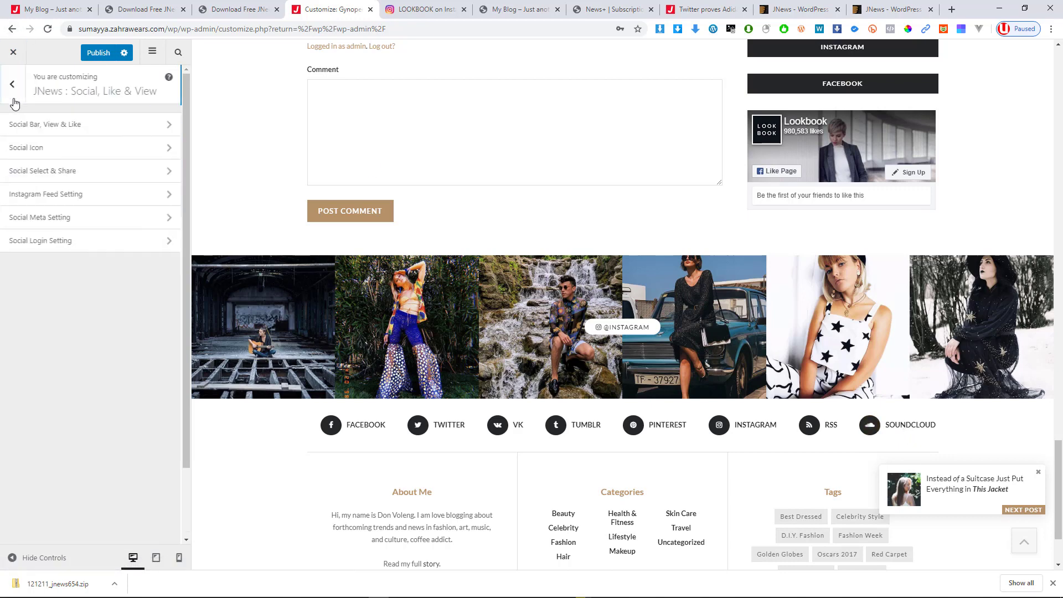
# Step: Check the Social Select & Share setting and examine the Instagram Feed Setting for feed location, fetch method, username, rows and columns
pyautogui.click(62, 179)
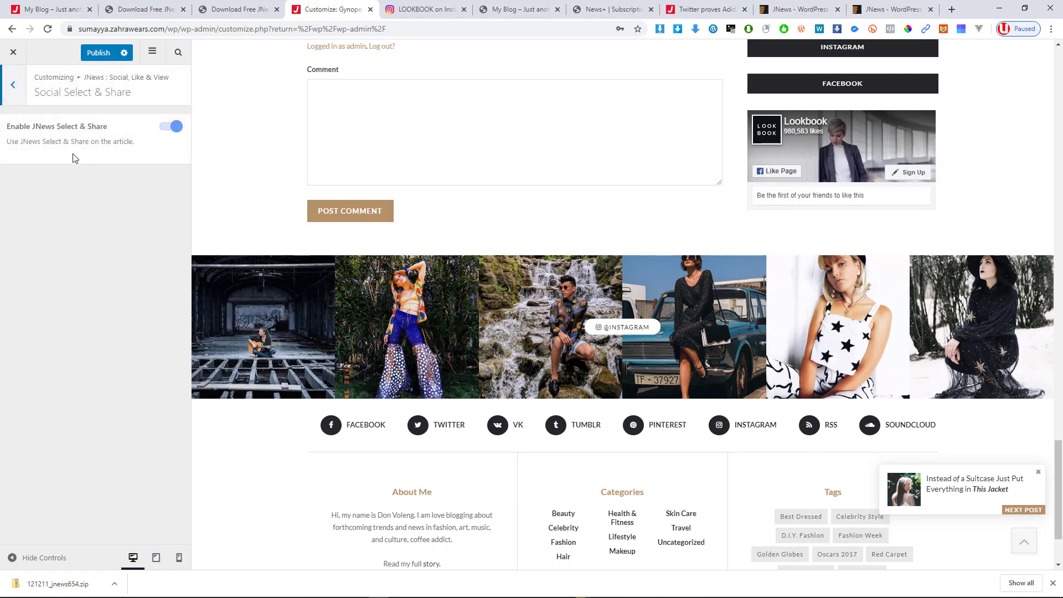
pyautogui.click(5, 88)
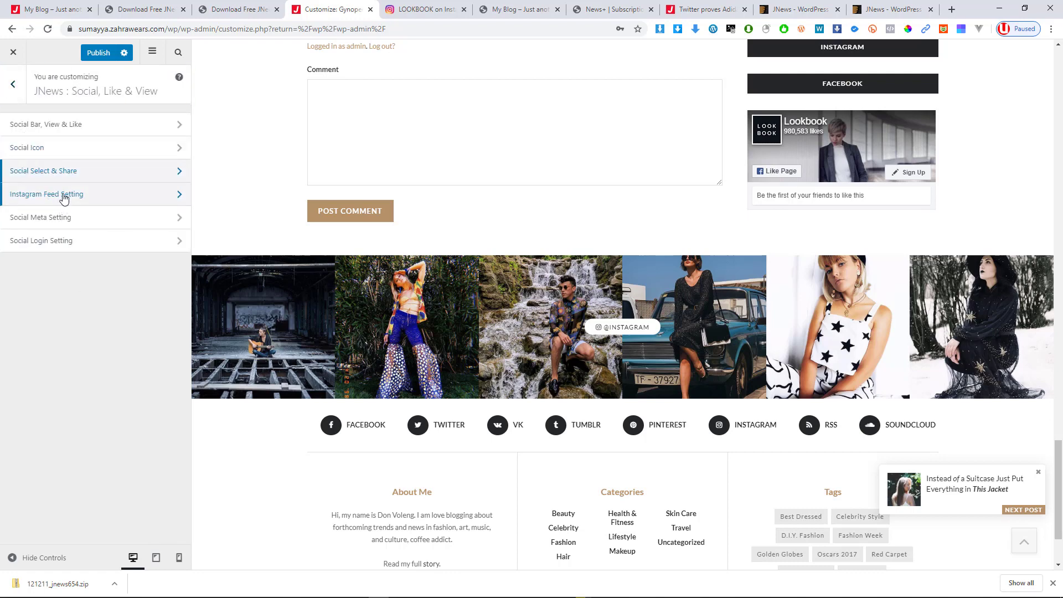
pyautogui.click(76, 197)
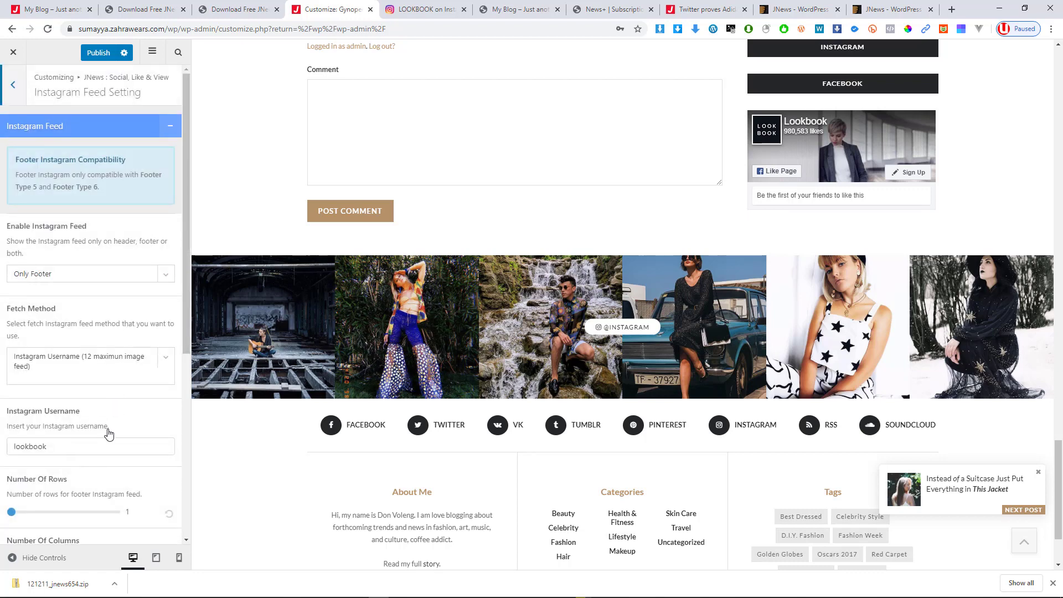
pyautogui.scroll(-2, 86, 429)
pyautogui.scroll(-1, 86, 427)
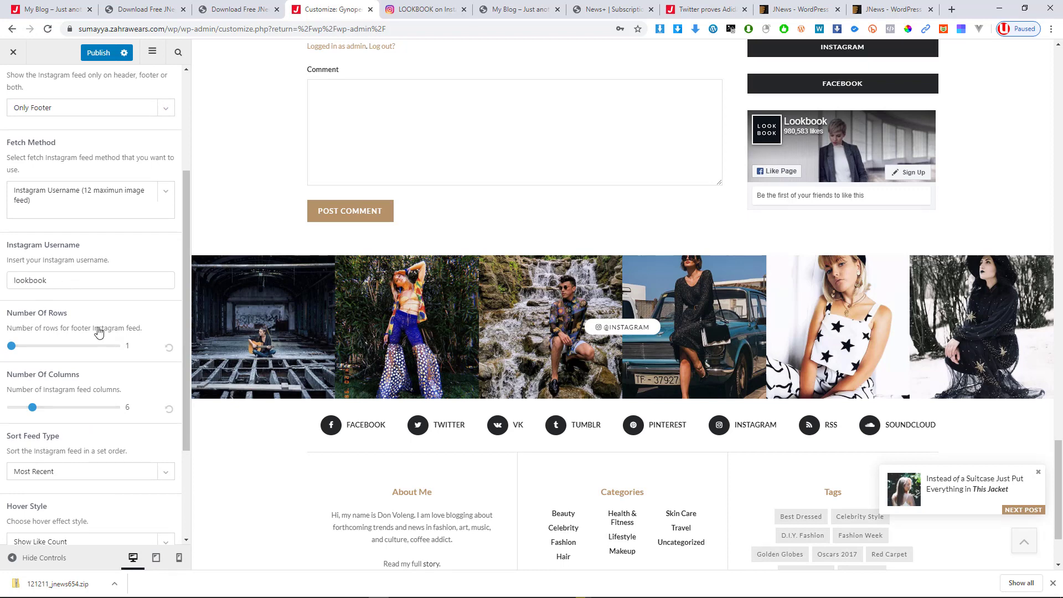
pyautogui.scroll(-1, 526, 387)
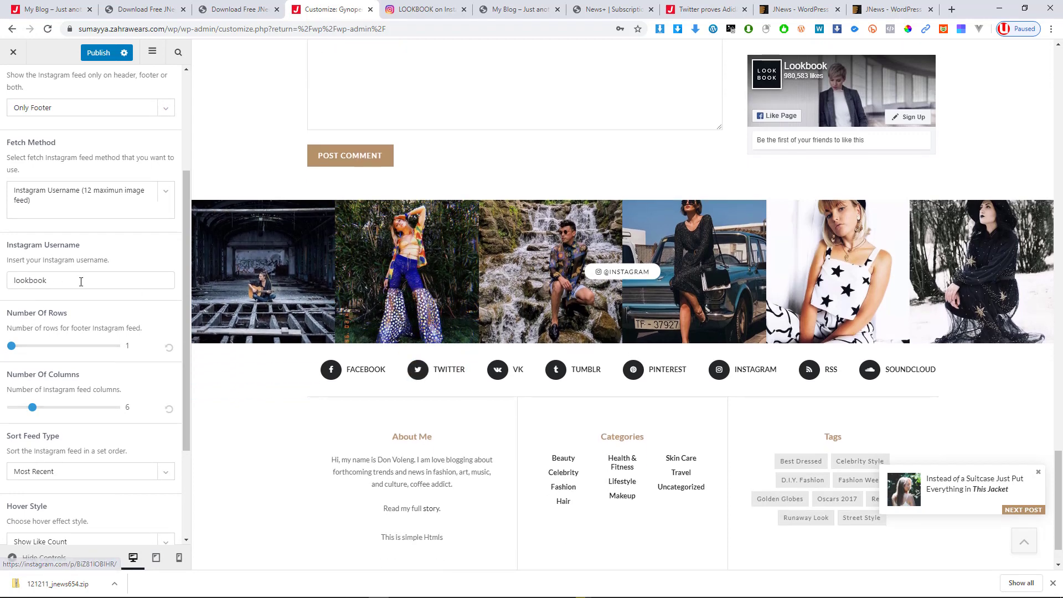
# Step: Try two other Instagram usernames for the footer feed and undo the changes to restore lookbook
pyautogui.moveTo(81, 282); pyautogui.dragTo(2, 288)
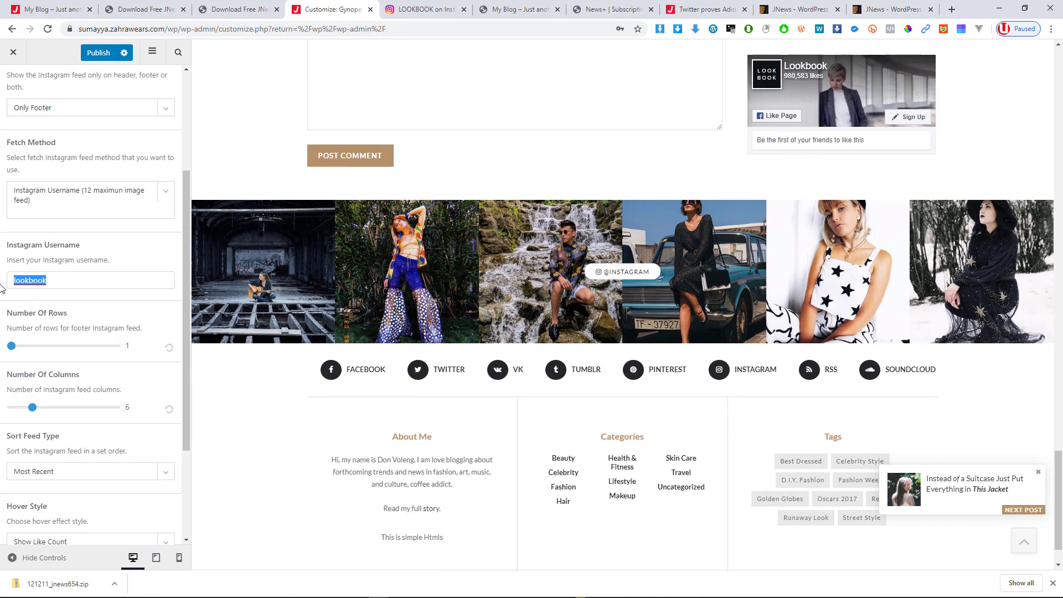
pyautogui.write('mubahood')
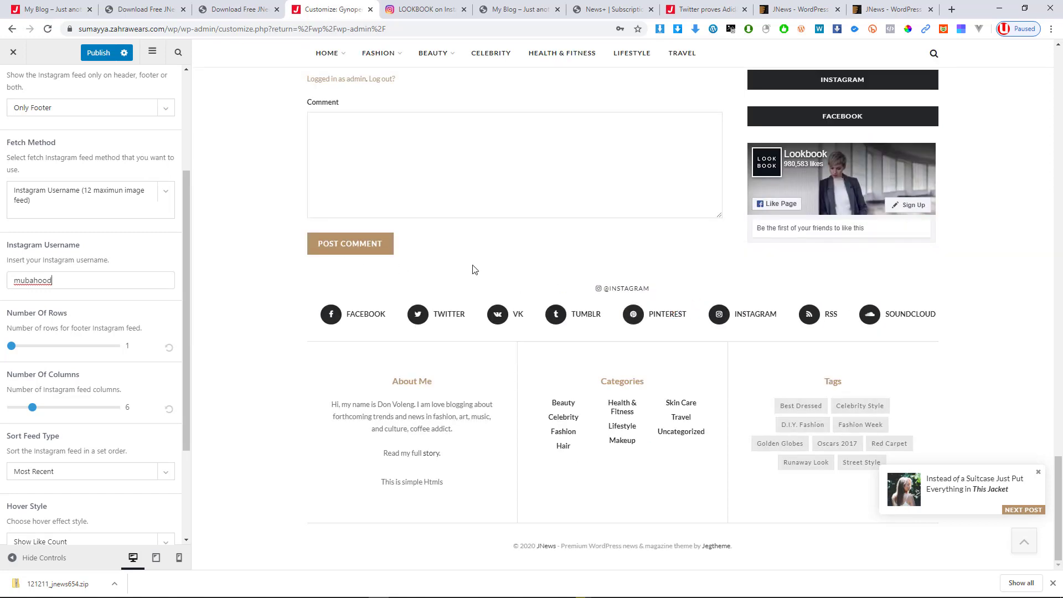
pyautogui.moveTo(72, 280); pyautogui.dragTo(1, 283)
pyautogui.write('ugnews24')
pyautogui.hotkey('ctrl', 'z')
pyautogui.hotkey('ctrl', 'z')
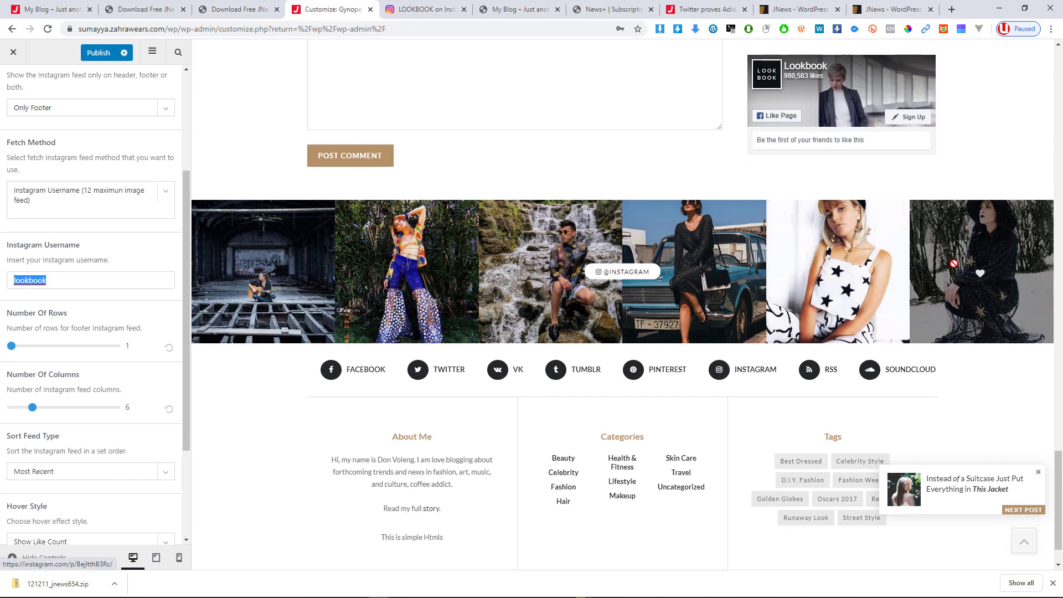
# Step: Examine the Instagram feed's sort type, hover style choices, follow button text and new tab setting, and return to the social sections
pyautogui.scroll(2, 111, 239)
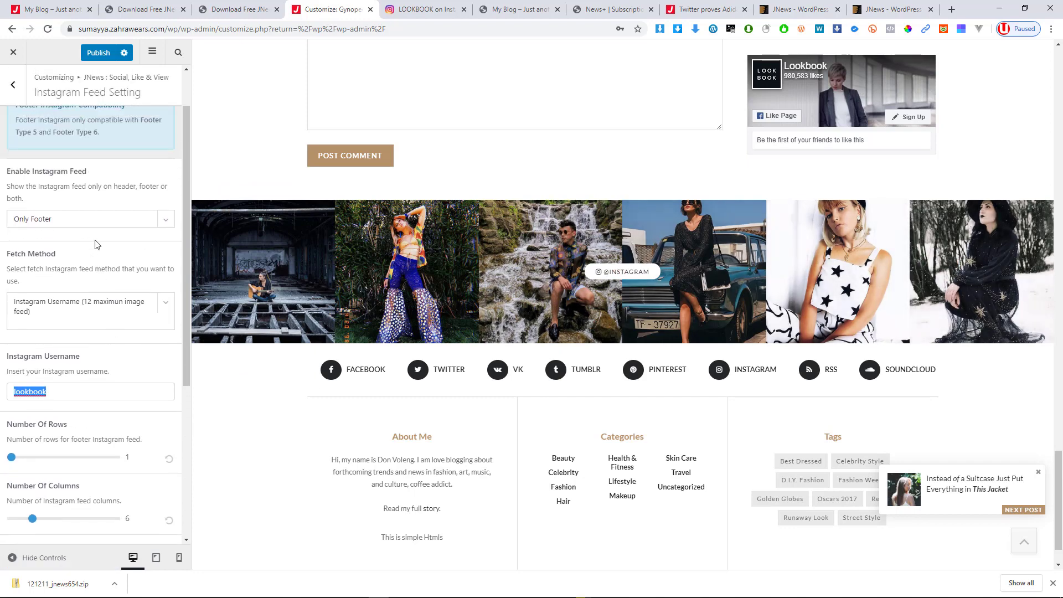
pyautogui.scroll(-4, 83, 355)
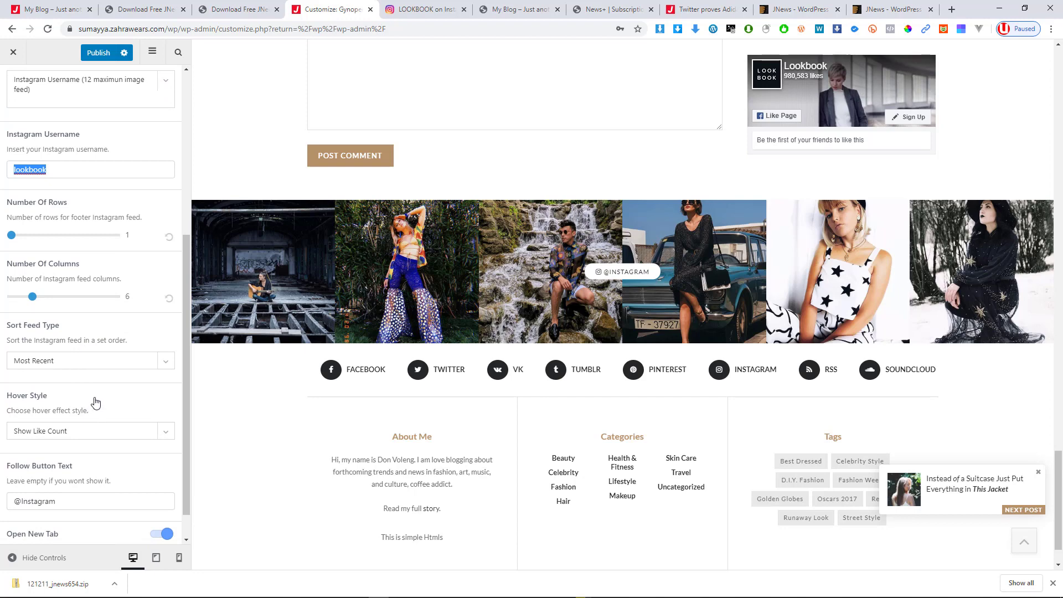
pyautogui.scroll(-1, 96, 403)
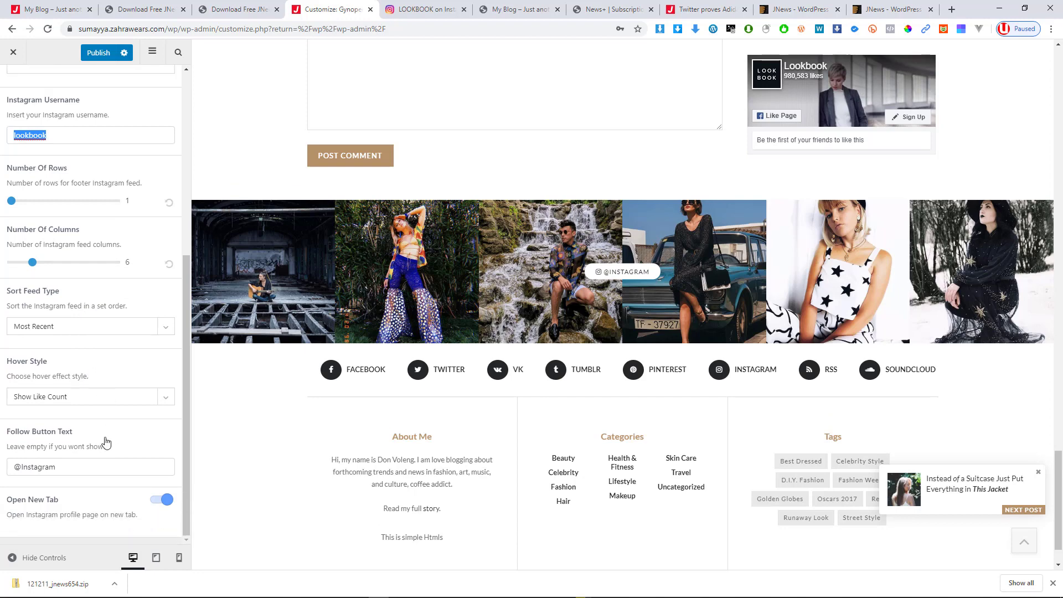
pyautogui.moveTo(69, 466); pyautogui.dragTo(7, 467)
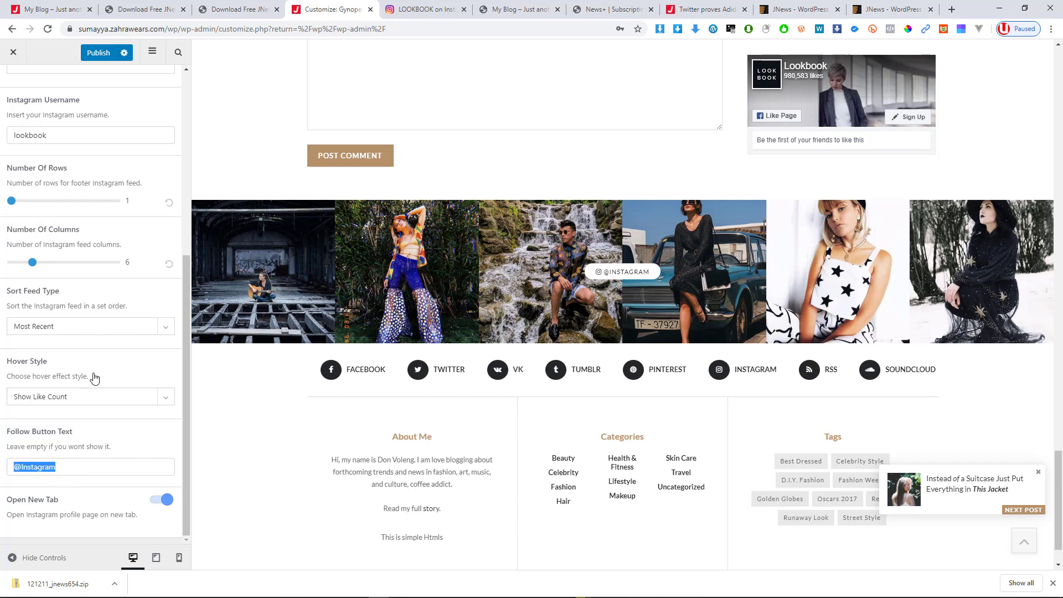
pyautogui.click(138, 402)
pyautogui.click(124, 377)
pyautogui.scroll(2, 278, 337)
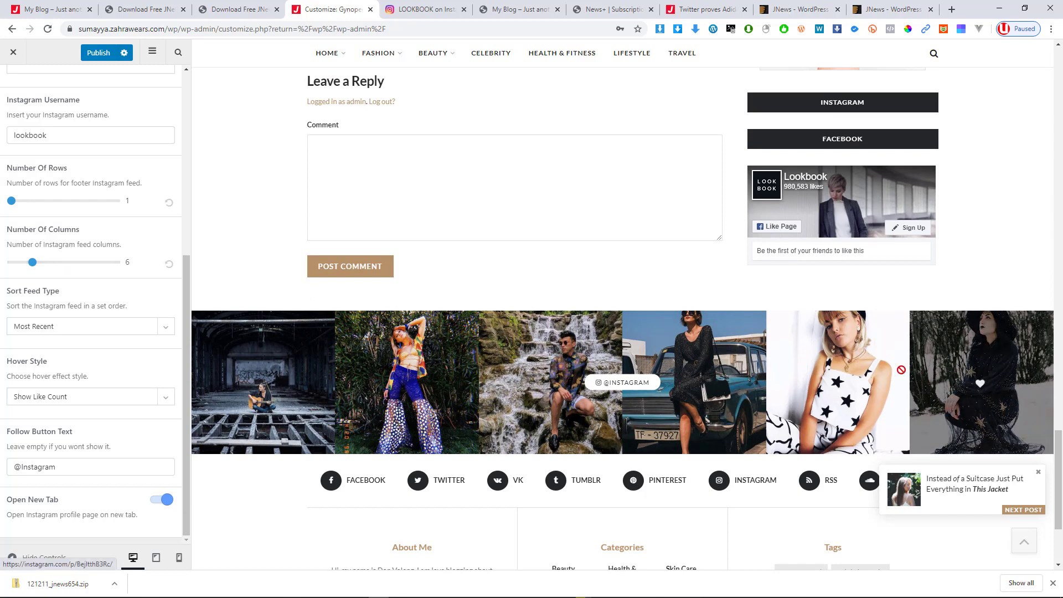
pyautogui.scroll(4, 31, 126)
pyautogui.click(16, 95)
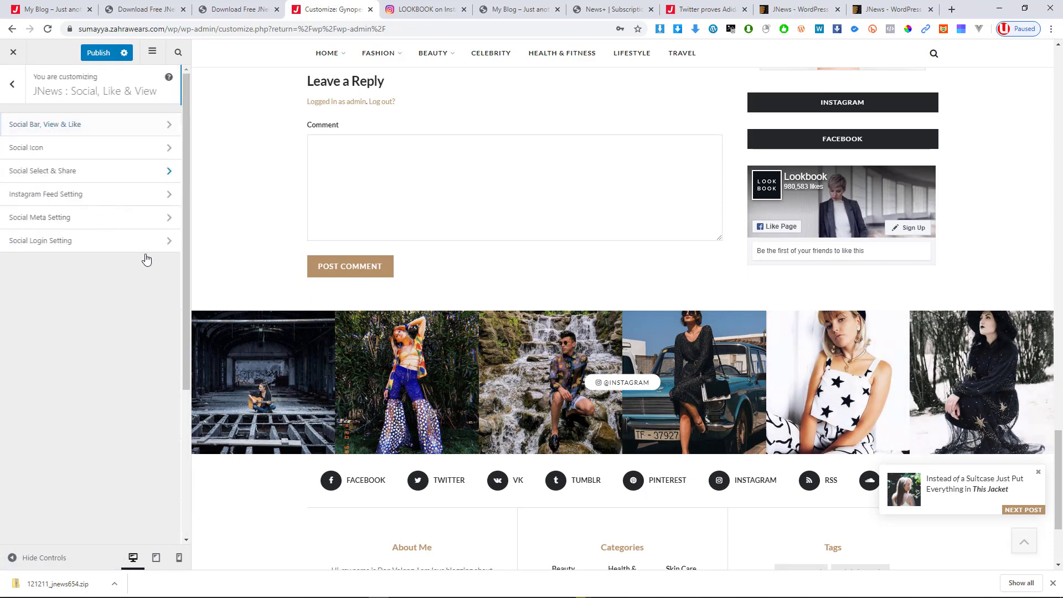
# Step: Check the Social Meta Setting's meta method and FB App ID options, and return to the main customizer list
pyautogui.click(74, 219)
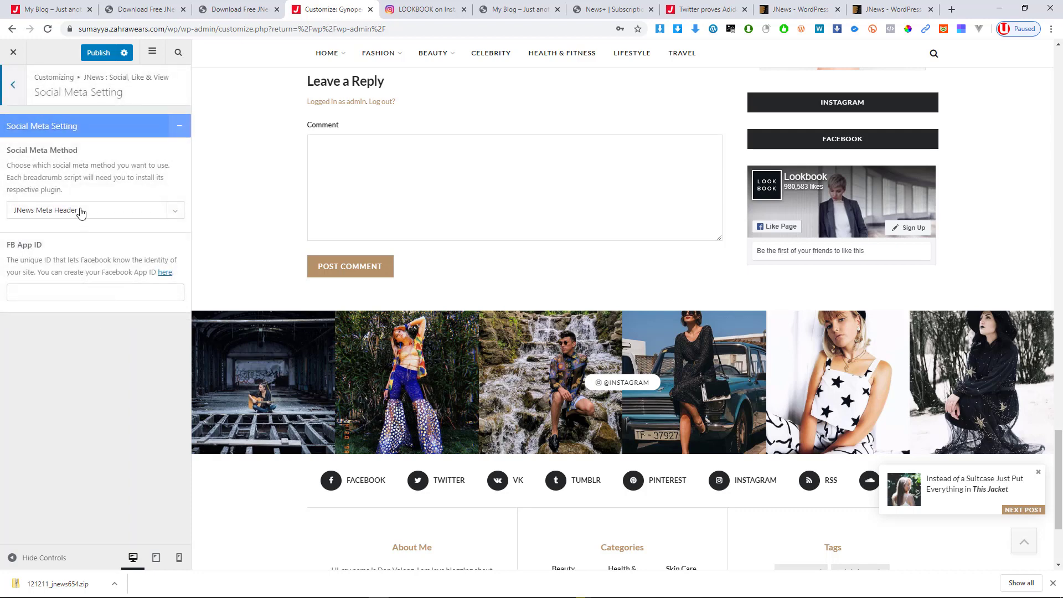
pyautogui.click(80, 211)
pyautogui.click(80, 211)
pyautogui.click(16, 95)
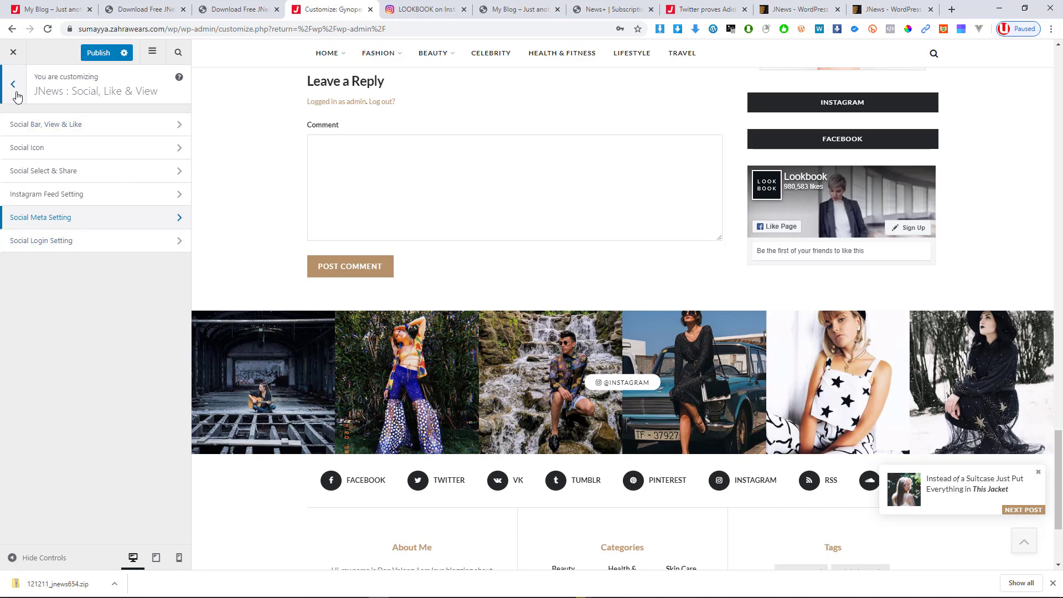
pyautogui.click(16, 94)
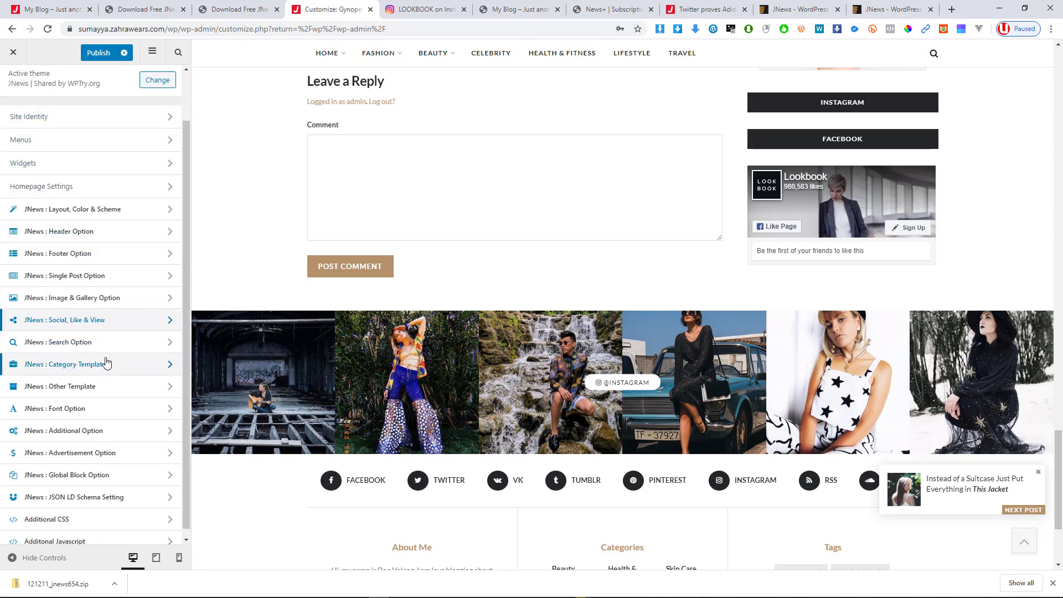
# Step: Check the Live Search Setting under JNews : Search Option and return to the main customizer list
pyautogui.click(93, 343)
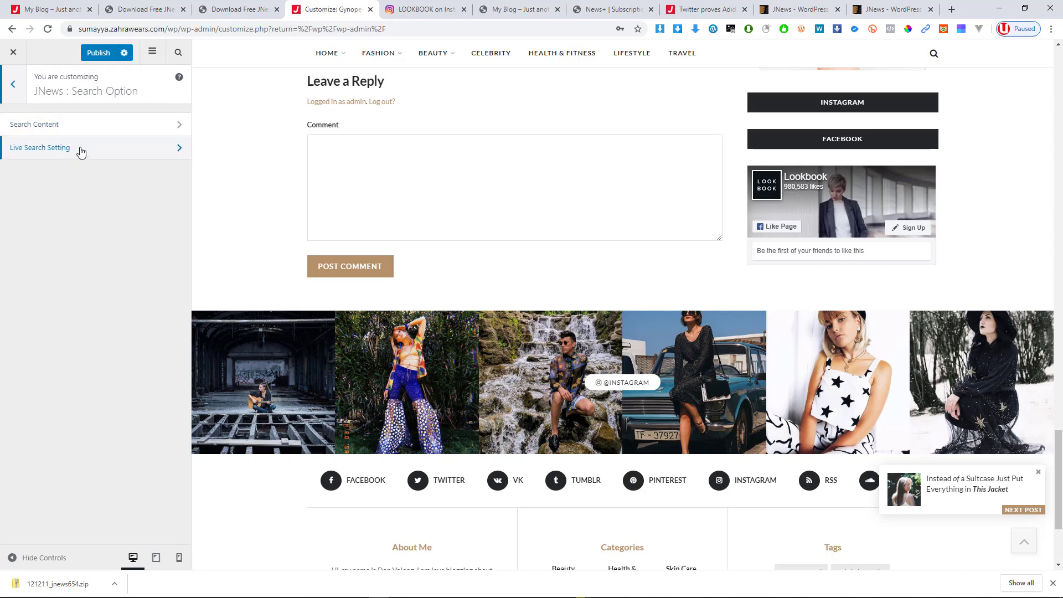
pyautogui.click(95, 154)
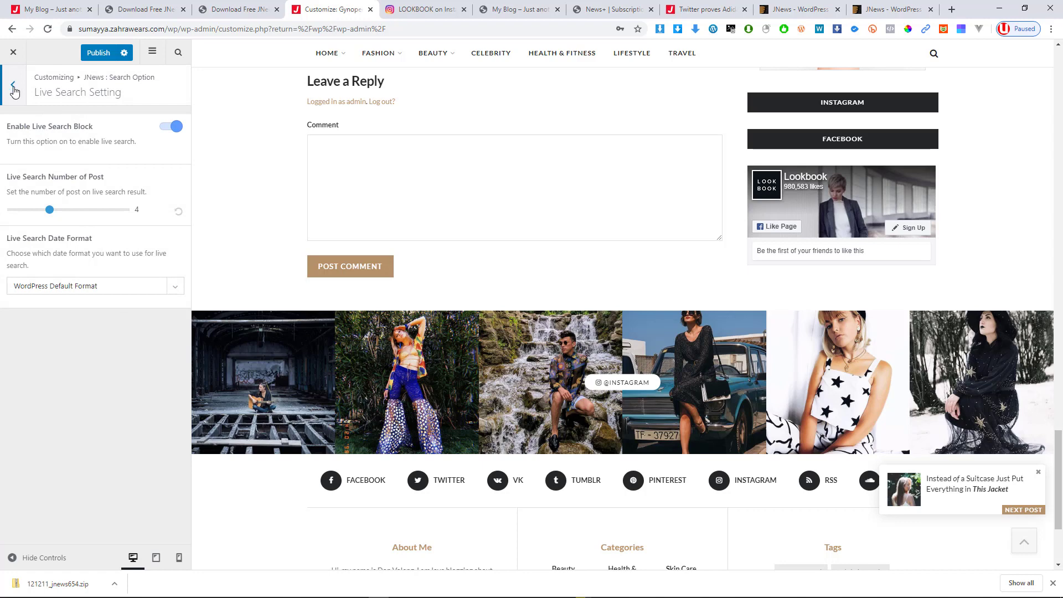
pyautogui.click(14, 84)
pyautogui.click(14, 94)
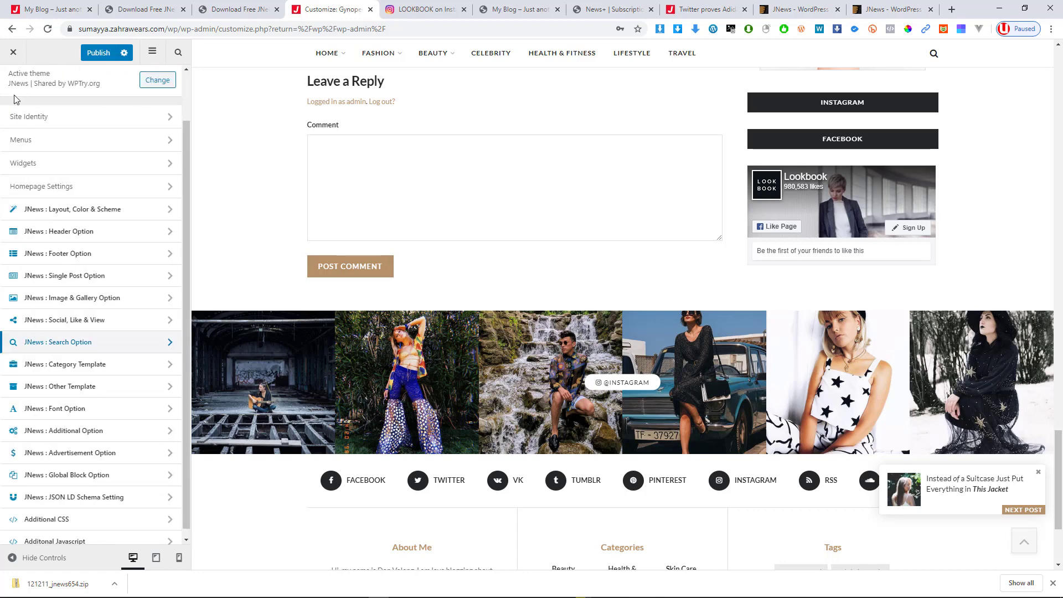
# Step: View the Additional CSS editor and return to the main customizer list
pyautogui.scroll(-1, 97, 370)
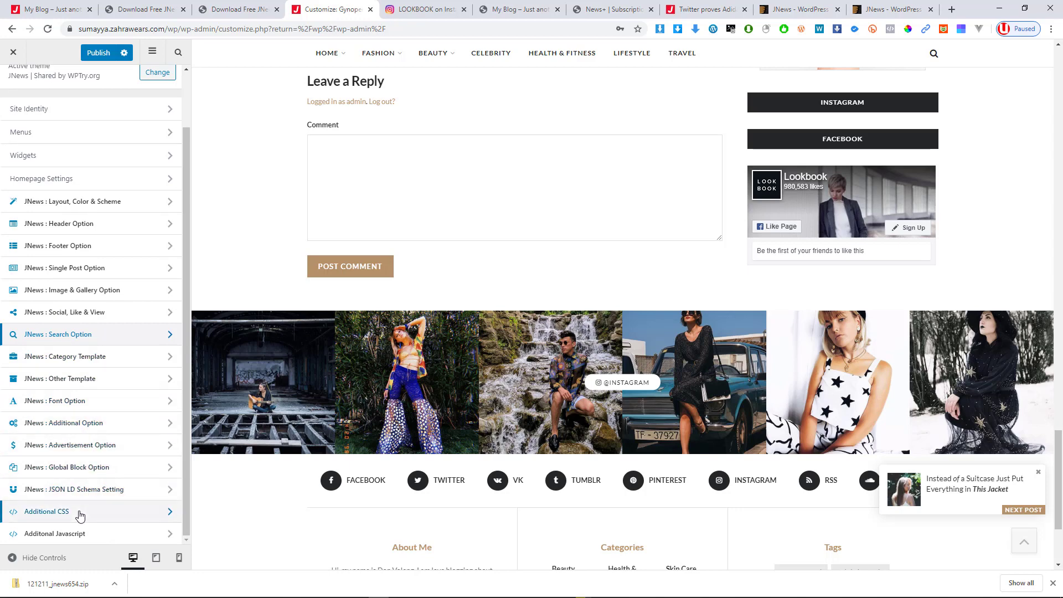
pyautogui.click(79, 515)
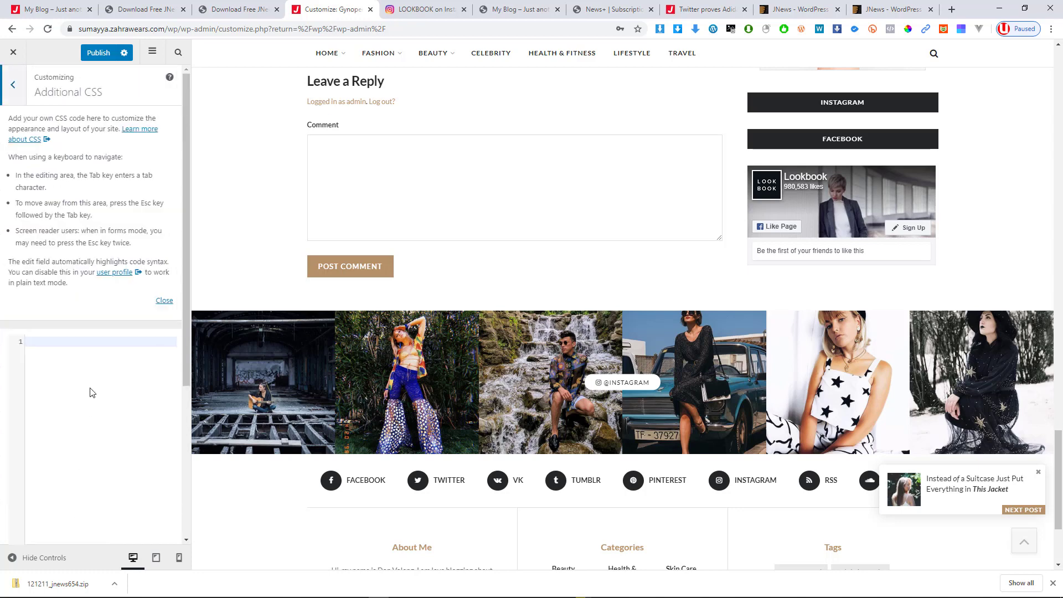
pyautogui.click(20, 90)
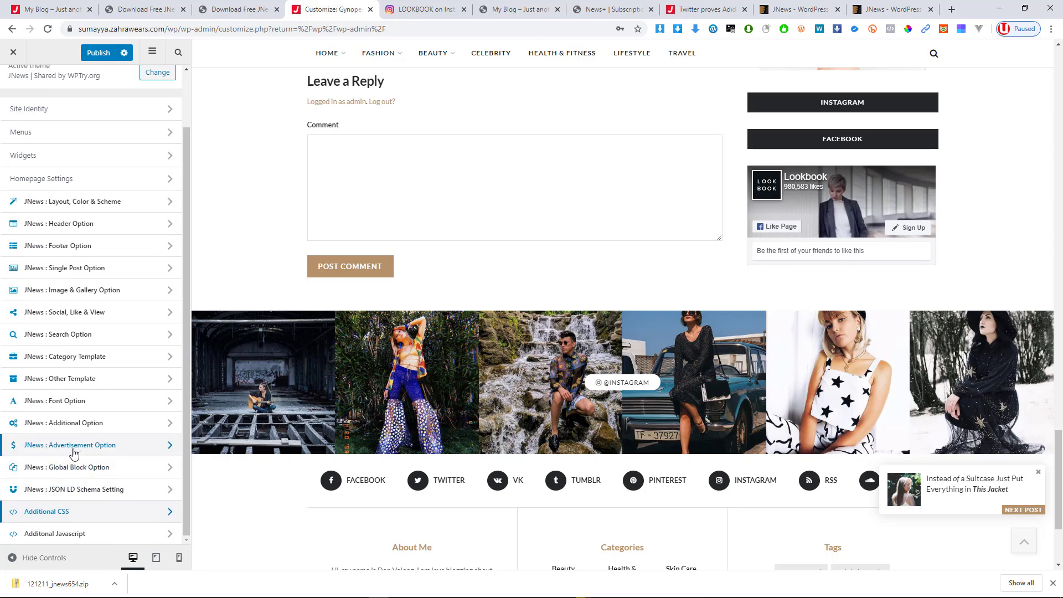
# Step: Examine the Header Ads settings under JNews : Advertisement Option for ad type, image, link and alternate text, and return to the ad sections
pyautogui.click(81, 453)
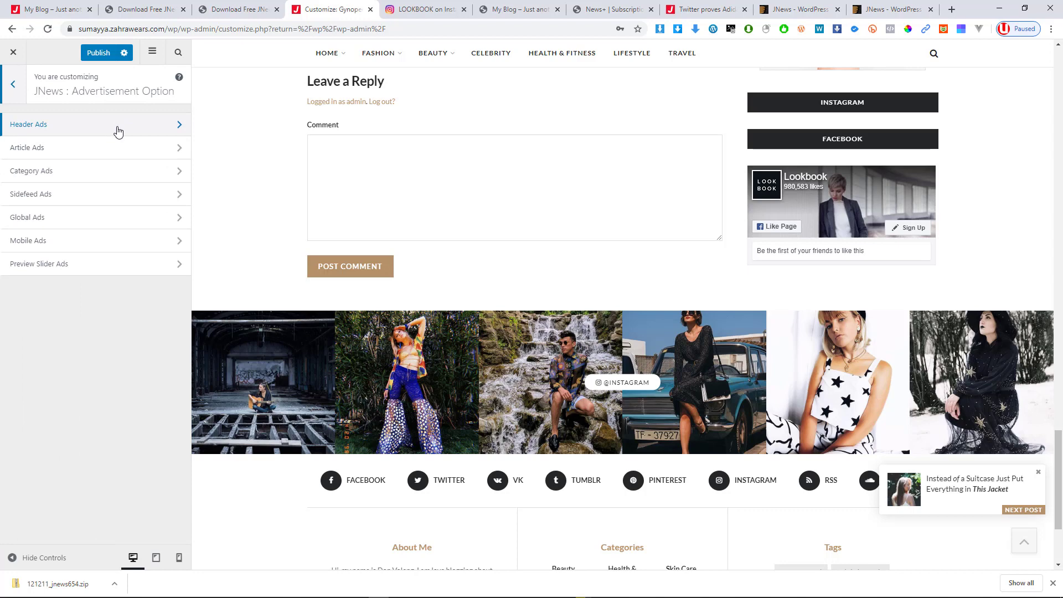
pyautogui.click(118, 130)
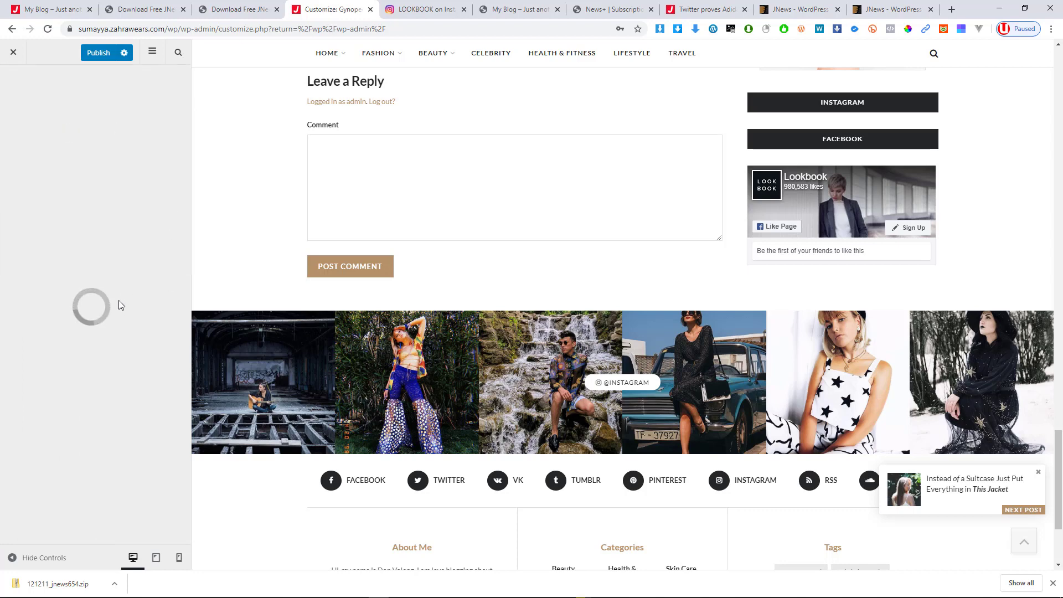
pyautogui.scroll(-2, 80, 313)
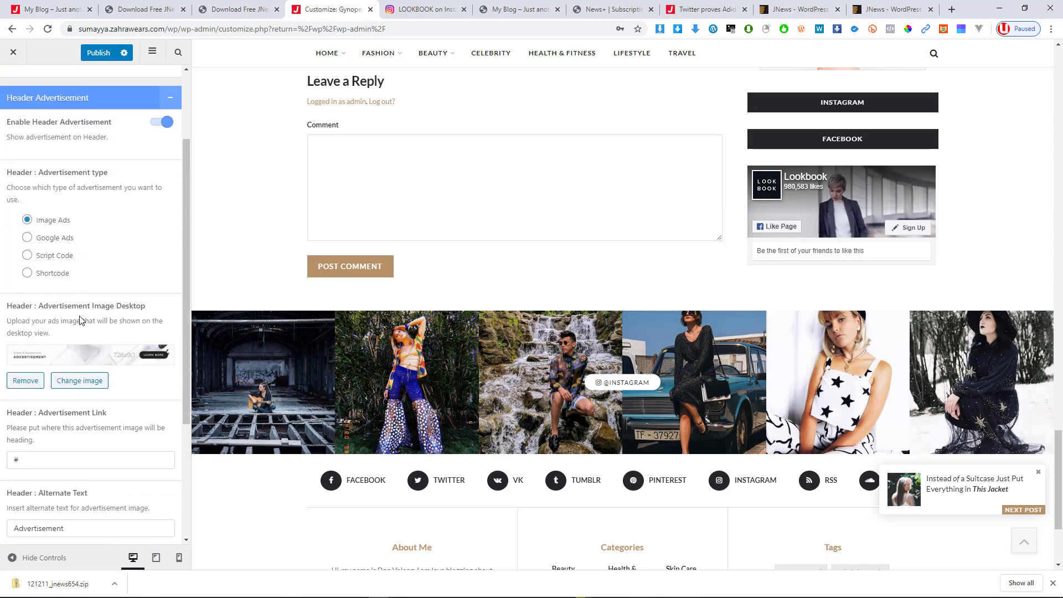
pyautogui.scroll(-2, 81, 320)
pyautogui.scroll(4, 80, 320)
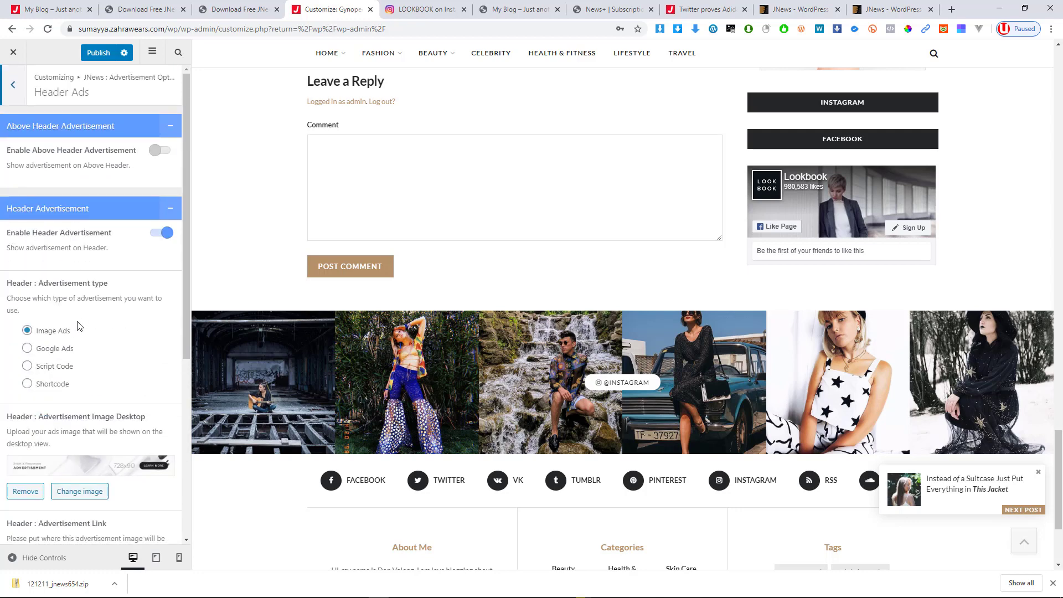
pyautogui.scroll(-5, 77, 326)
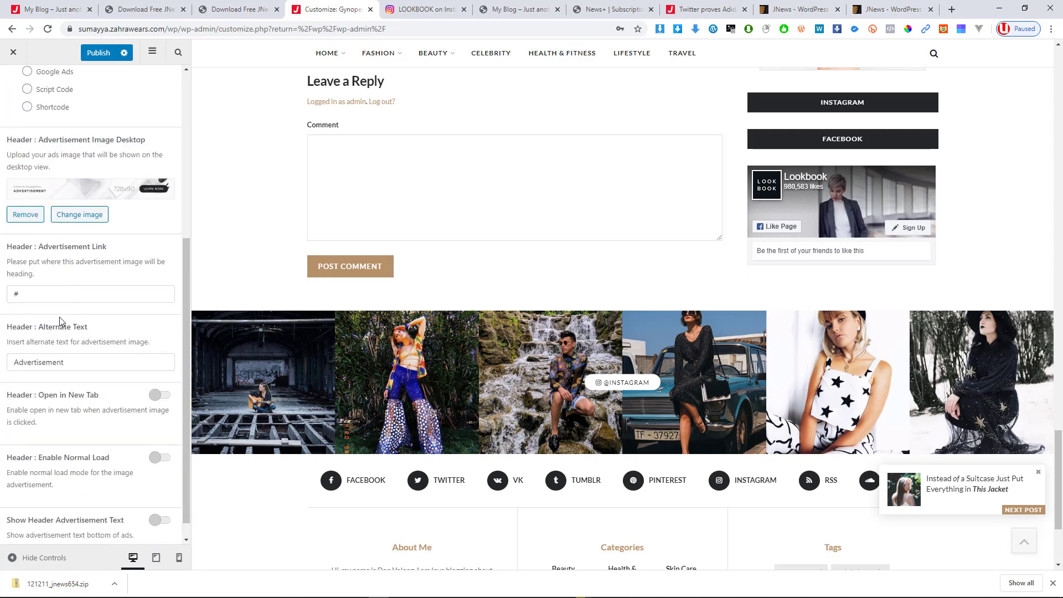
pyautogui.scroll(-1, 31, 344)
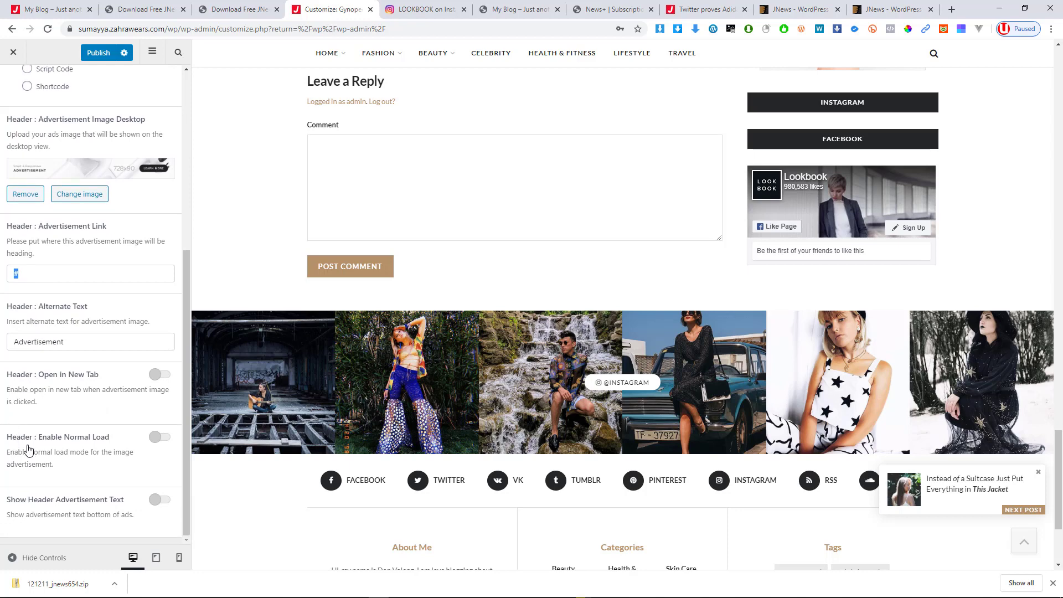
pyautogui.scroll(5, 47, 164)
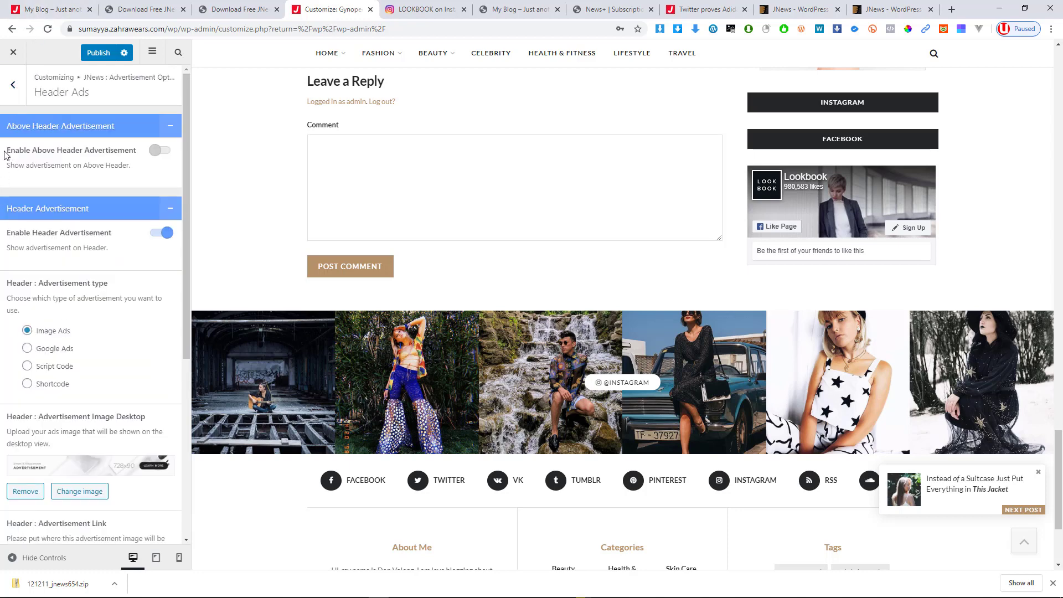
pyautogui.click(12, 86)
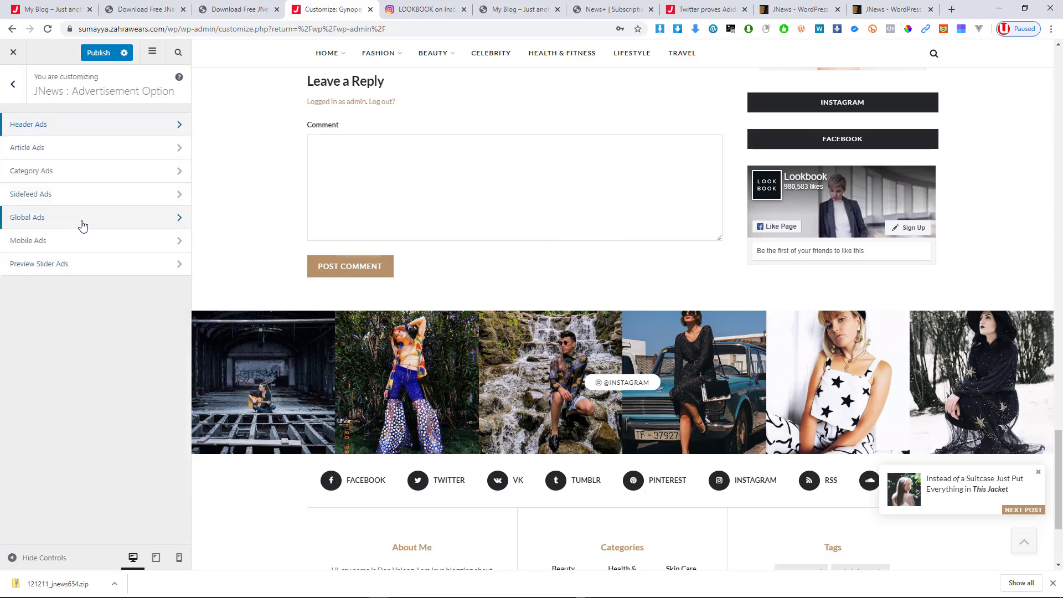
# Step: Check the sticky mobile and page-level ad options under Mobile Ads and return to the main customizer list
pyautogui.click(72, 251)
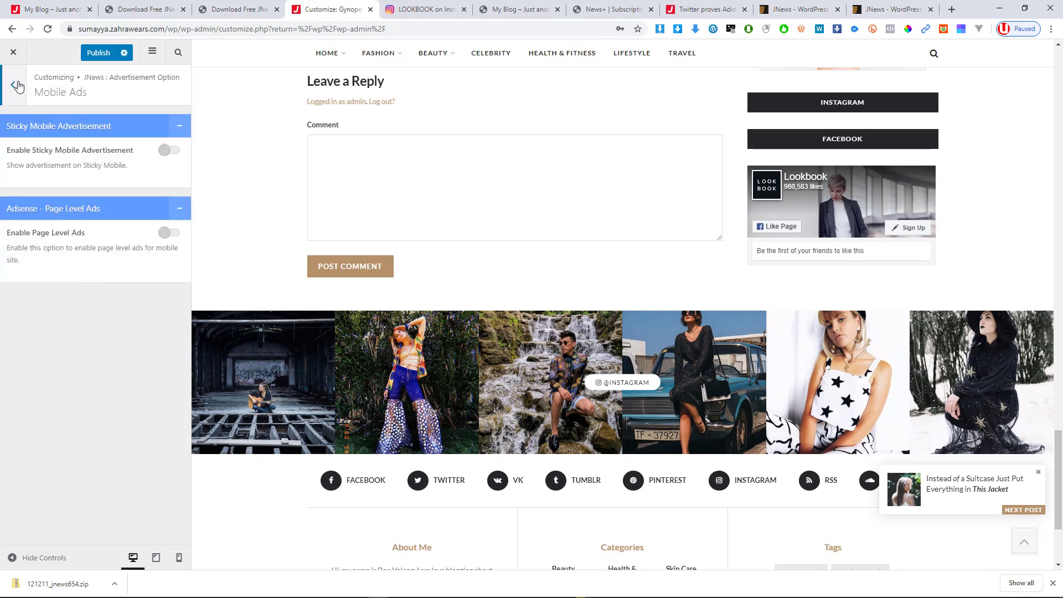
pyautogui.click(14, 85)
pyautogui.click(17, 84)
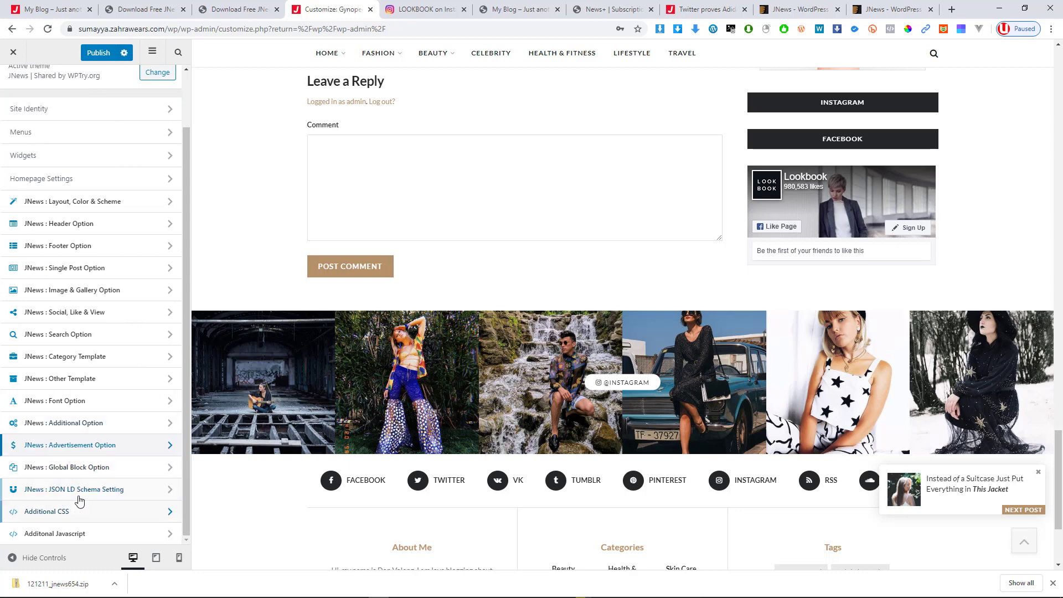
# Step: Examine the block meta display options under JNews : Global Block Option and return to the main customizer list
pyautogui.click(89, 468)
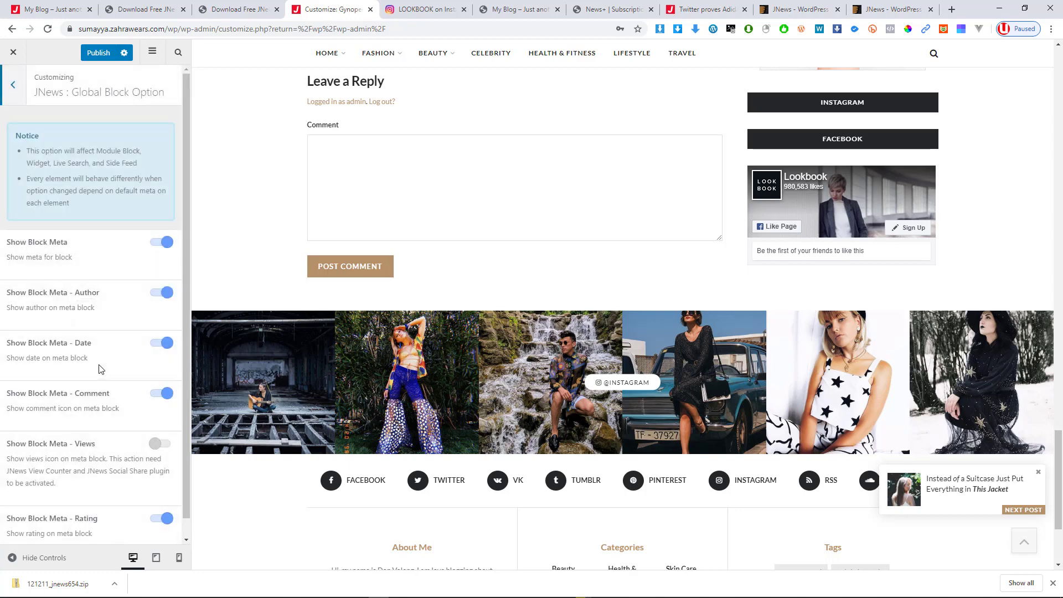
pyautogui.scroll(-1, 102, 370)
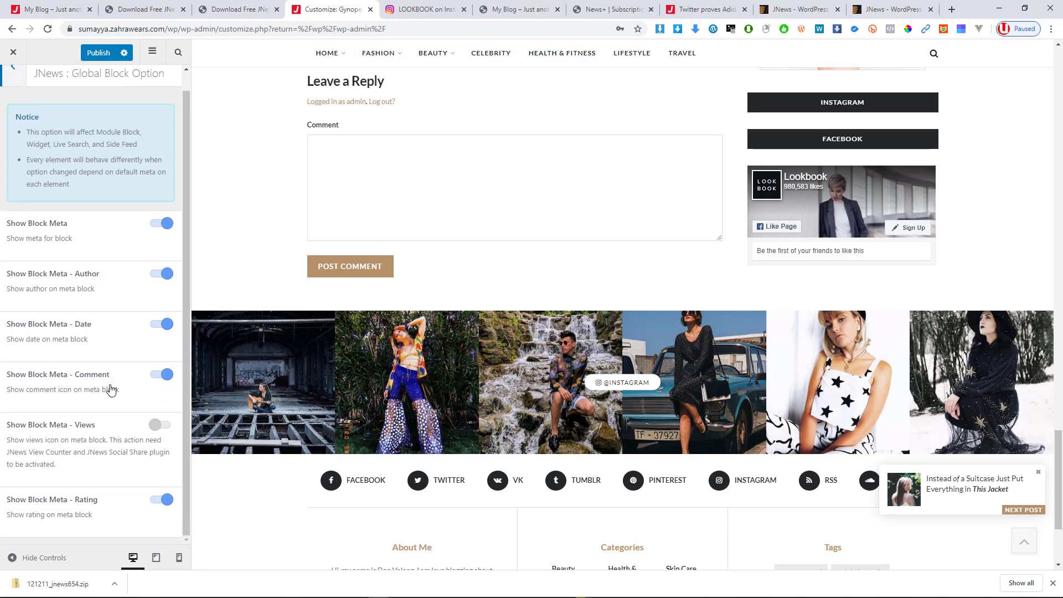
pyautogui.click(16, 75)
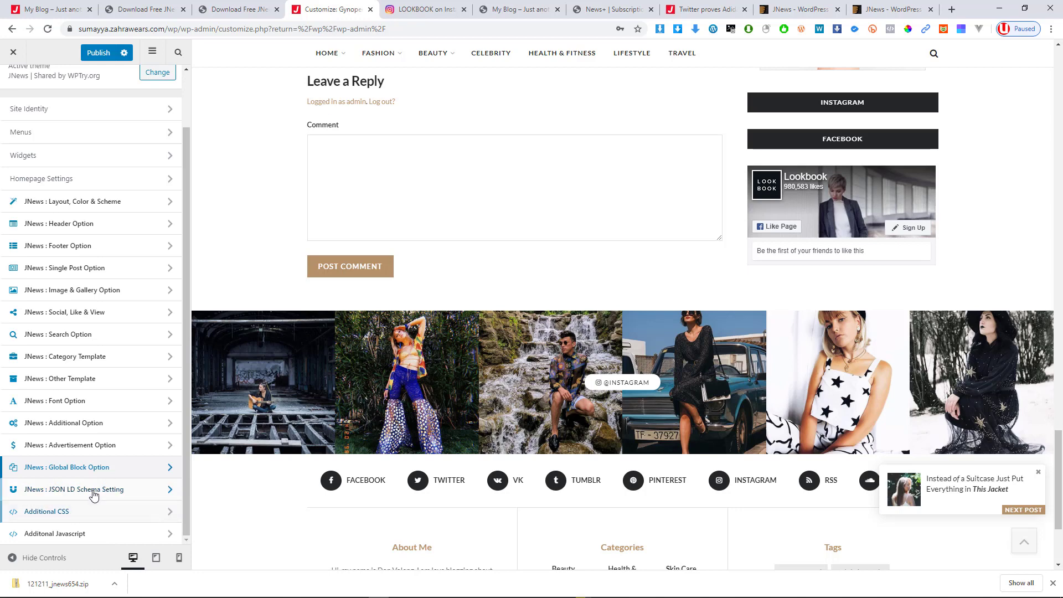
pyautogui.click(114, 475)
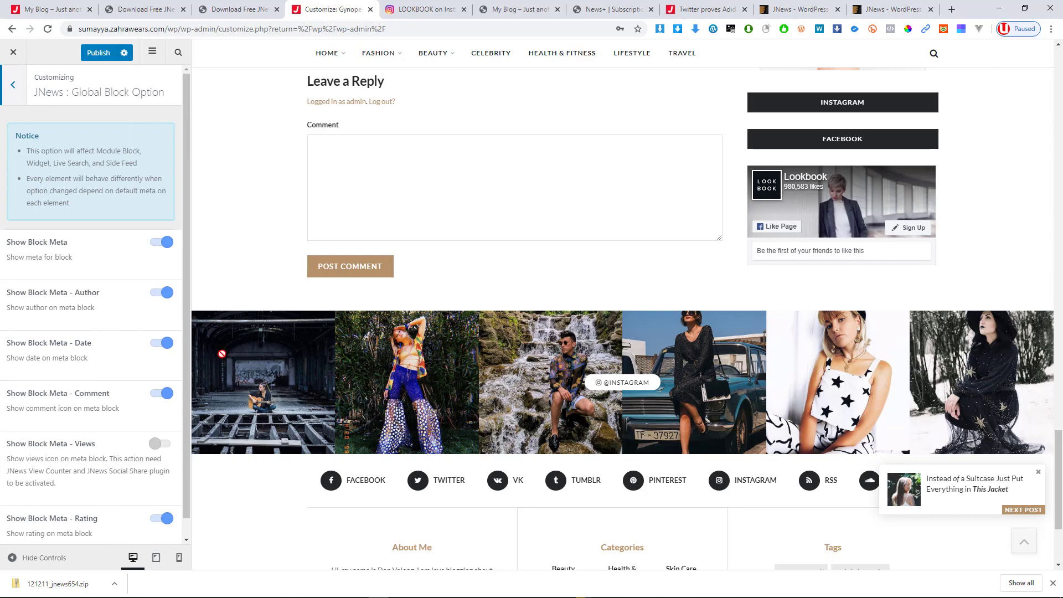
pyautogui.scroll(-1, 127, 390)
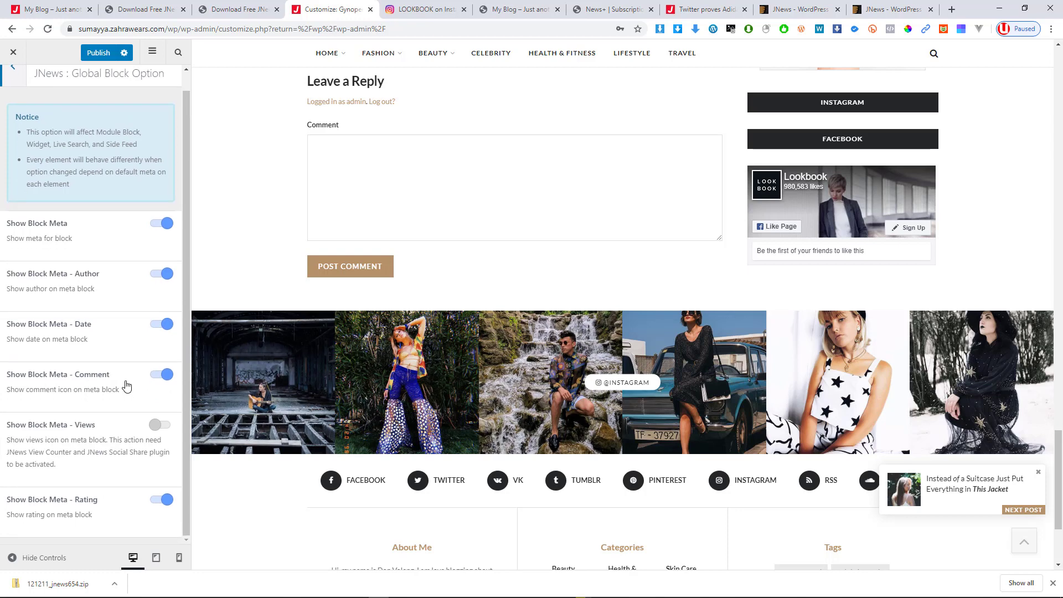
pyautogui.scroll(1, 113, 312)
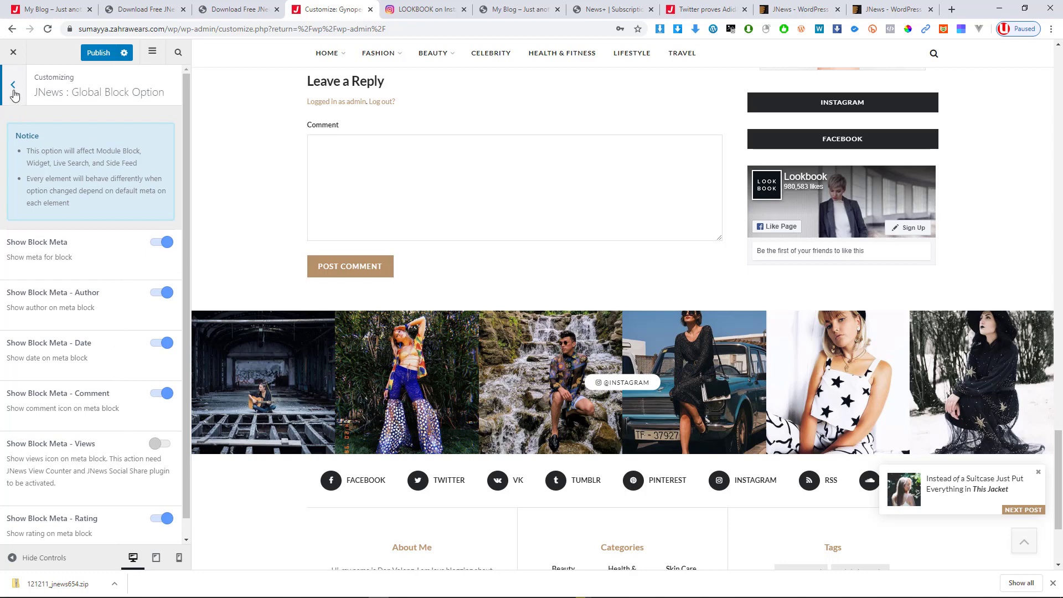
pyautogui.click(13, 86)
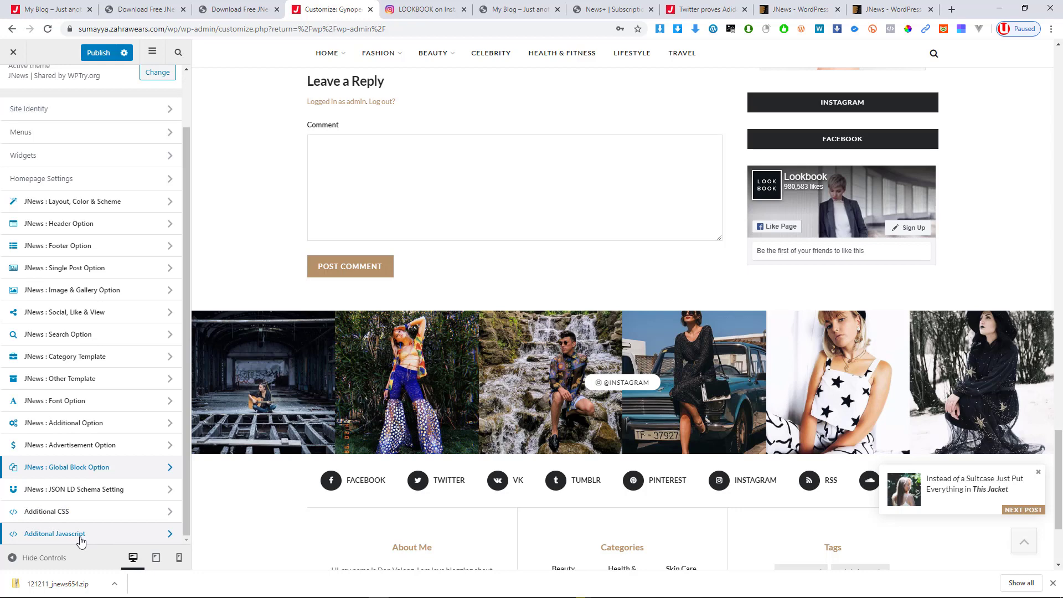
# Step: View the Header Javascript and Footer Javascript editors under Additional Javascript and return to the main customizer list
pyautogui.click(80, 536)
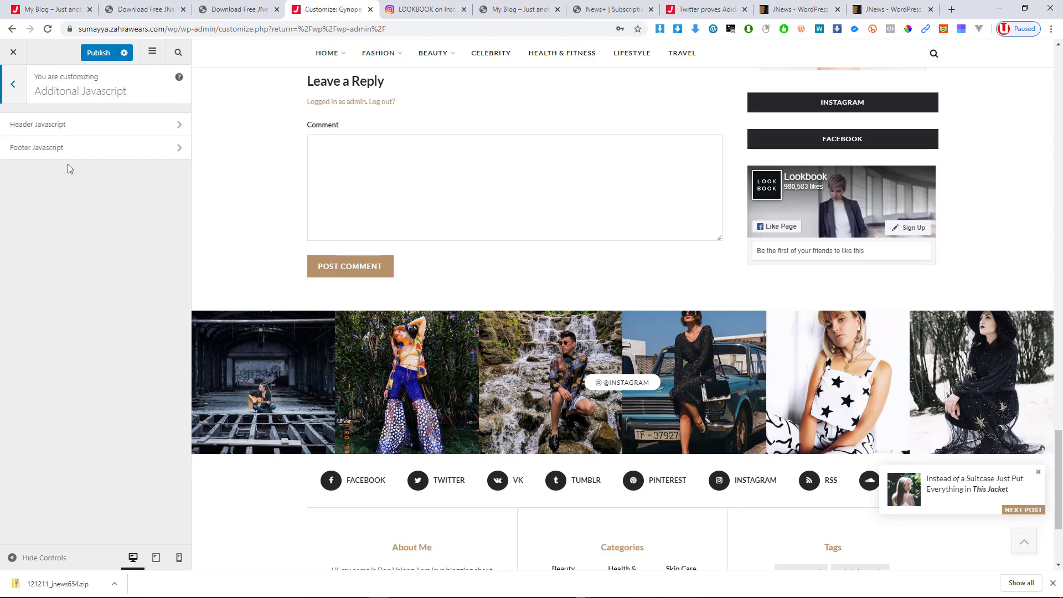
pyautogui.click(62, 125)
pyautogui.click(54, 185)
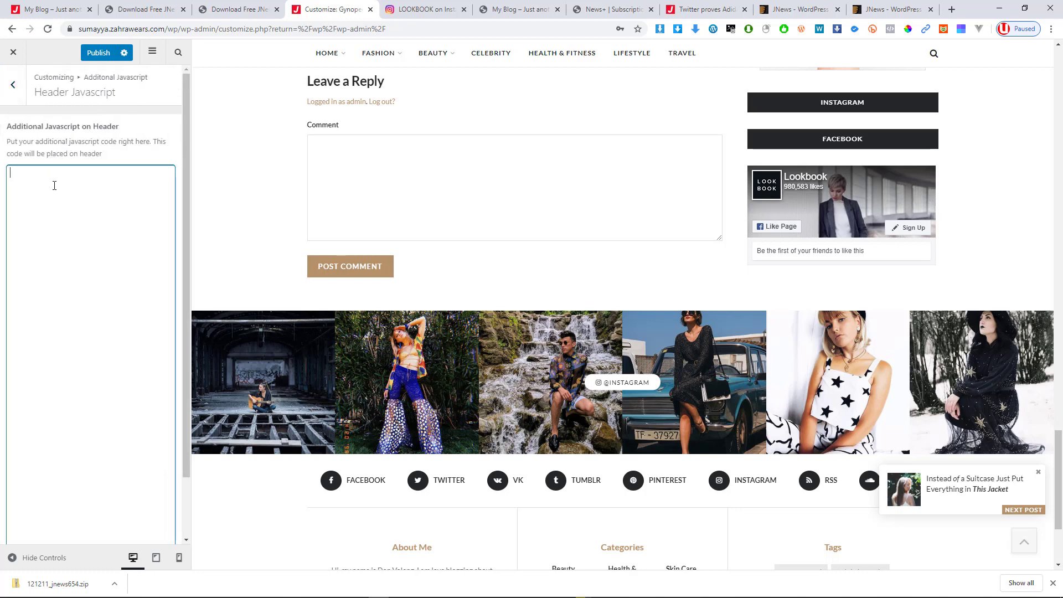
pyautogui.click(13, 84)
pyautogui.click(65, 156)
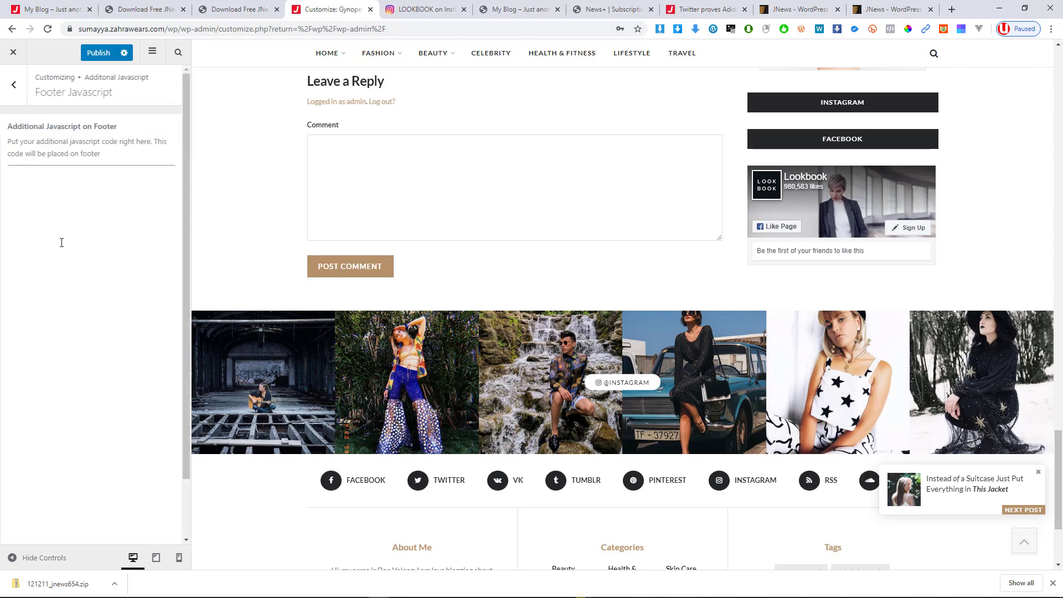
pyautogui.click(75, 190)
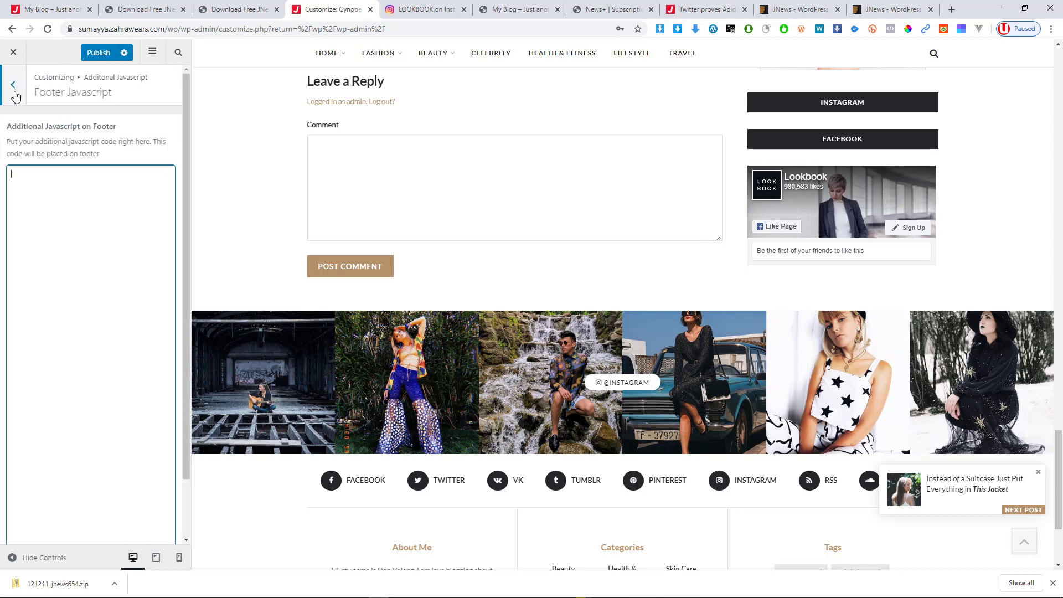
pyautogui.click(15, 93)
pyautogui.click(13, 88)
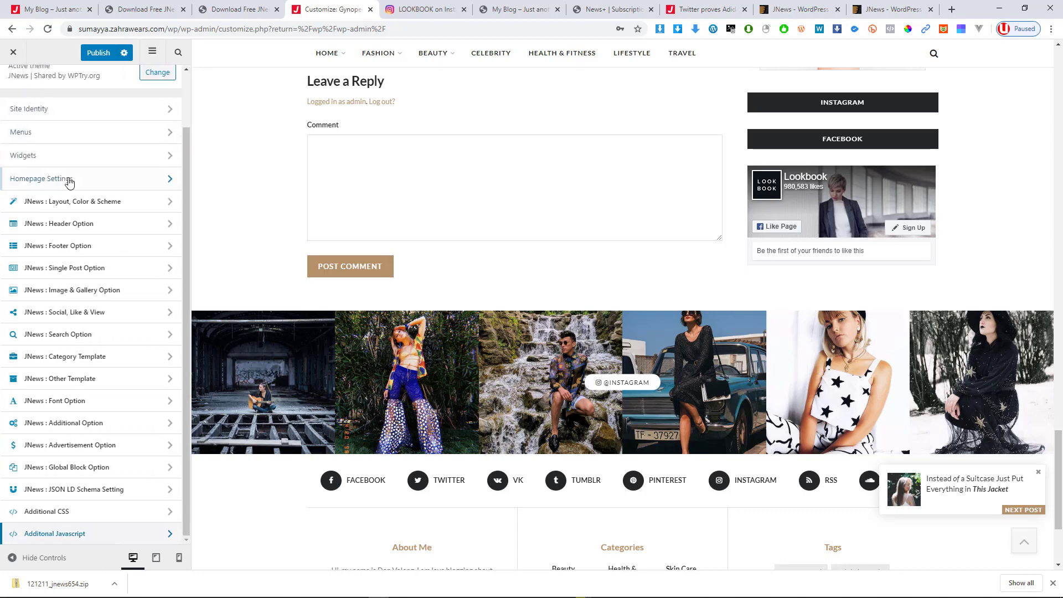
# Step: Leave the customizer, discarding the unsaved changes, and visit the blog's front page
pyautogui.click(103, 64)
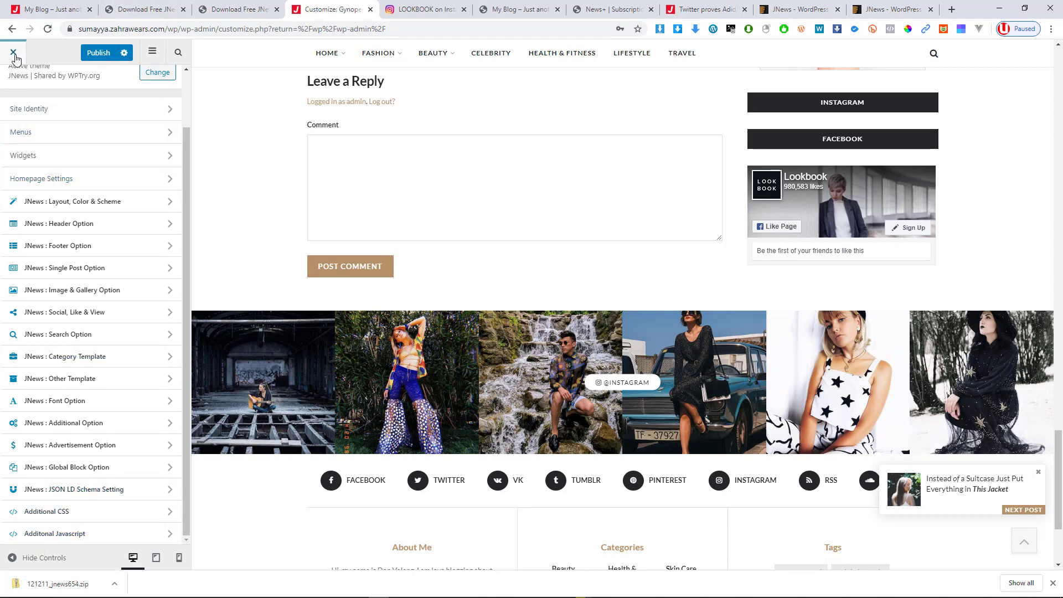
pyautogui.click(12, 54)
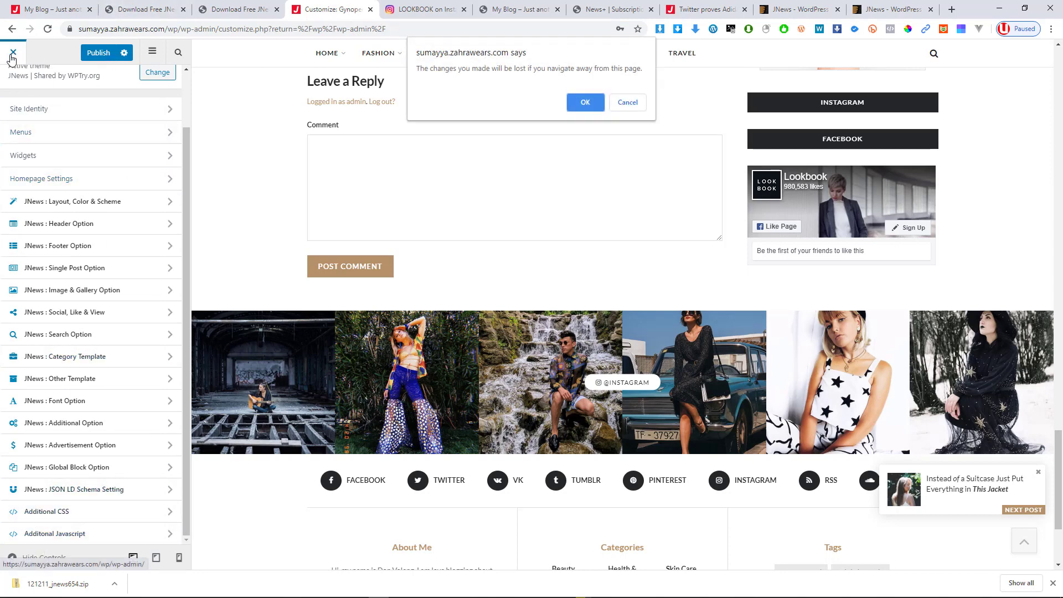
pyautogui.click(584, 102)
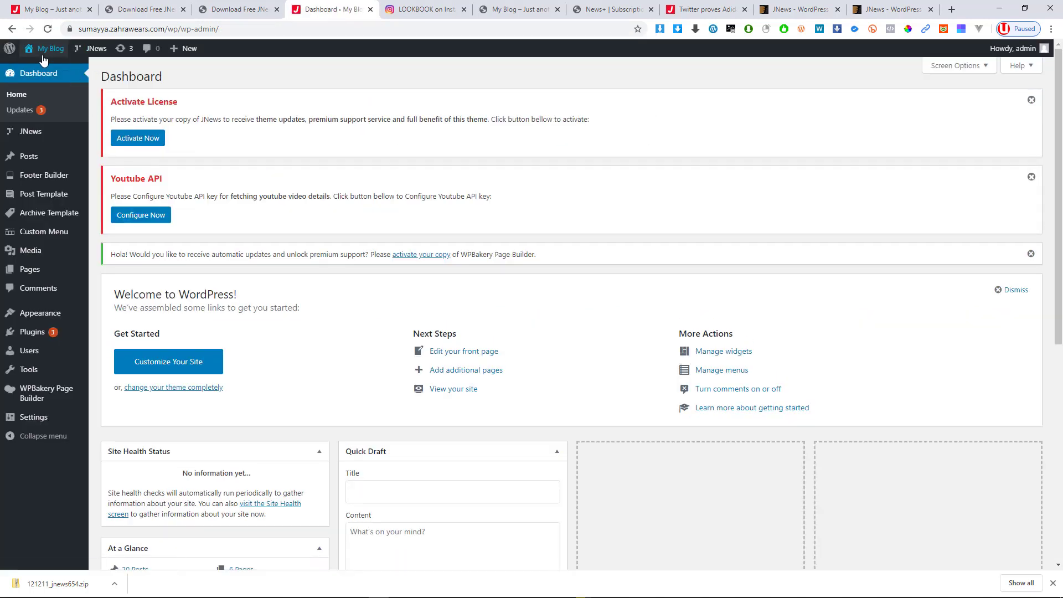
pyautogui.click(52, 53)
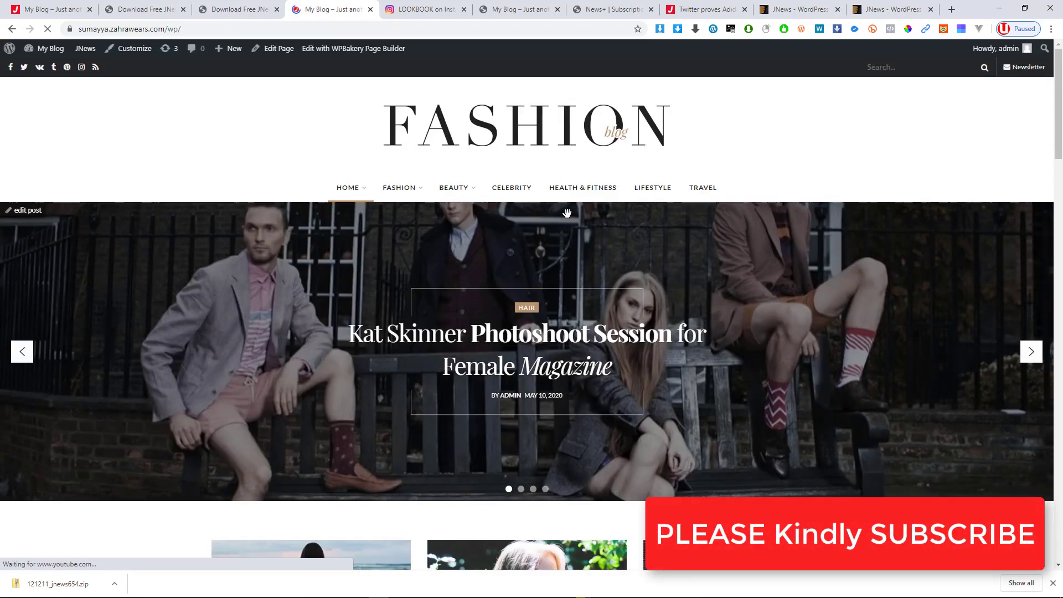
# Step: Review the homepage from the slider through the posts and sidebar widgets to the Instagram feed and footer
pyautogui.scroll(-2, 567, 216)
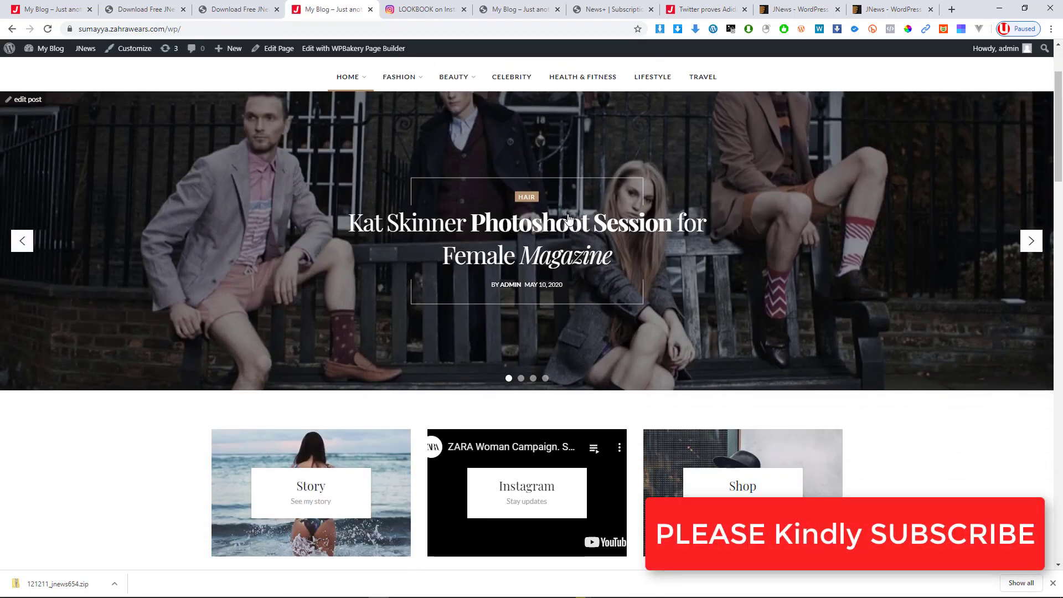
pyautogui.click(1035, 243)
pyautogui.click(1038, 254)
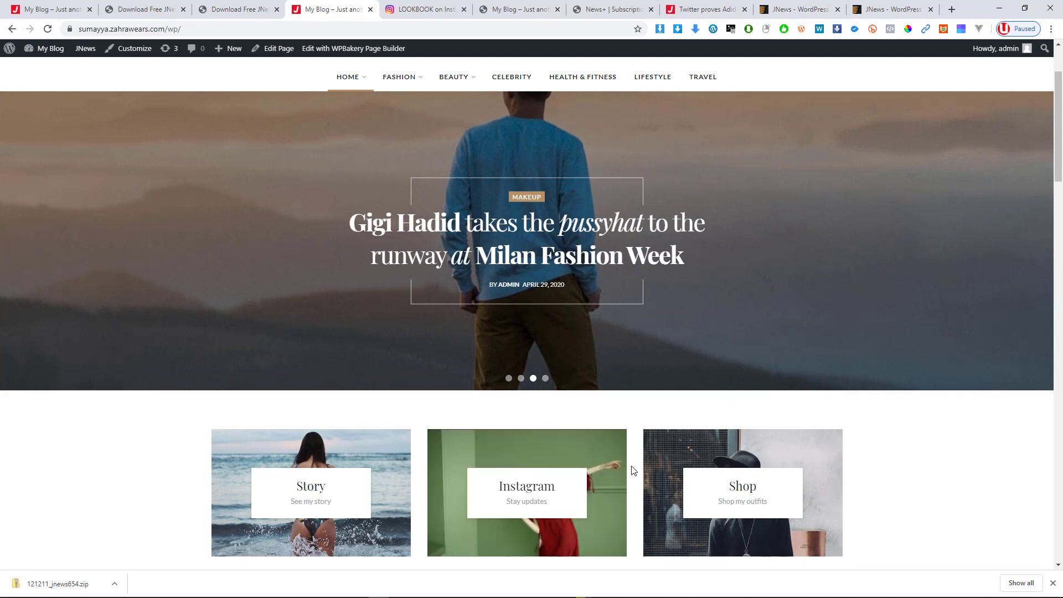
pyautogui.scroll(-2, 685, 443)
pyautogui.scroll(-10, 692, 440)
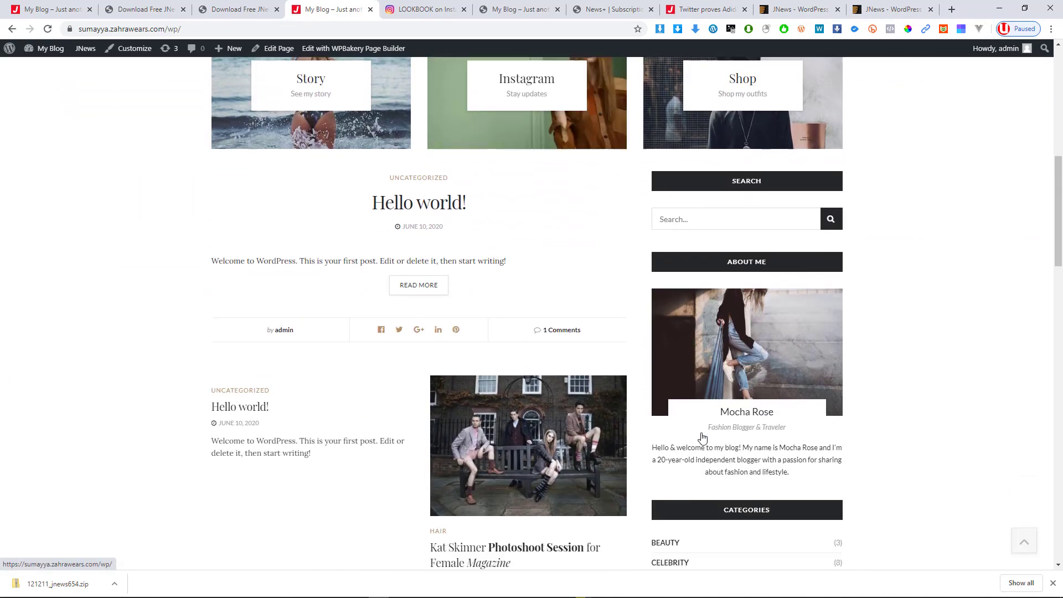
pyautogui.scroll(-14, 703, 440)
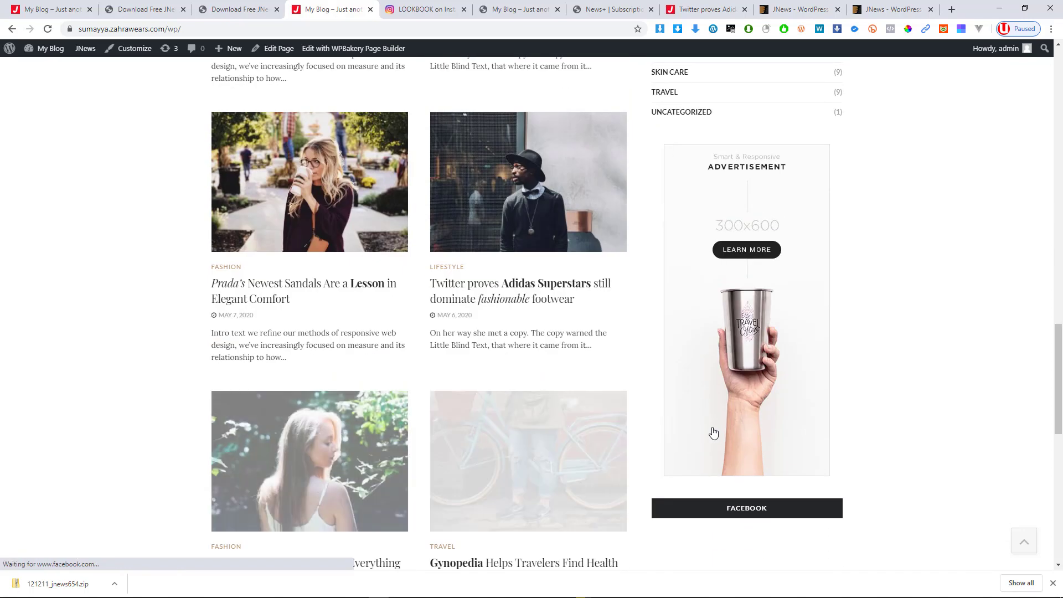
pyautogui.scroll(-6, 705, 451)
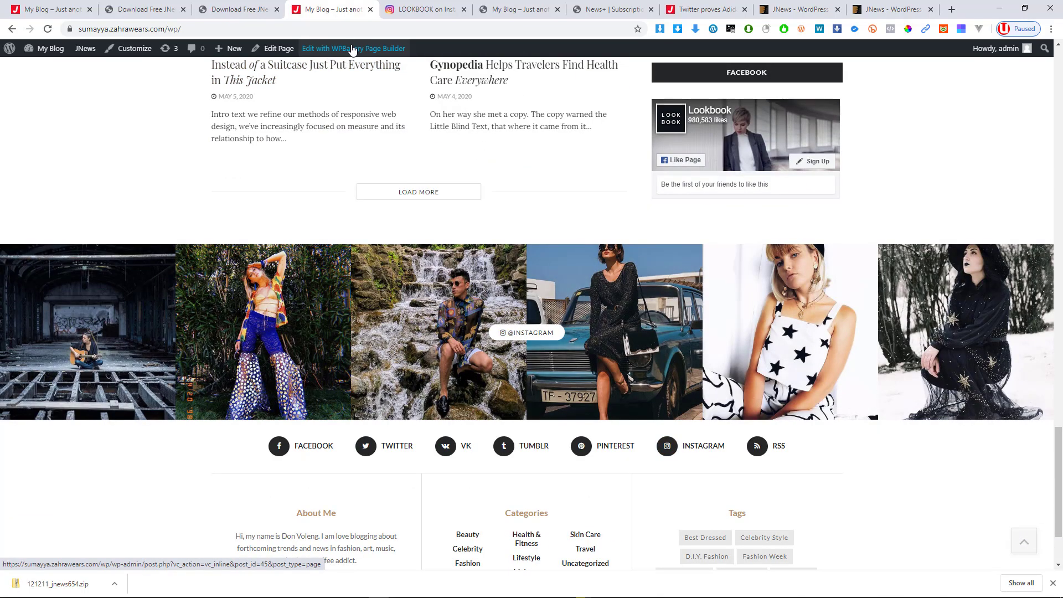
# Step: Open the homepage in the WPBakery Page Builder front-end editor and look over the slider area
pyautogui.scroll(12, 381, 140)
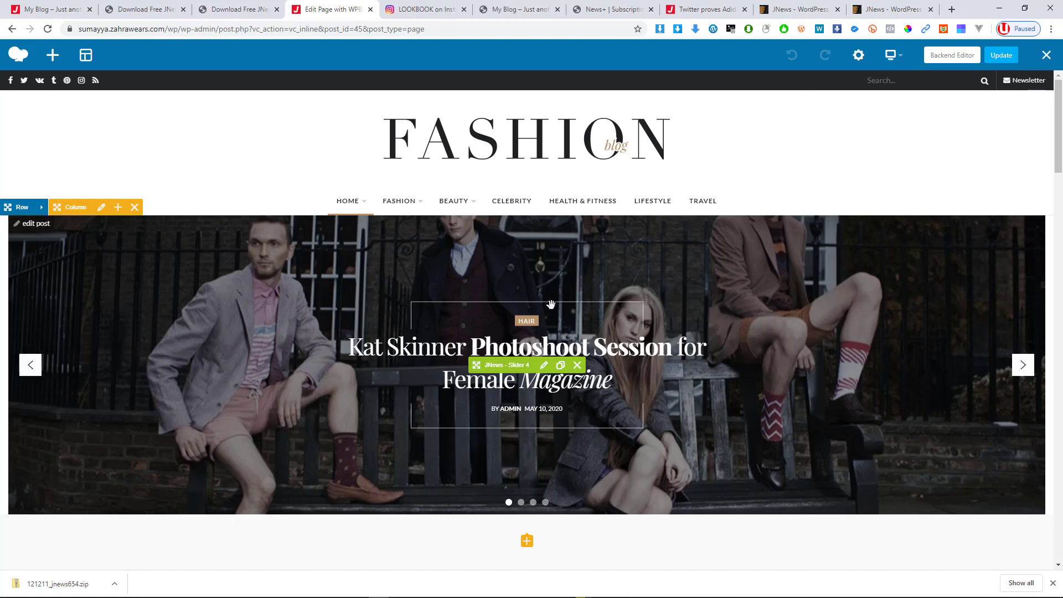
pyautogui.scroll(-3, 551, 304)
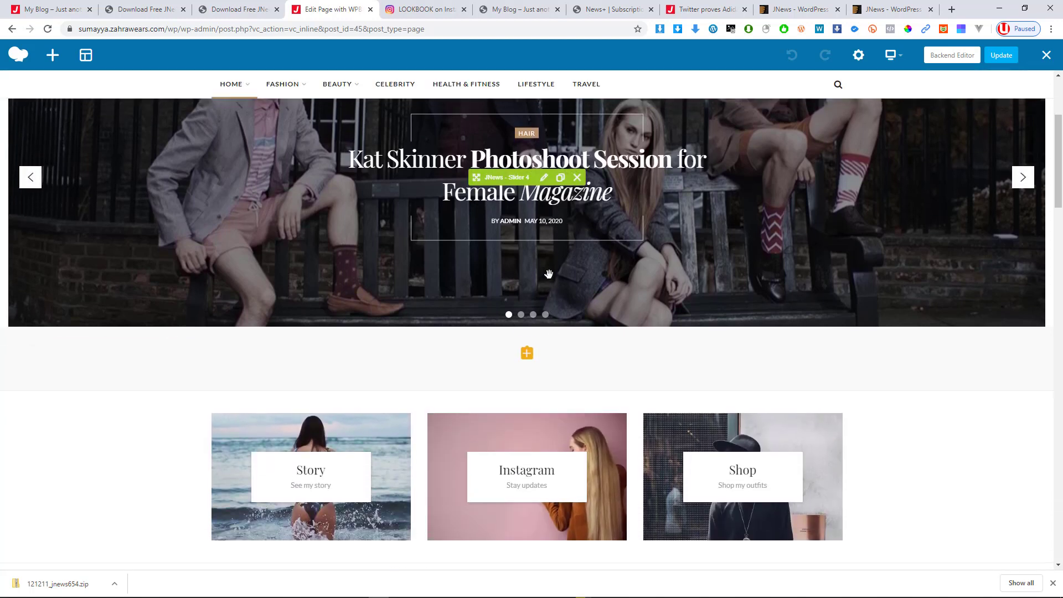
pyautogui.scroll(1, 550, 271)
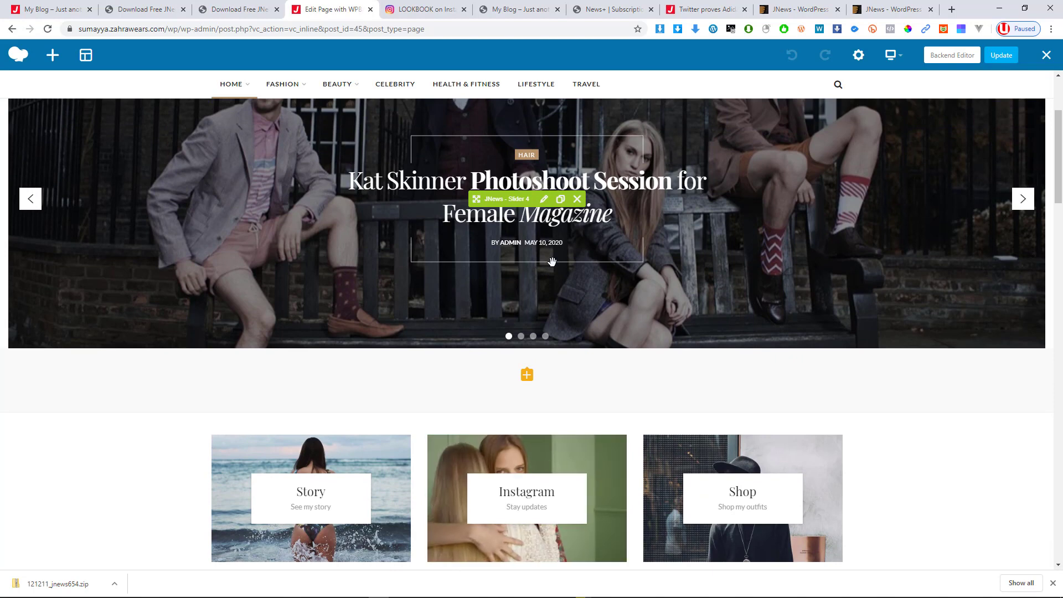
pyautogui.scroll(-1, 553, 260)
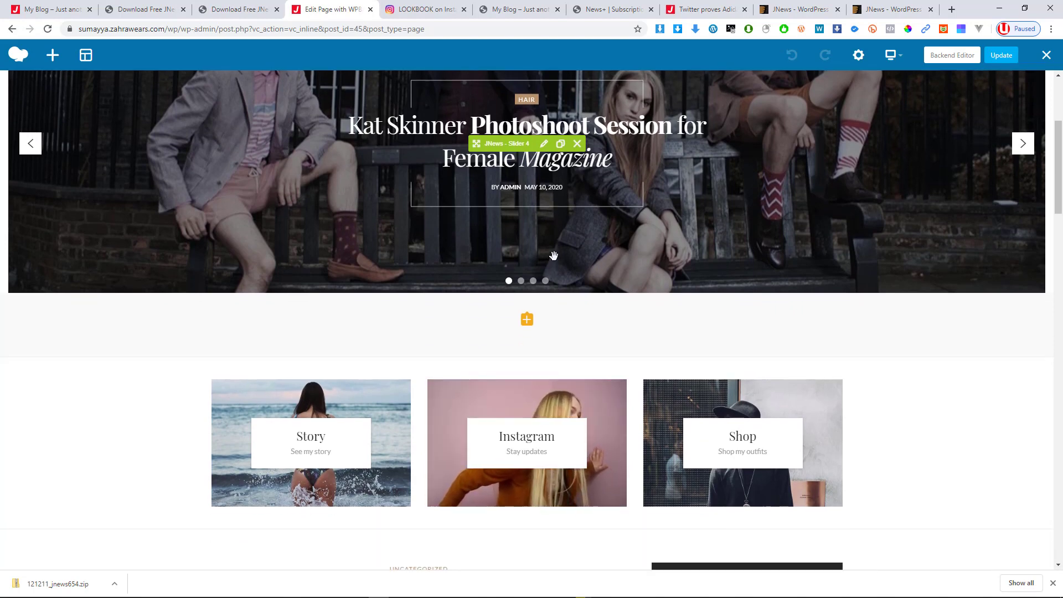
pyautogui.scroll(1, 554, 255)
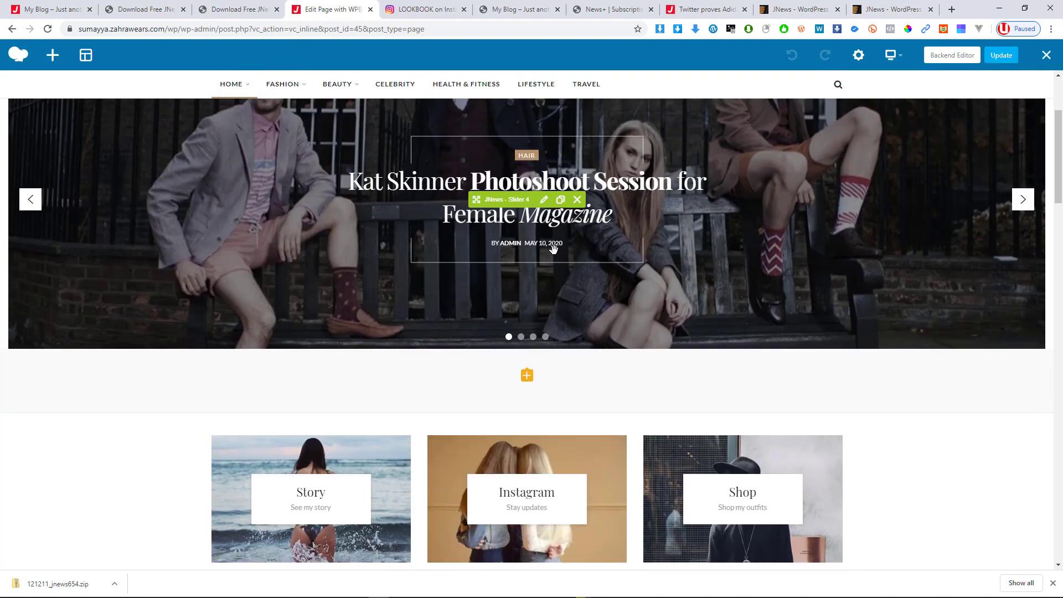
pyautogui.scroll(2, 554, 247)
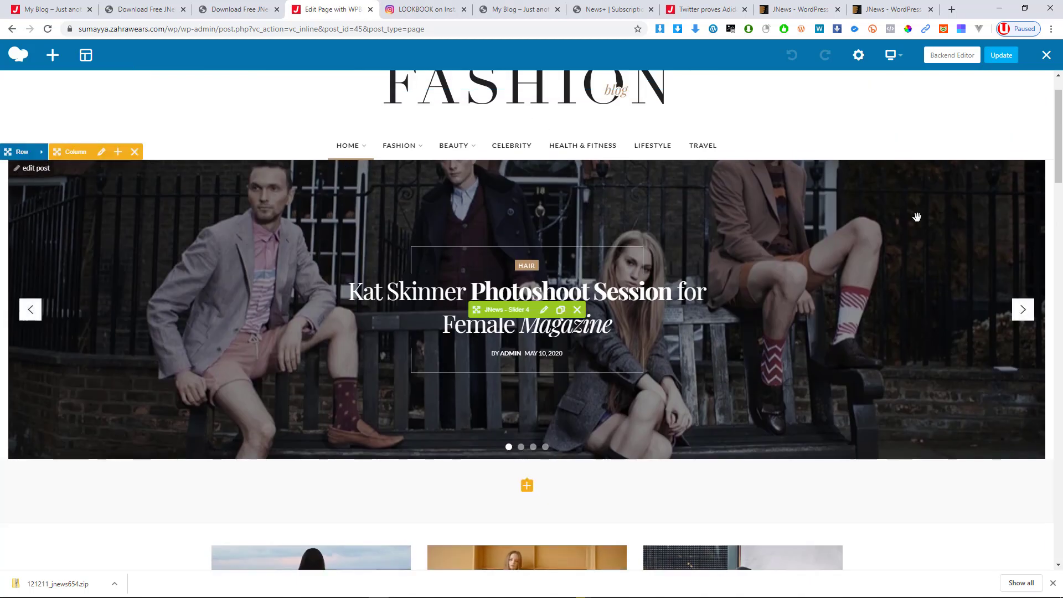
# Step: Examine the JNews - Slider 4 element's general, content filter and design settings, including post type, included posts, tags and CSS box
pyautogui.click(544, 314)
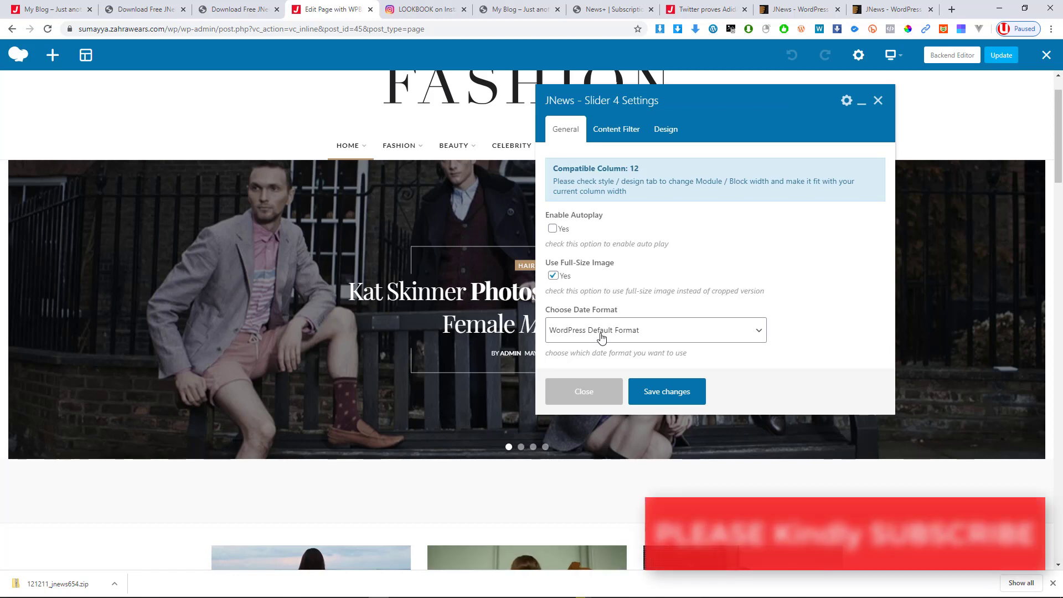
pyautogui.click(600, 338)
pyautogui.click(625, 139)
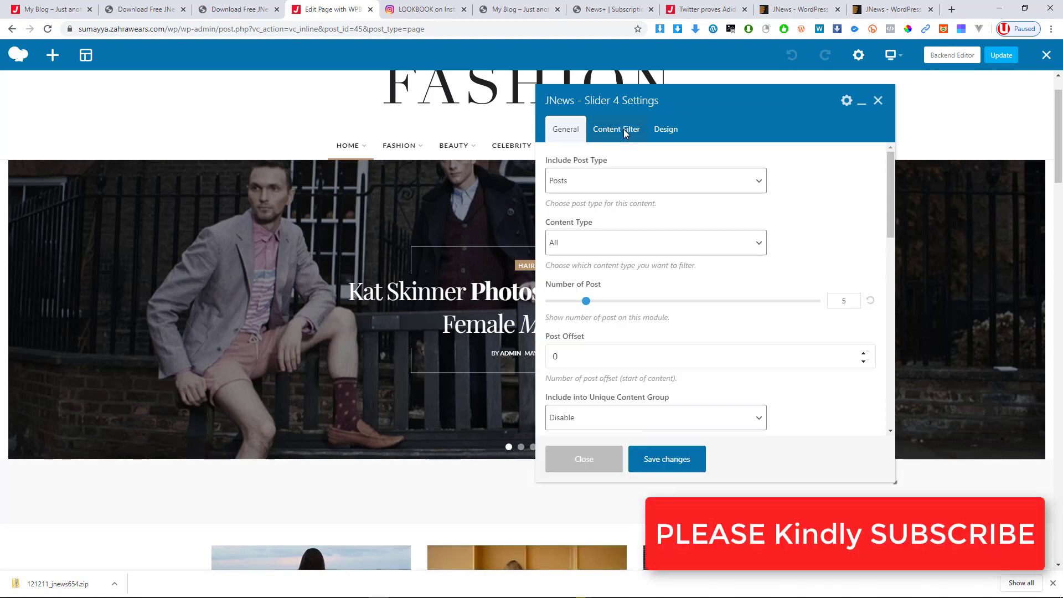
pyautogui.click(604, 186)
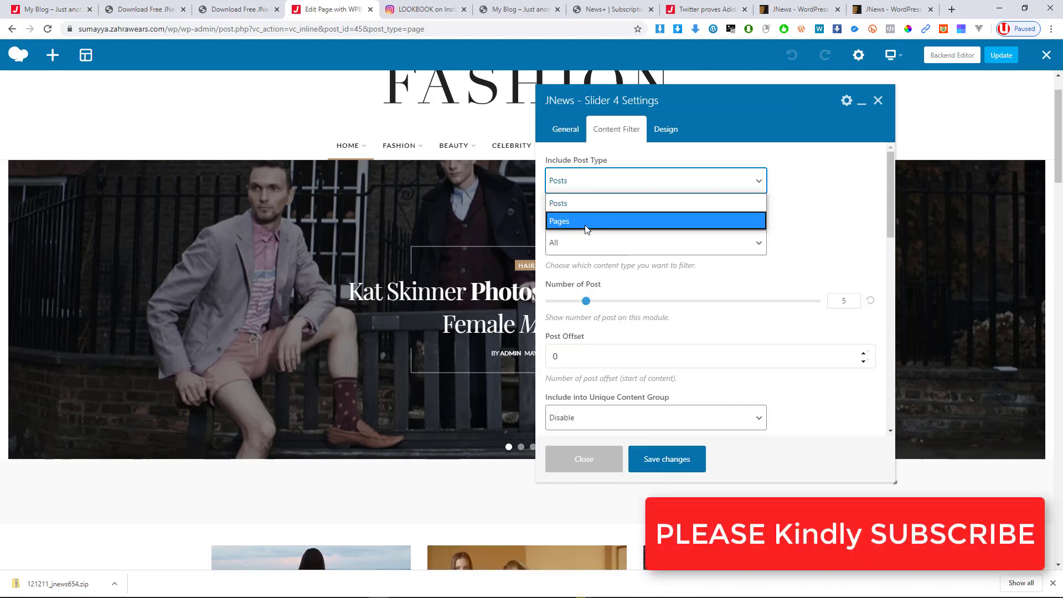
pyautogui.click(846, 229)
pyautogui.scroll(-4, 662, 310)
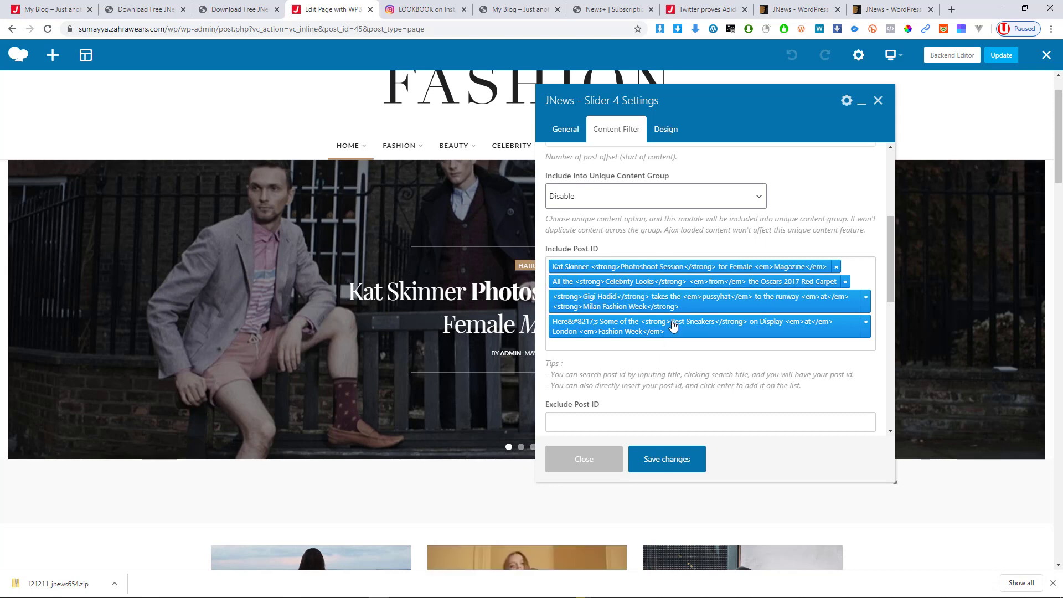
pyautogui.scroll(-6, 674, 325)
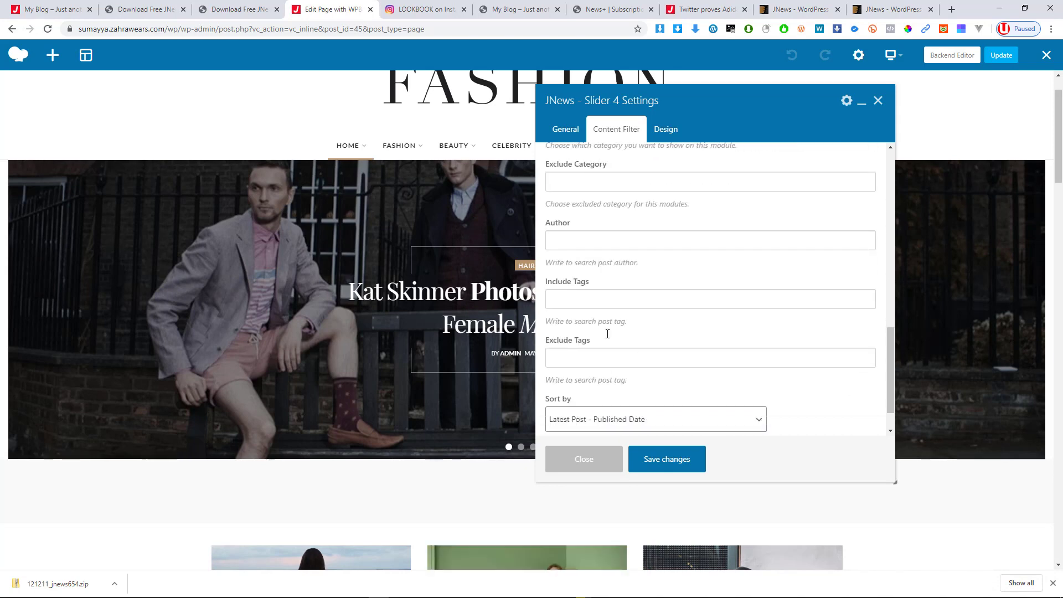
pyautogui.click(666, 129)
pyautogui.scroll(-3, 581, 277)
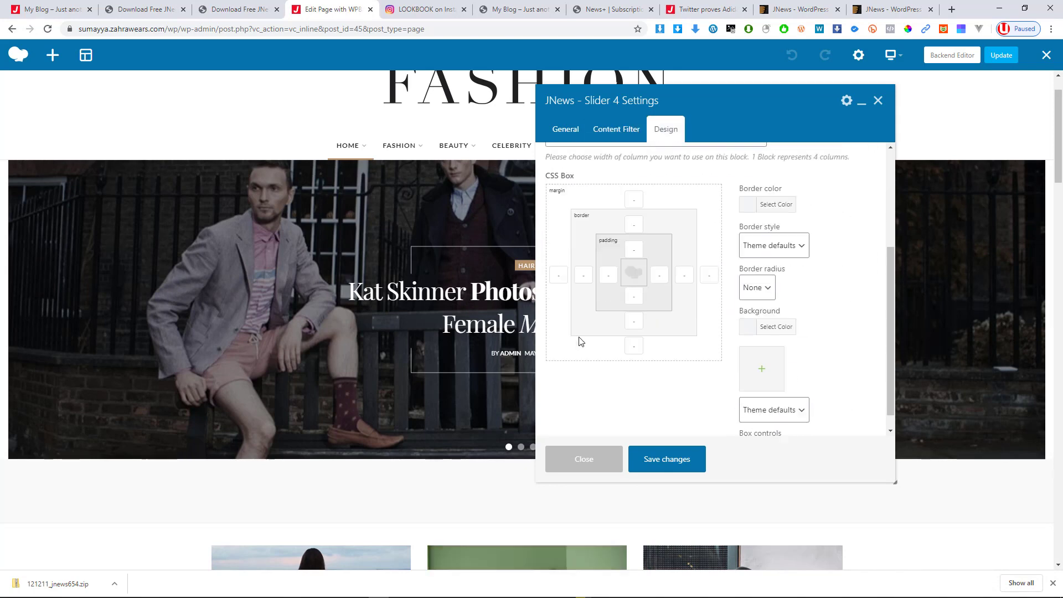
# Step: Finish viewing the Slider 4 CSS box options, close its settings without saving, and look over the rows beneath the slider
pyautogui.scroll(3, 592, 303)
pyautogui.scroll(-3, 612, 294)
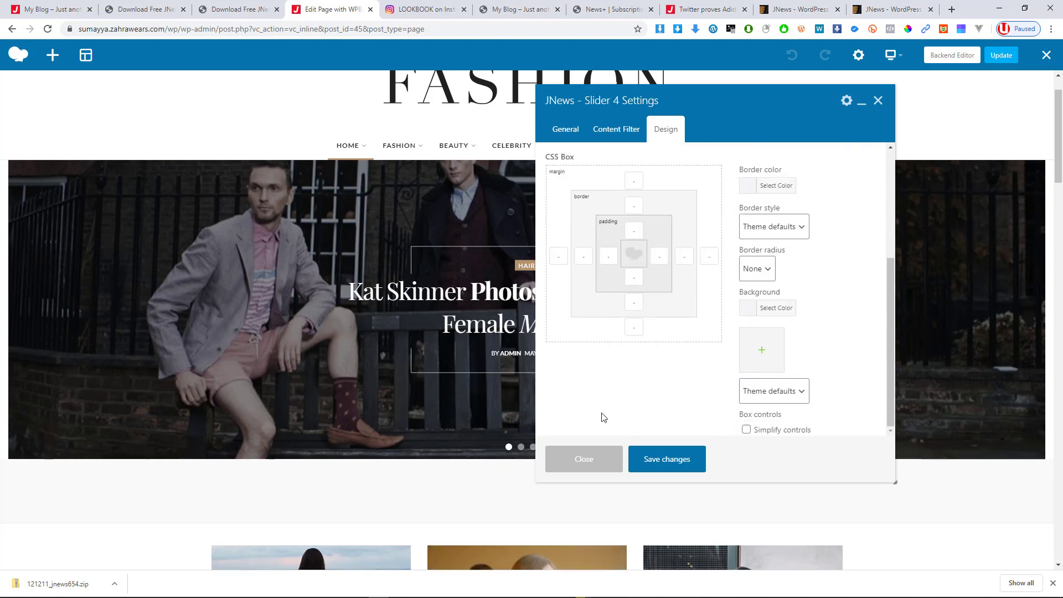
pyautogui.click(606, 460)
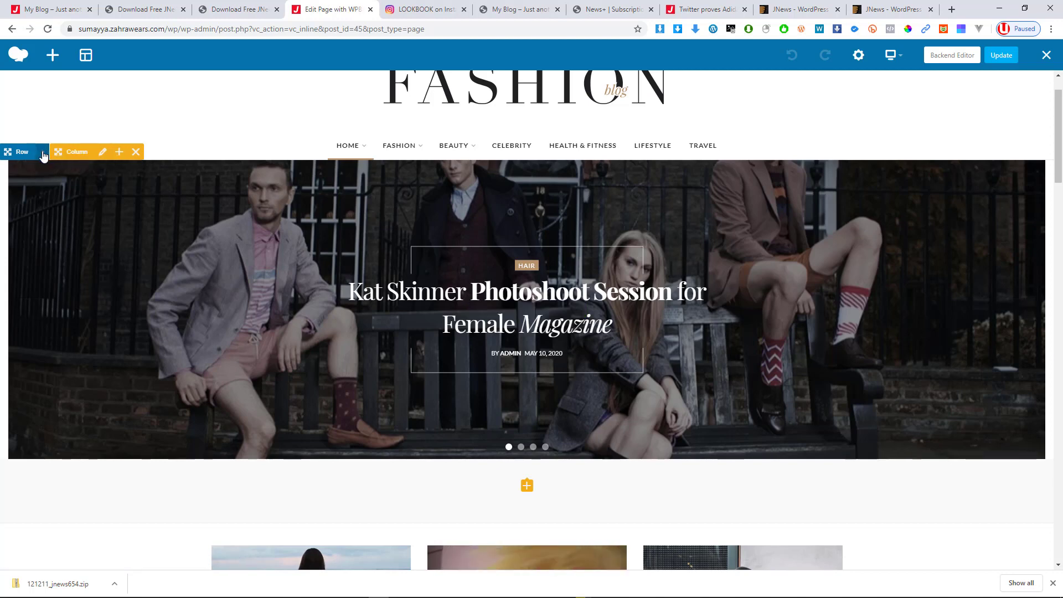
pyautogui.click(42, 153)
pyautogui.scroll(-4, 509, 286)
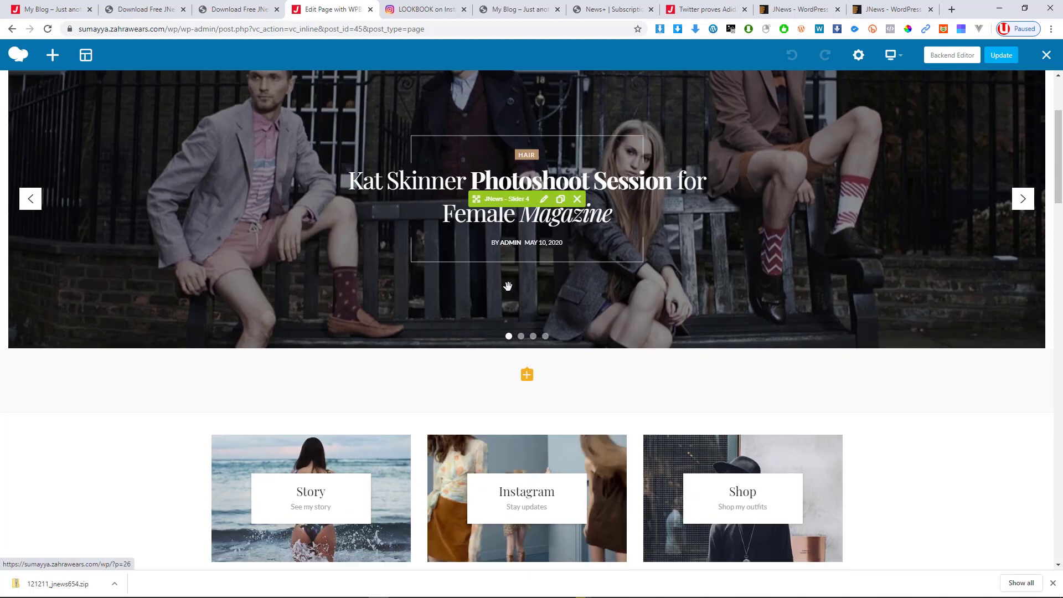
pyautogui.scroll(-1, 508, 286)
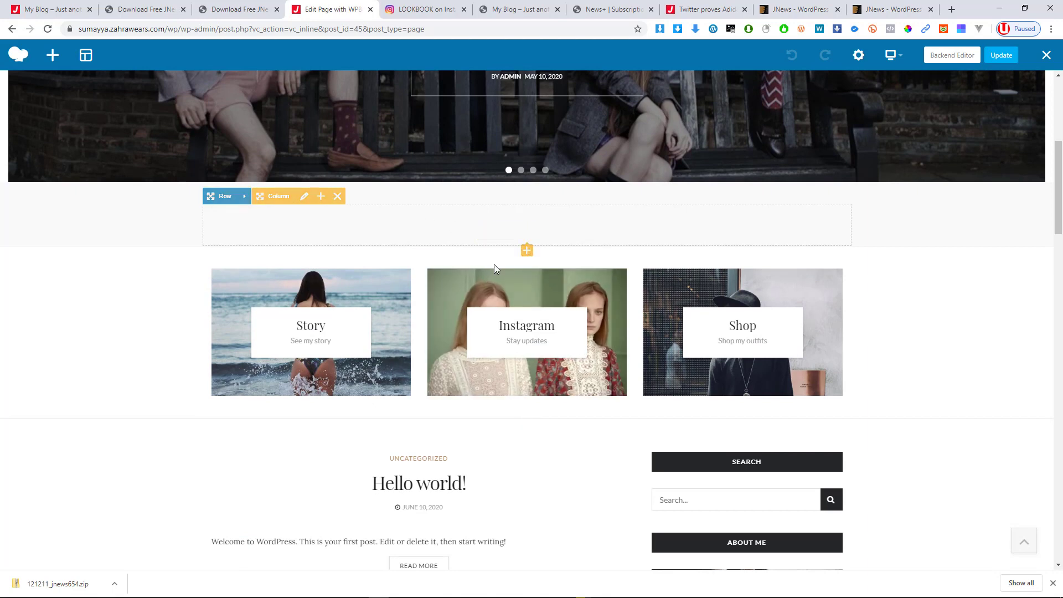
pyautogui.scroll(-2, 494, 266)
pyautogui.scroll(3, 498, 272)
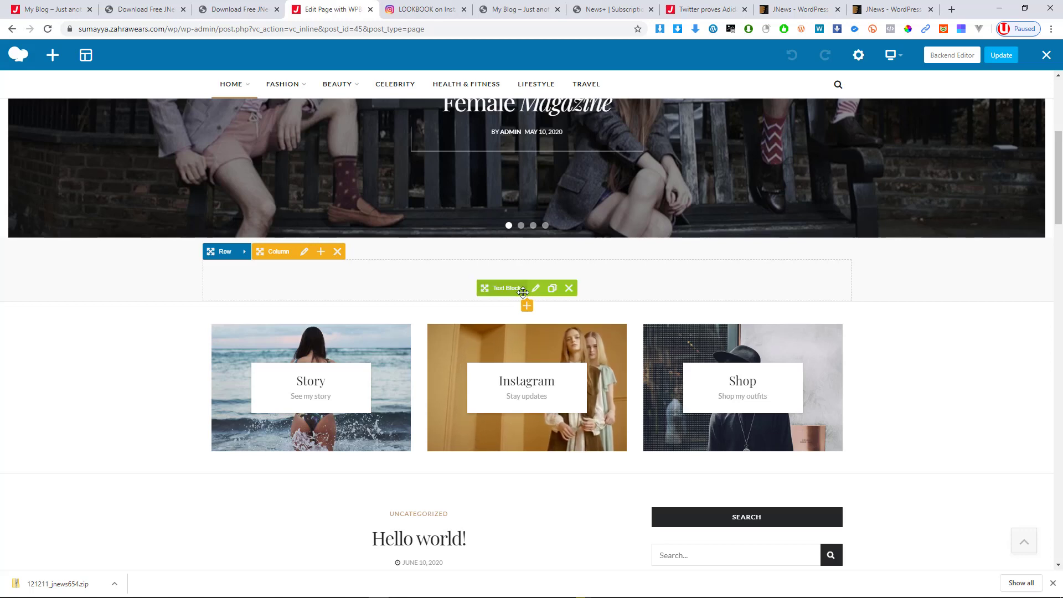
# Step: Open the element library for the column directly beneath the main slider and browse all available elements
pyautogui.click(526, 306)
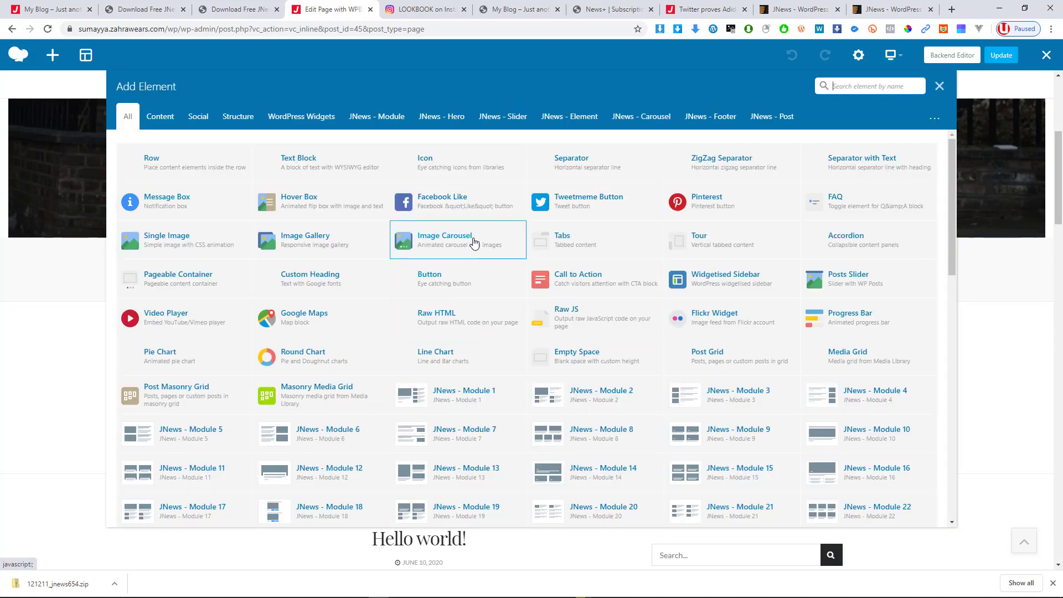
pyautogui.scroll(-10, 416, 258)
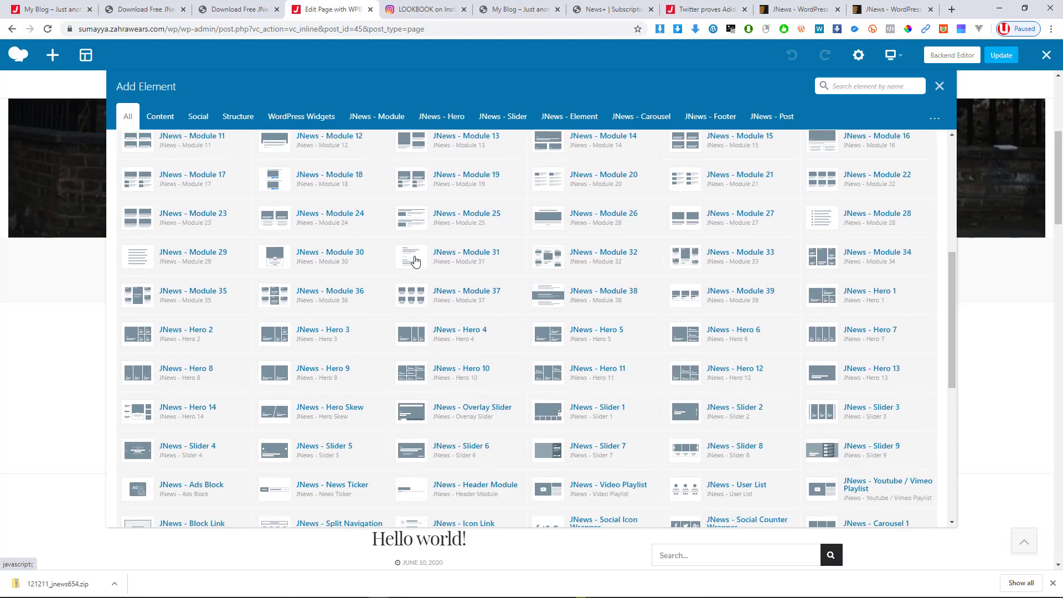
pyautogui.scroll(-2, 417, 260)
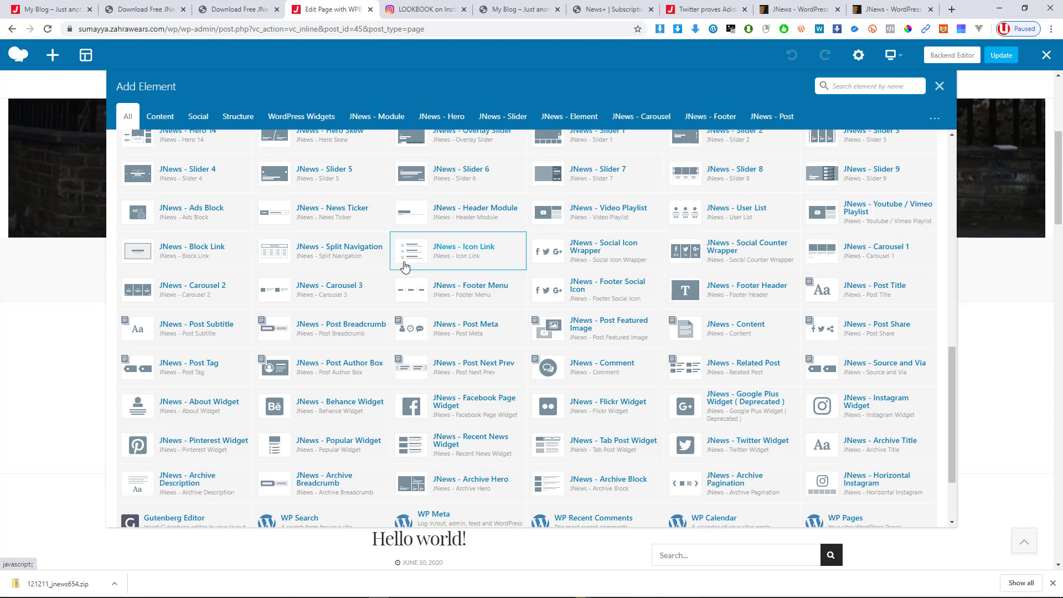
pyautogui.scroll(-2, 414, 258)
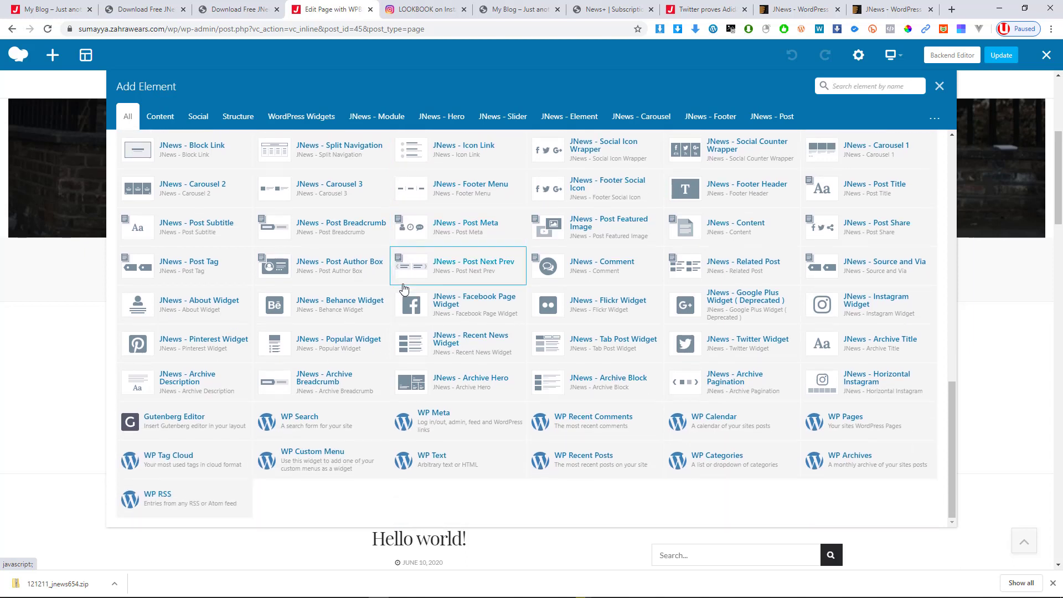
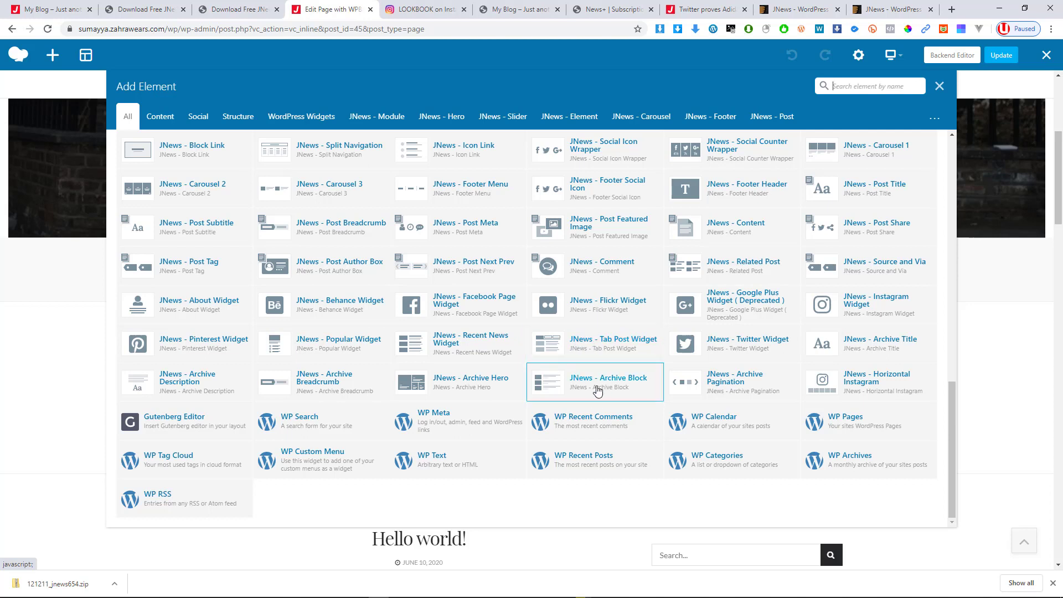
pyautogui.scroll(5, 598, 389)
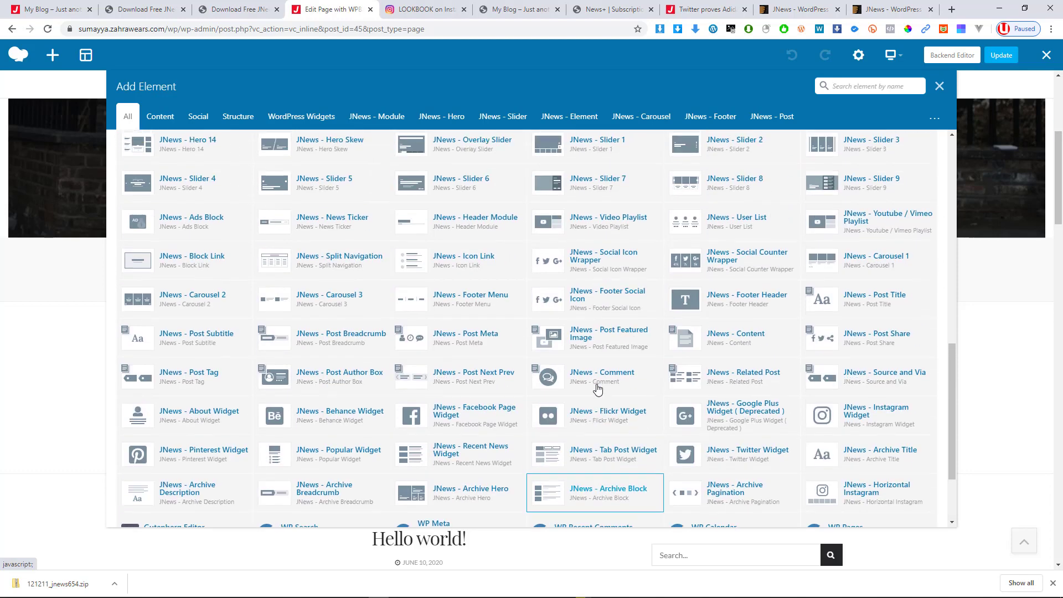
pyautogui.scroll(3, 485, 376)
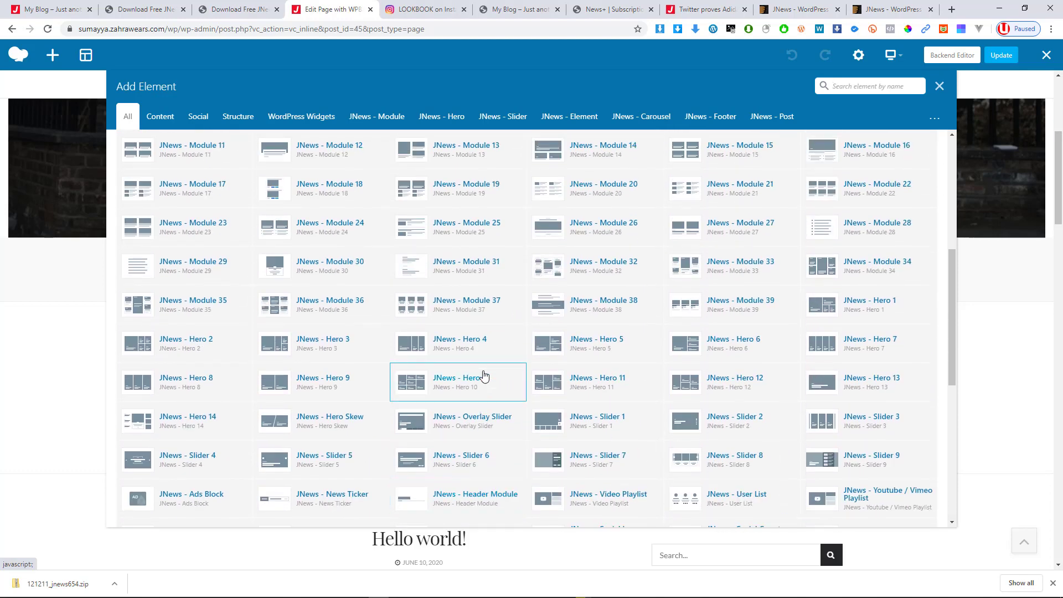
pyautogui.scroll(1, 367, 149)
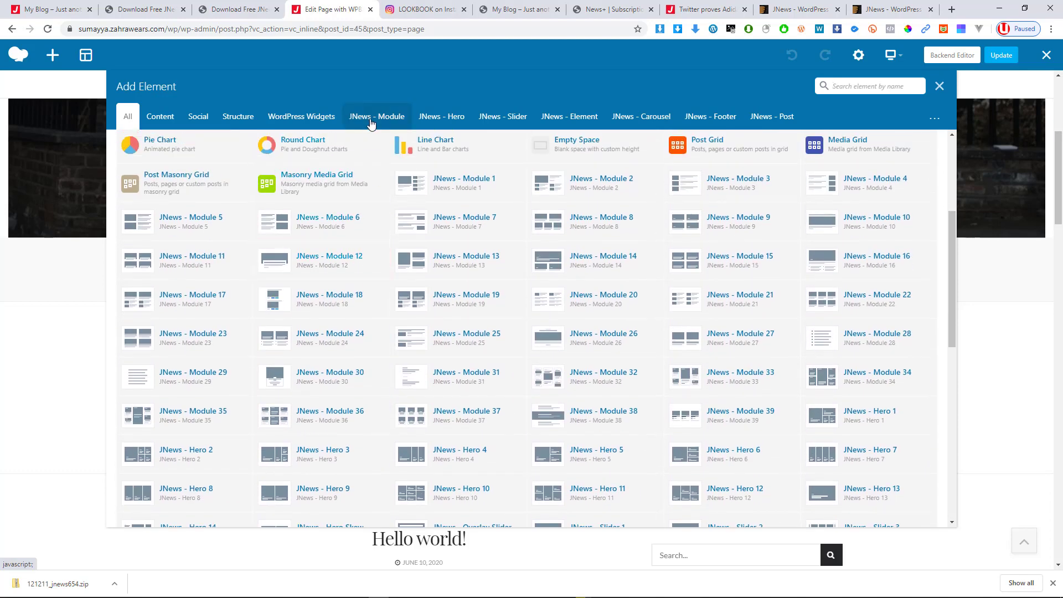
# Step: Add a JNews - Slider 1 element to the column beneath the main slider, saving it with its default settings
pyautogui.click(369, 121)
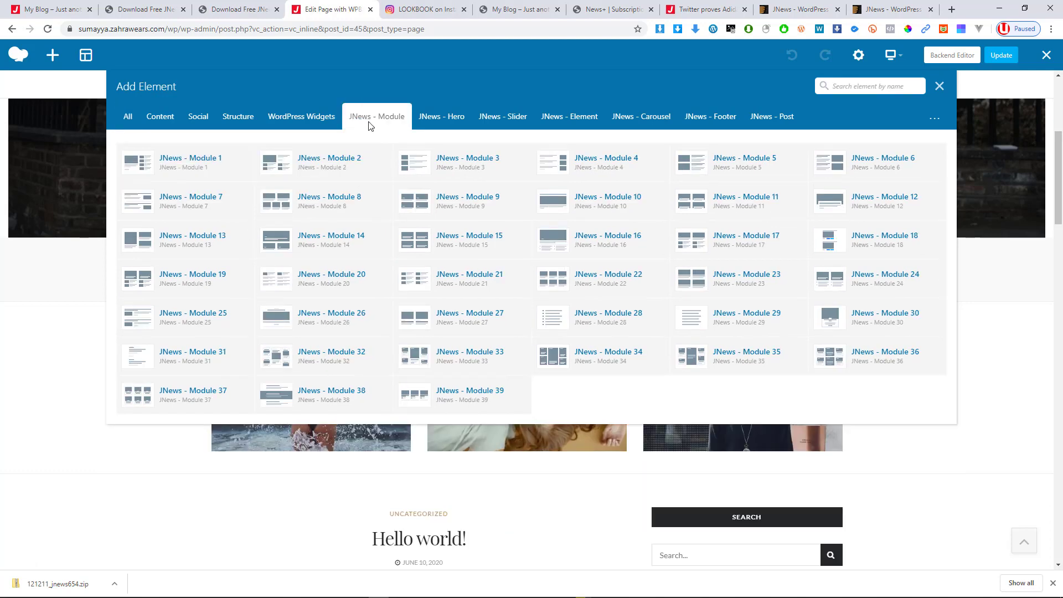
pyautogui.click(517, 132)
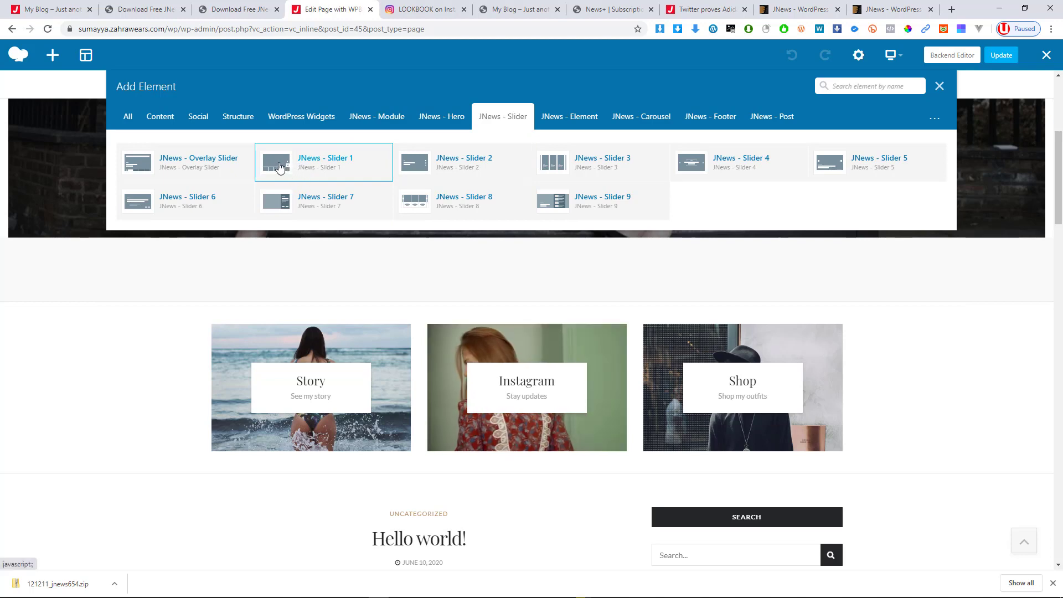
pyautogui.click(283, 168)
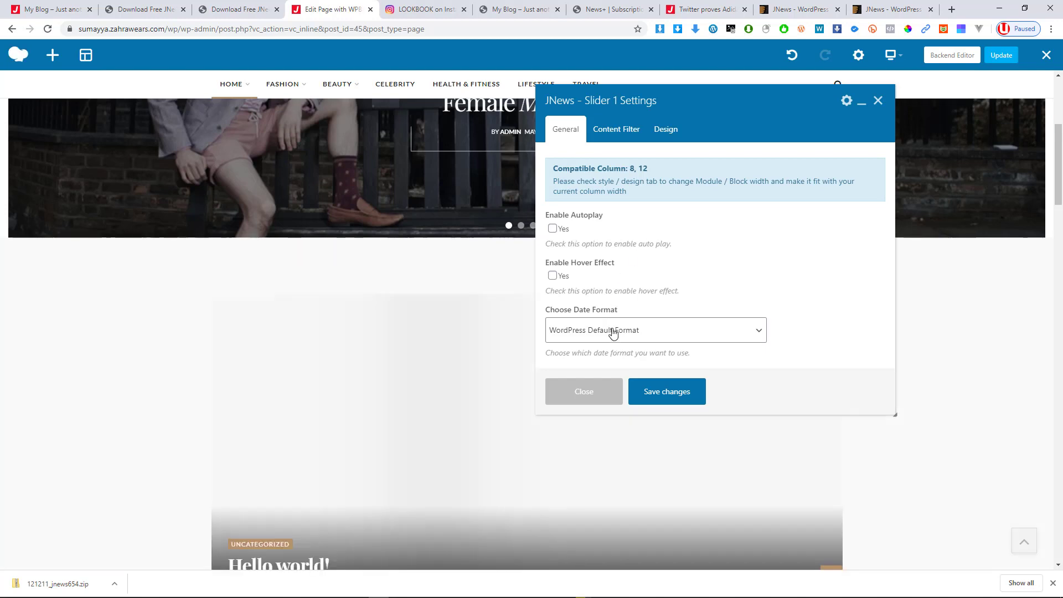
pyautogui.scroll(-5, 406, 340)
pyautogui.scroll(2, 393, 293)
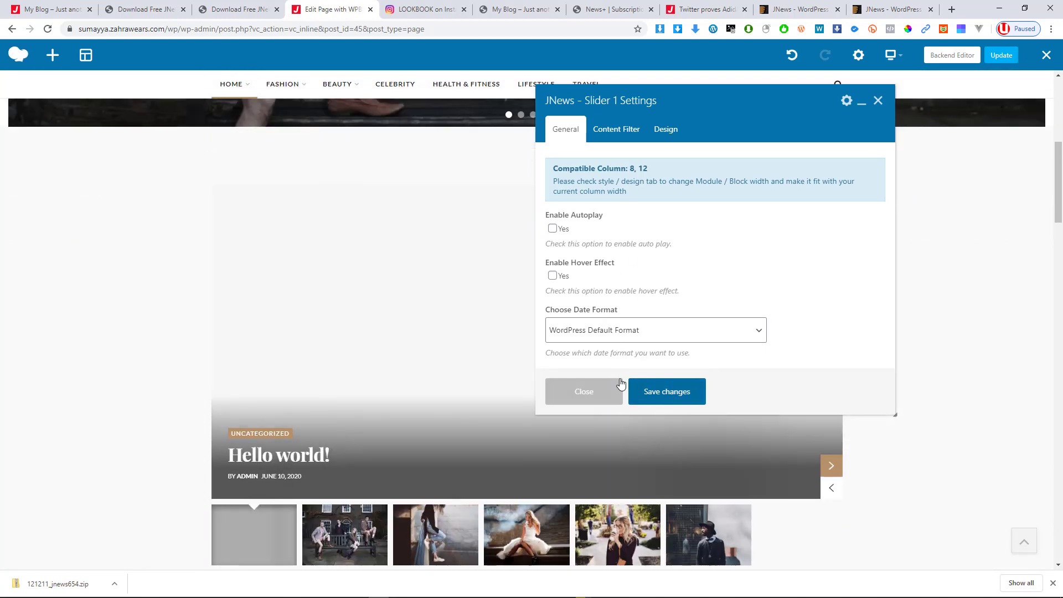
pyautogui.click(658, 397)
pyautogui.click(604, 394)
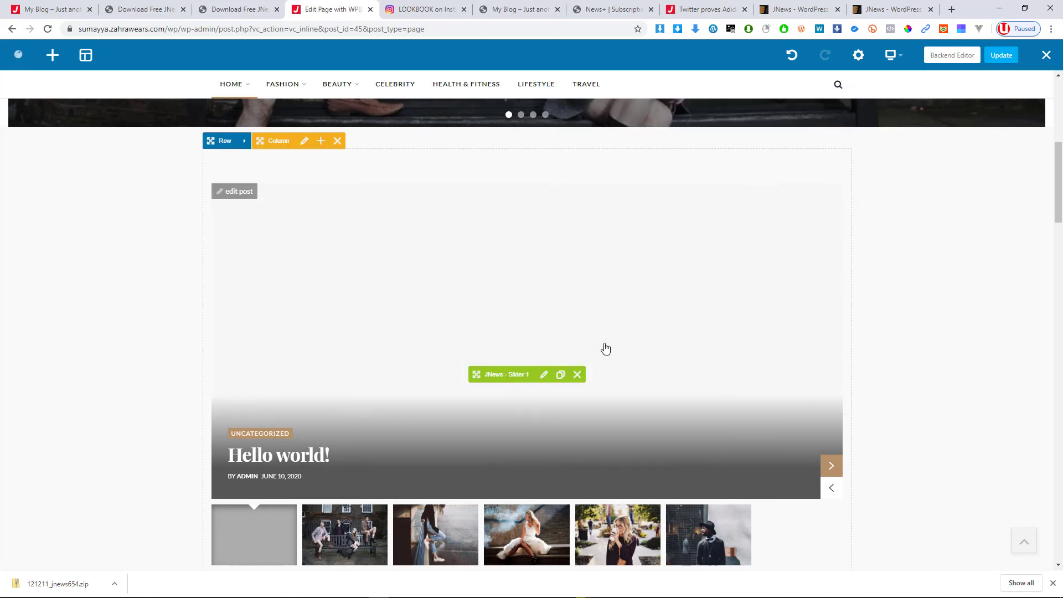
# Step: Inspect the added Slider 1 element on the page and step through several of its slides
pyautogui.scroll(3, 696, 297)
pyautogui.scroll(-2, 575, 331)
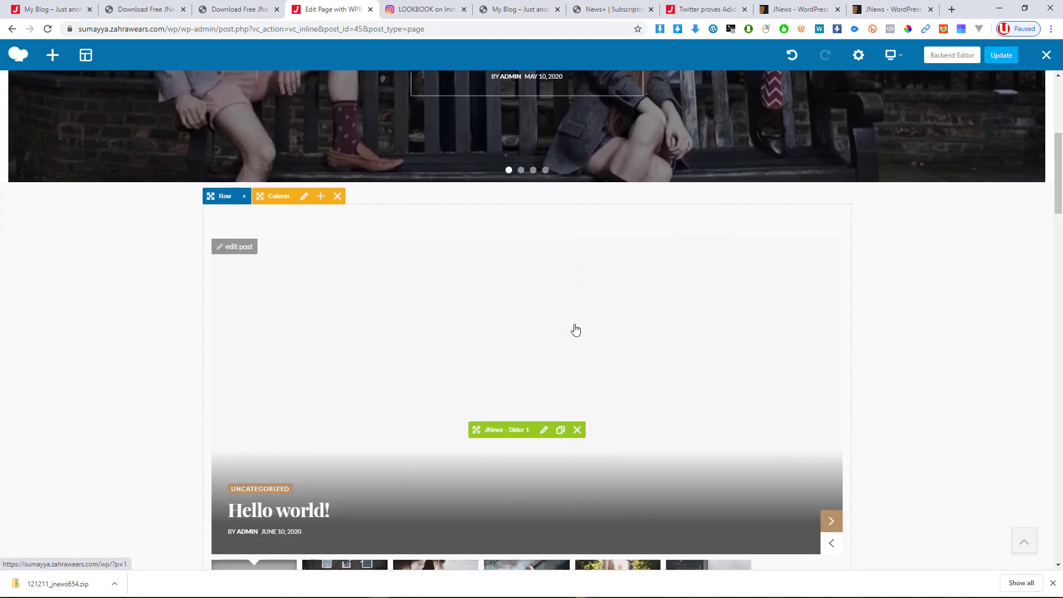
pyautogui.scroll(-3, 576, 331)
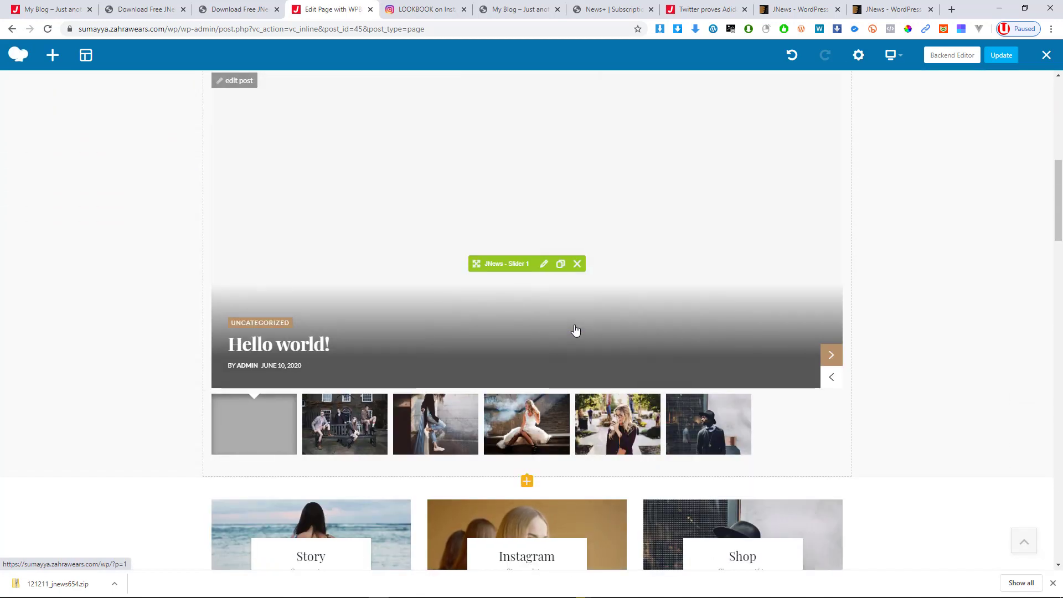
pyautogui.scroll(3, 576, 331)
pyautogui.scroll(-2, 575, 324)
pyautogui.scroll(2, 574, 324)
pyautogui.scroll(2, 574, 324)
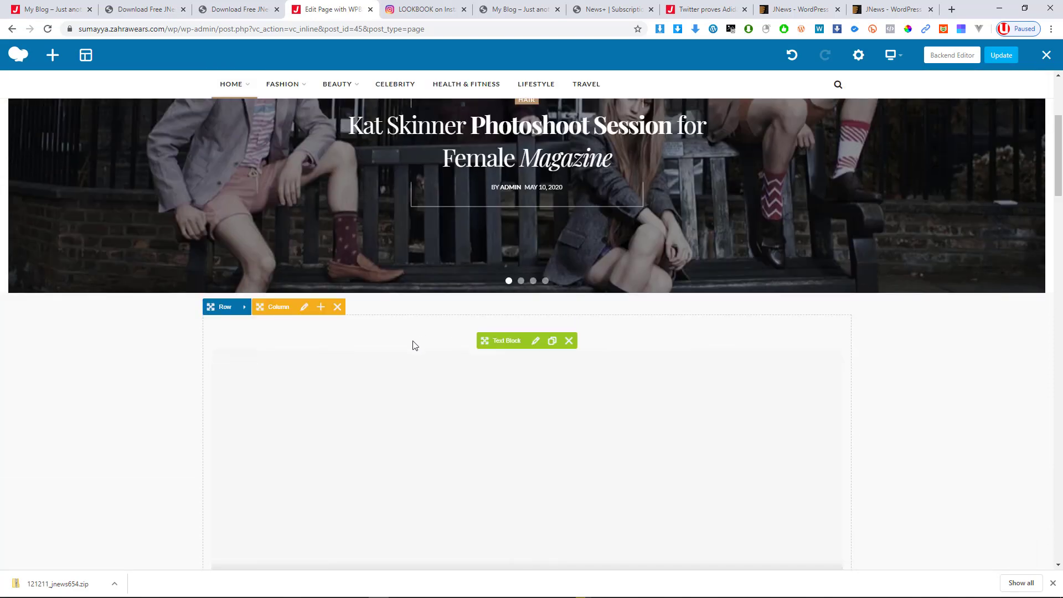
pyautogui.scroll(-5, 408, 363)
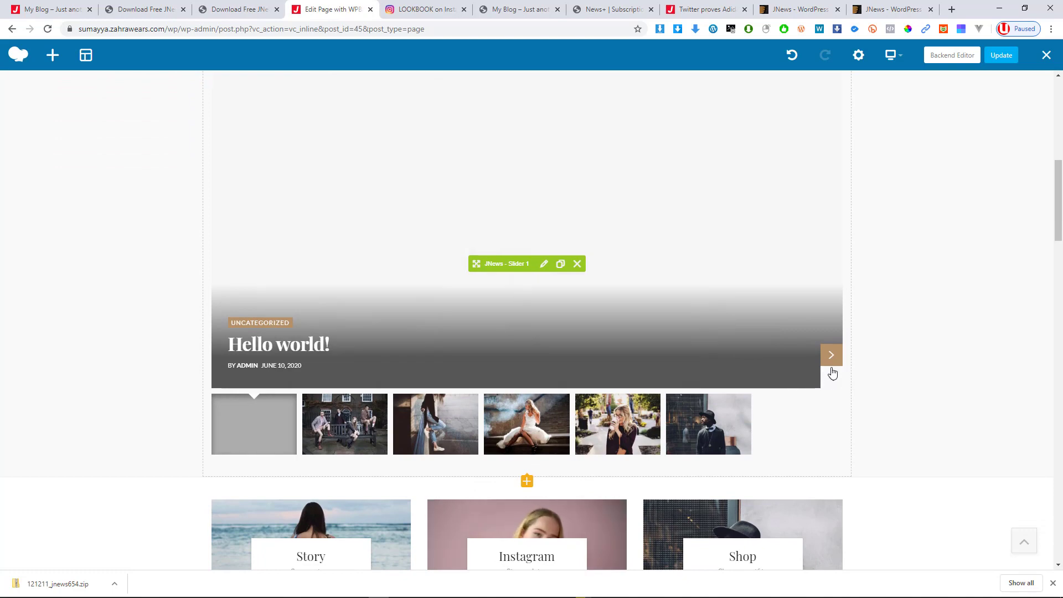
pyautogui.click(833, 373)
pyautogui.click(833, 373)
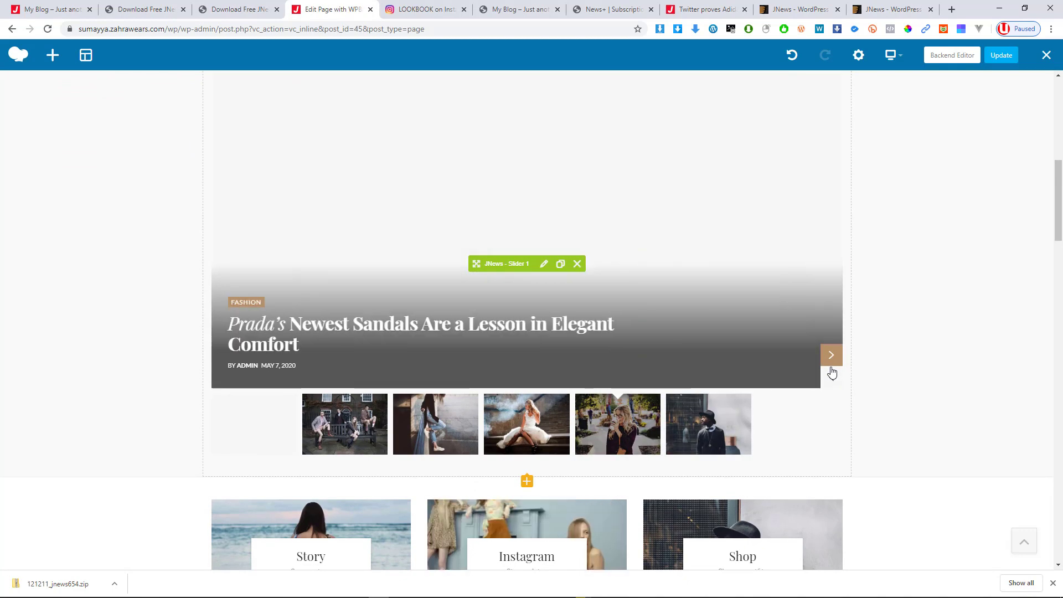
pyautogui.click(832, 373)
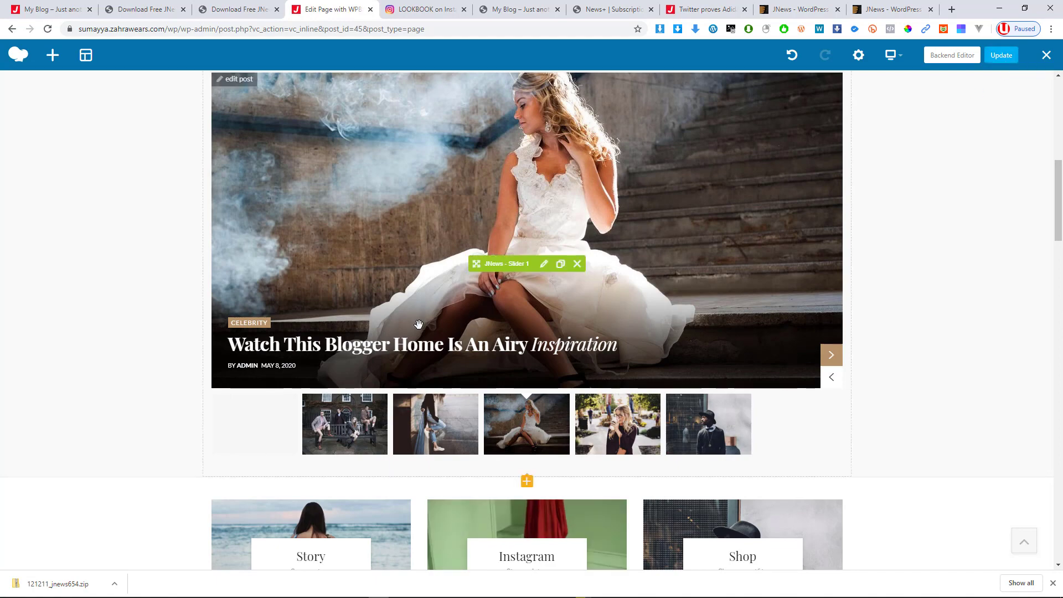
# Step: Browse the element library for the row with the Story, Instagram and Shop blocks, and close it without adding anything
pyautogui.scroll(-2, 467, 404)
pyautogui.scroll(-1, 526, 330)
pyautogui.scroll(-2, 526, 331)
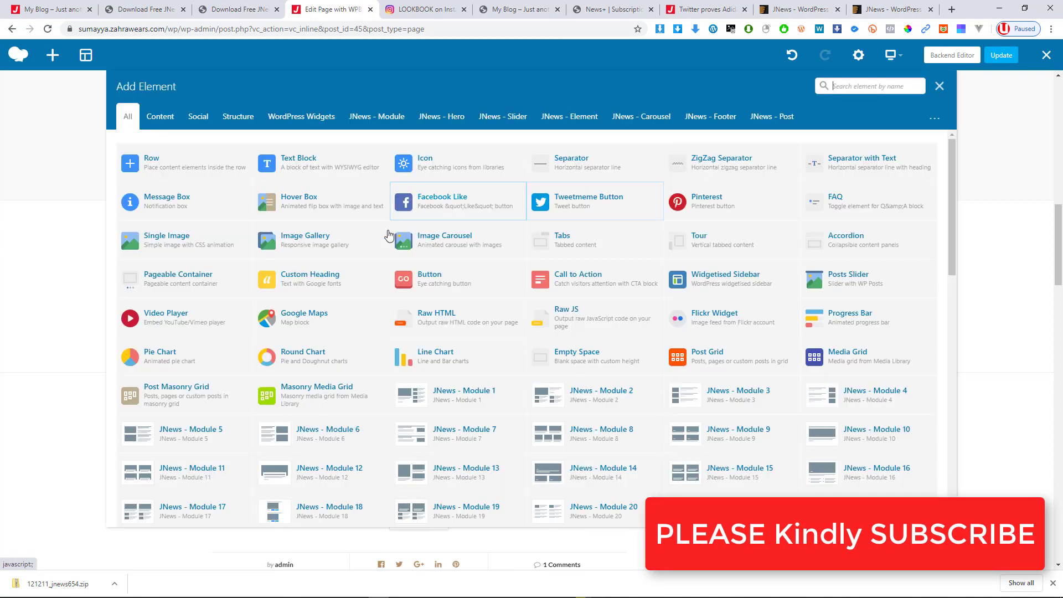
pyautogui.click(527, 376)
pyautogui.scroll(-2, 454, 327)
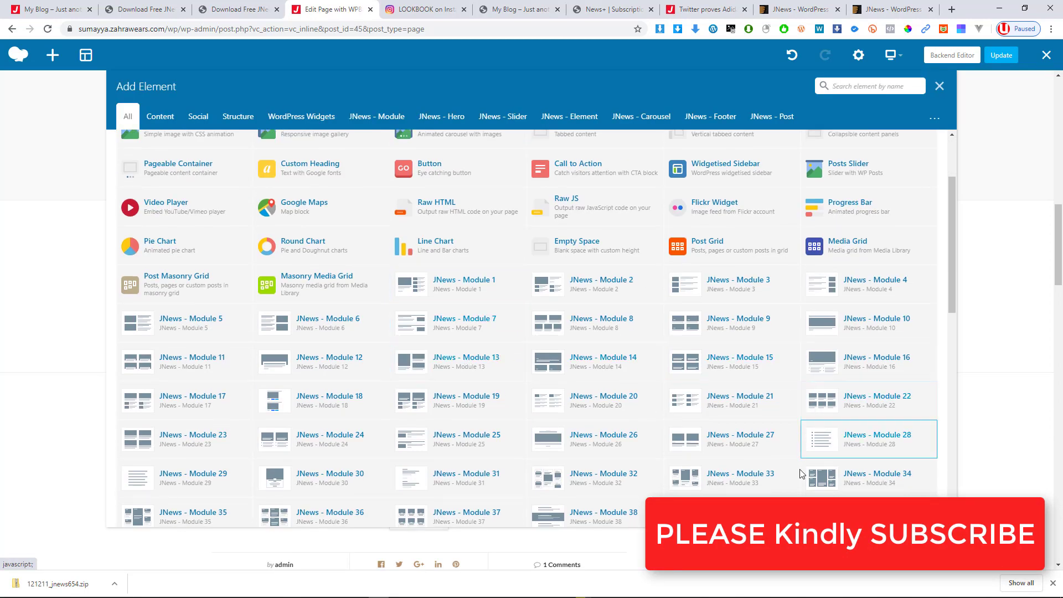
pyautogui.scroll(-6, 434, 409)
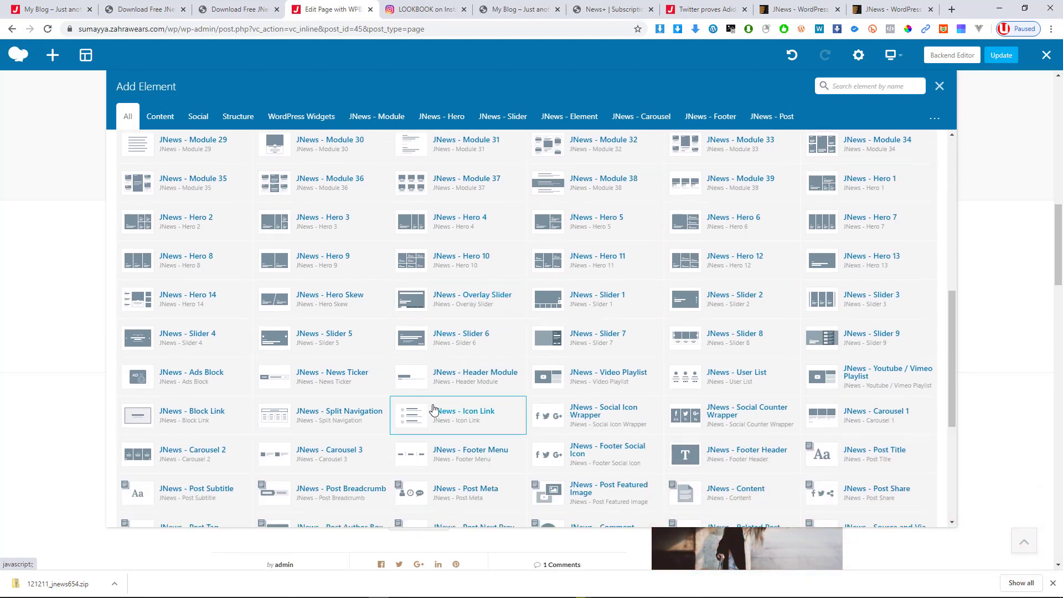
pyautogui.scroll(-4, 434, 410)
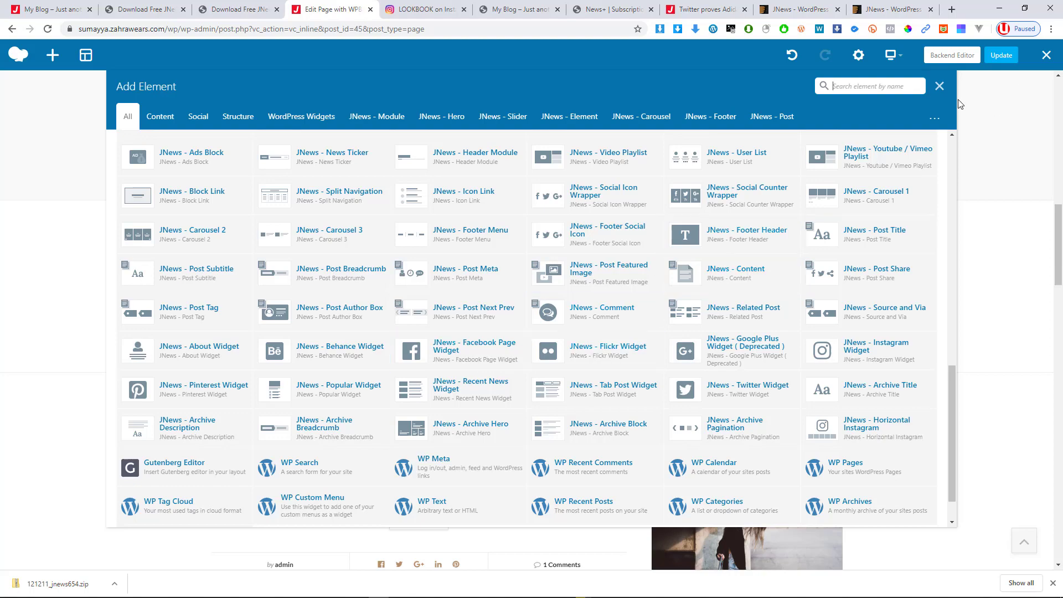
pyautogui.click(940, 87)
# Step: Open the settings of the Module 27 post block and review its header filter, content filter and content setting options
pyautogui.scroll(-6, 451, 308)
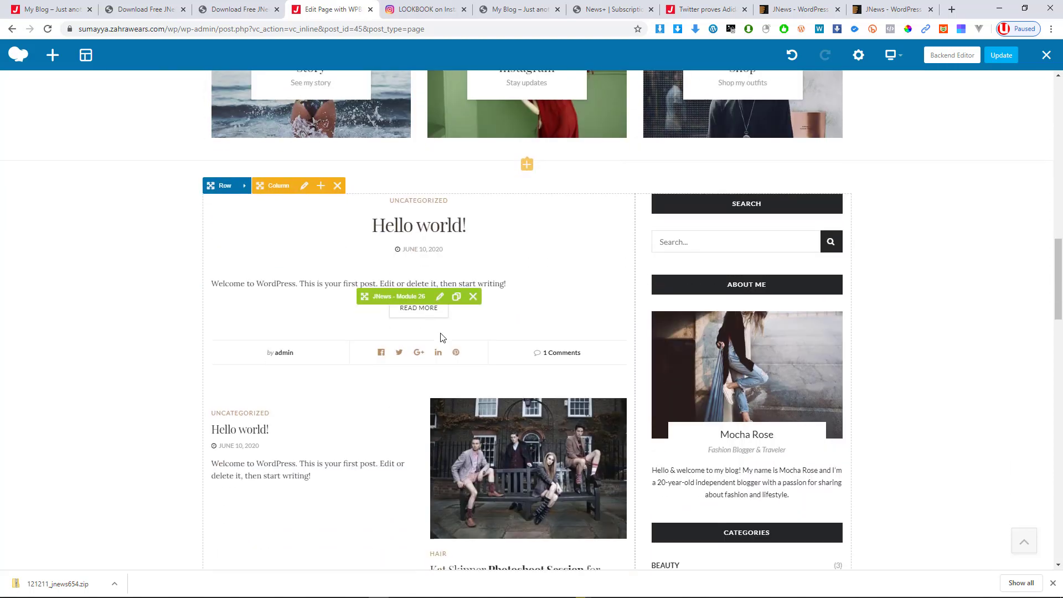
pyautogui.scroll(-3, 465, 355)
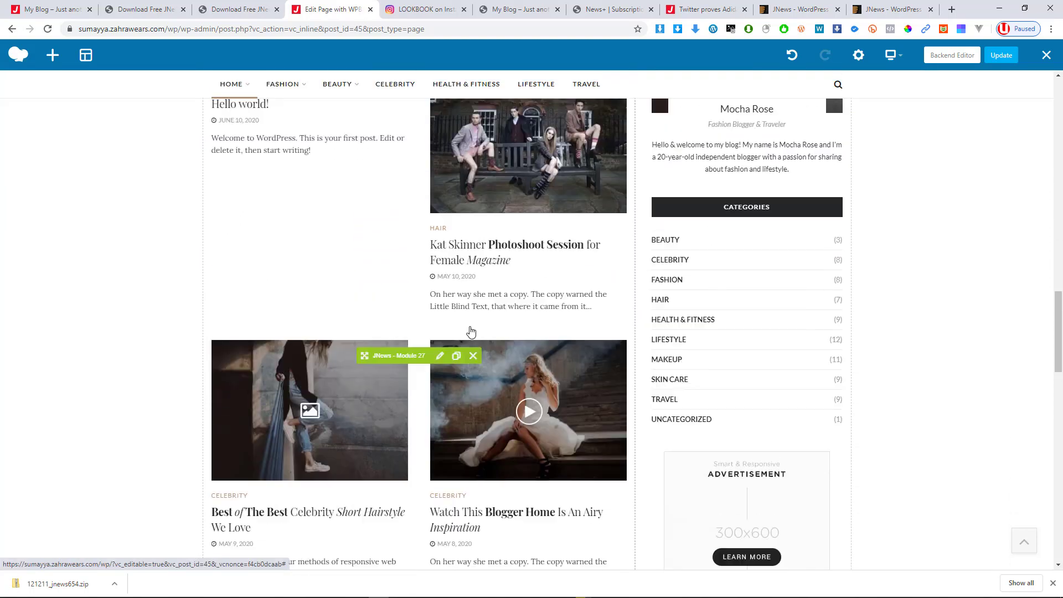
pyautogui.scroll(5, 460, 299)
pyautogui.scroll(-3, 388, 388)
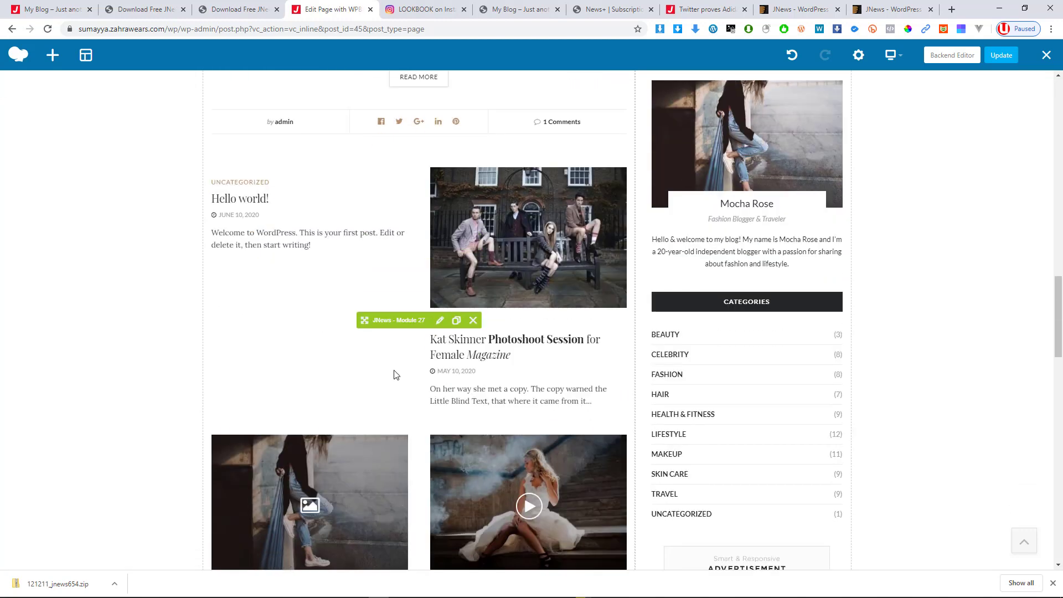
pyautogui.click(441, 321)
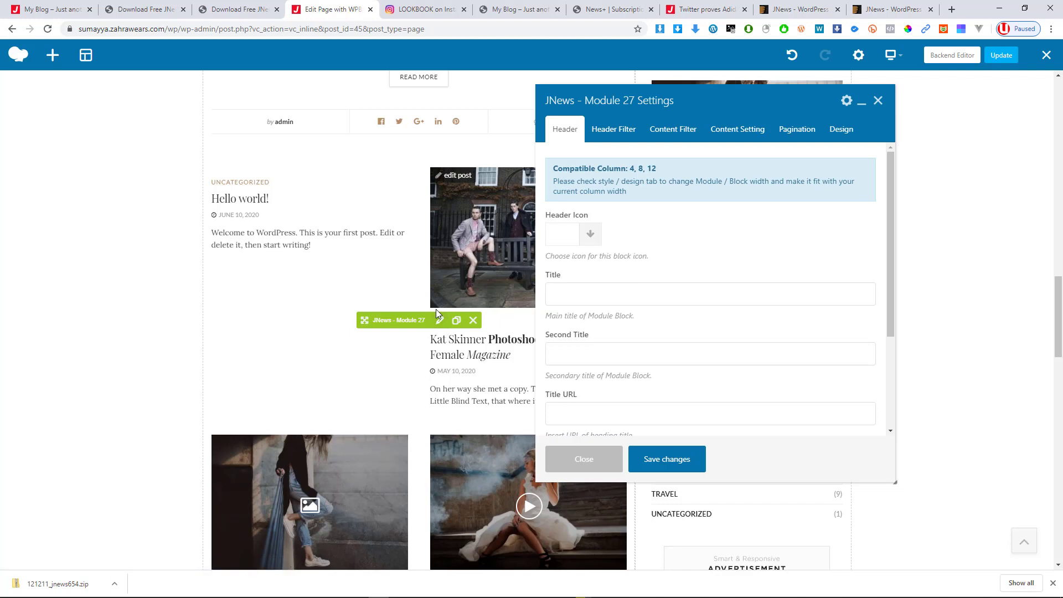
pyautogui.click(611, 134)
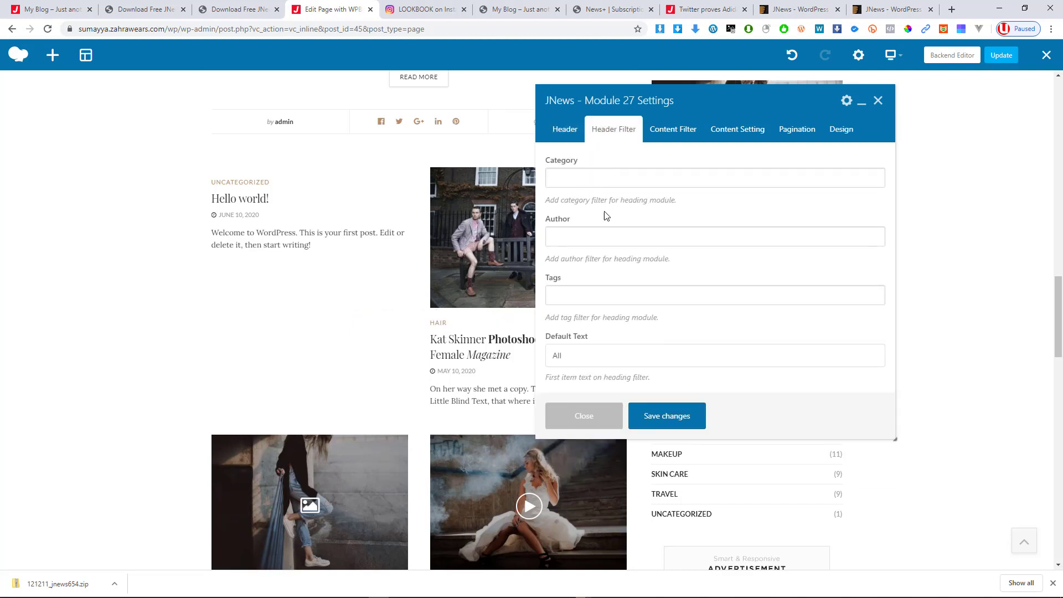
pyautogui.click(708, 139)
pyautogui.click(692, 135)
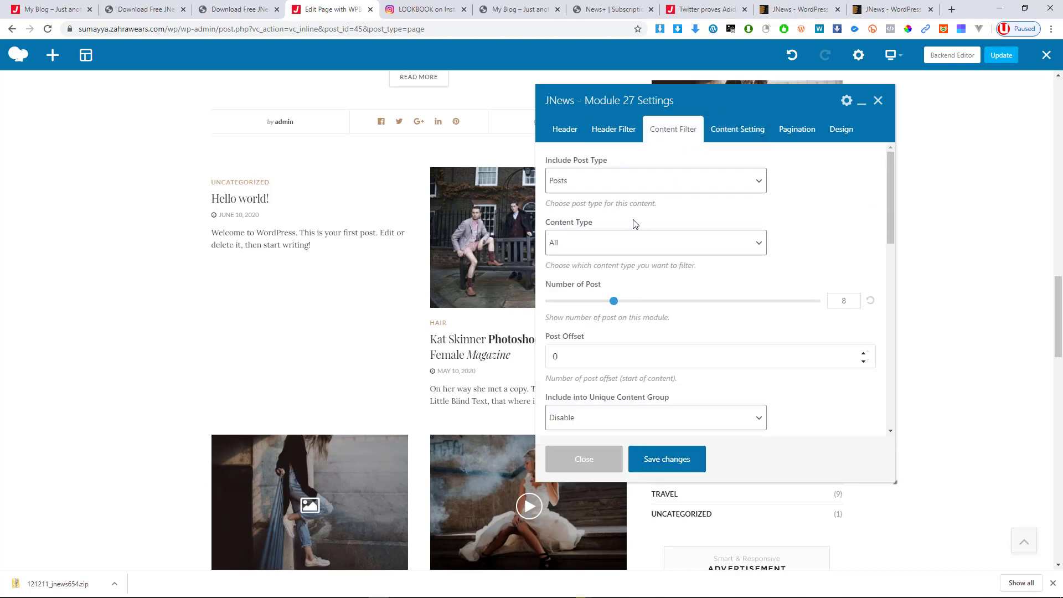
pyautogui.scroll(-4, 632, 206)
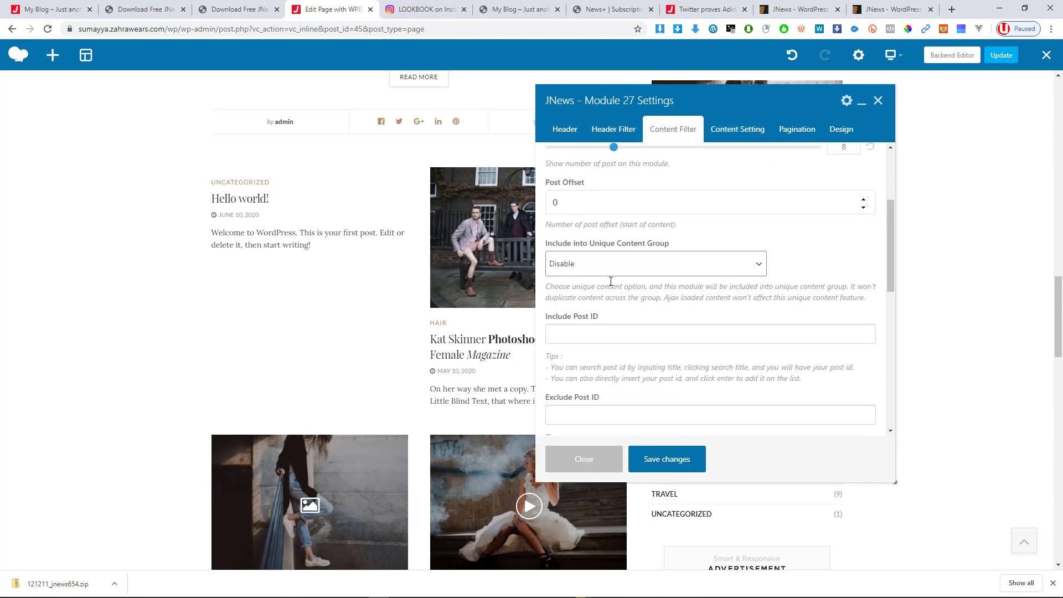
pyautogui.scroll(-3, 613, 283)
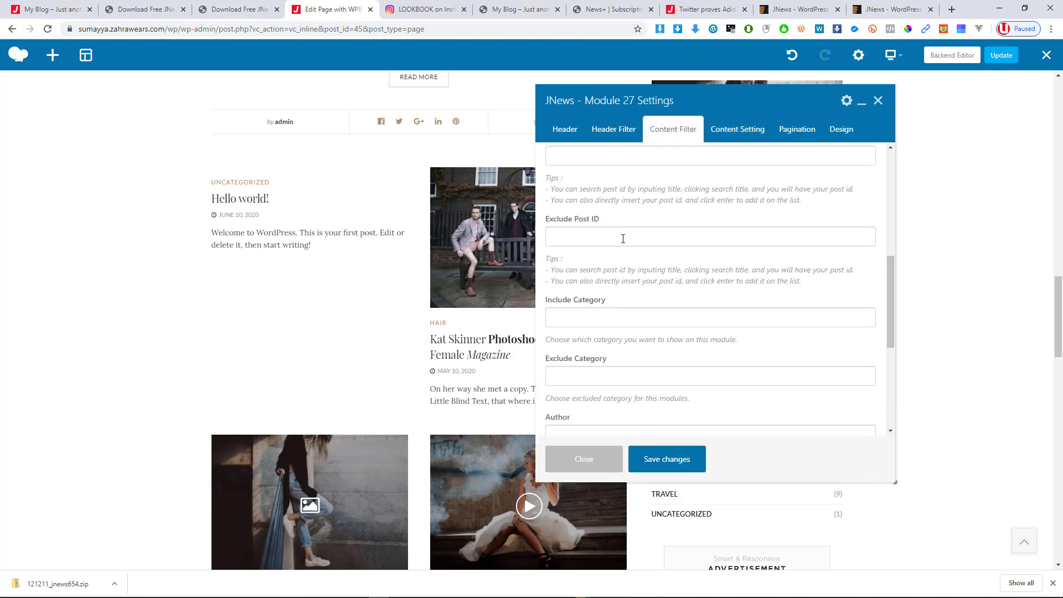
pyautogui.click(749, 139)
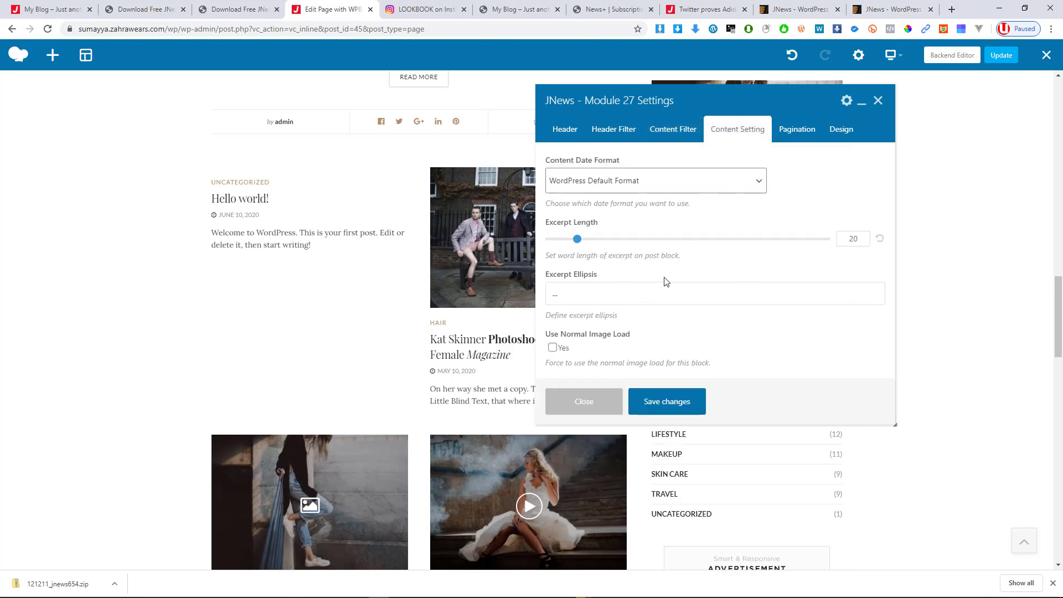
pyautogui.click(597, 176)
# Step: Try the Auto Load on Scroll pagination mode for Module 27, and close the block's settings without saving
pyautogui.click(797, 136)
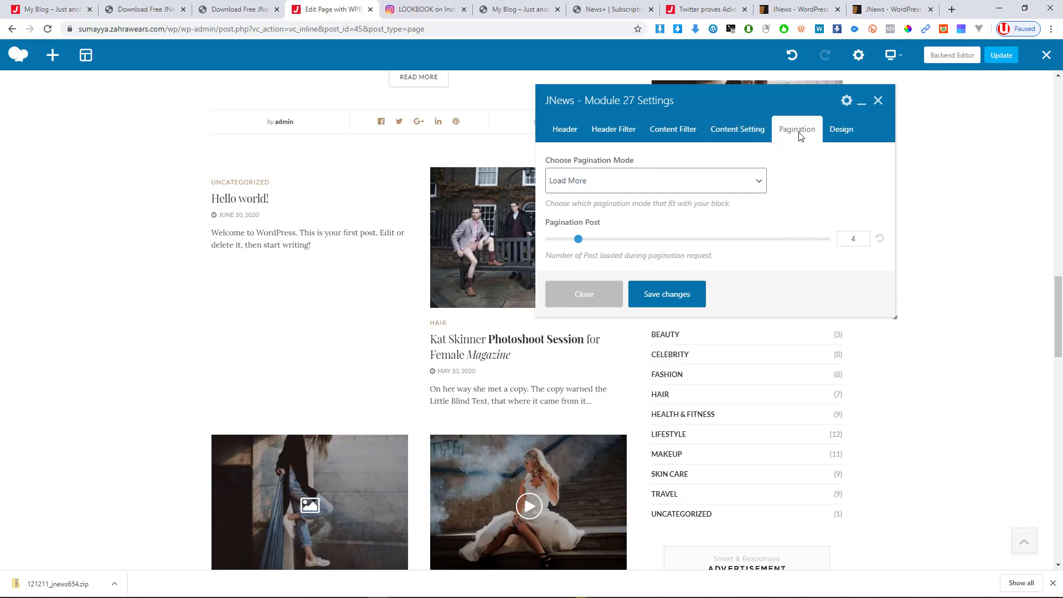
pyautogui.click(628, 188)
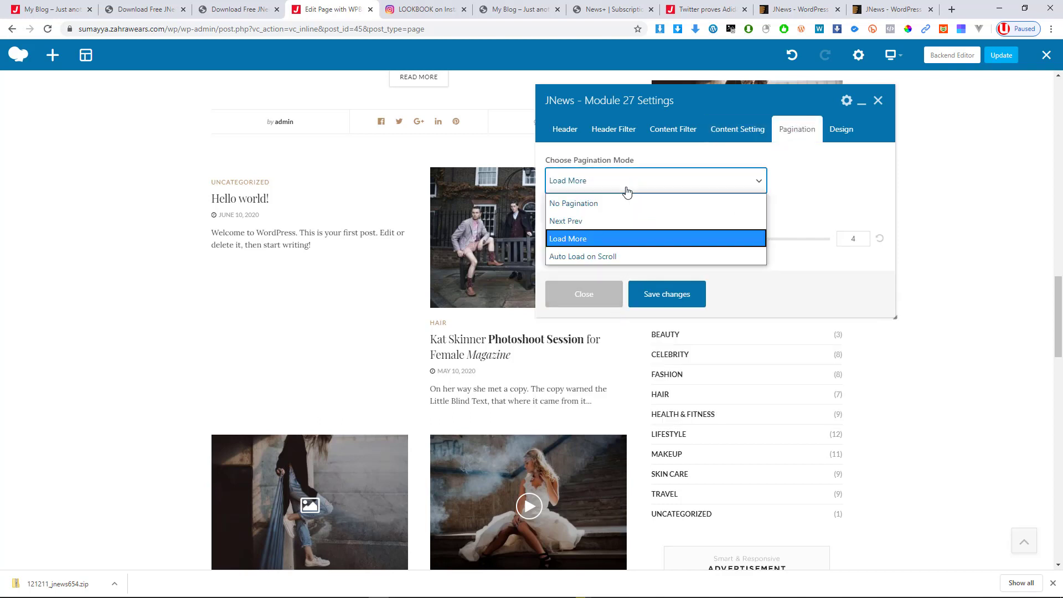
pyautogui.click(627, 191)
pyautogui.click(627, 190)
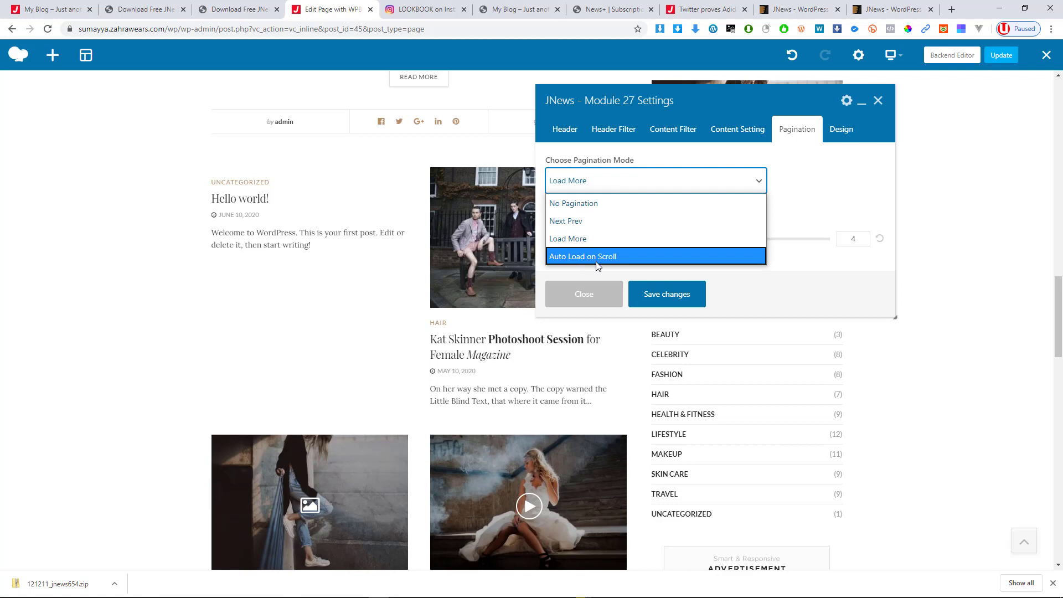
pyautogui.click(597, 258)
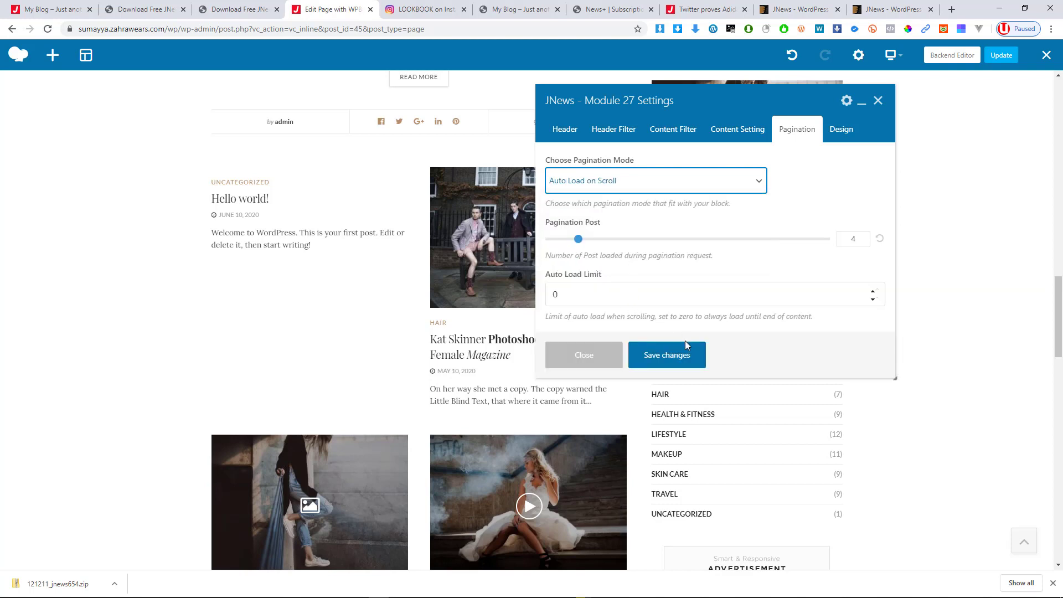
pyautogui.click(851, 134)
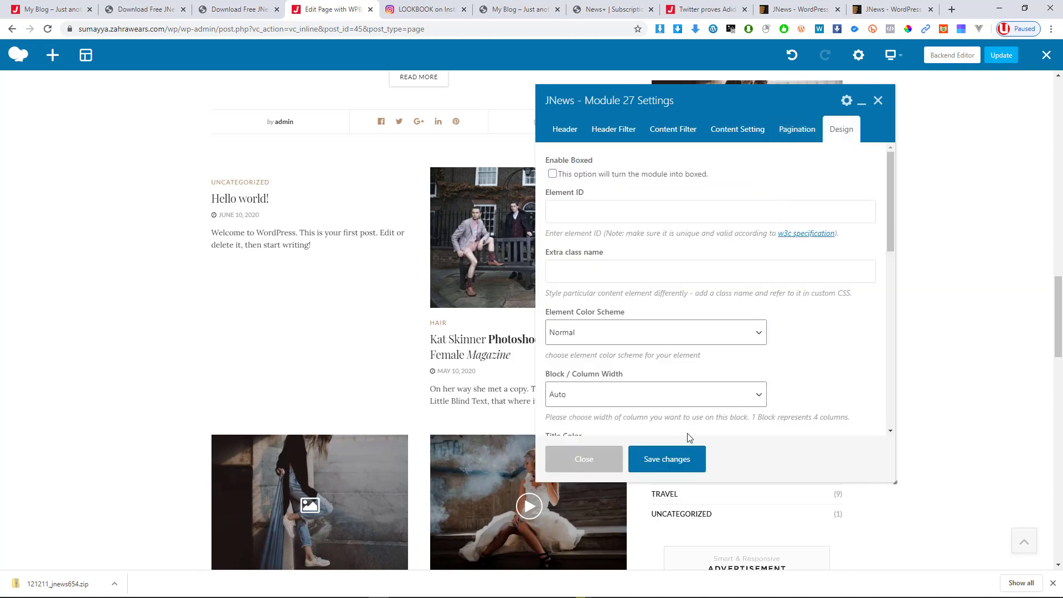
pyautogui.click(590, 471)
# Step: Examine the rest of the homepage layout, from the post grid and sidebar down to the Instagram feed and footer
pyautogui.scroll(-10, 304, 373)
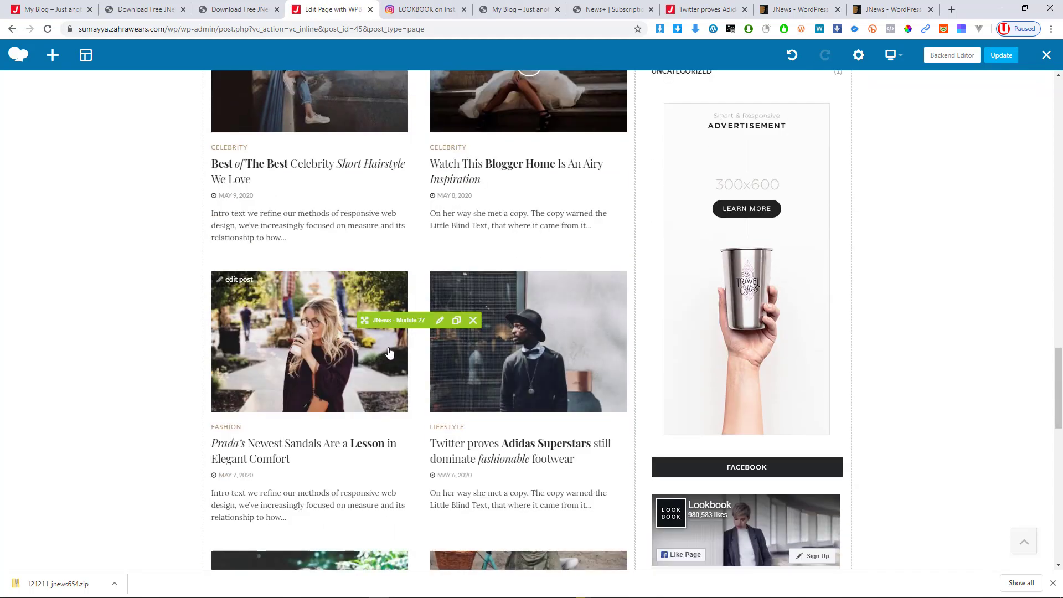
pyautogui.scroll(-9, 389, 352)
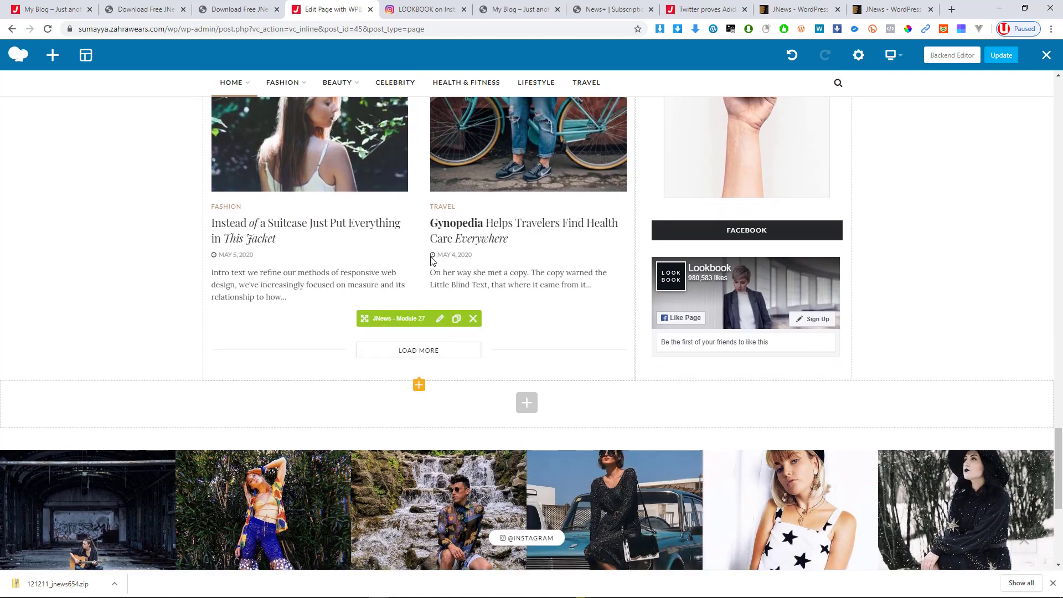
pyautogui.scroll(-4, 432, 261)
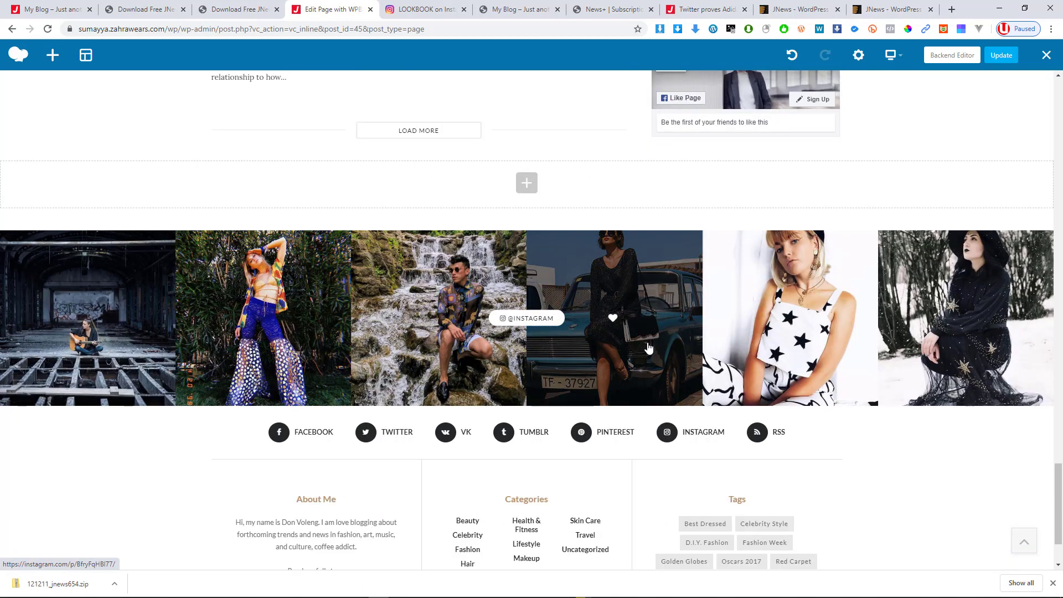
pyautogui.scroll(7, 366, 304)
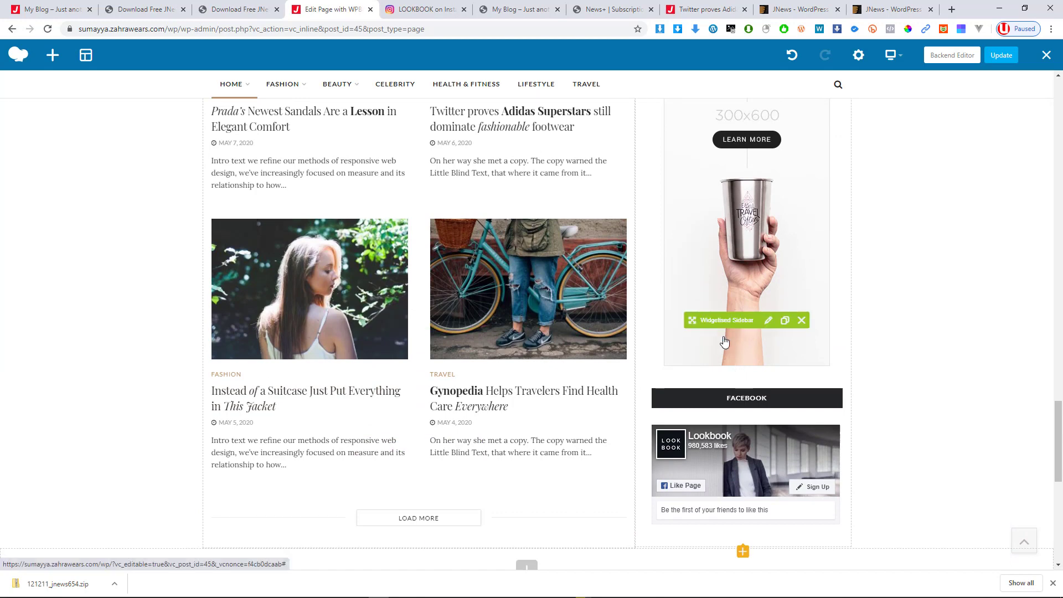
pyautogui.scroll(2, 725, 342)
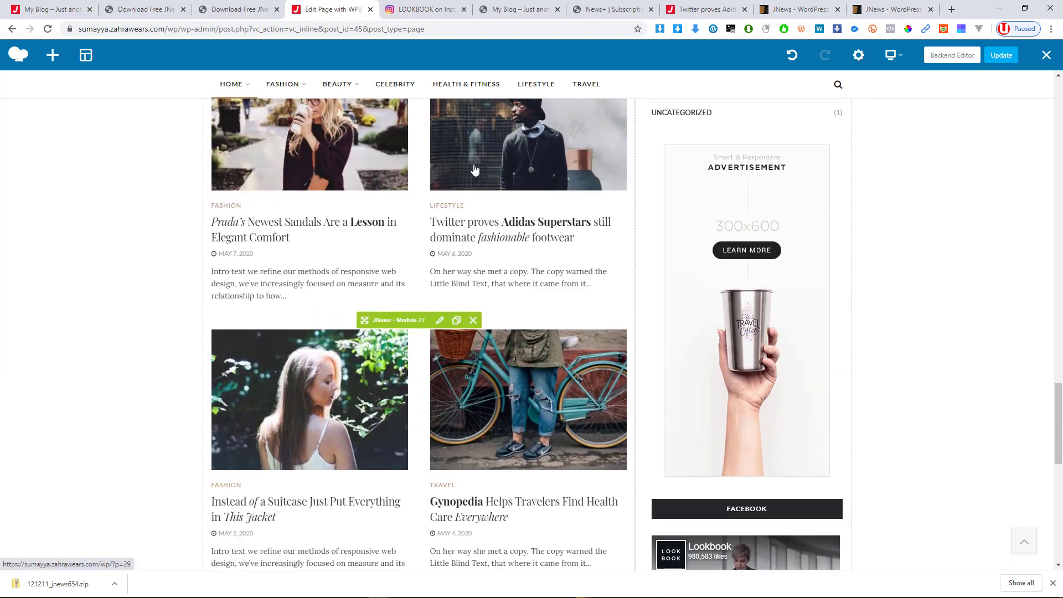
pyautogui.scroll(1, 662, 270)
pyautogui.scroll(-1, 689, 266)
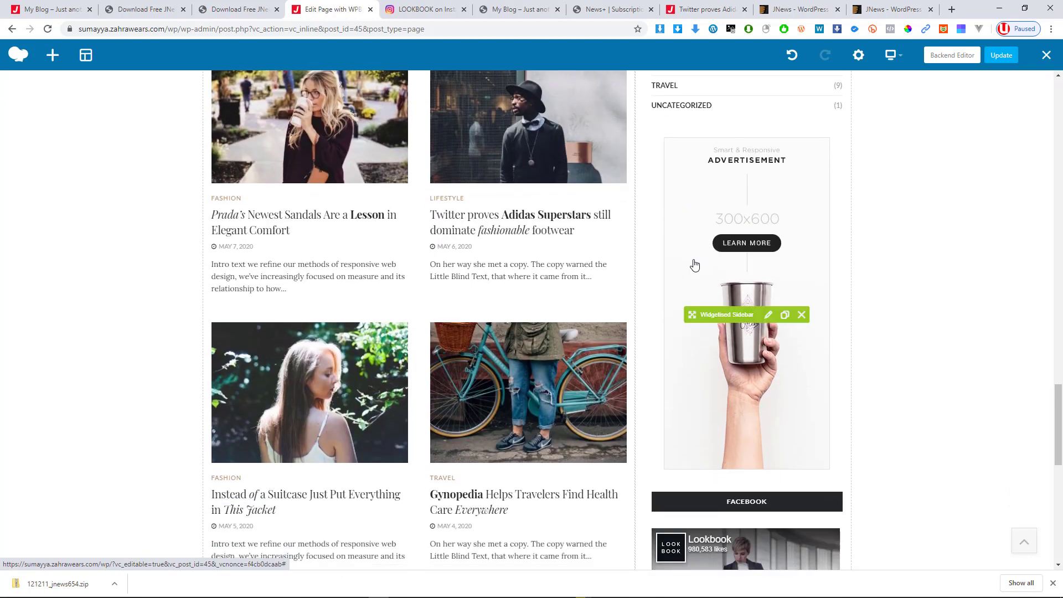
# Step: Inspect the settings of the Widgetised Sidebar element beside the post grid, and close them without changes
pyautogui.scroll(-2, 696, 264)
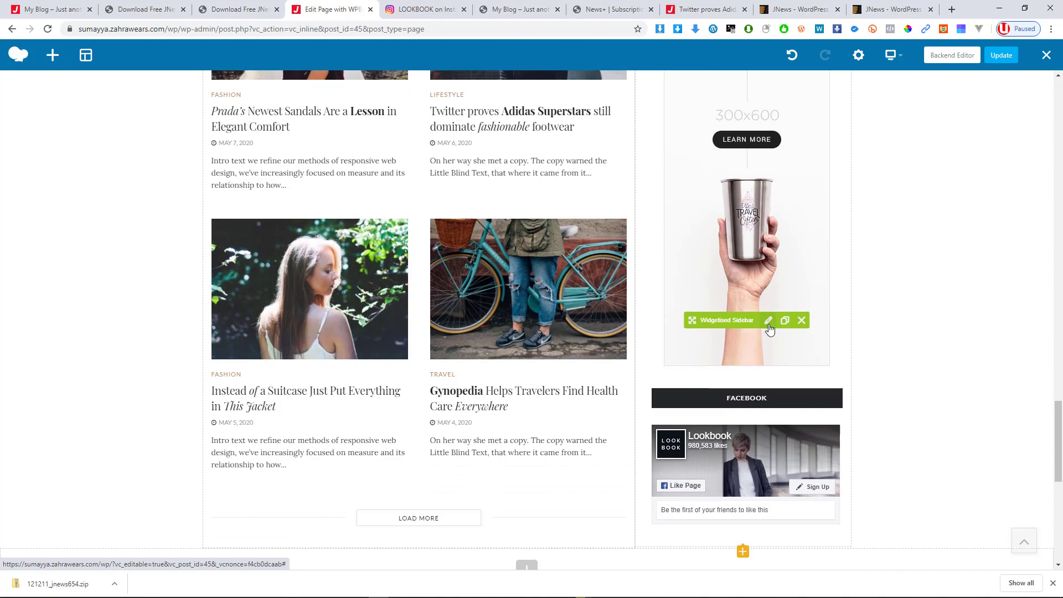
pyautogui.scroll(5, 775, 324)
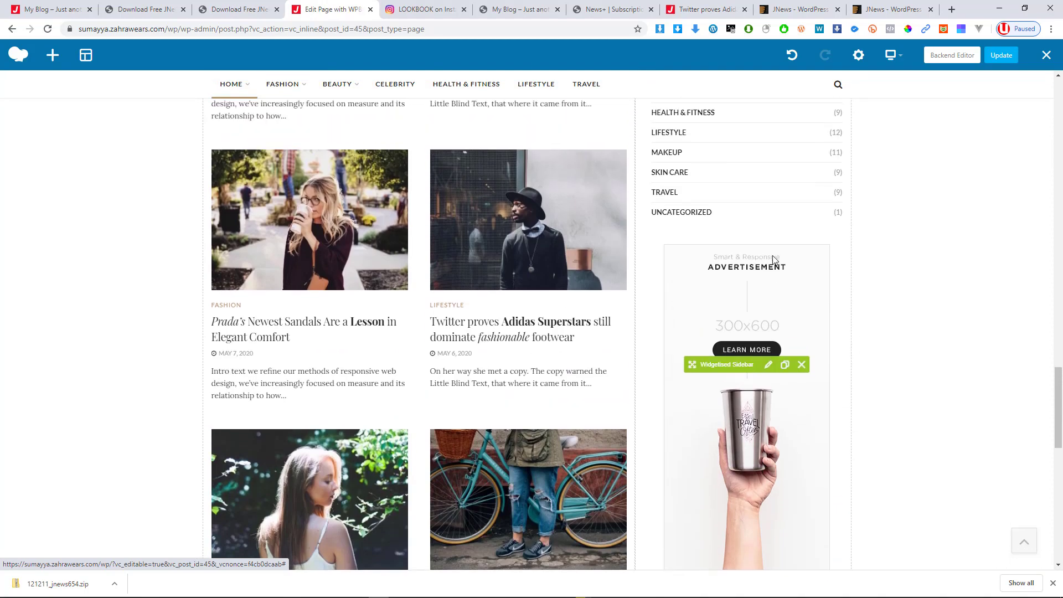
pyautogui.scroll(-1, 730, 332)
pyautogui.scroll(-2, 730, 331)
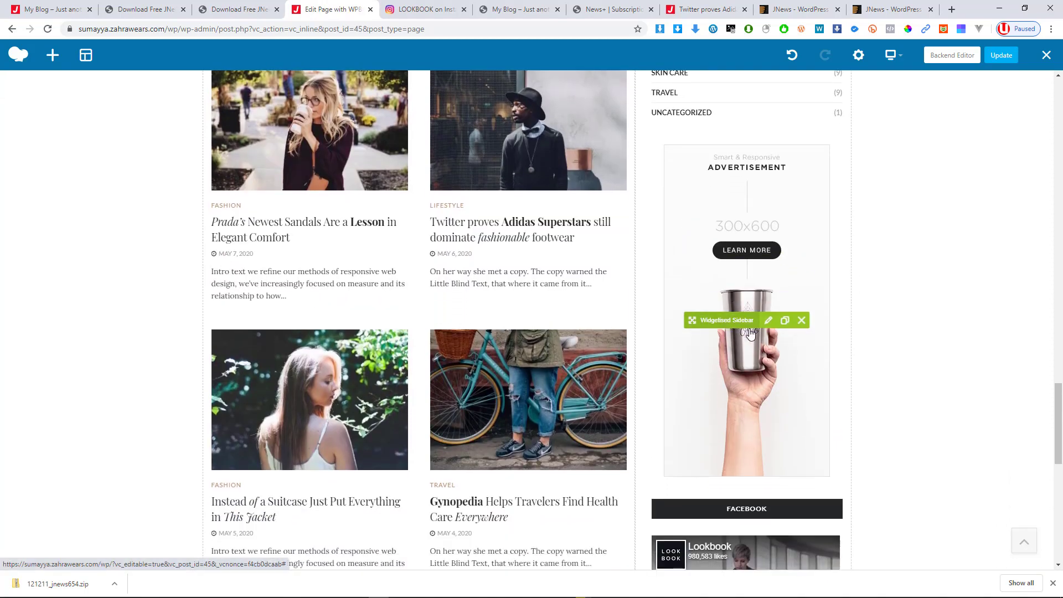
pyautogui.click(766, 322)
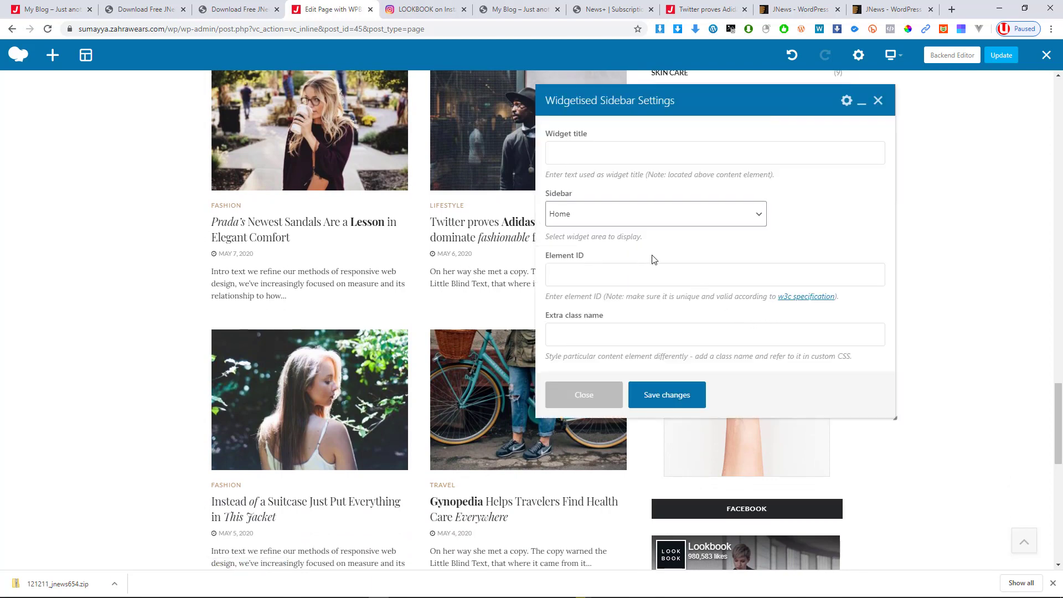
pyautogui.click(878, 100)
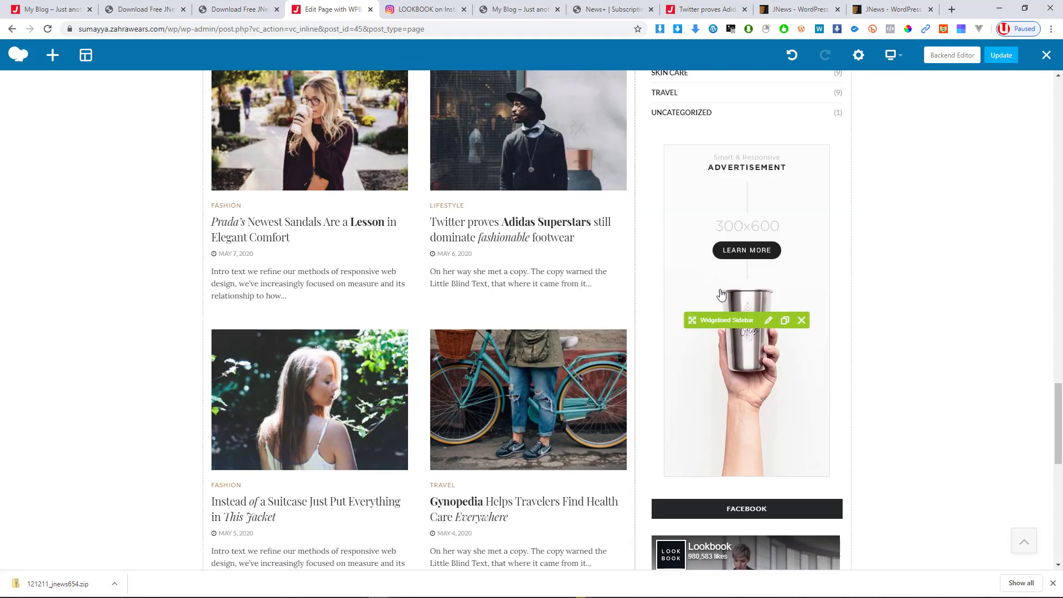
# Step: Review the upper homepage sections in the editor, including both sliders and the Story, Instagram and Shop blocks
pyautogui.scroll(8, 770, 271)
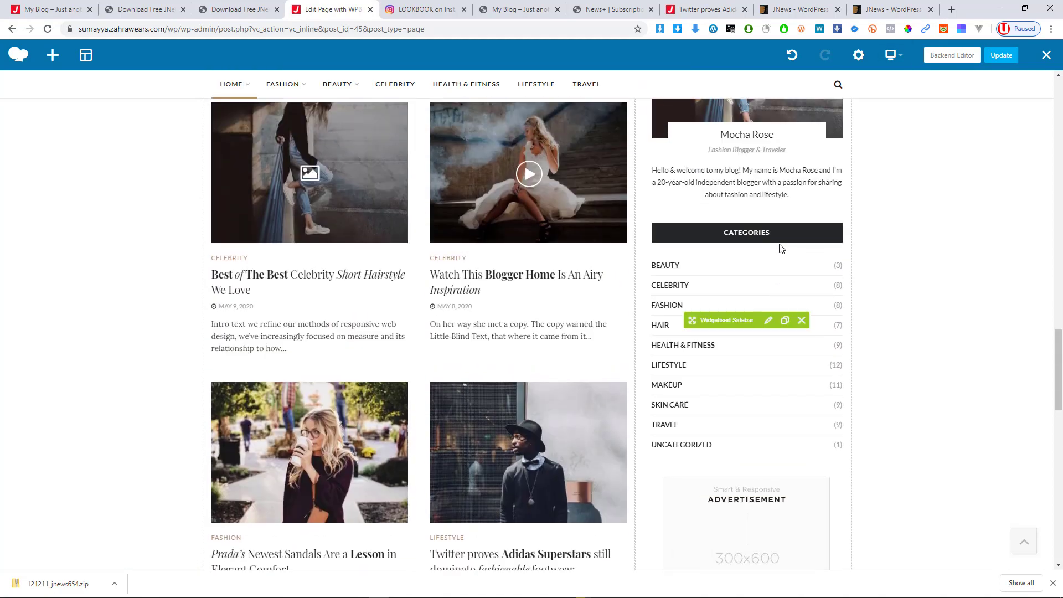
pyautogui.scroll(15, 779, 247)
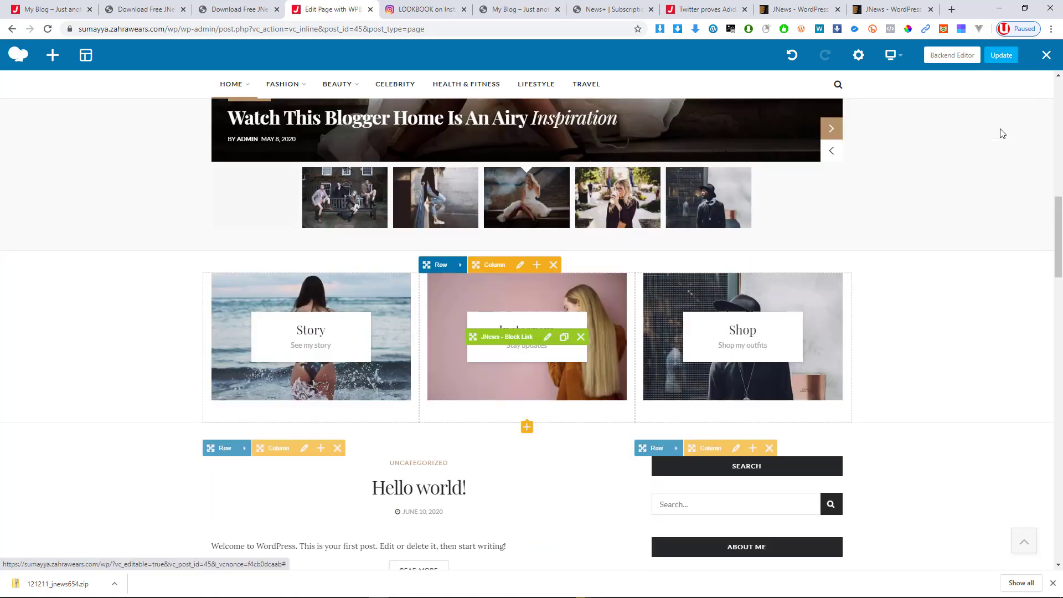
pyautogui.scroll(5, 484, 131)
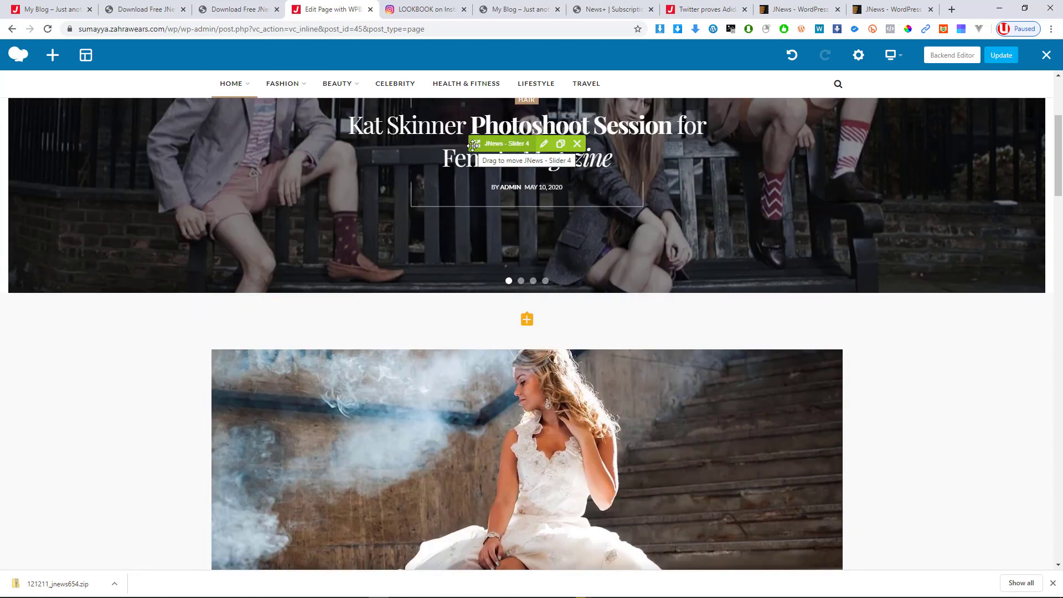
pyautogui.scroll(-3, 579, 253)
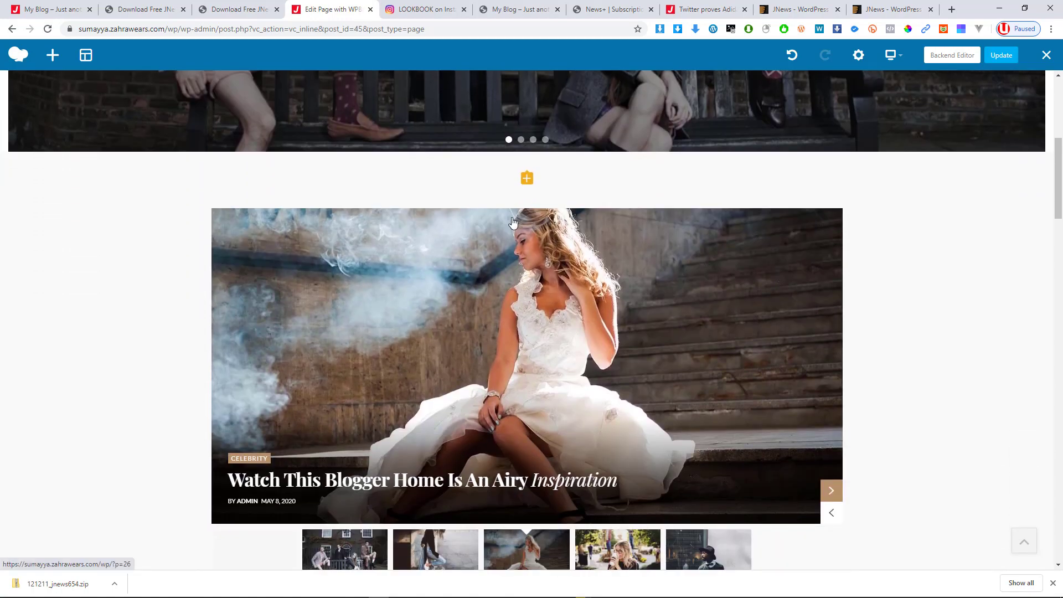
pyautogui.scroll(-3, 578, 253)
pyautogui.scroll(5, 380, 245)
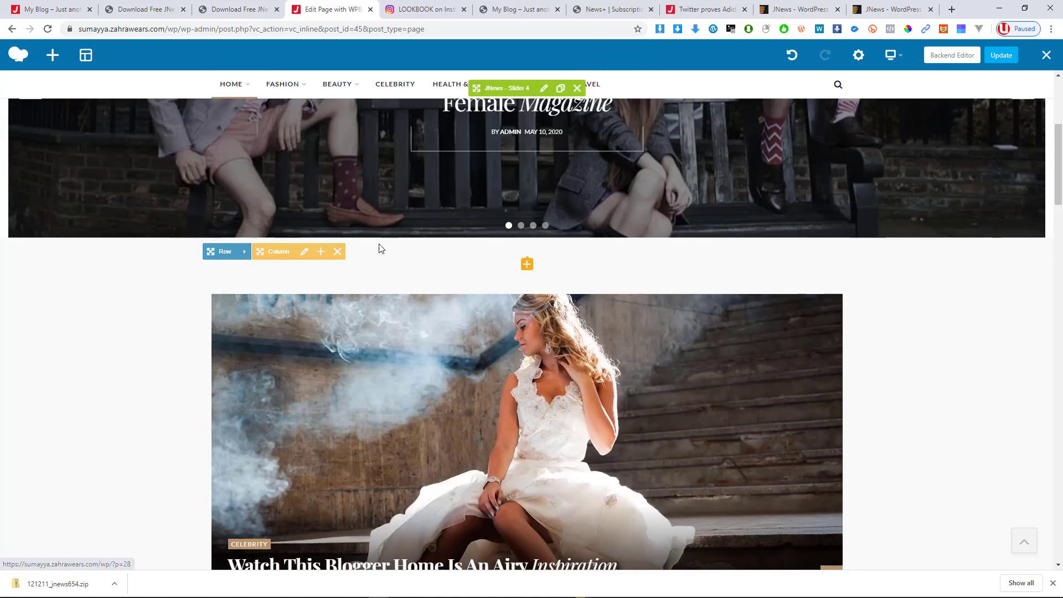
pyautogui.scroll(-4, 354, 252)
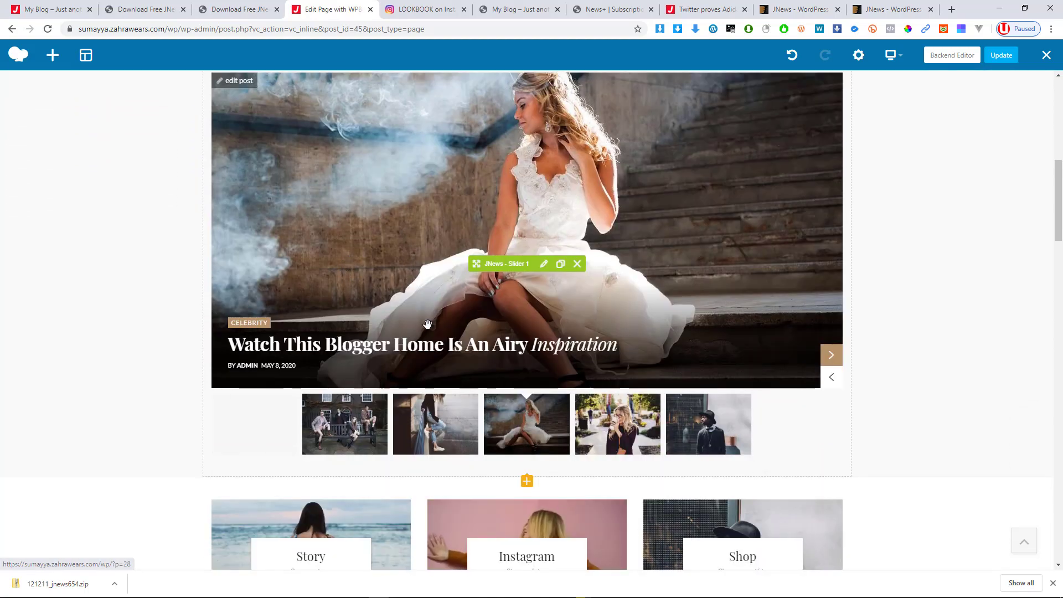
pyautogui.scroll(-3, 388, 277)
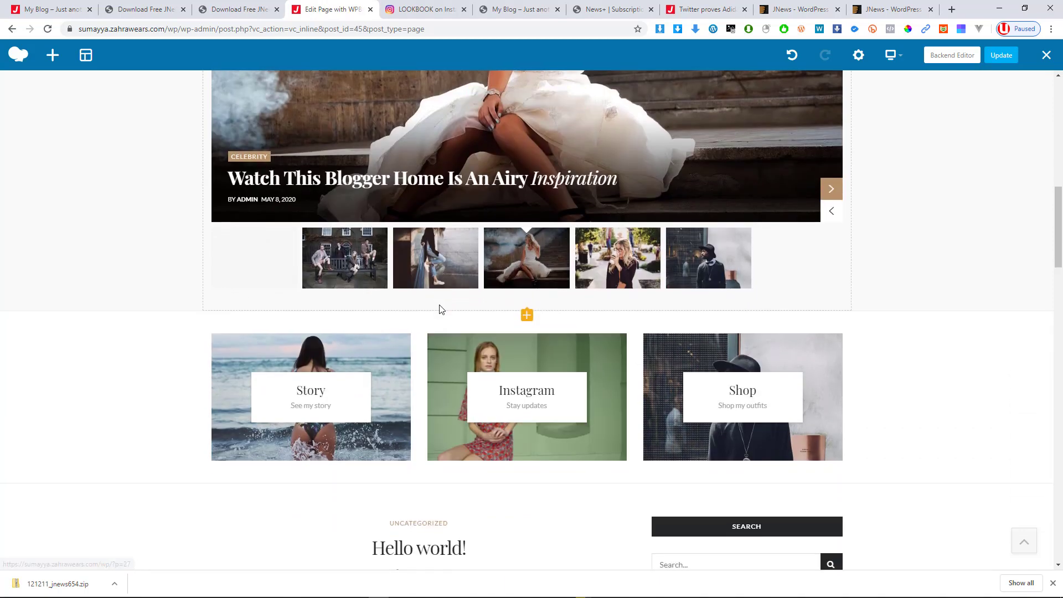
# Step: Exit the front-end page editor to the live homepage, discarding the unsaved changes
pyautogui.scroll(5, 440, 307)
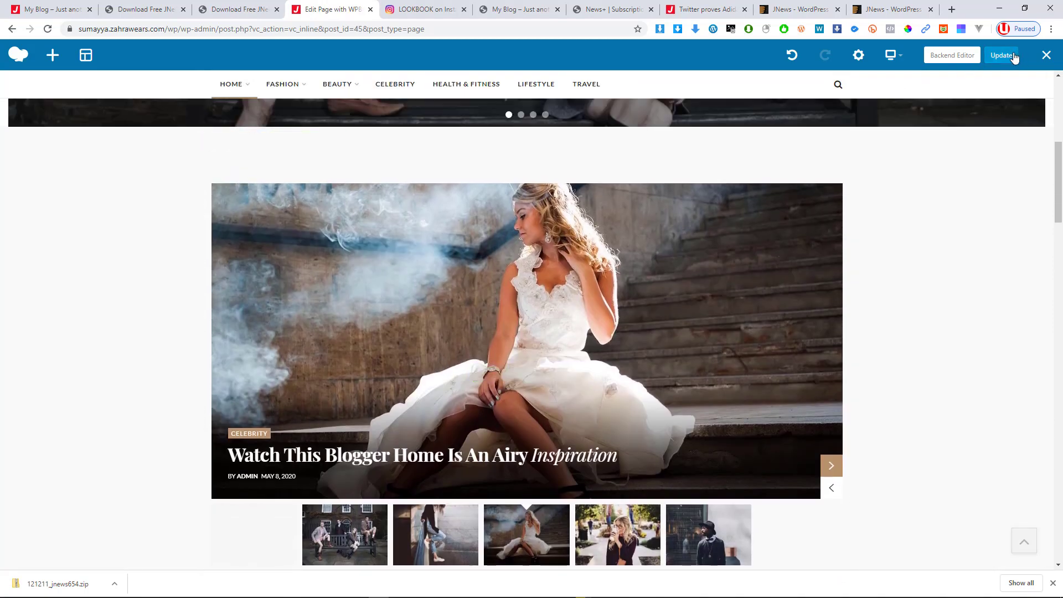
pyautogui.click(1046, 56)
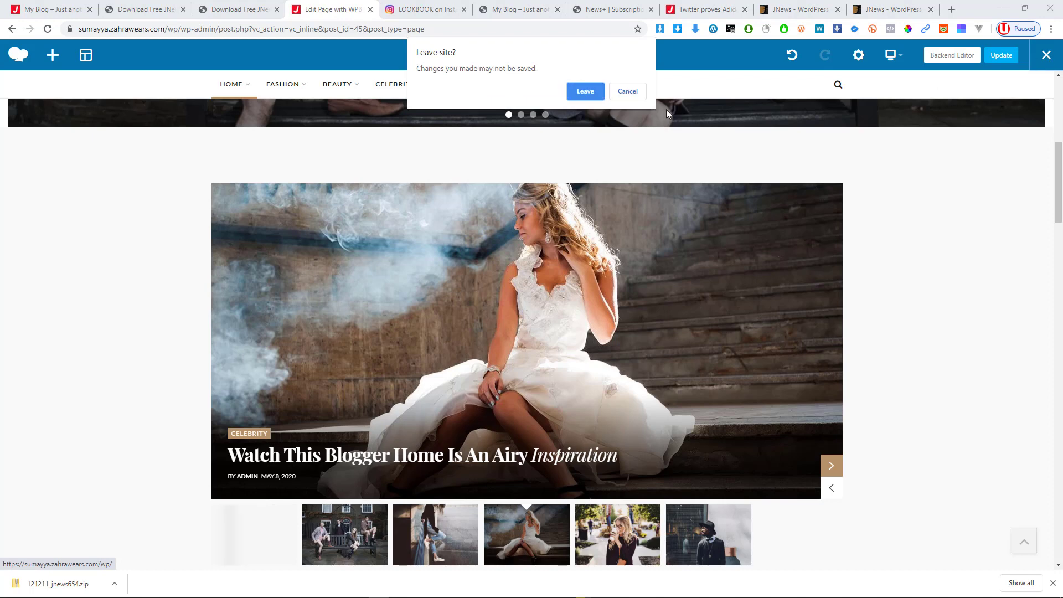
pyautogui.click(592, 92)
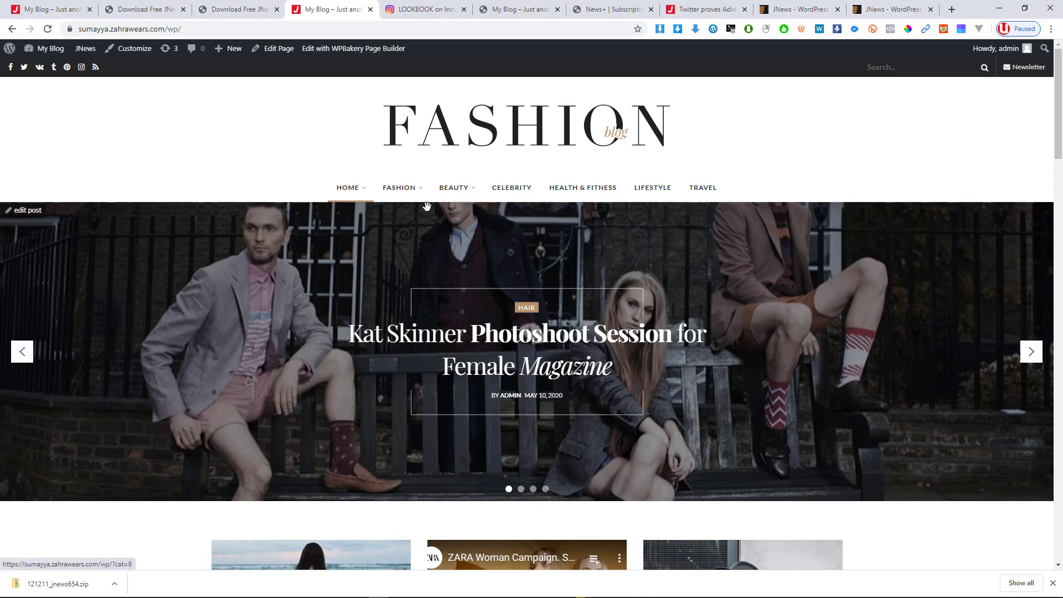
# Step: Review the live homepage from the top slider down through the post grid, sidebar and Instagram feed to the footer
pyautogui.scroll(-5, 351, 230)
pyautogui.scroll(-12, 351, 230)
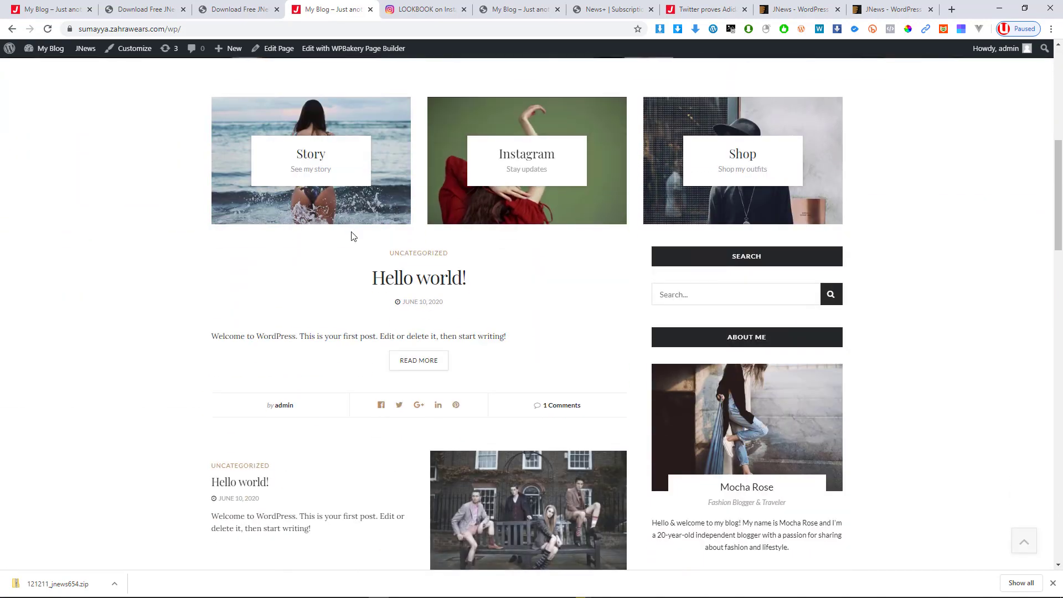
pyautogui.scroll(-15, 352, 237)
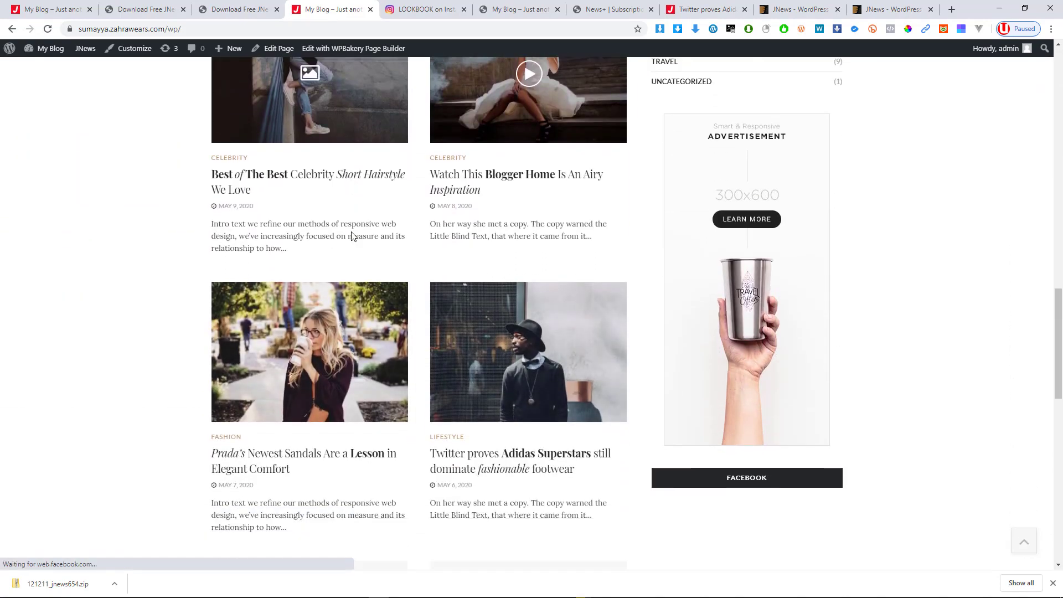
pyautogui.scroll(-1, 353, 237)
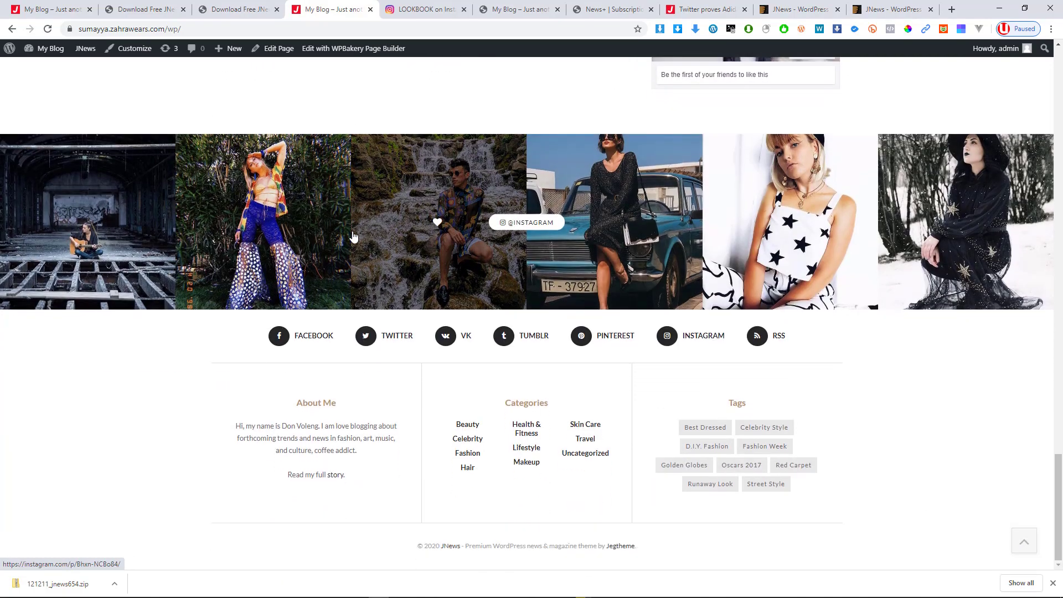
pyautogui.scroll(18, 450, 249)
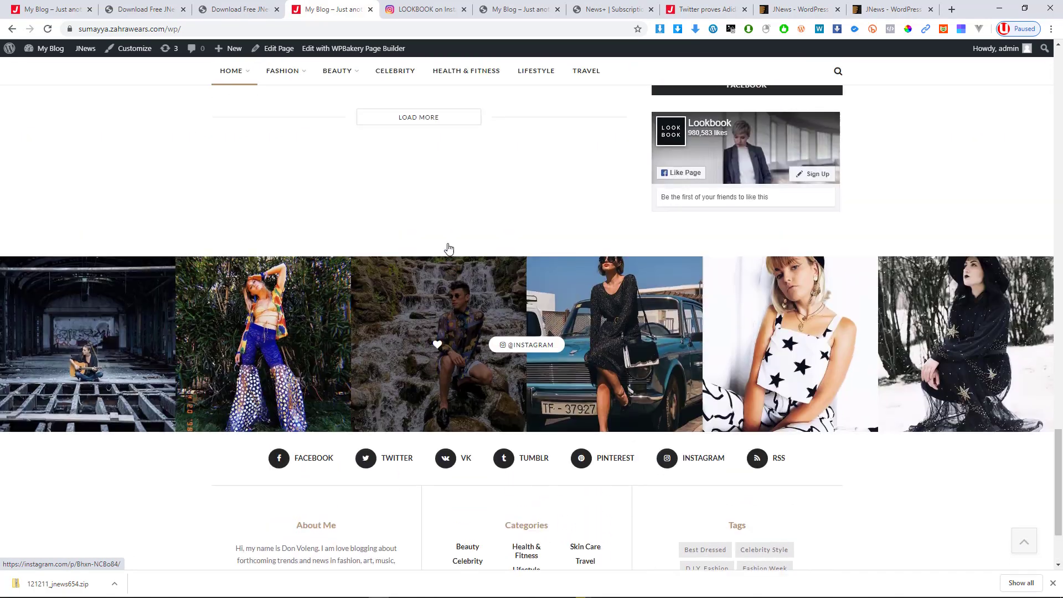
pyautogui.scroll(10, 453, 249)
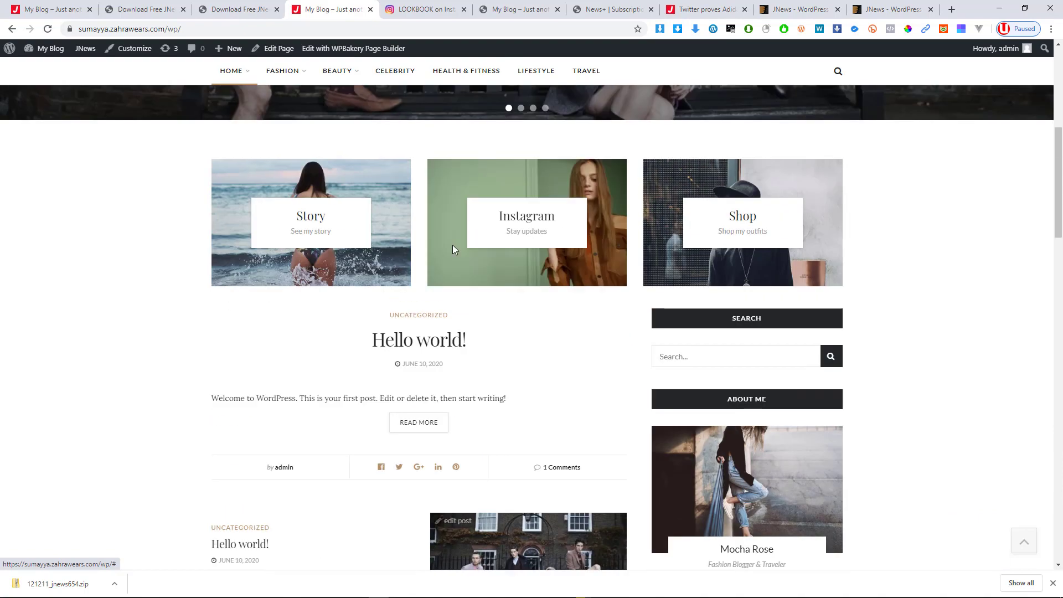
pyautogui.scroll(-5, 453, 247)
pyautogui.scroll(-3, 465, 275)
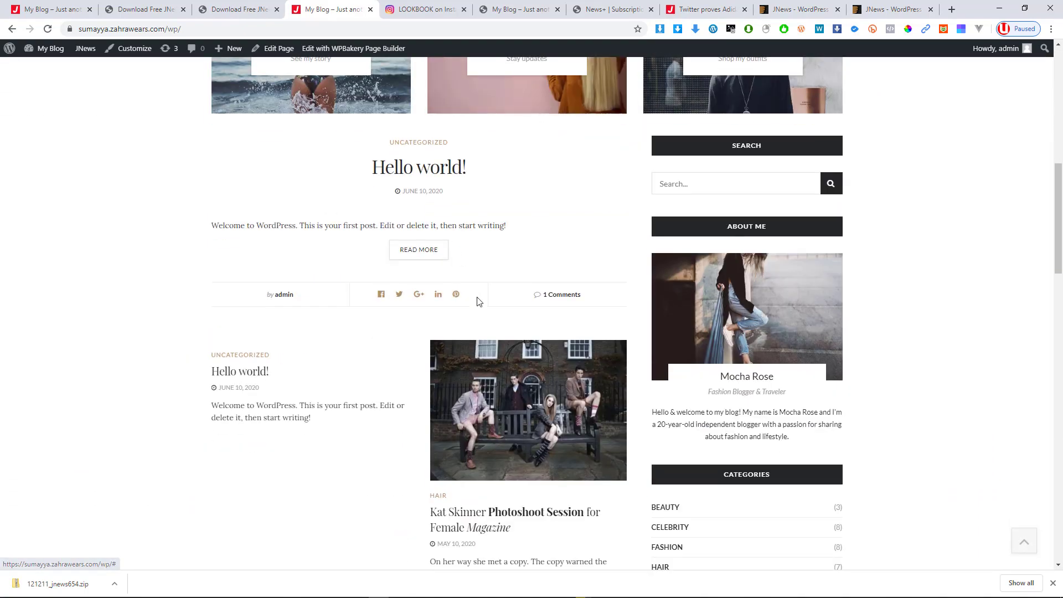
# Step: Open the Photoshoot Session post from the homepage grid and examine its header, article body and sidebar
pyautogui.click(515, 373)
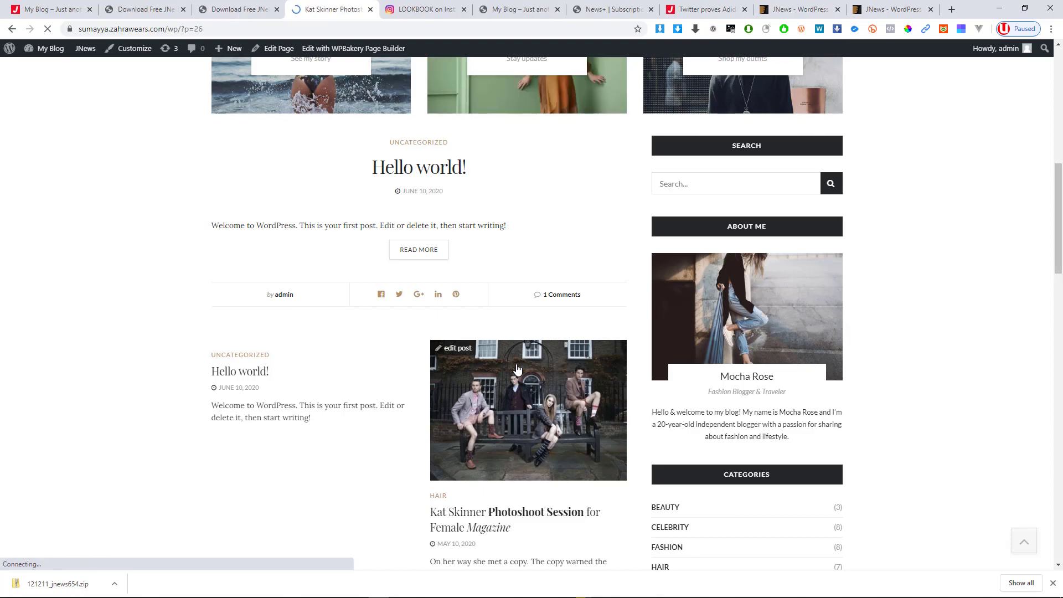
pyautogui.scroll(-15, 518, 370)
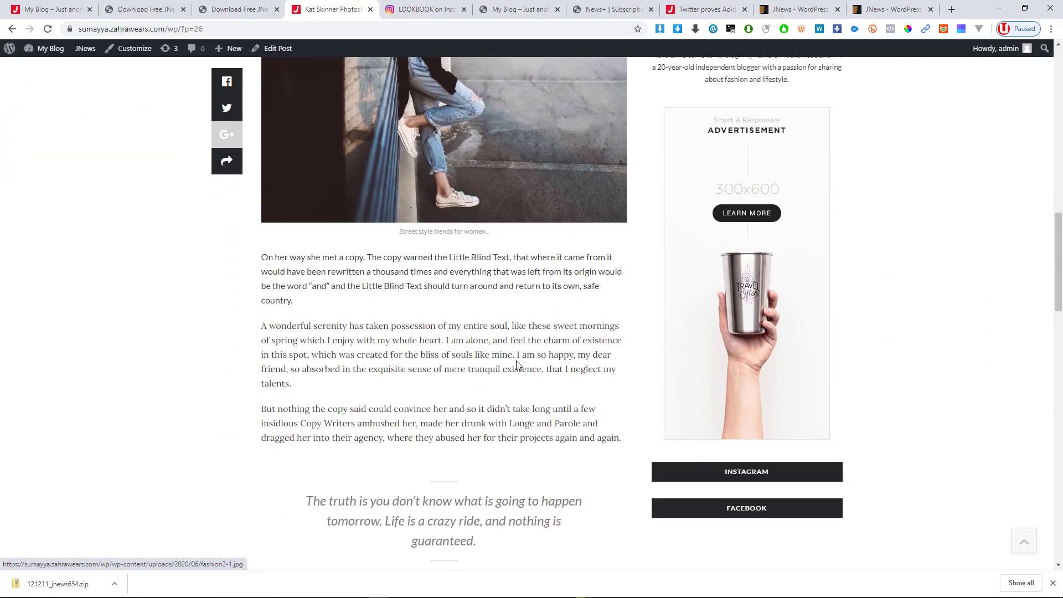
pyautogui.scroll(-6, 518, 365)
pyautogui.scroll(18, 519, 367)
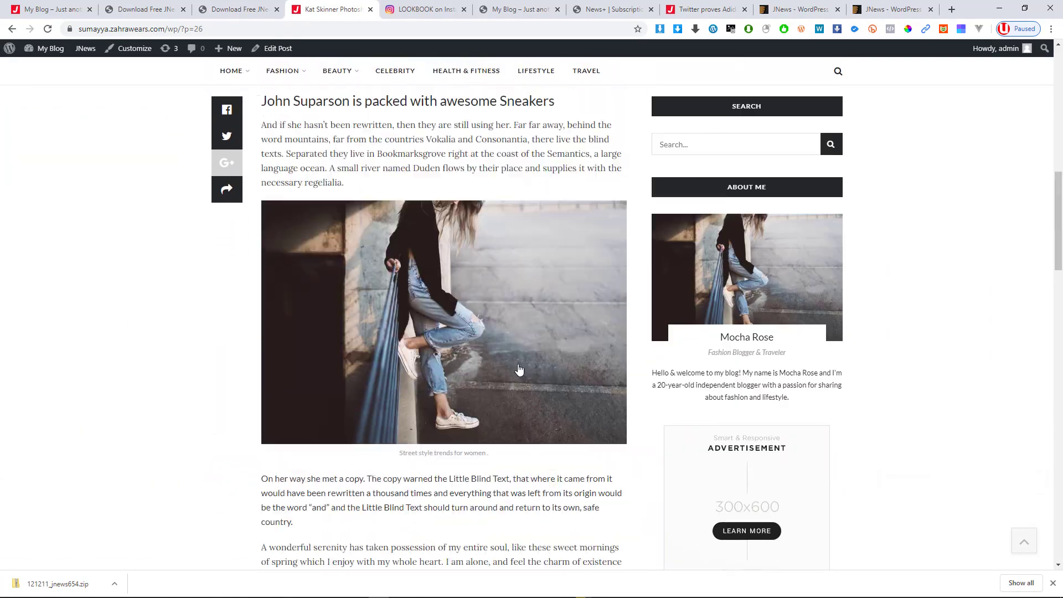
pyautogui.scroll(5, 518, 367)
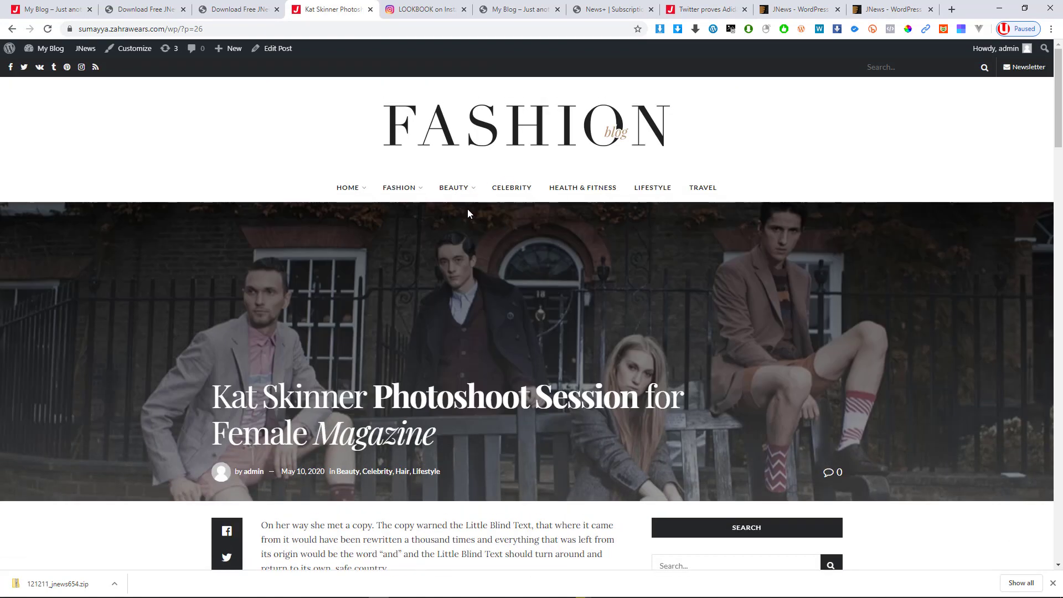
# Step: Go to the site's admin menu editor and examine the Main Navigation structure and its assigned theme locations
pyautogui.moveTo(450, 199)
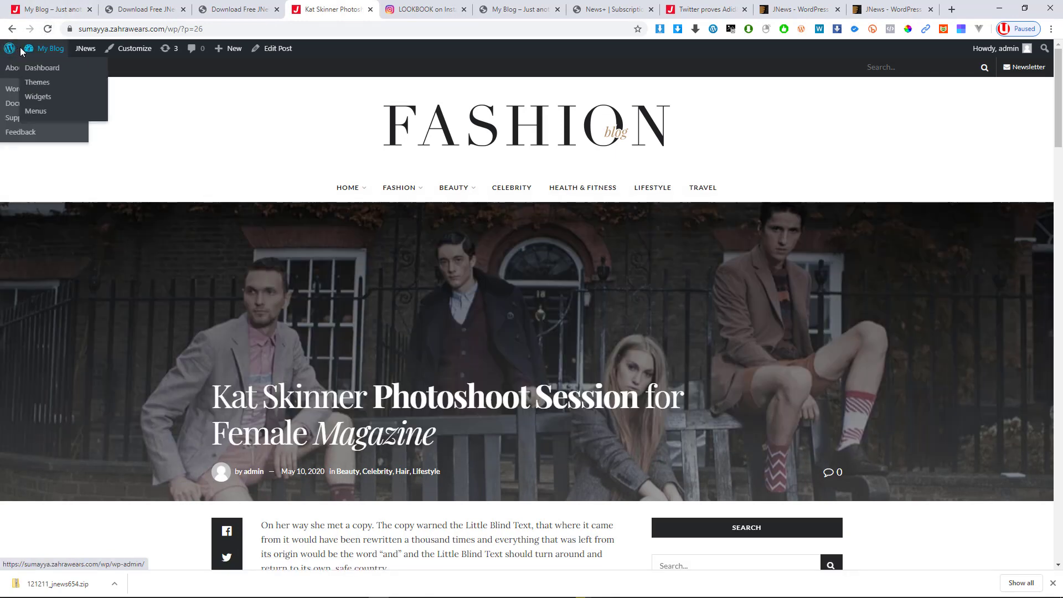
pyautogui.click(24, 52)
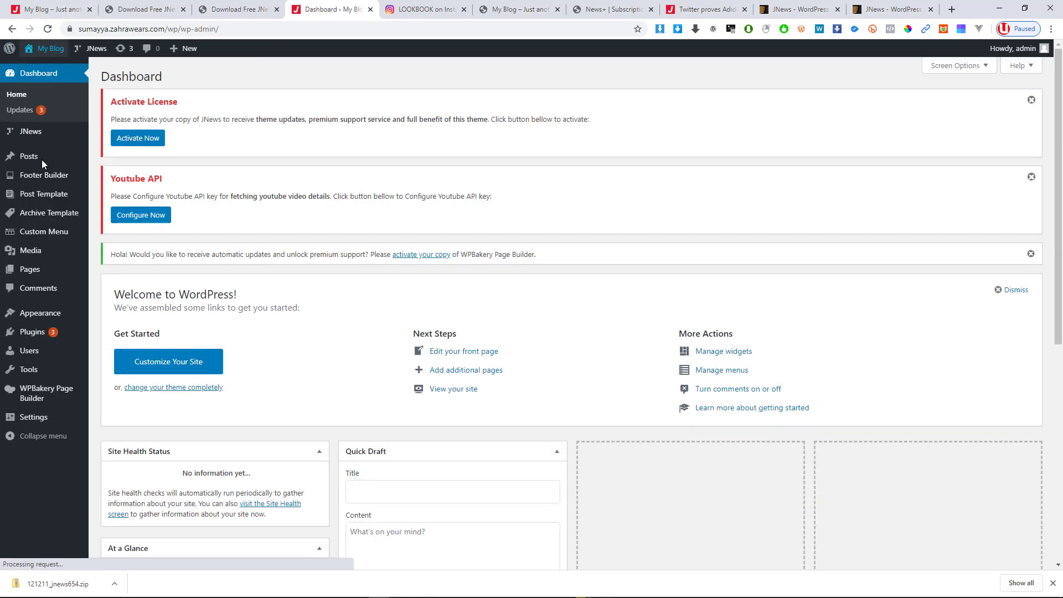
pyautogui.moveTo(33, 316)
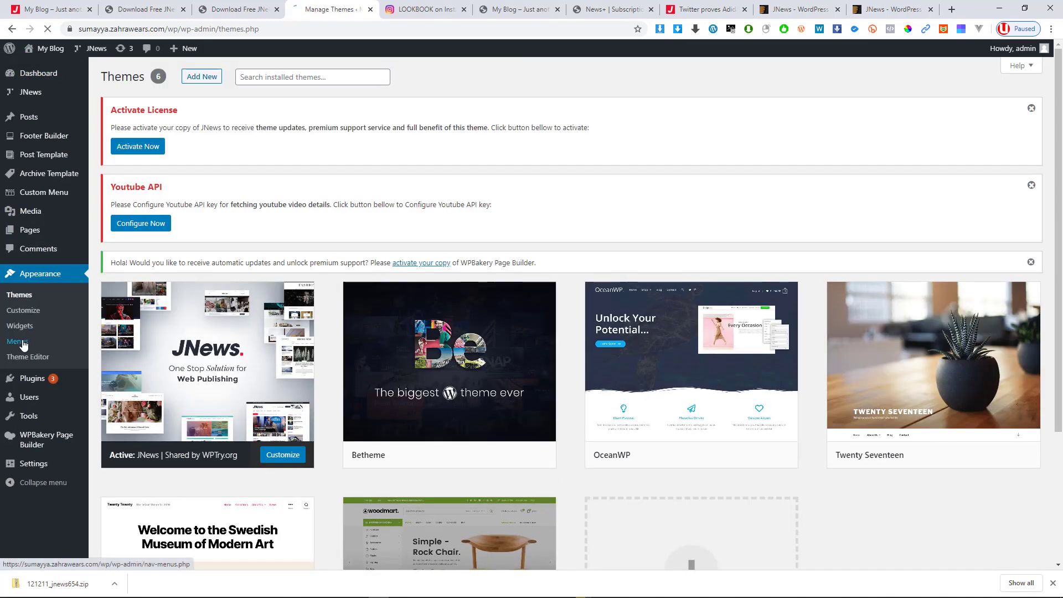
pyautogui.click(23, 344)
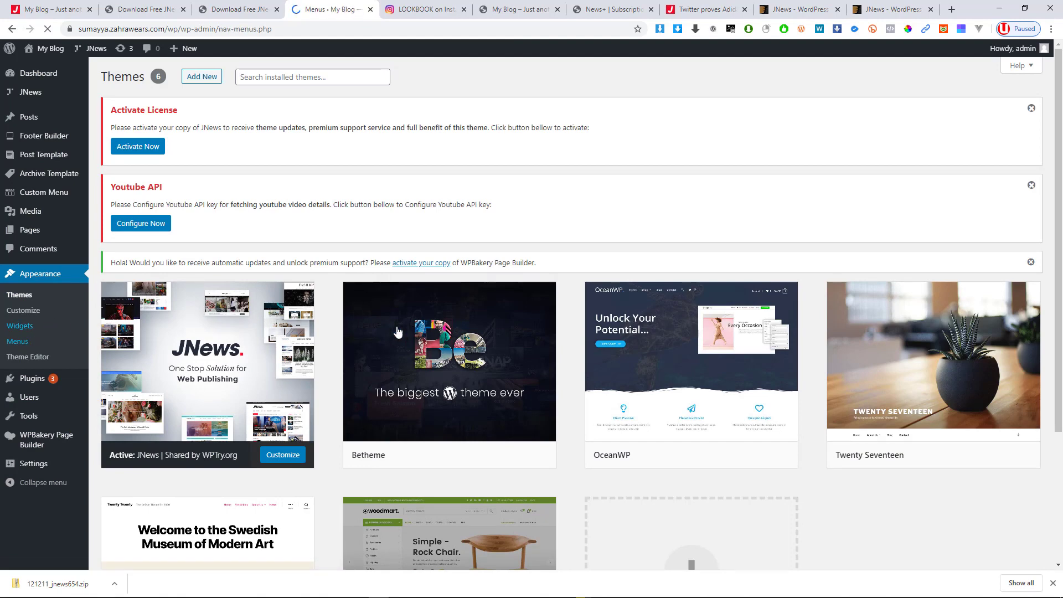
pyautogui.scroll(-5, 392, 310)
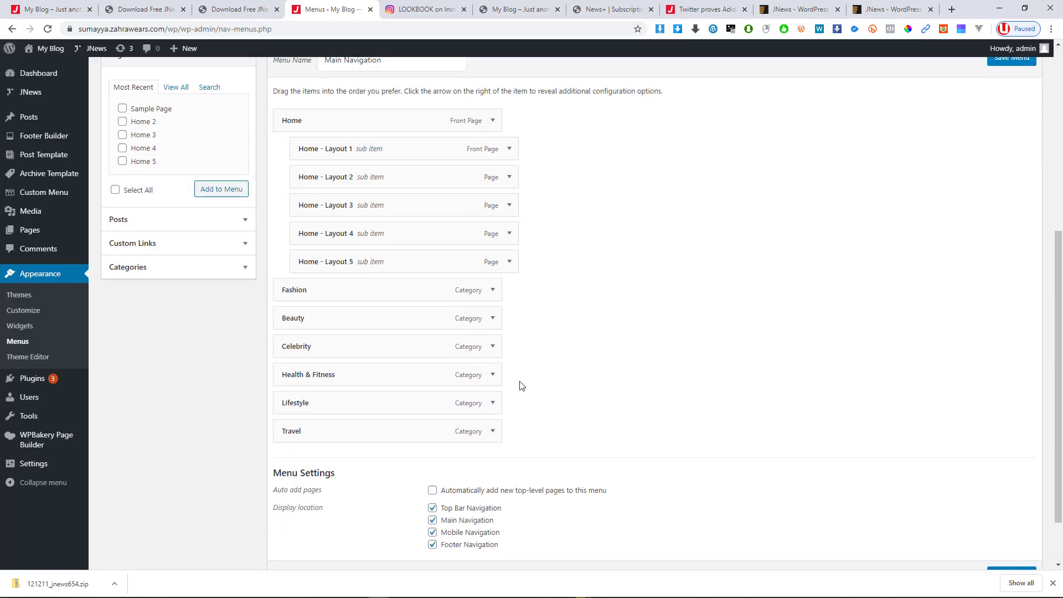
pyautogui.scroll(-3, 499, 432)
pyautogui.scroll(6, 477, 475)
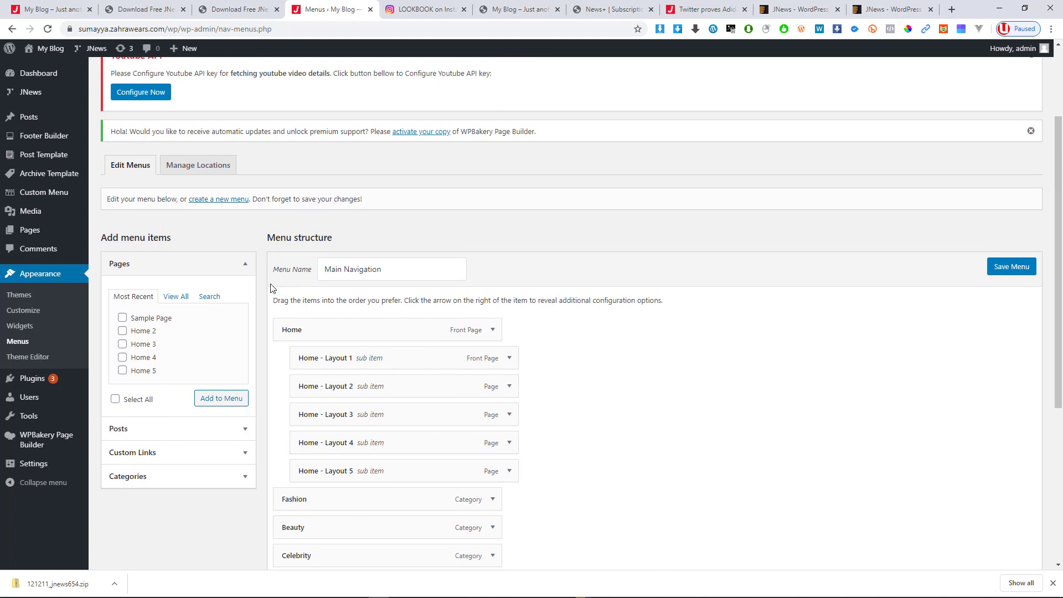
pyautogui.click(209, 165)
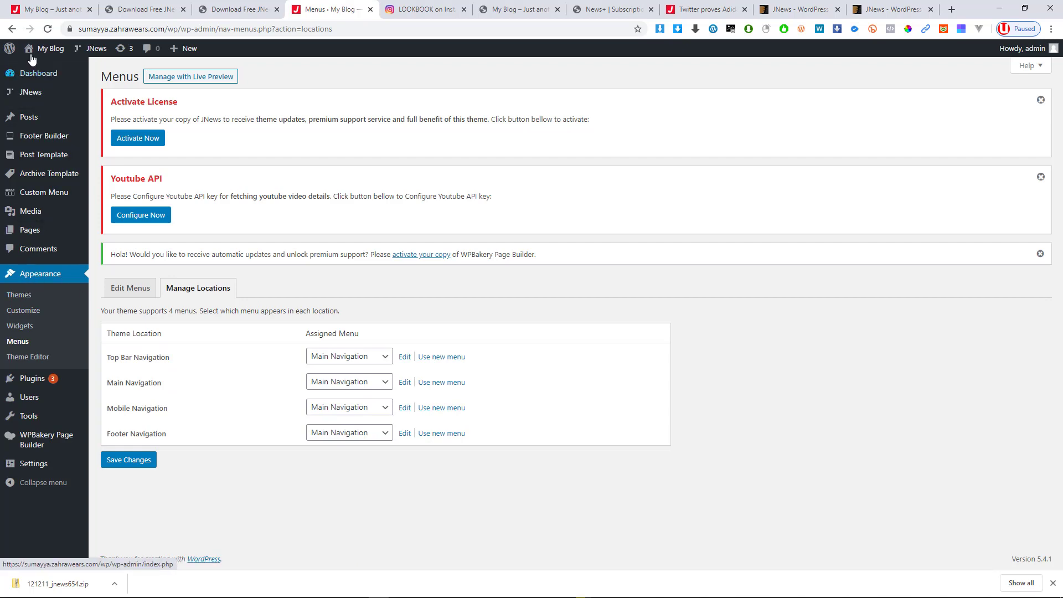
# Step: Return to the live homepage and look over its post grid and sidebar widgets
pyautogui.click(48, 48)
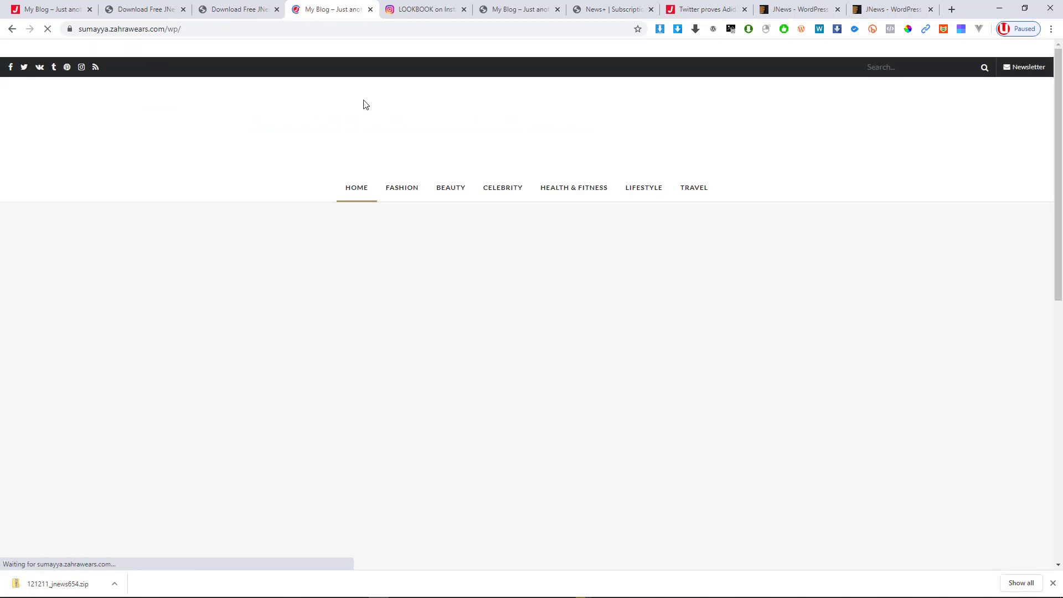
pyautogui.scroll(-5, 422, 170)
pyautogui.scroll(-15, 420, 169)
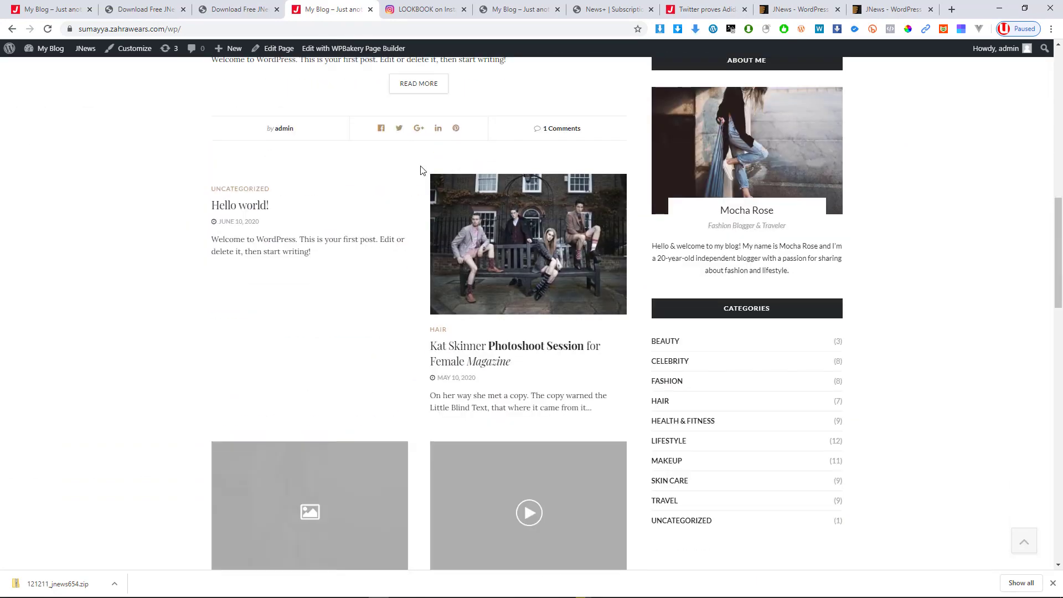
pyautogui.scroll(15, 421, 170)
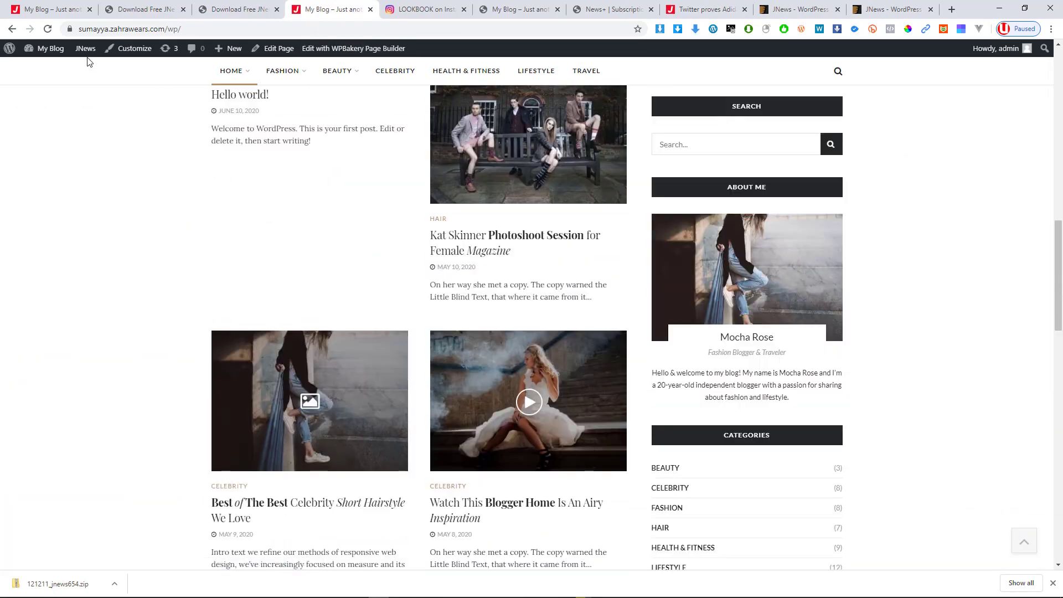
# Step: Return to the admin dashboard and open the JNews Import Demo & Style page
pyautogui.moveTo(50, 48)
pyautogui.click(41, 68)
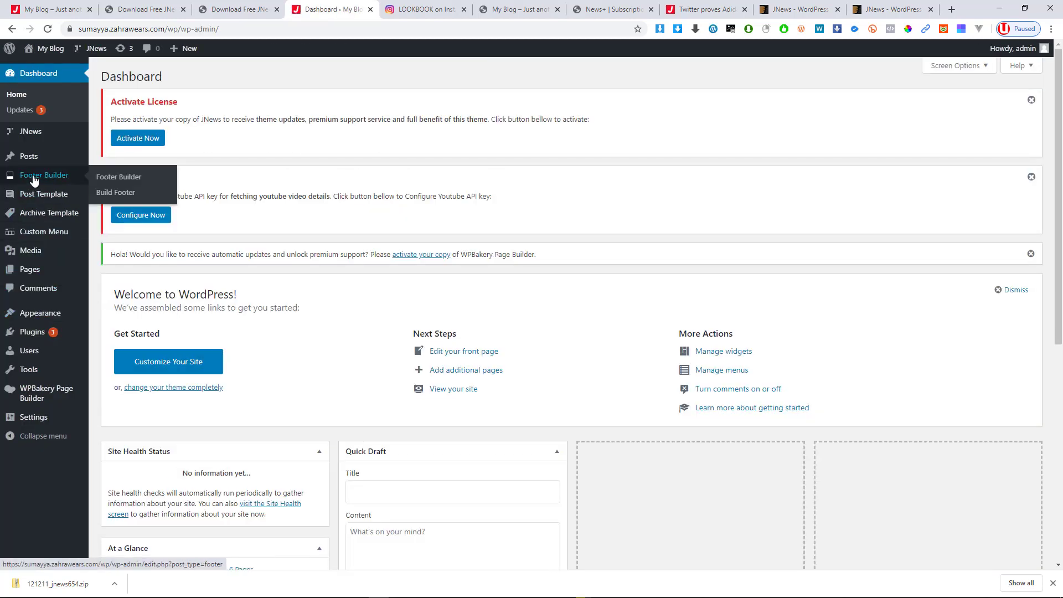
pyautogui.click(40, 313)
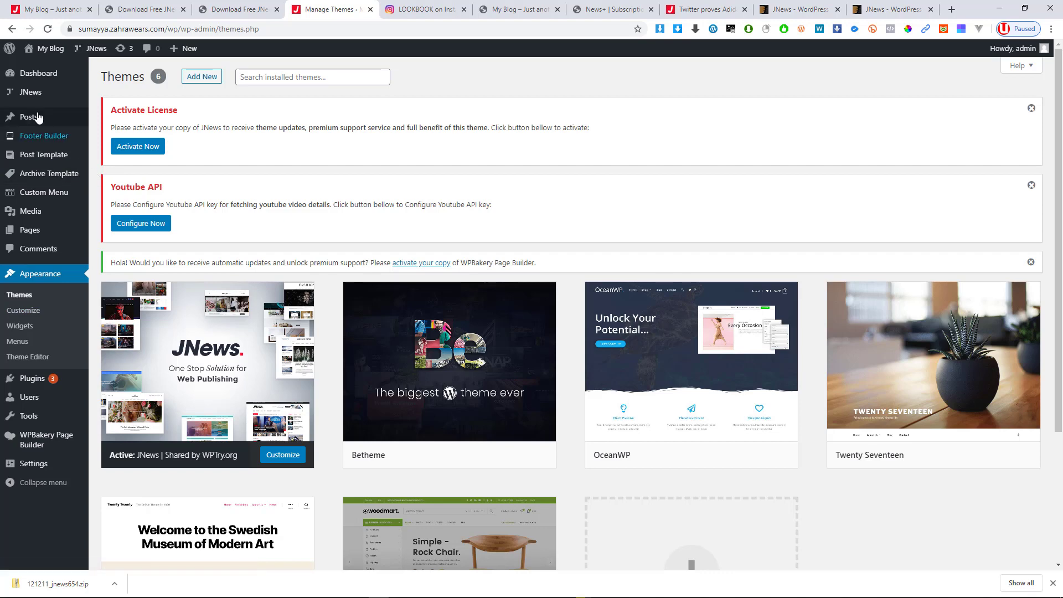
pyautogui.moveTo(40, 94)
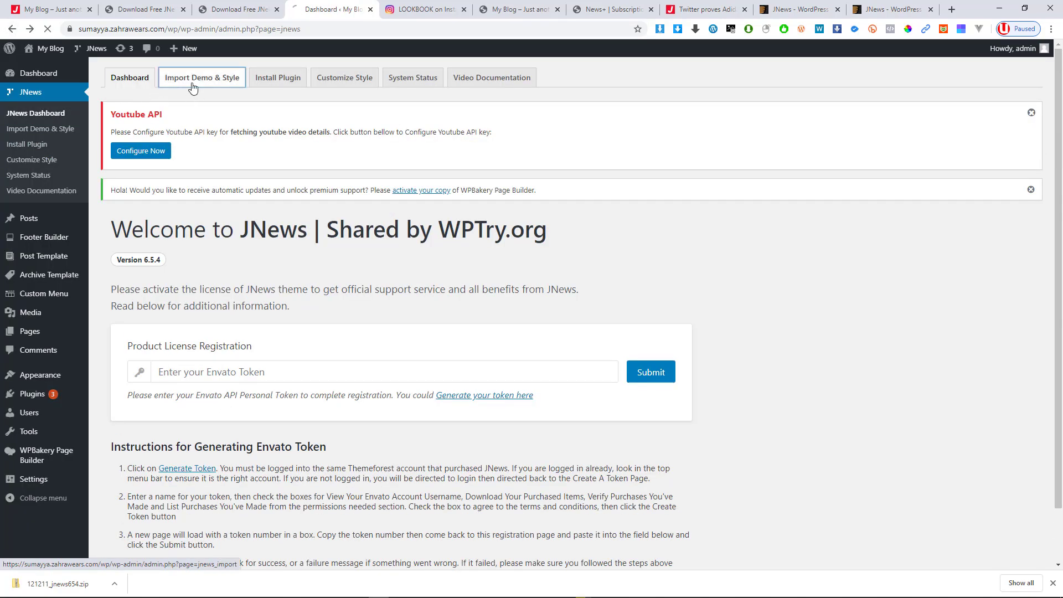
# Step: Browse the full collection of importable JNews demos, then return to the imported Fashion Blog Demo
pyautogui.scroll(-3, 444, 298)
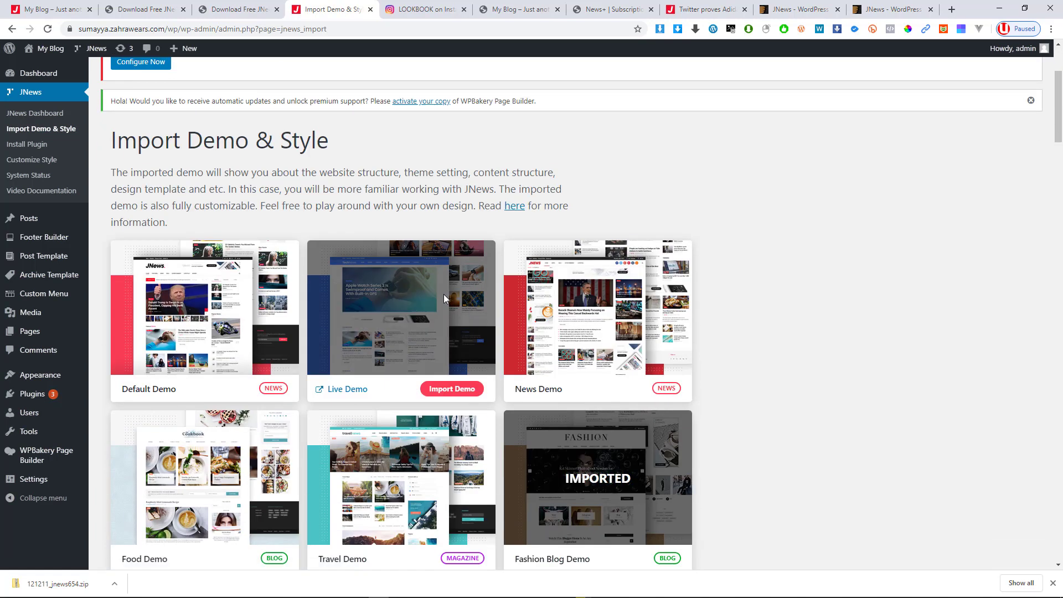
pyautogui.scroll(-3, 736, 352)
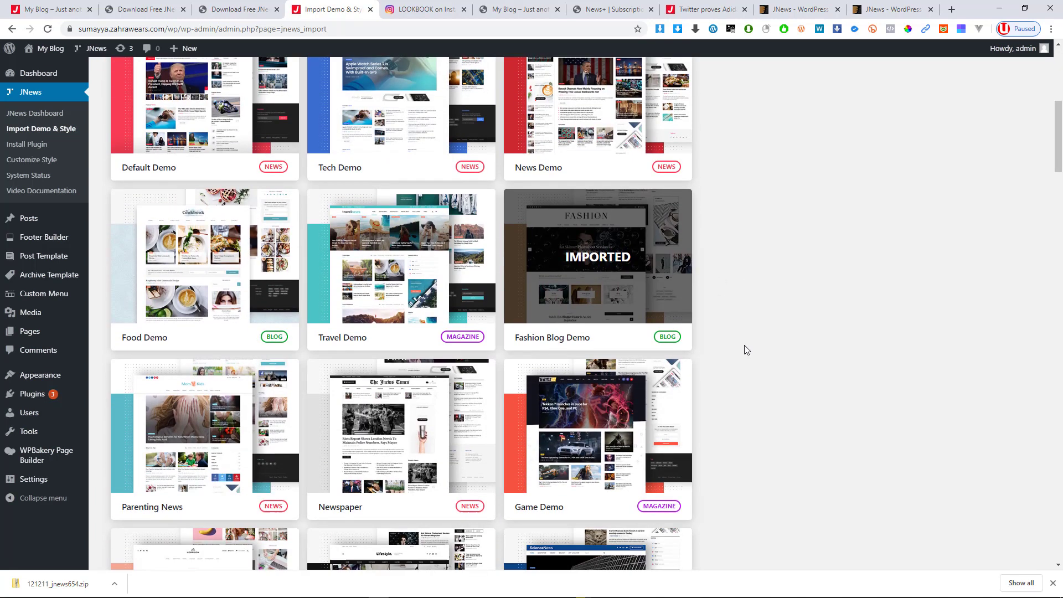
pyautogui.scroll(-3, 748, 348)
pyautogui.scroll(-3, 746, 344)
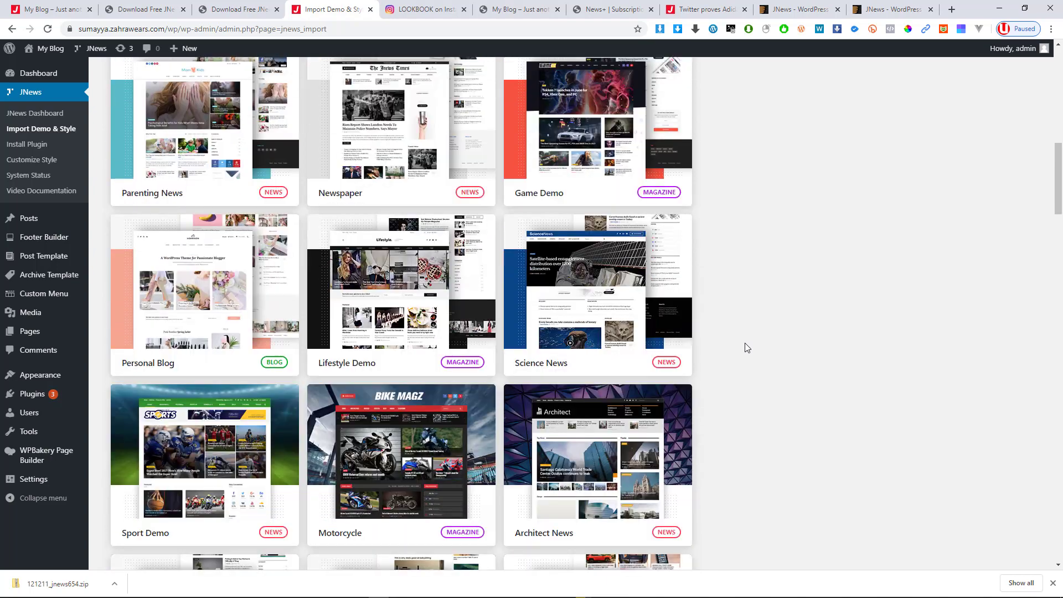
pyautogui.scroll(-3, 746, 342)
pyautogui.moveTo(604, 440)
pyautogui.scroll(-6, 603, 440)
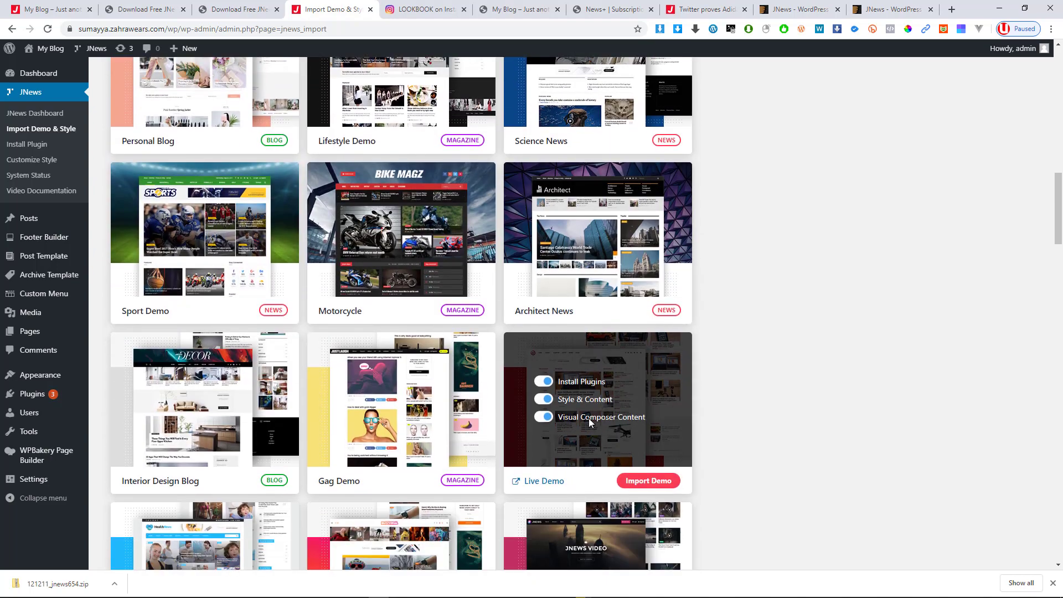
pyautogui.scroll(-5, 929, 329)
pyautogui.scroll(-7, 929, 329)
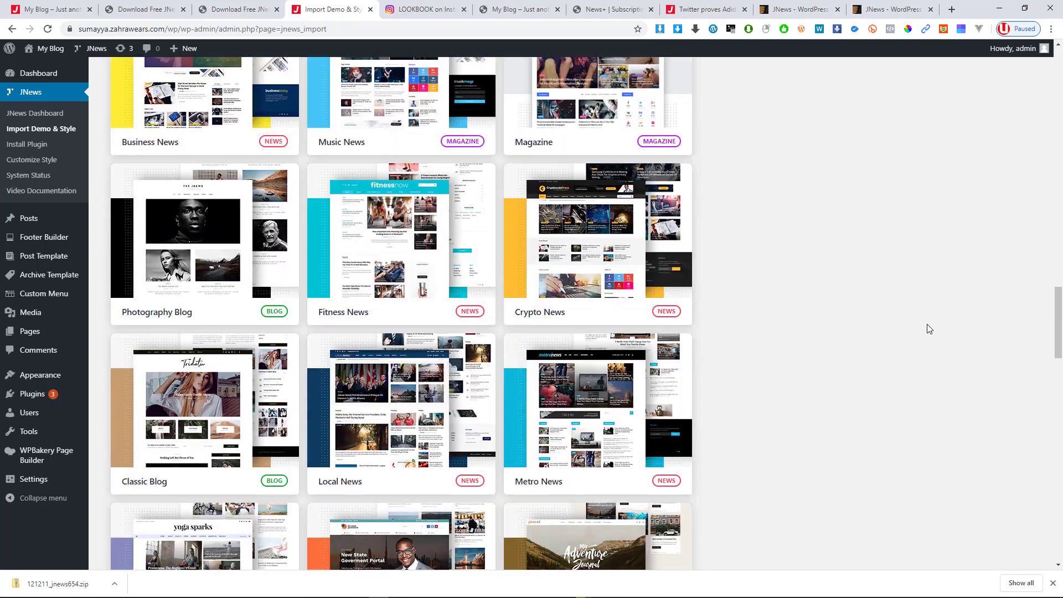
pyautogui.scroll(-5, 926, 322)
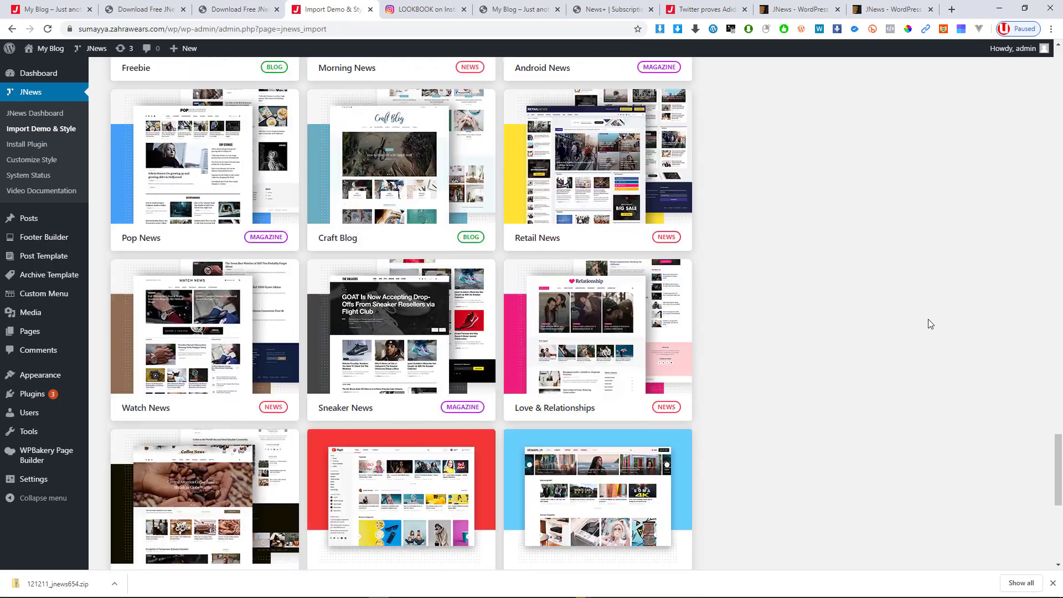
pyautogui.scroll(10, 928, 323)
pyautogui.scroll(18, 919, 306)
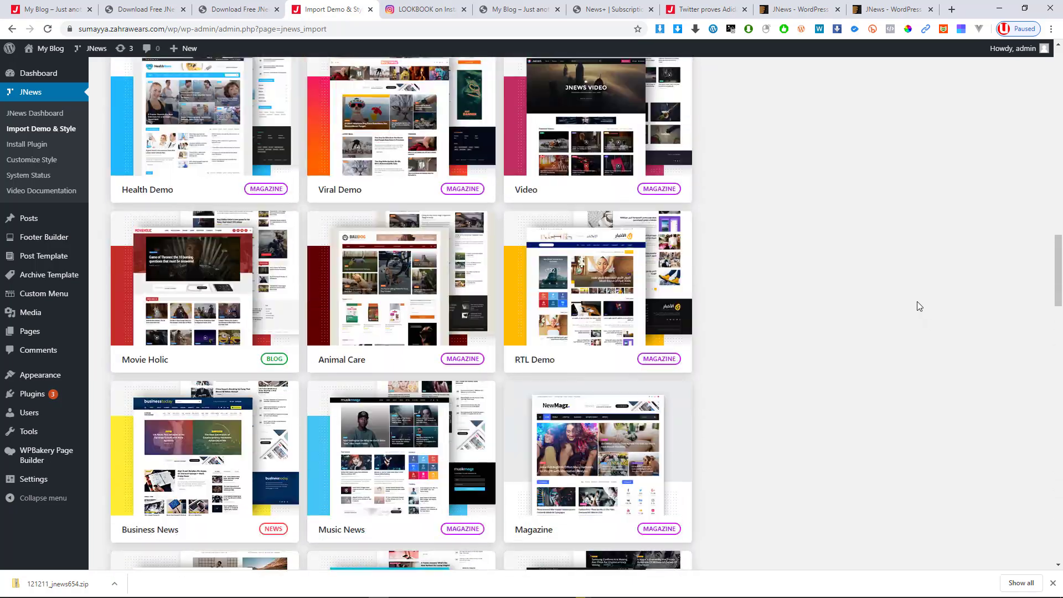
pyautogui.scroll(4, 916, 304)
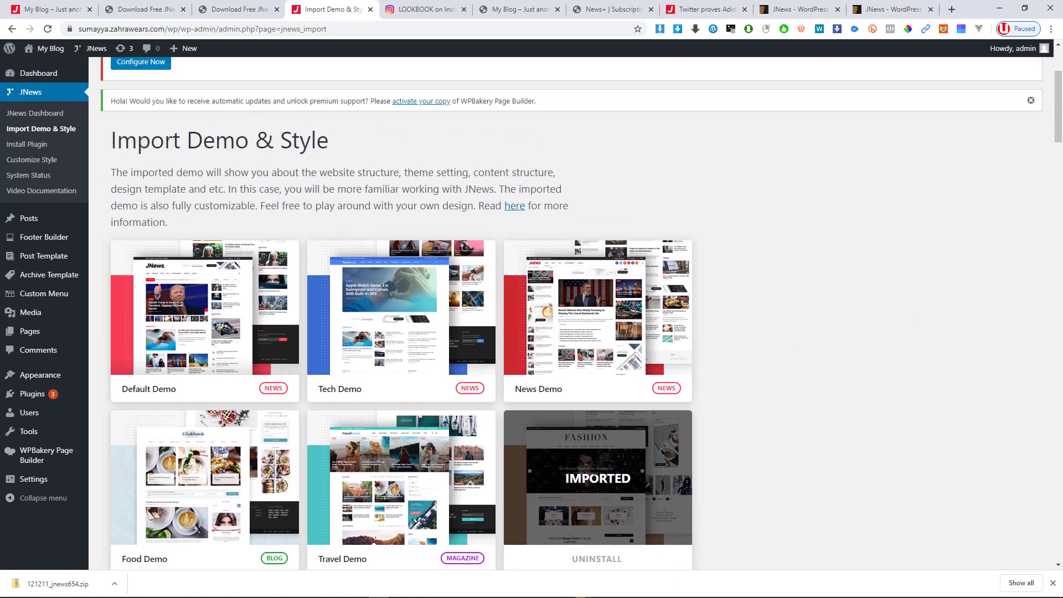
# Step: Uninstall the imported Fashion Blog Demo and close the completion dialog
pyautogui.scroll(-5, 587, 230)
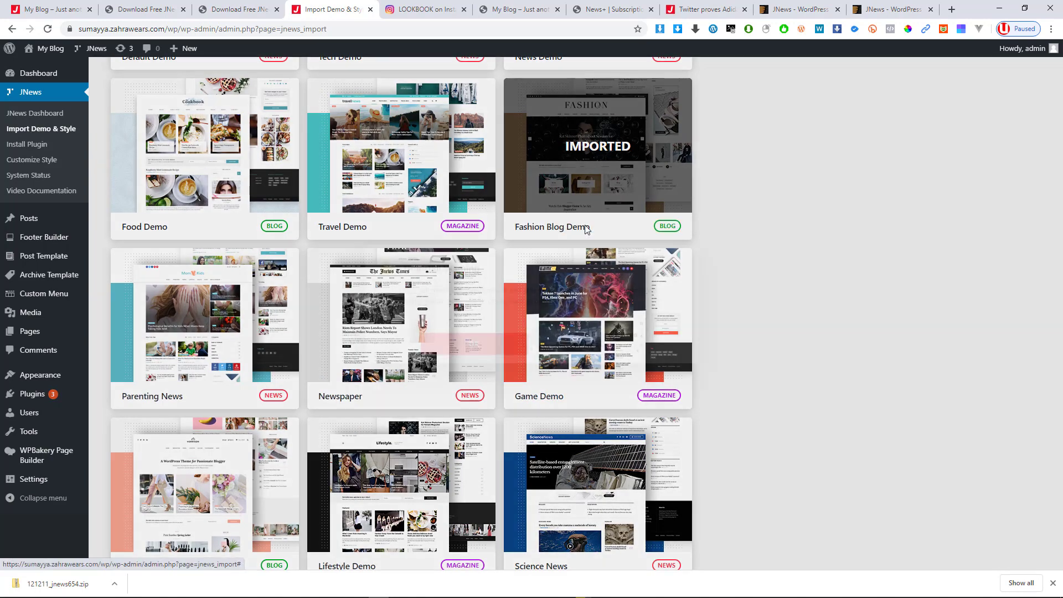
pyautogui.click(521, 226)
pyautogui.click(509, 339)
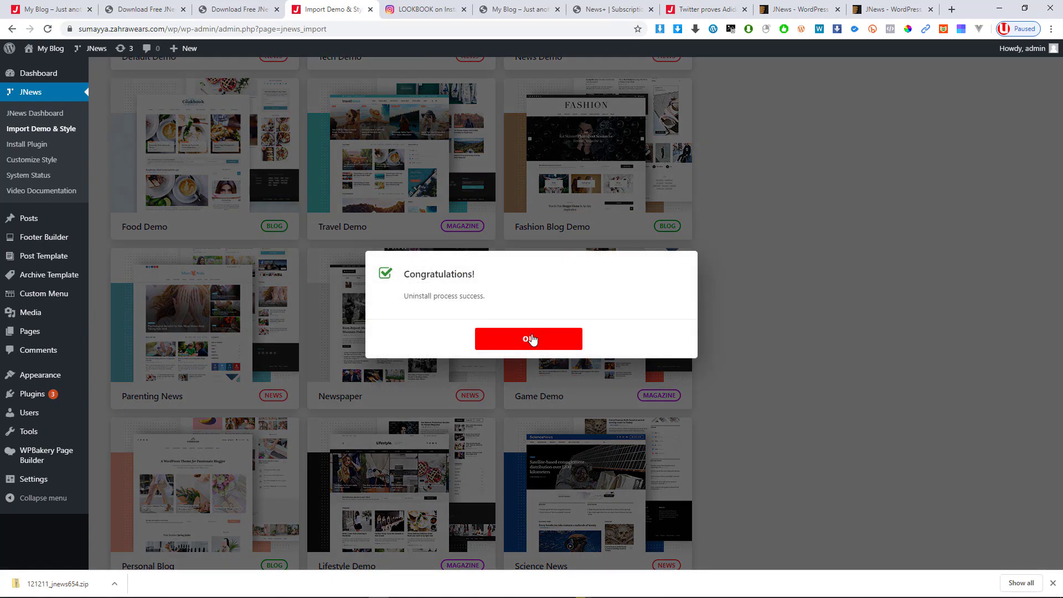
pyautogui.click(530, 339)
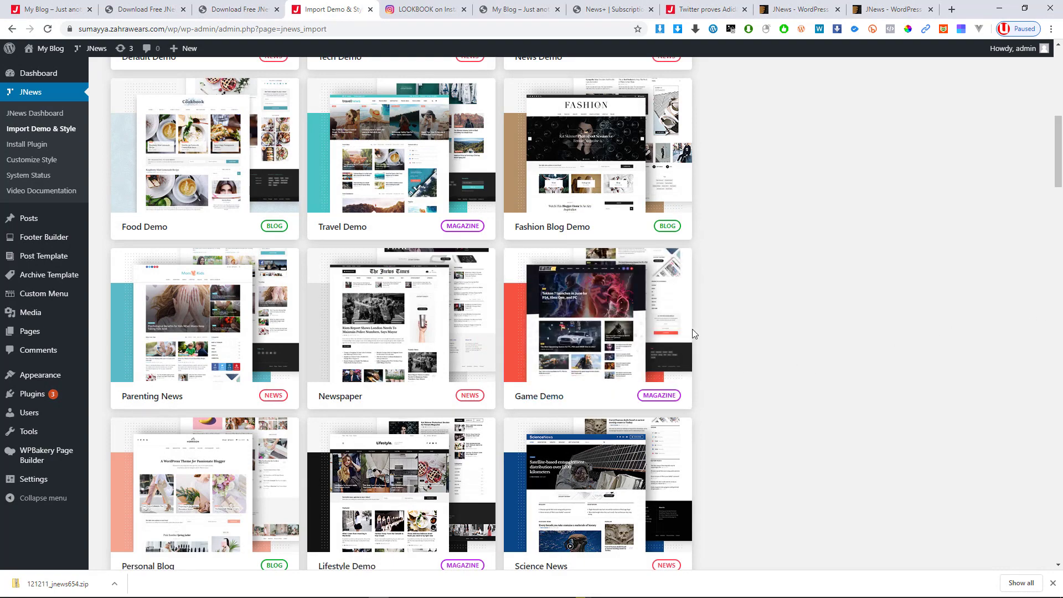
# Step: Import the Game Demo with its plugins, style and content, and Visual Composer content, accepting the import notice
pyautogui.moveTo(650, 326)
pyautogui.scroll(-2, 650, 325)
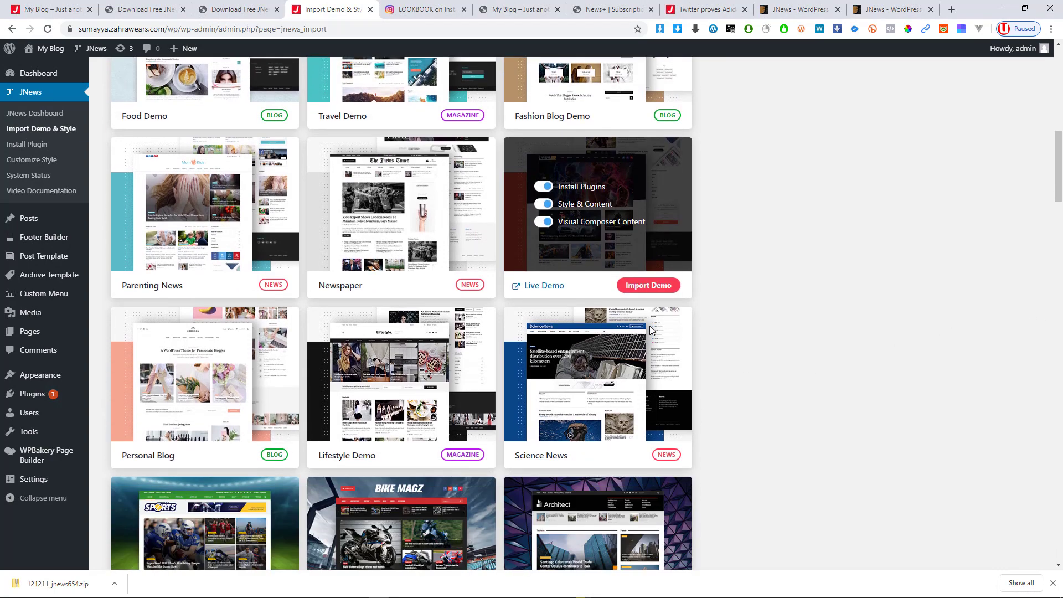
pyautogui.click(640, 284)
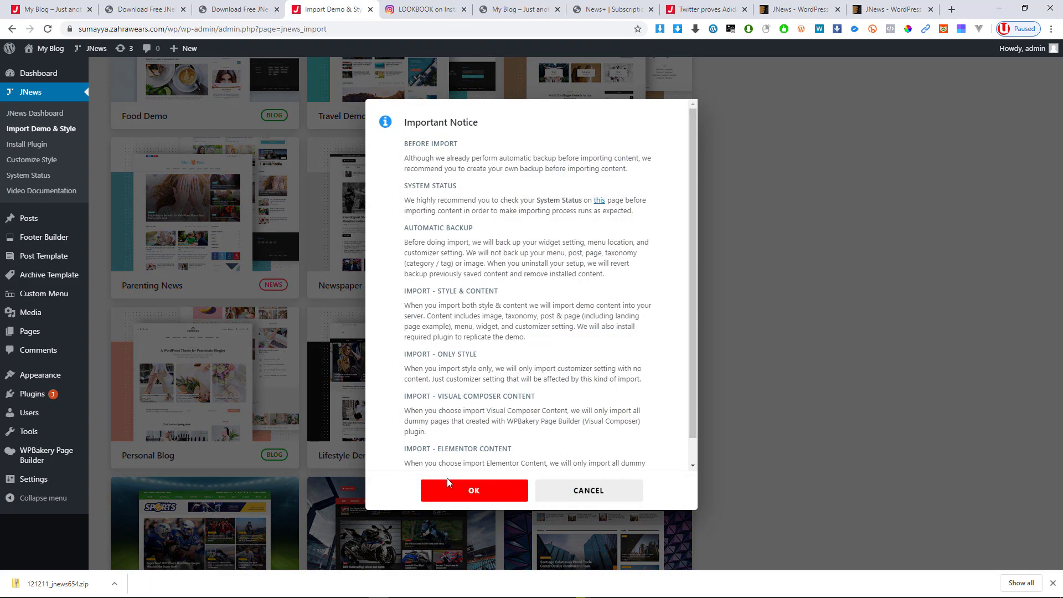
pyautogui.click(444, 492)
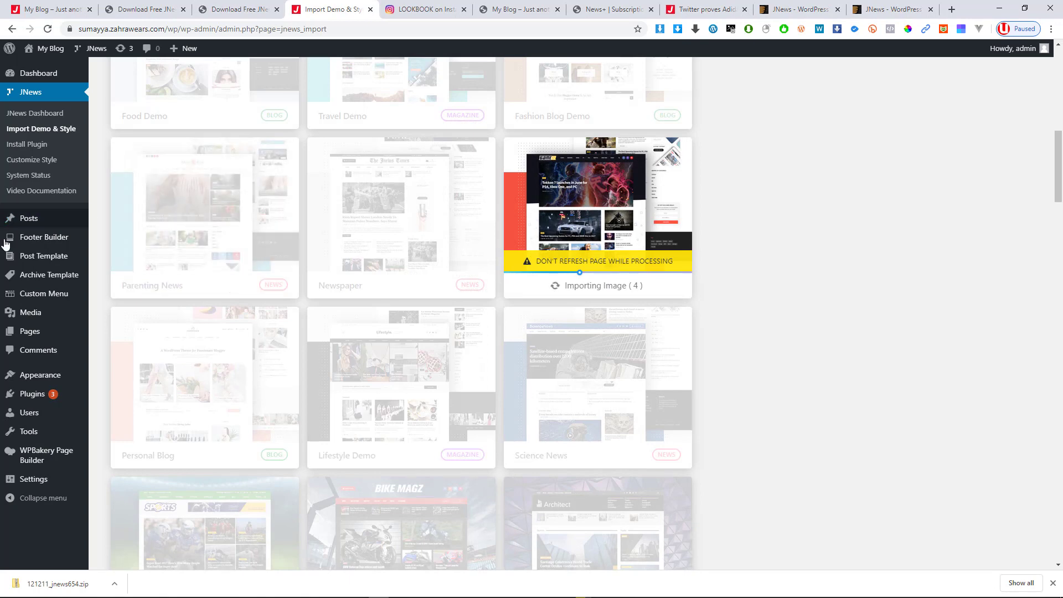
# Step: Open the Custom Menu, Footer Builder and Post Template admin pages in separate browser tabs while the demo imports
pyautogui.moveTo(20, 242)
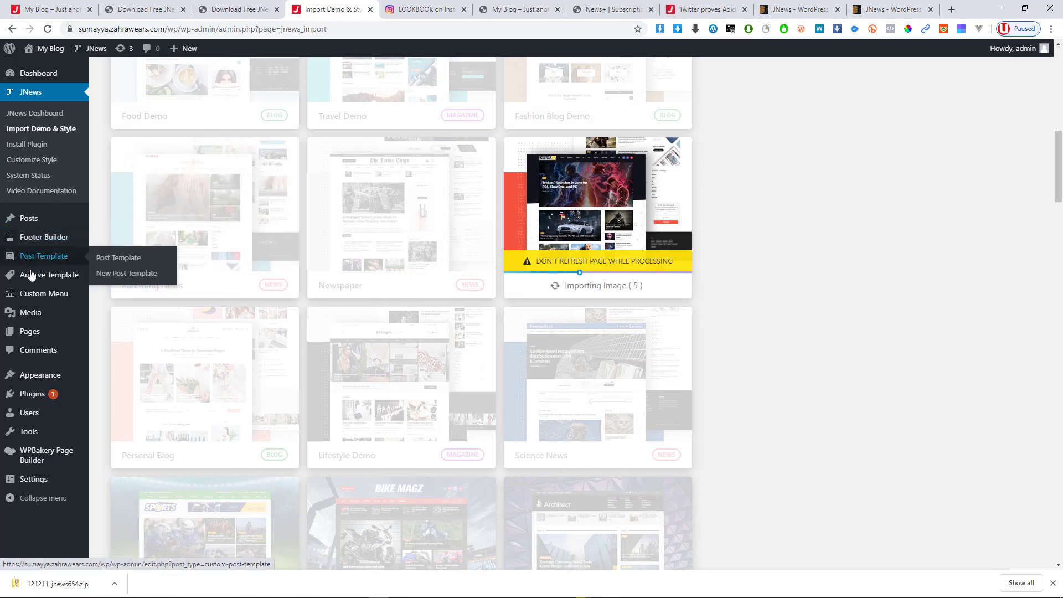
pyautogui.moveTo(32, 296)
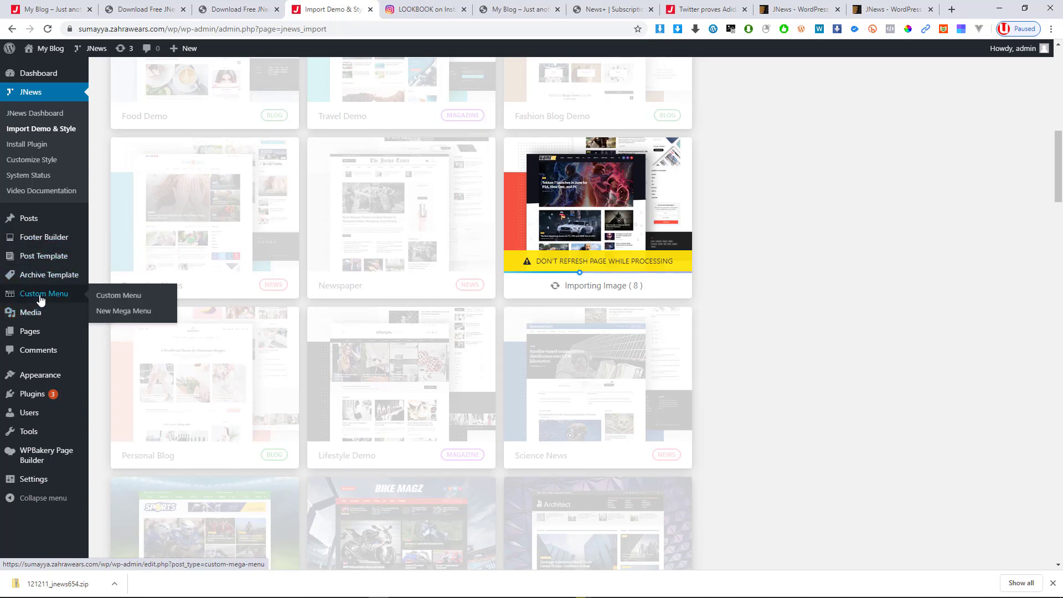
pyautogui.middleClick(39, 300)
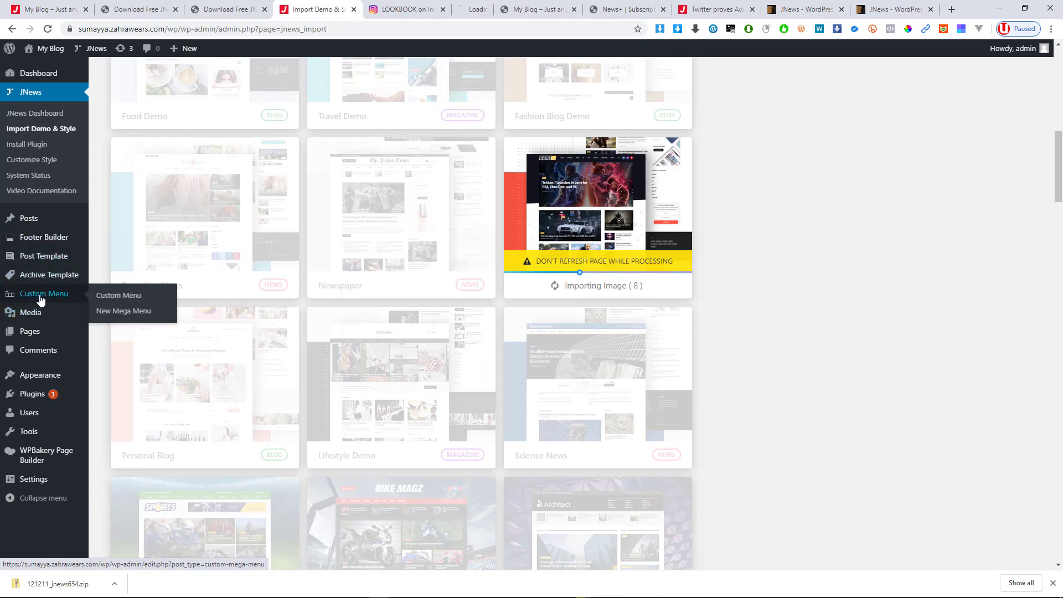
pyautogui.middleClick(36, 243)
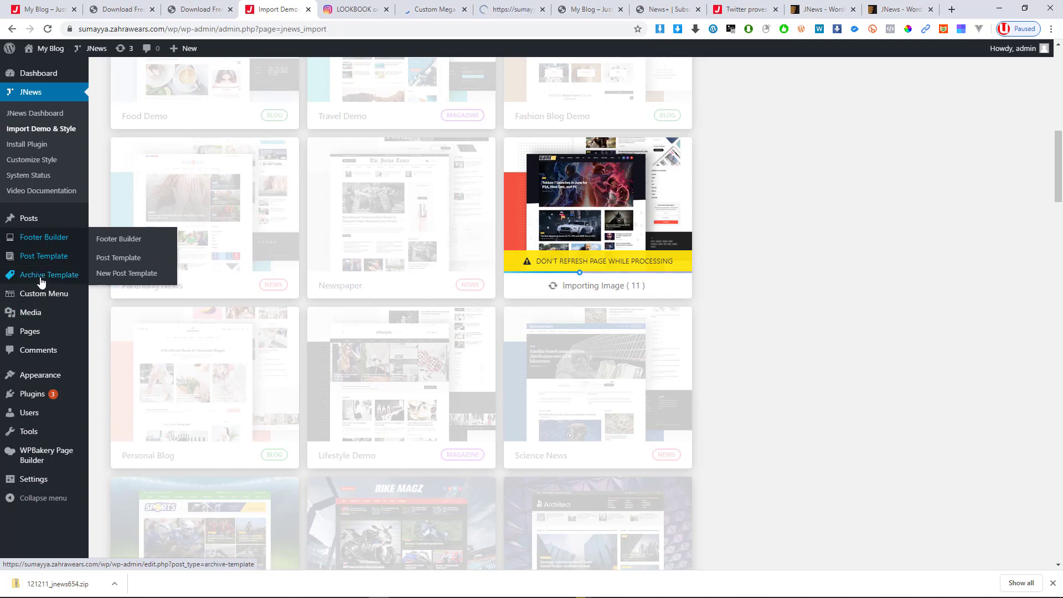
pyautogui.moveTo(29, 265)
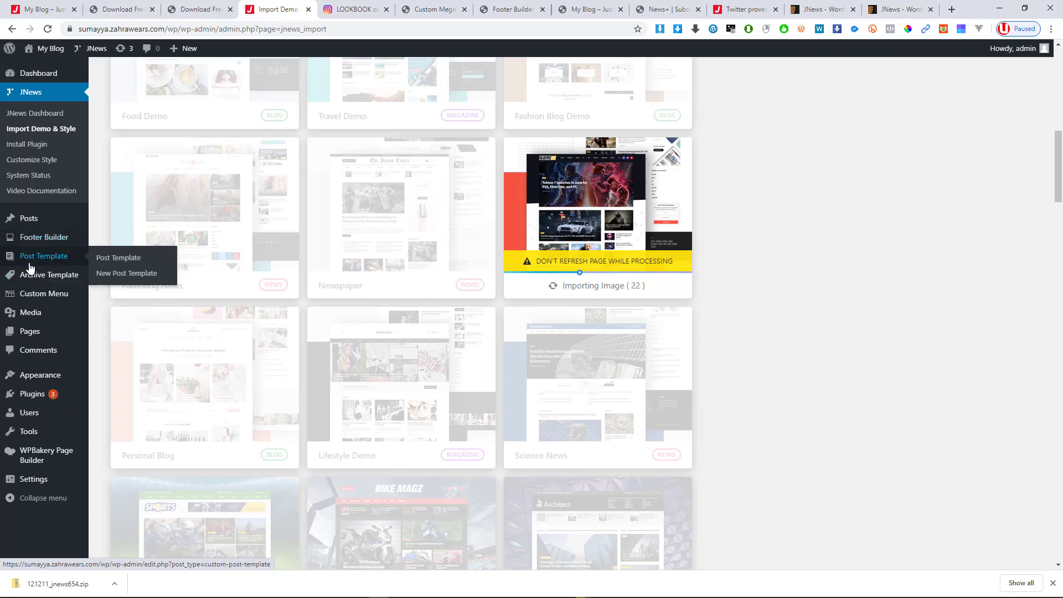
pyautogui.middleClick(29, 264)
pyautogui.middleClick(30, 265)
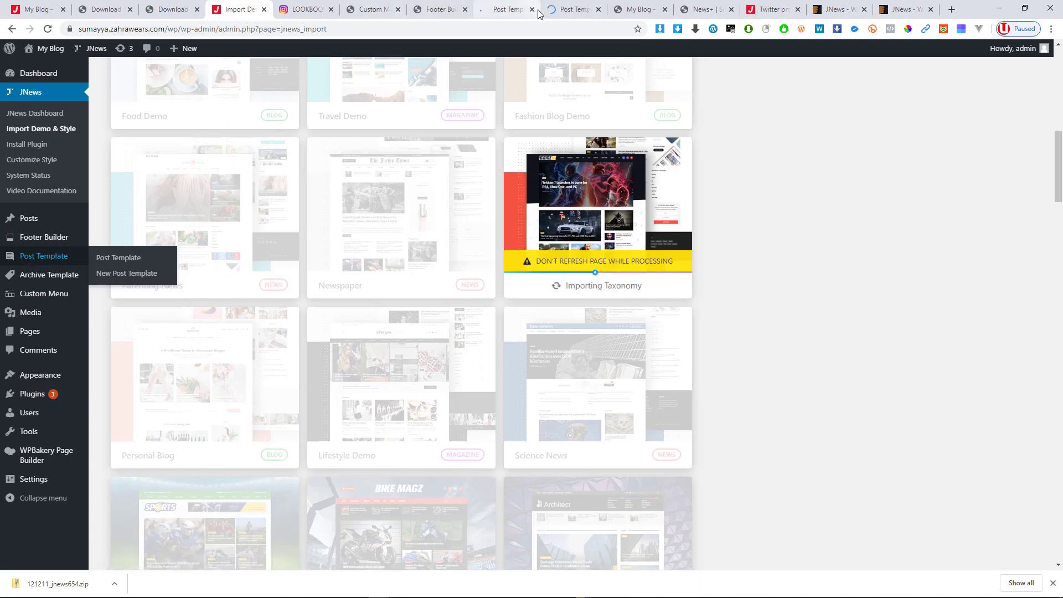
# Step: Review the Custom Mega Menu, Footer Builder and Post Template pages, closing the extra tabs and keeping Post Template open
pyautogui.click(515, 10)
pyautogui.click(533, 9)
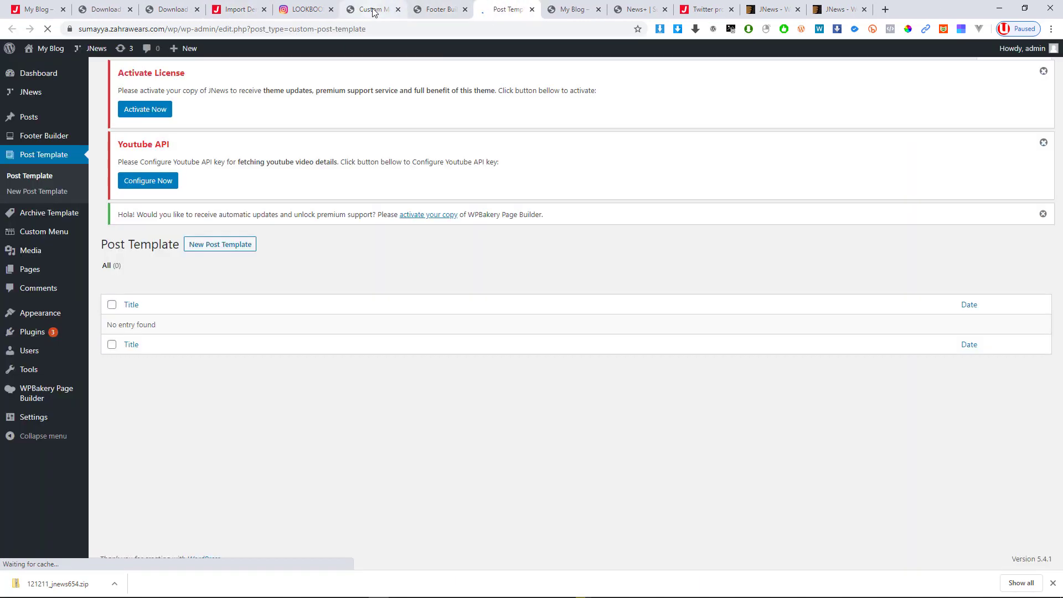
pyautogui.click(373, 10)
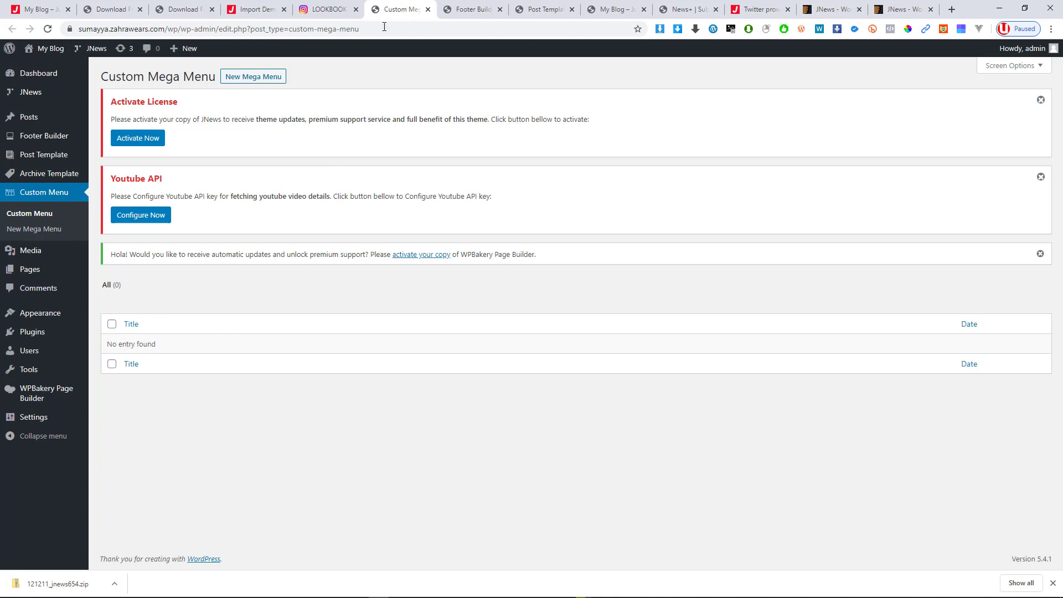
pyautogui.click(428, 10)
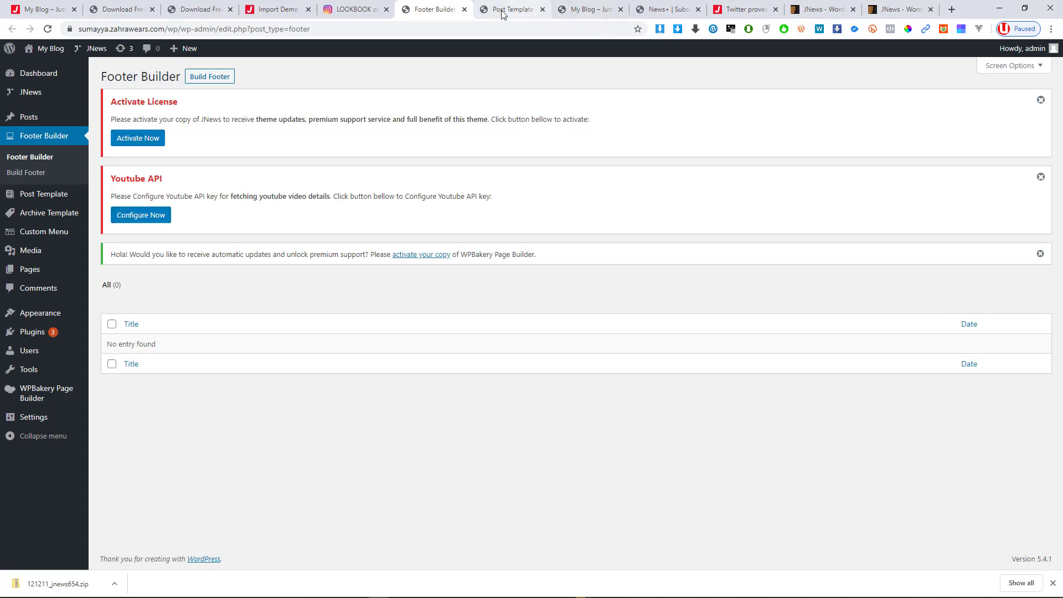
pyautogui.click(466, 13)
pyautogui.click(450, 9)
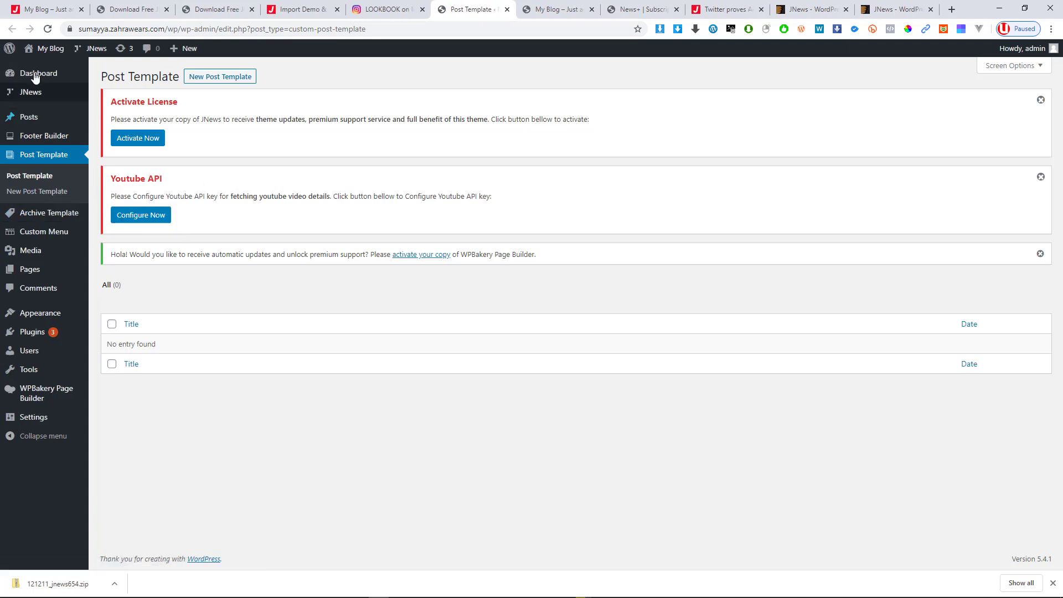
# Step: Visit the live site and look through the first and second pages of its blog post listing
pyautogui.click(45, 48)
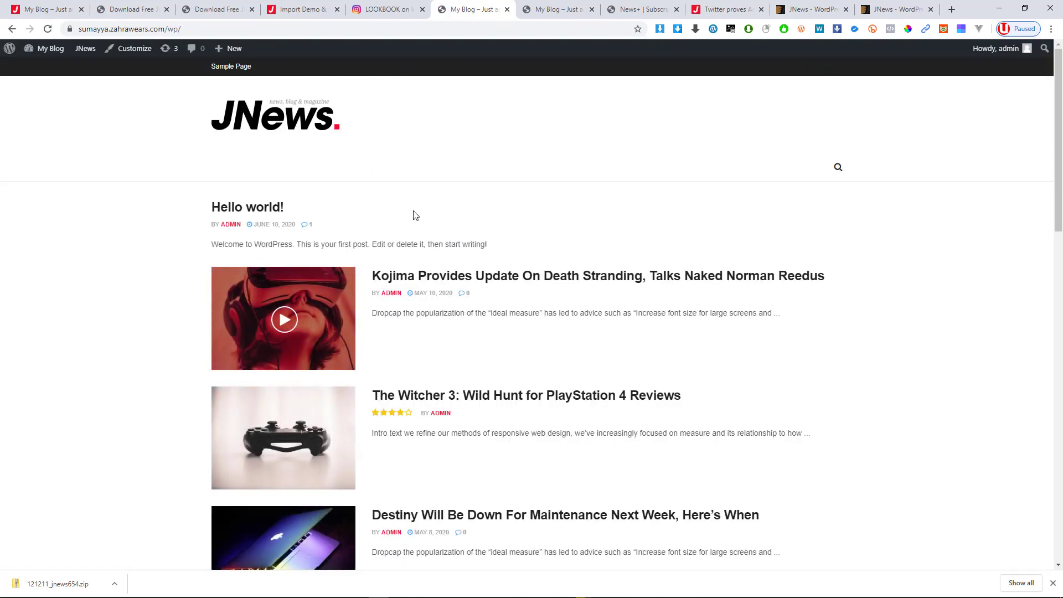
pyautogui.scroll(-17, 427, 216)
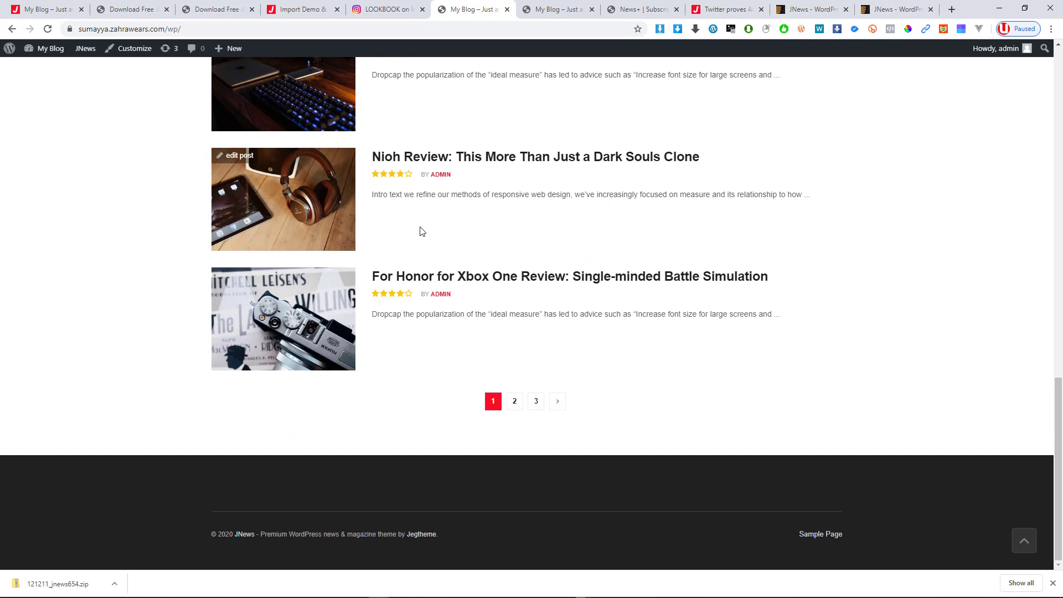
pyautogui.click(515, 399)
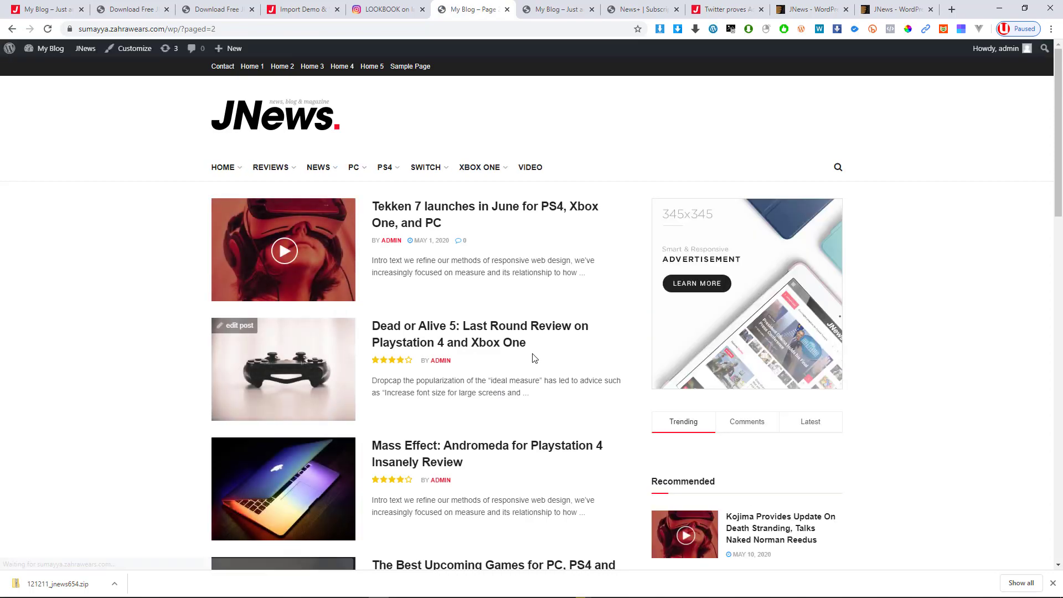
pyautogui.scroll(-5, 535, 359)
pyautogui.scroll(-7, 535, 358)
pyautogui.scroll(7, 535, 355)
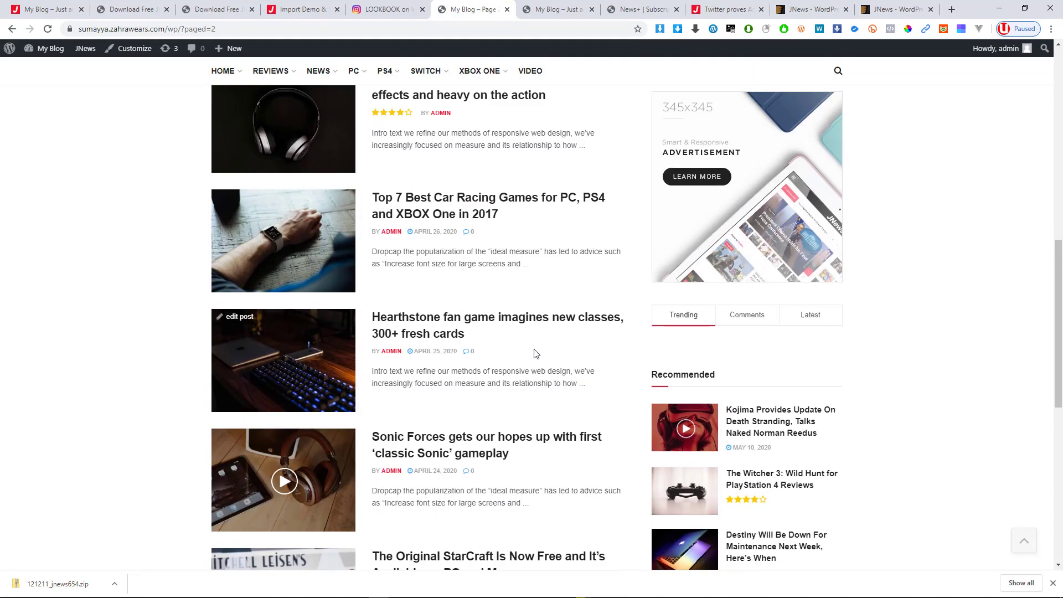
pyautogui.scroll(5, 535, 342)
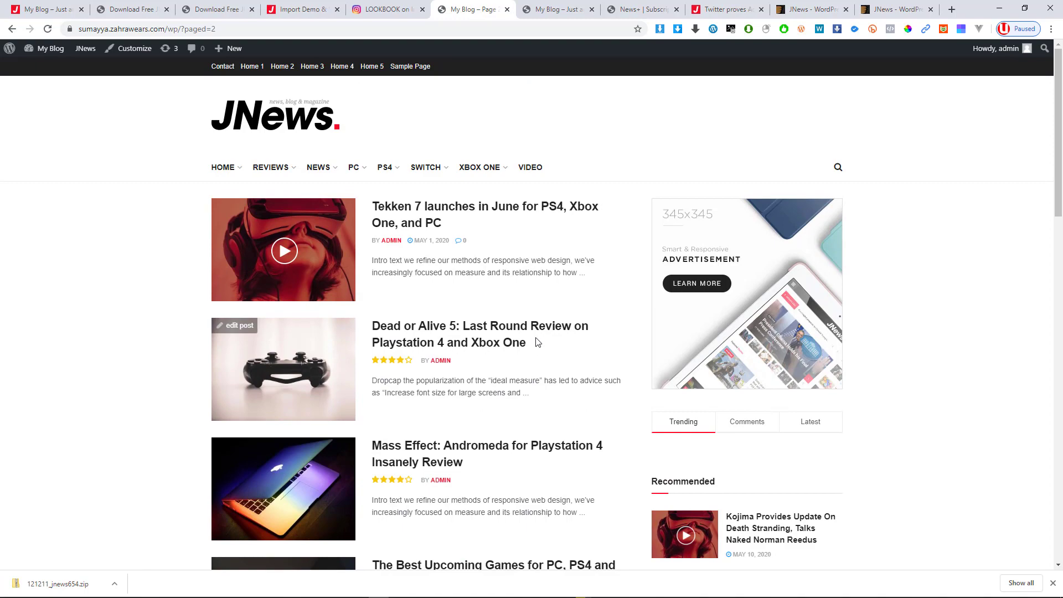
pyautogui.scroll(-2, 756, 322)
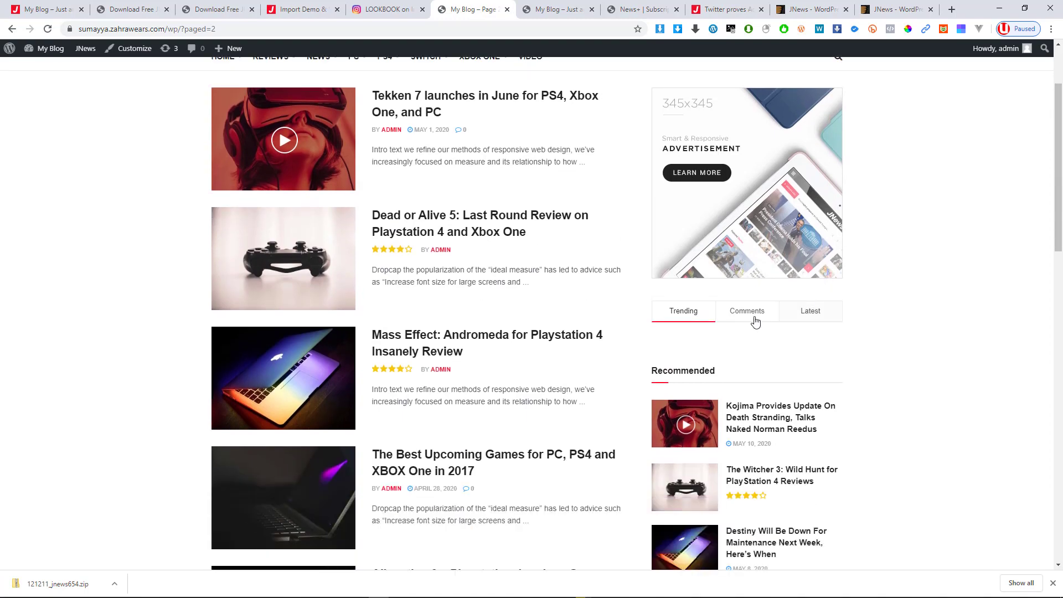
pyautogui.scroll(-18, 709, 324)
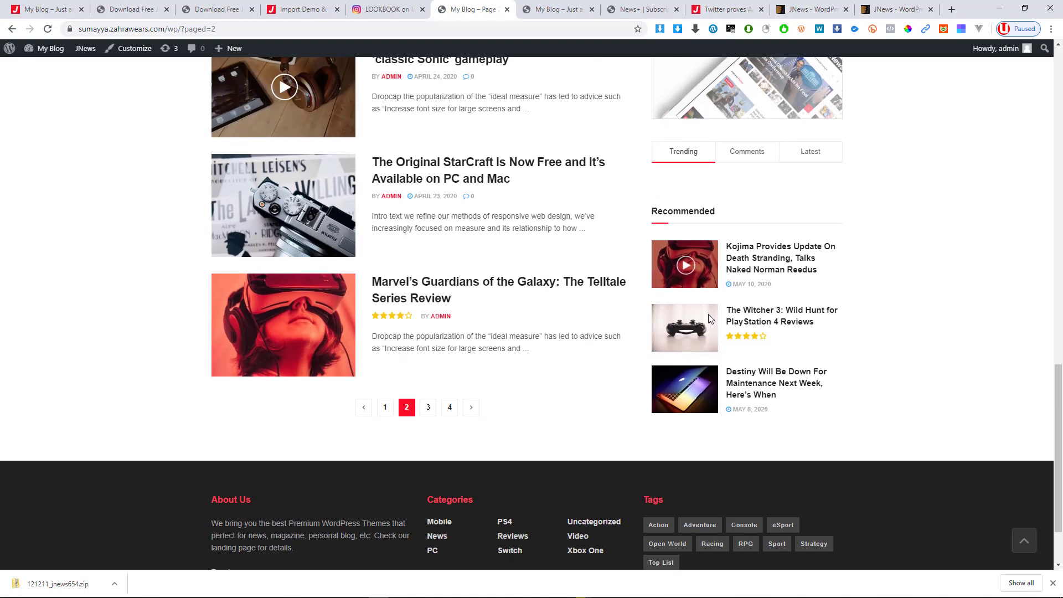
pyautogui.scroll(16, 711, 318)
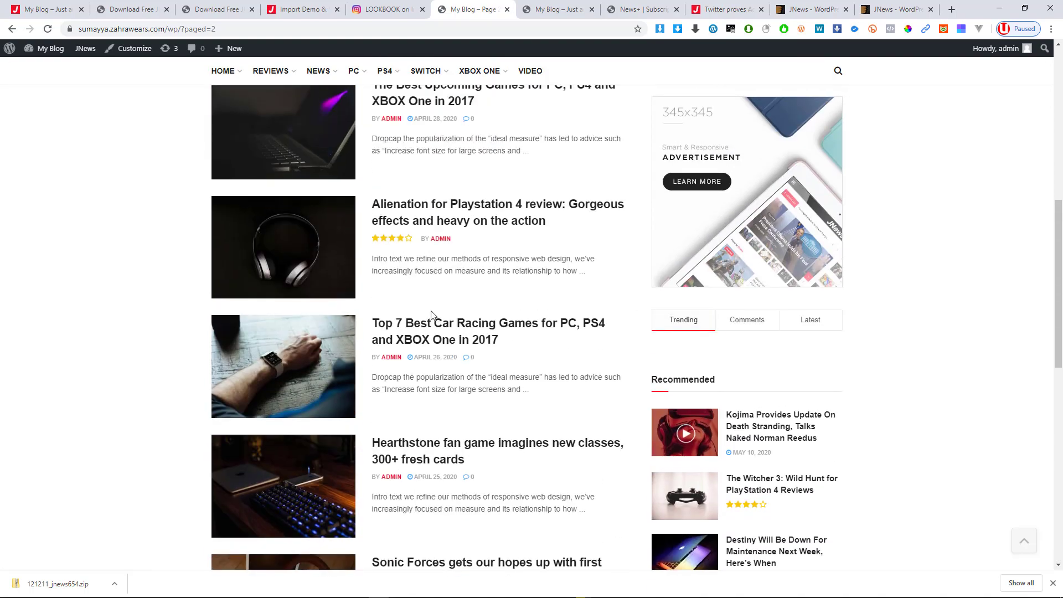
pyautogui.scroll(4, 434, 309)
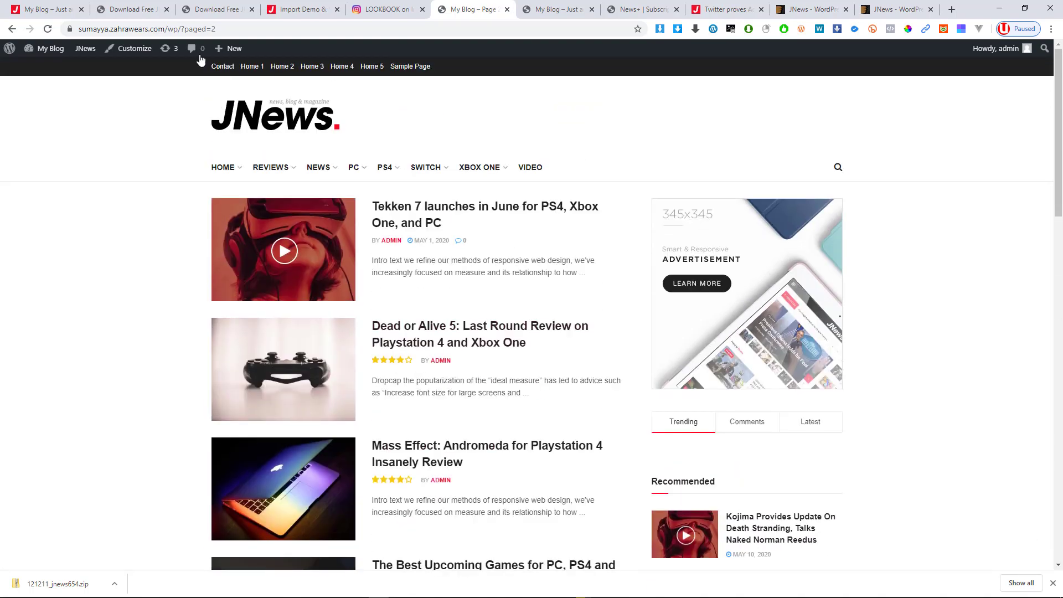
# Step: Go to the site's homepage and examine the Game demo's header menus, news sections, video block, reviews and footer
pyautogui.click(228, 121)
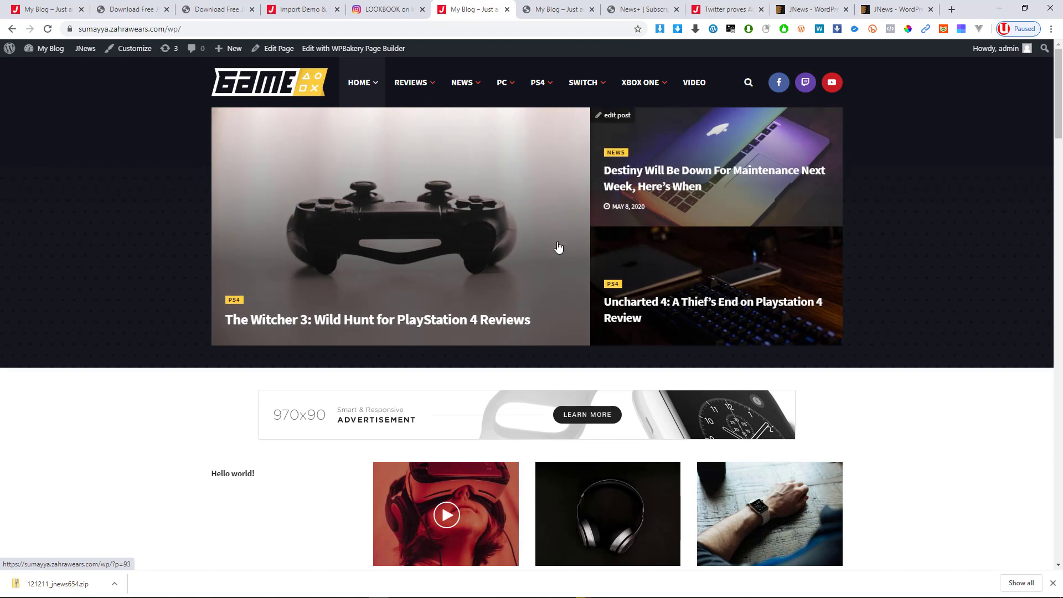
pyautogui.scroll(-15, 431, 244)
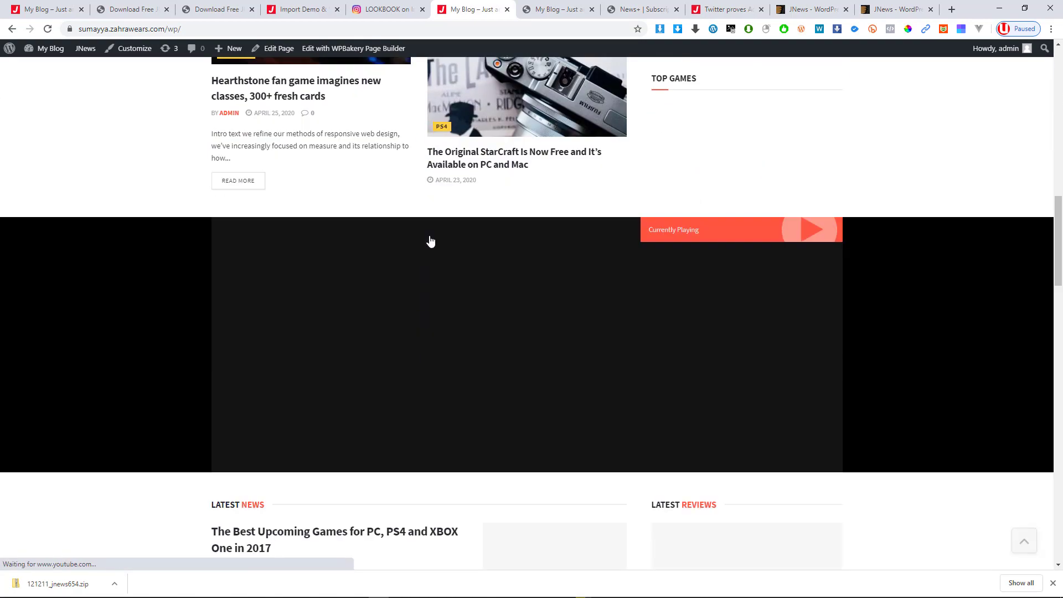
pyautogui.scroll(15, 430, 242)
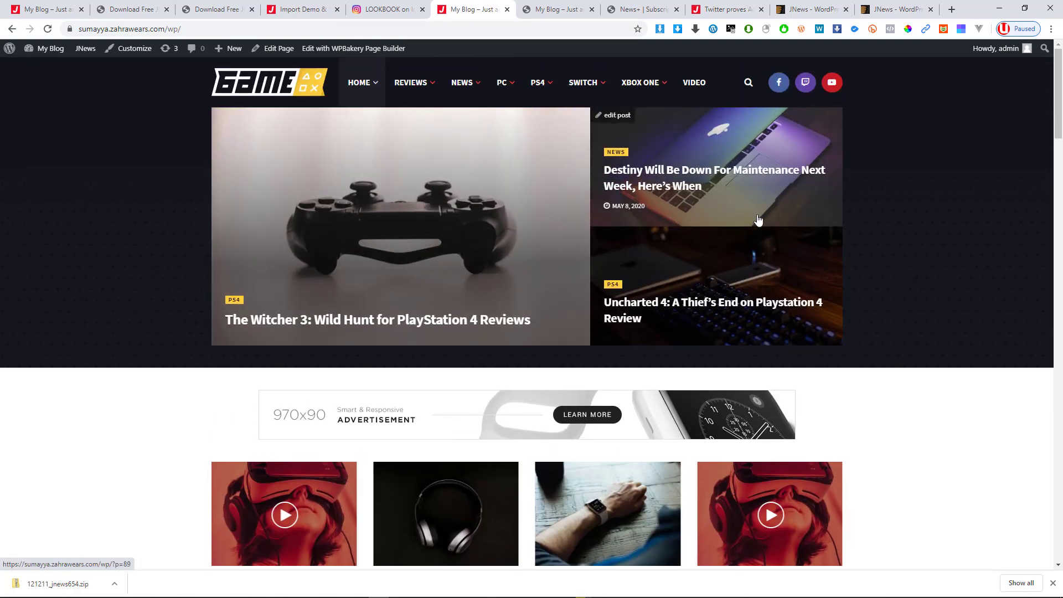
pyautogui.moveTo(452, 94)
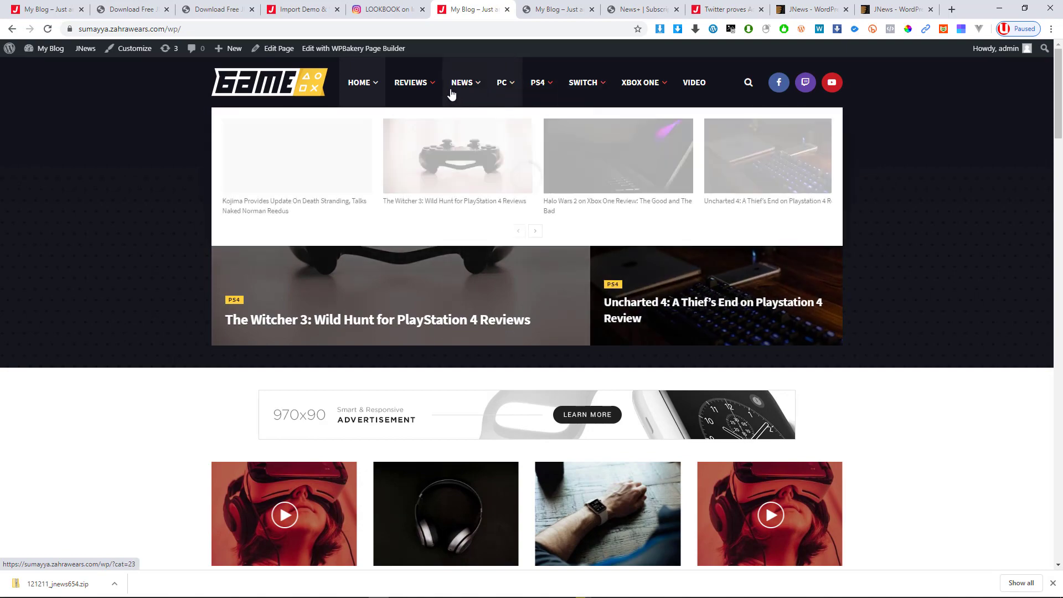
pyautogui.scroll(-9, 406, 338)
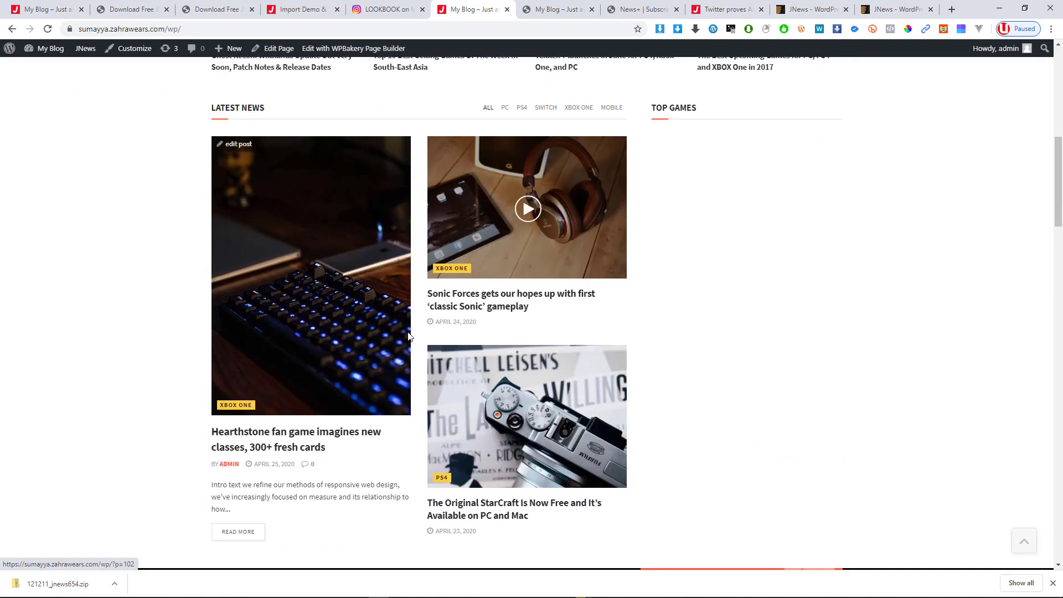
pyautogui.scroll(-10, 408, 336)
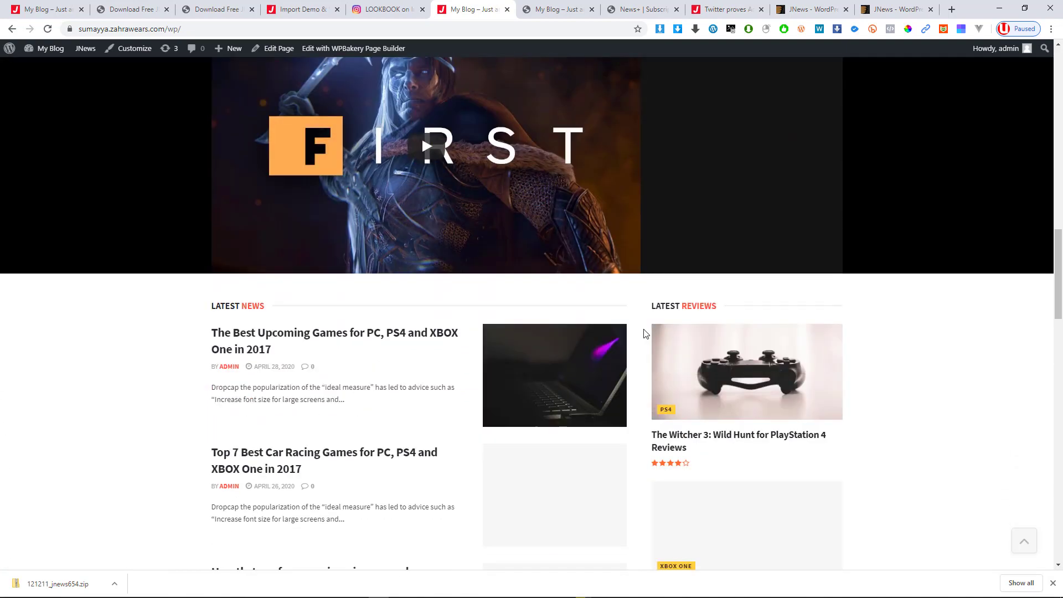
pyautogui.scroll(-12, 645, 333)
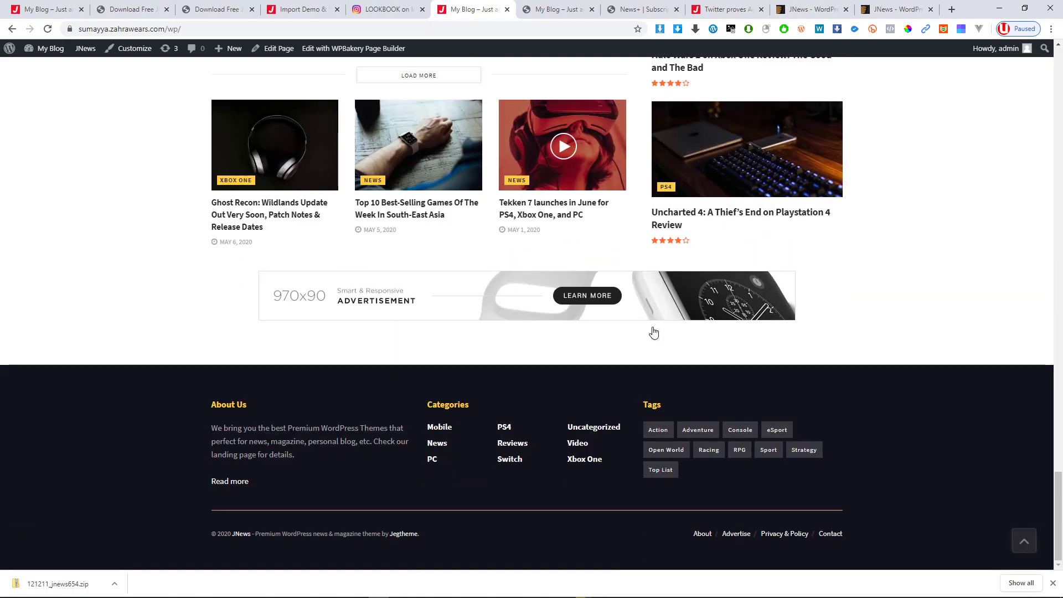
pyautogui.scroll(20, 651, 329)
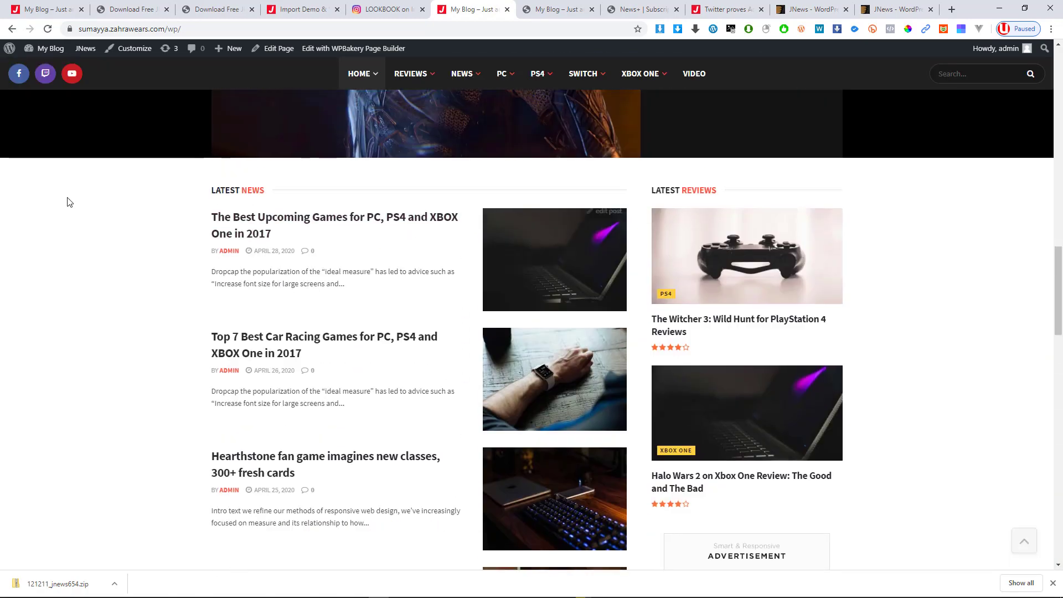
pyautogui.scroll(-4, 69, 201)
pyautogui.scroll(2, 63, 163)
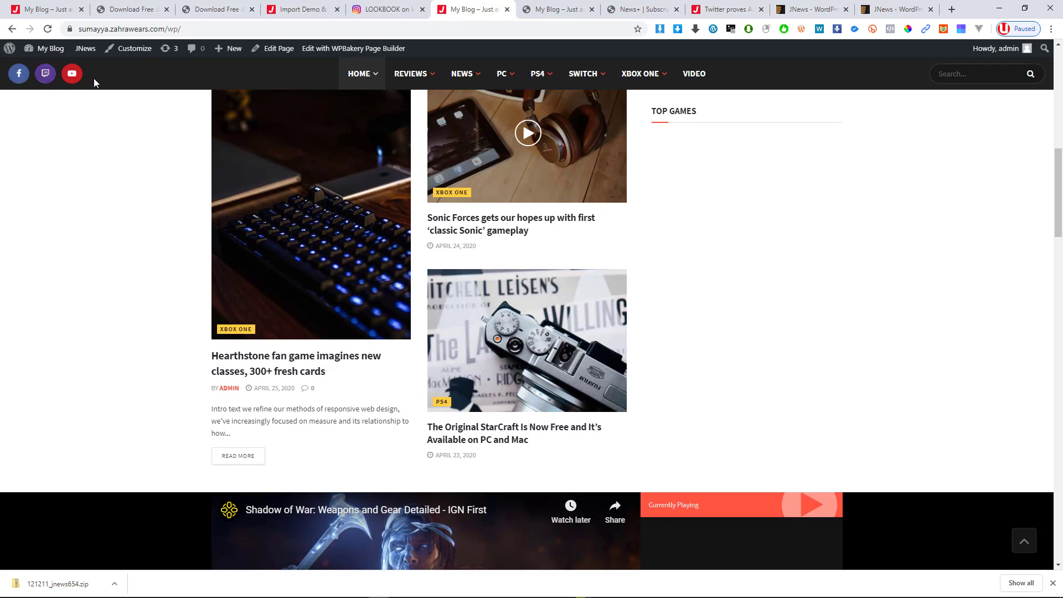
pyautogui.scroll(5, 586, 271)
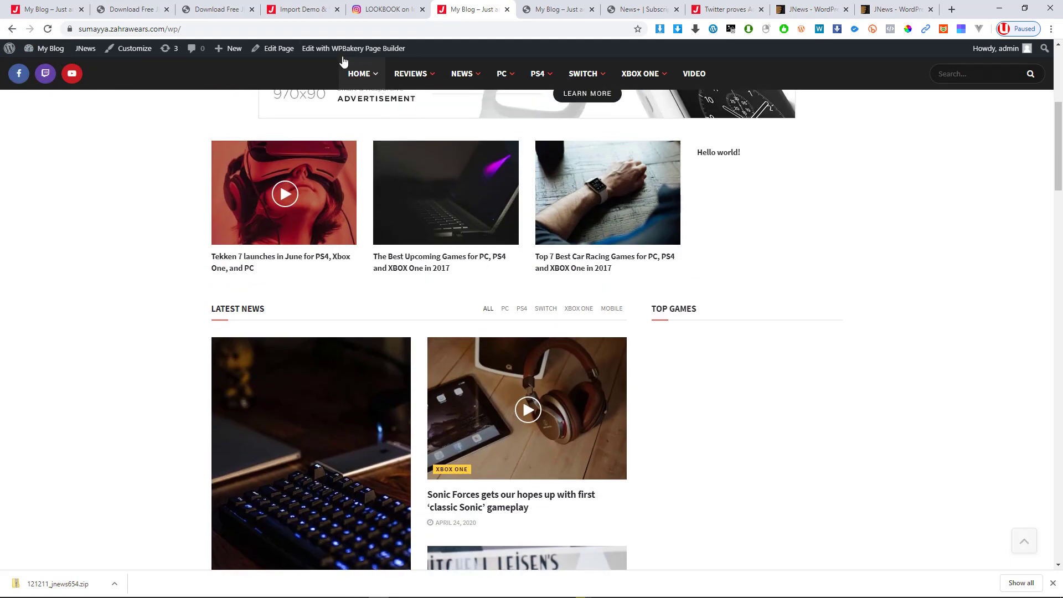
pyautogui.scroll(6, 381, 341)
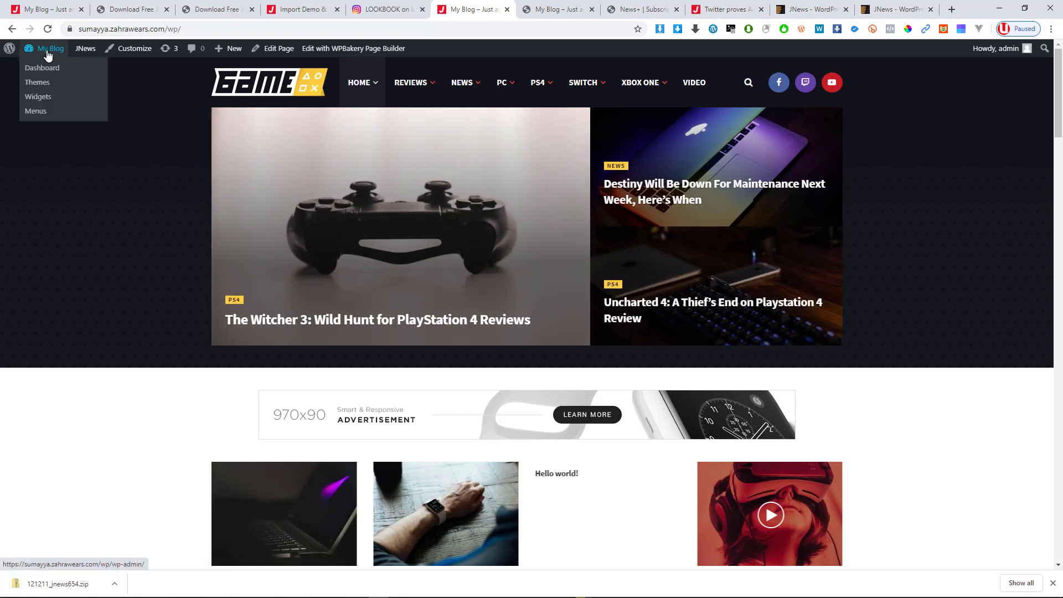
# Step: Return to the admin dashboard and open the Footer Builder page
pyautogui.click(49, 48)
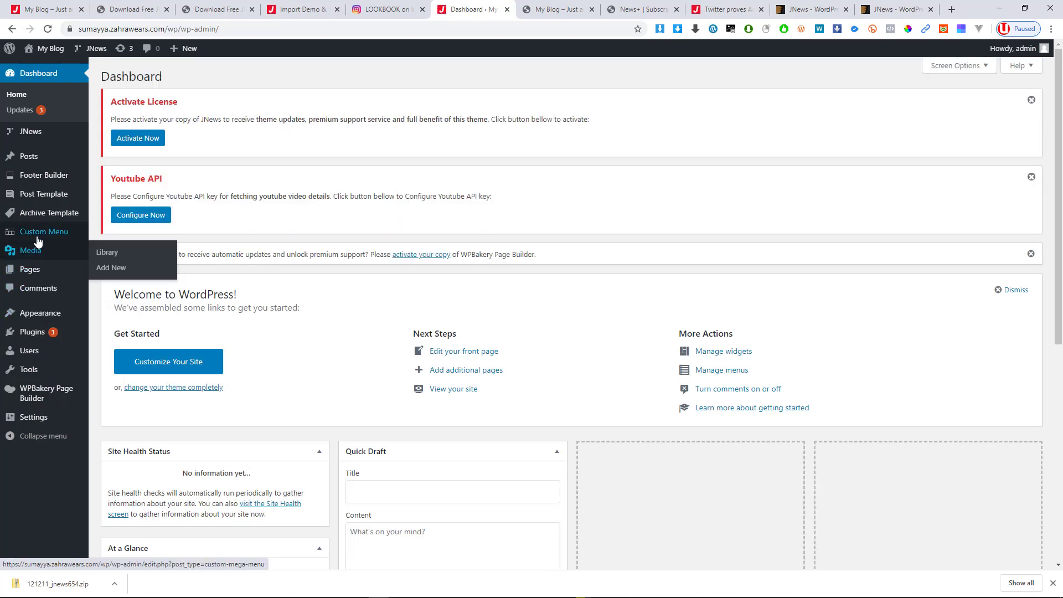
pyautogui.click(32, 184)
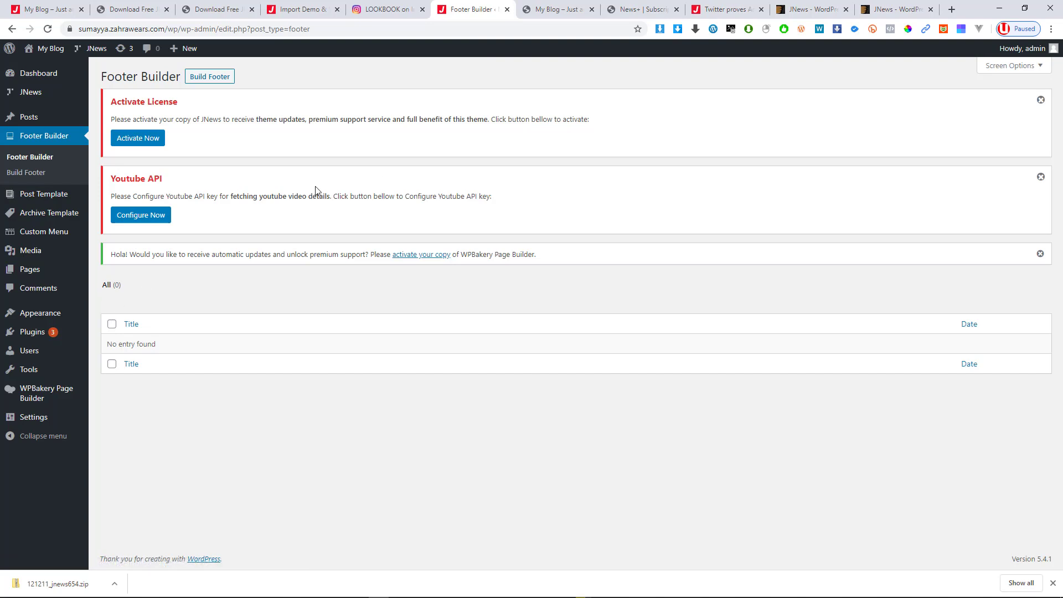
# Step: Visit the live site and look through the Game demo homepage from its header down to the footer and back
pyautogui.click(35, 62)
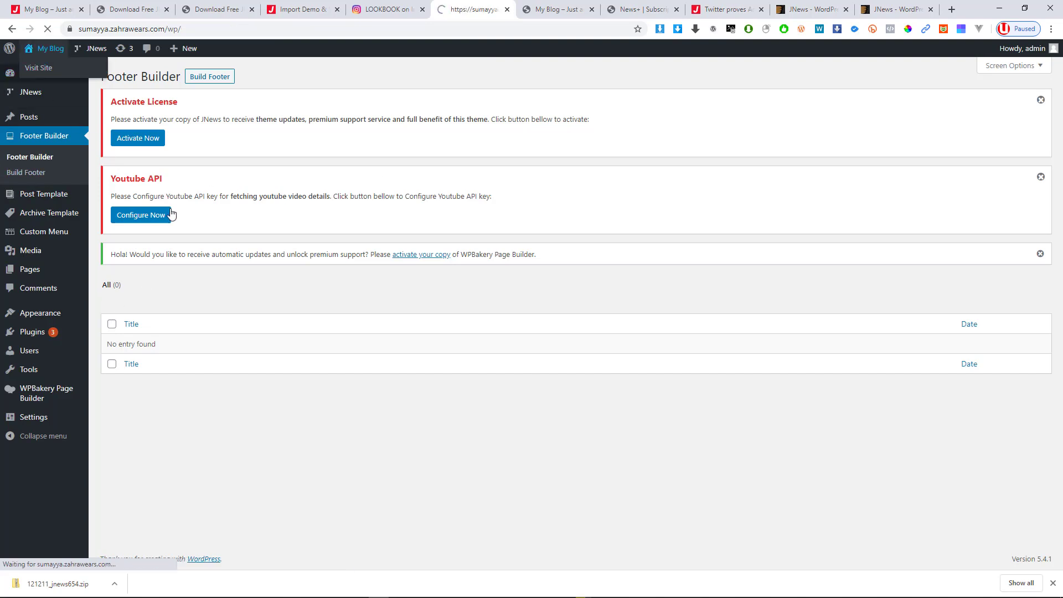
pyautogui.scroll(-5, 389, 377)
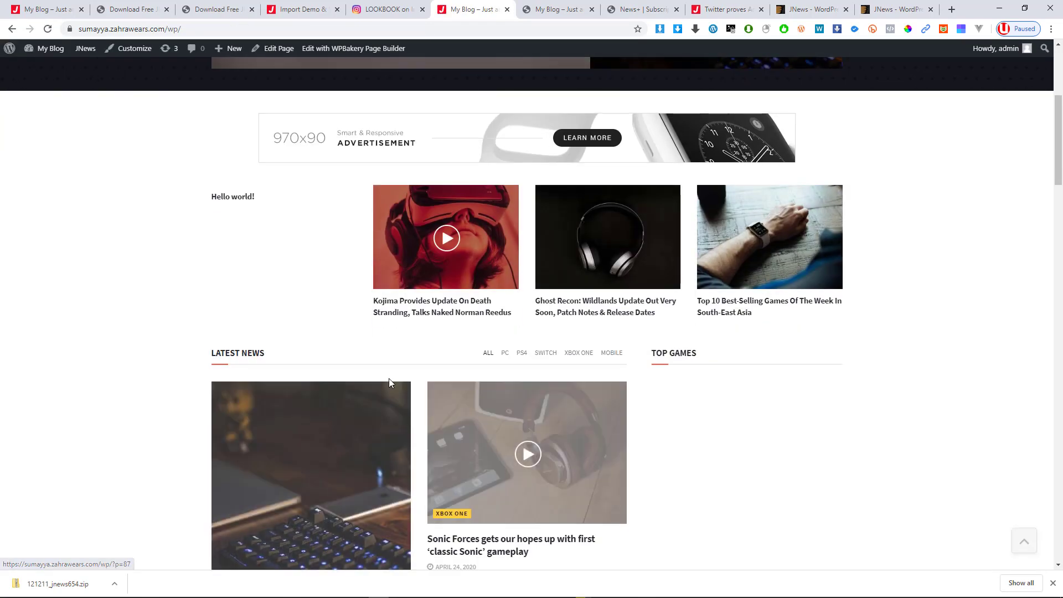
pyautogui.scroll(-15, 390, 407)
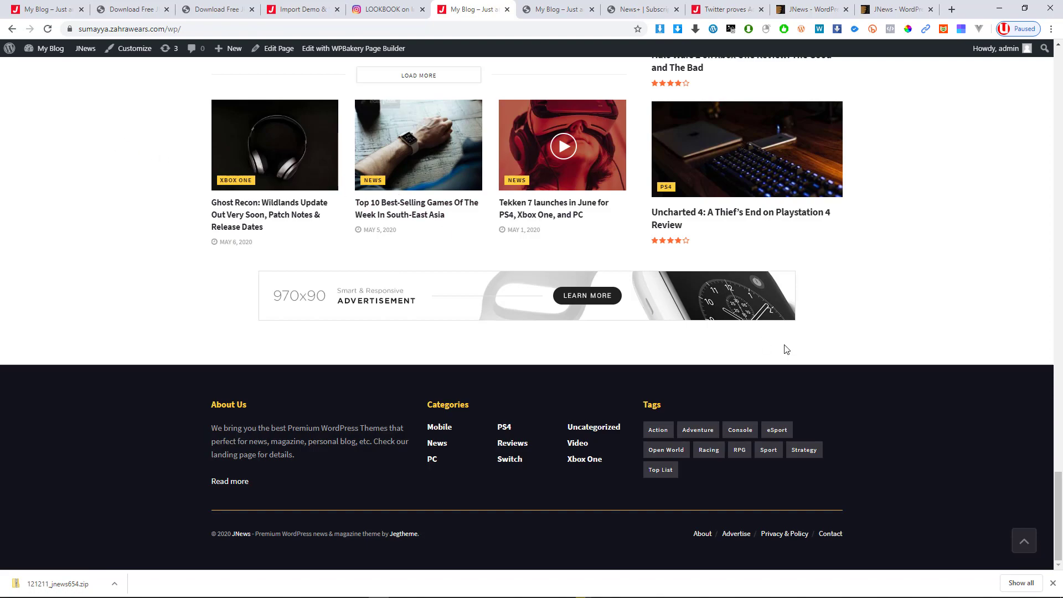
pyautogui.scroll(19, 787, 348)
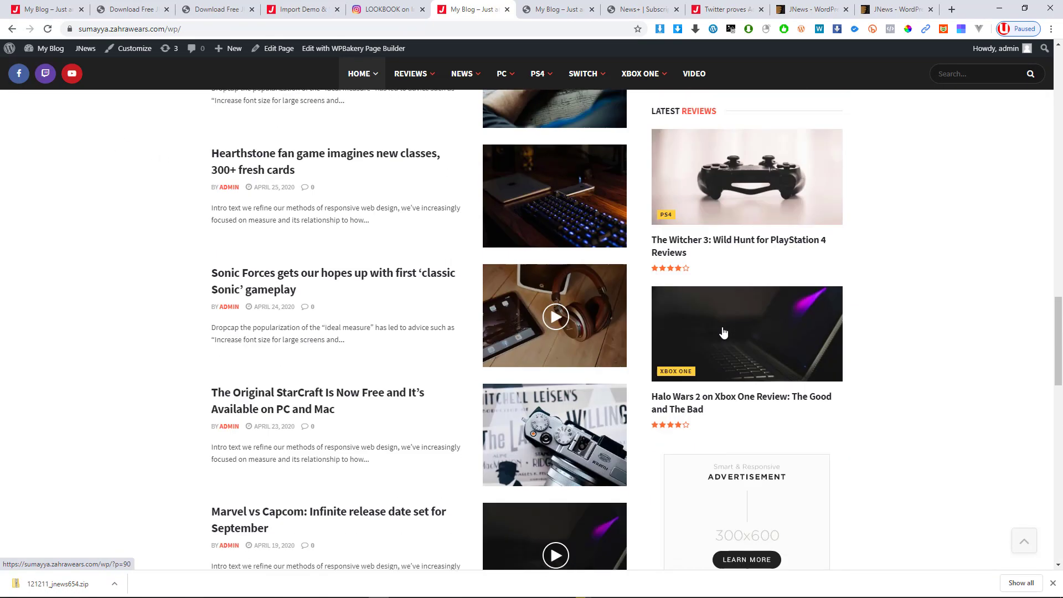
pyautogui.scroll(15, 724, 332)
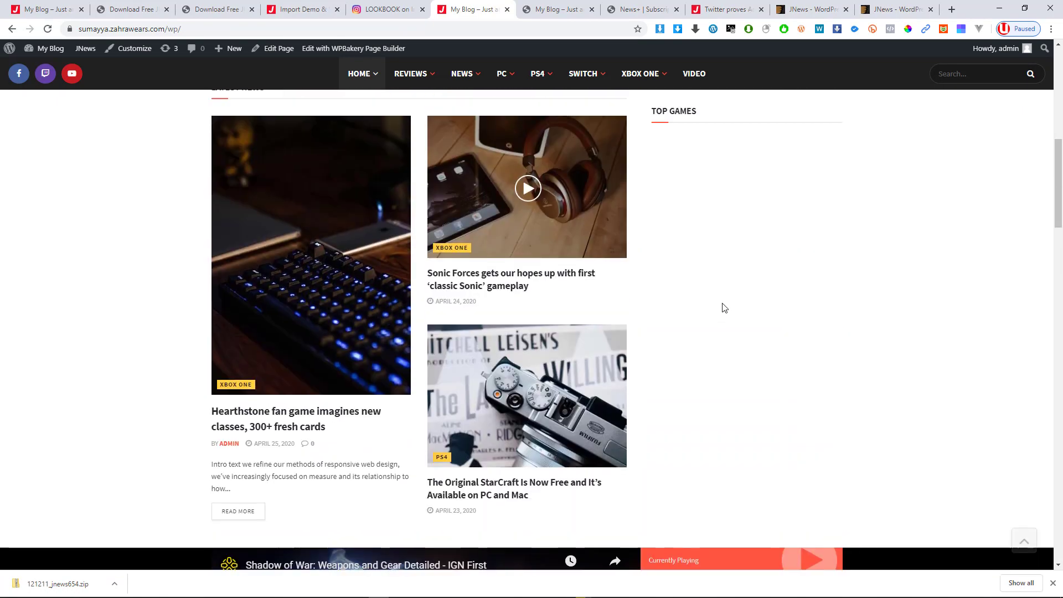
pyautogui.scroll(10, 724, 308)
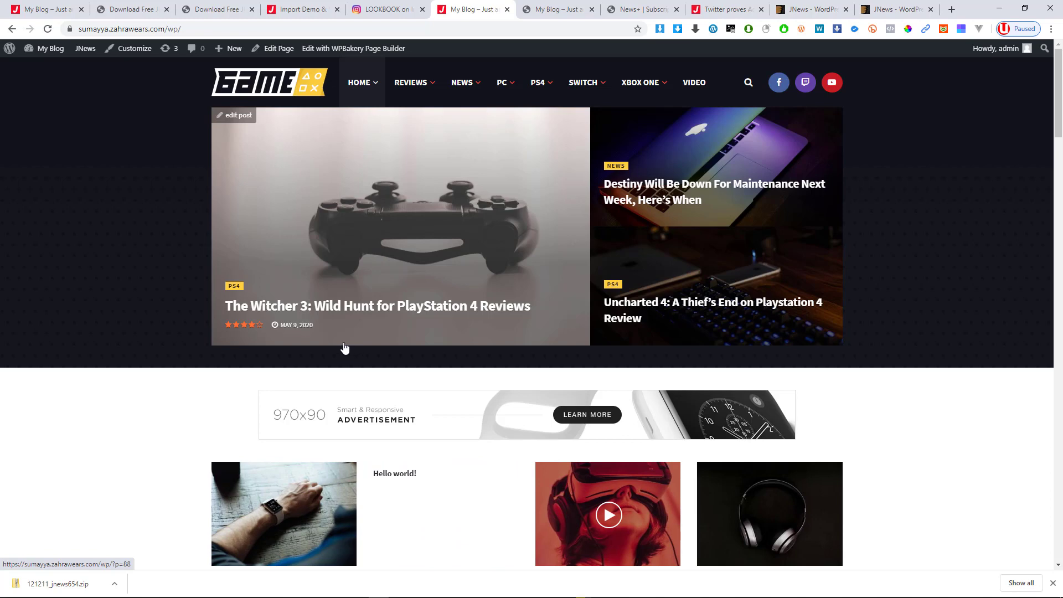
# Step: Review the open pages showing the default JNews site, the demo import list and the Newspaper demo homepage
pyautogui.click(556, 11)
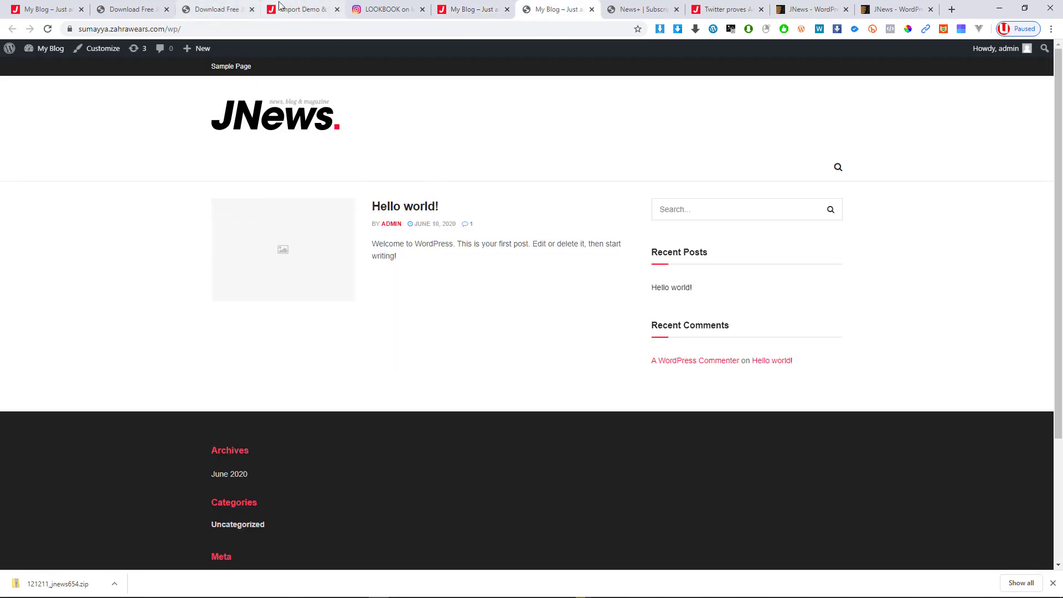
pyautogui.click(299, 9)
pyautogui.click(532, 337)
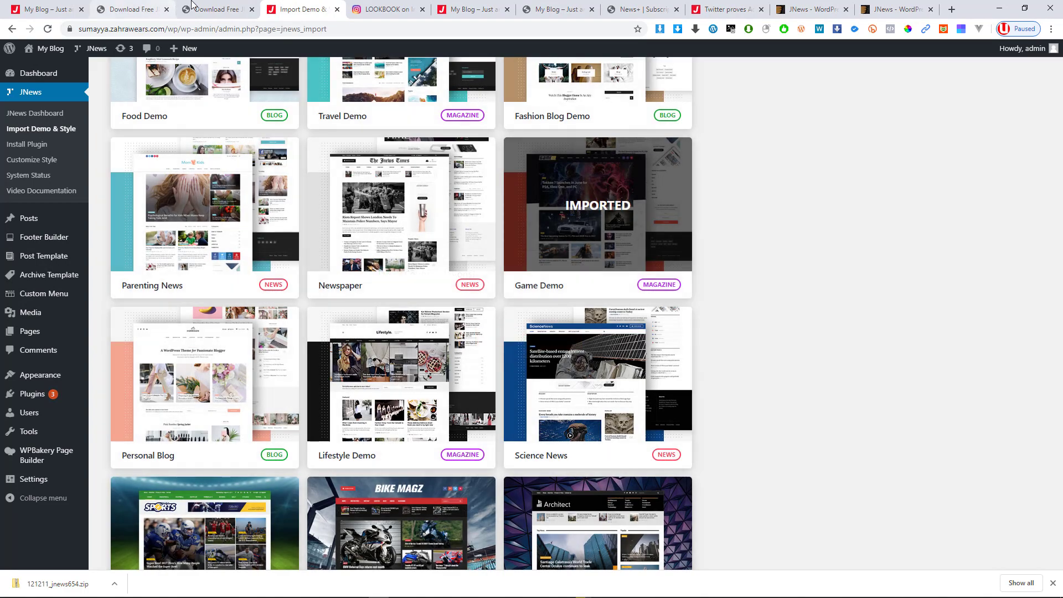
pyautogui.click(216, 9)
pyautogui.click(39, 6)
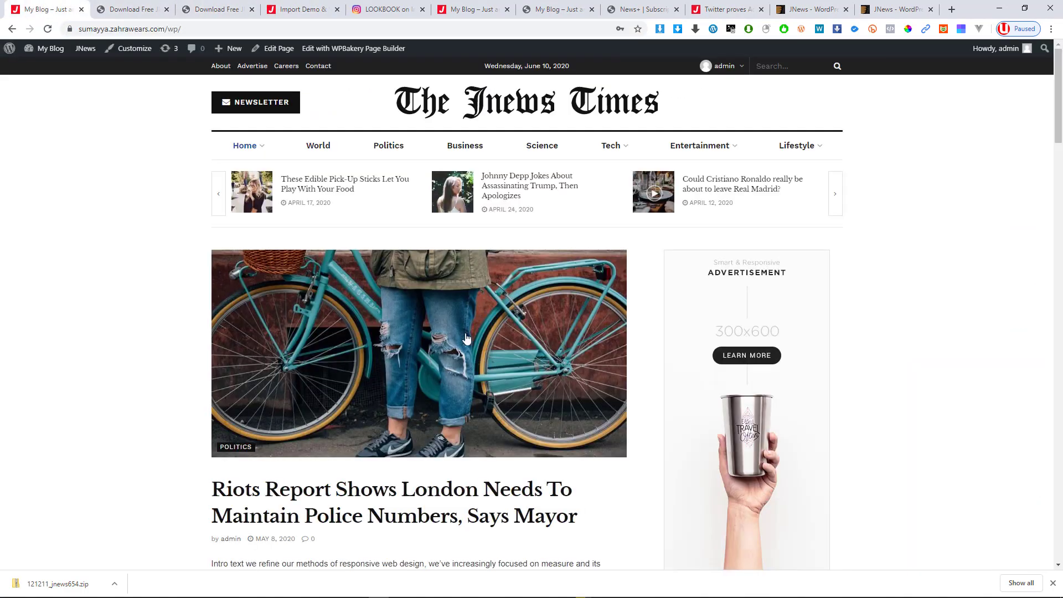
# Step: Go from the JNews ThemeForest item page to its live preview and browse the demo gallery down to Game News and Health News
pyautogui.click(808, 8)
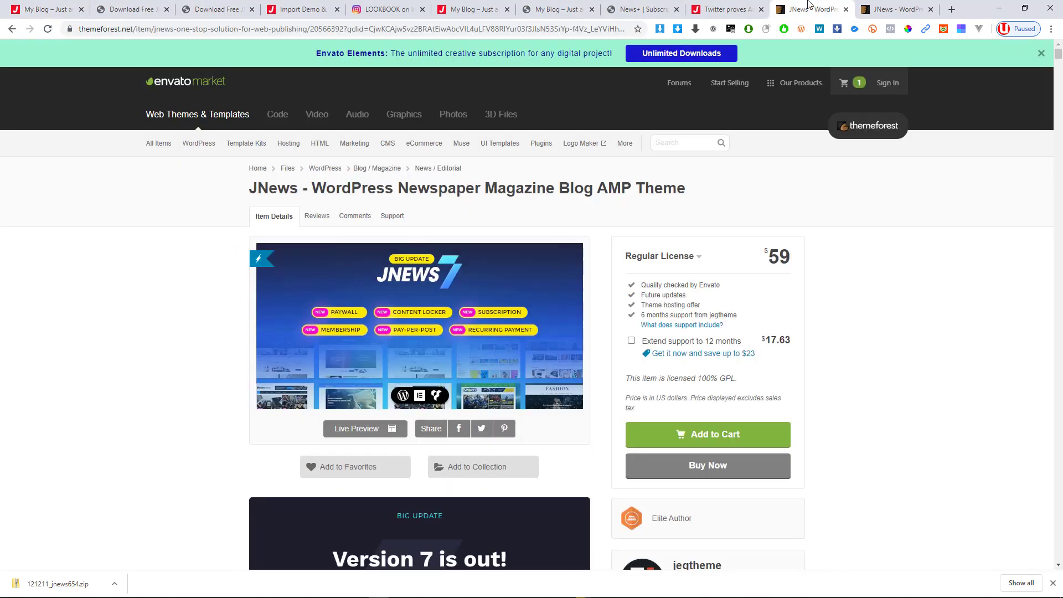
pyautogui.click(896, 6)
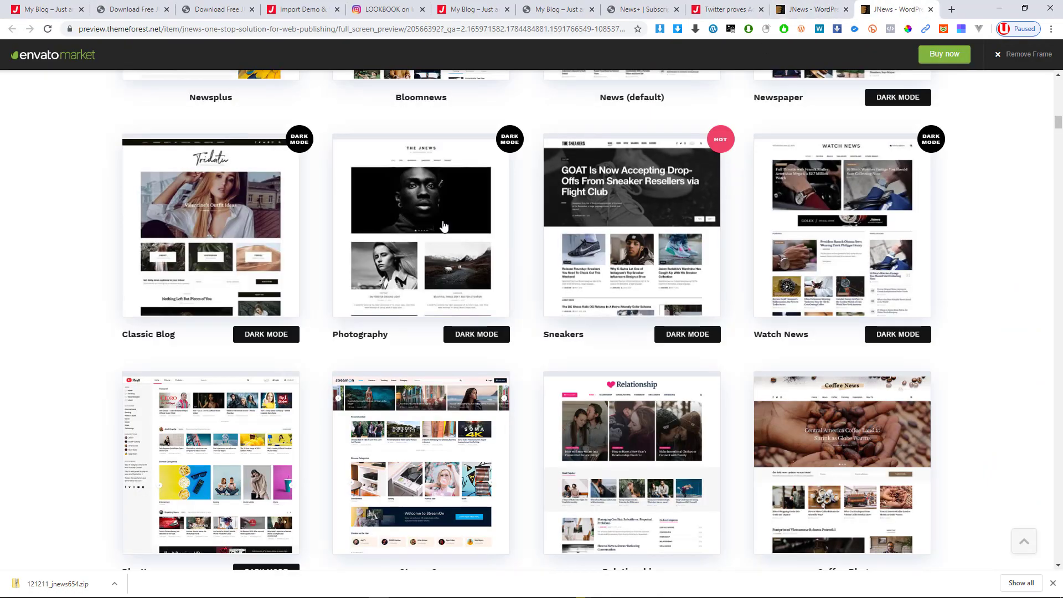
pyautogui.scroll(2, 654, 346)
pyautogui.scroll(-15, 653, 345)
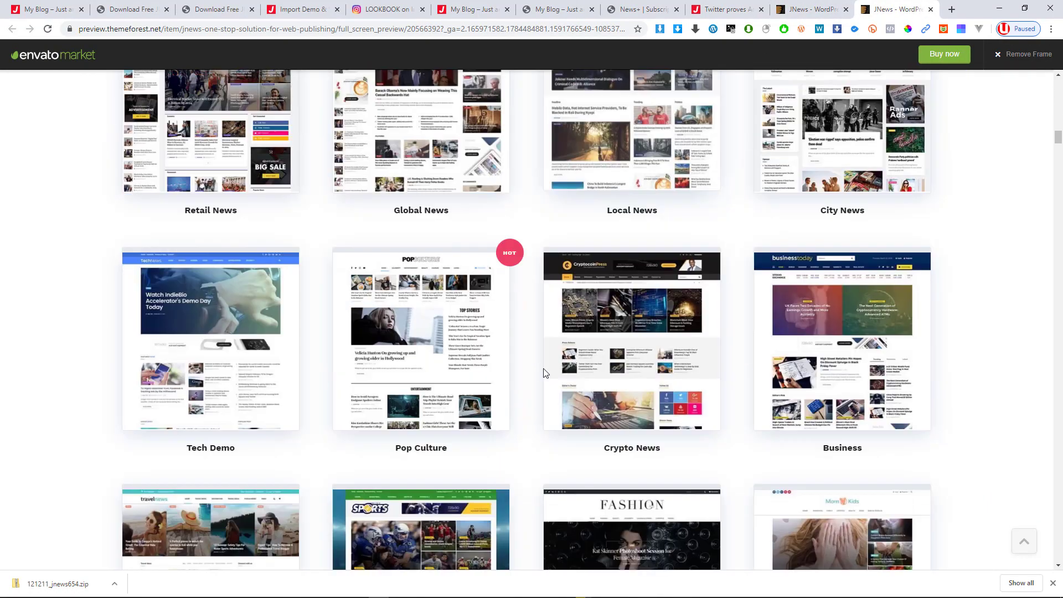
pyautogui.scroll(-9, 544, 368)
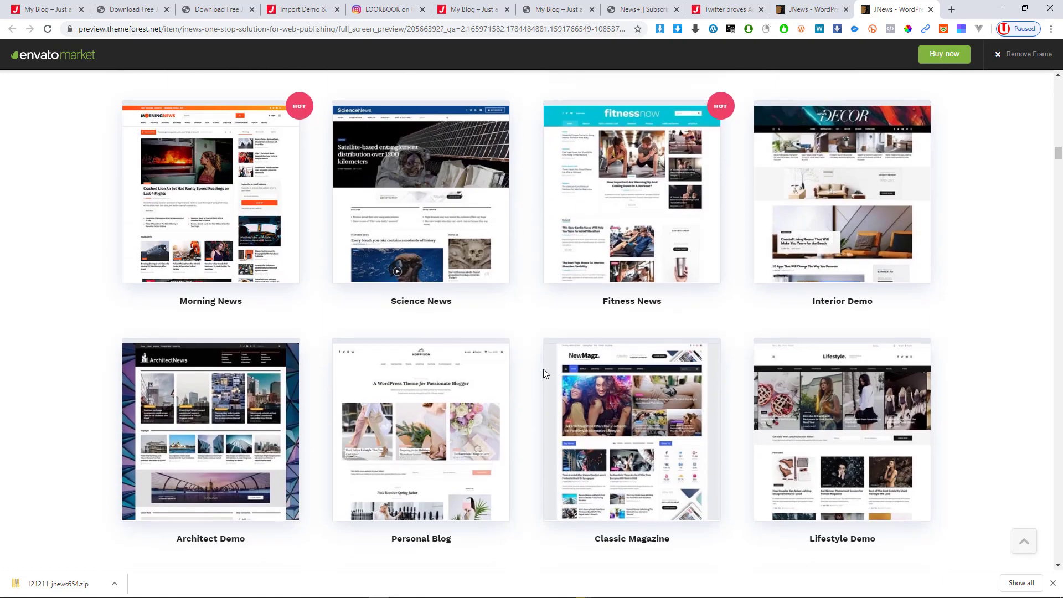
pyautogui.scroll(-2, 544, 369)
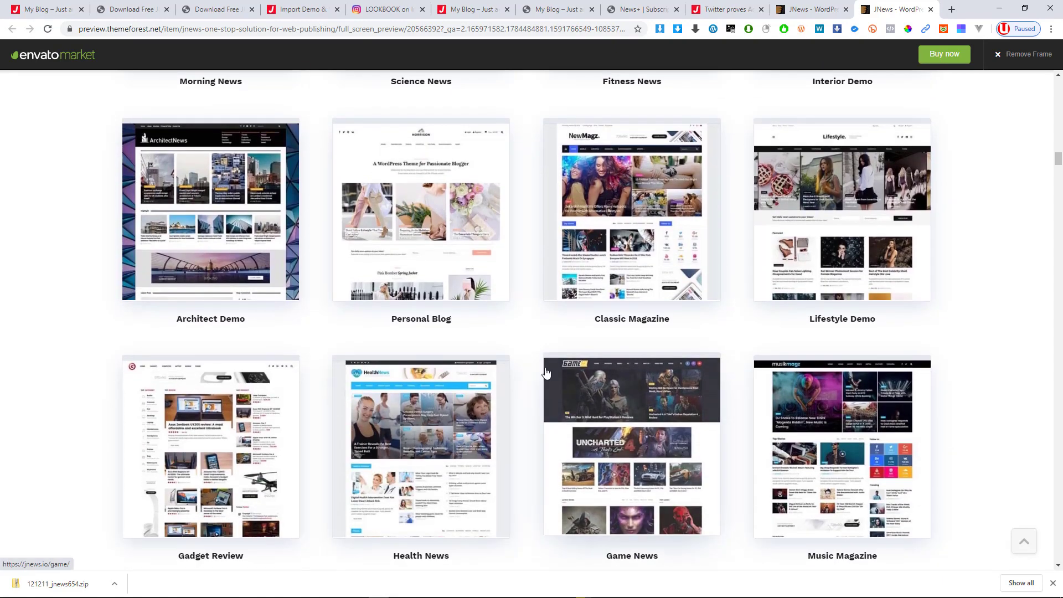
pyautogui.scroll(-2, 527, 404)
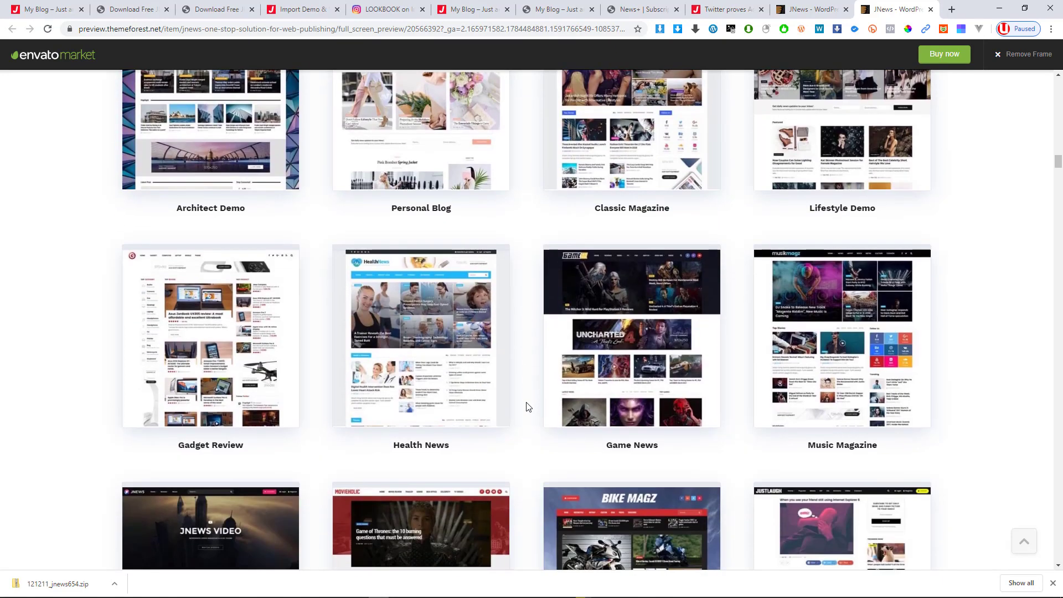
# Step: Open the Health News demo from the gallery and look through its homepage sections
pyautogui.click(407, 377)
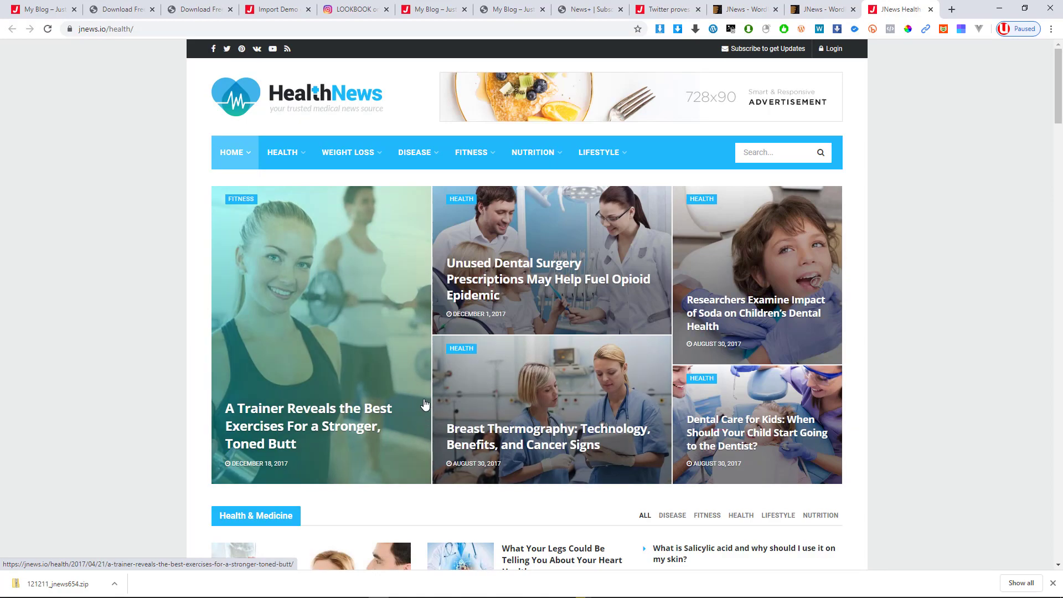
pyautogui.scroll(-15, 425, 405)
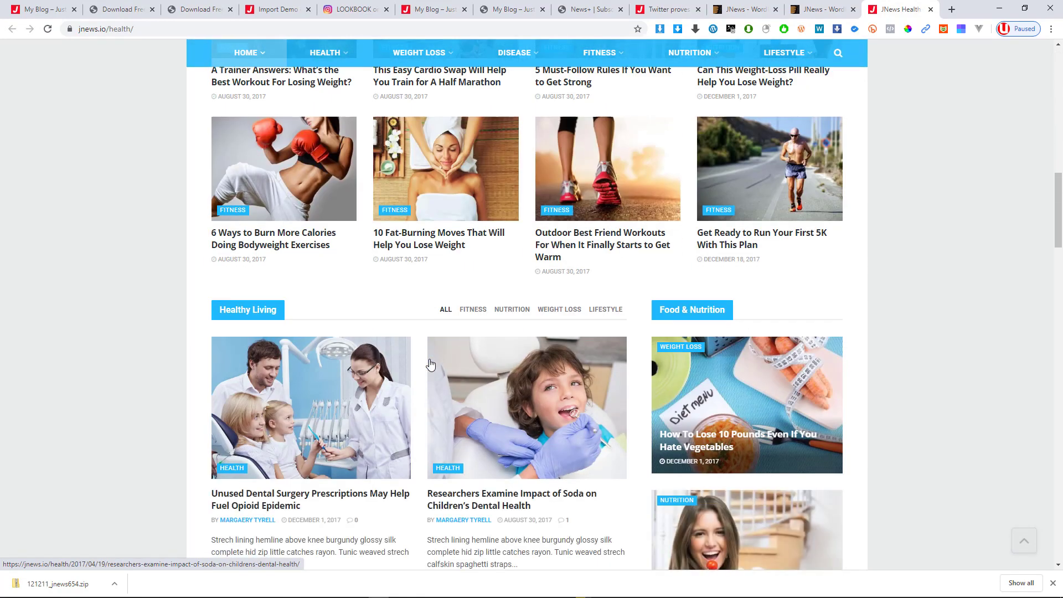
pyautogui.scroll(15, 431, 364)
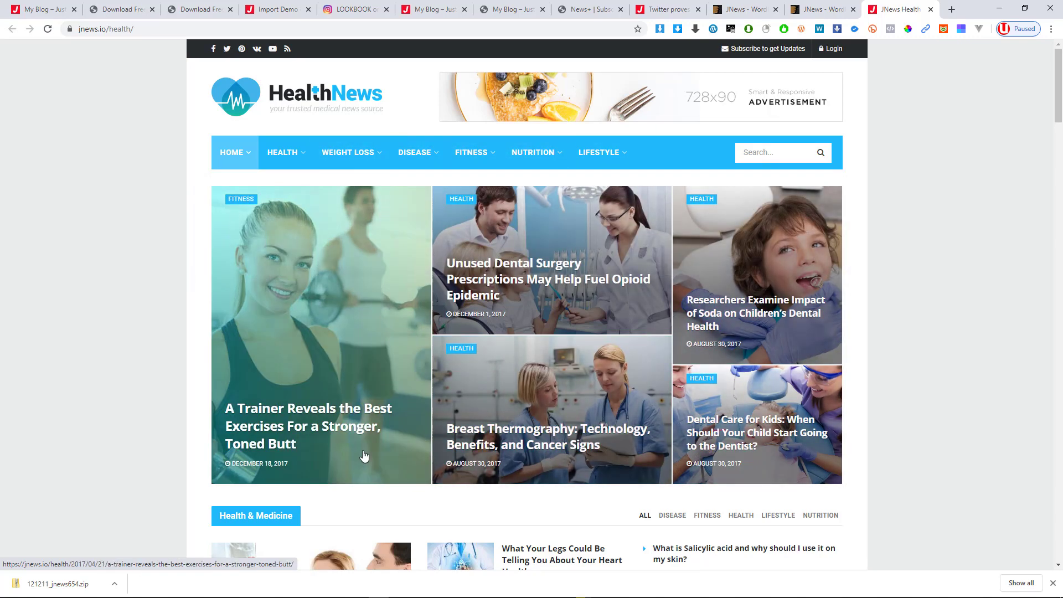
# Step: Open the browser's developer tools on the Health News demo page
pyautogui.press('F12')
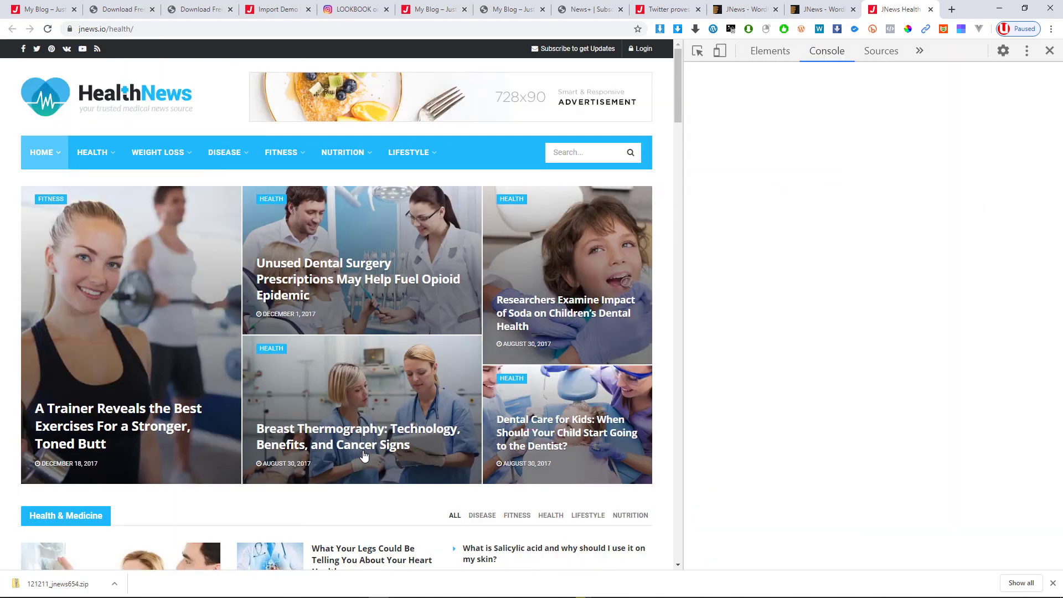